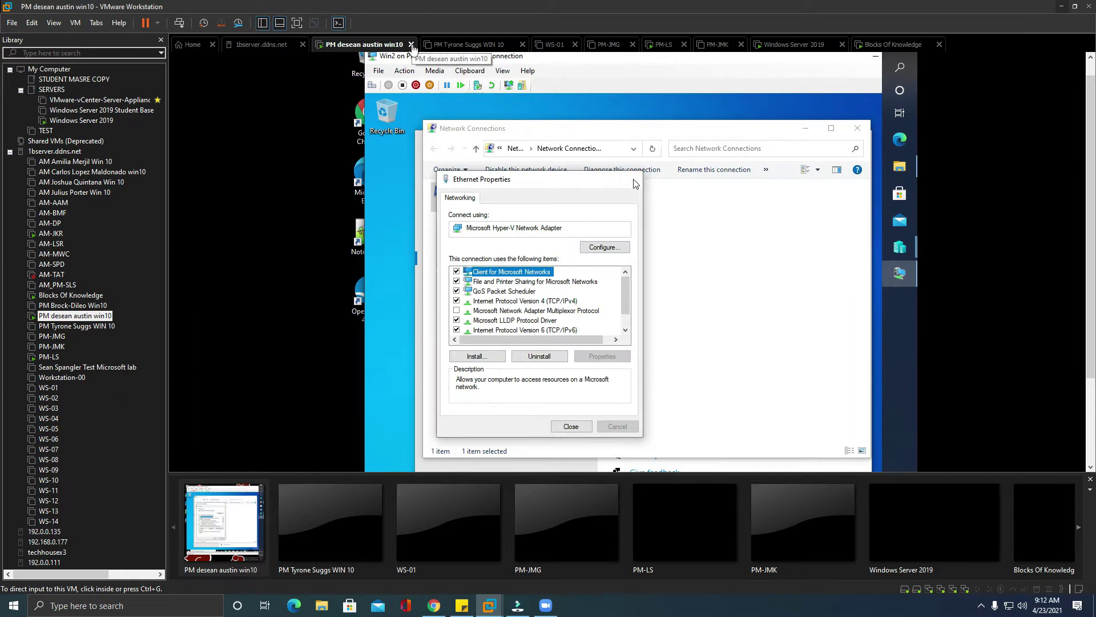
Step: Close the PM-JMG, WS-01 and 1bserver.ddns.net VM tabs and hide the Library pane
left_click(412, 45)
left_click(413, 44)
left_click(412, 45)
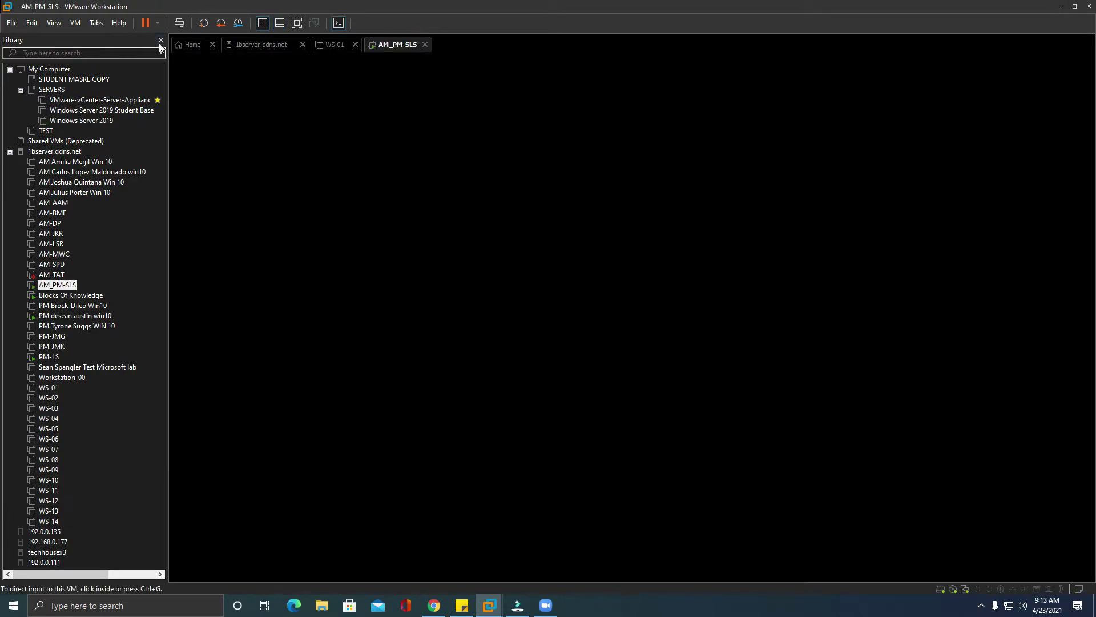
left_click(160, 40)
left_click(187, 45)
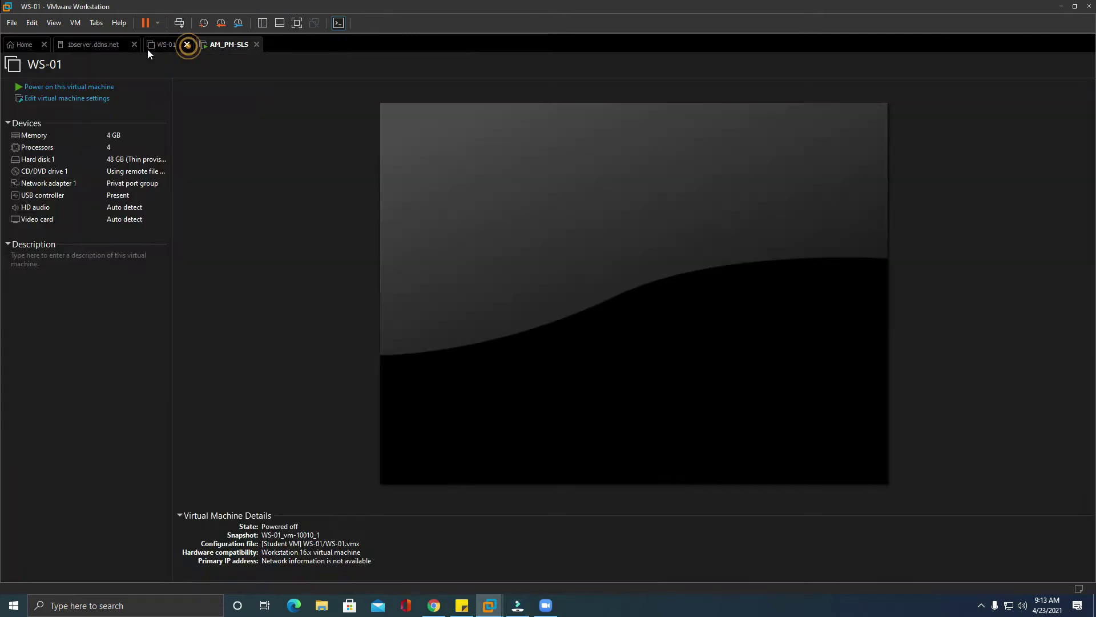
left_click(134, 45)
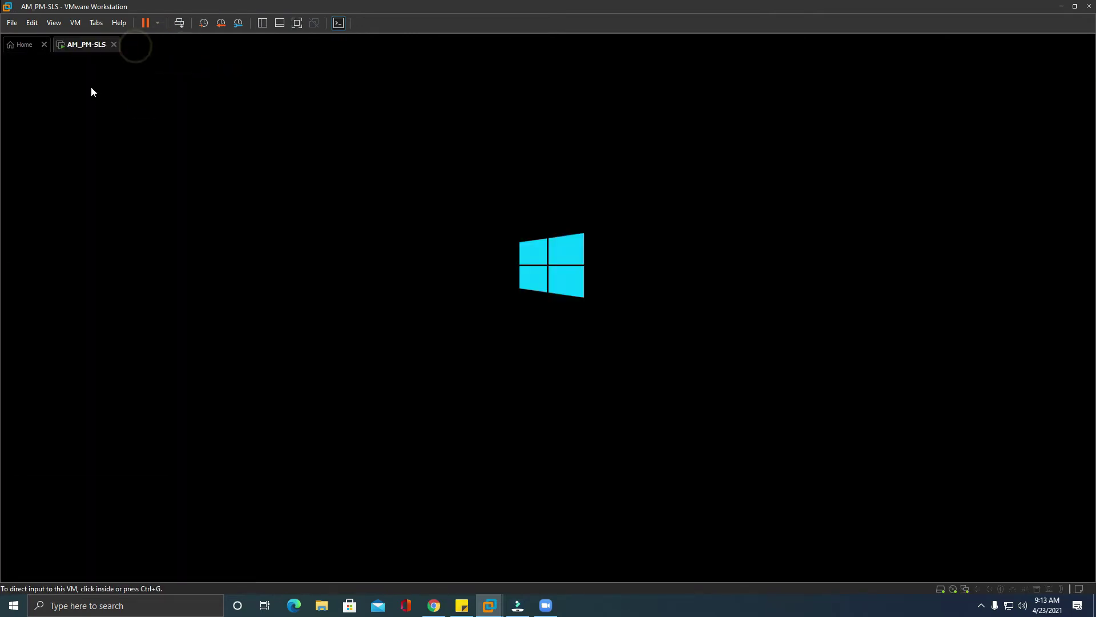
Step: Close the Home tab and switch AM_PM-SLS to full screen
left_click(44, 45)
left_click(51, 22)
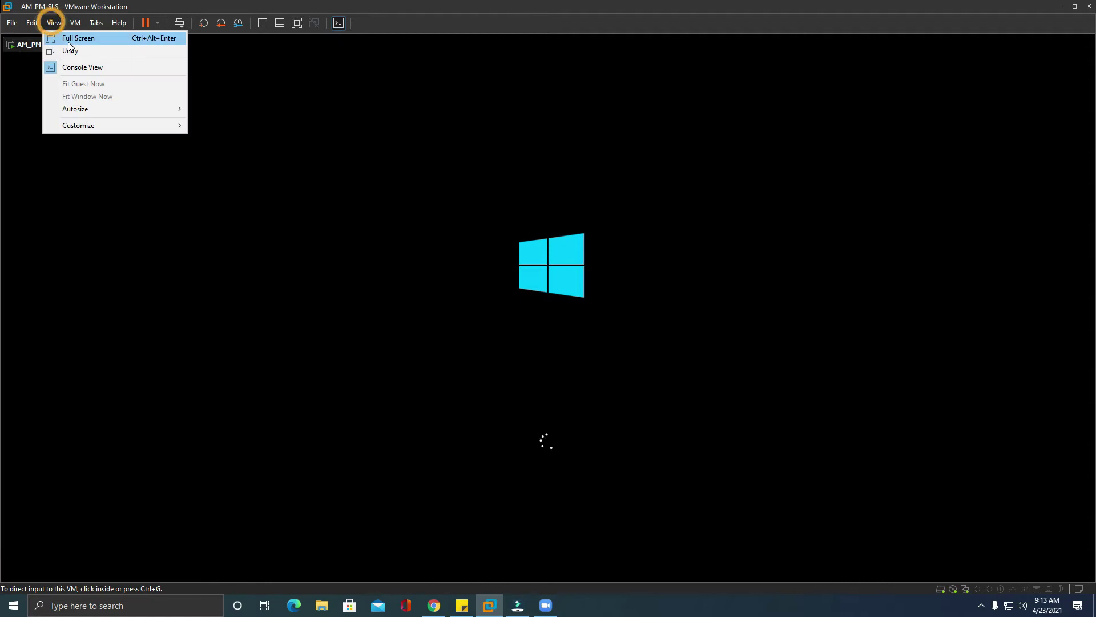
left_click(68, 39)
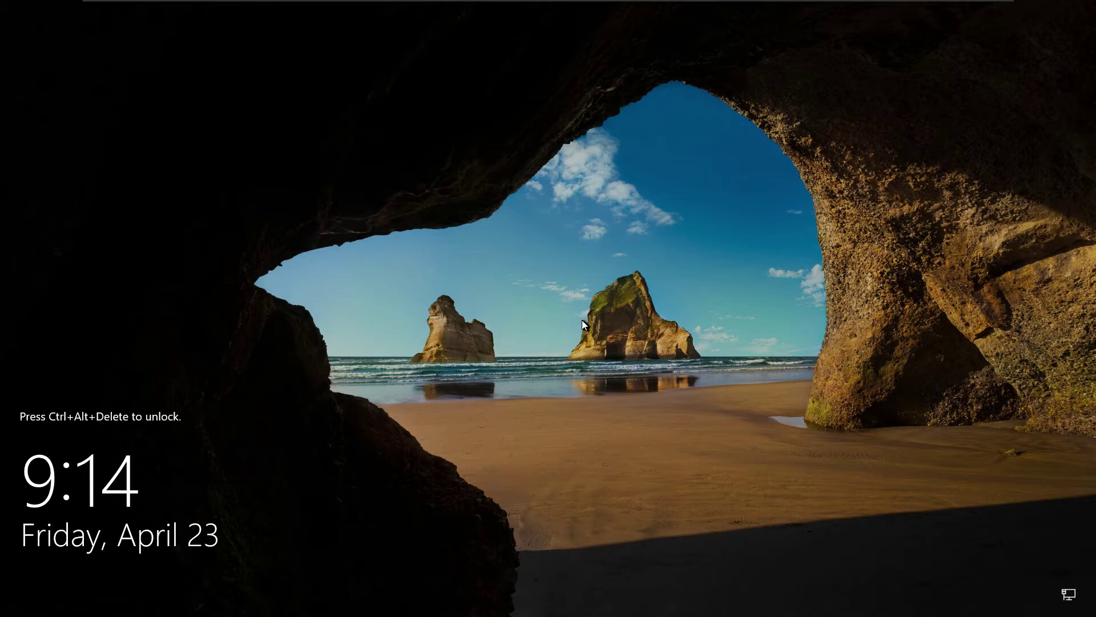
Step: Unlock with Ctrl+Alt+Delete and sign in as Administrator using the account password
key("ctrl+alt+Delete")
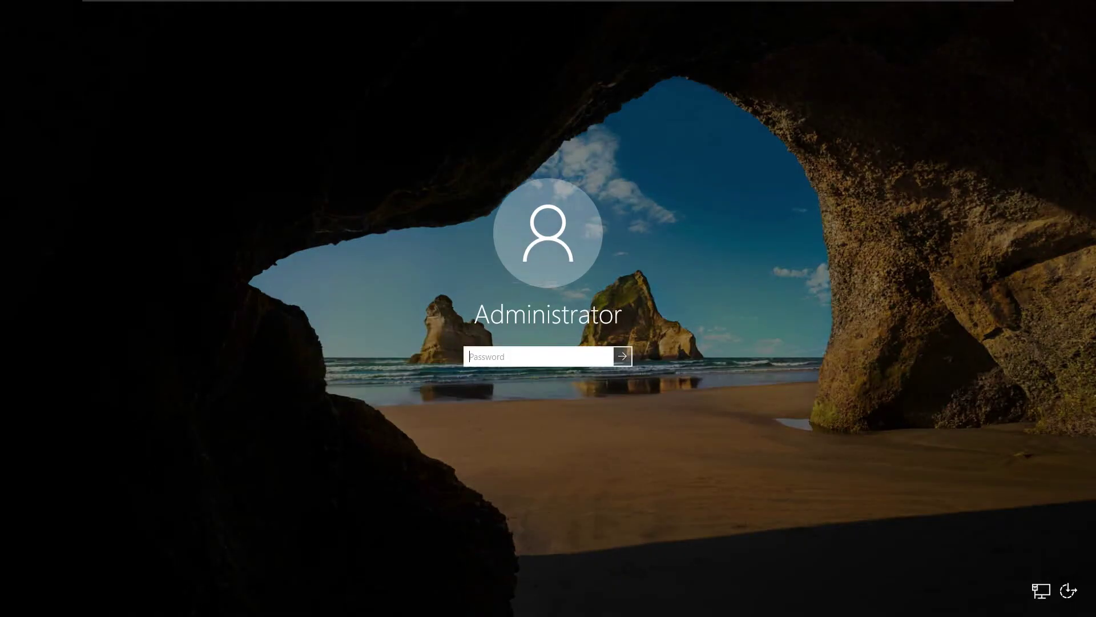
left_click(565, 351)
type("•••••")
type("••••••")
key("Return")
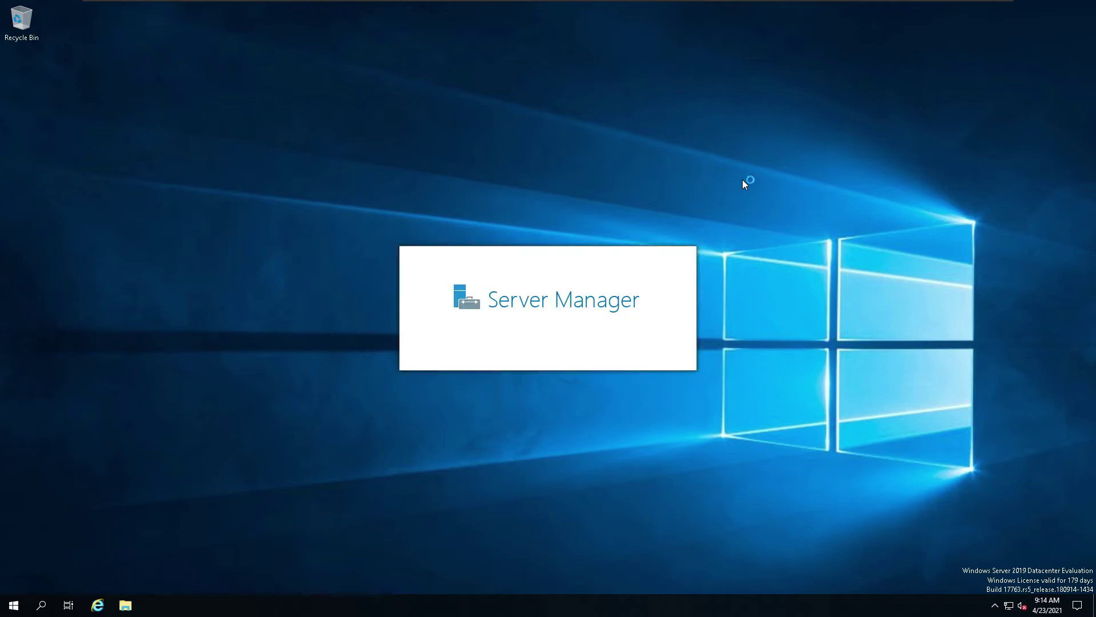
Step: Launch Internet Explorer from the Windows taskbar once Server Manager appears
mouse_move(324, 5)
mouse_move(105, 5)
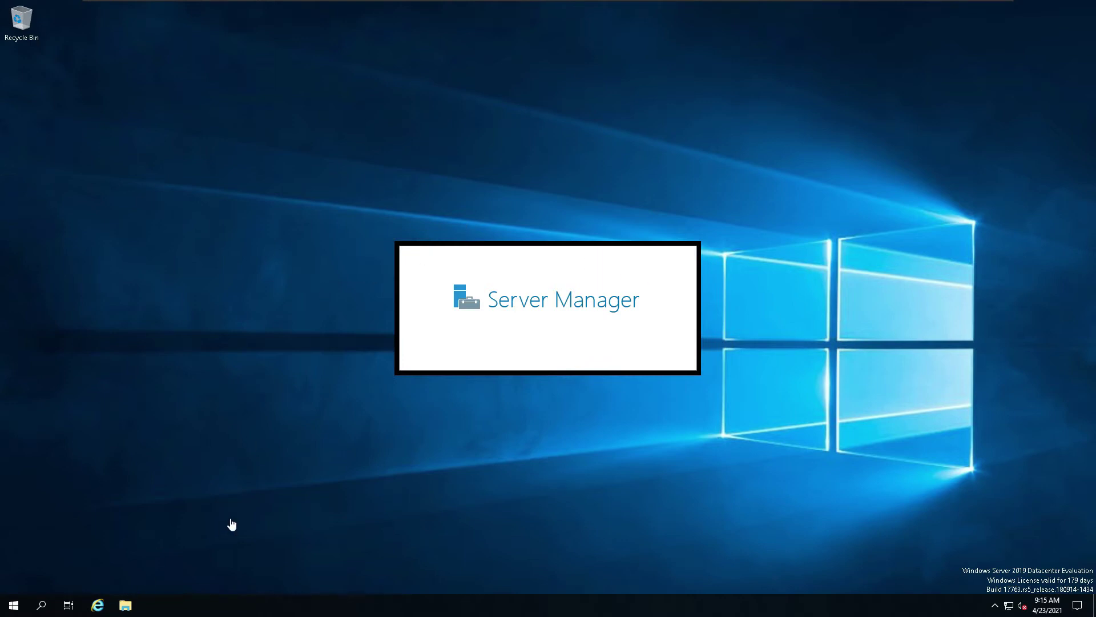
left_click(233, 487)
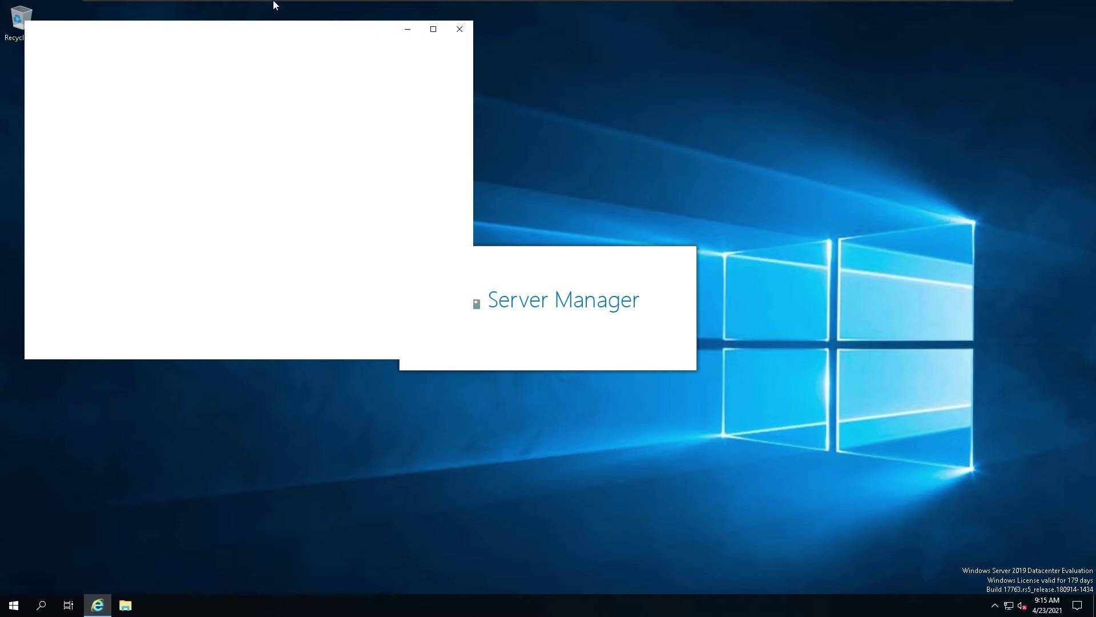
mouse_move(275, 5)
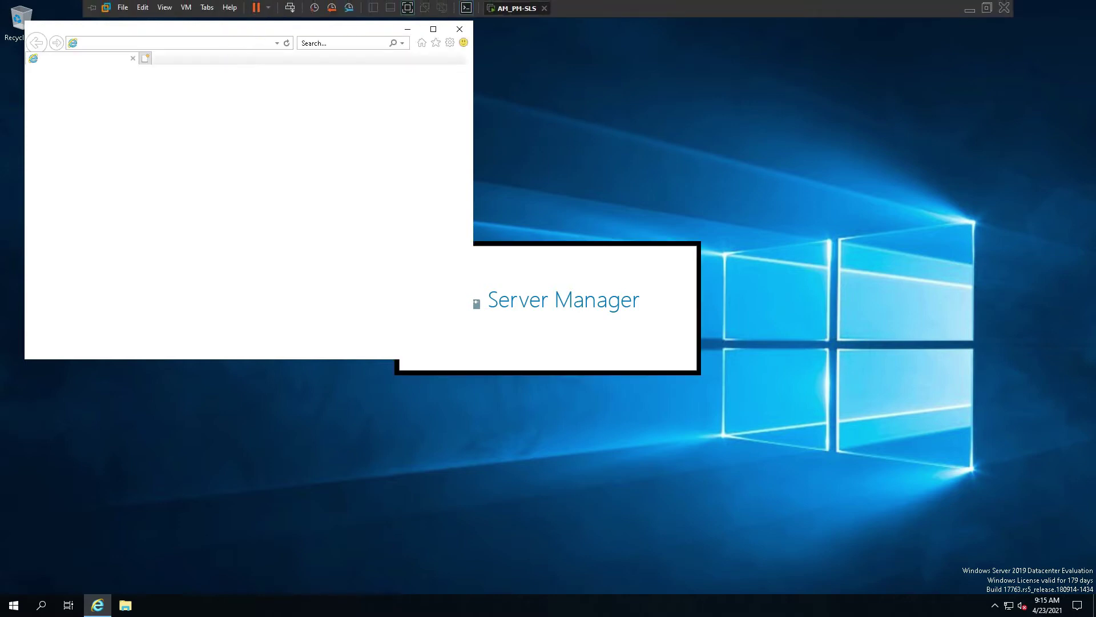
Step: Paste the evalcenter Windows Server 2019 address into Internet Explorer, load it, and maximize the window
left_click(143, 8)
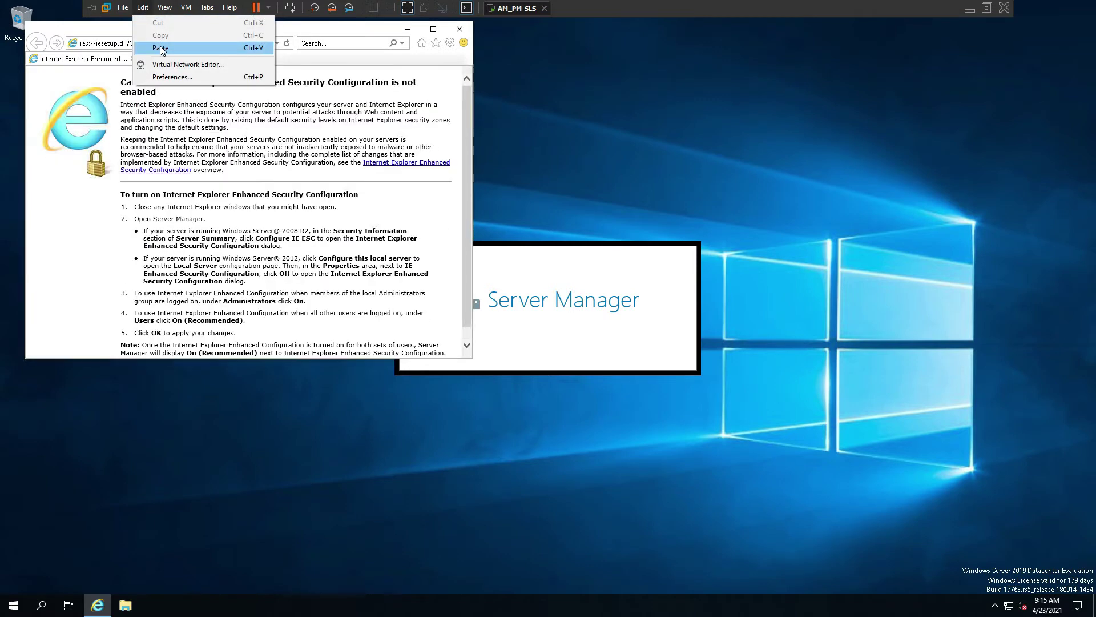
key("Escape")
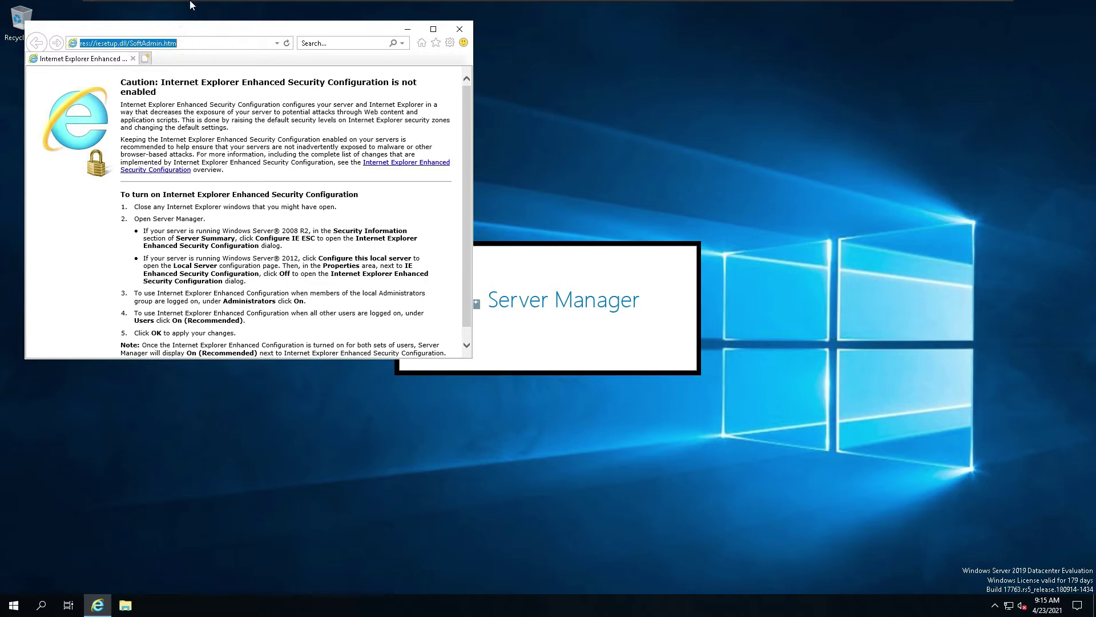
left_click(142, 8)
left_click(149, 45)
key("Return")
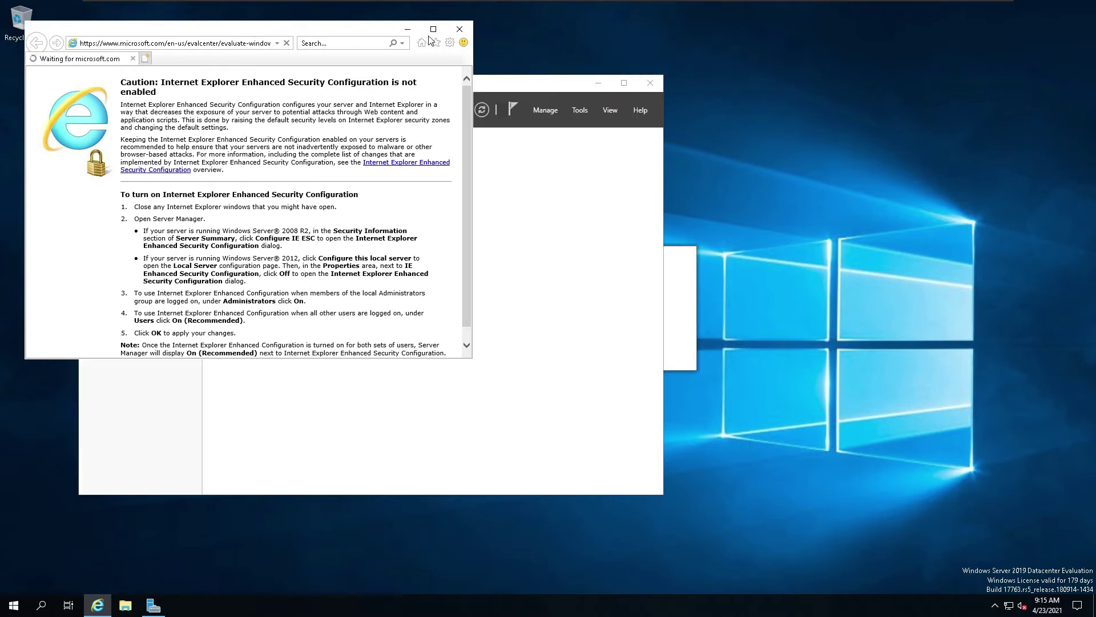
left_click_drag(351, 33, 677, 111)
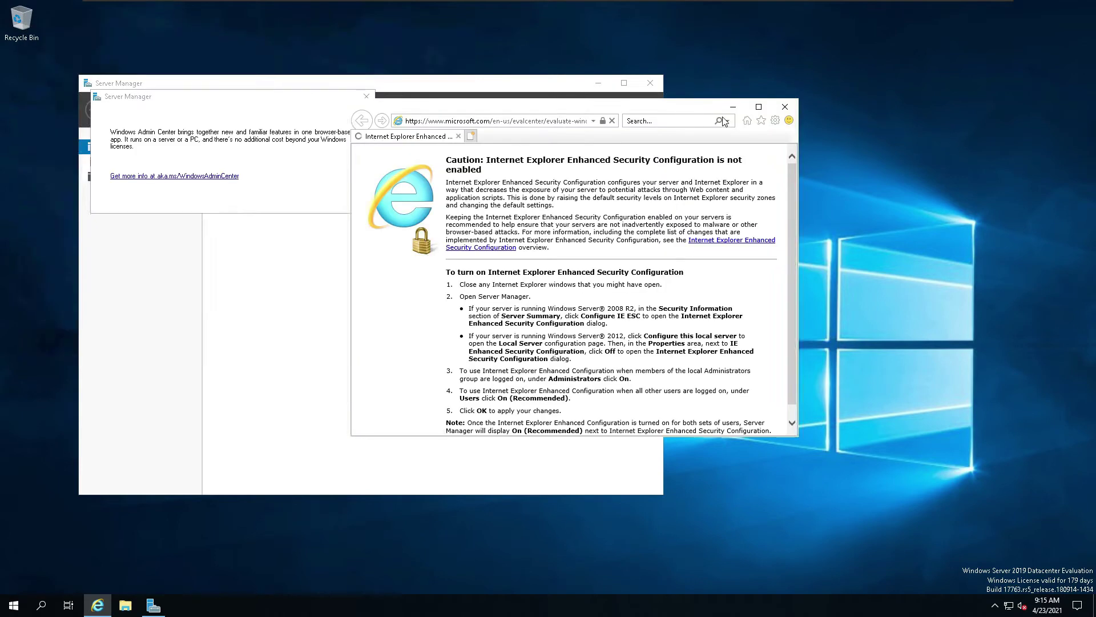
left_click(760, 108)
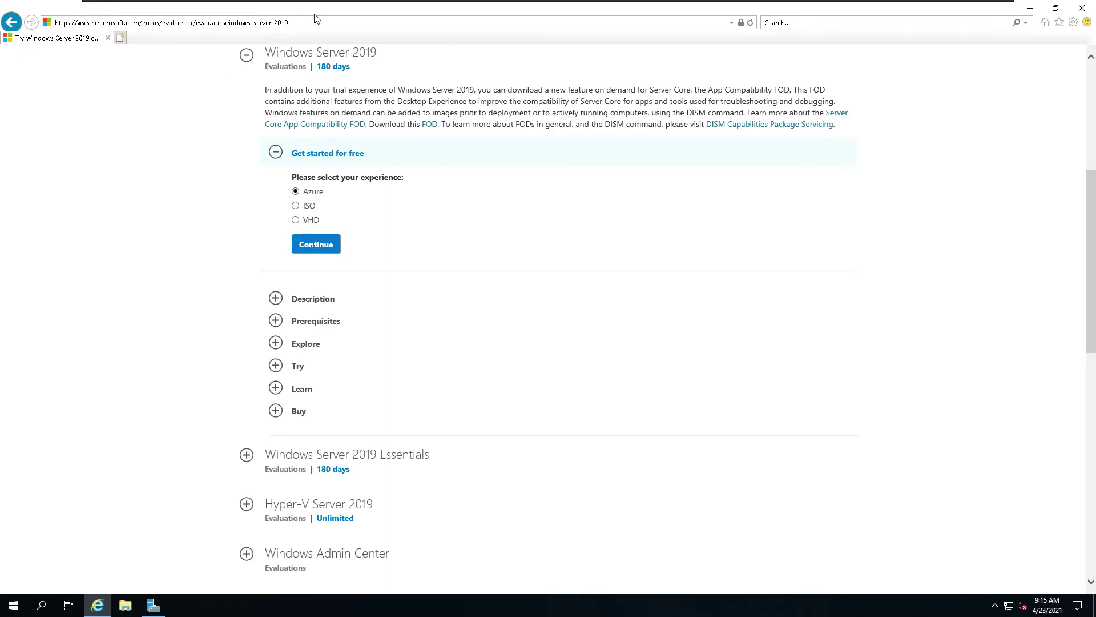
Step: Select the ISO option under Get started for free and continue to the registration form
left_click(858, 21)
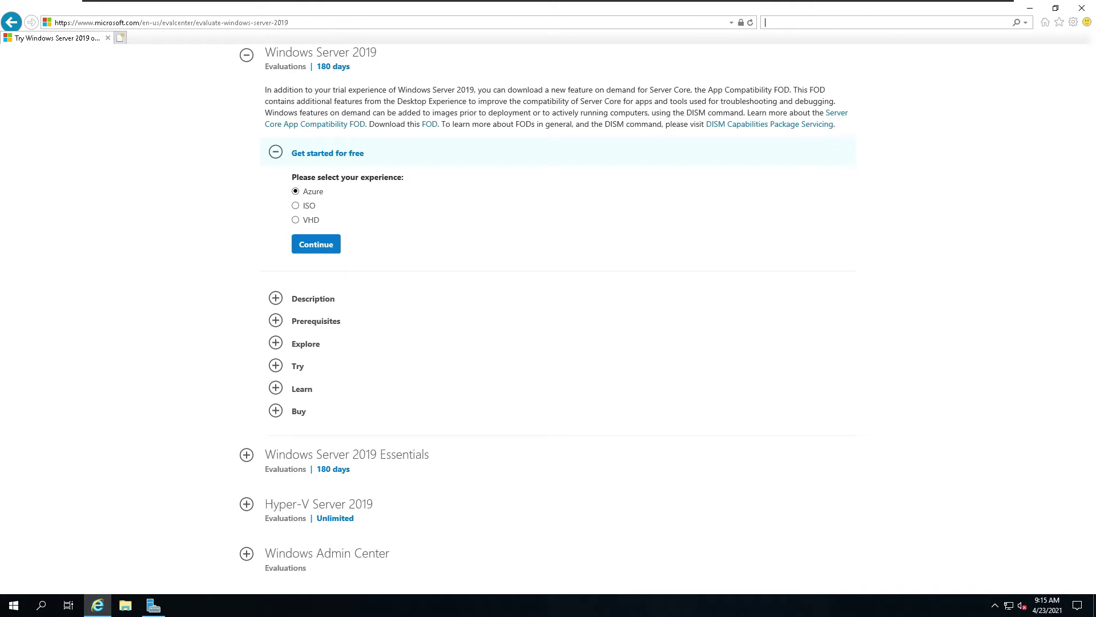
mouse_move(706, 5)
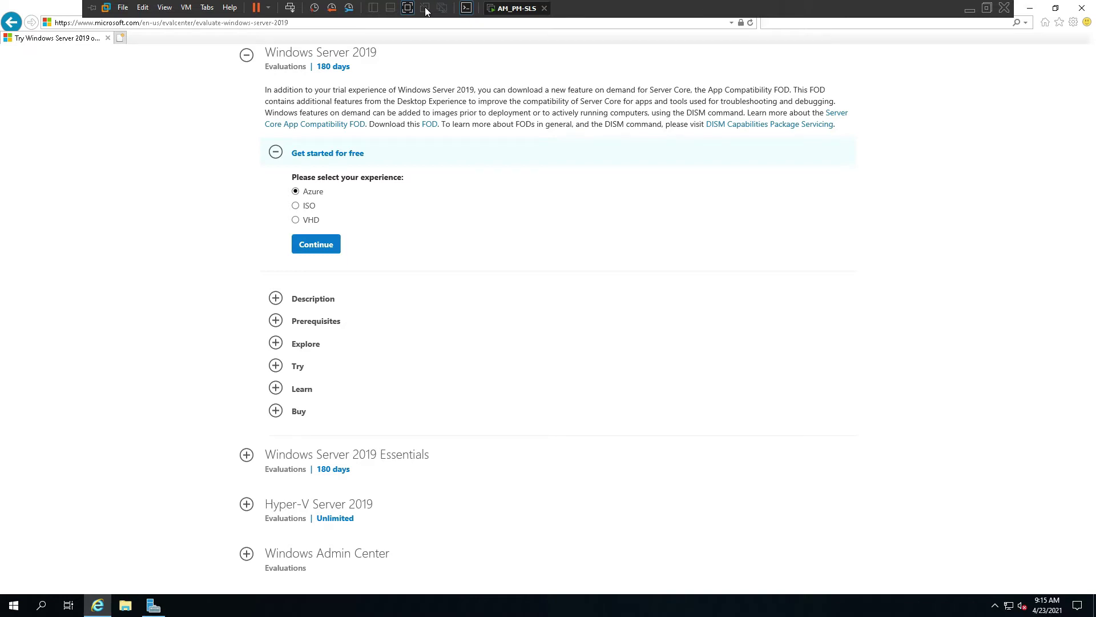
left_click(295, 206)
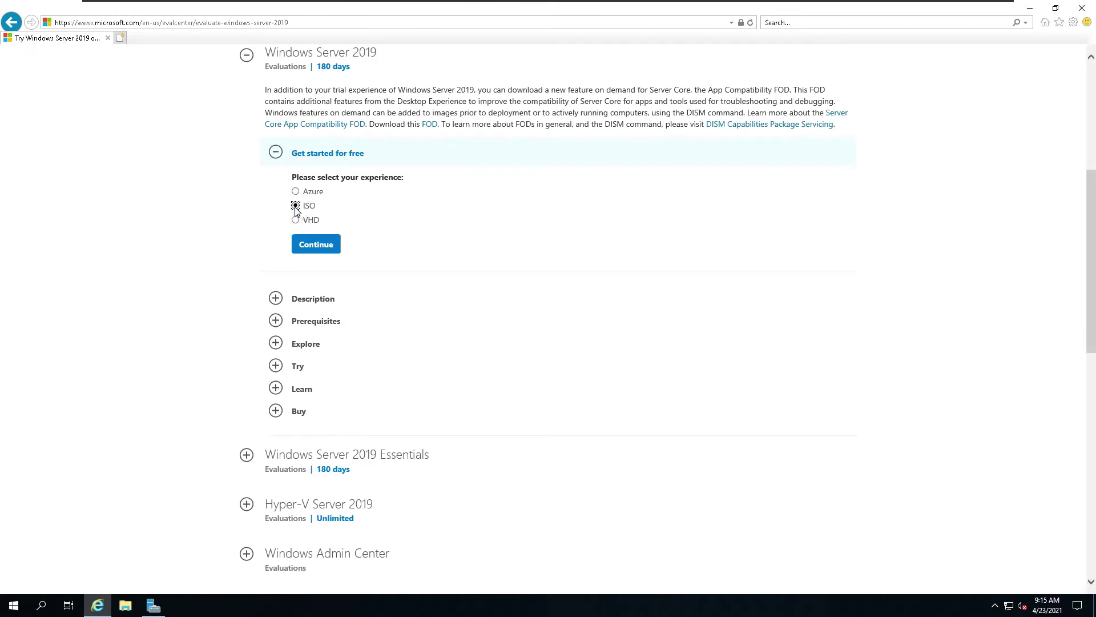
left_click(318, 243)
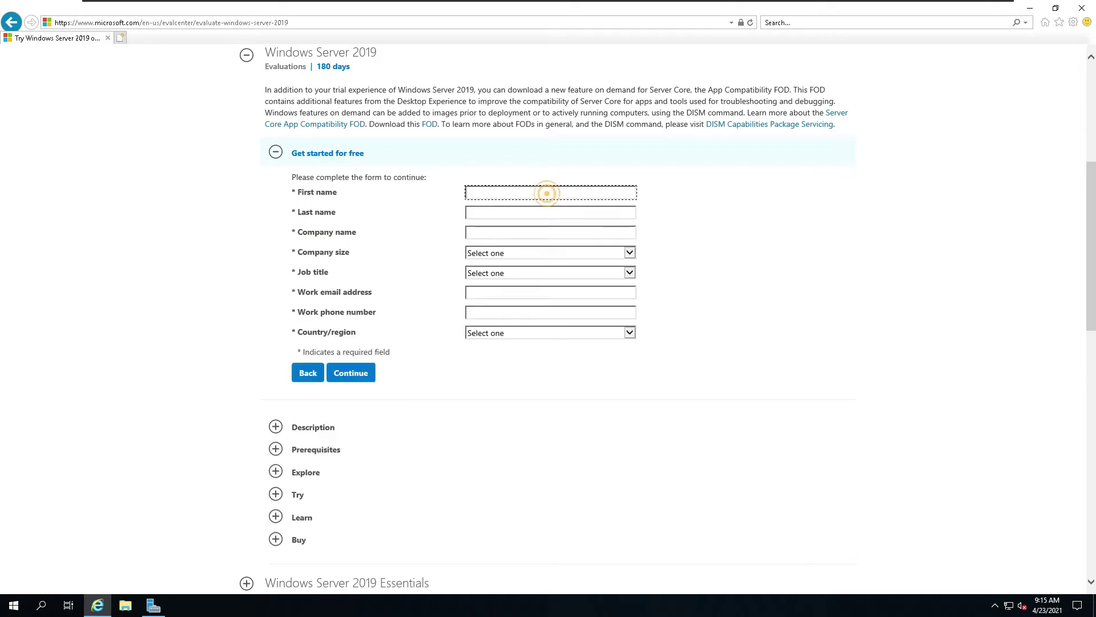
Step: Enter the first and last name, company size 1 and job title Developer/Engineer
key("Tab")
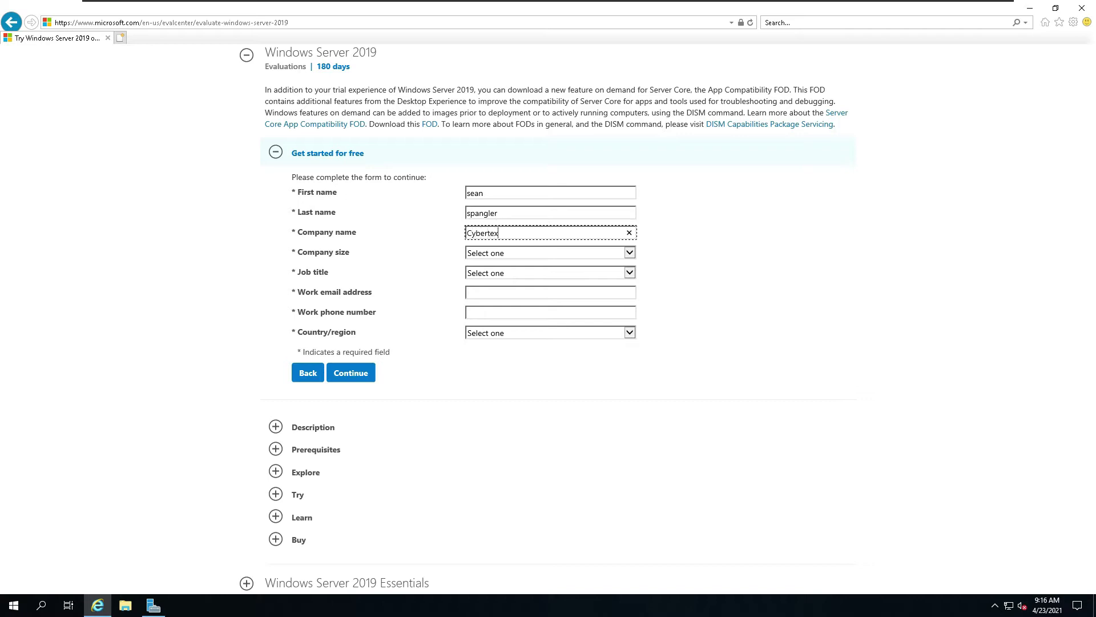
left_click(539, 252)
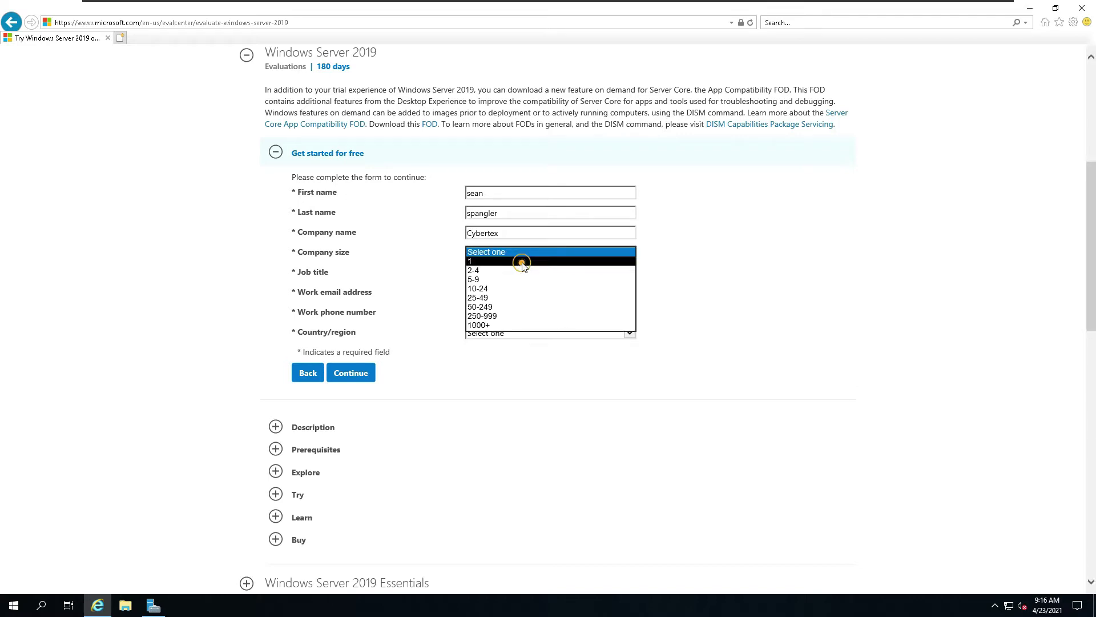
left_click(521, 263)
left_click(506, 275)
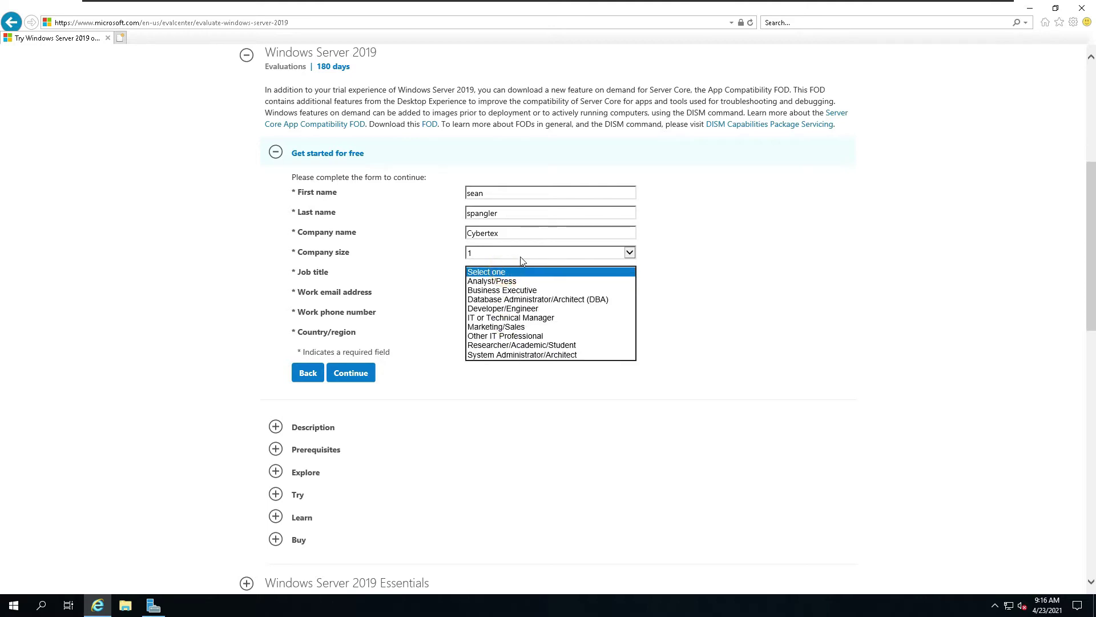
left_click(540, 308)
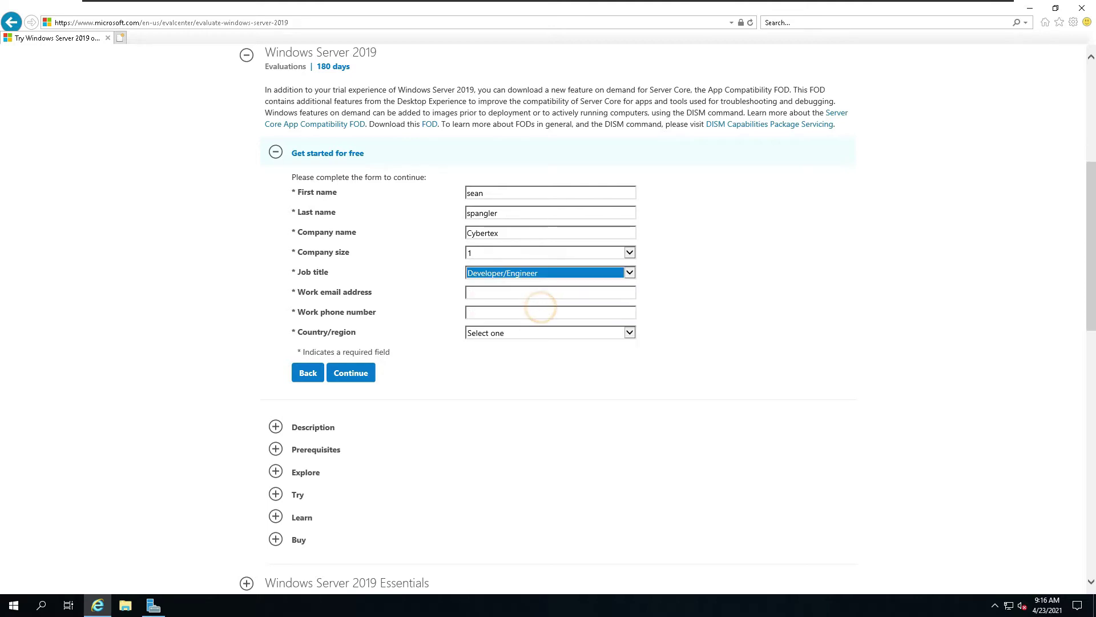
Step: Enter the work e-mail and phone number, and set the country to United States
left_click(501, 293)
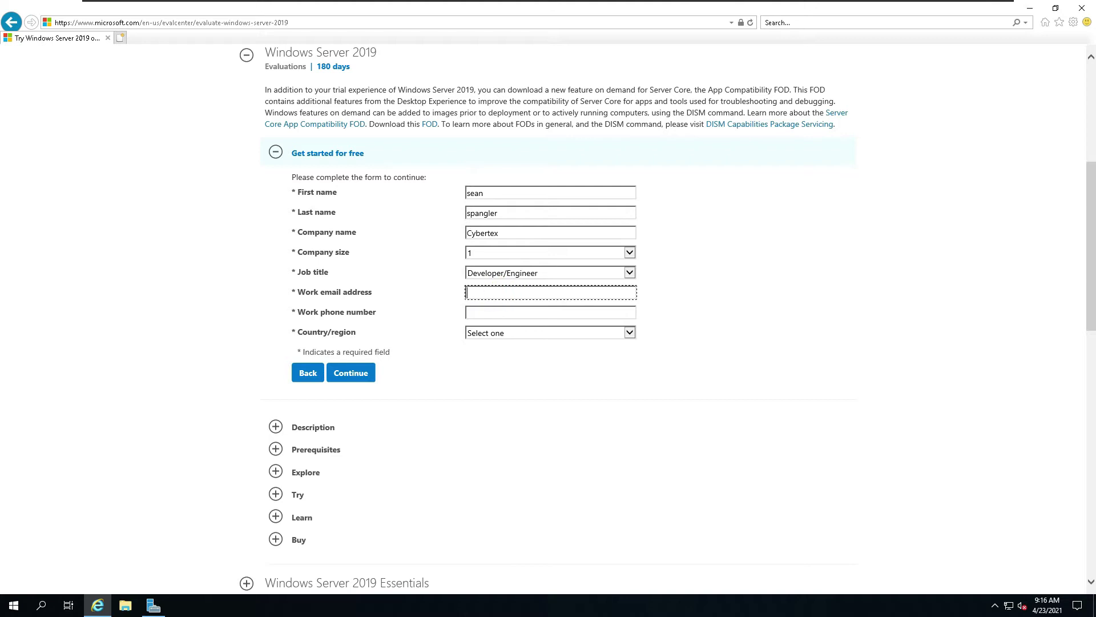
type("no@noway.com")
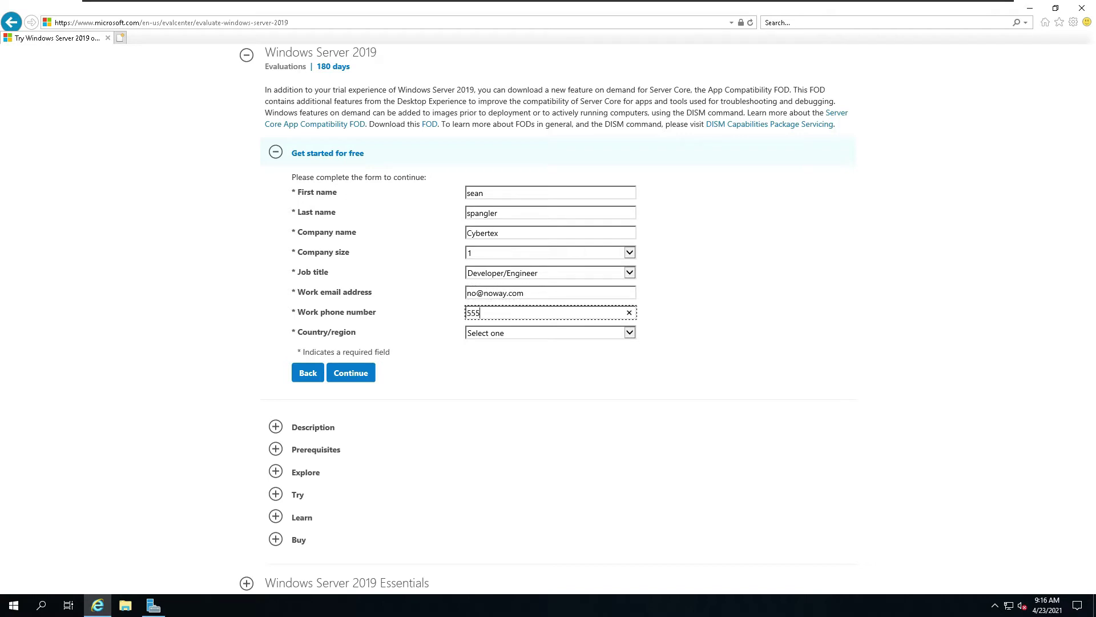
type("555-555-55")
left_click(630, 332)
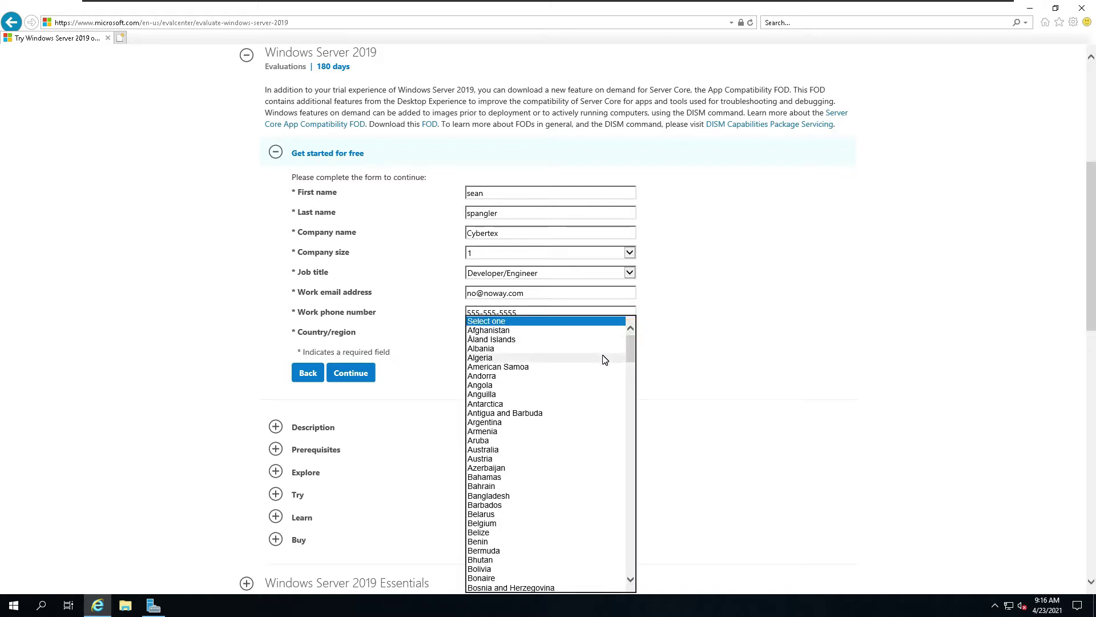
key("u")
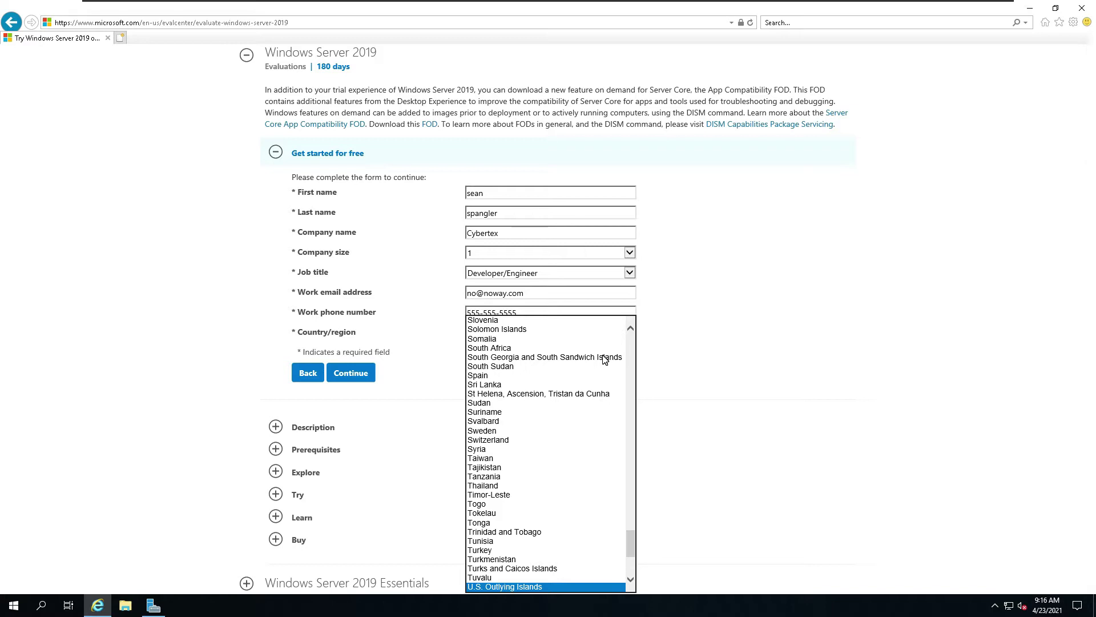
key("Down")
key("Down")
key("Down")
key("Down")
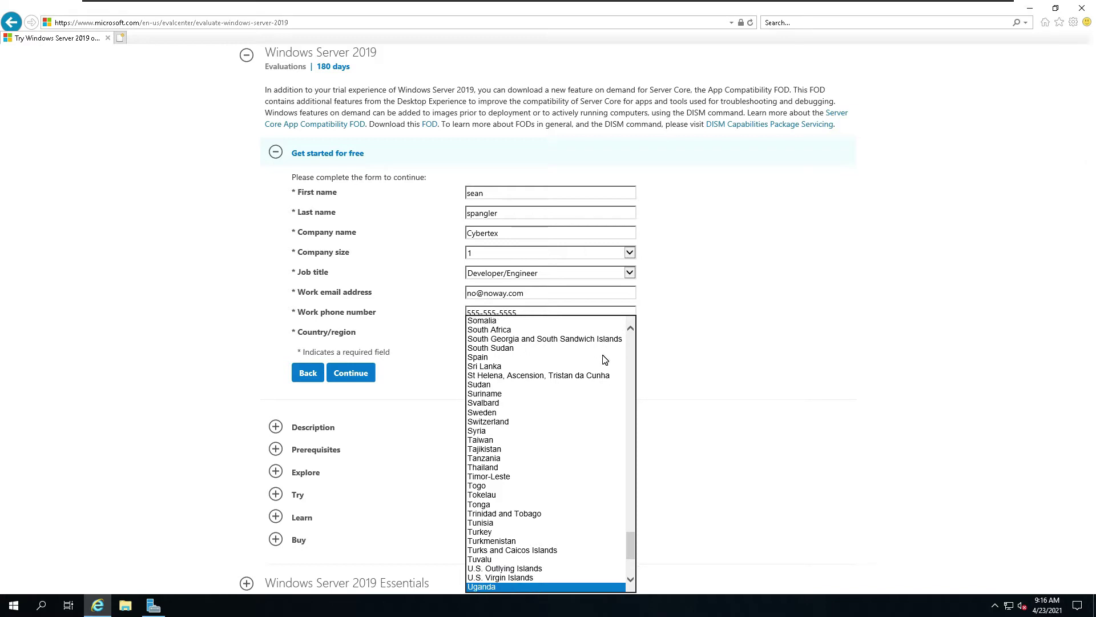
key("Down")
key("Down")
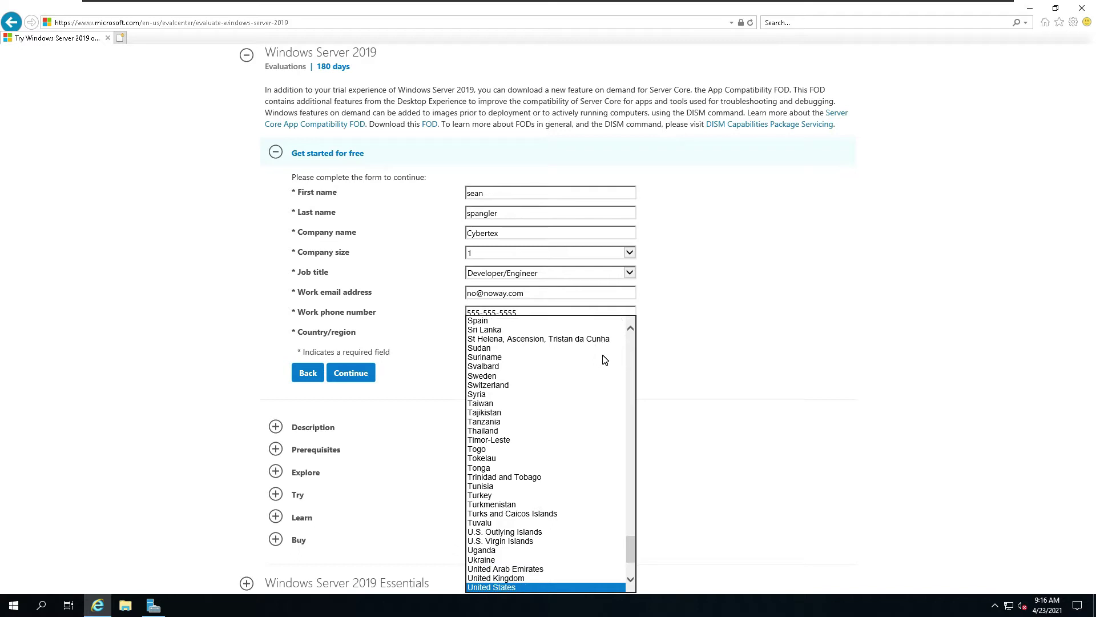
left_click(501, 587)
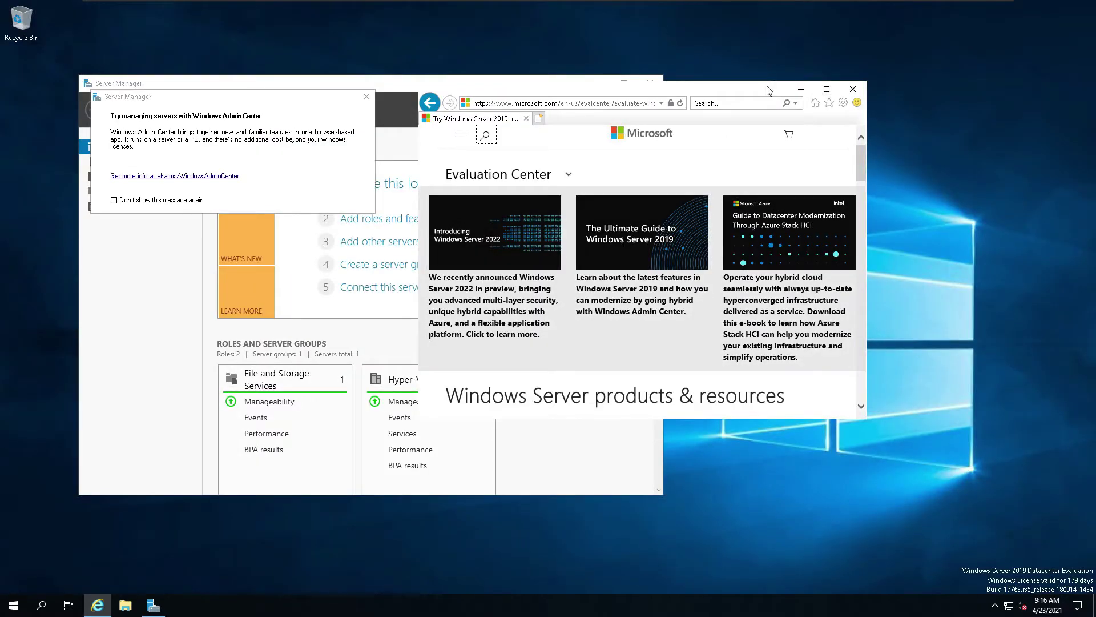
Step: Take a full-screen snip from Action Center's Screen snip tile and drag Internet Explorer further right
left_click_drag(863, 169, 857, 228)
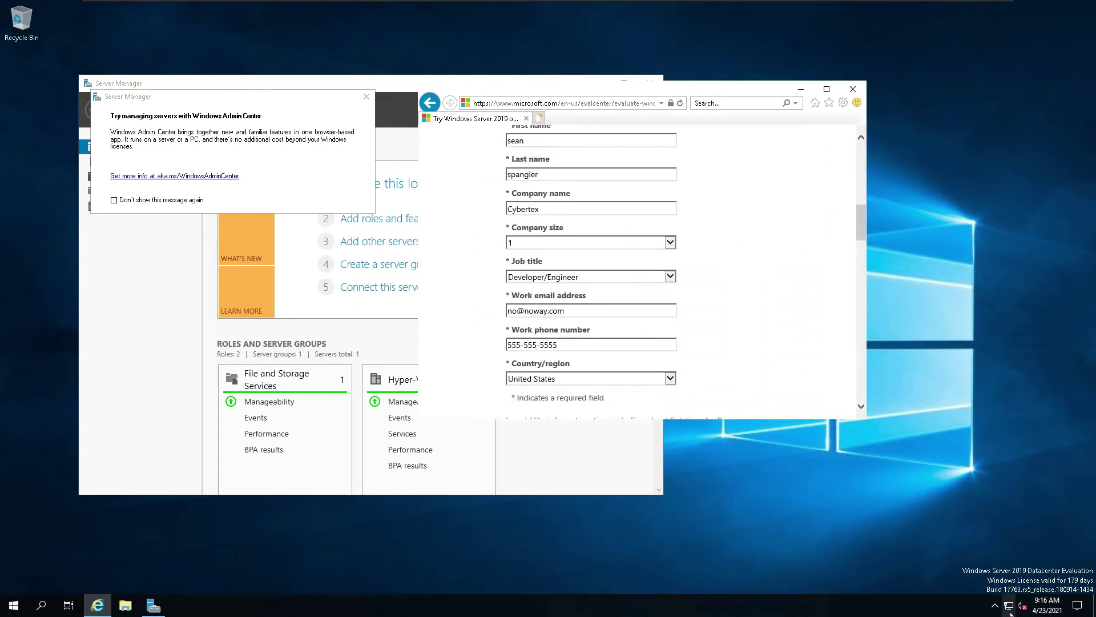
left_click(1088, 612)
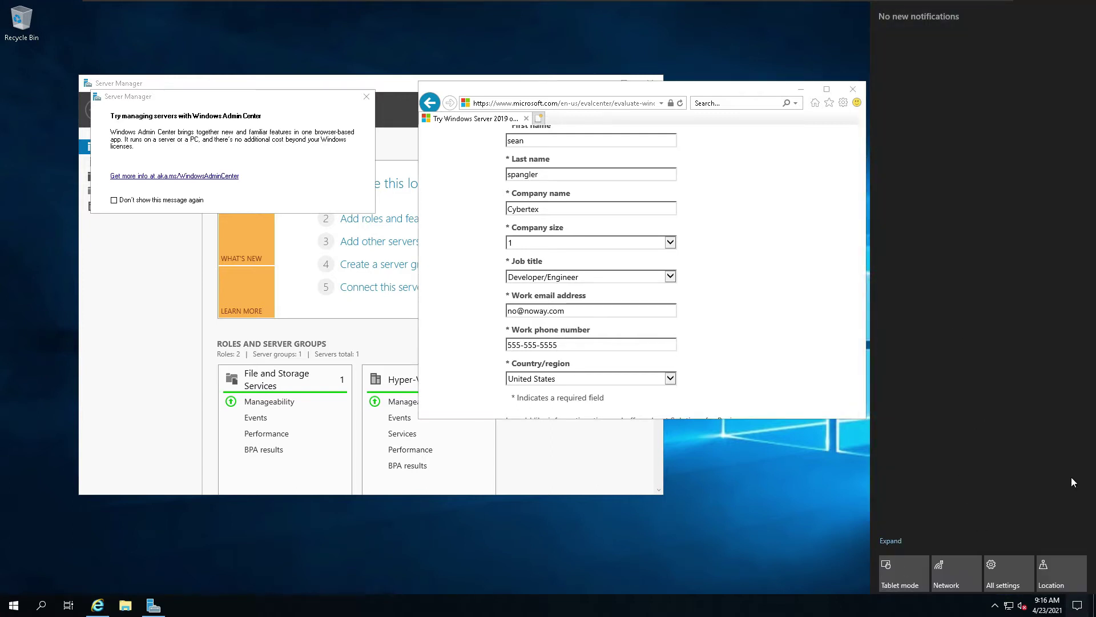
left_click(891, 540)
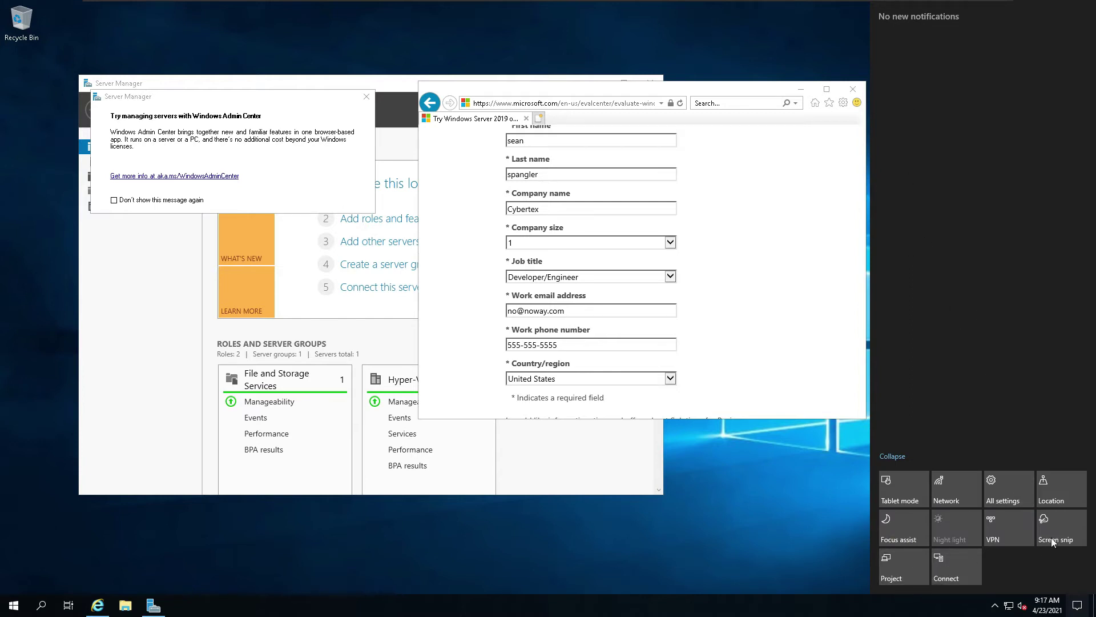
left_click(805, 465)
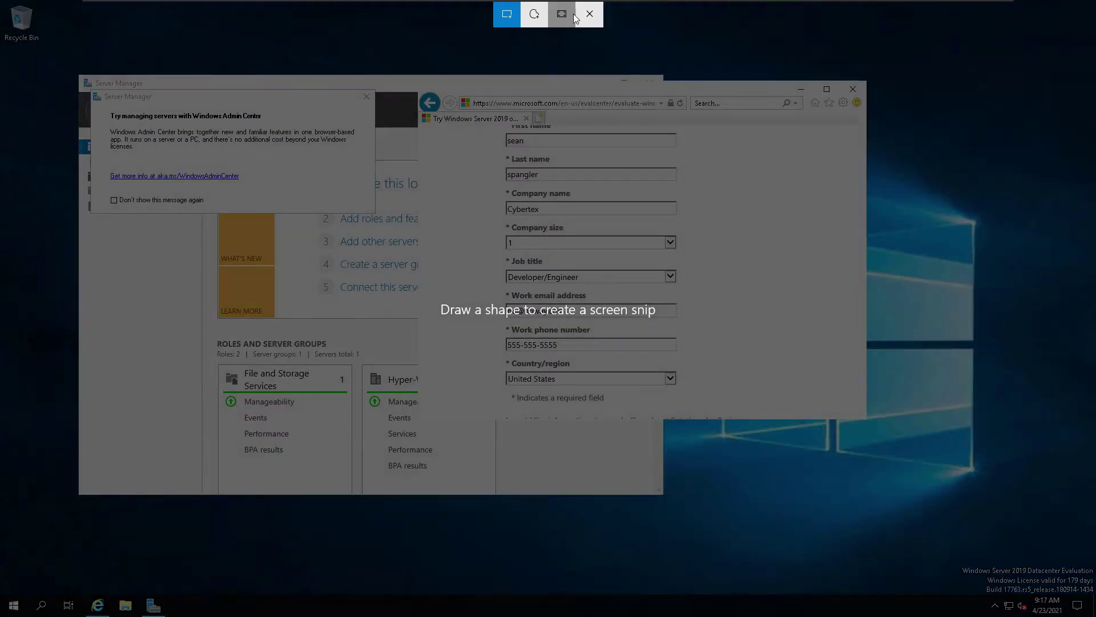
left_click(563, 13)
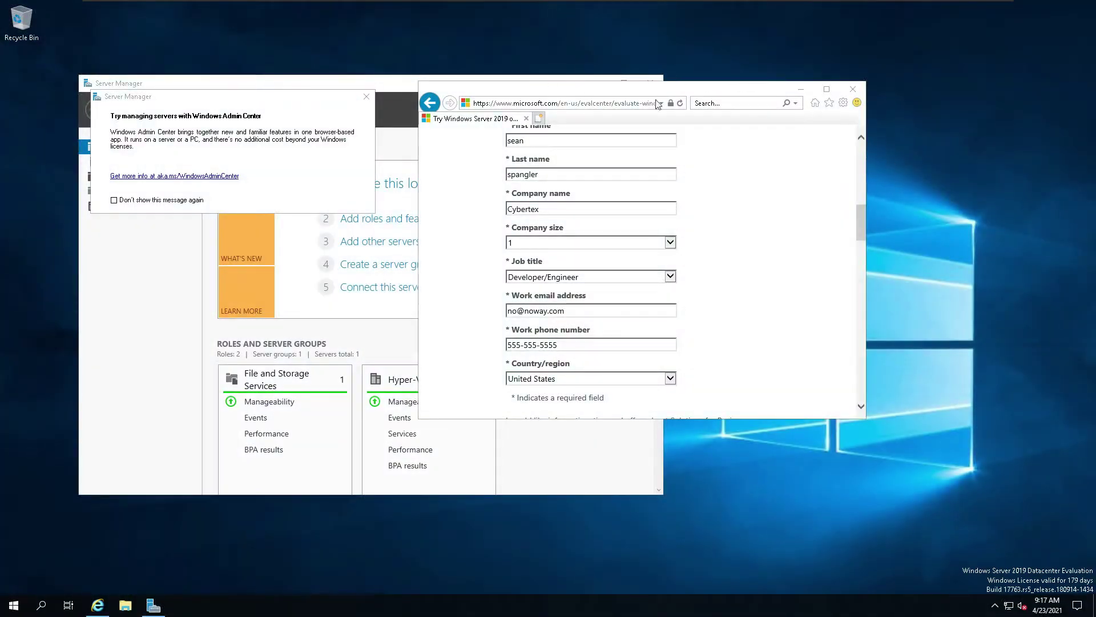
left_click_drag(600, 90, 785, 35)
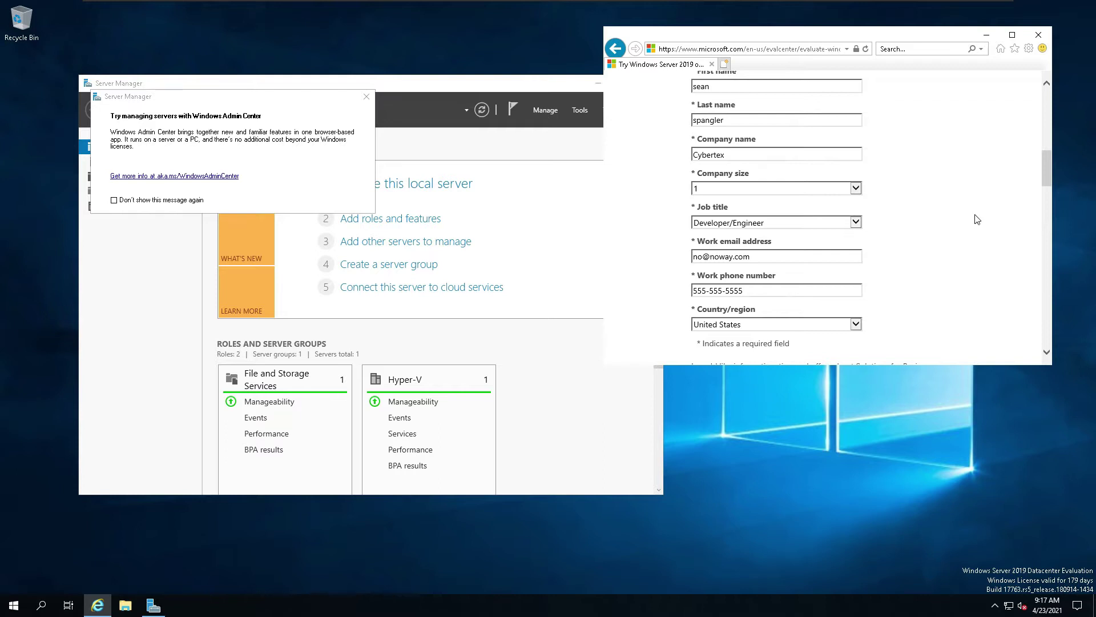
Step: Submit the registration, choose English as the language, and save the Windows Server 2019 ISO download
scroll(894, 235, "down", 3)
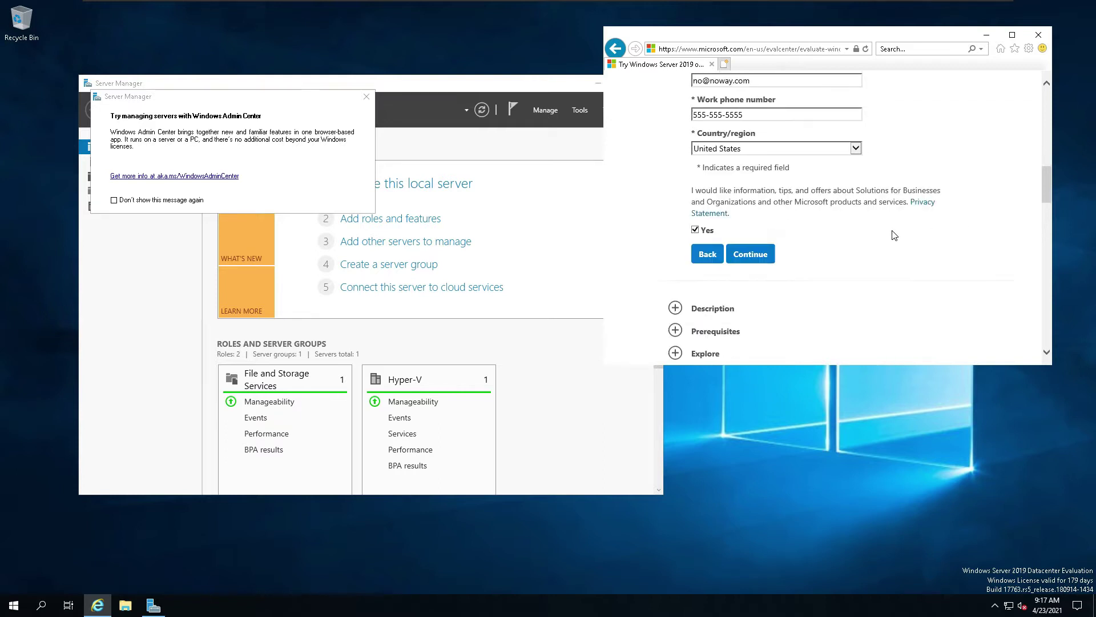
left_click(745, 255)
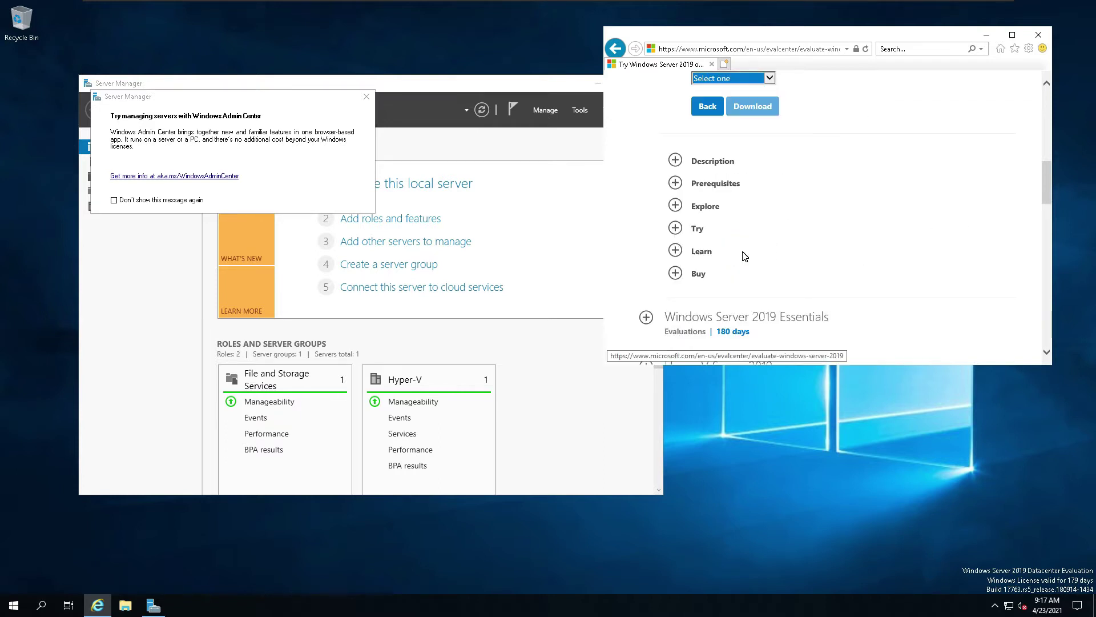
scroll(765, 137, "up", 2)
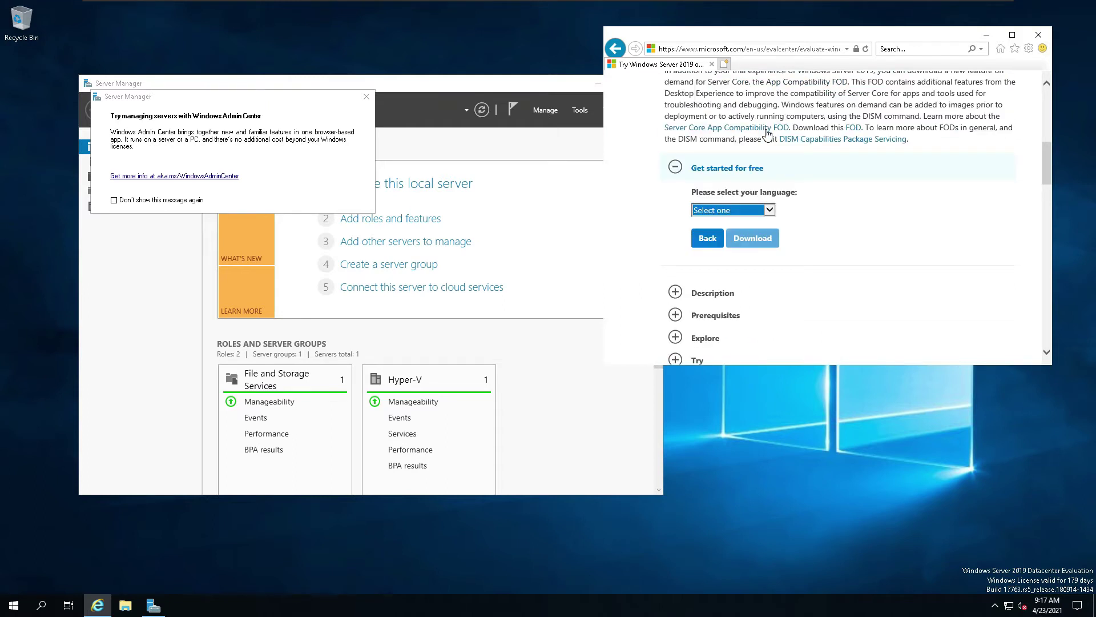
left_click(771, 211)
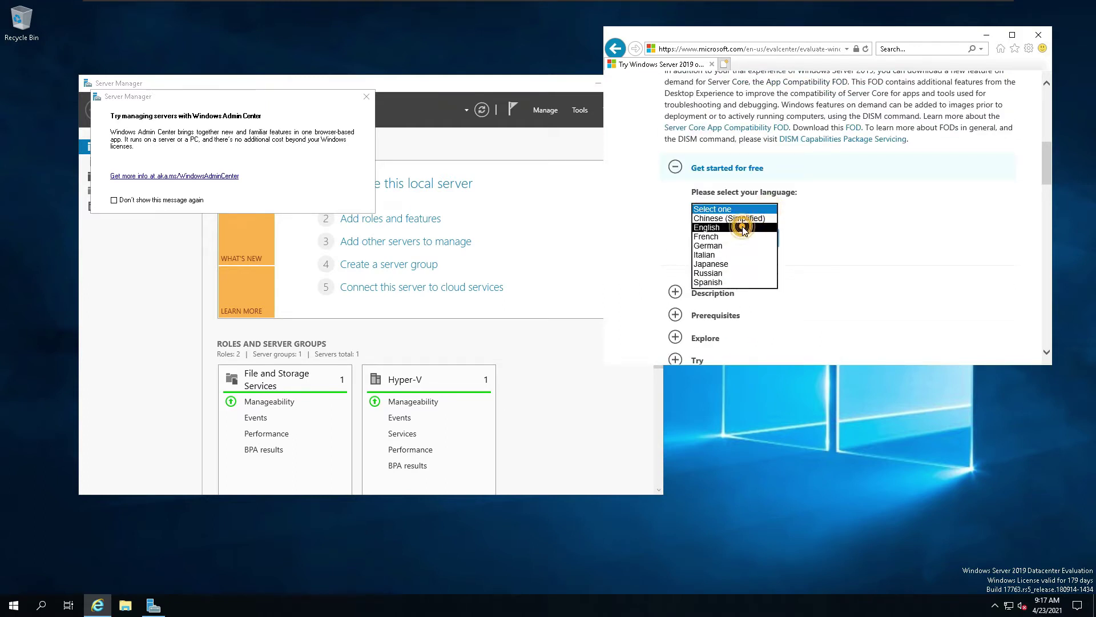
left_click(742, 227)
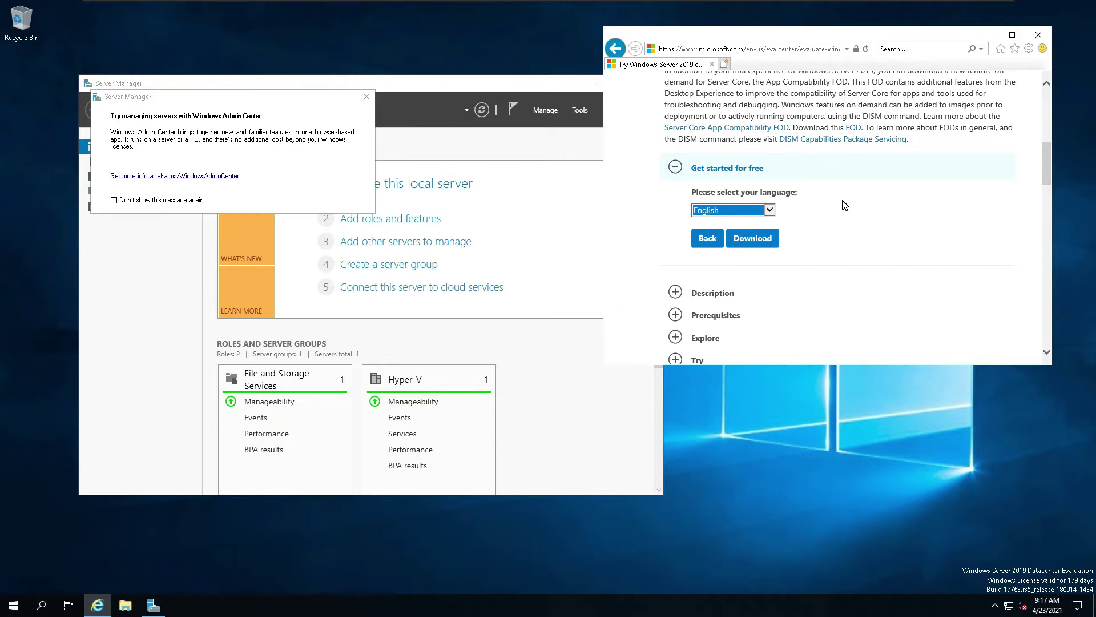
left_click(752, 238)
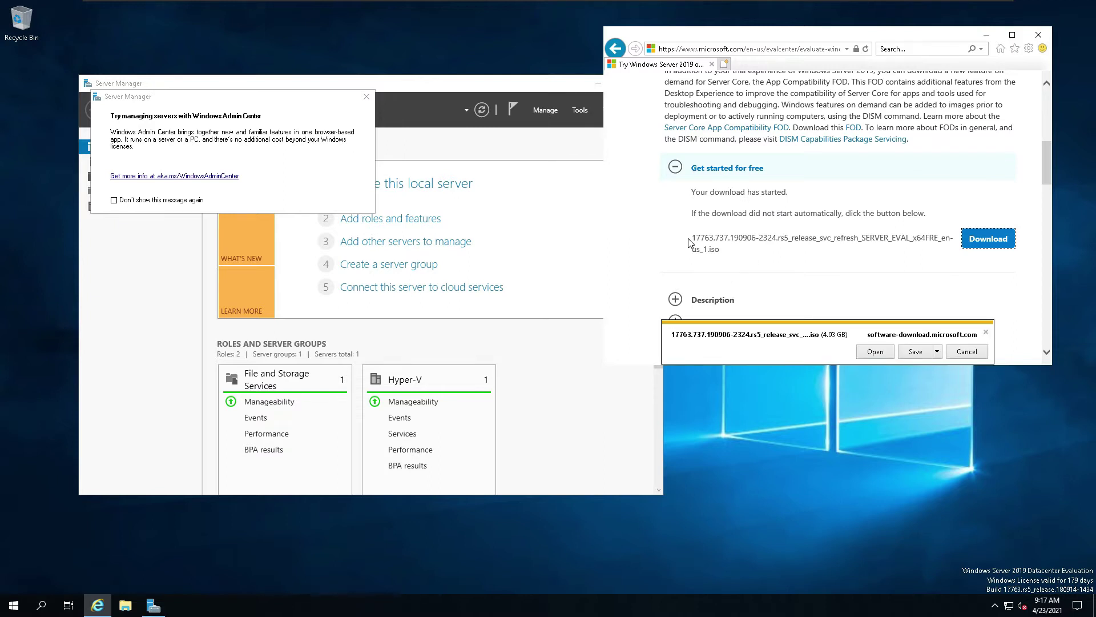
left_click_drag(692, 239, 849, 273)
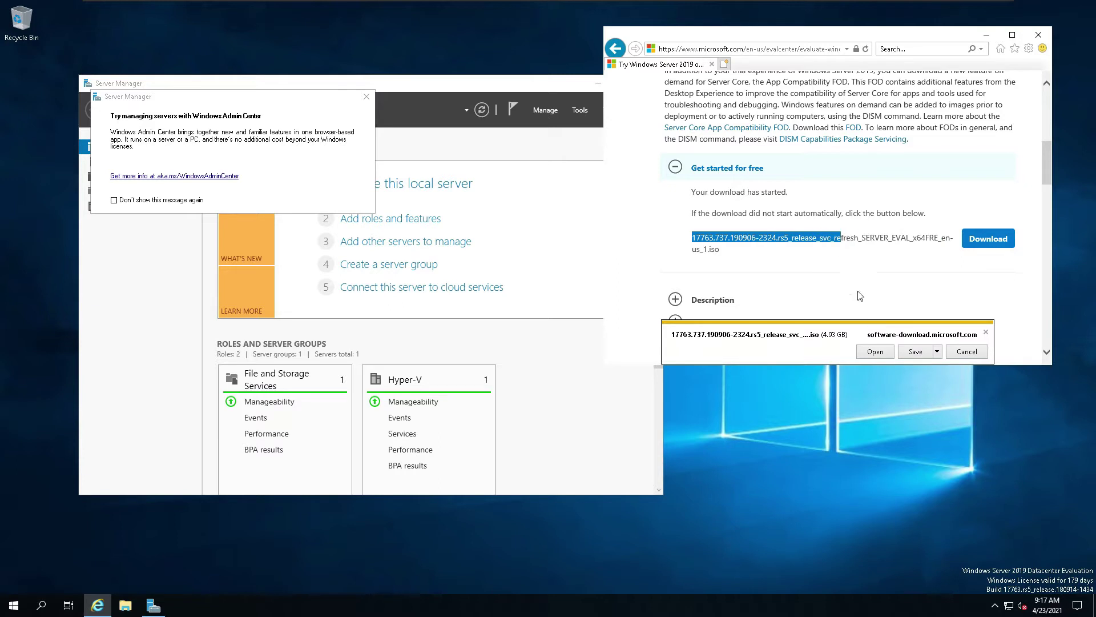
left_click(919, 356)
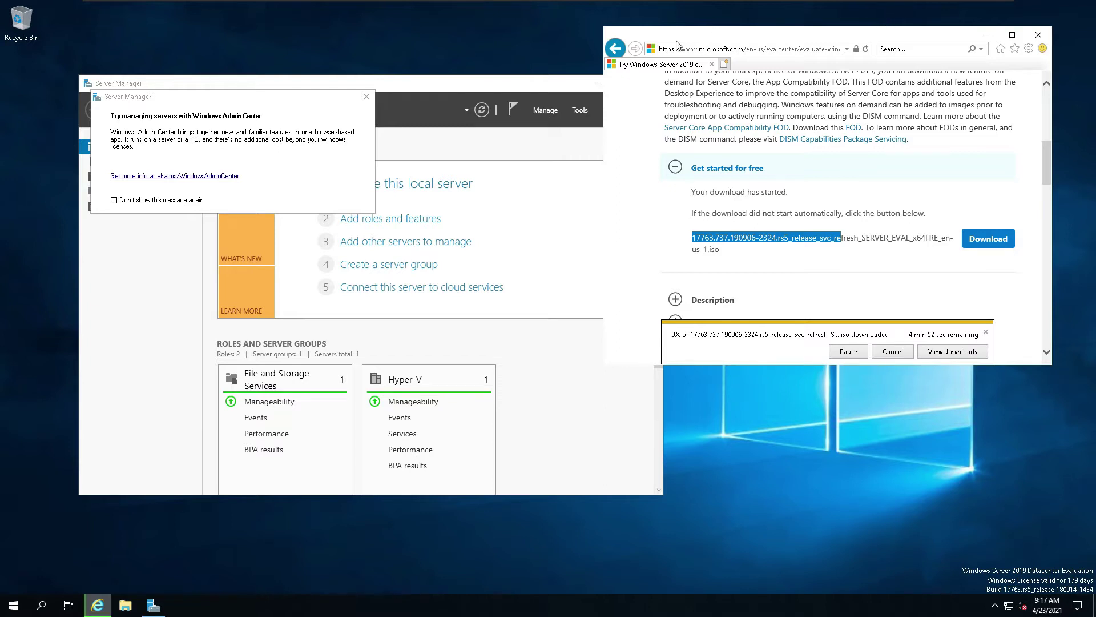
Step: Open a new Internet Explorer tab and load the Ninite website by entering ninite
left_click(724, 64)
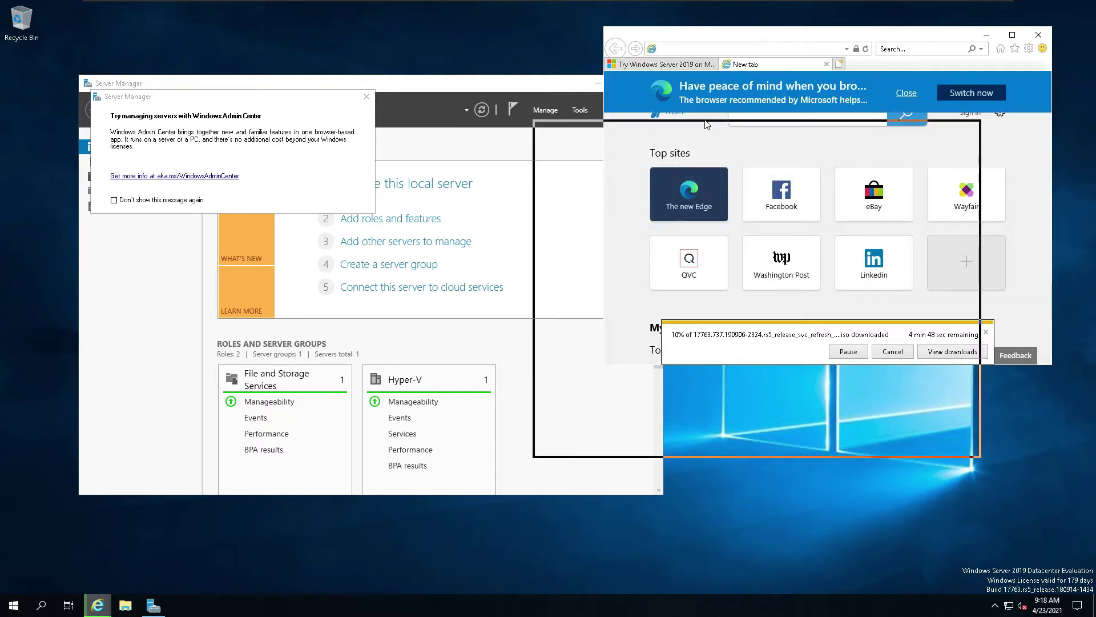
left_click_drag(569, 143, 553, 143)
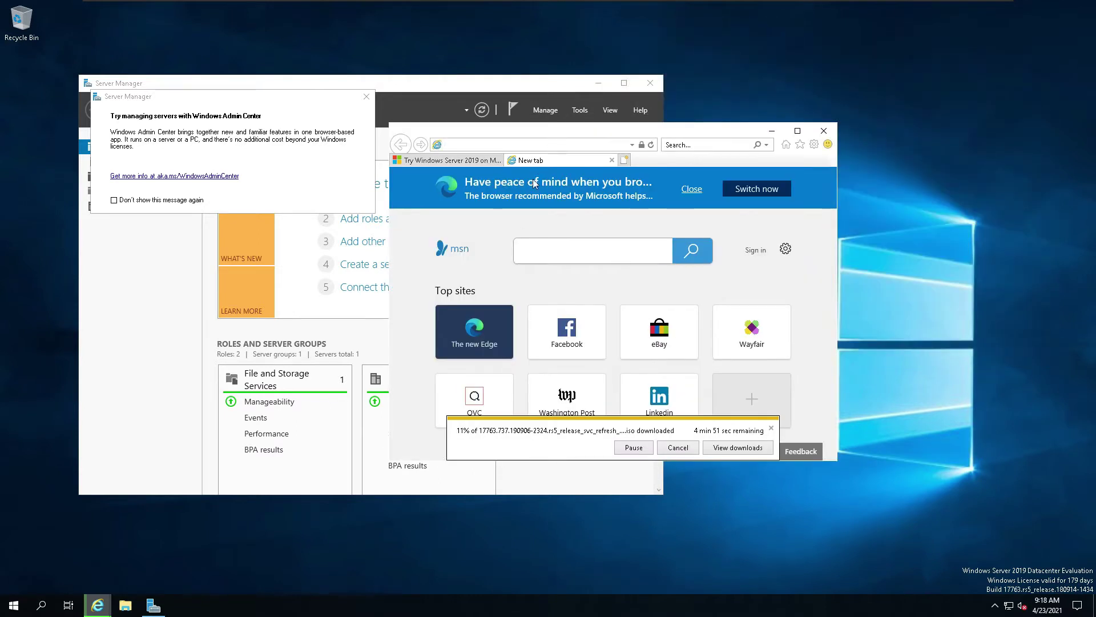
key("ctrl+alt")
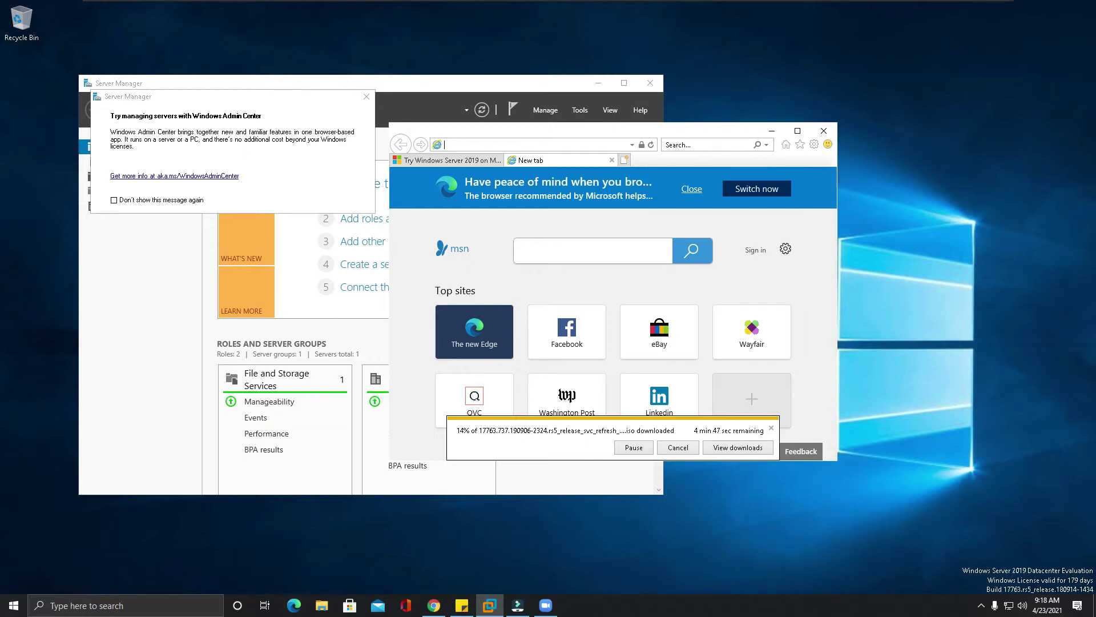
left_click(572, 145)
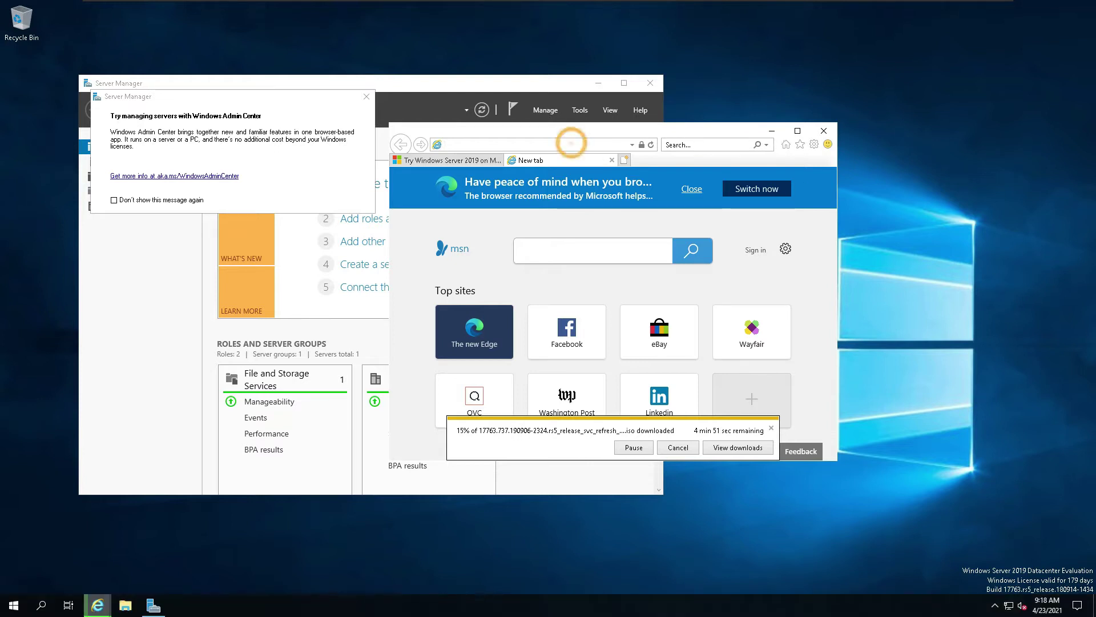
type("n")
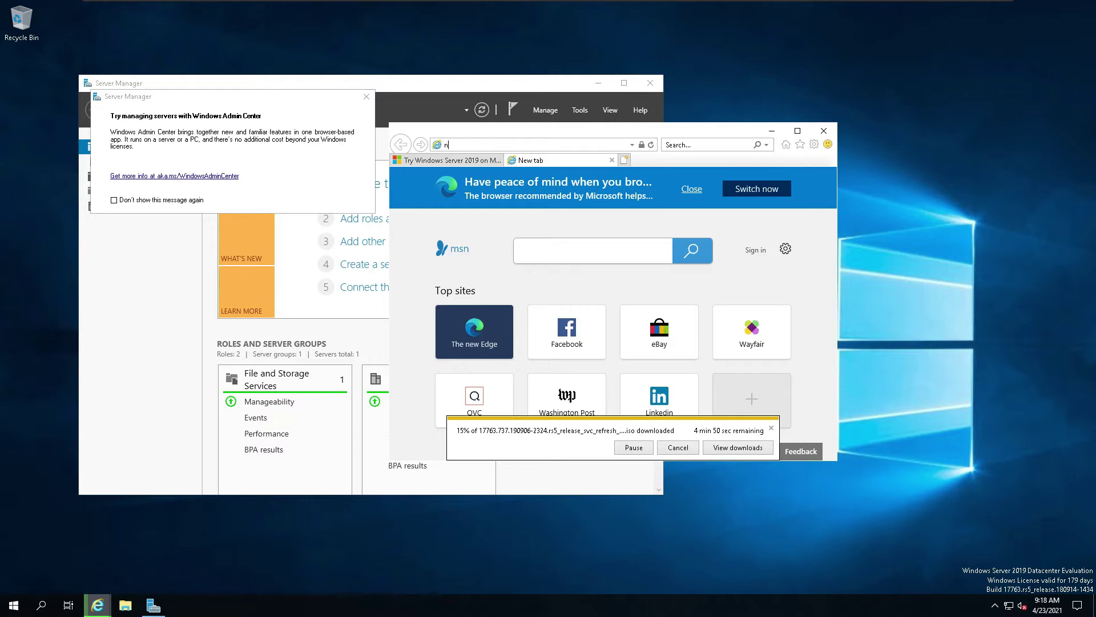
type("in")
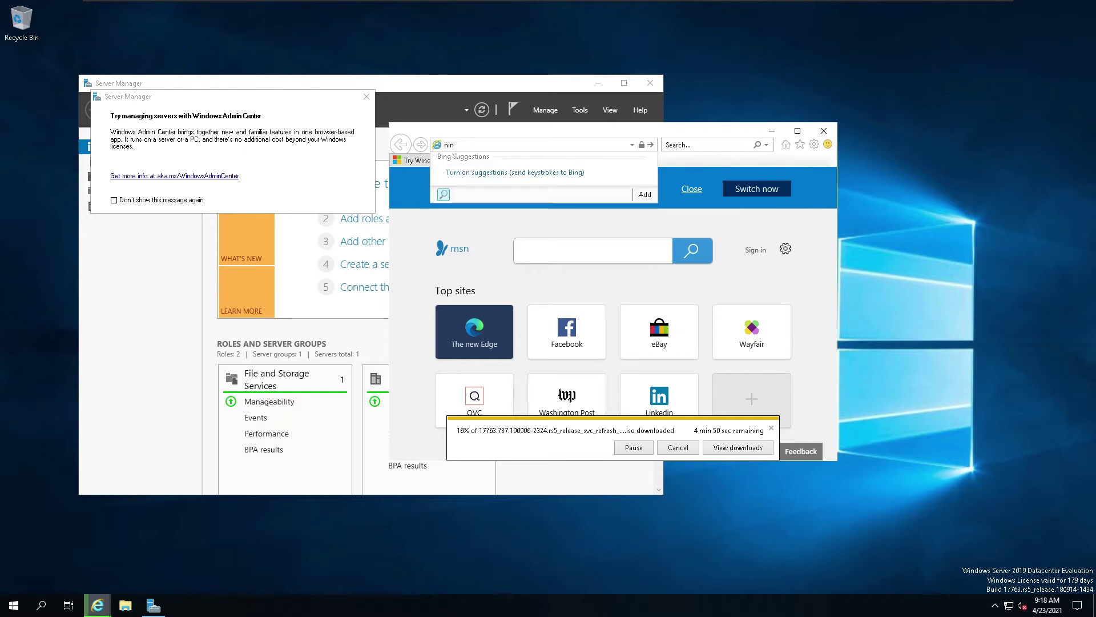
type("ite.com")
key("Return")
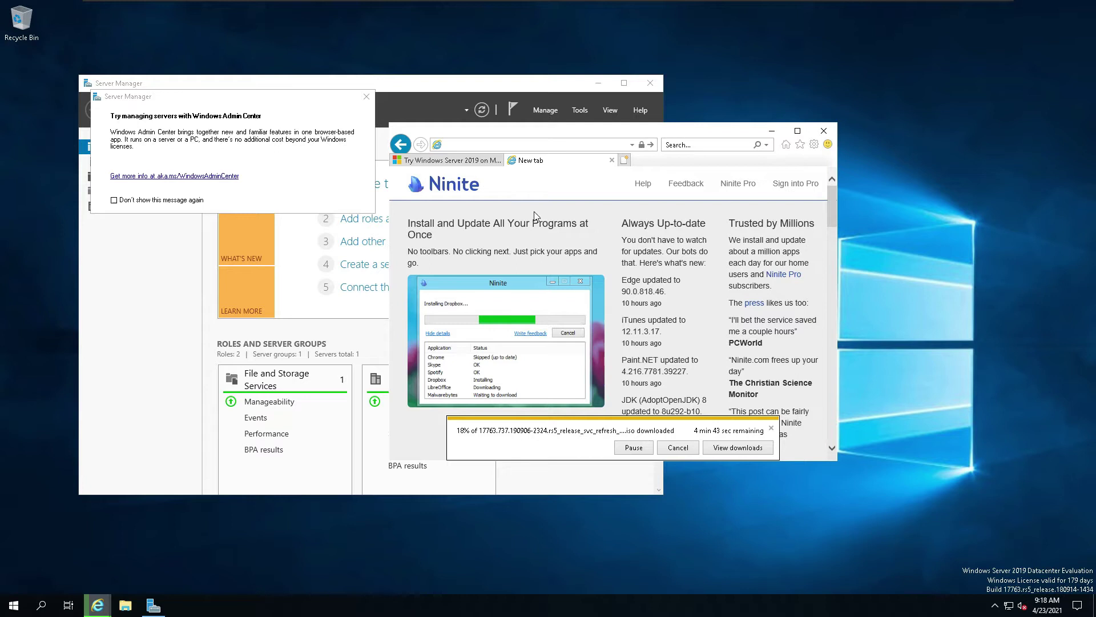
Step: Maximize the browser, tick Chrome, Edge, OpenOffice and Notepad++, then choose Get Your Ninite
left_click(798, 131)
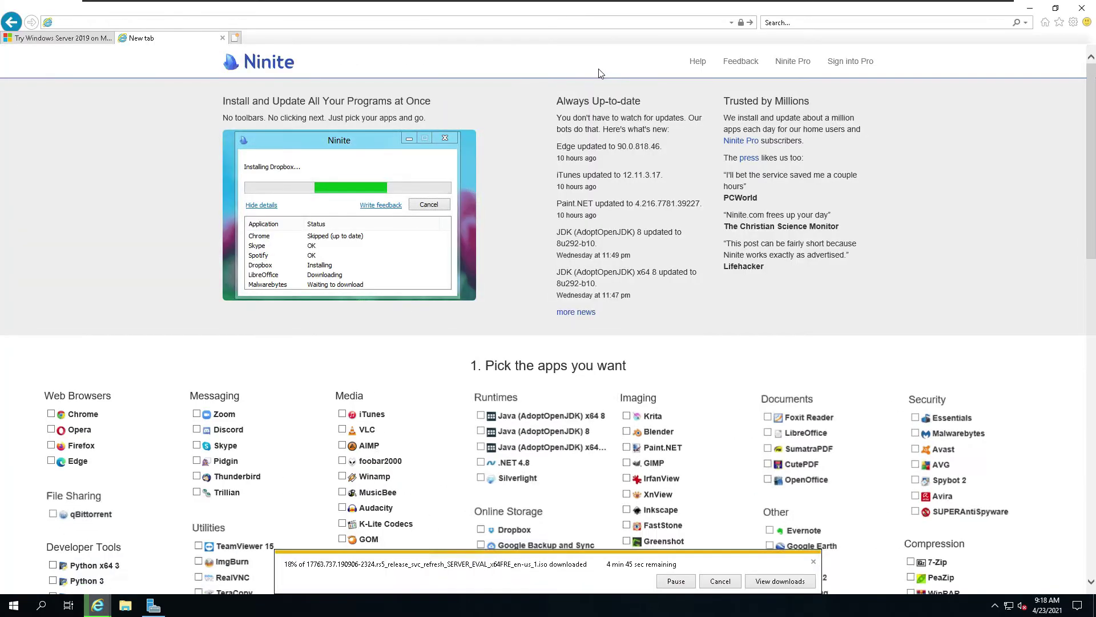
left_click(50, 415)
left_click(51, 461)
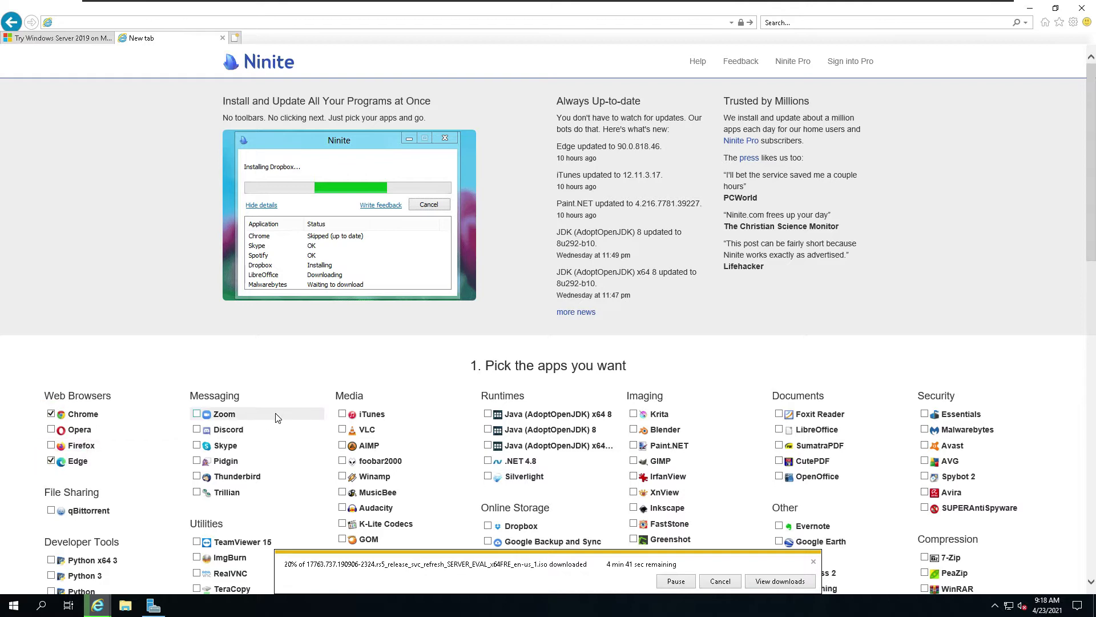
scroll(292, 414, "down", 3)
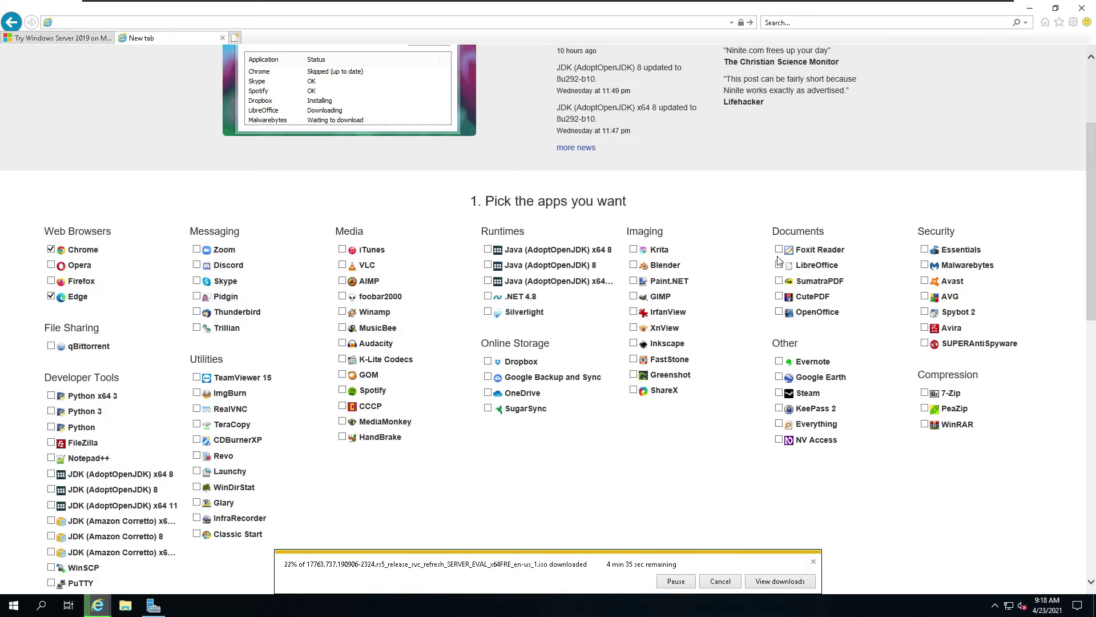
left_click(780, 315)
scroll(165, 316, "down", 3)
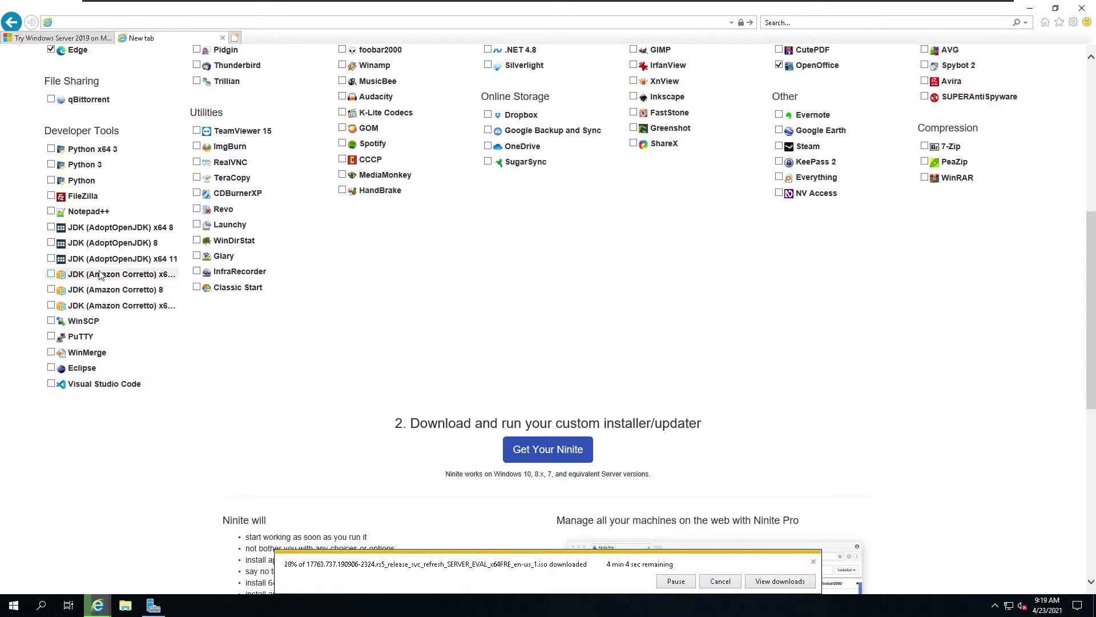
left_click(52, 213)
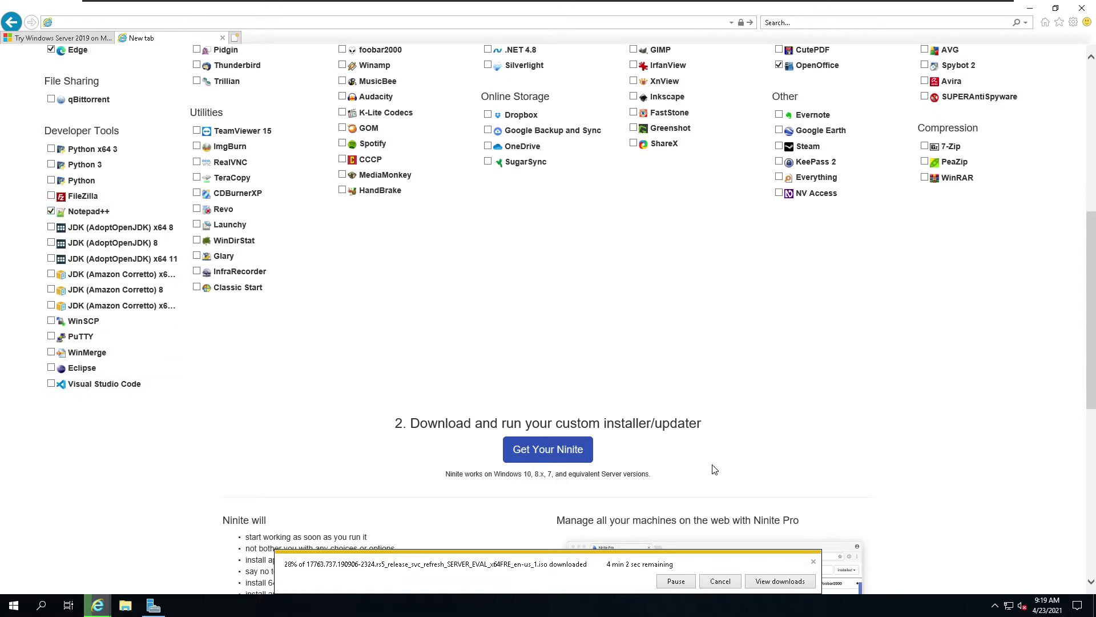
left_click(514, 459)
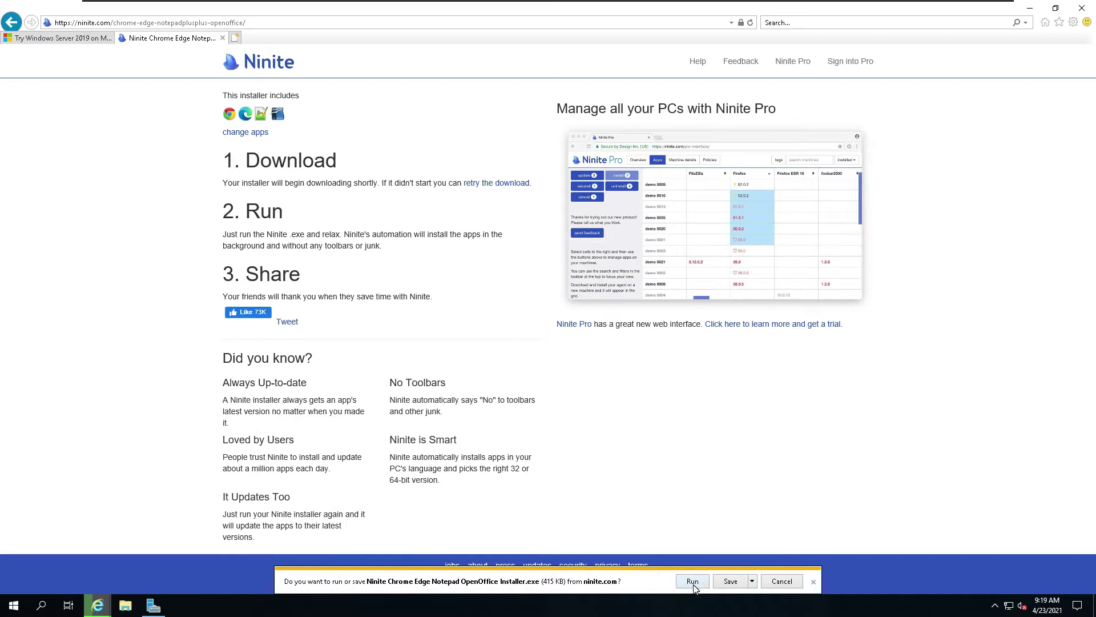
Step: Run the downloaded Ninite installer with per-app install details showing, then return to the browser
left_click(692, 583)
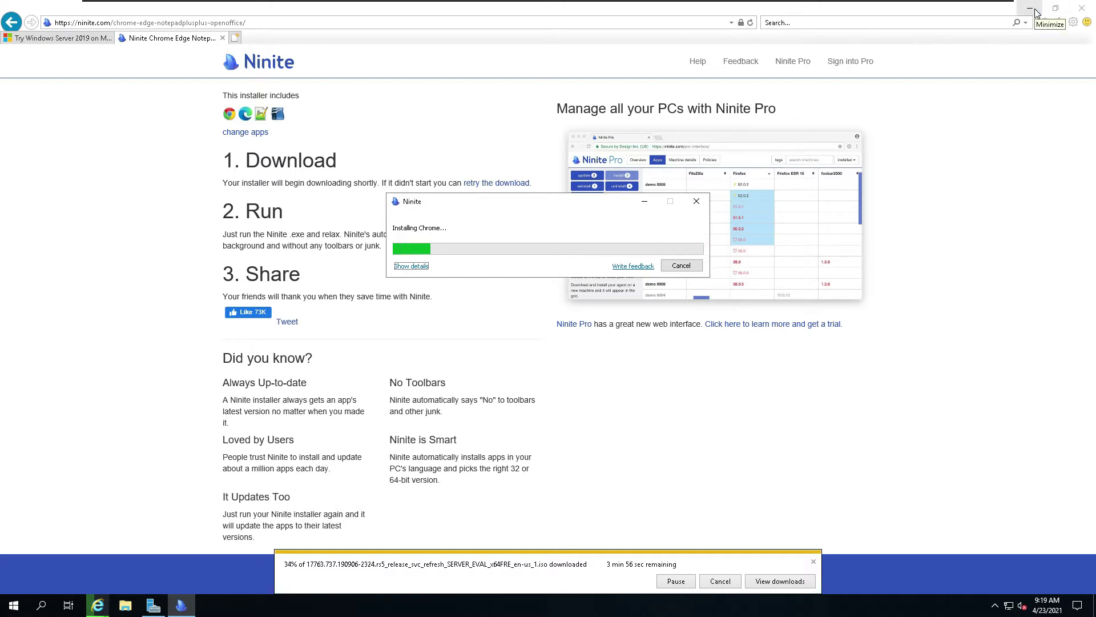
left_click(412, 267)
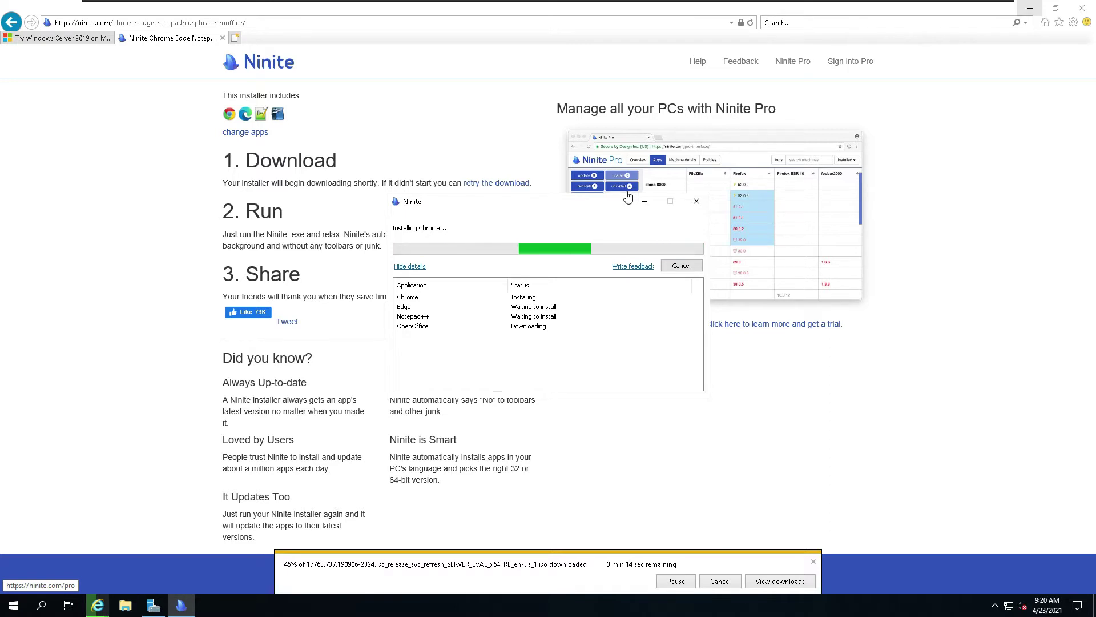
left_click(628, 196)
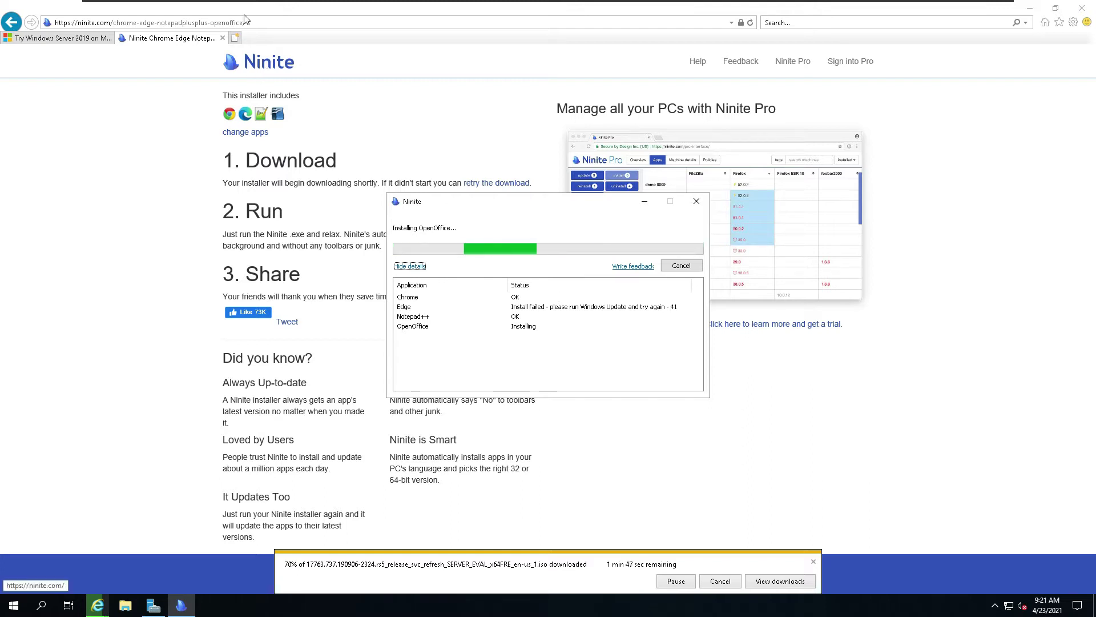
mouse_move(330, 4)
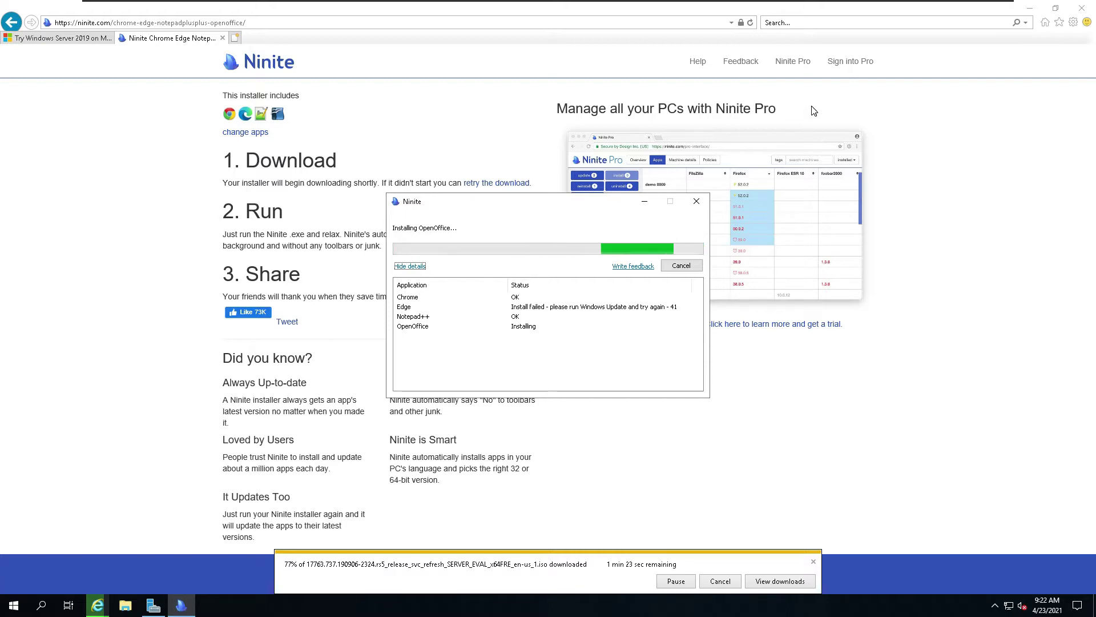
left_click(1020, 15)
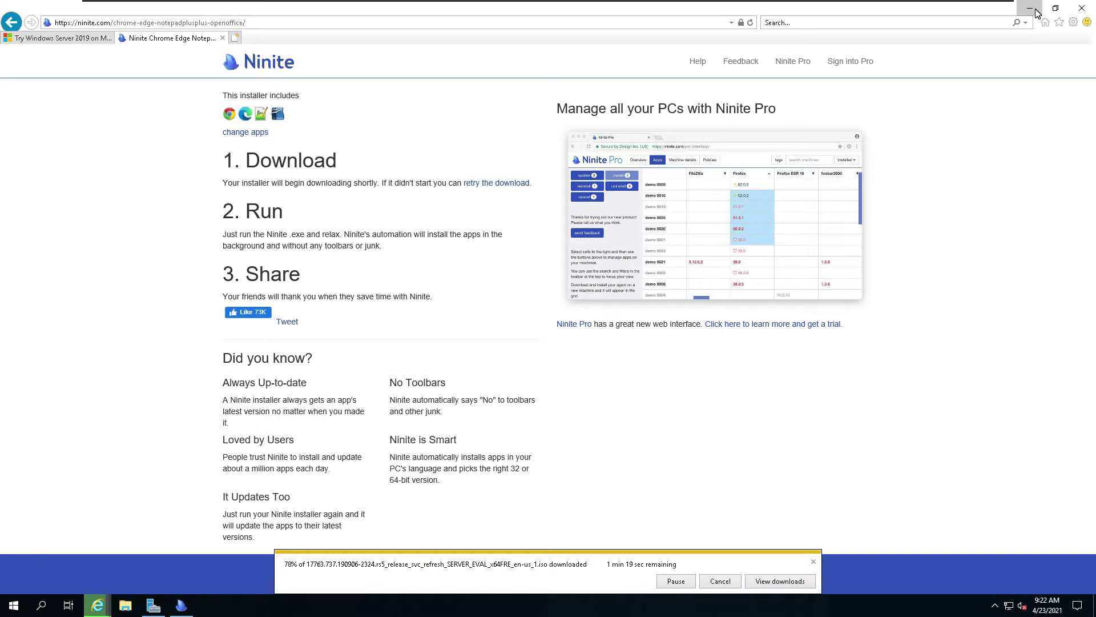
Step: Move the Windows Admin Center pop-up aside and close Server Manager
left_click(1036, 13)
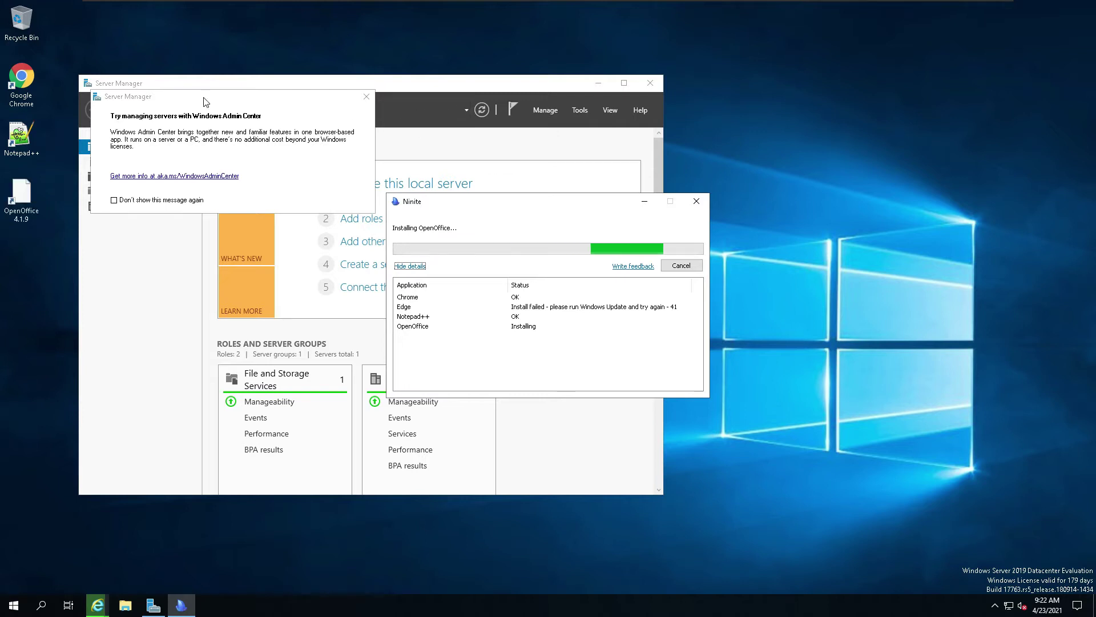
left_click_drag(238, 104, 862, 75)
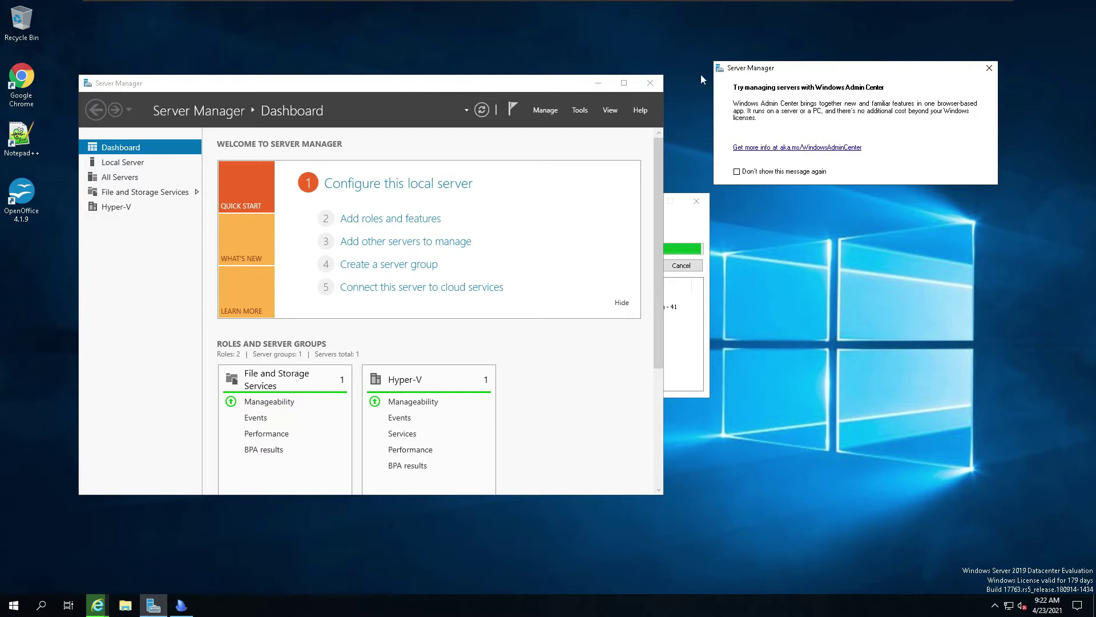
left_click(553, 85)
left_click(649, 83)
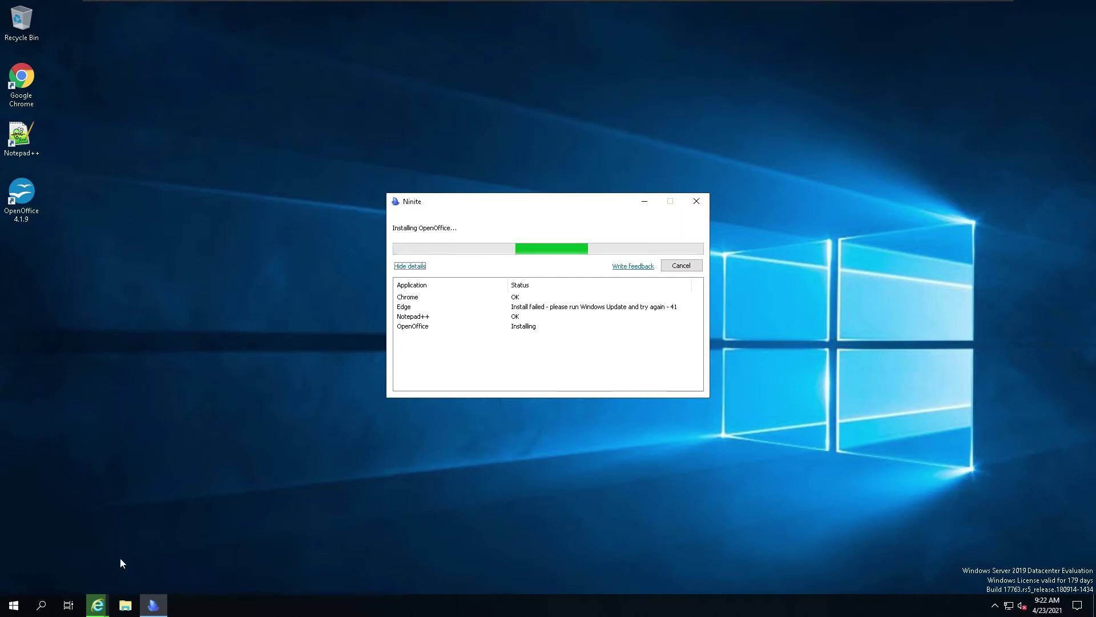
Step: Check the Evaluation Center download, then close the finished Ninite installer
mouse_move(98, 604)
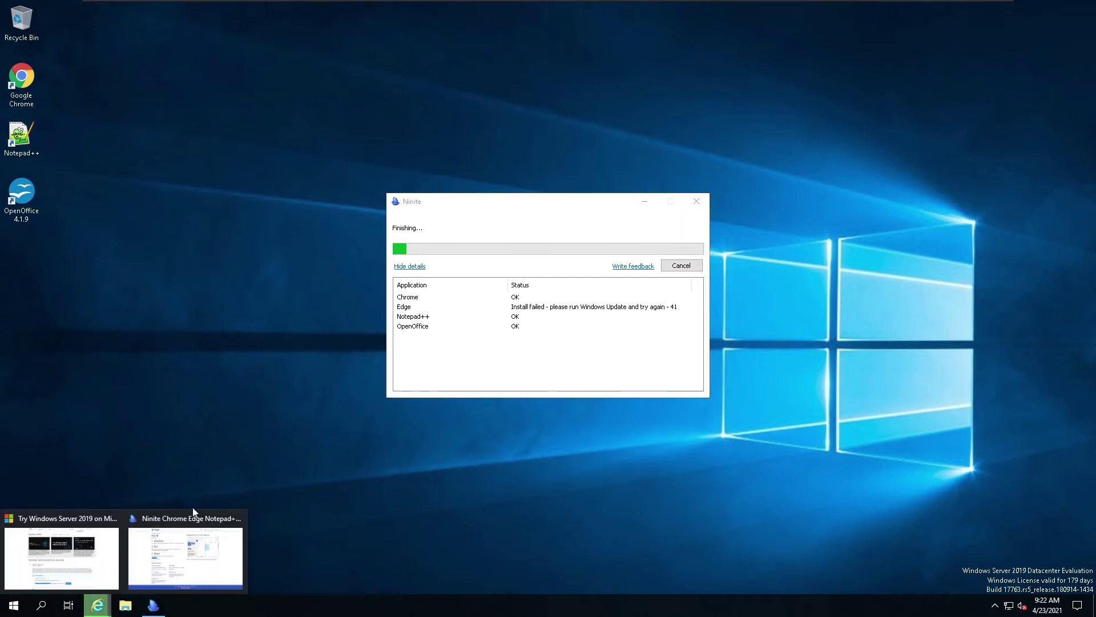
left_click(55, 526)
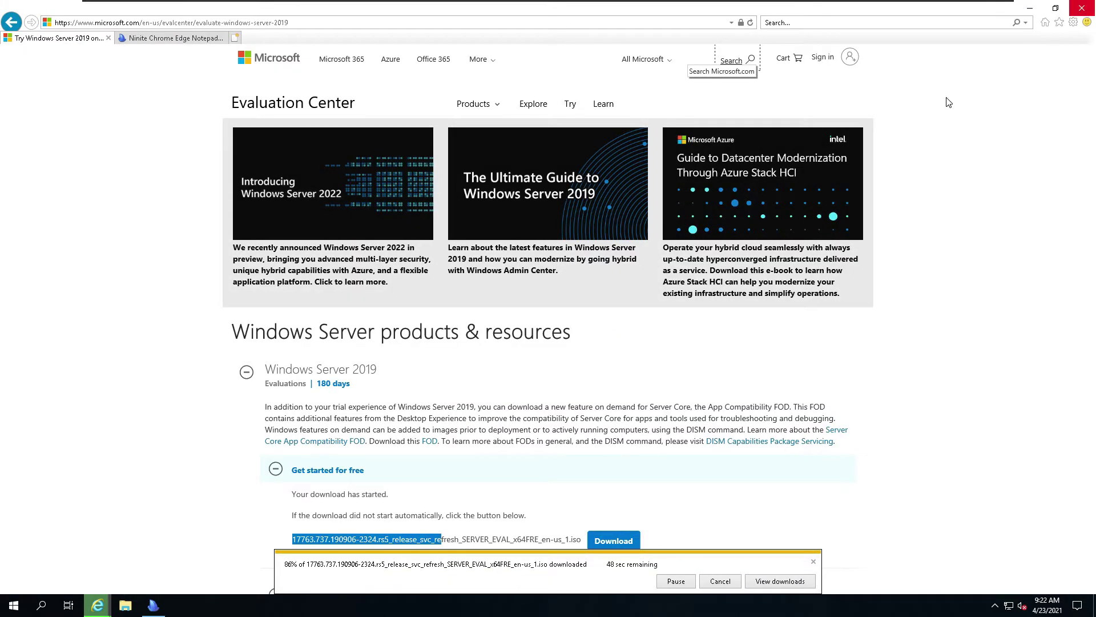
left_click(1030, 8)
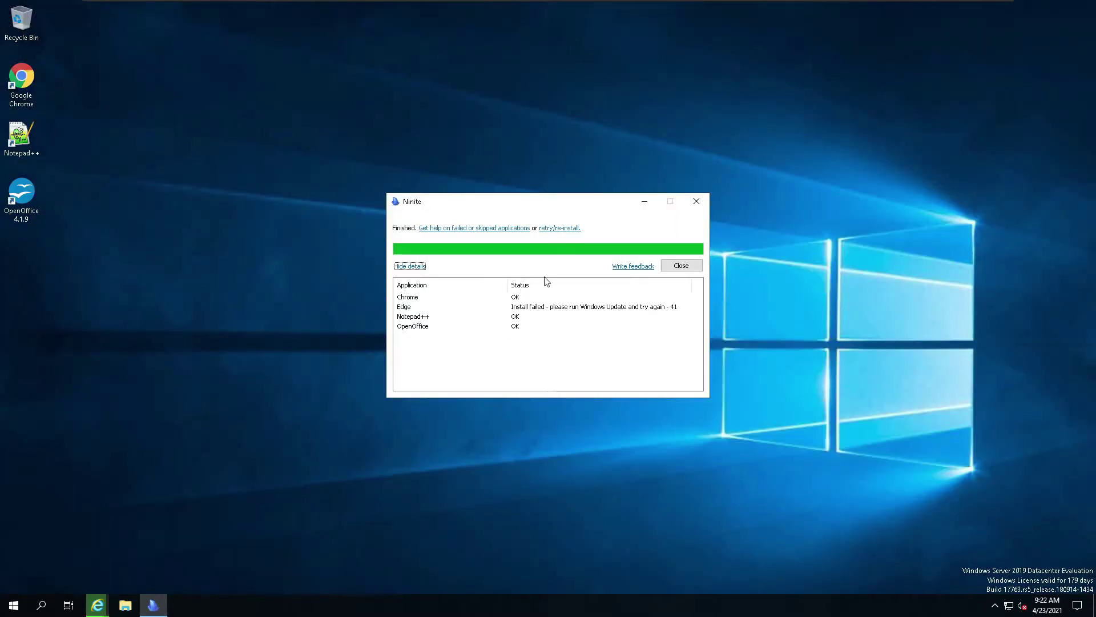
left_click(683, 267)
Step: Launch OpenOffice from its desktop shortcut and finish the welcome wizard with the user's first and last name
left_click(29, 205)
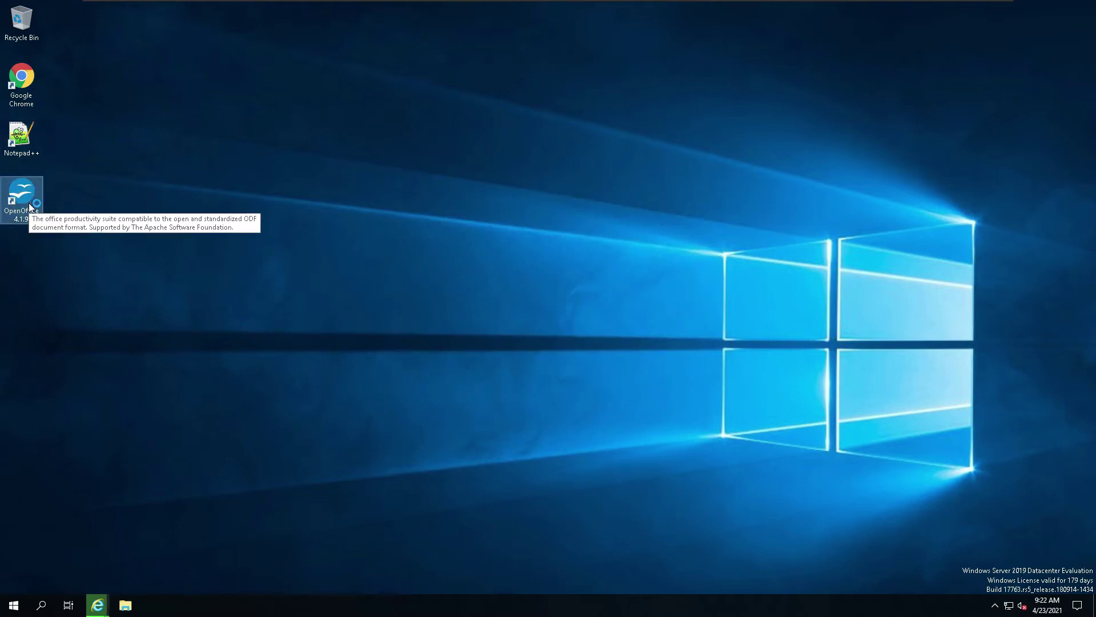
double_click(30, 204)
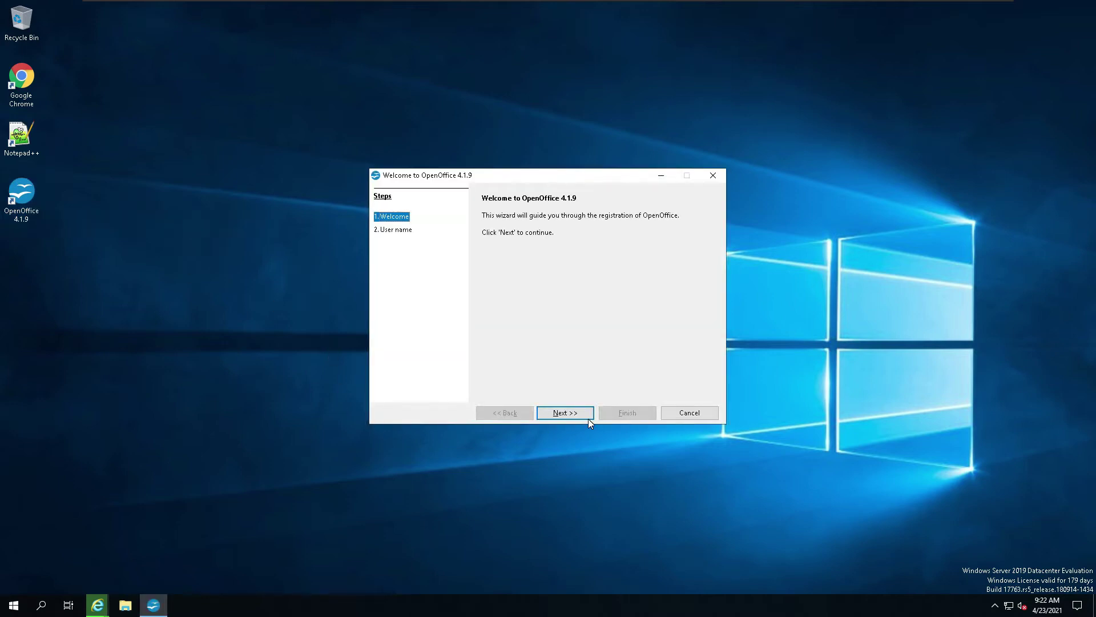
left_click(572, 409)
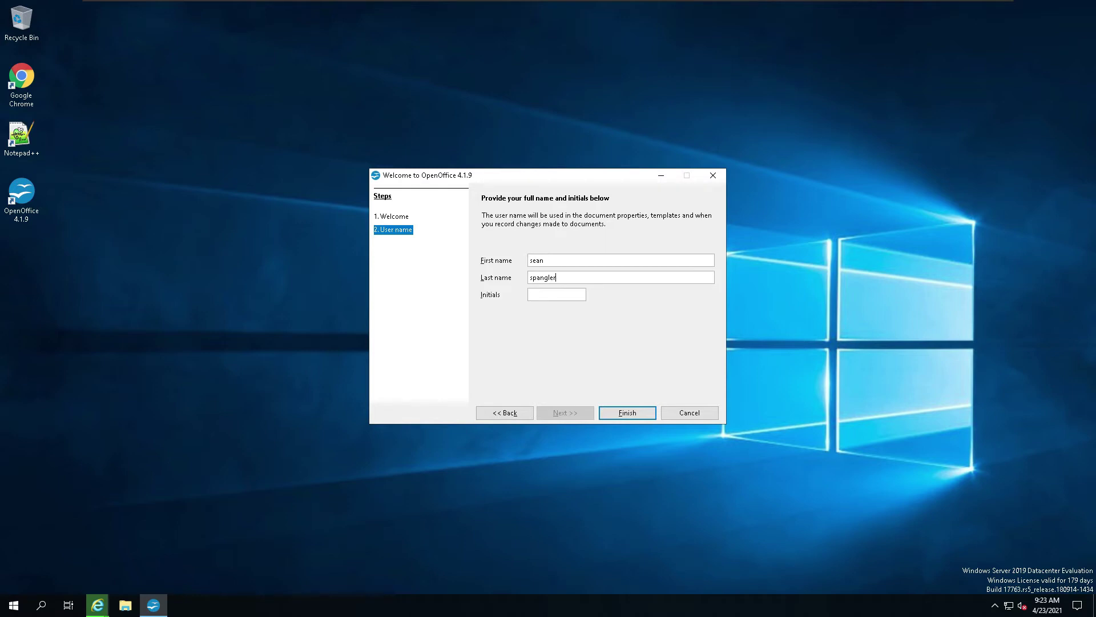
left_click(560, 294)
left_click(637, 411)
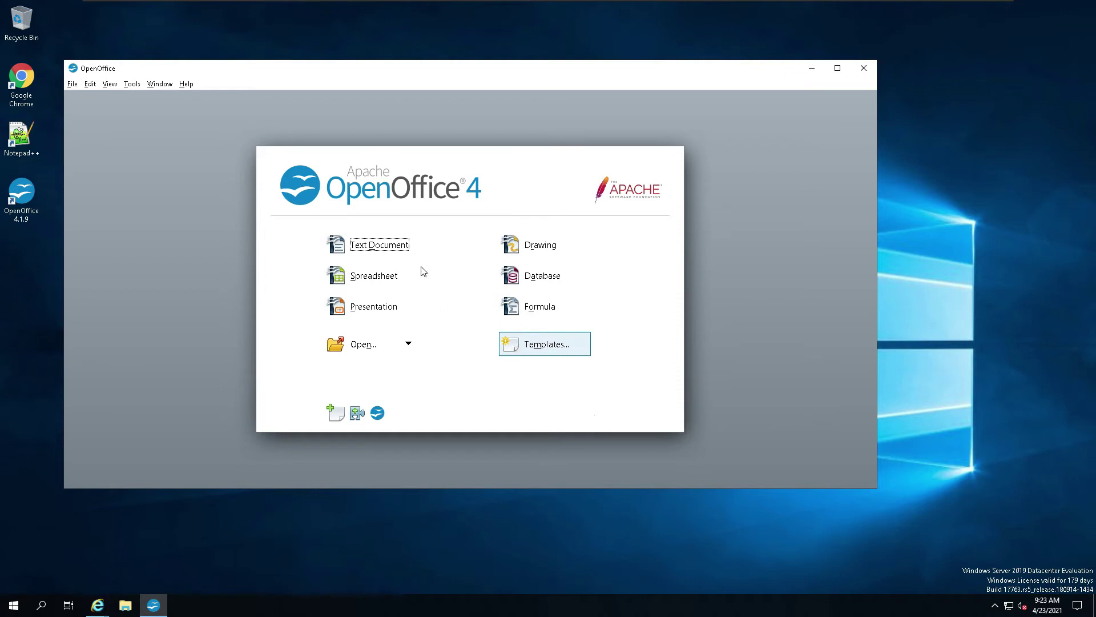
Step: In Options > Load/Save > General, set text documents to always save as Microsoft Word 97/2000/XP
left_click(132, 84)
left_click(148, 131)
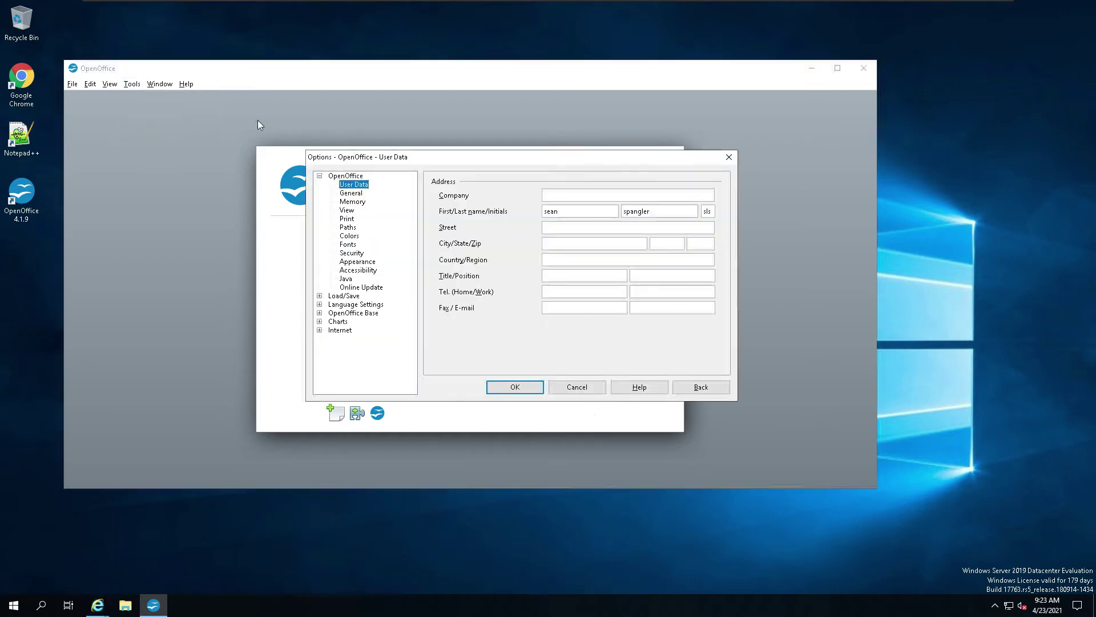
left_click(343, 296)
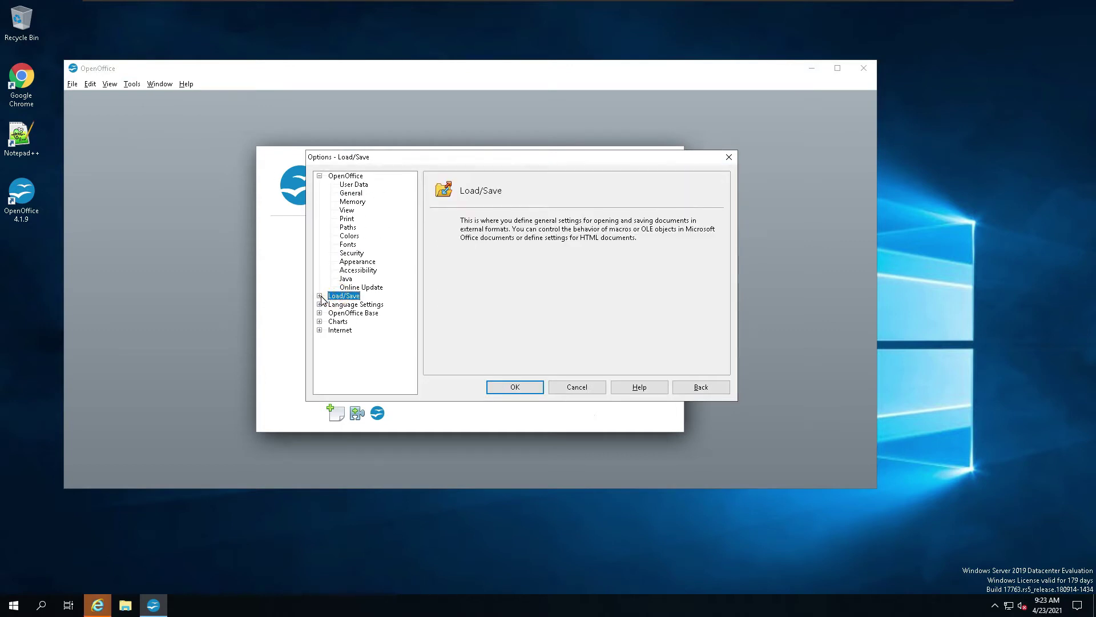
left_click(319, 295)
left_click(353, 305)
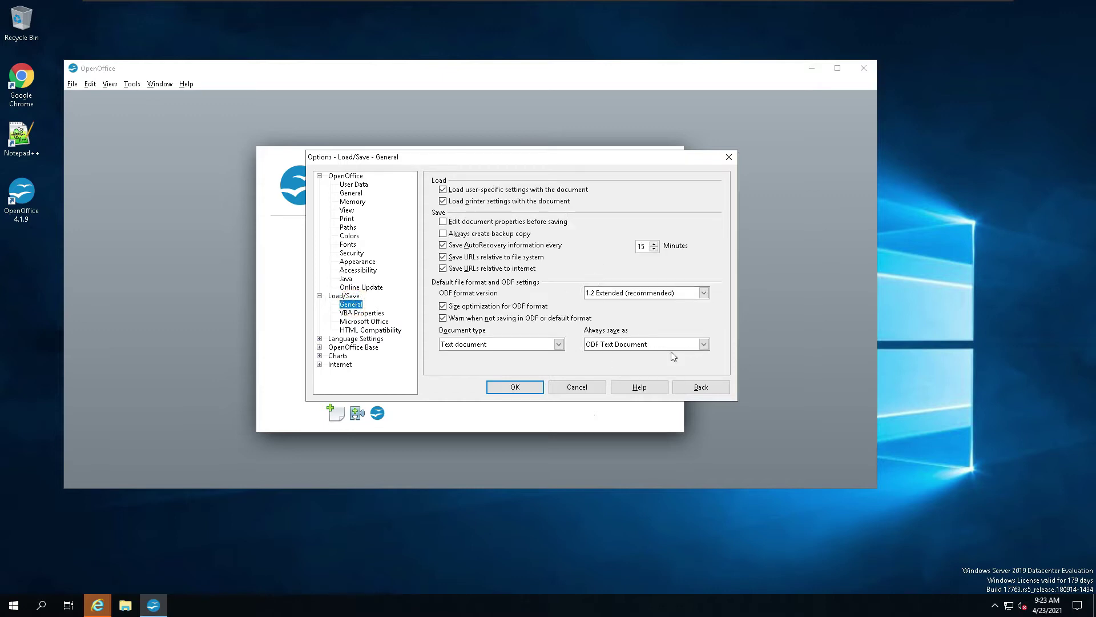
left_click(705, 345)
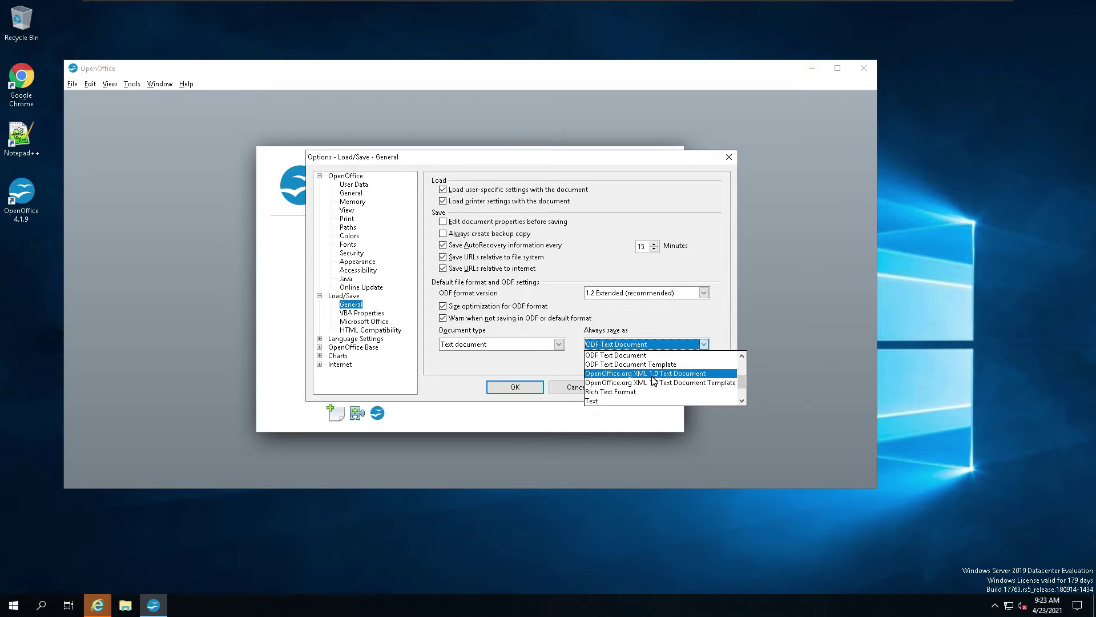
scroll(653, 382, "up", 3)
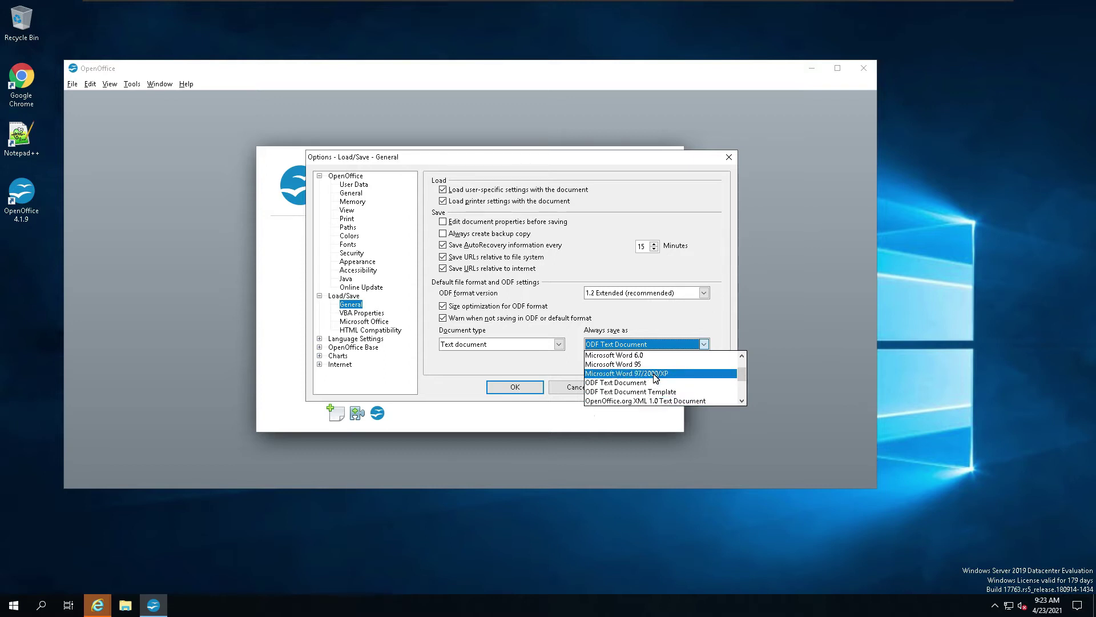
left_click(654, 375)
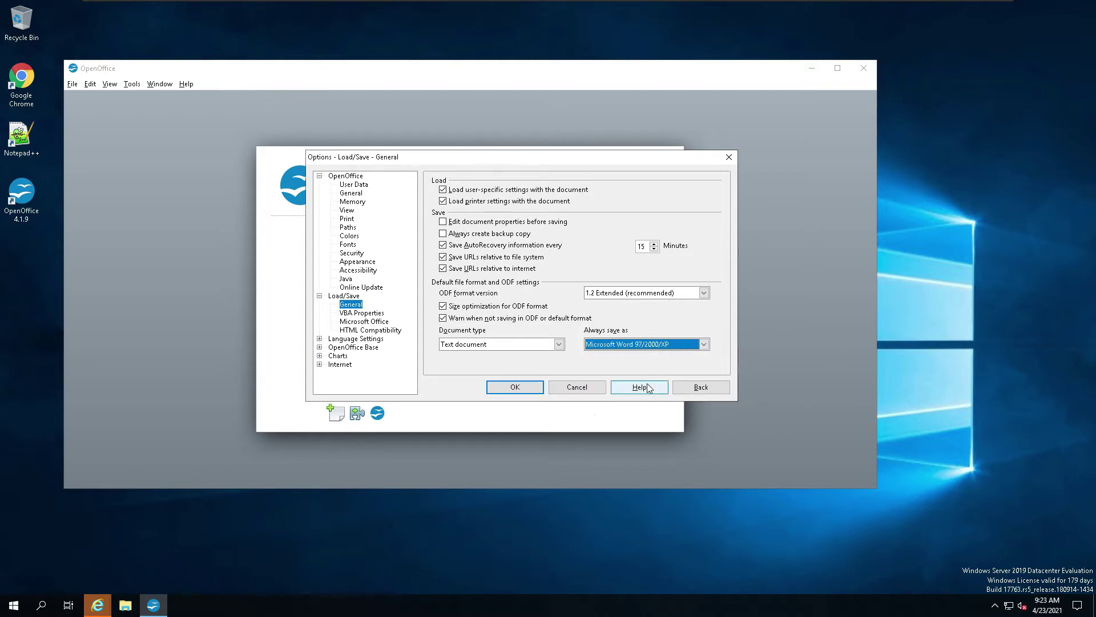
left_click(531, 388)
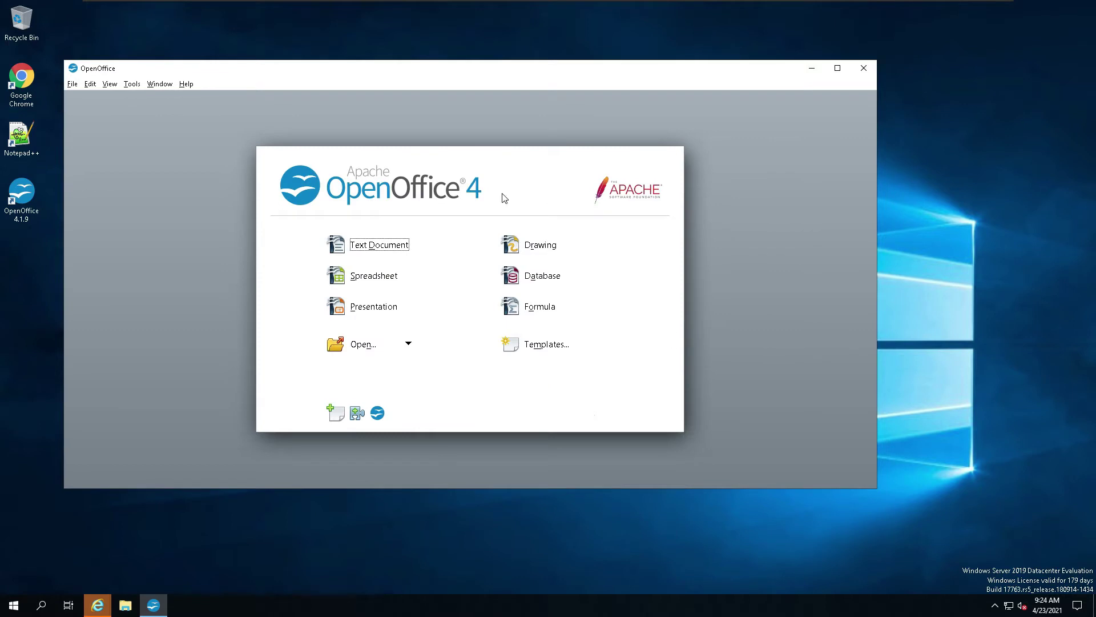
left_click(374, 247)
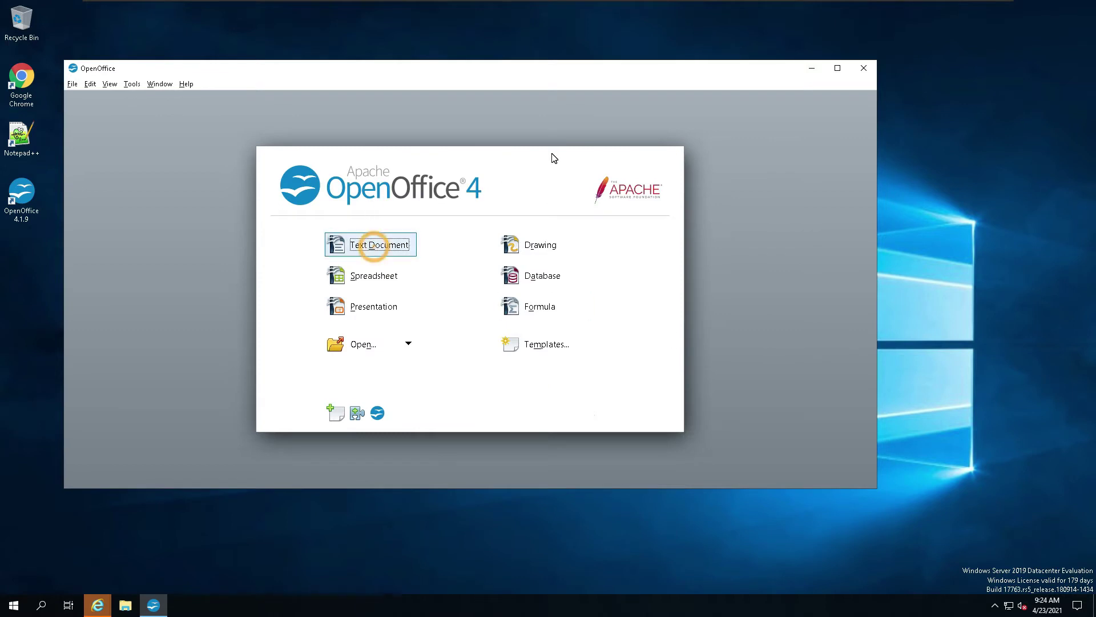
Step: Paste the desktop screenshot into the new Writer document, then exit VMware full screen and move its window aside
left_click(445, 280)
key("ctrl+v")
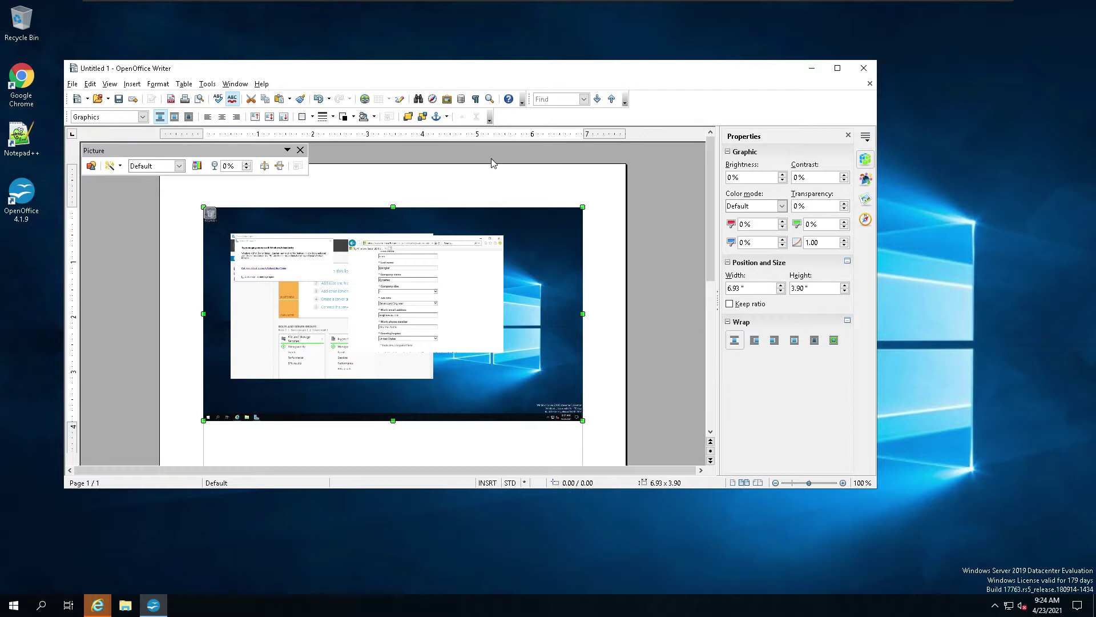
left_click_drag(345, 69, 466, 111)
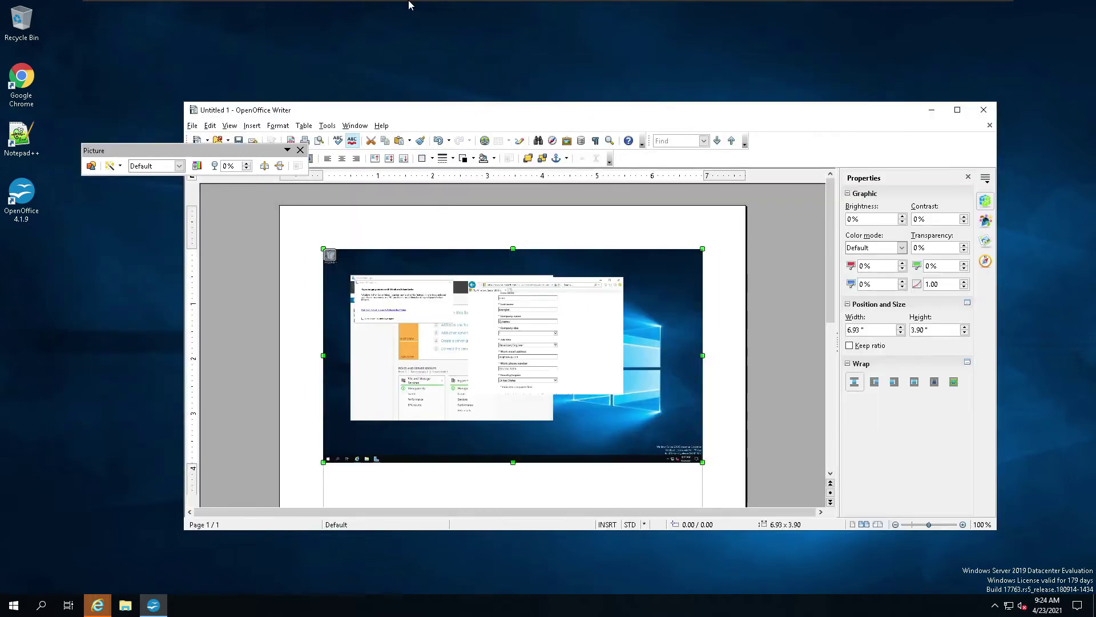
mouse_move(605, 5)
left_click(987, 8)
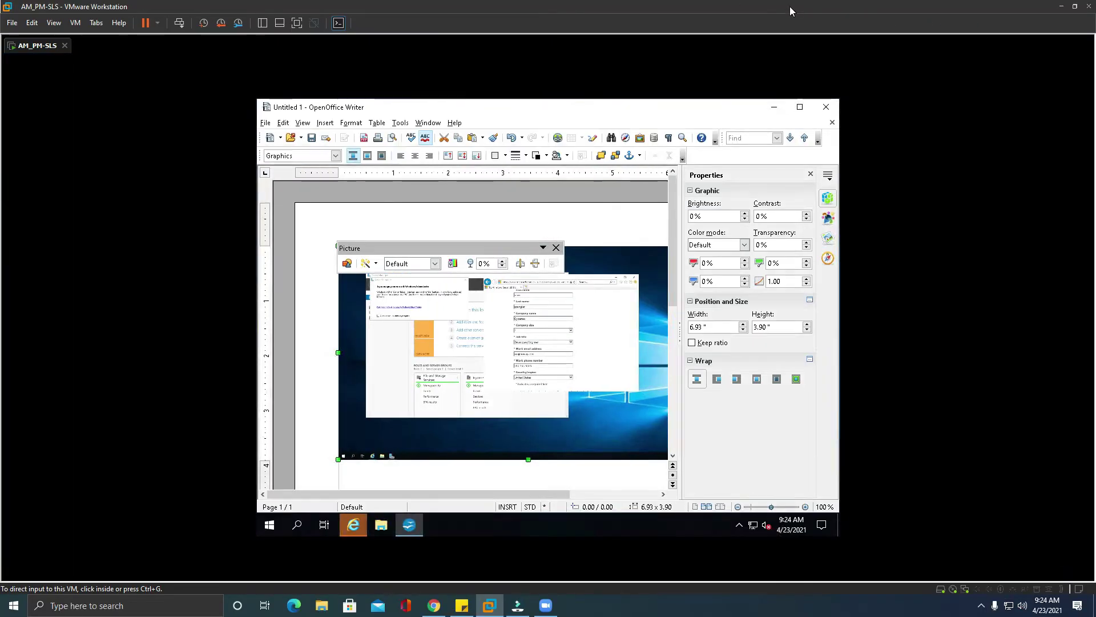
left_click_drag(793, 11, 700, 42)
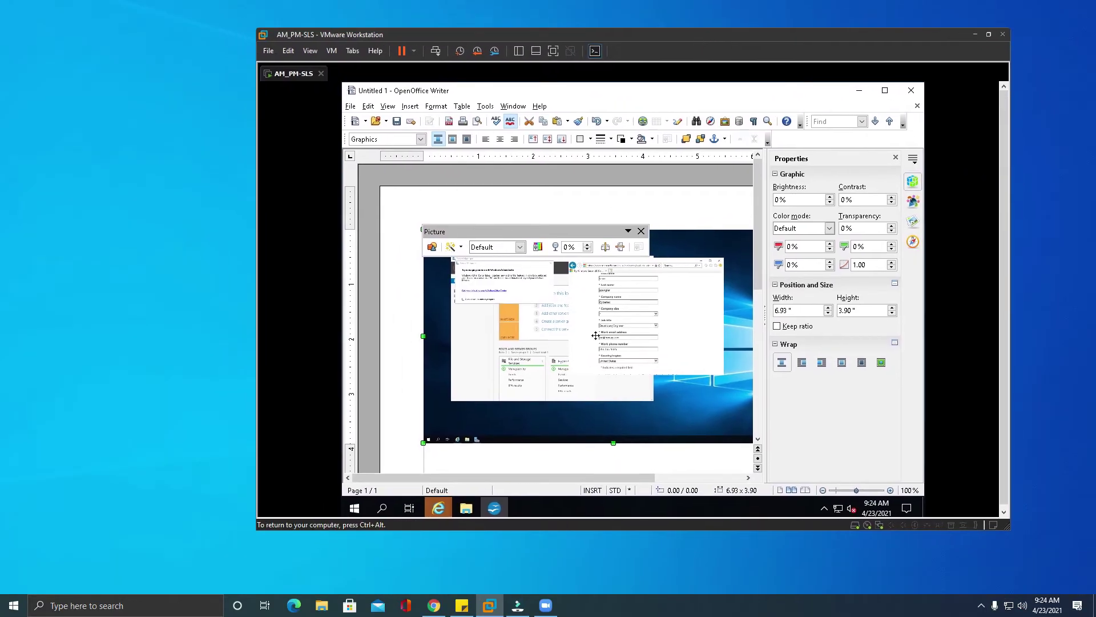
Step: Copy the Canvas site's base address from the assignment tab's URL in Chrome, then minimize Chrome
left_click(431, 609)
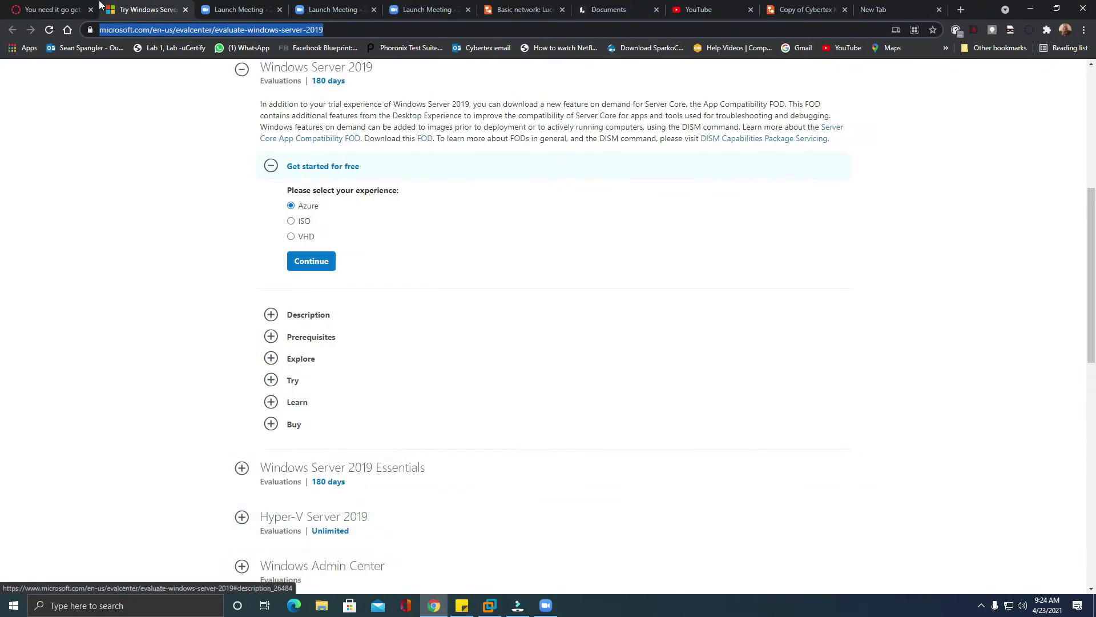
left_click(52, 10)
left_click_drag(188, 29, 114, 39)
right_click(138, 33)
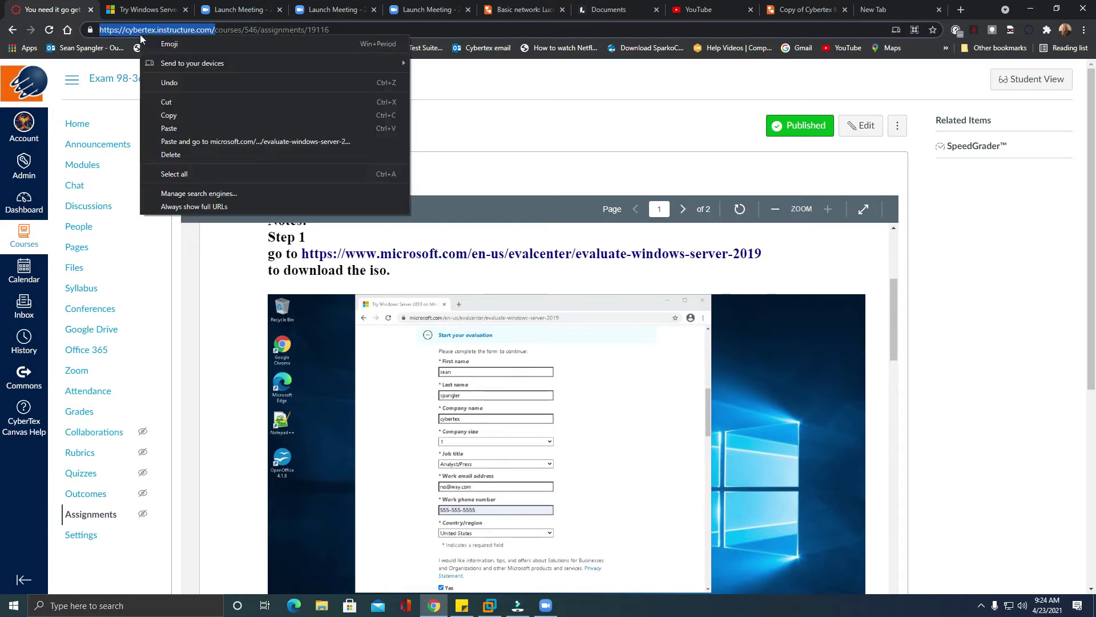
left_click(172, 114)
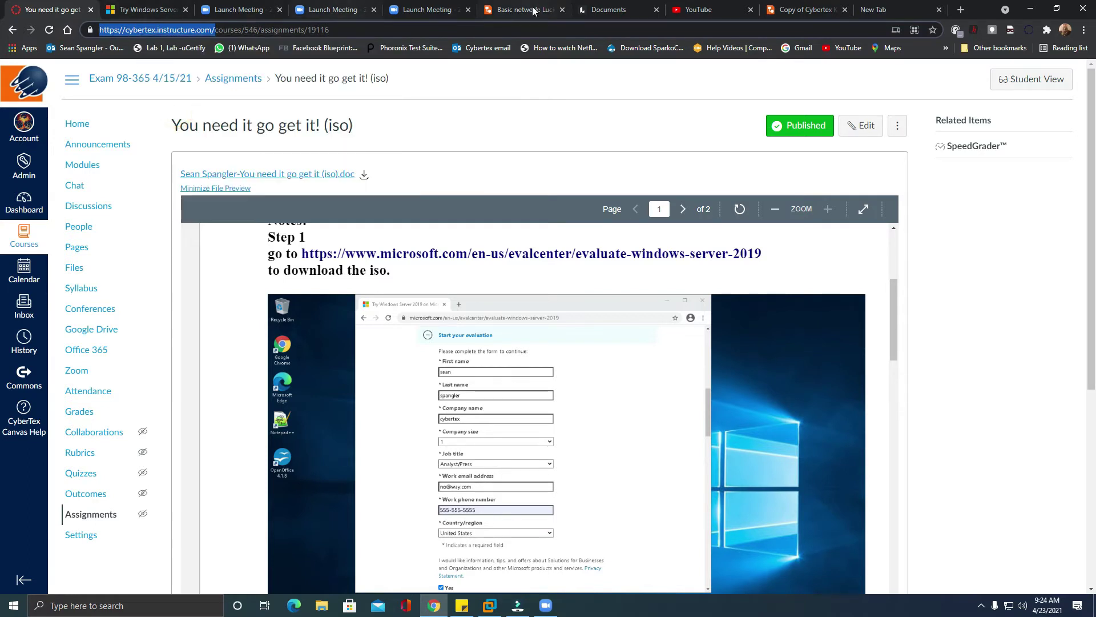
left_click(1037, 12)
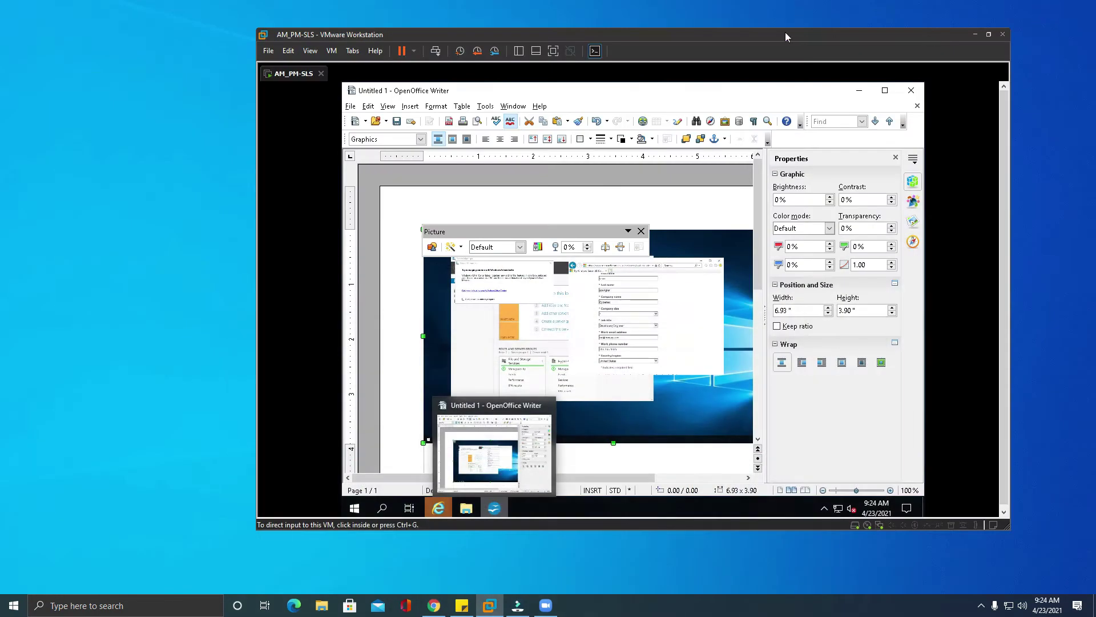
Step: Maximize VMware and the guest's Writer window, then switch the VM to full screen
left_click(990, 36)
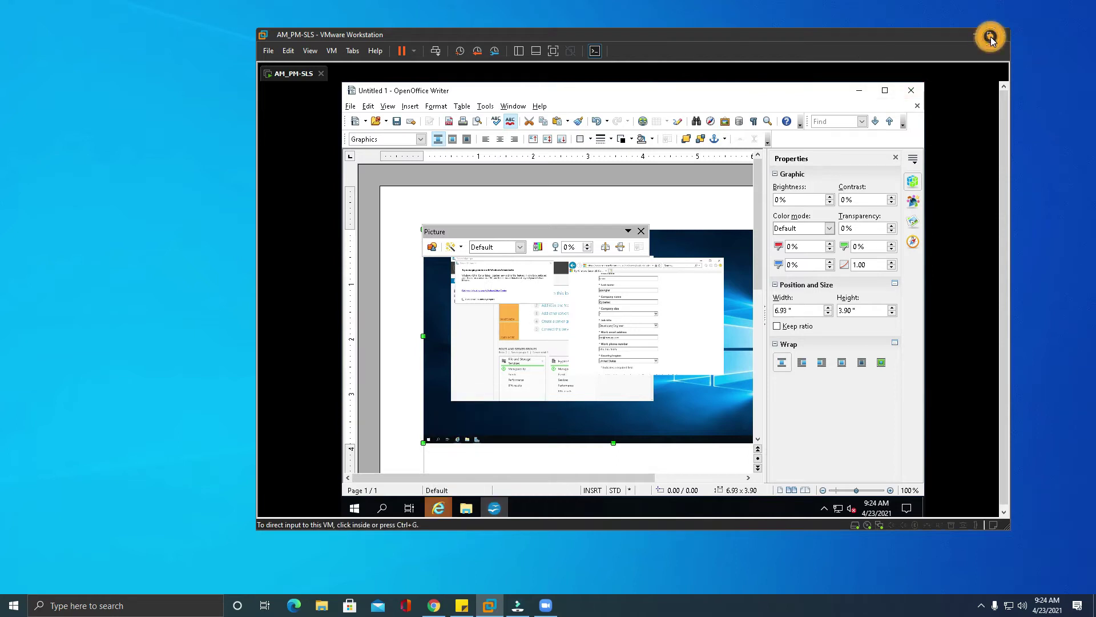
left_click(892, 90)
left_click(310, 50)
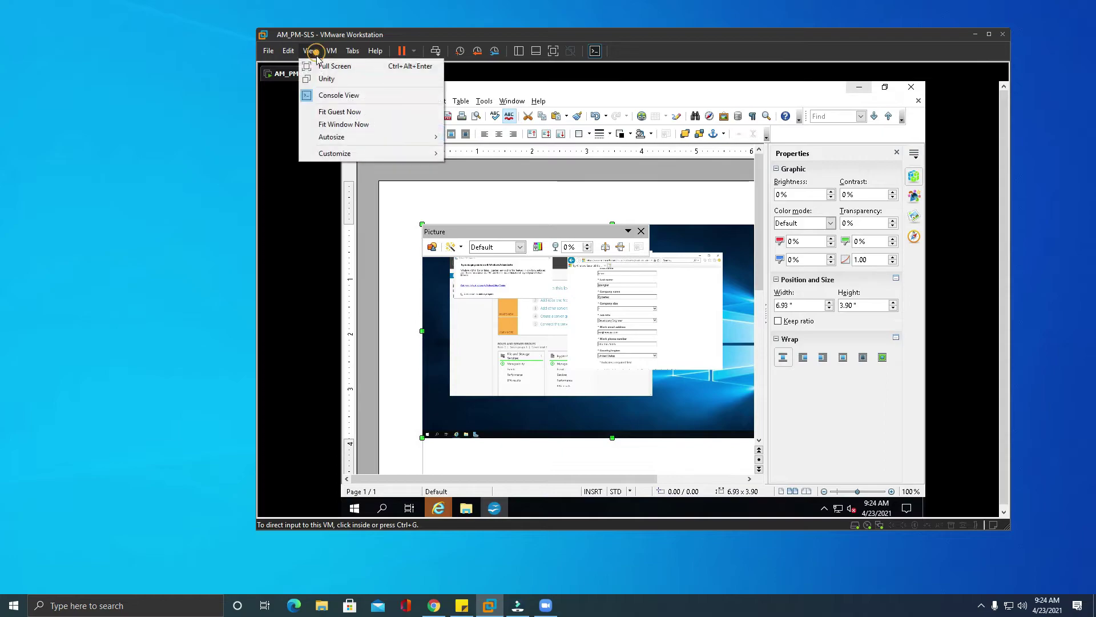
left_click(329, 64)
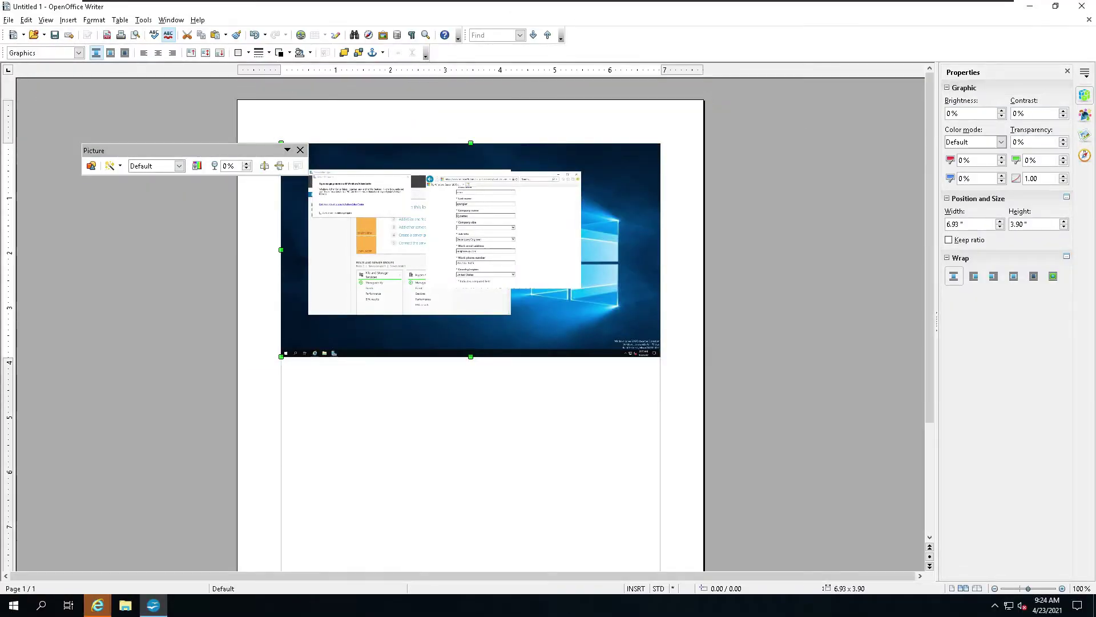
Step: Launch Chrome in the guest and go to the pasted cybertex.instructure.com address
left_click(1030, 9)
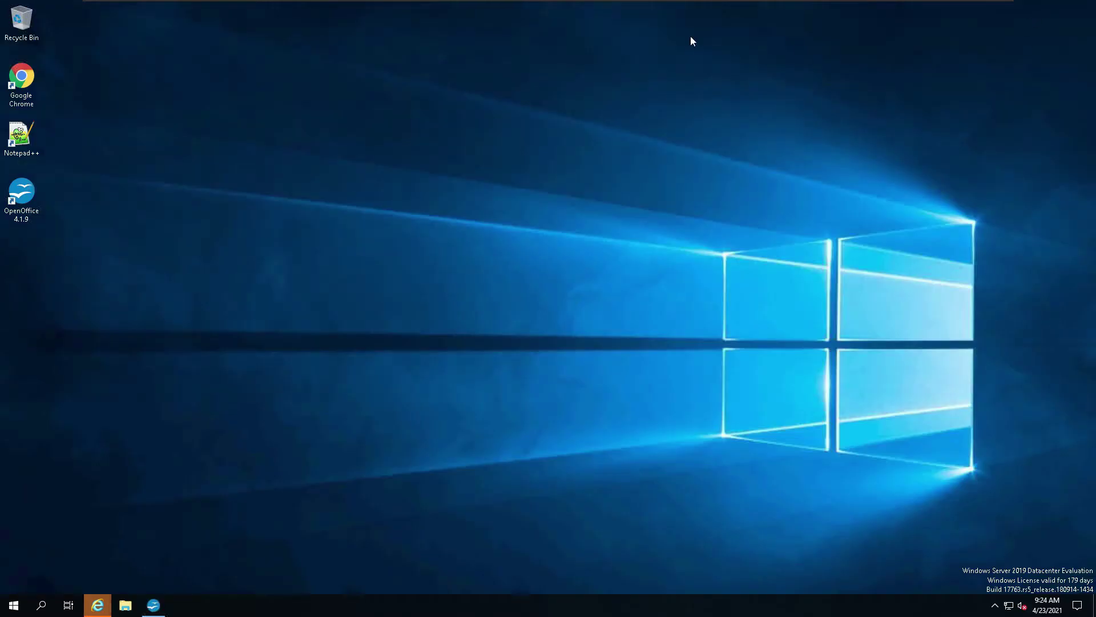
double_click(21, 80)
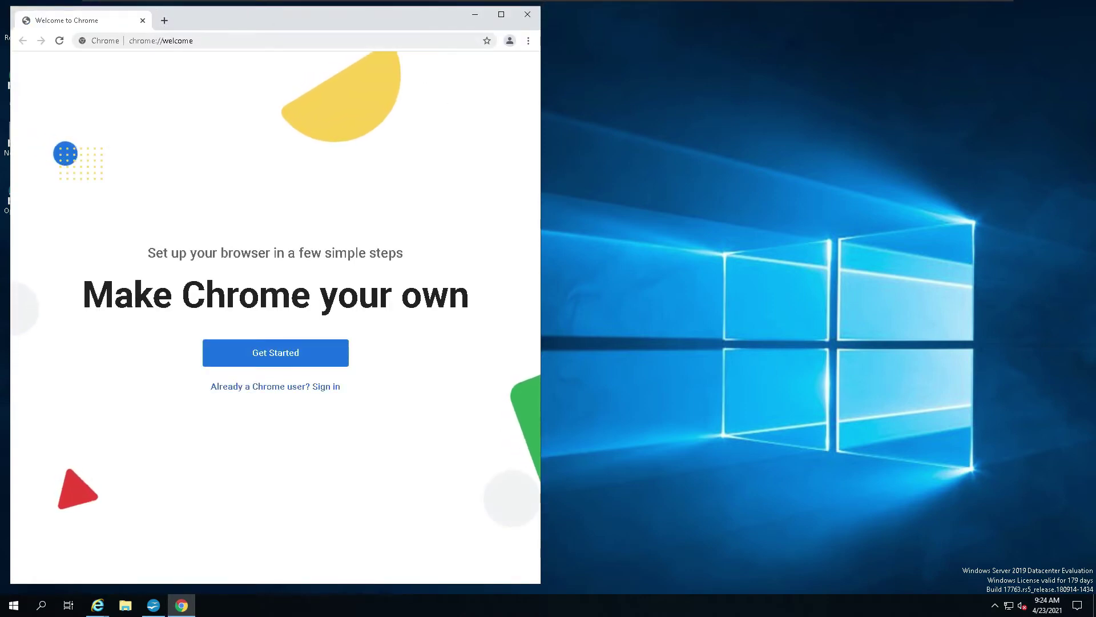
left_click(204, 38)
mouse_move(209, 4)
left_click(144, 7)
left_click(148, 52)
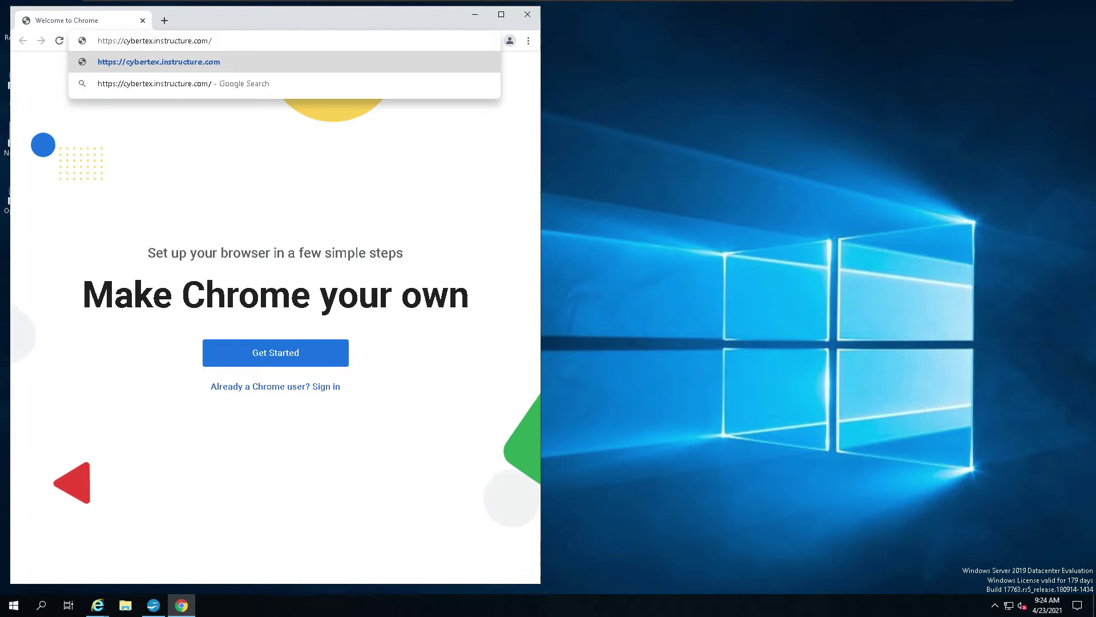
key("Return")
Step: Log in with the account email and password, and save the password in Chrome
left_click(258, 153)
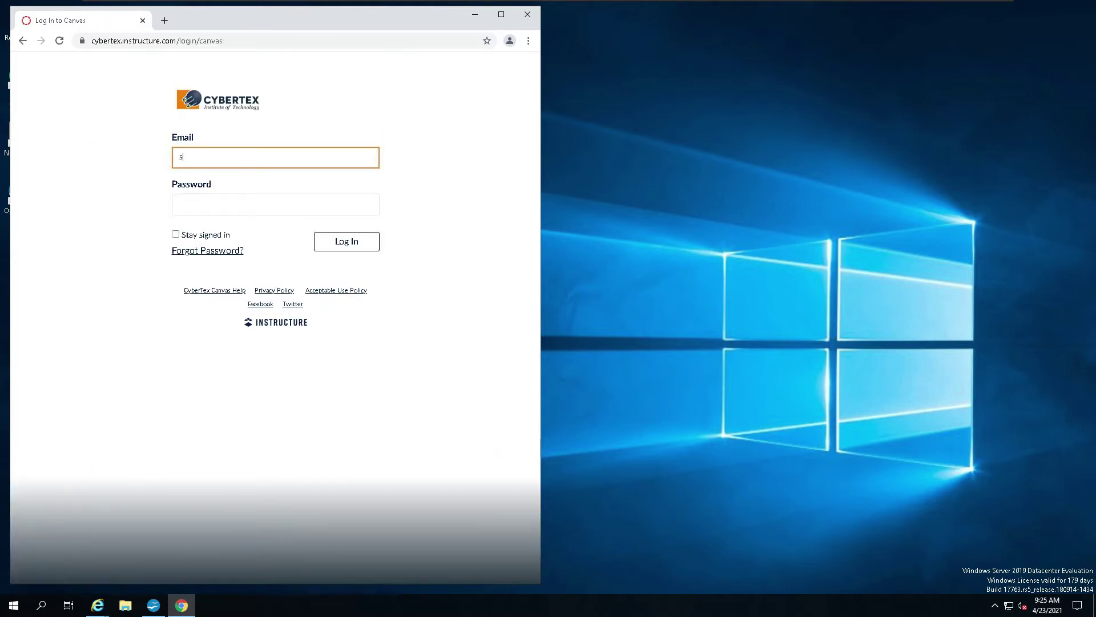
left_click(311, 197)
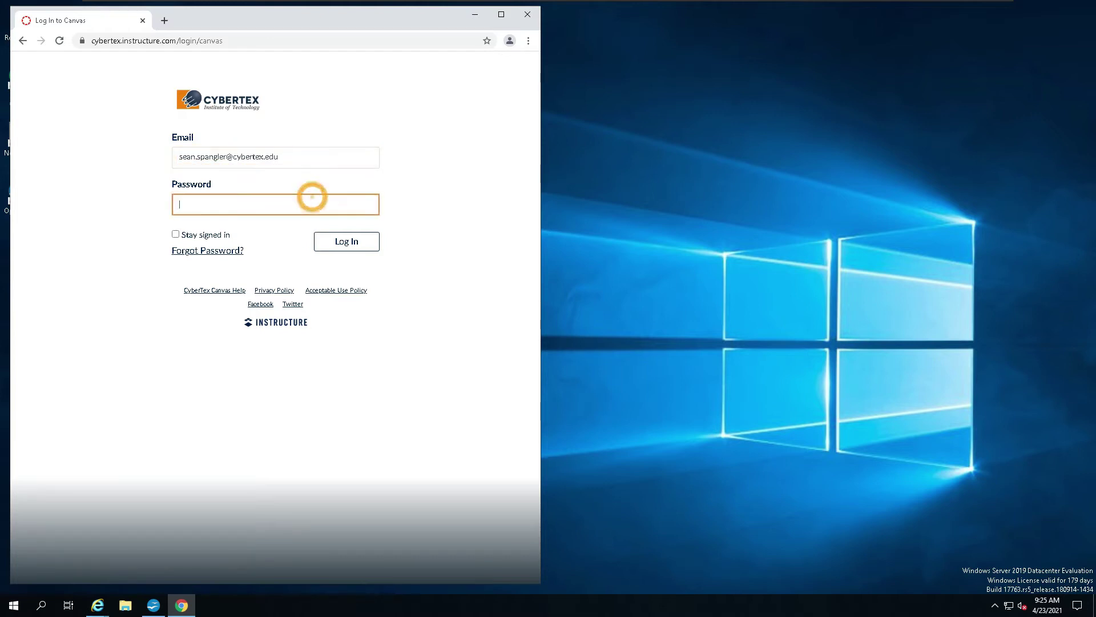
type("••••••••")
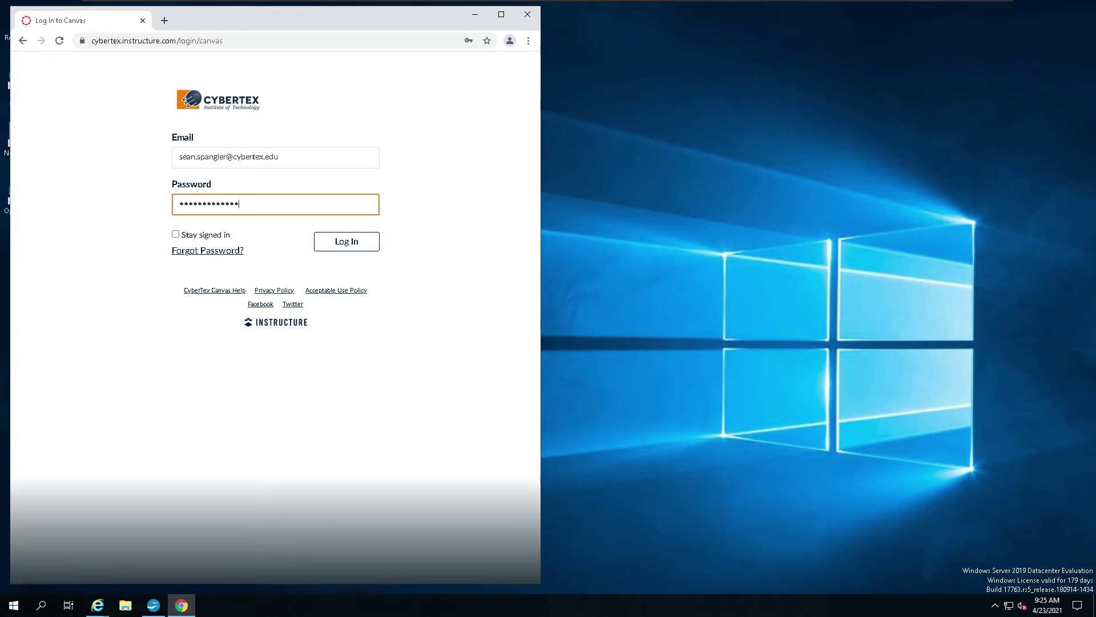
left_click(348, 252)
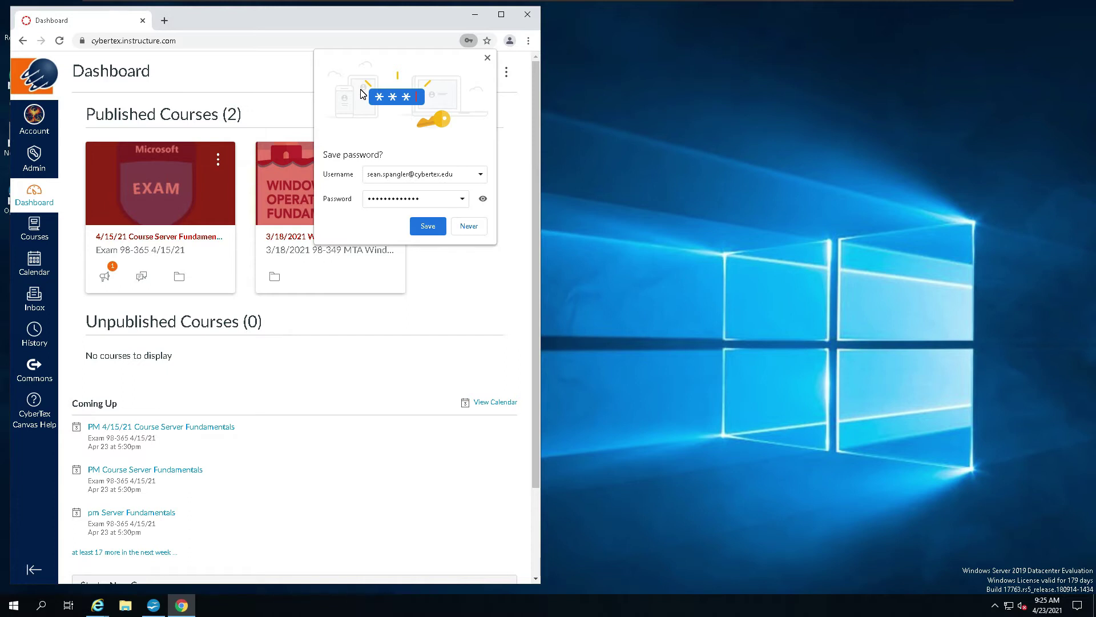
left_click(433, 234)
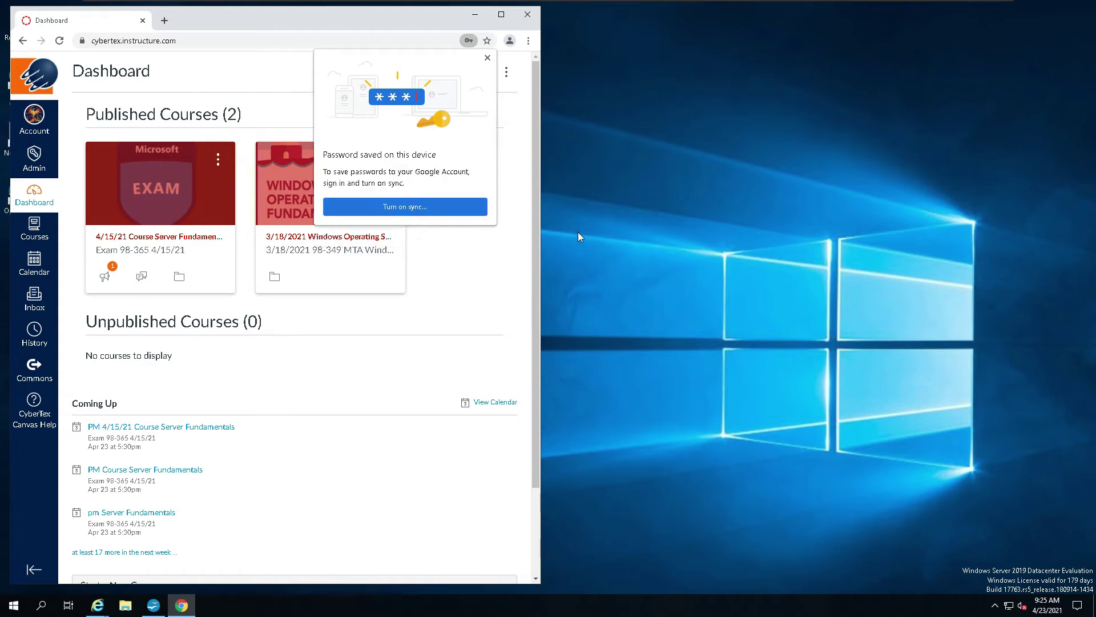
left_click(488, 57)
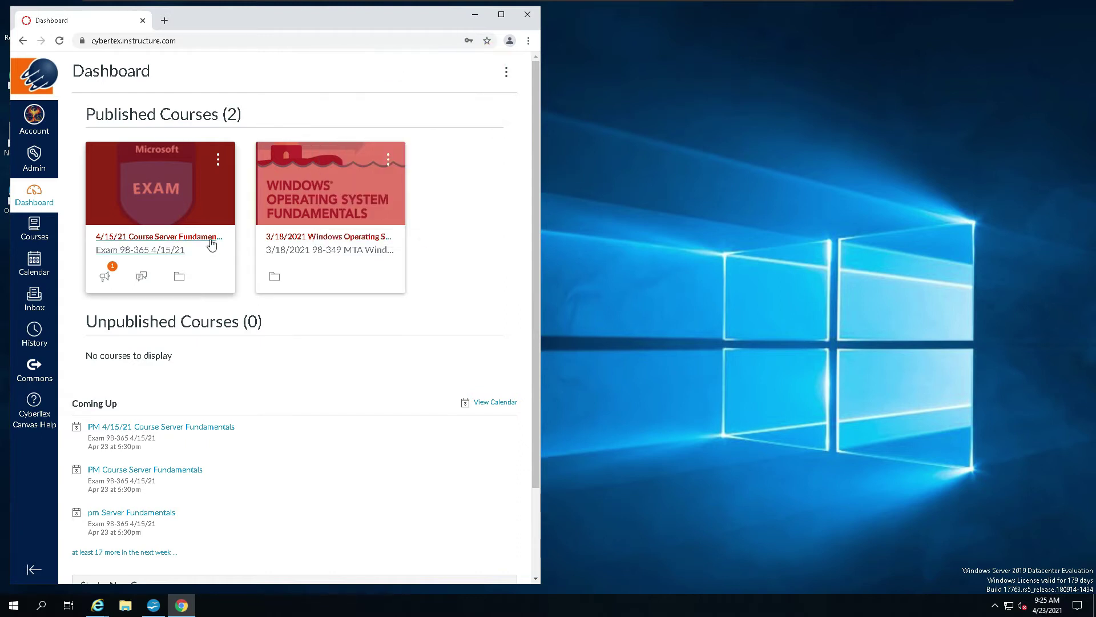
Step: Open the Exam 98-365 4/15/21 course and drag its address onto the desktop as a shortcut in the top row
left_click(176, 240)
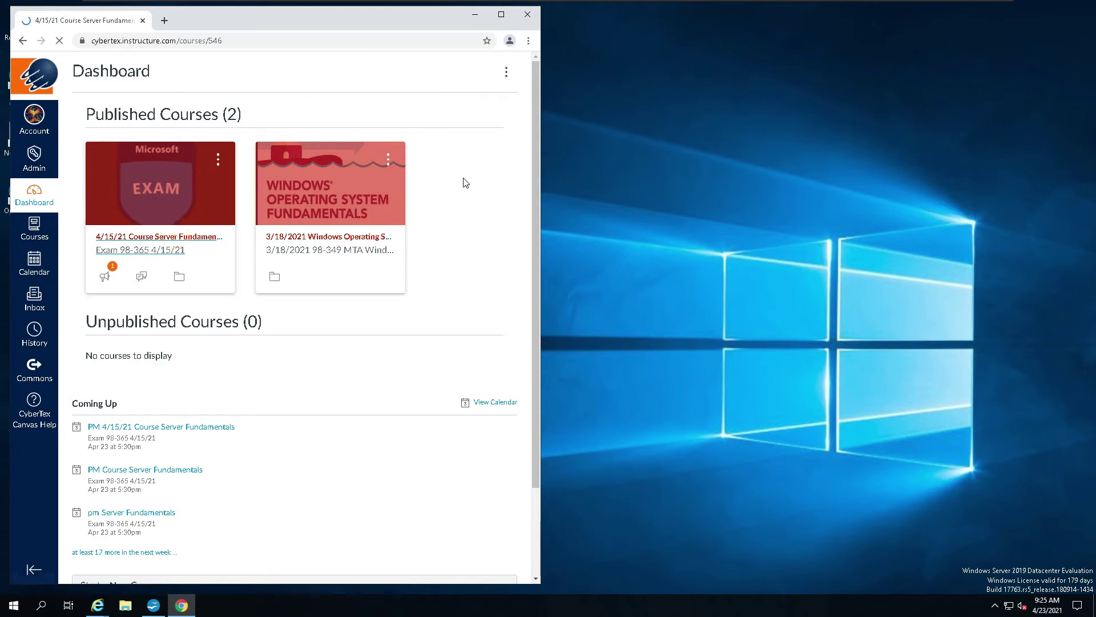
left_click(502, 15)
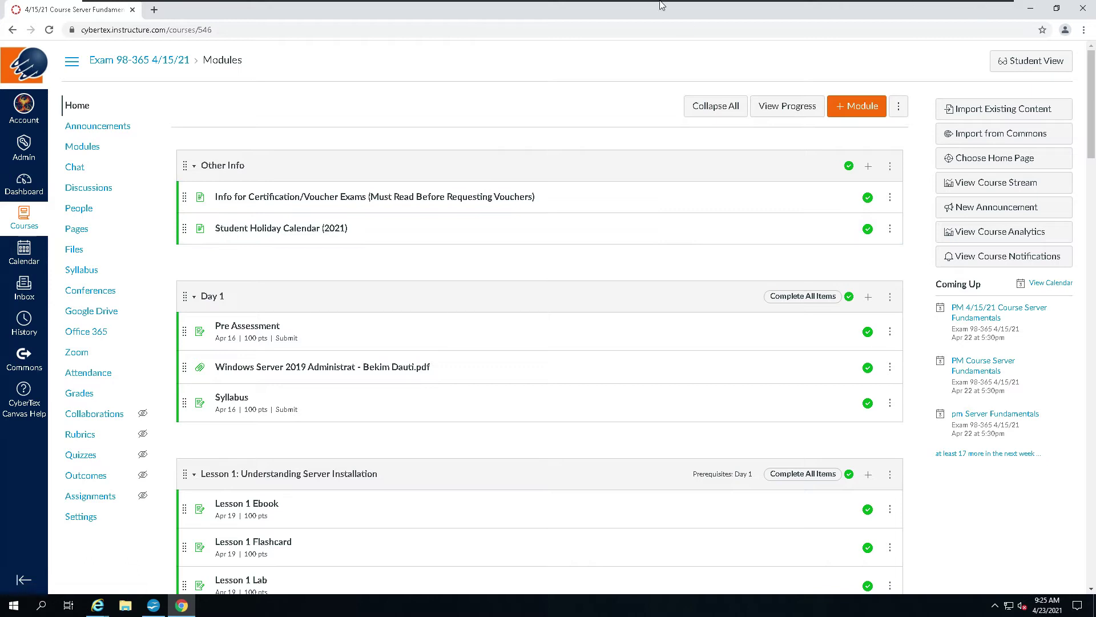
double_click(279, 5)
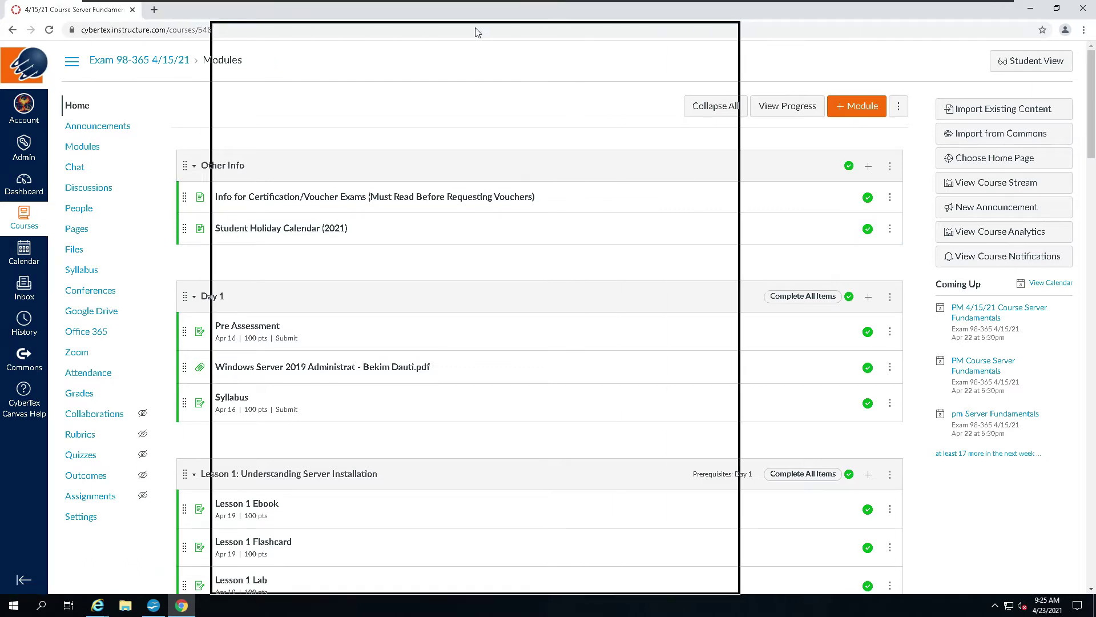
left_click_drag(287, 46, 37, 62)
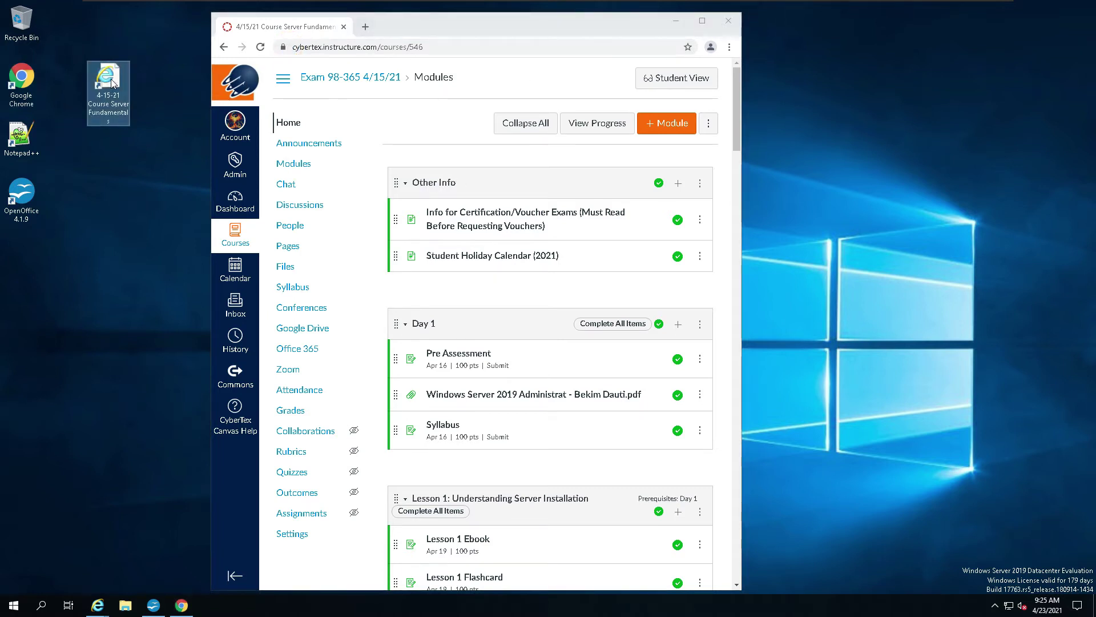
left_click_drag(109, 91, 135, 57)
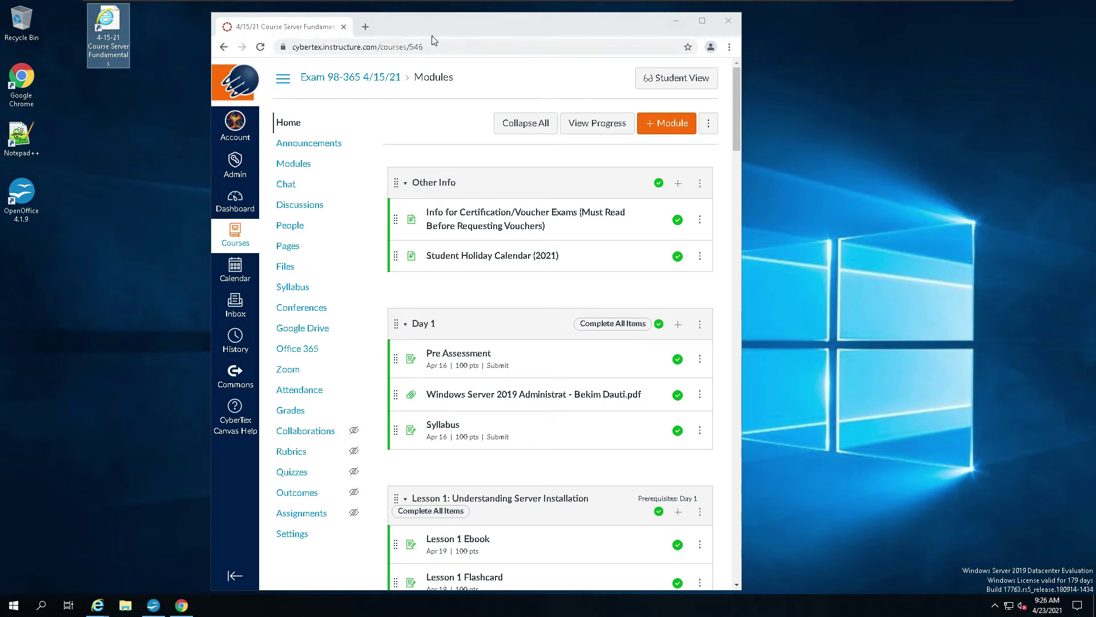
Step: Open the You need it go get it! (iso) assignment, download its attached .doc, and open it
left_click(703, 22)
scroll(547, 358, "down", 20)
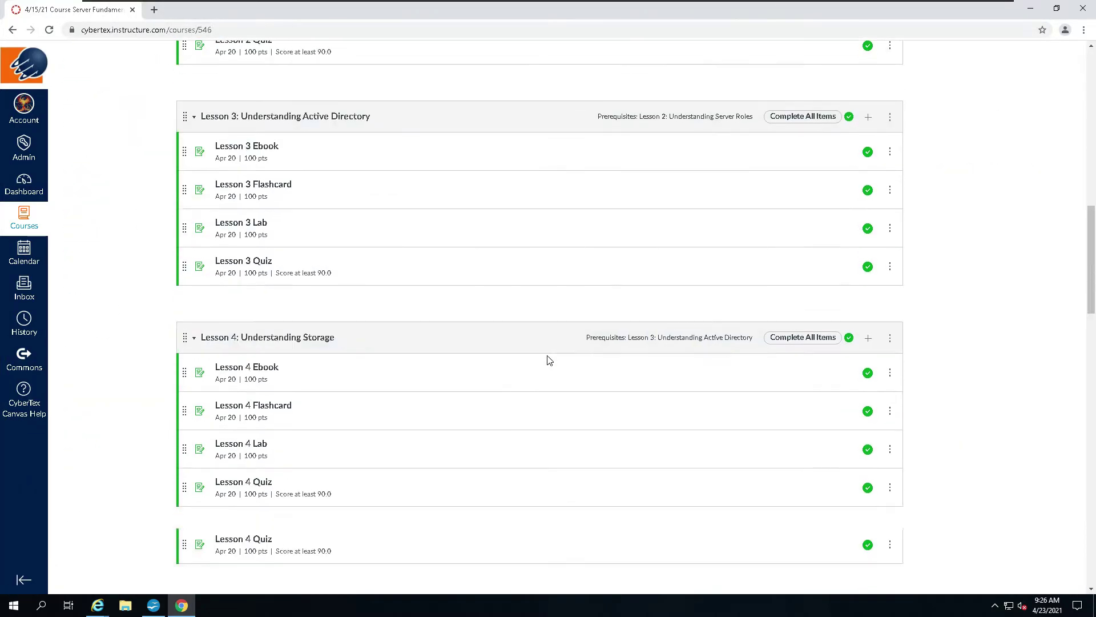
scroll(547, 358, "down", 15)
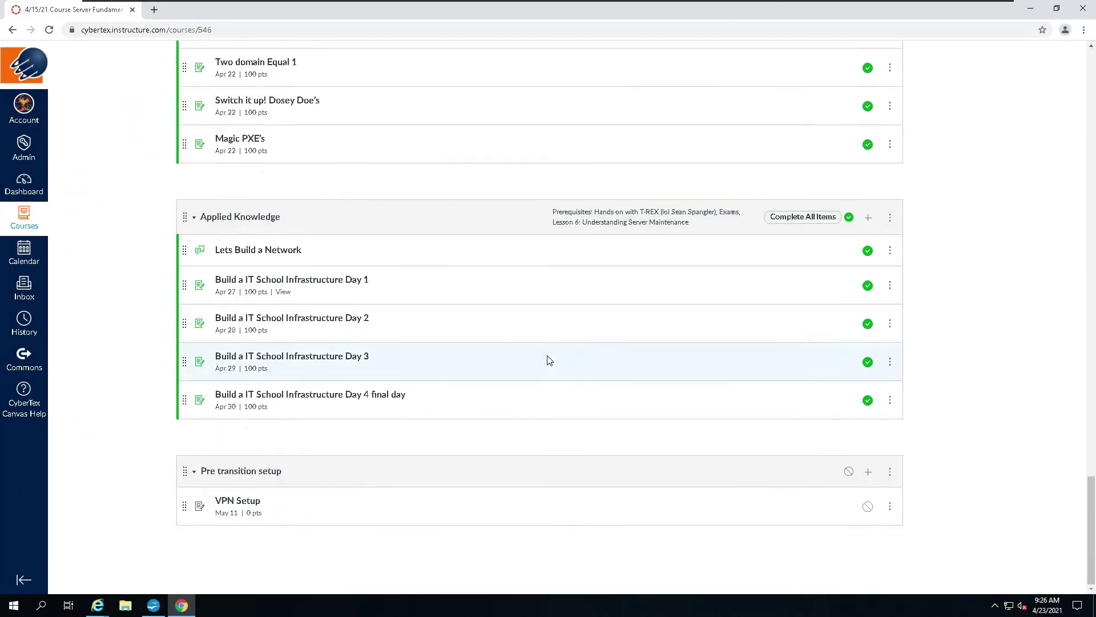
scroll(548, 359, "up", 3)
left_click(280, 122)
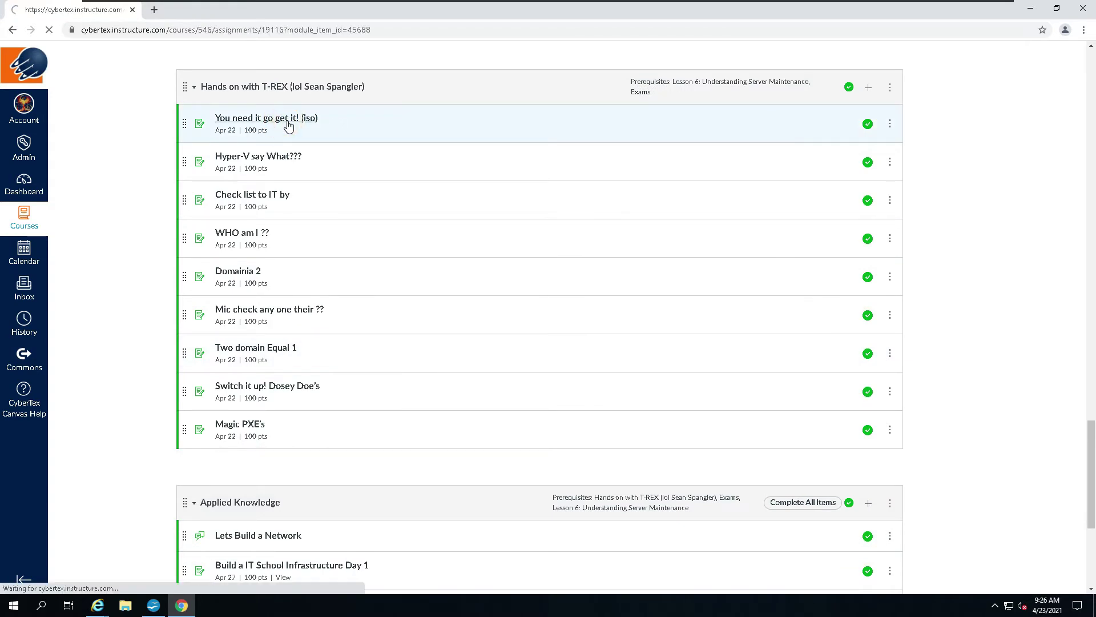
left_click(326, 158)
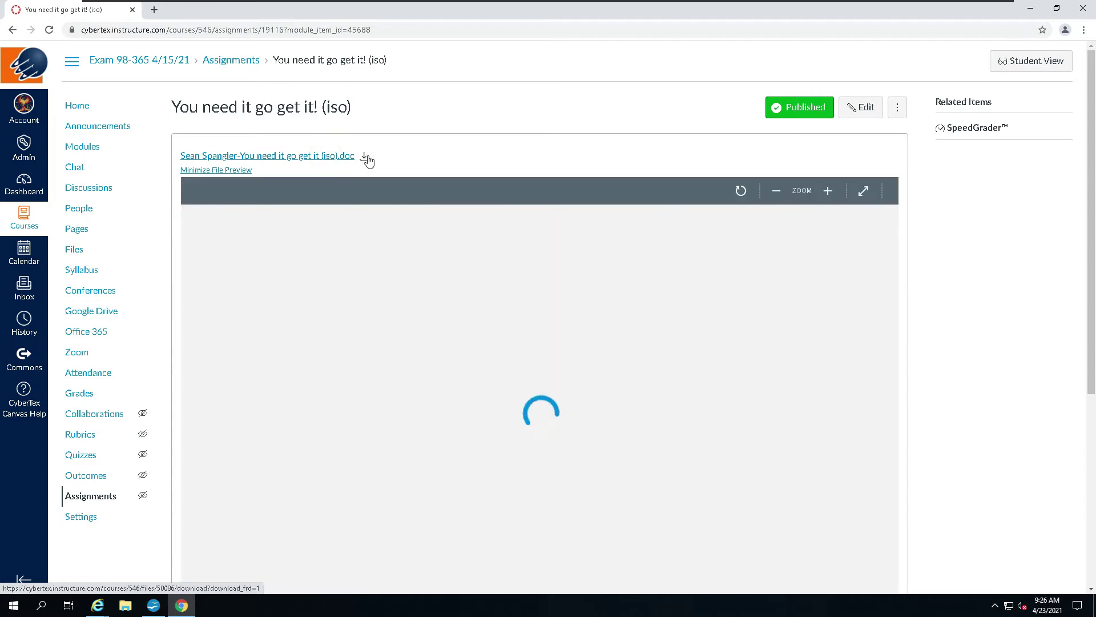
left_click(366, 158)
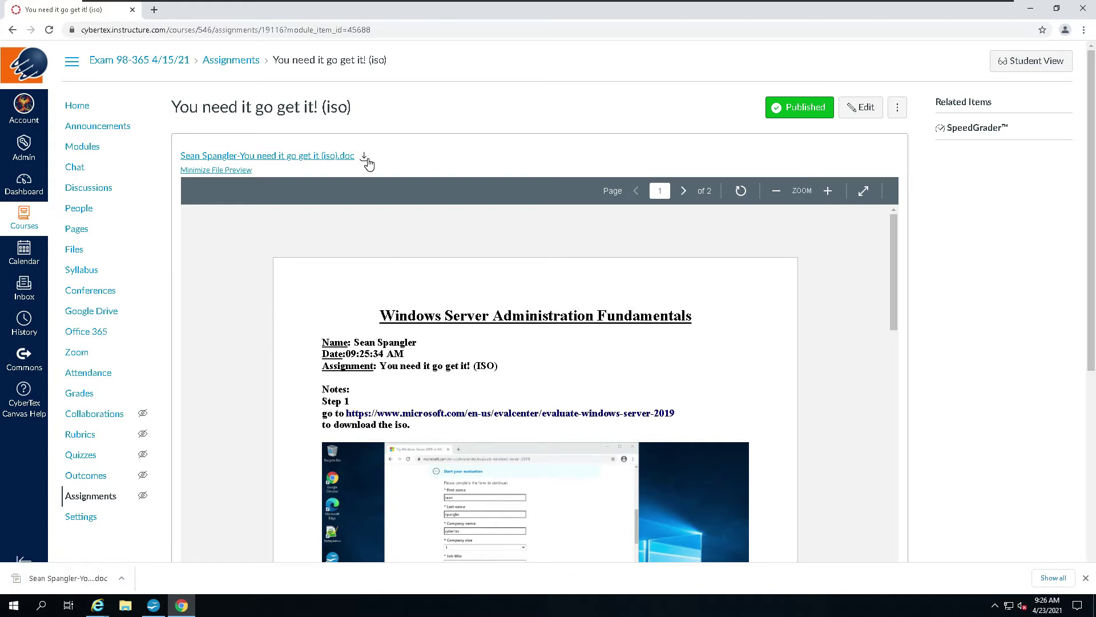
left_click(89, 578)
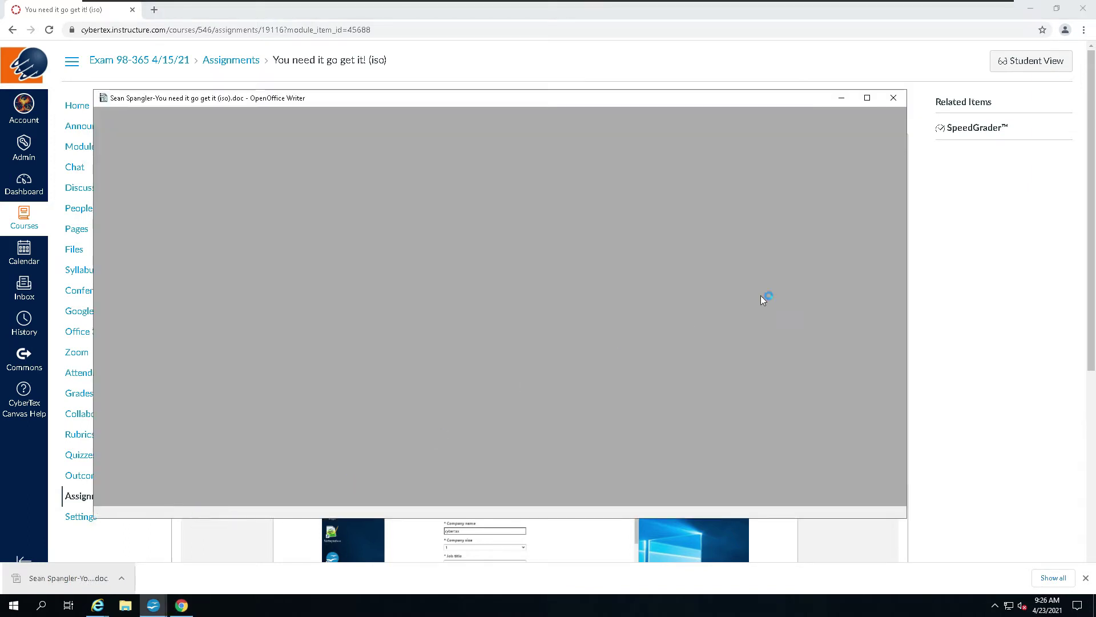
Step: Replace the 09:25:34 AM time on the Date line with a date field showing 04/23/21
left_click(867, 100)
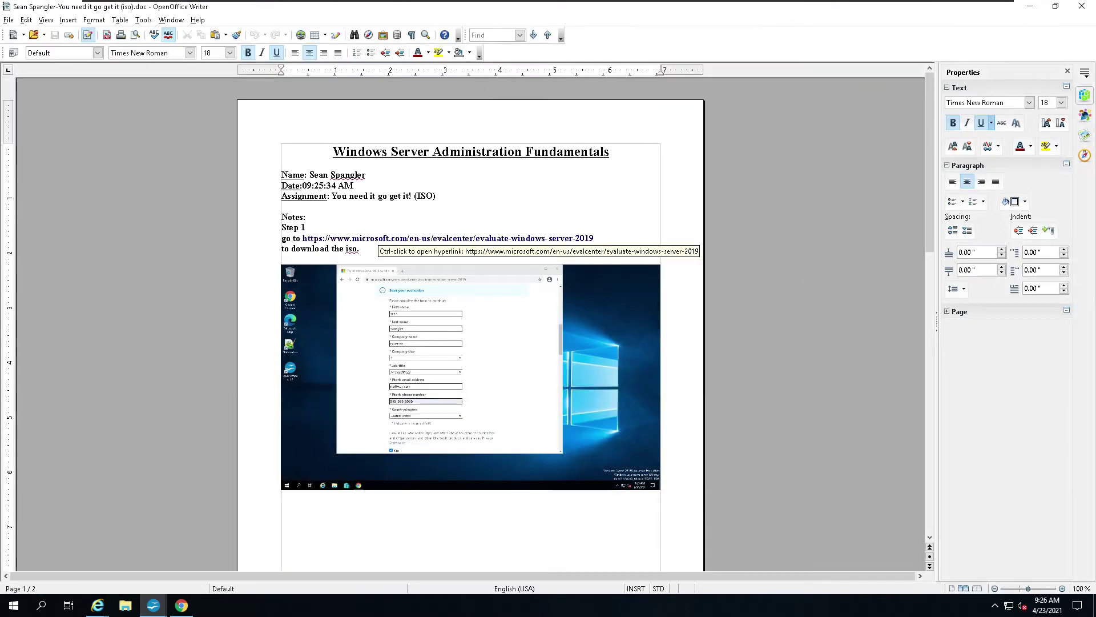
left_click_drag(303, 185, 353, 186)
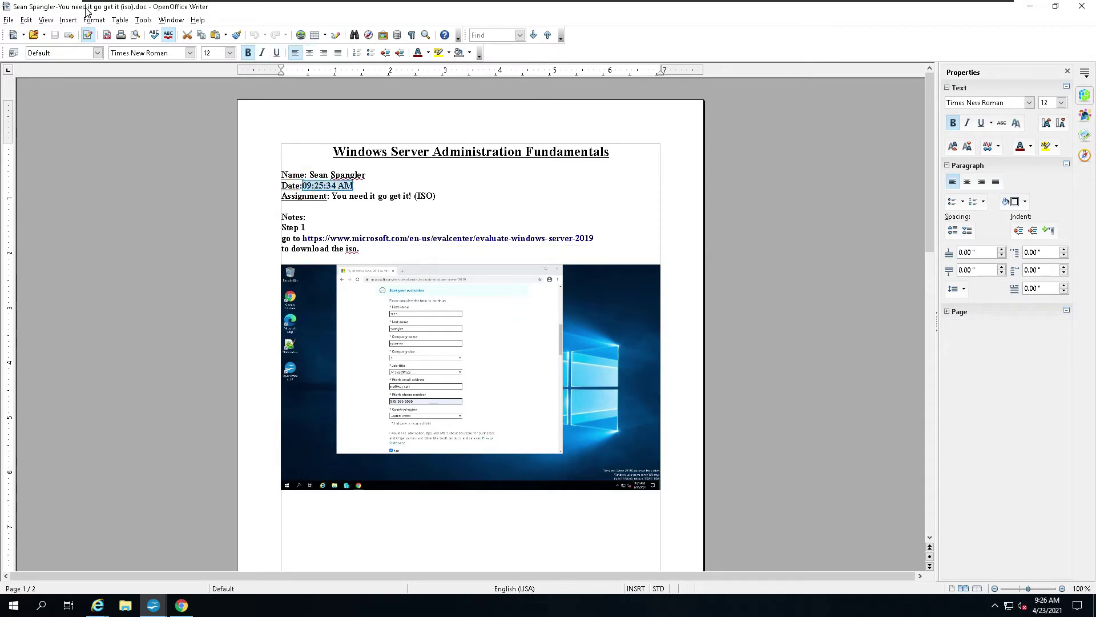
left_click(69, 21)
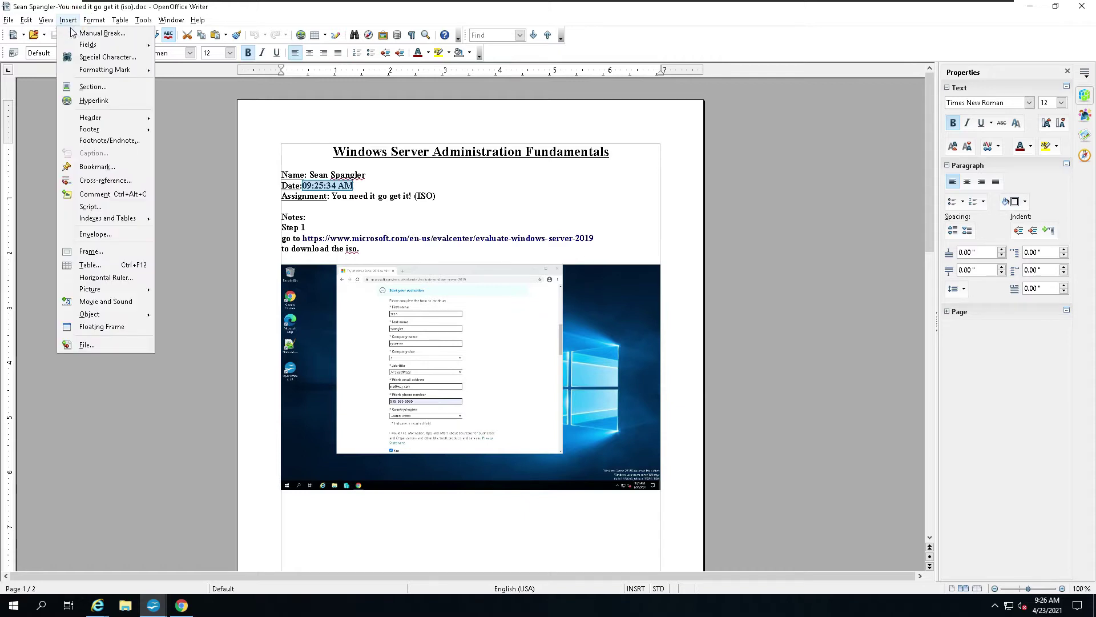
mouse_move(91, 45)
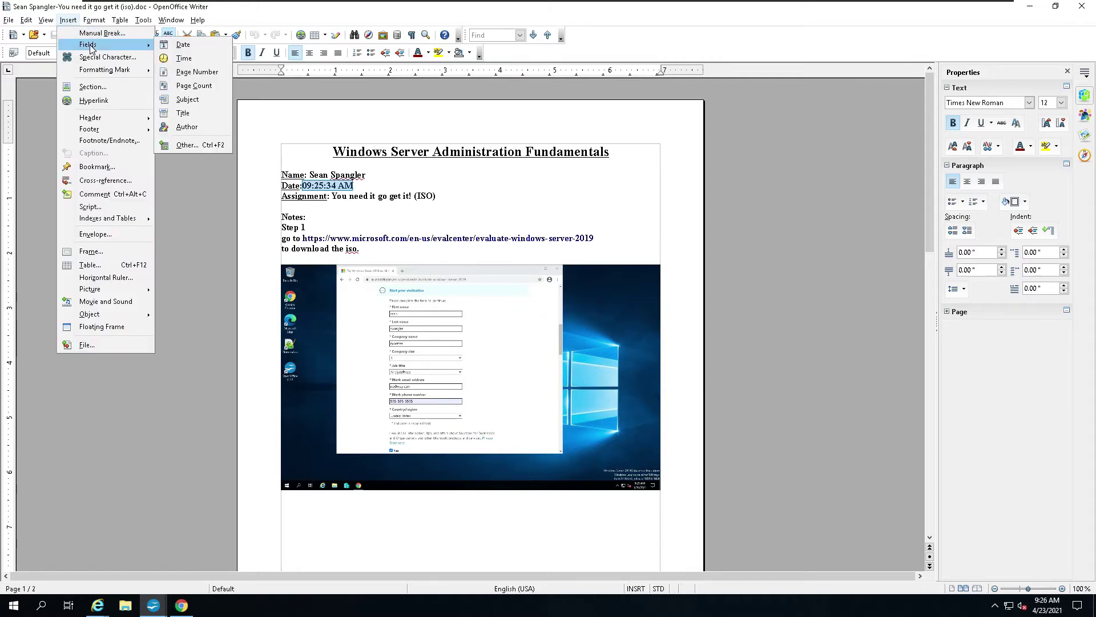
left_click(183, 45)
left_click(503, 192)
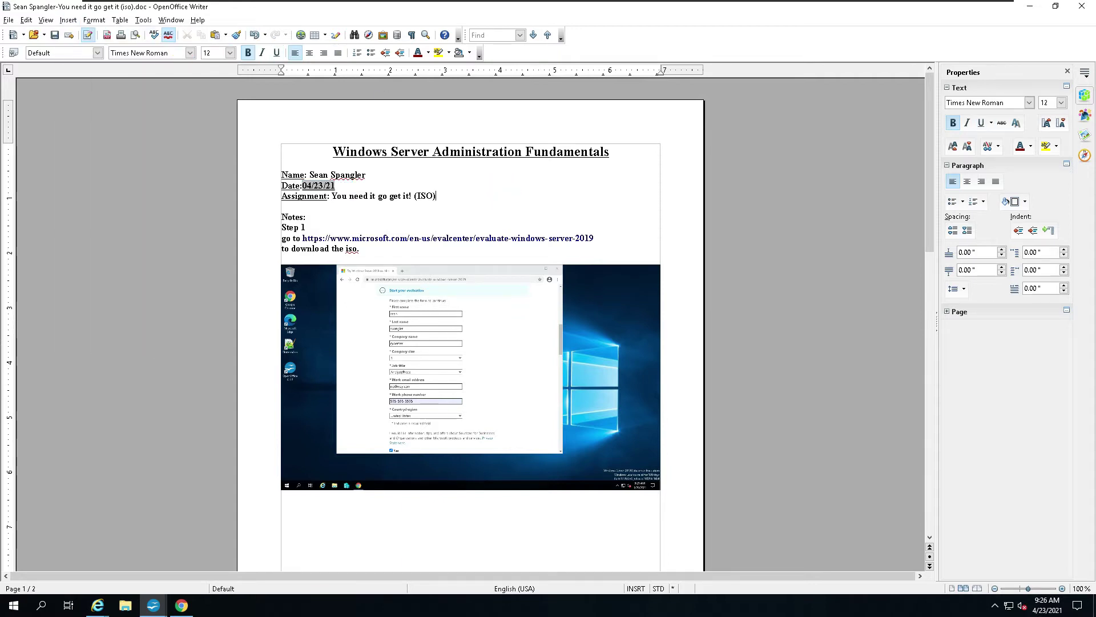
Step: Paste a newer screenshot over the first picture and review the pages
left_click(491, 340)
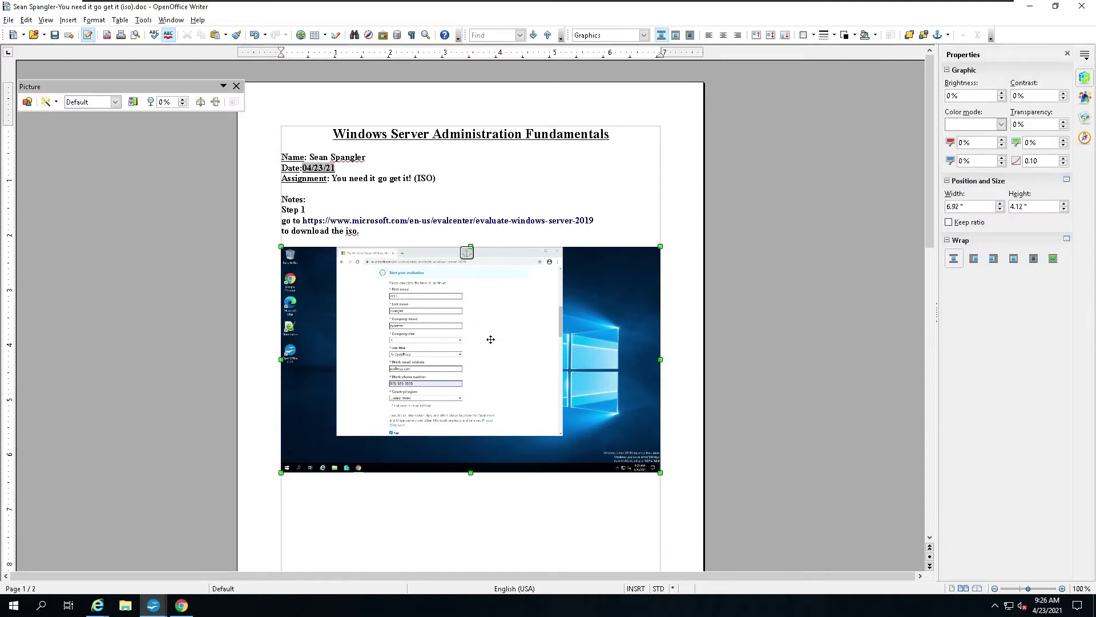
left_click(491, 339)
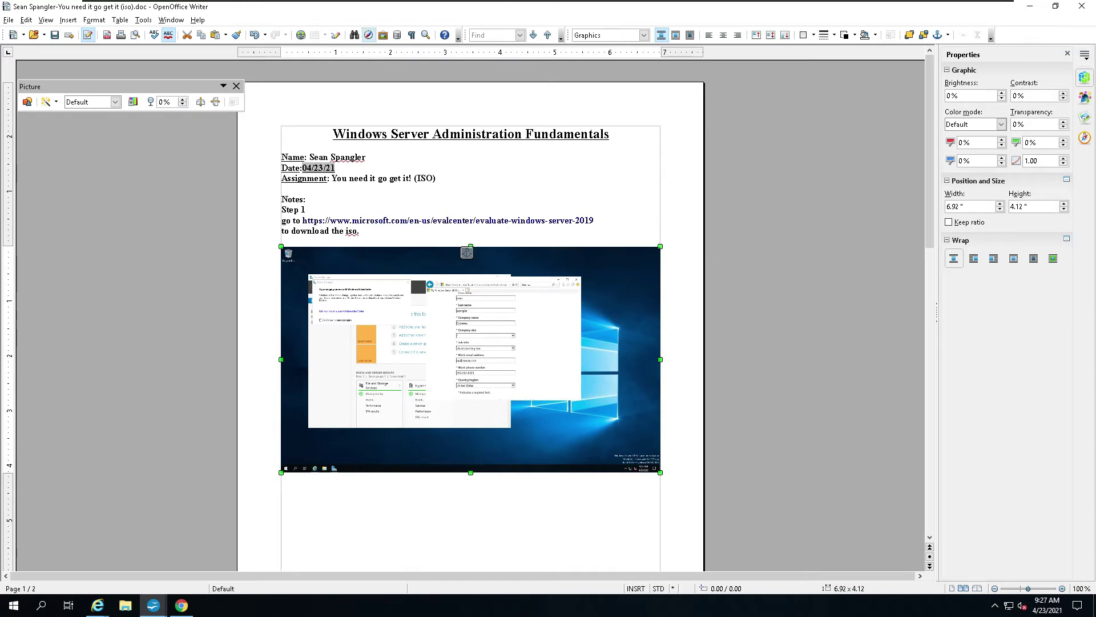
scroll(470, 314, "down", 10)
scroll(533, 346, "down", 7)
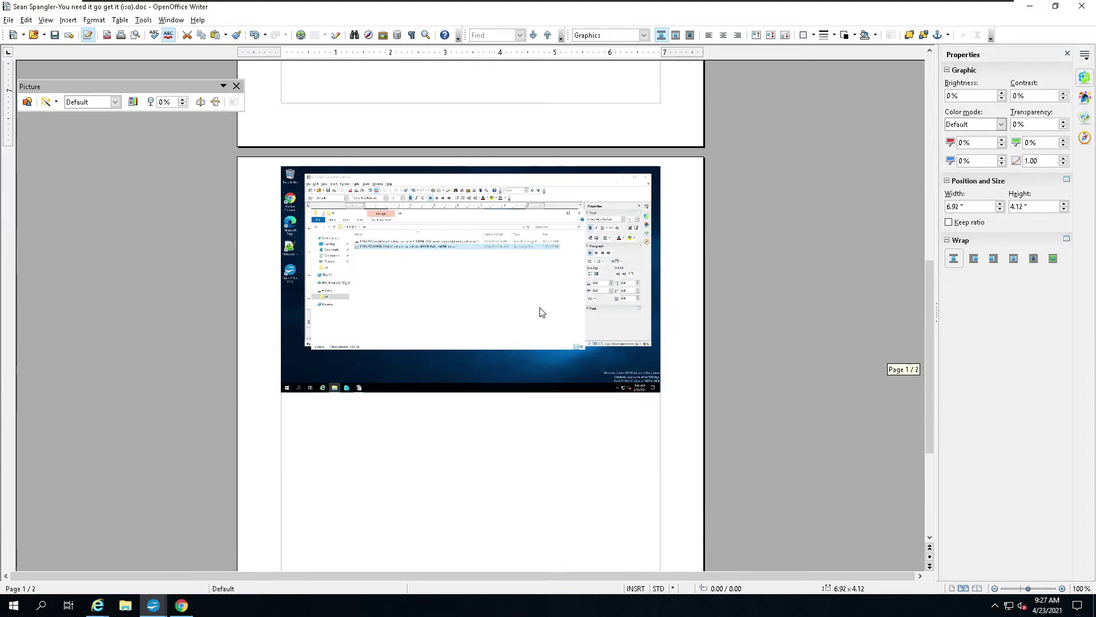
scroll(521, 308, "up", 1)
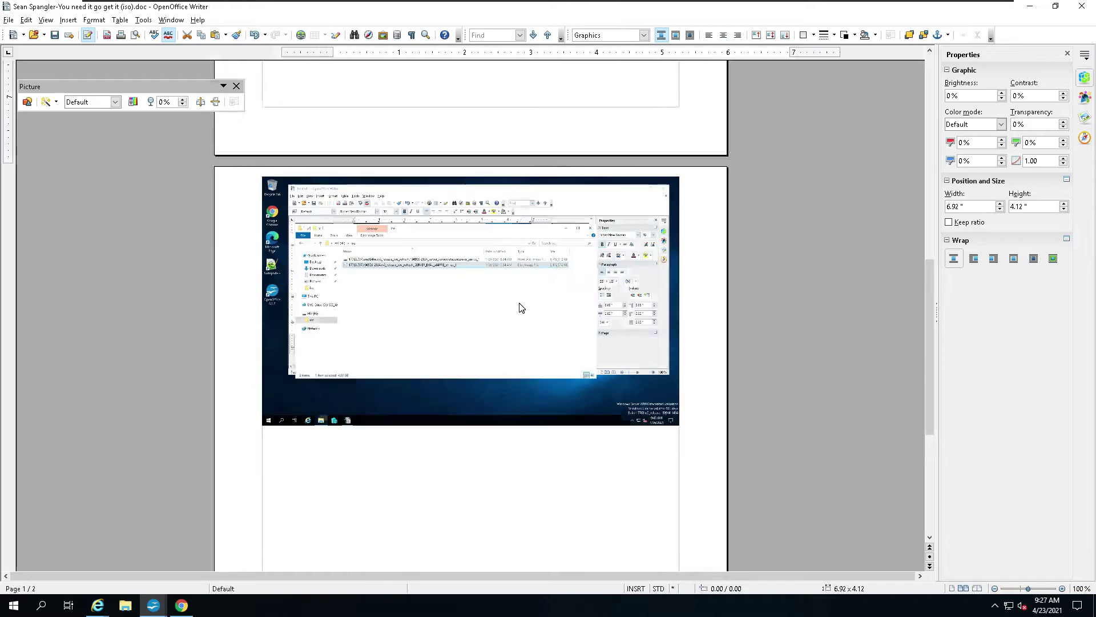
scroll(522, 308, "up", 3)
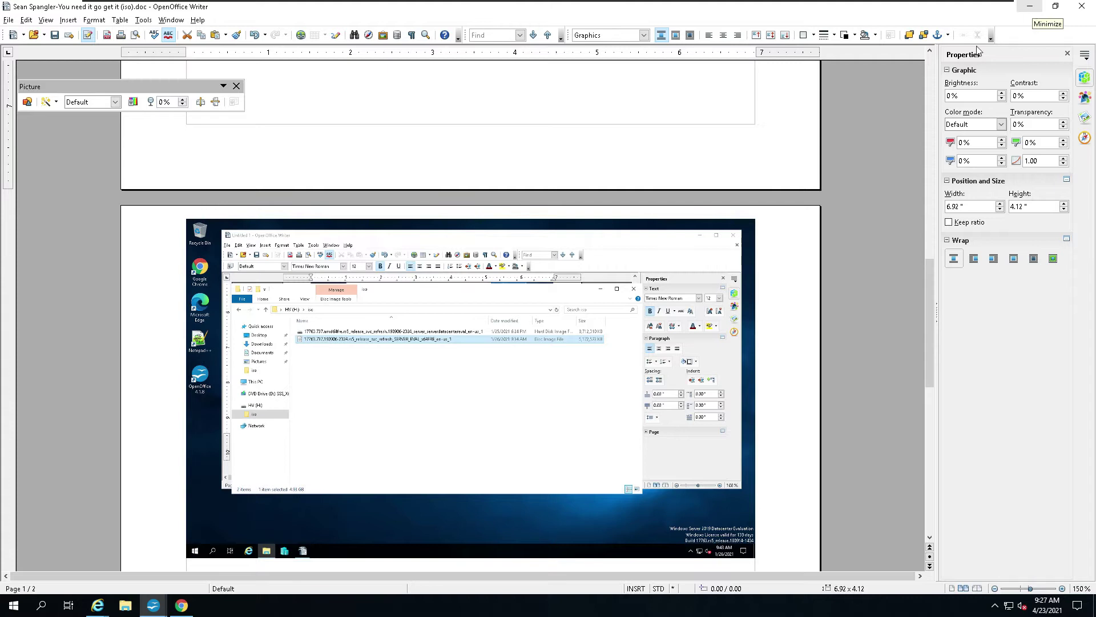
Step: Bring the Evaluation Center page forward in Internet Explorer, then hide the browser again
left_click(1031, 7)
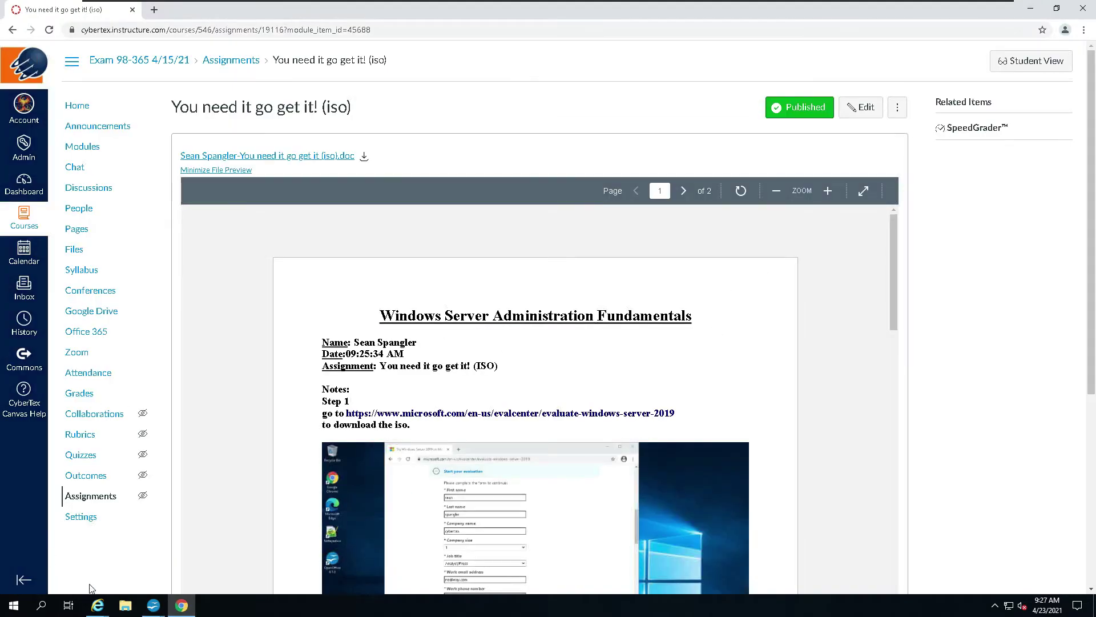
left_click(97, 605)
left_click(74, 574)
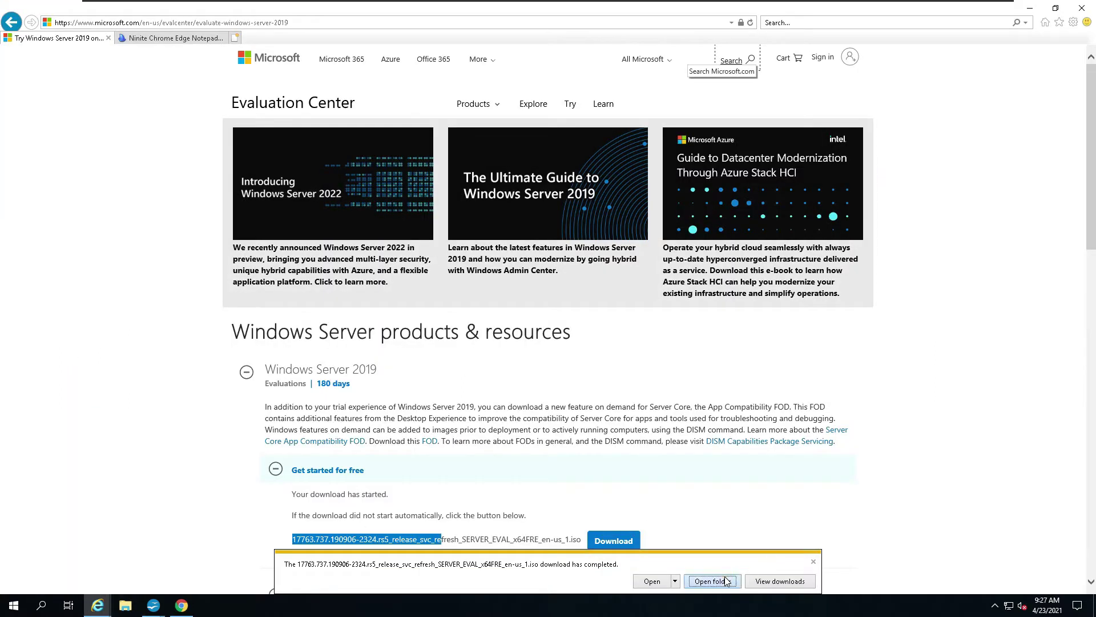
left_click(1031, 11)
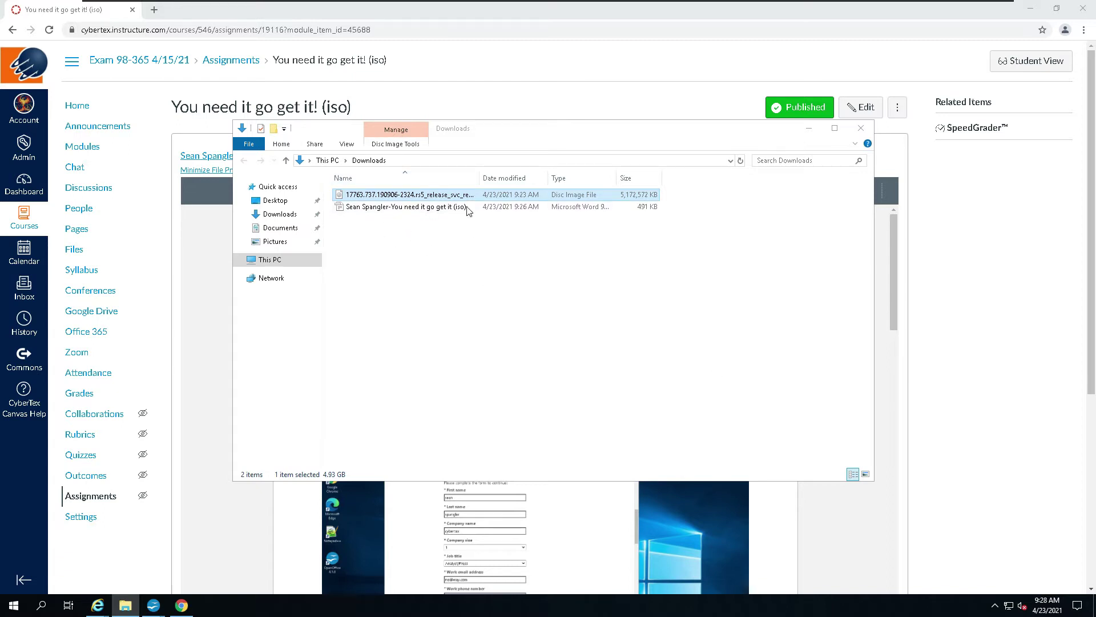
Step: Take a full-screen snip of the Downloads folder over the Canvas page from Quick Actions
left_click(1079, 609)
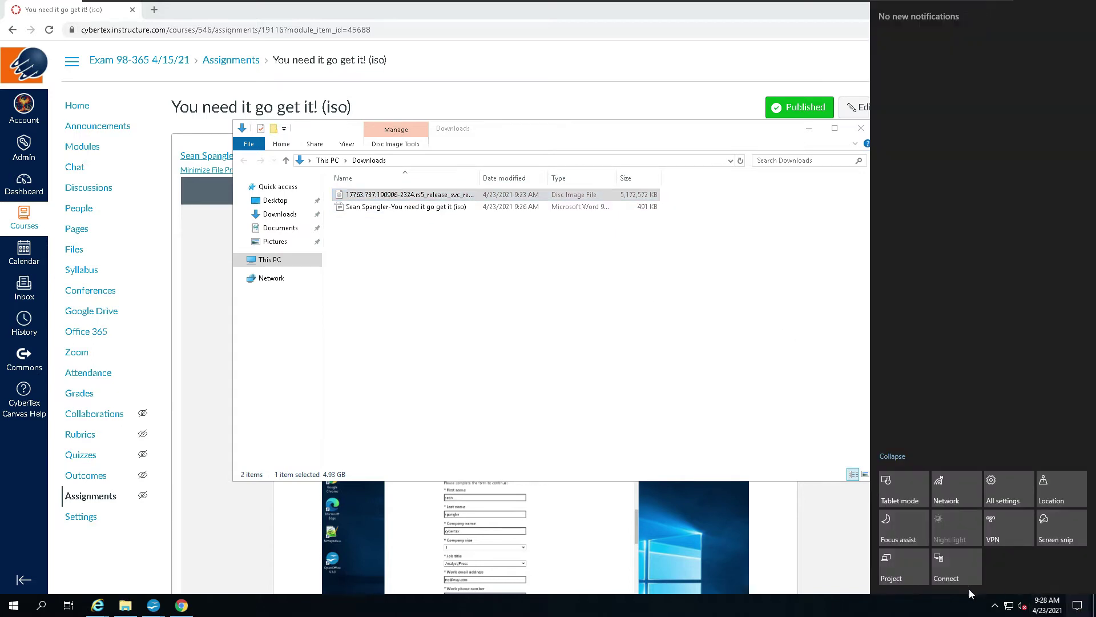
left_click(1056, 526)
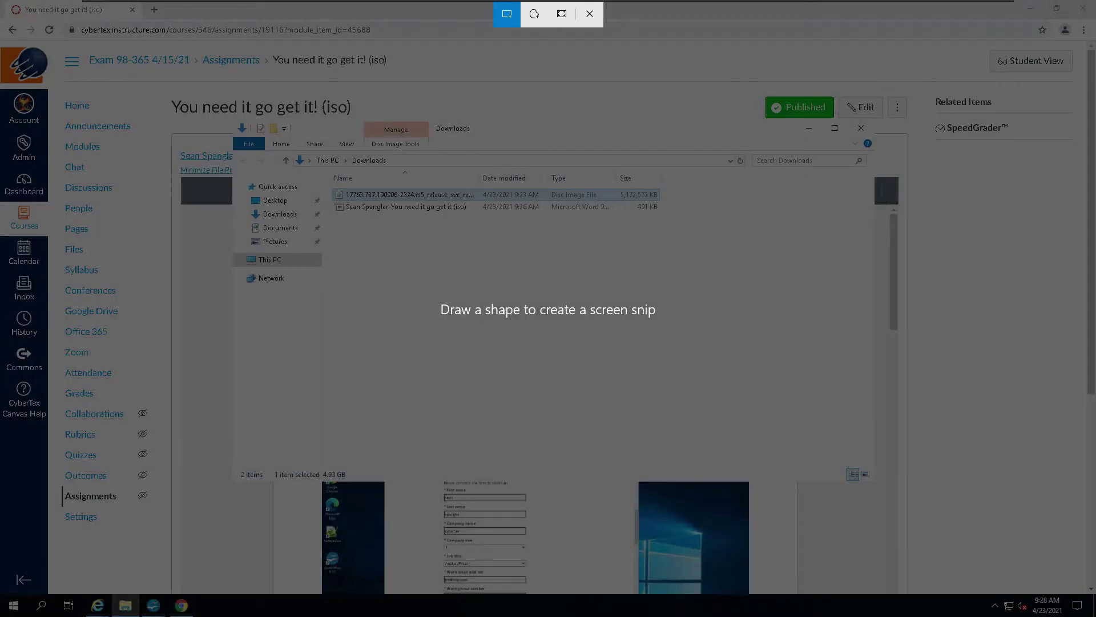
left_click(563, 20)
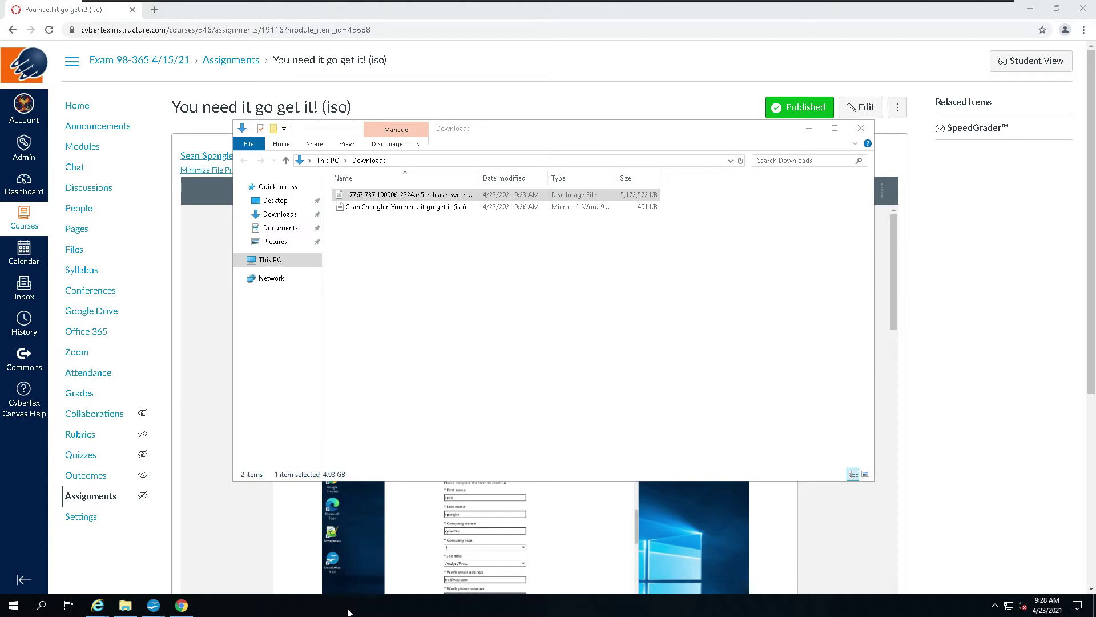
left_click(152, 607)
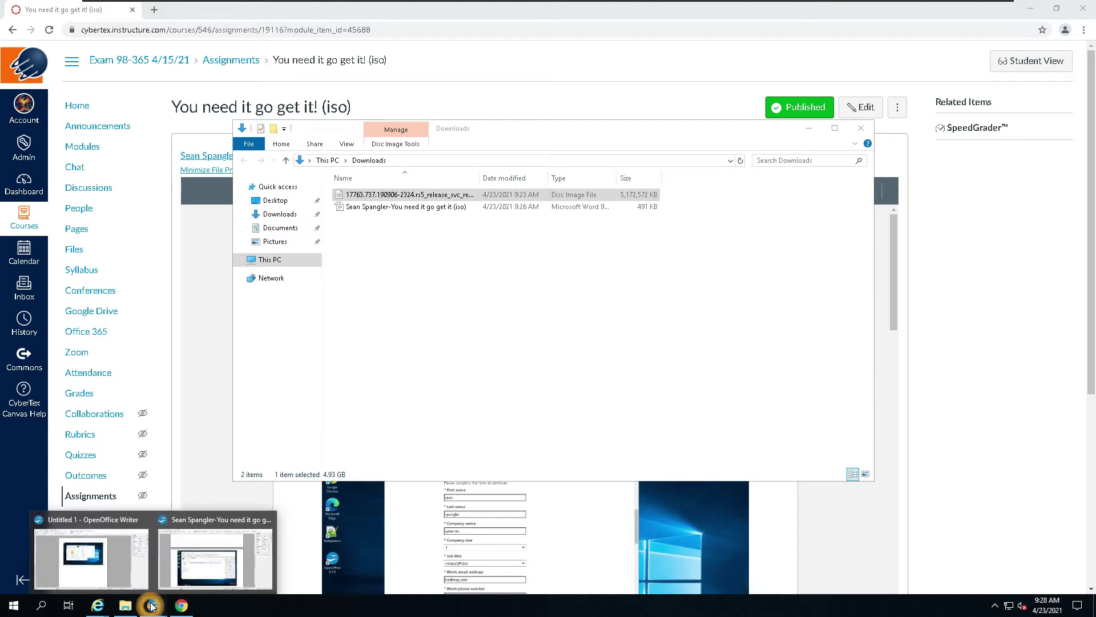
Step: Paste the new snip into the scratch Untitled 1 document, then close it, discarding changes
left_click(88, 528)
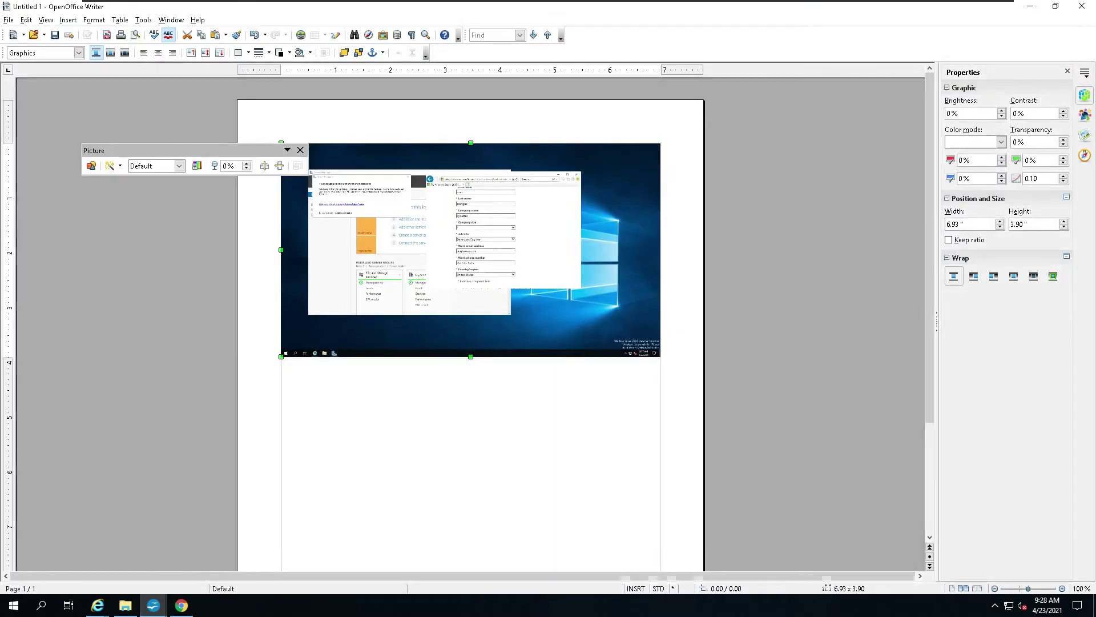
left_click(473, 469)
key("ctrl+v")
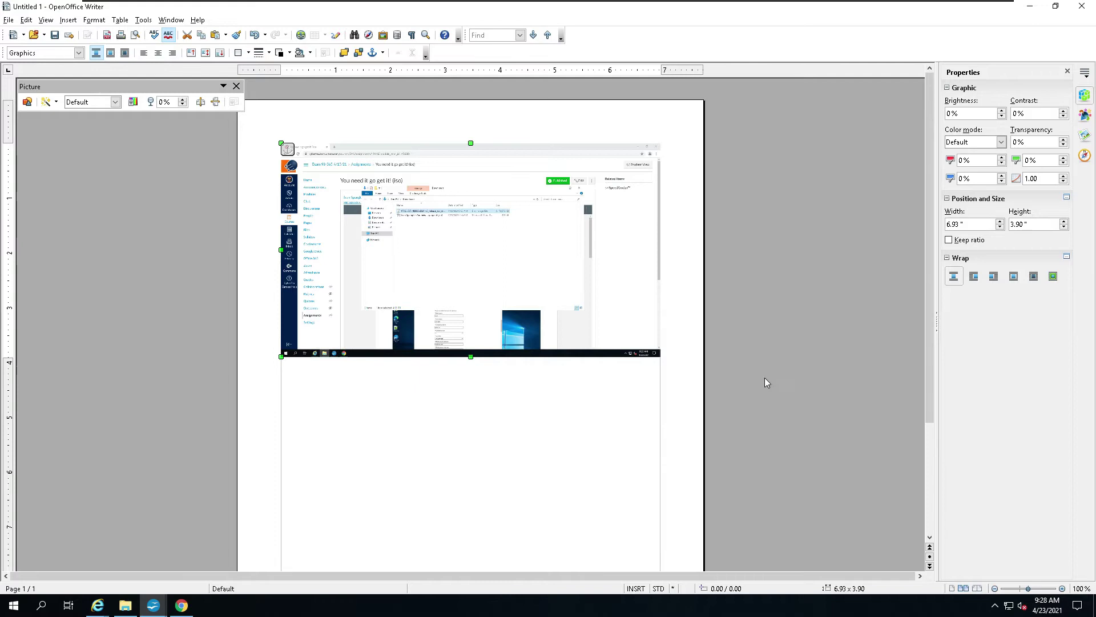
left_click_drag(928, 336, 920, 44)
left_click(1075, 10)
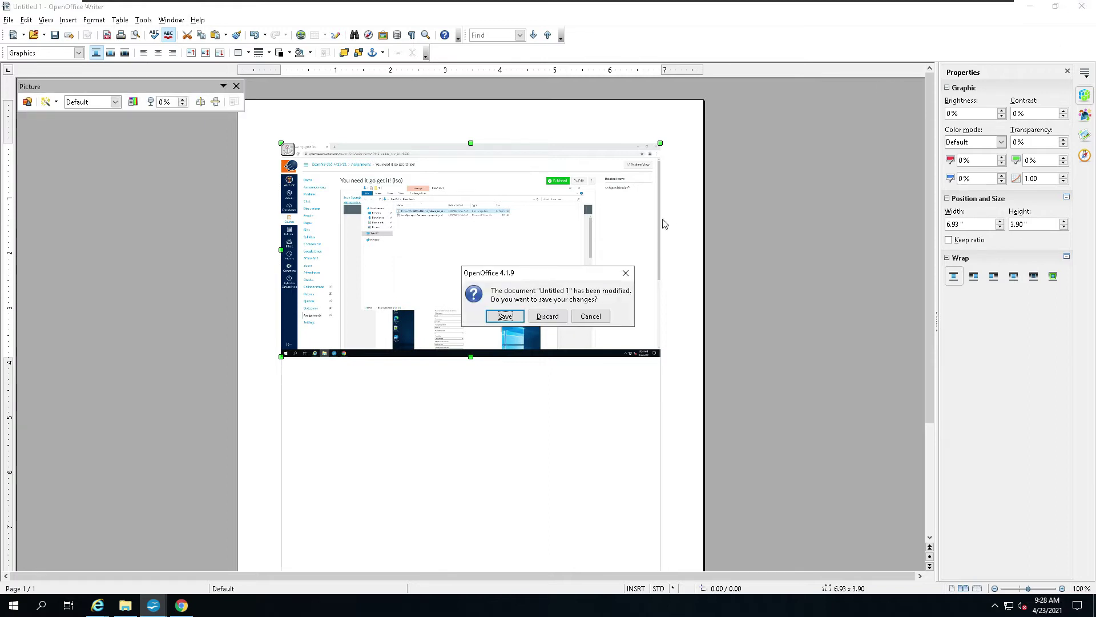
left_click(548, 317)
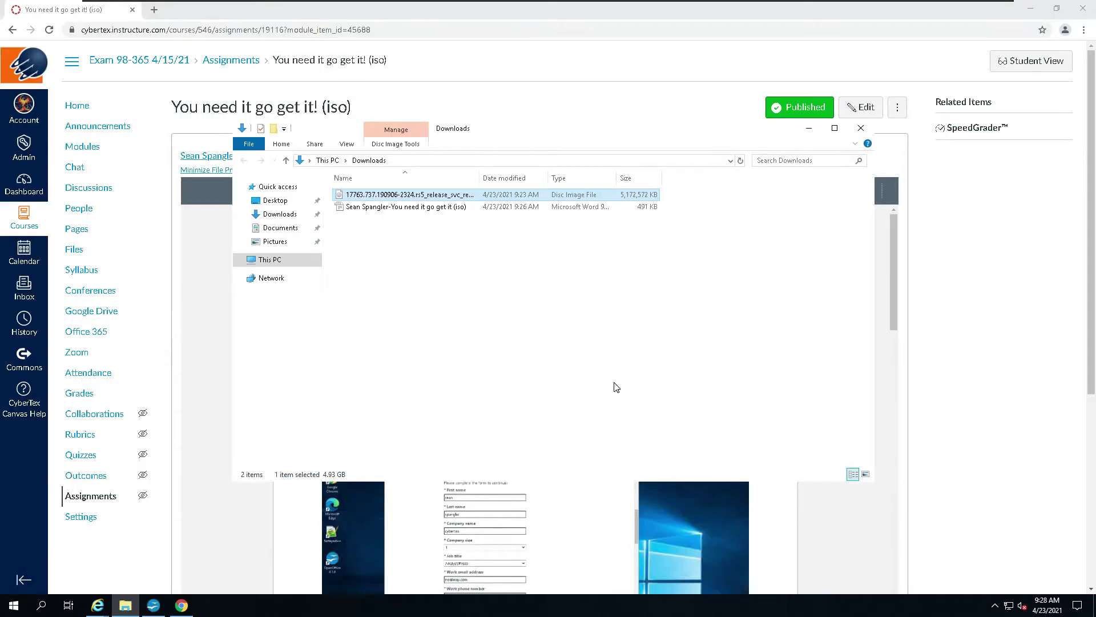
left_click(153, 605)
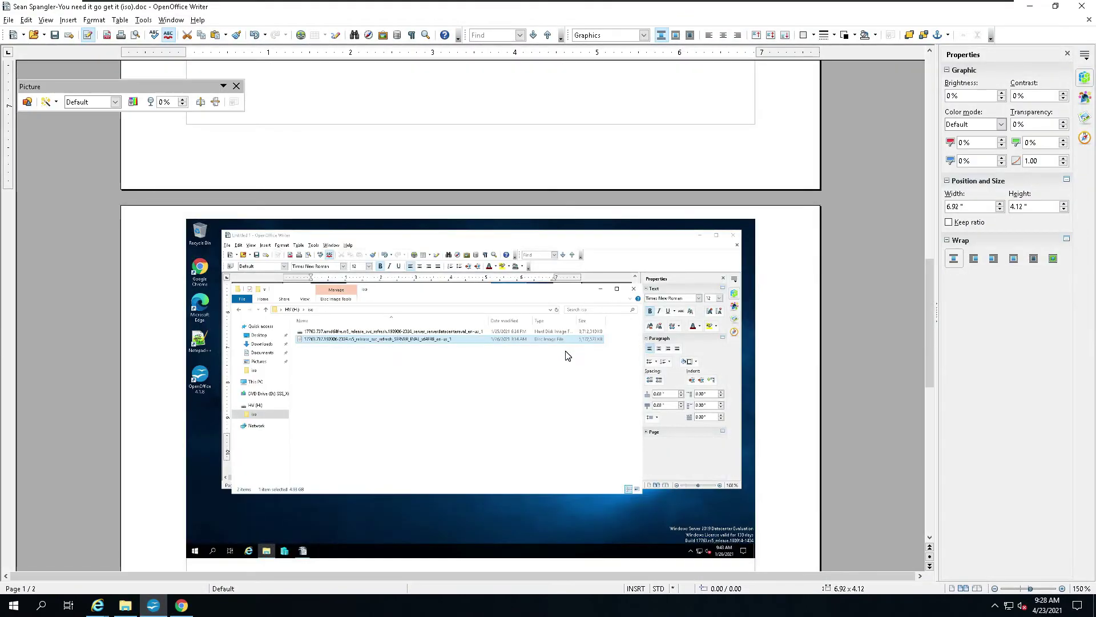
Step: Paste the new capture over the page 2 screenshot and save 'You need it go get it (iso).doc'
scroll(566, 351, "down", 3)
left_click(514, 228)
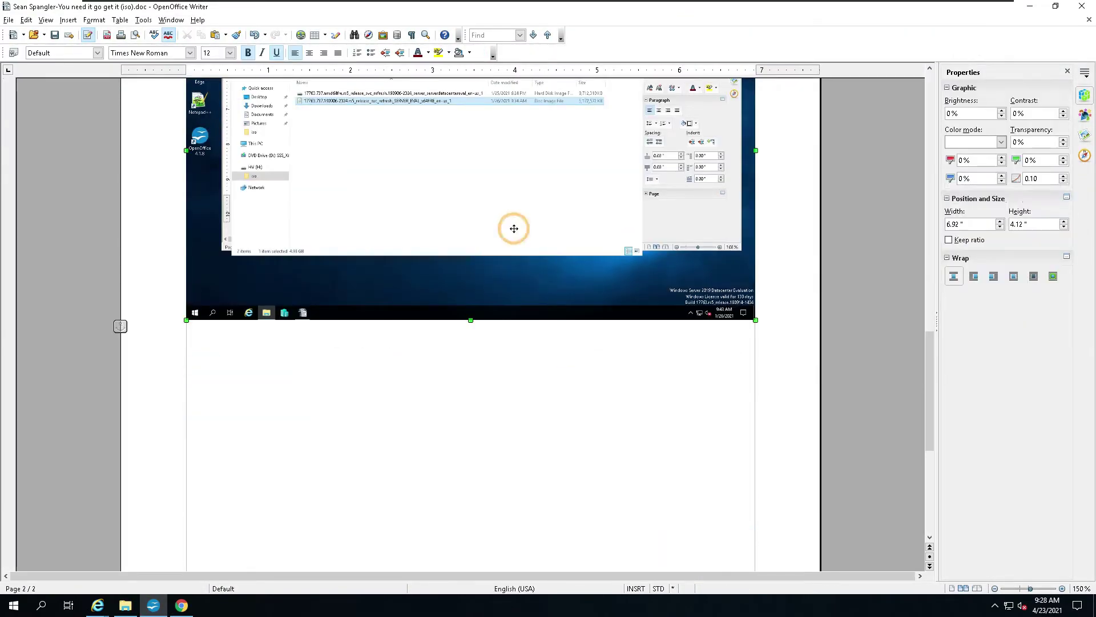
key("ctrl+v")
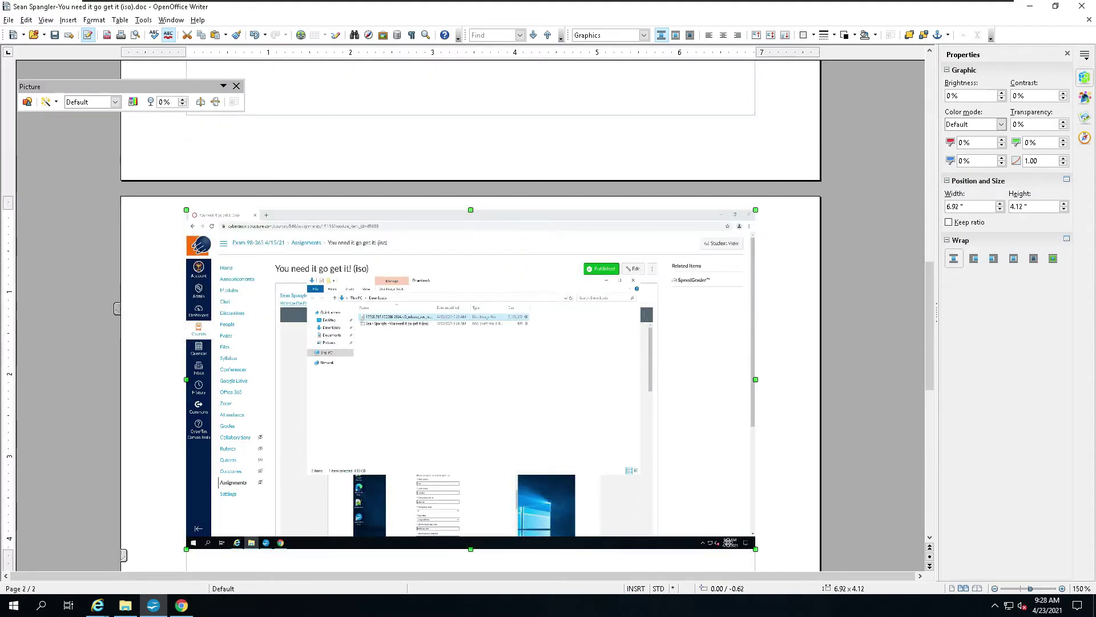
scroll(699, 419, "up", 10)
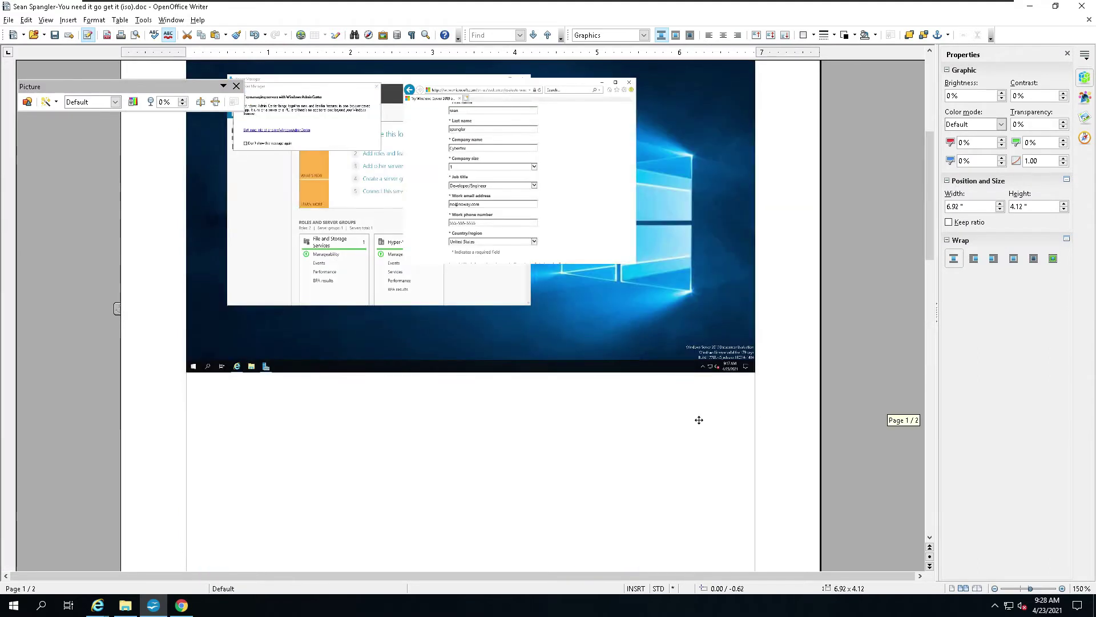
scroll(699, 420, "up", 5)
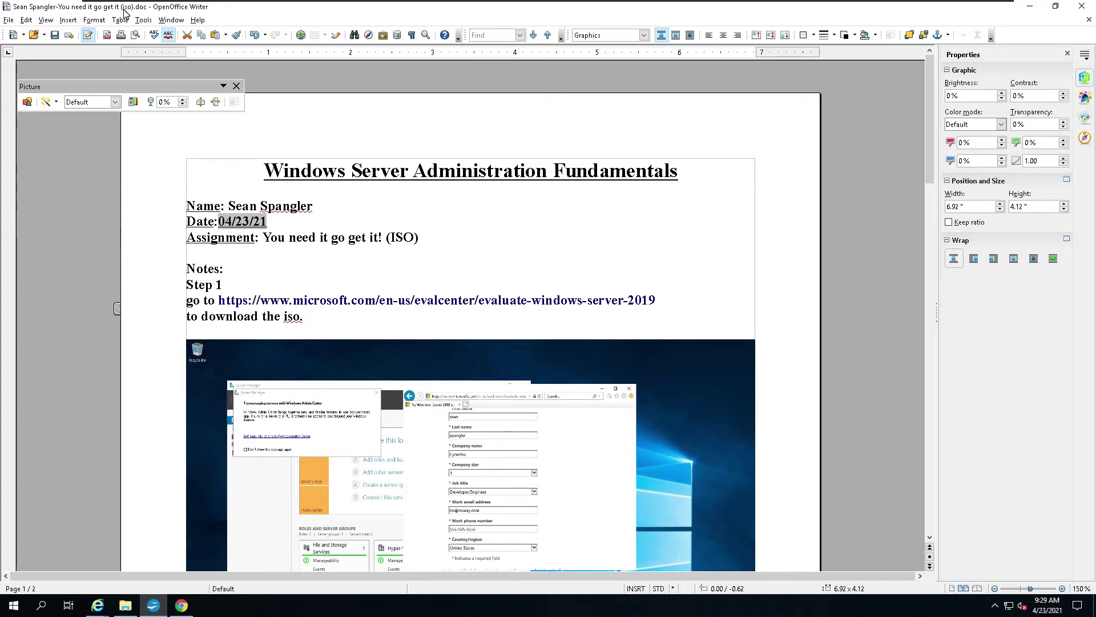
left_click(55, 36)
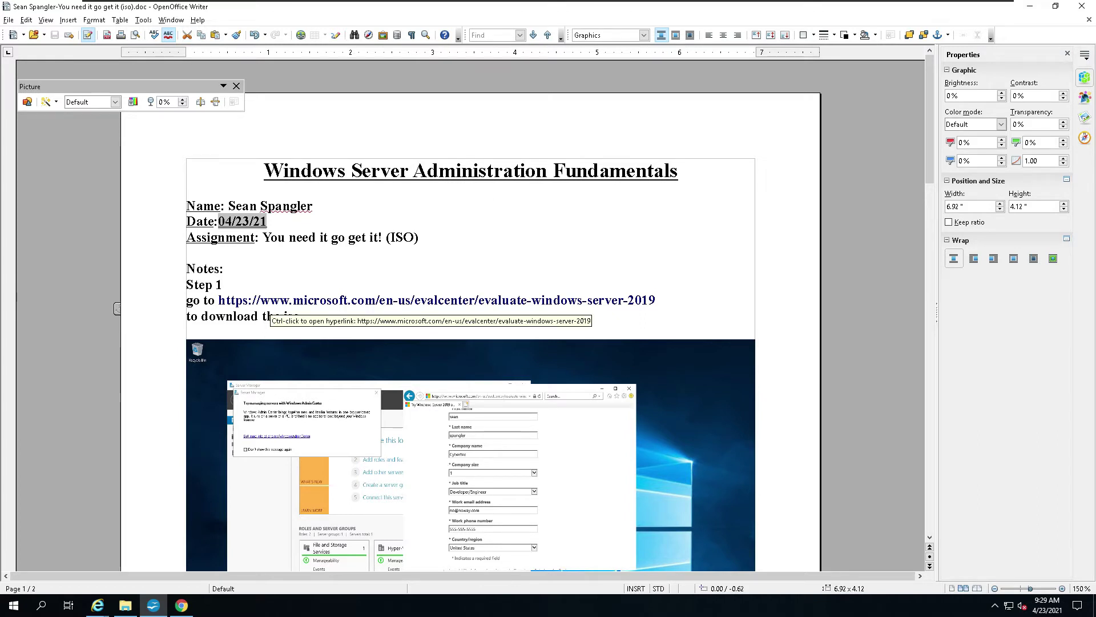
Step: Delete the Step 1 notes and every remaining screenshot, including the Canvas one
left_click_drag(185, 284, 224, 329)
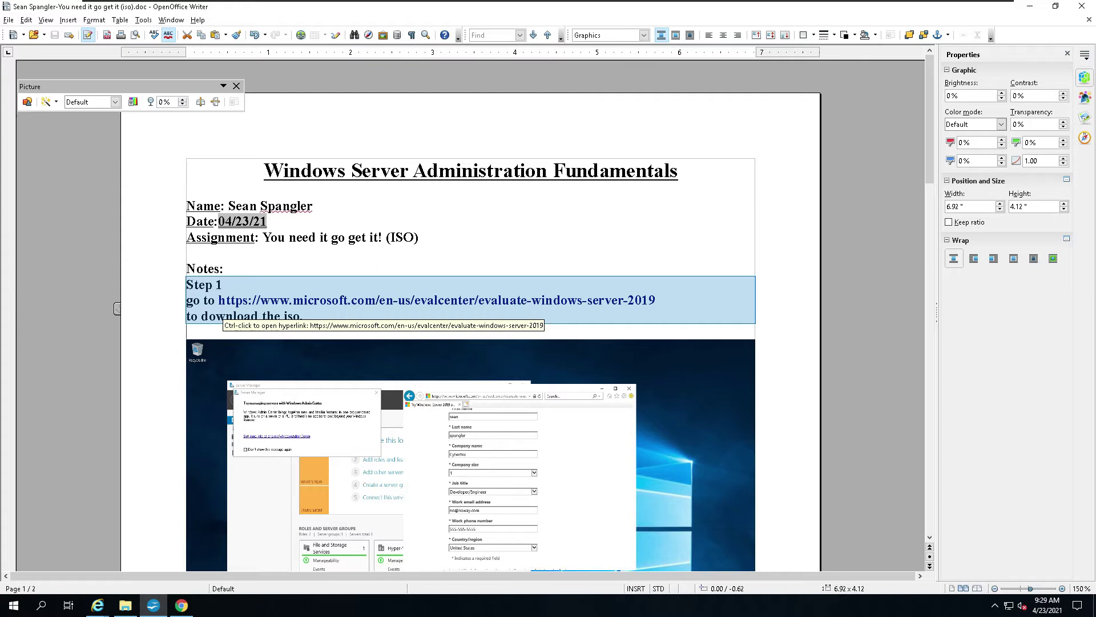
scroll(224, 329, "down", 3)
scroll(224, 329, "down", 10)
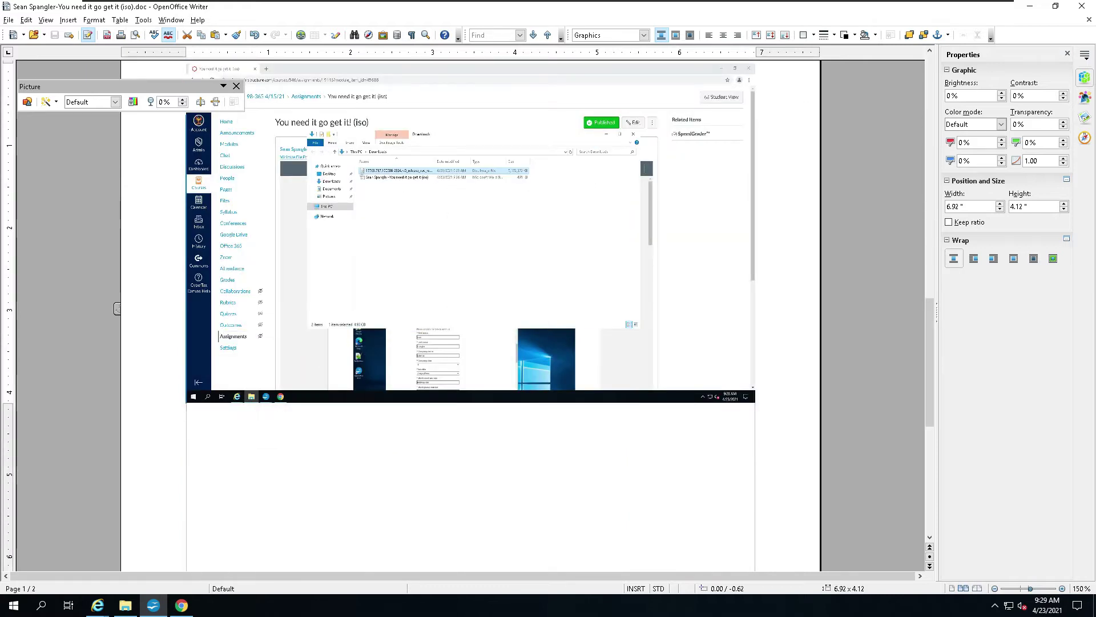
key("Escape")
scroll(471, 309, "down", 8)
scroll(471, 308, "up", 4)
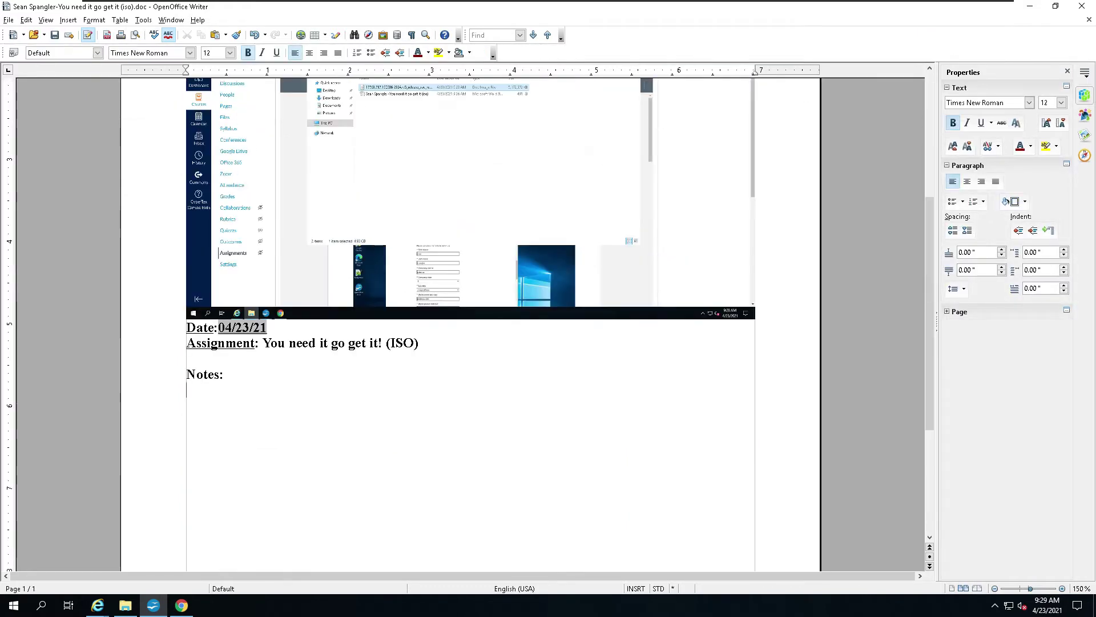
scroll(471, 325, "up", 5)
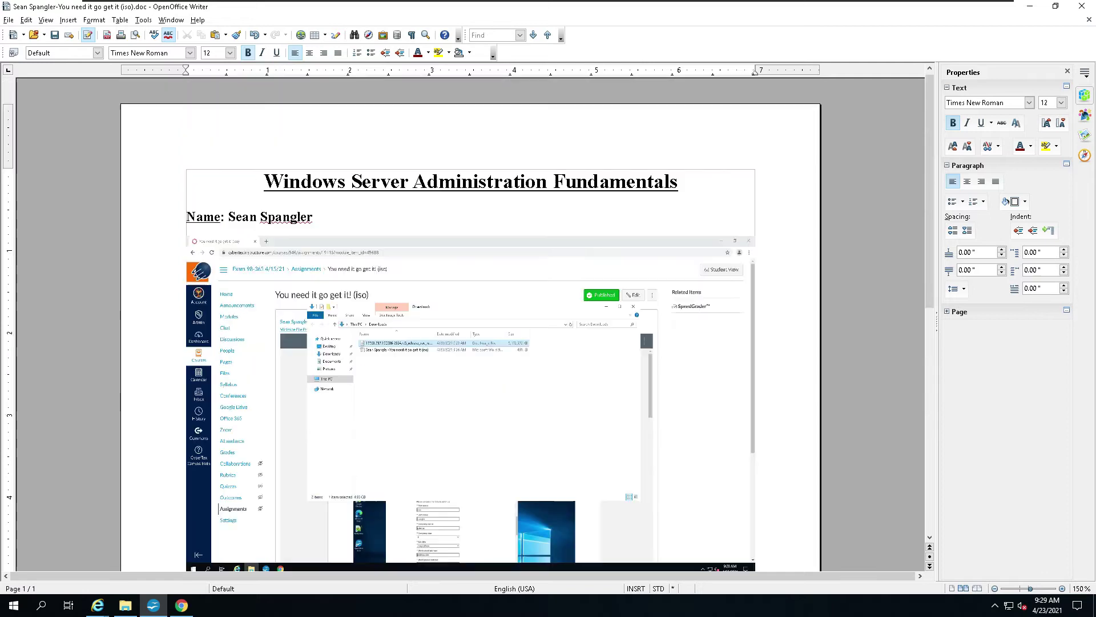
left_click(529, 415)
key("Delete")
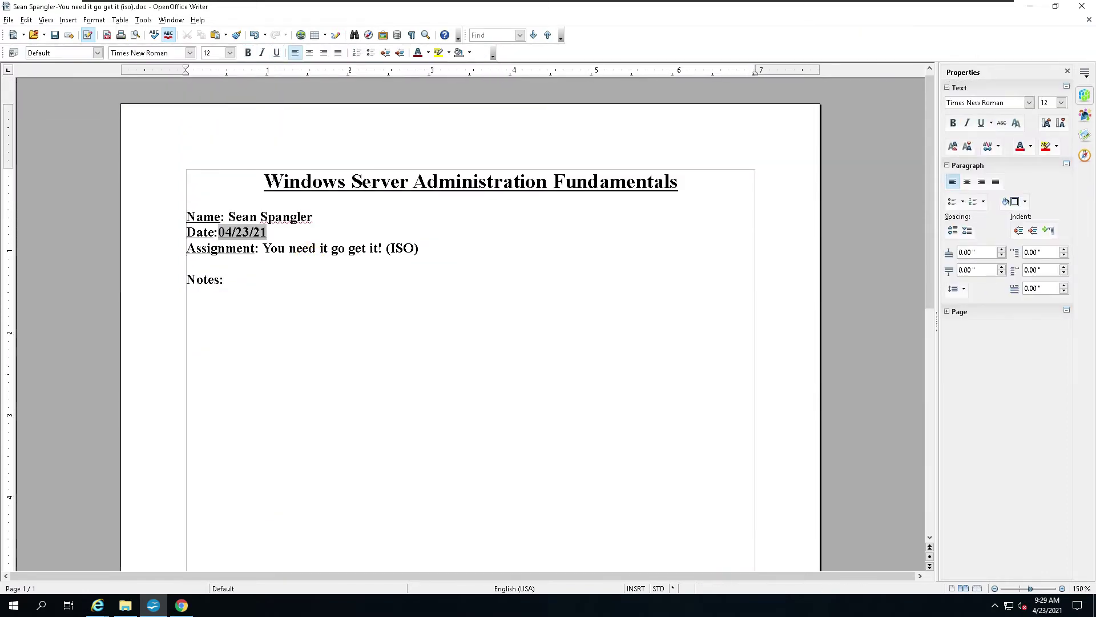
Step: Delete the assignment title and the date, leaving the Date and Assignment headings blank
left_click_drag(328, 249, 419, 249)
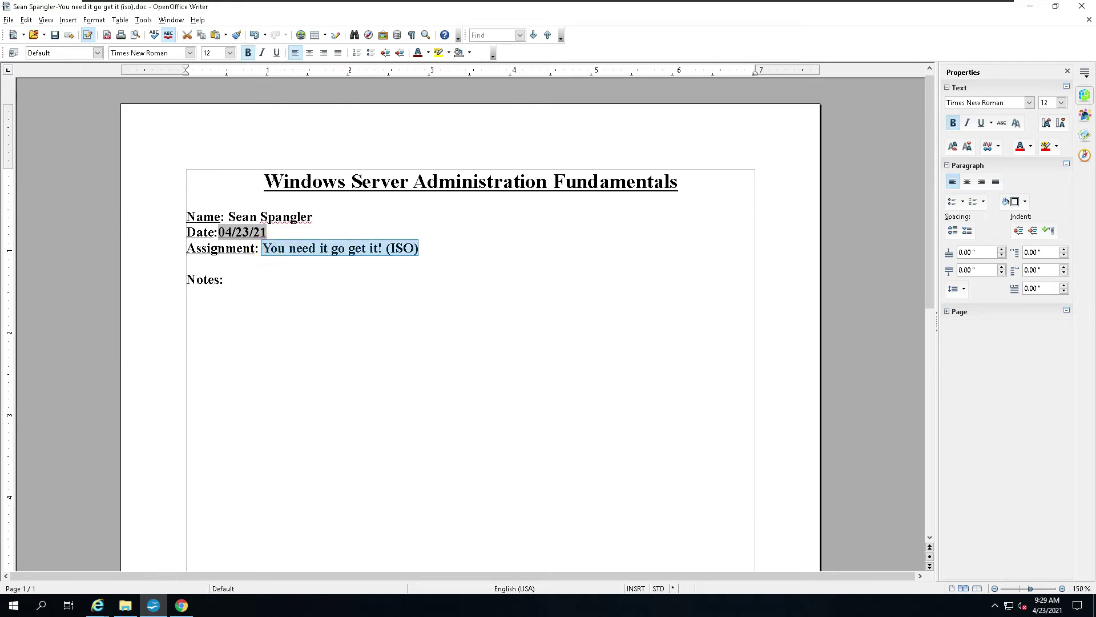
key("Delete")
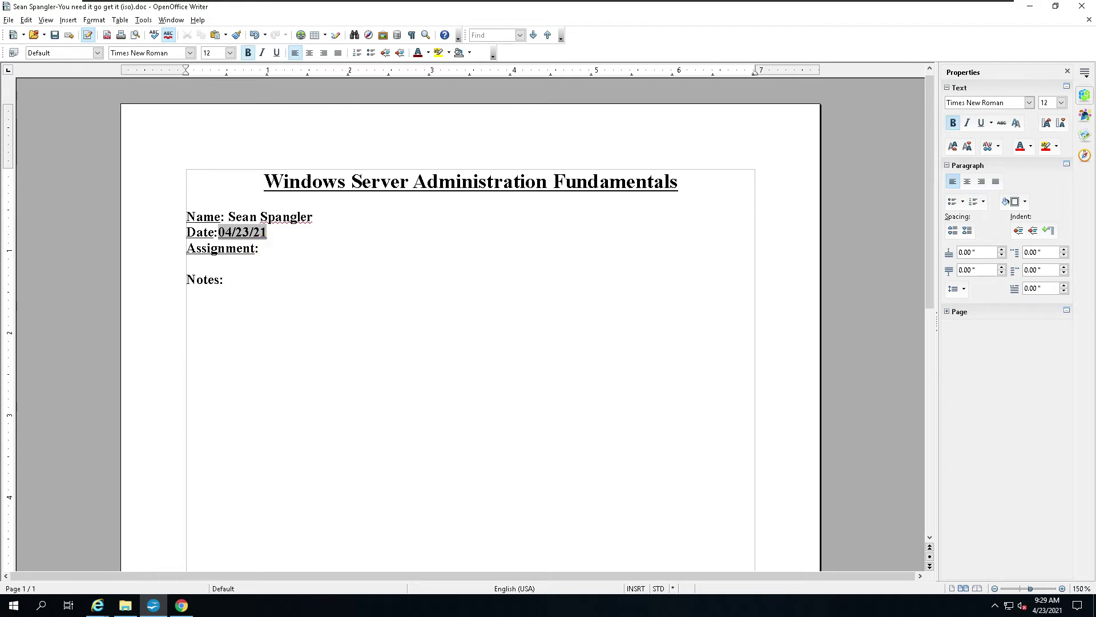
key("Delete")
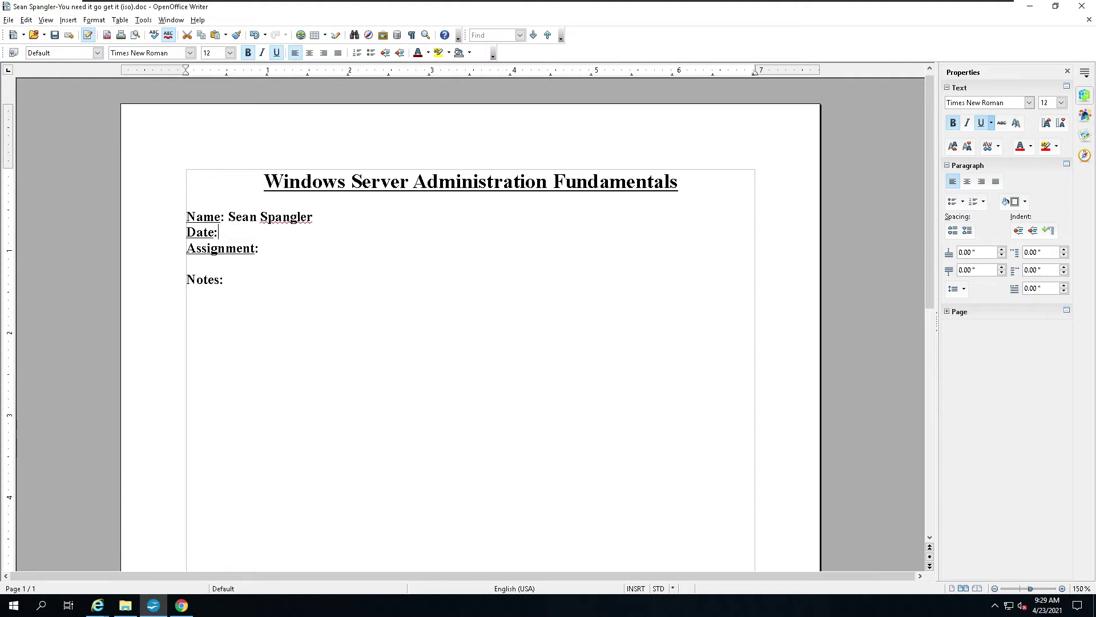
left_click(12, 21)
Step: Save the document in Documents as an ODF Text Document Template (.ott) ending in '-template'
left_click(36, 128)
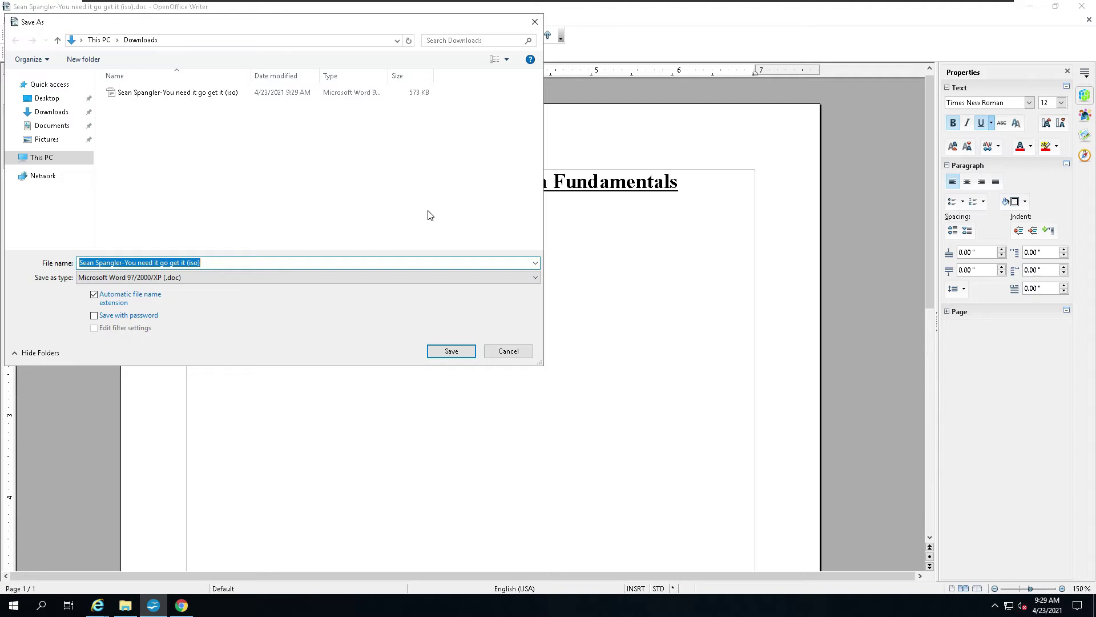
left_click(225, 281)
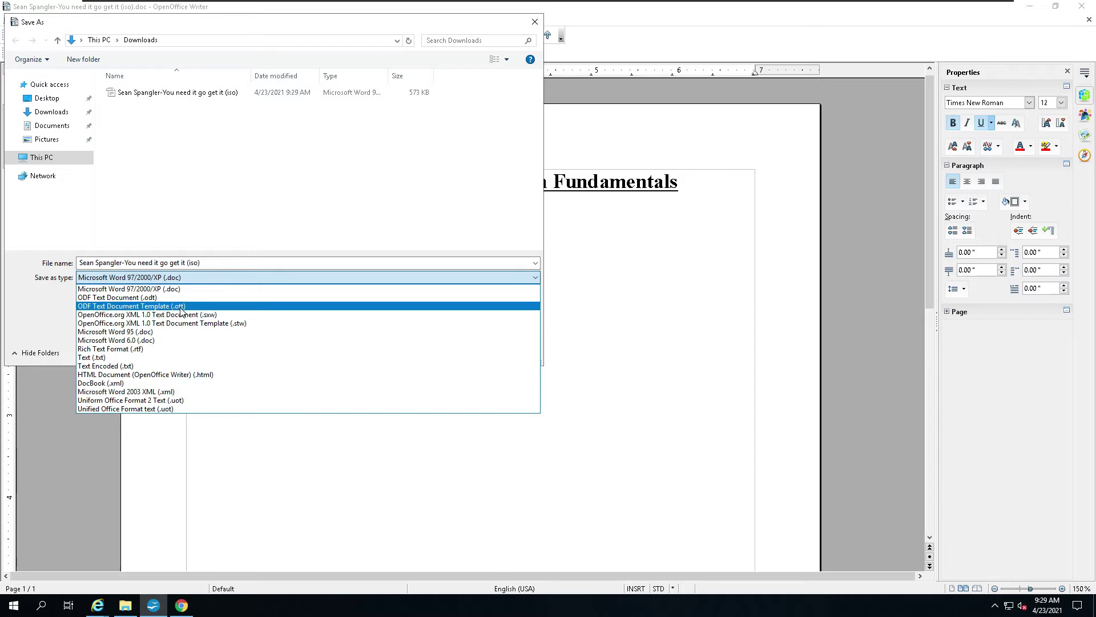
left_click(180, 306)
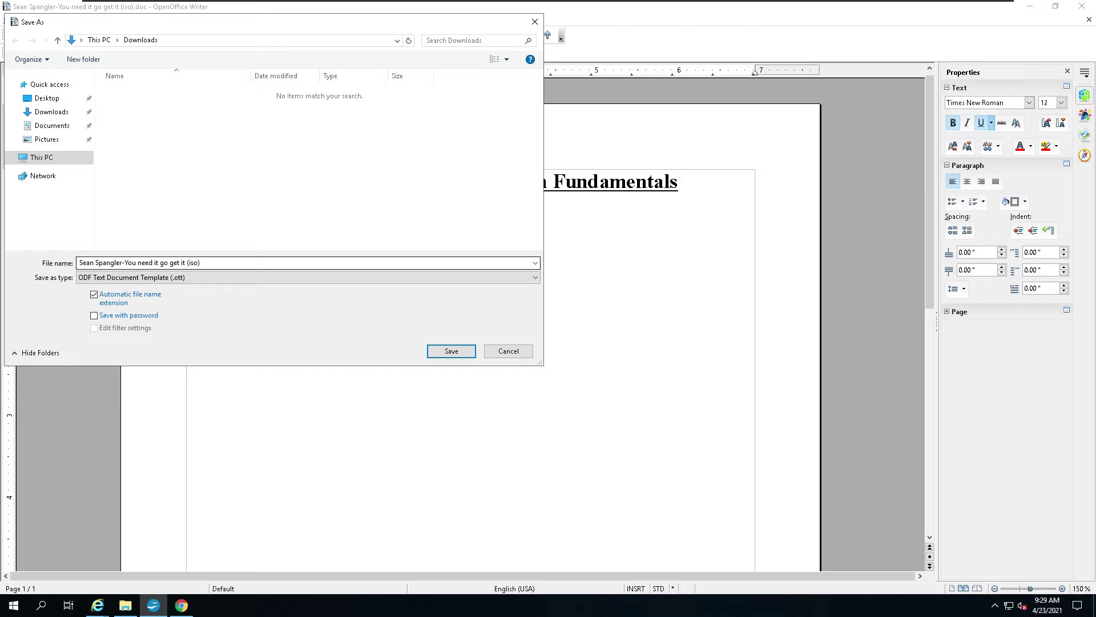
left_click(214, 263)
left_click(214, 263)
key("ctrl+shift+Left")
key("ctrl+shift+Left")
key("ctrl+shift+Left")
key("ctrl+shift+Left")
key("ctrl+shift+Left")
key("ctrl+shift+Left")
key("ctrl+shift+Left")
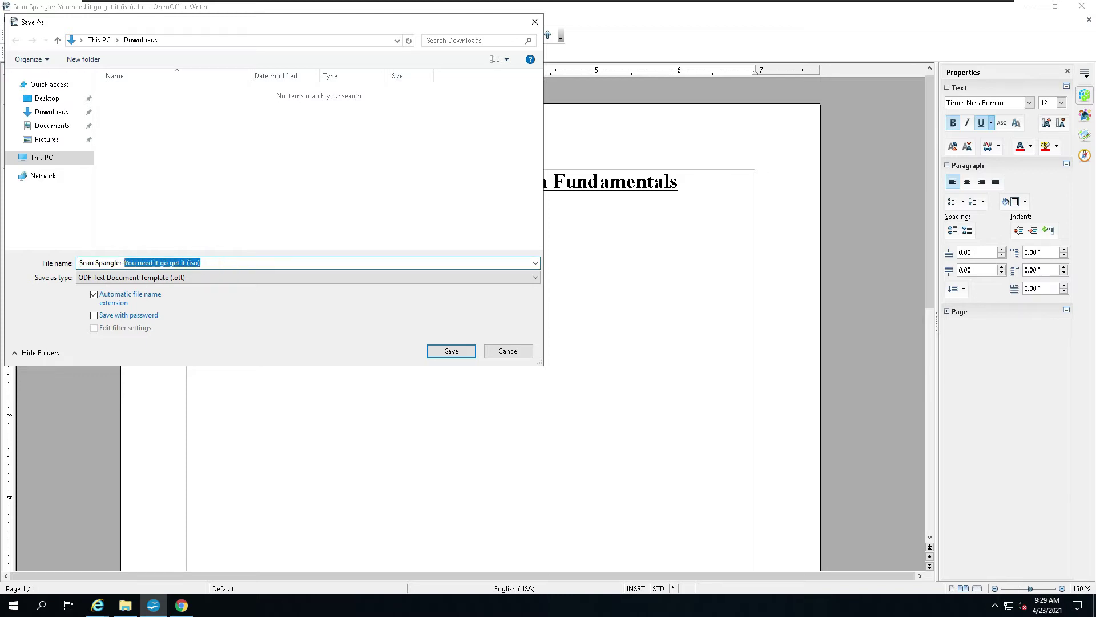
type("tem")
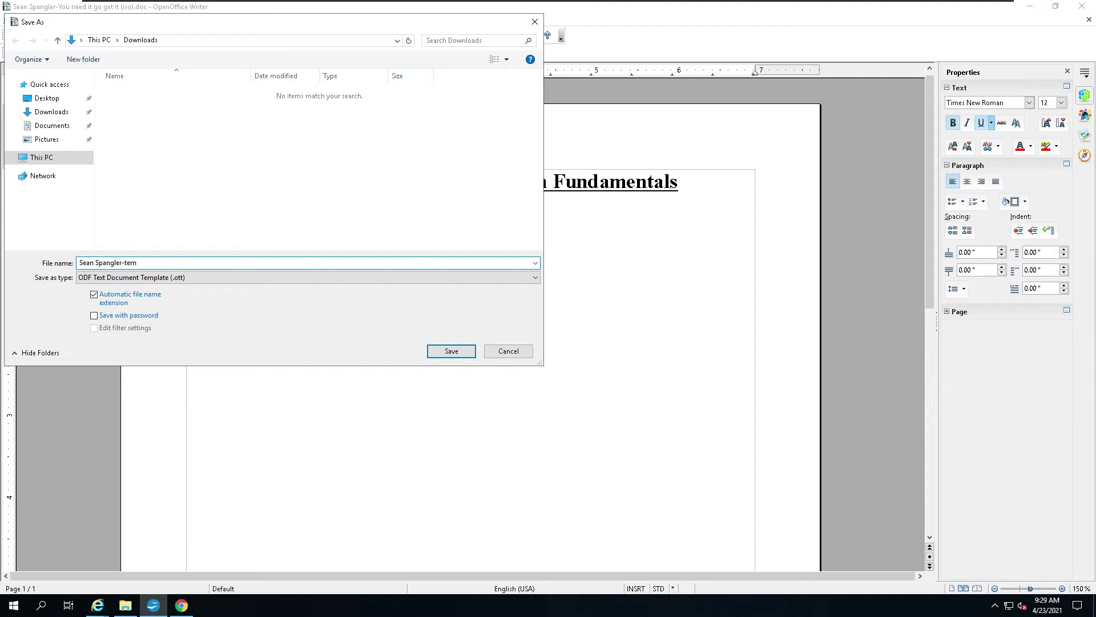
type("plate")
left_click(53, 127)
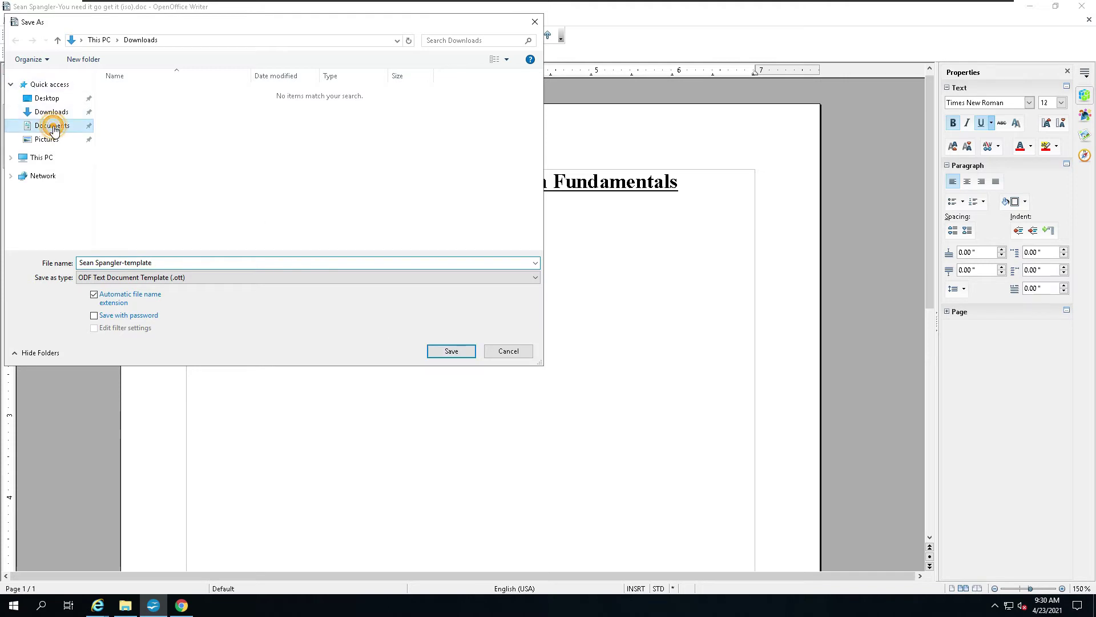
left_click(452, 351)
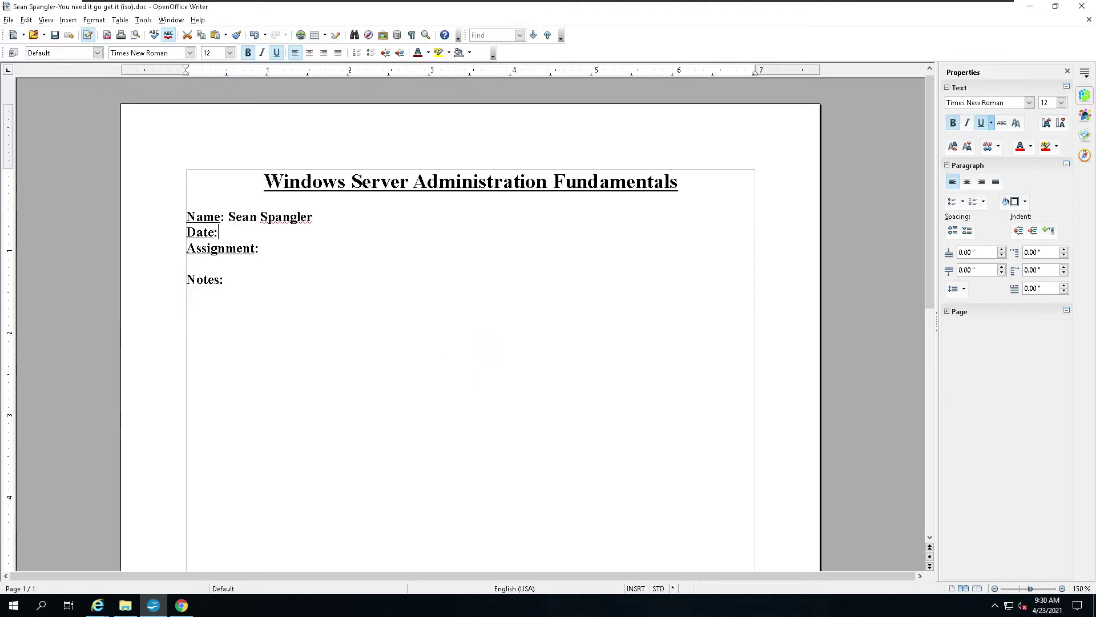
Step: Copy the assignment Word document from Downloads into Documents, then close that folder window
left_click(125, 605)
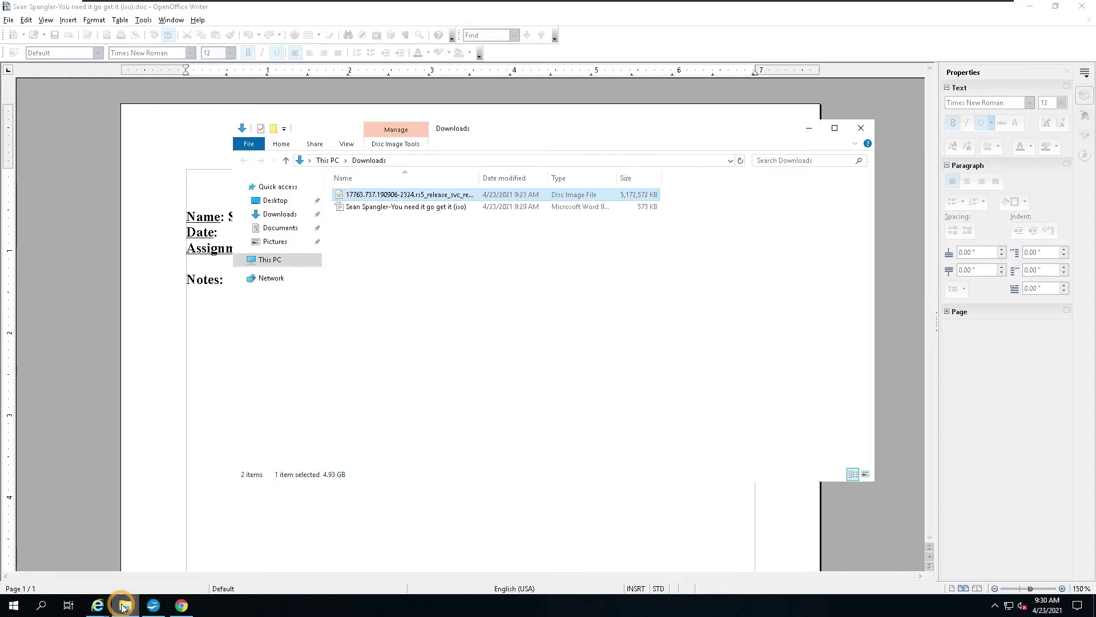
left_click(389, 208)
right_click(388, 208)
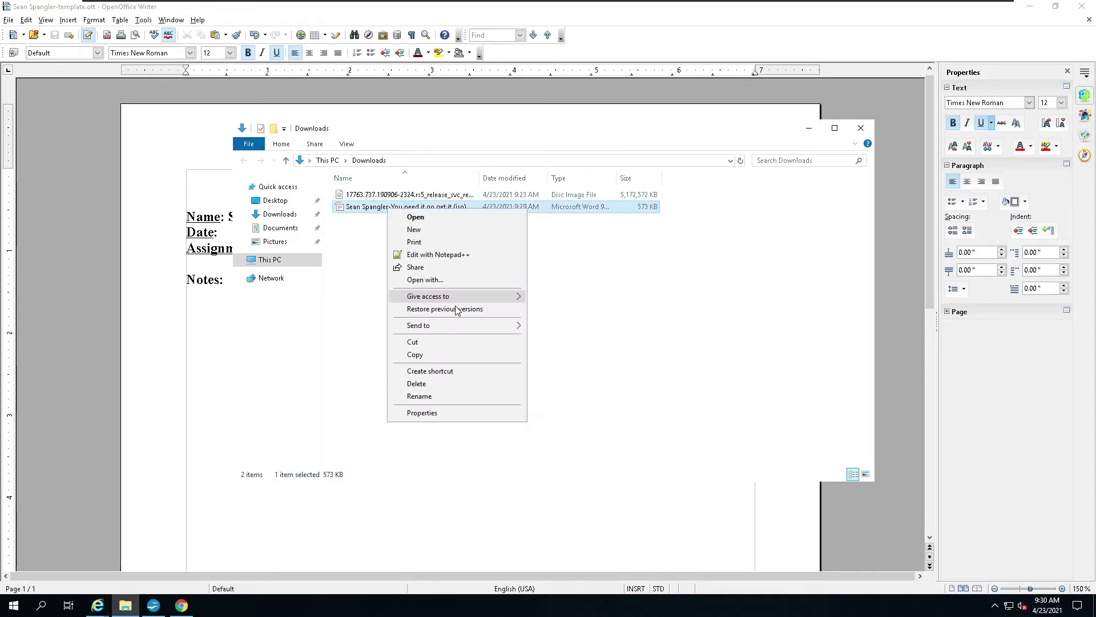
left_click(431, 354)
left_click(289, 233)
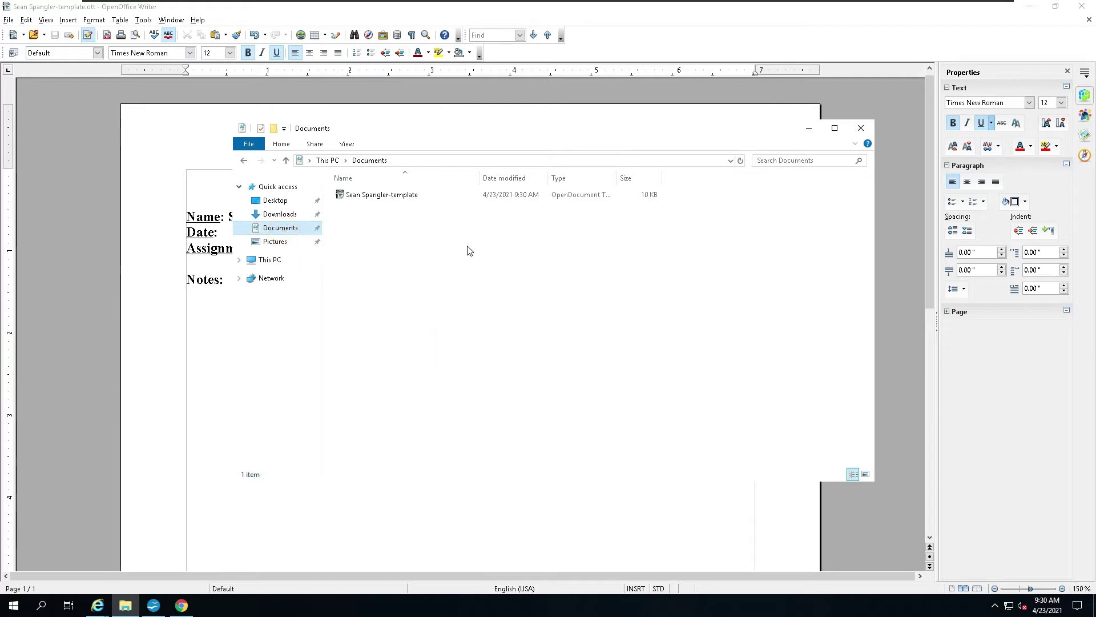
right_click(431, 242)
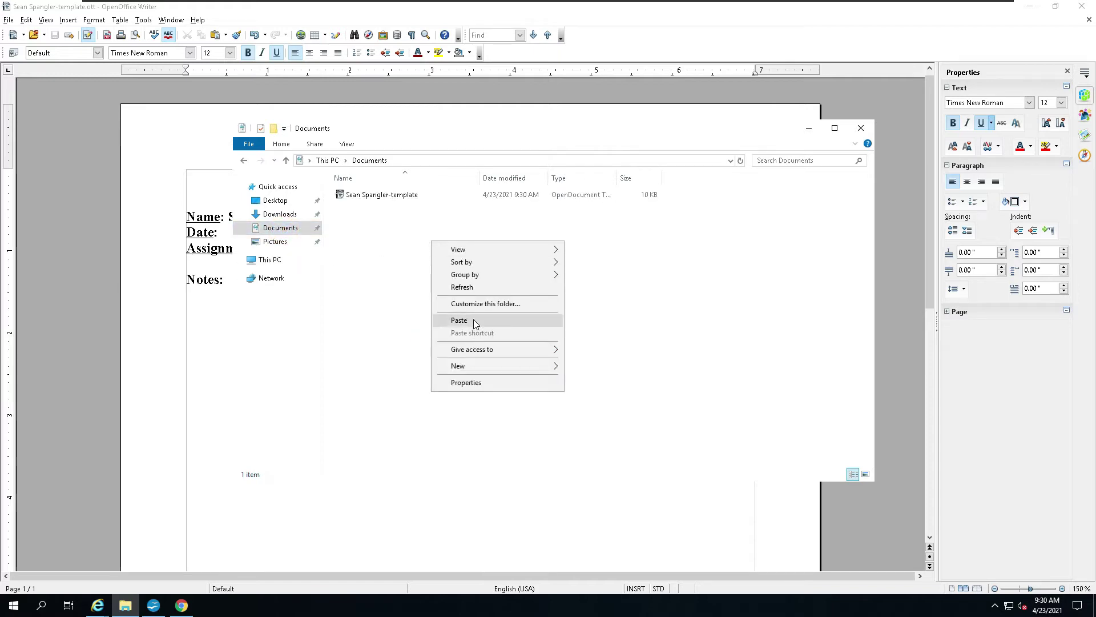
left_click(473, 321)
left_click(608, 303)
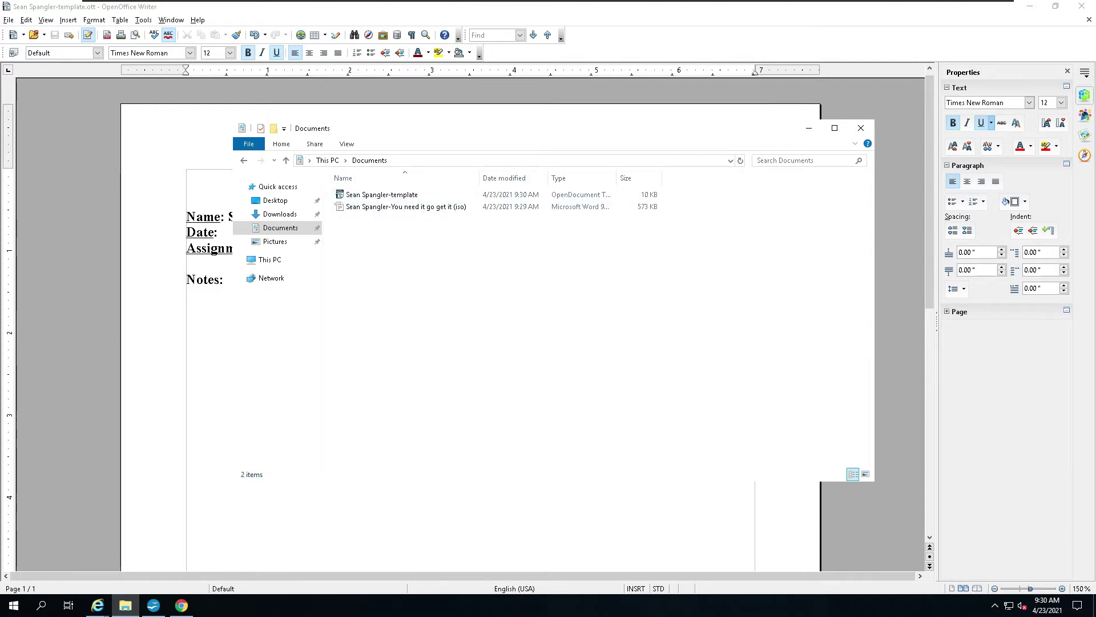
left_click(862, 129)
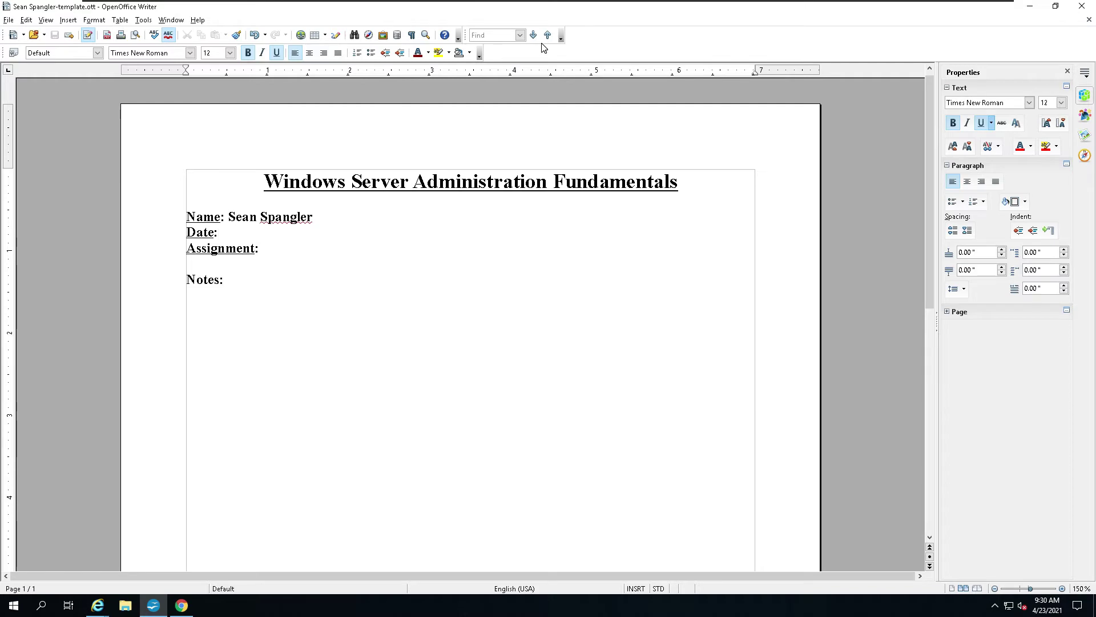
Step: View the Exam 98-365 modules down to Hands on with T-REX, then minimize the browser
mouse_move(1036, 607)
left_click_drag(240, 9, 521, 117)
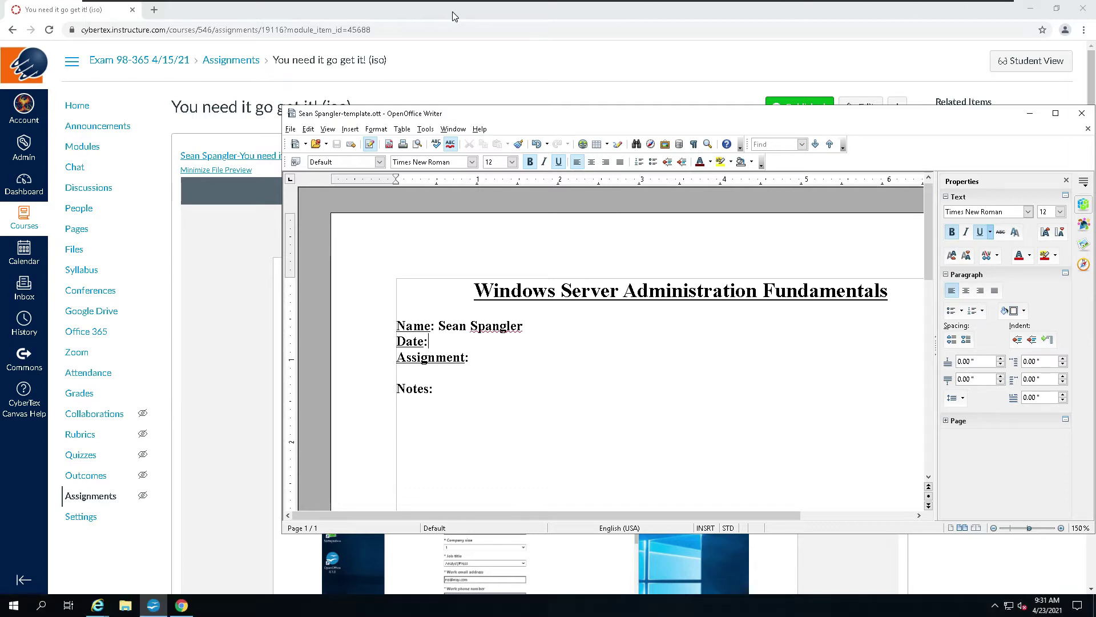
left_click(151, 63)
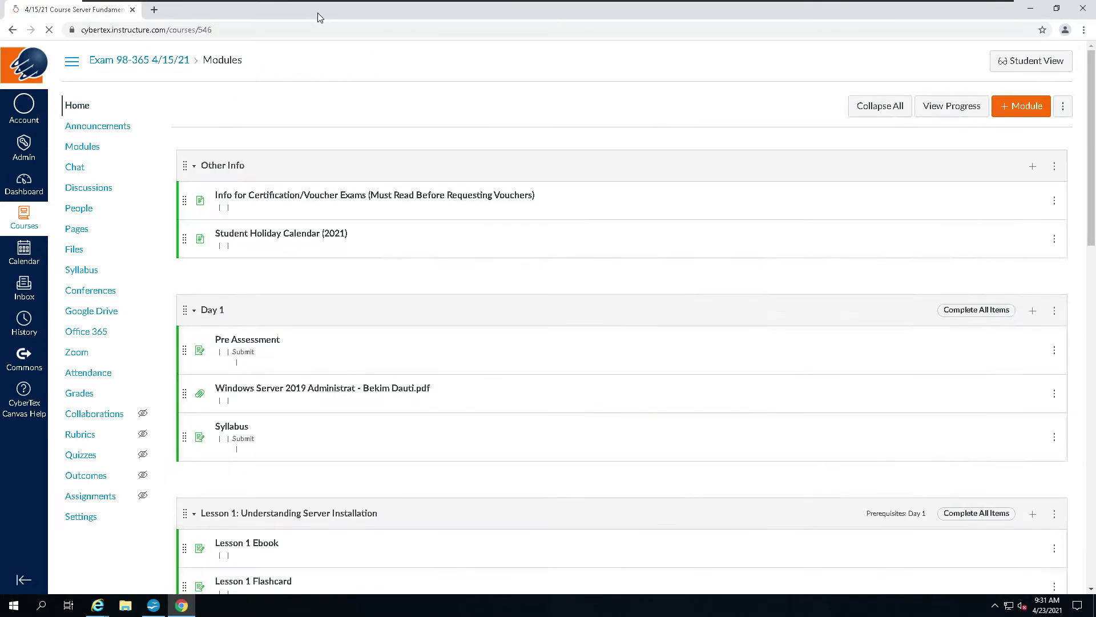
scroll(572, 185, "down", 9)
scroll(571, 185, "down", 20)
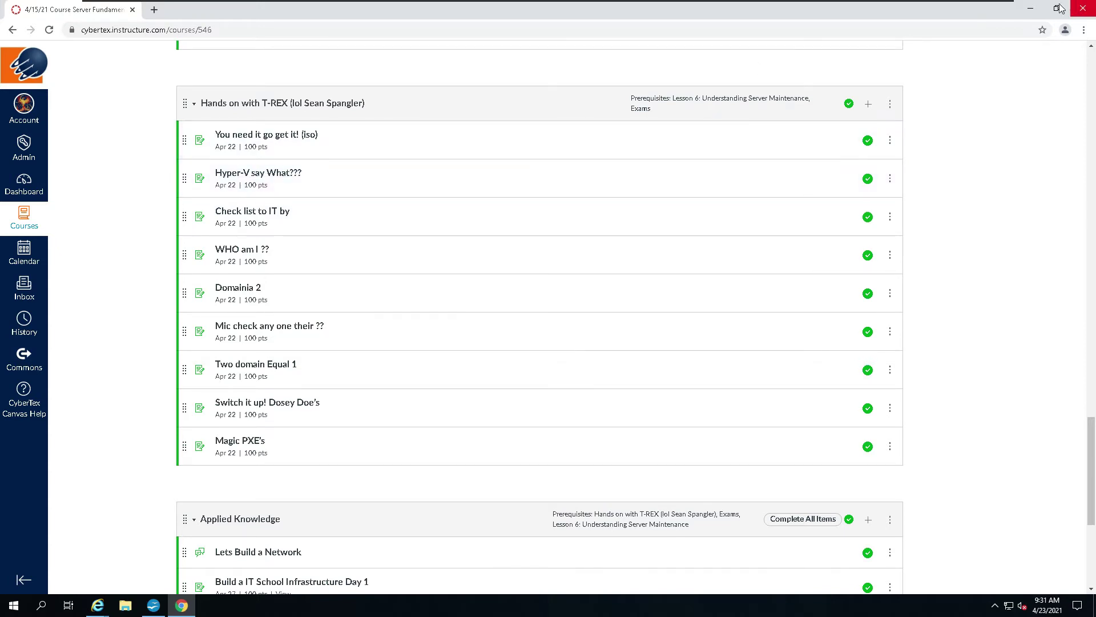
left_click(1031, 8)
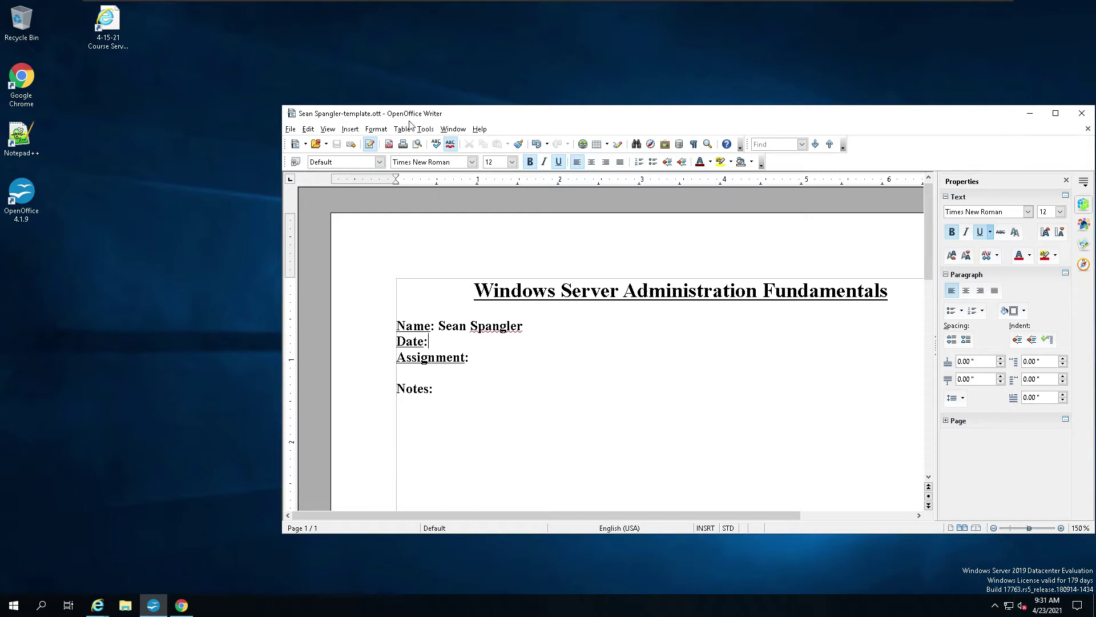
Step: Copy the Windows Server 2019 ISO from the Downloads folder
left_click(126, 608)
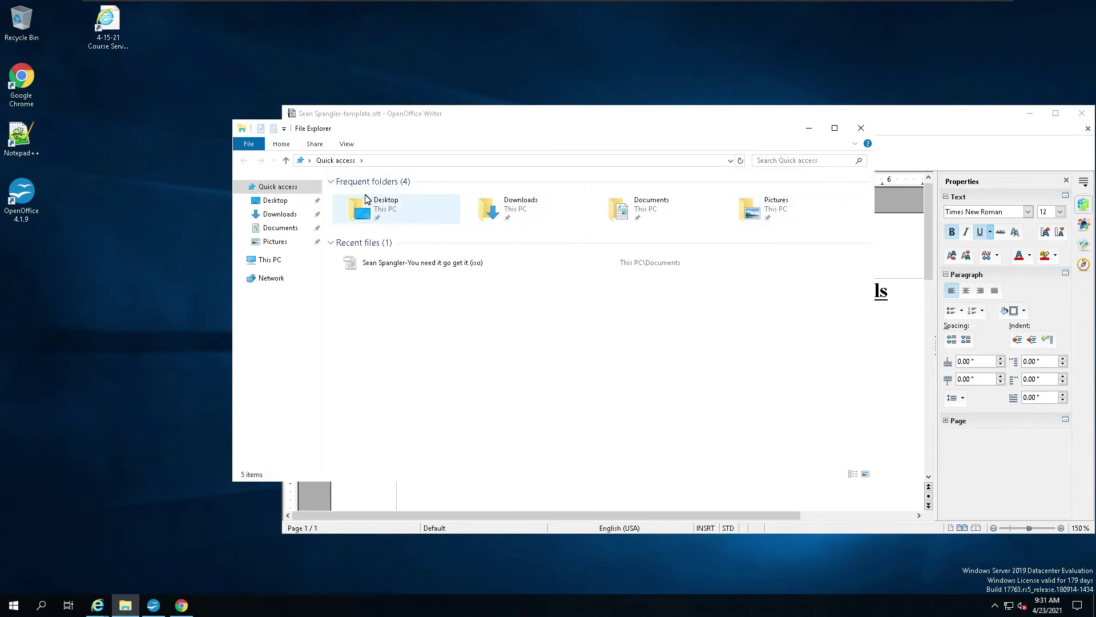
left_click(525, 214)
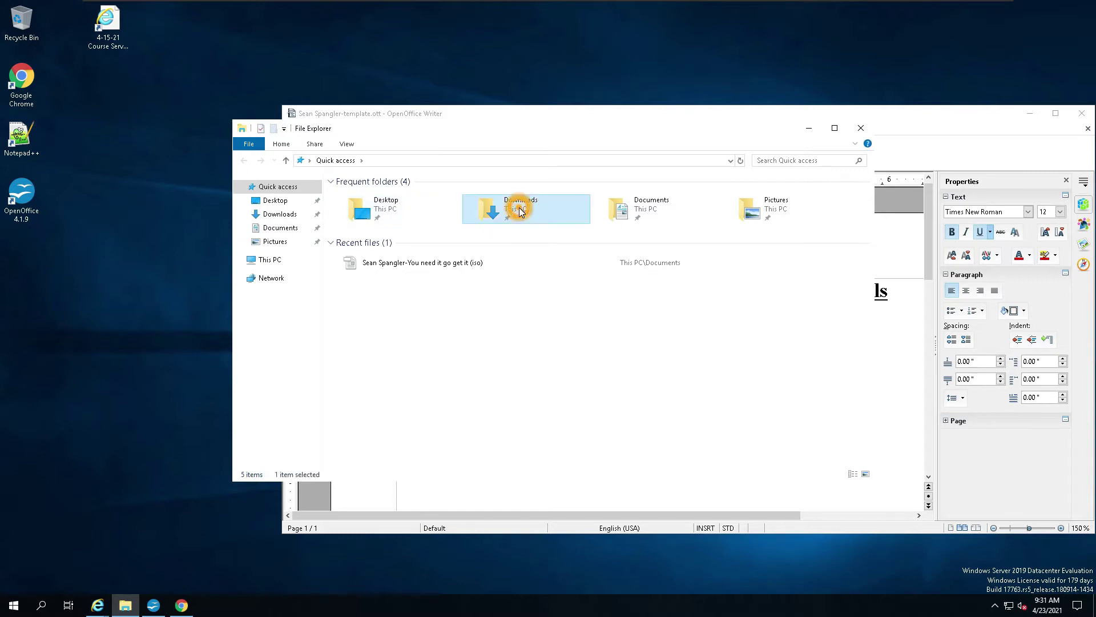
double_click(494, 221)
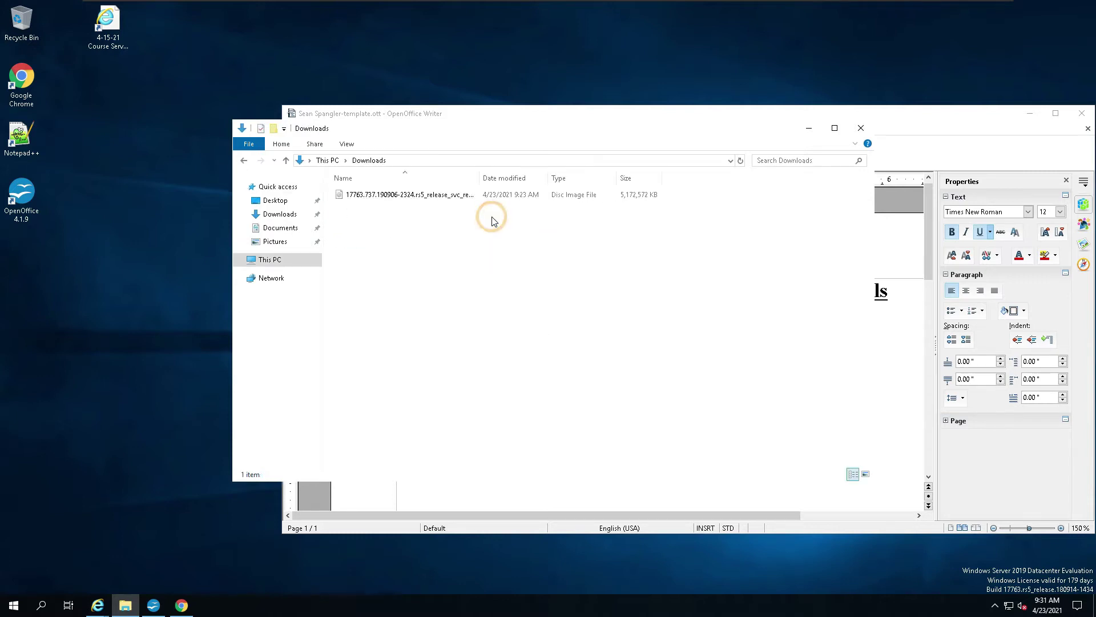
left_click(391, 199)
right_click(390, 199)
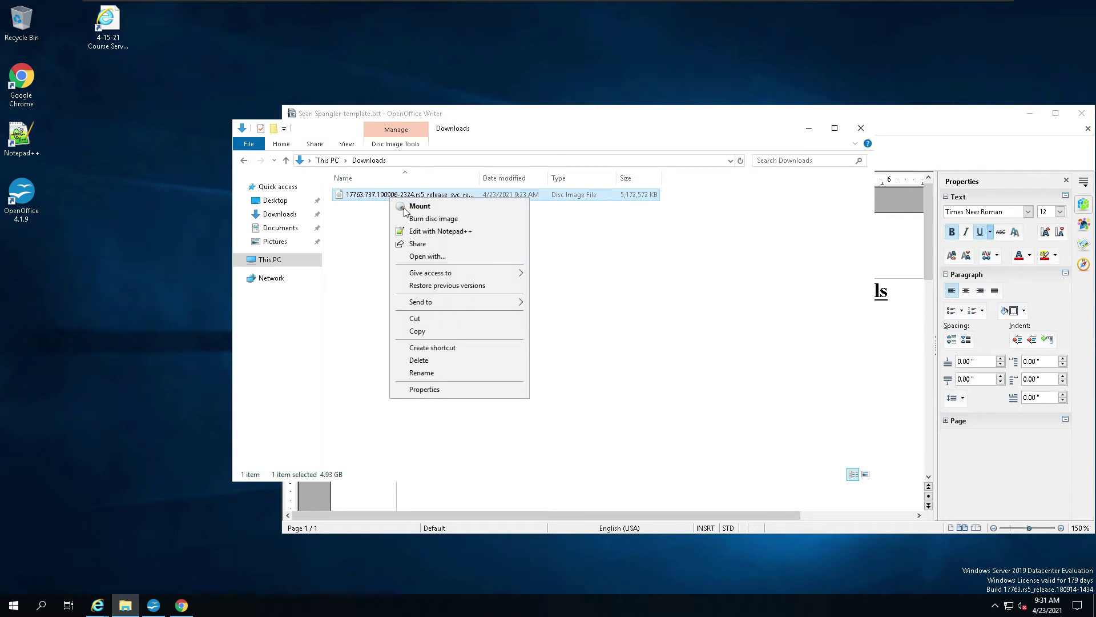
left_click(423, 331)
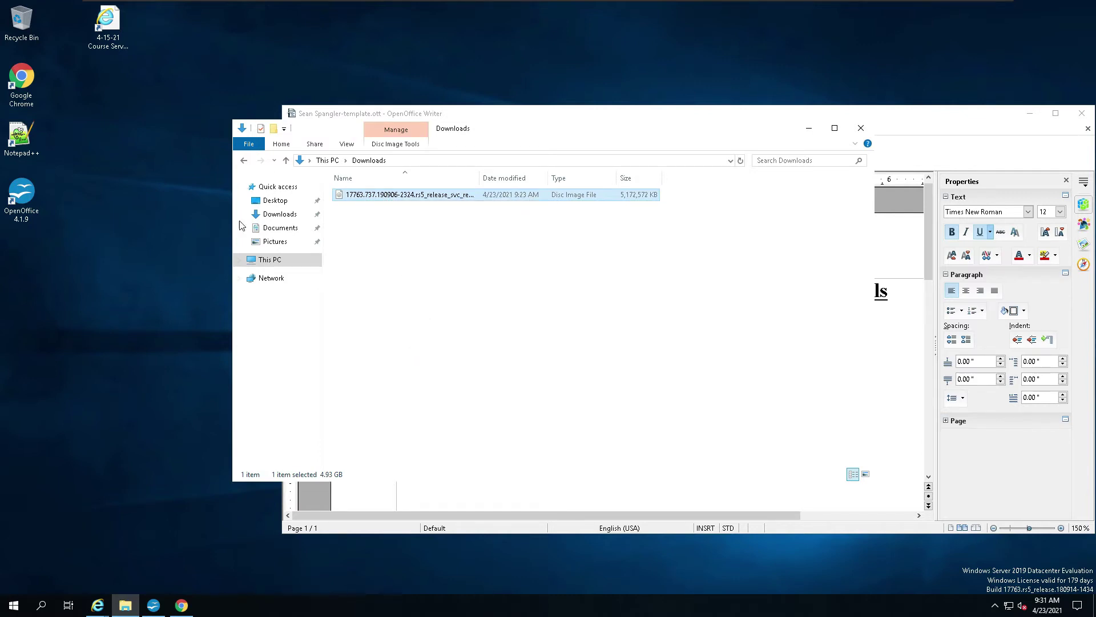
Step: Paste the ISO into C:\Users\Public\Public Downloads
left_click(270, 258)
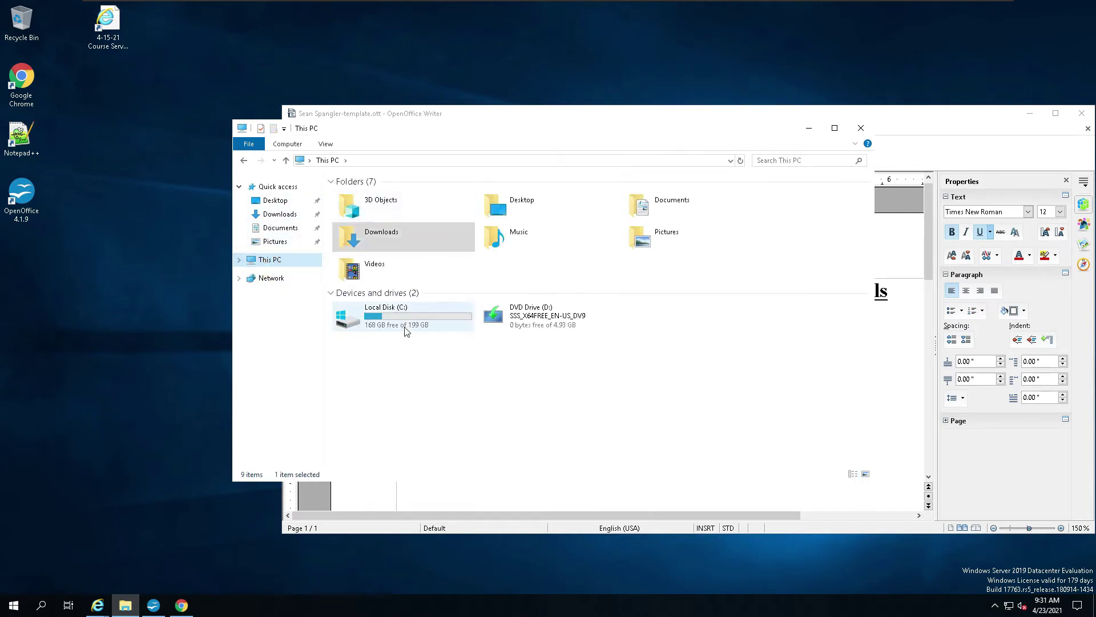
left_click(412, 310)
double_click(412, 310)
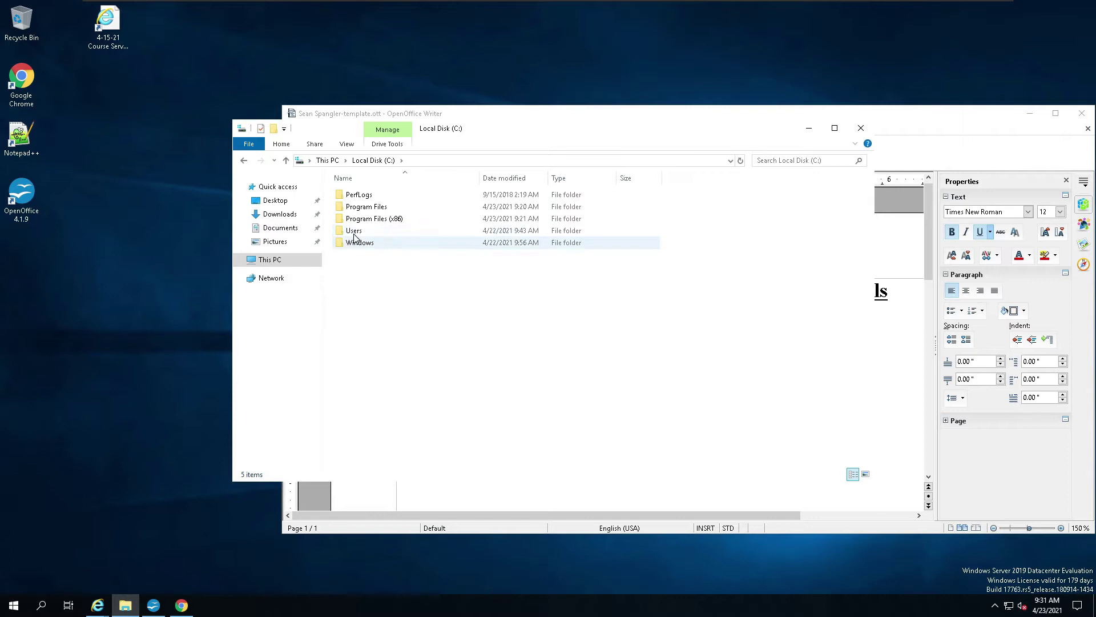
double_click(370, 234)
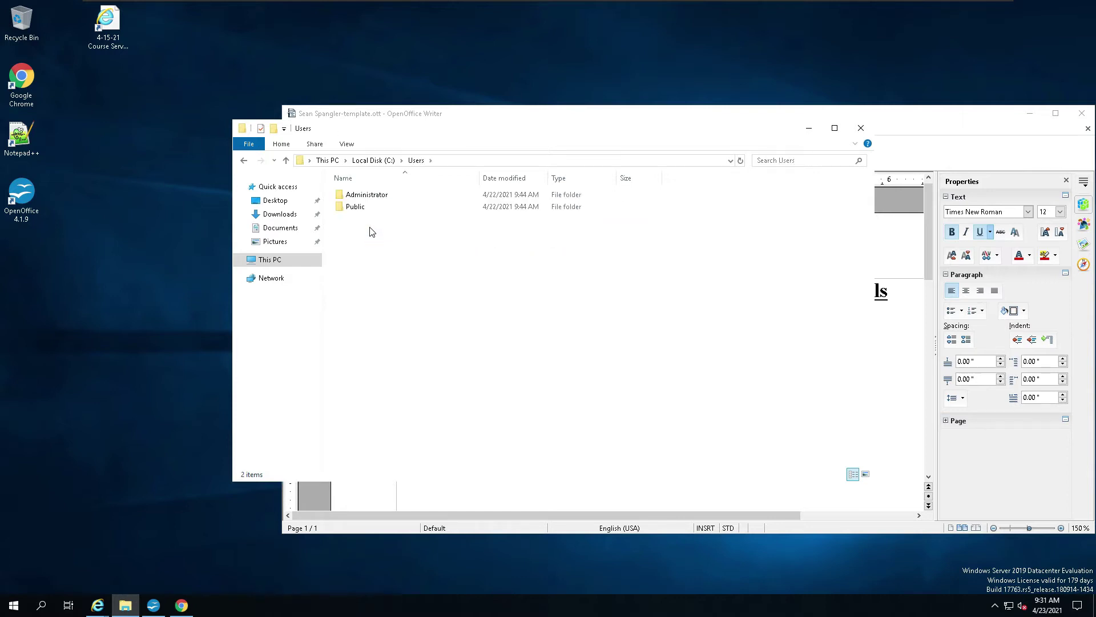
double_click(355, 208)
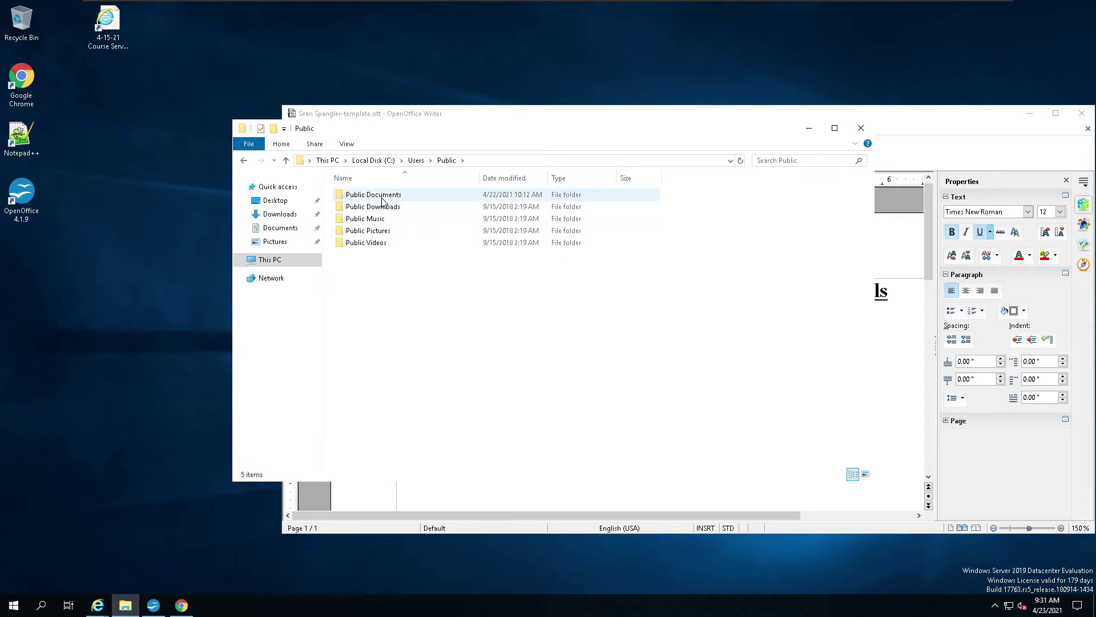
left_click(380, 209)
double_click(380, 209)
right_click(447, 251)
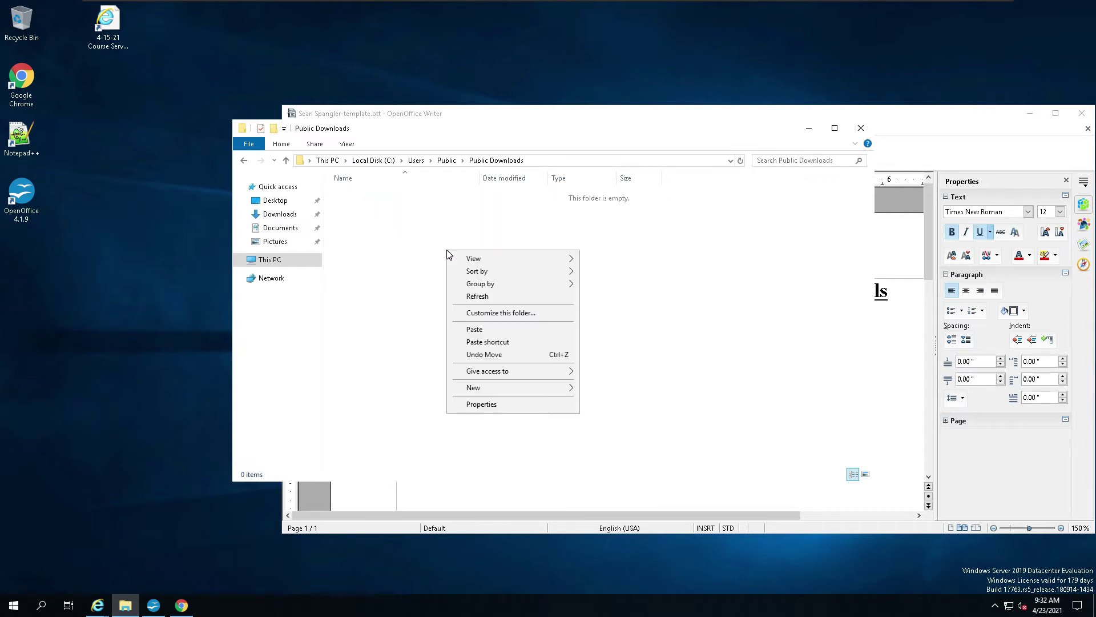
left_click(489, 329)
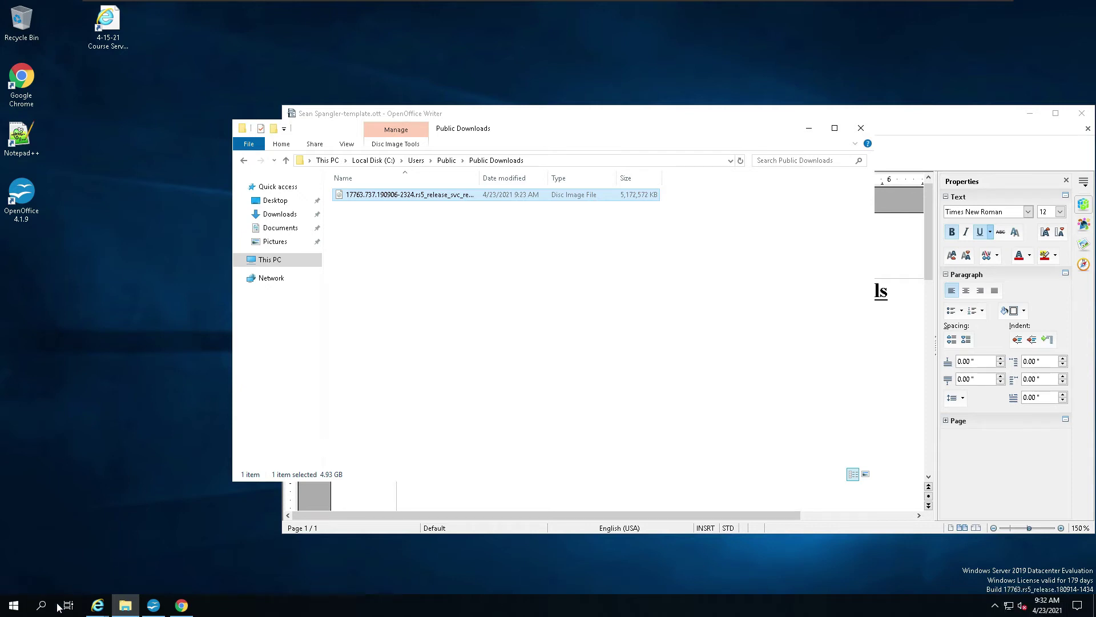
left_click(14, 605)
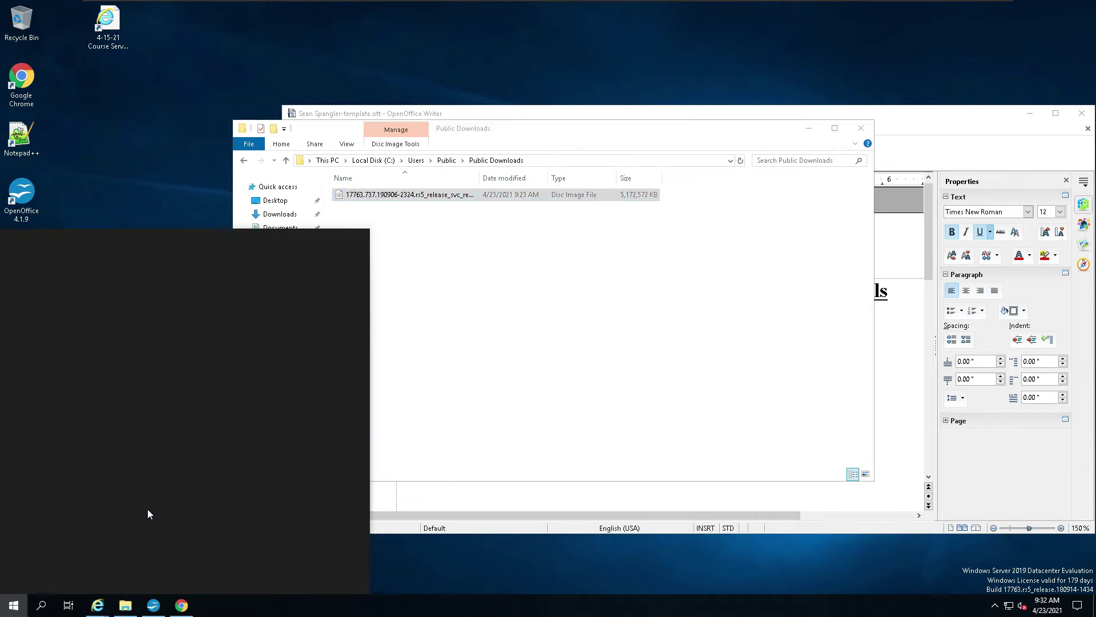
left_click(147, 510)
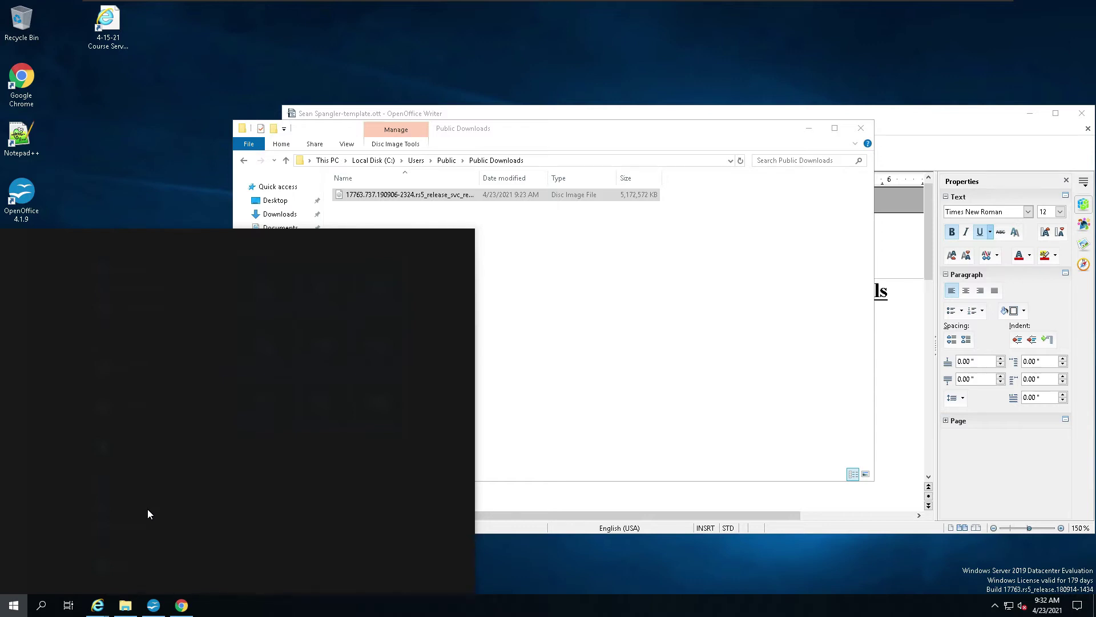
type("\\\\")
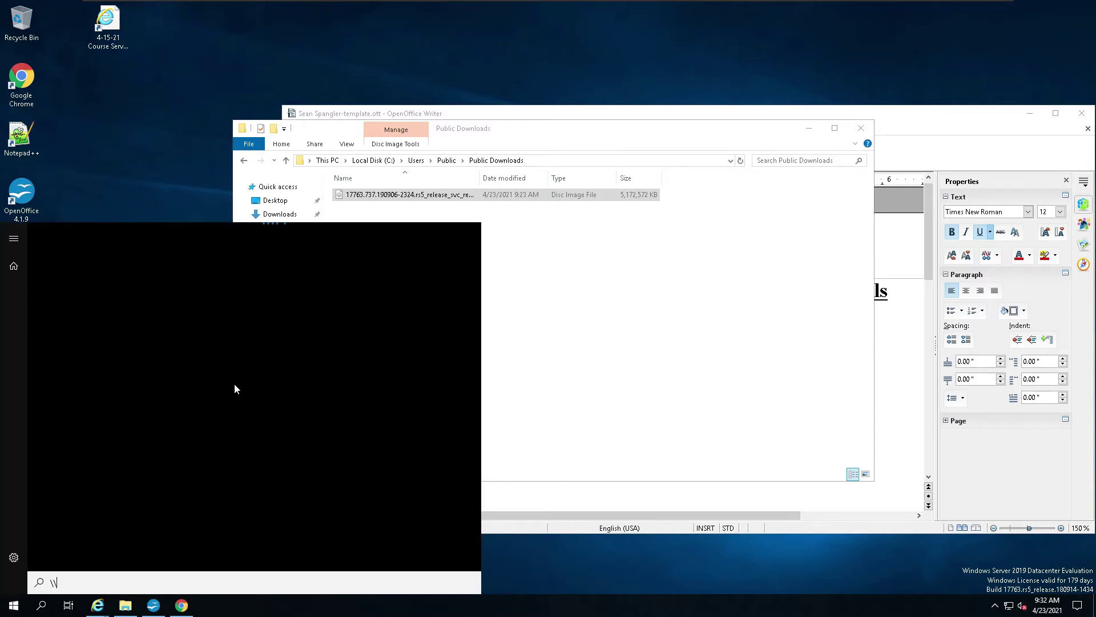
type("techhousex3")
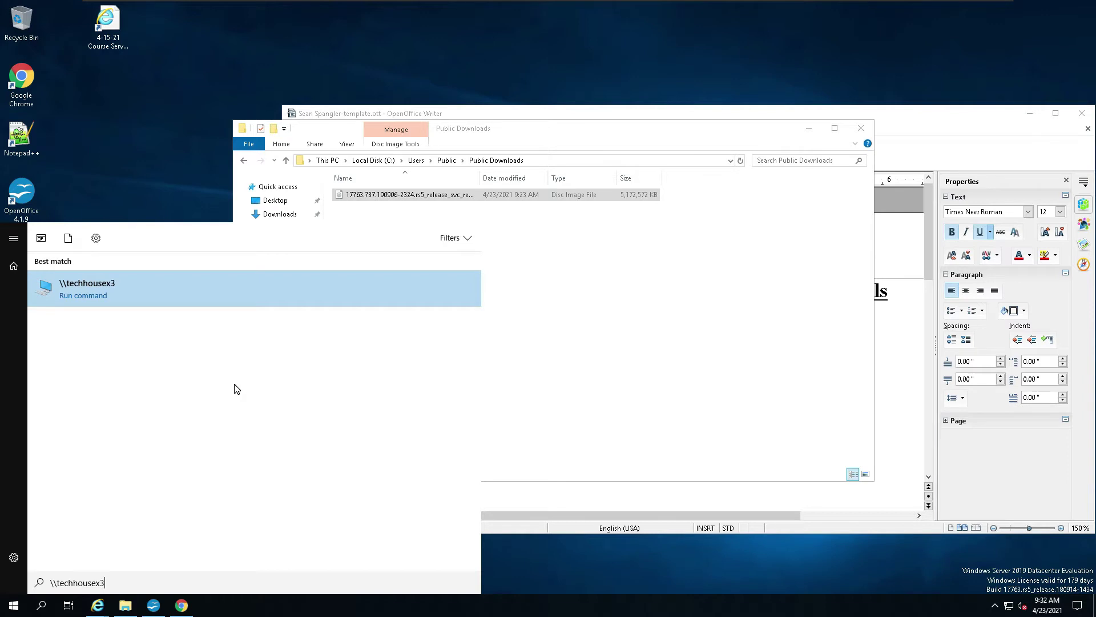
left_click(47, 291)
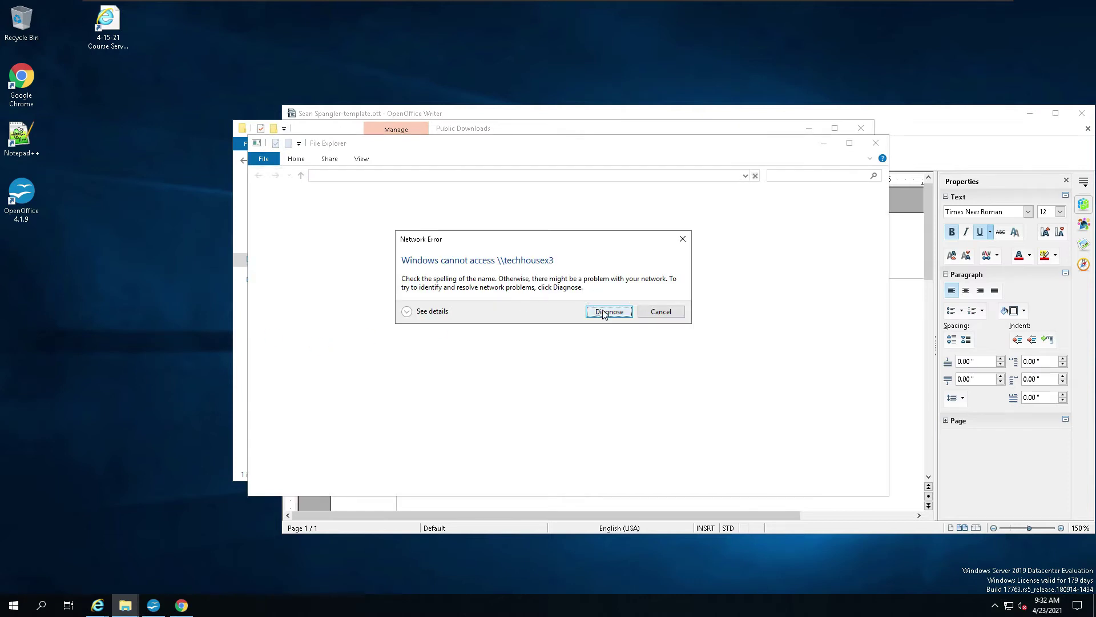
left_click(656, 312)
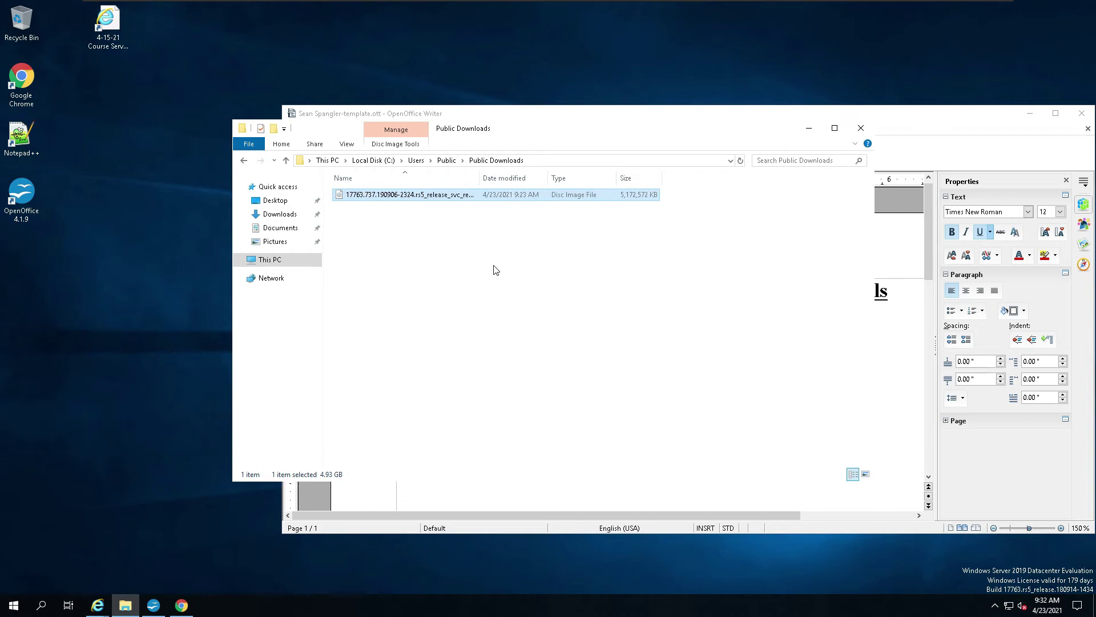
Step: Turn on network discovery in the Network view, then open TECHHOUSEX3 and run diagnostics
left_click(281, 529)
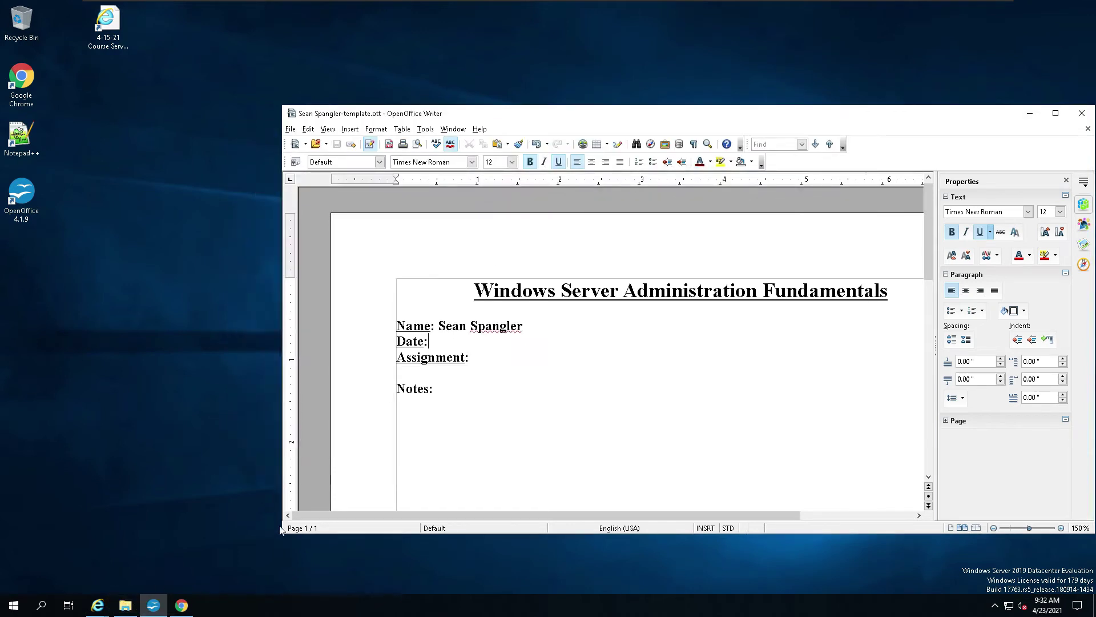
left_click(121, 606)
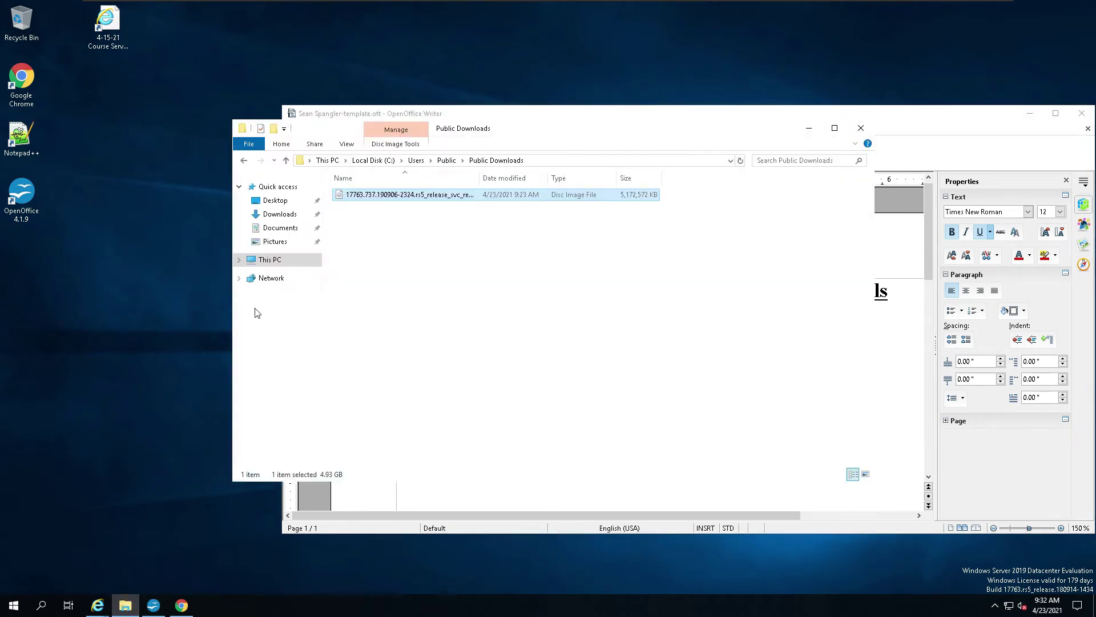
left_click(272, 278)
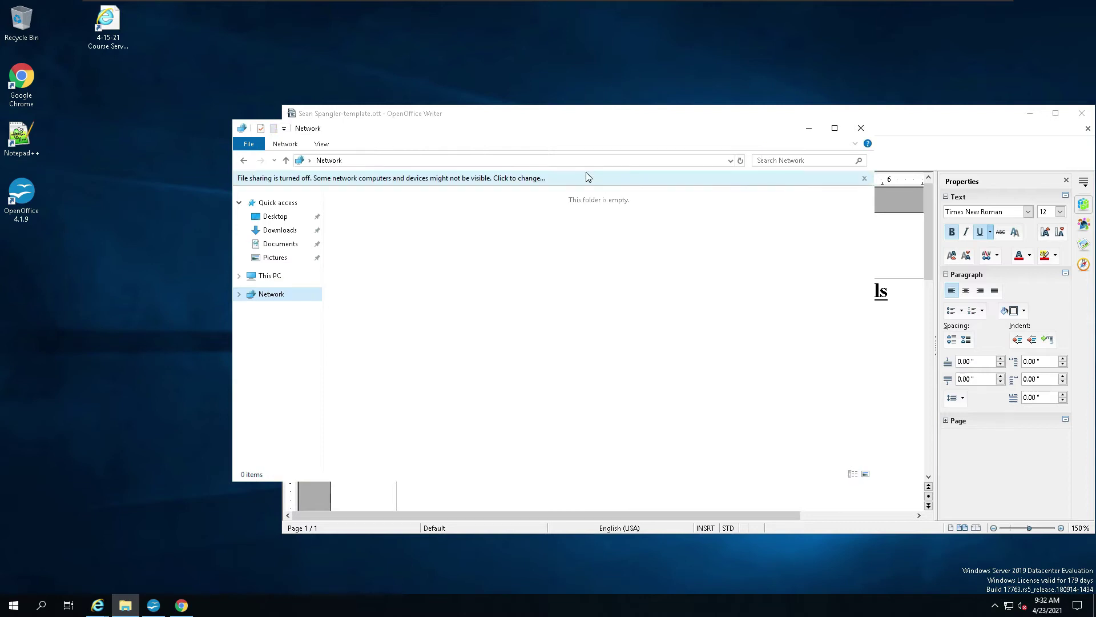
left_click(576, 178)
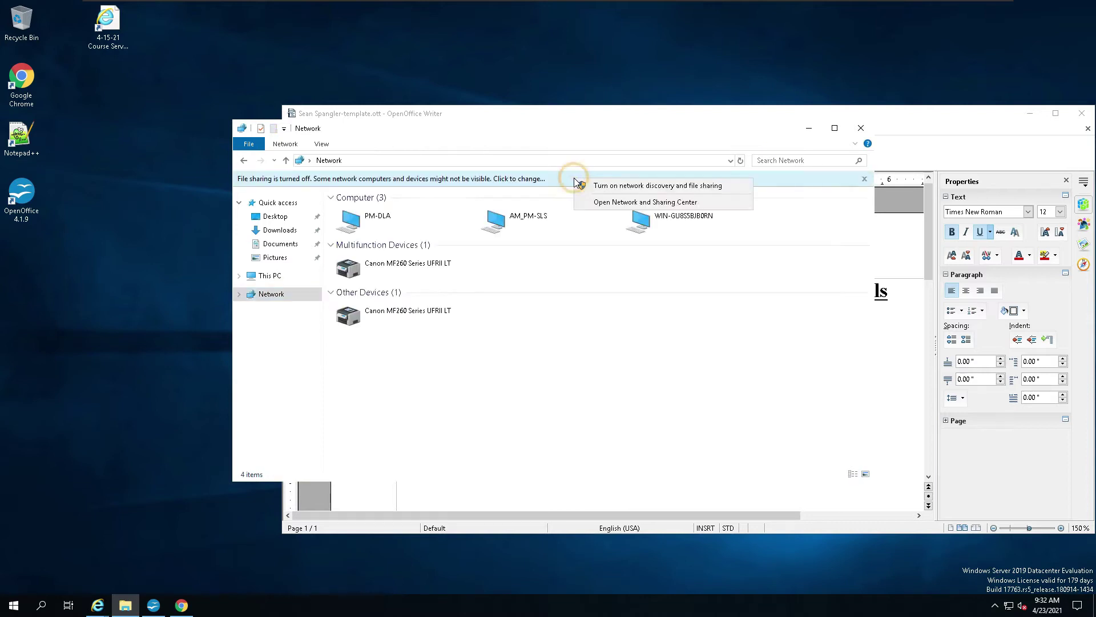
left_click(609, 186)
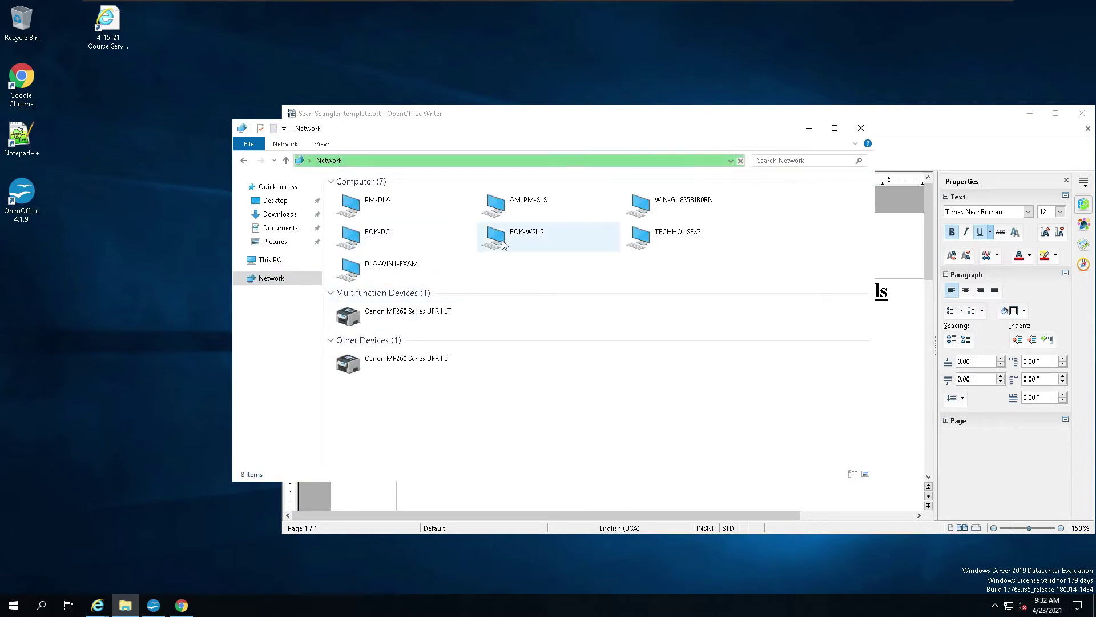
double_click(658, 240)
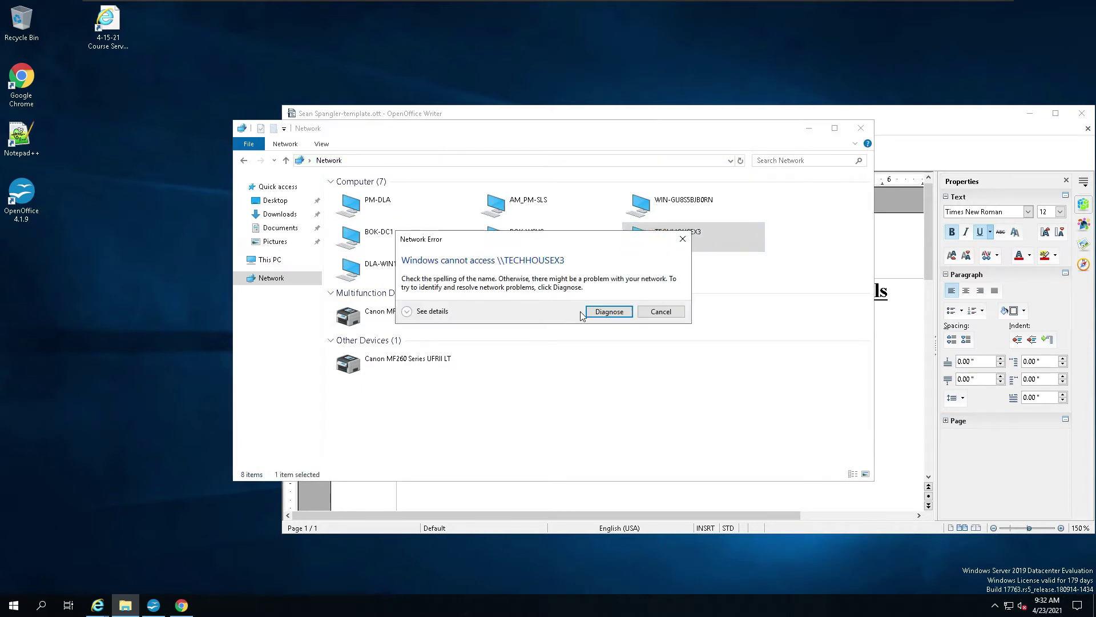
left_click(601, 313)
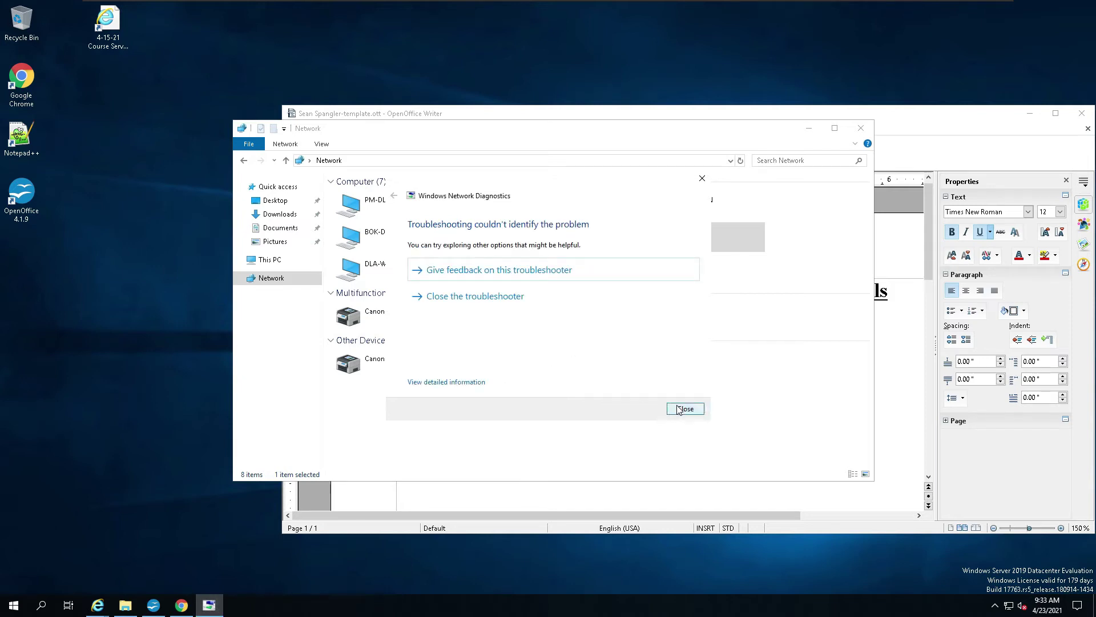
Step: Close the troubleshooter and go to the \\192.168.0.132 share via the address bar
left_click(702, 411)
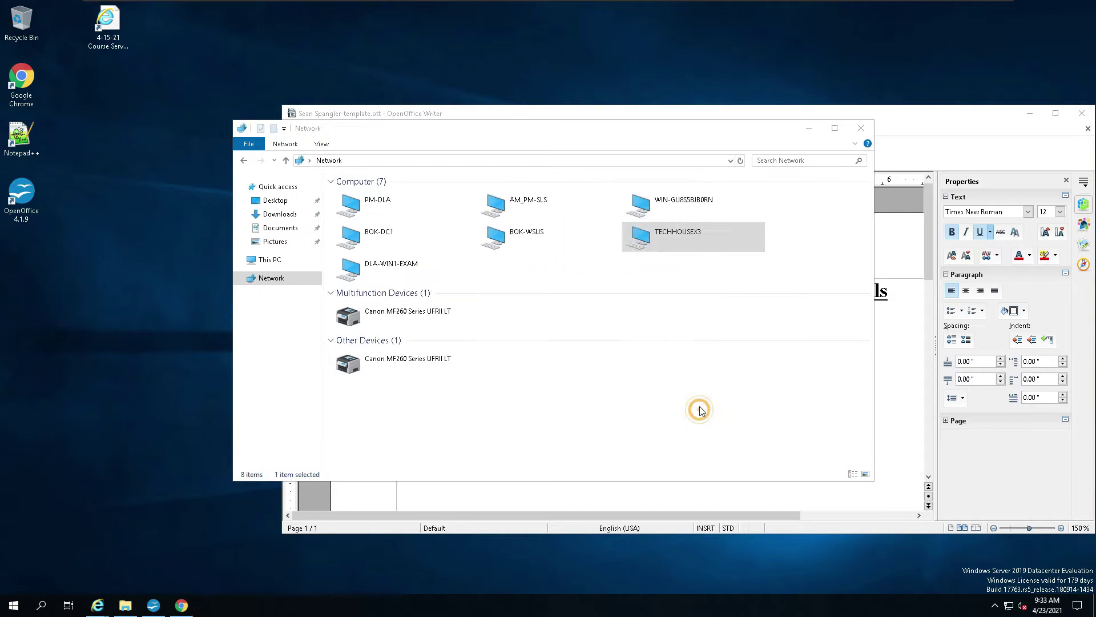
left_click(416, 160)
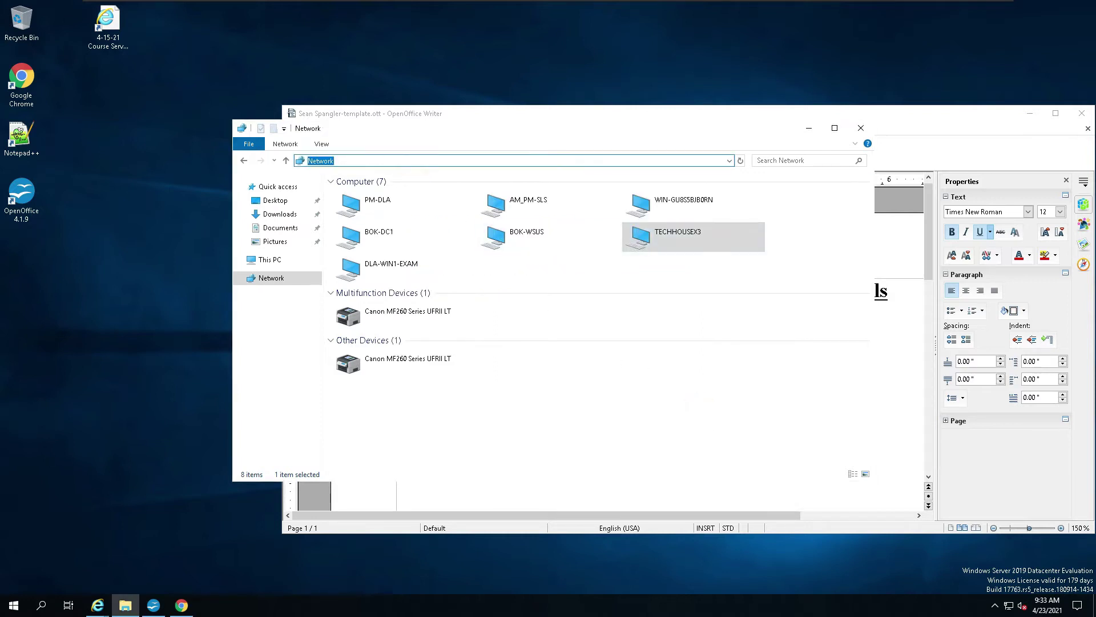
type("\\192.168.0.132")
key("Return")
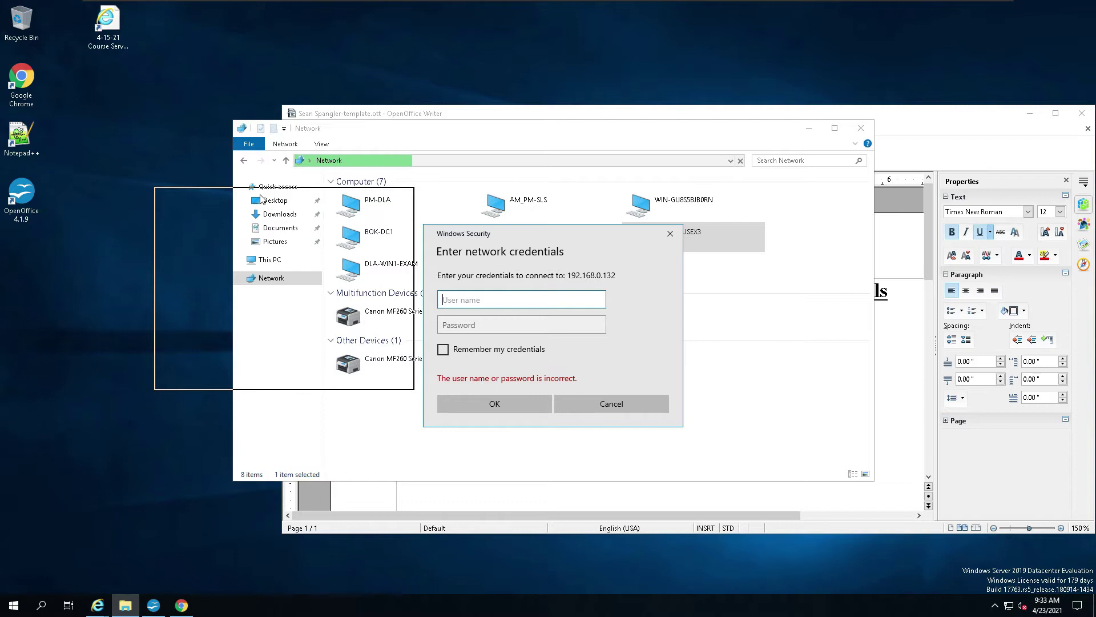
Step: Sign in to the share with its user name and password, remembering the credentials
left_click_drag(261, 197, 354, 101)
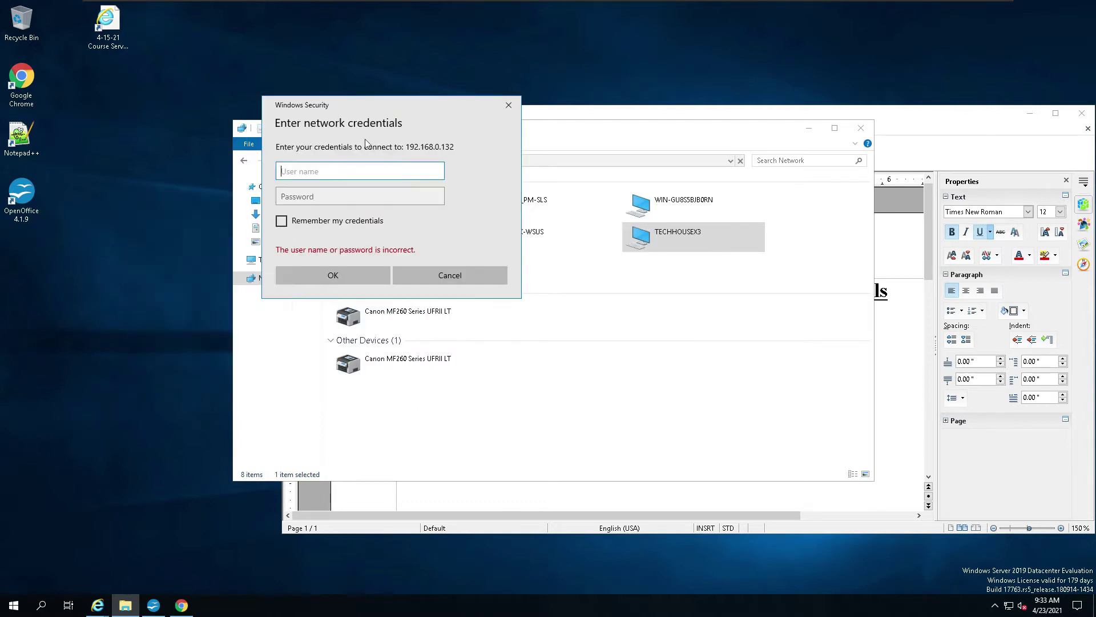
left_click(349, 172)
type("student")
left_click(353, 196)
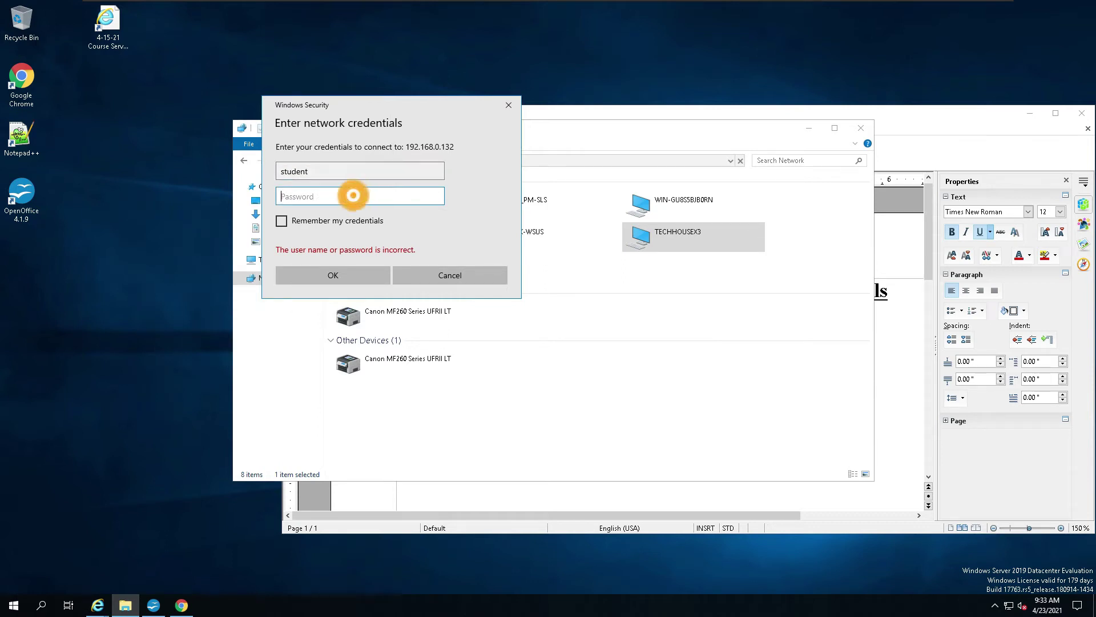
type("•")
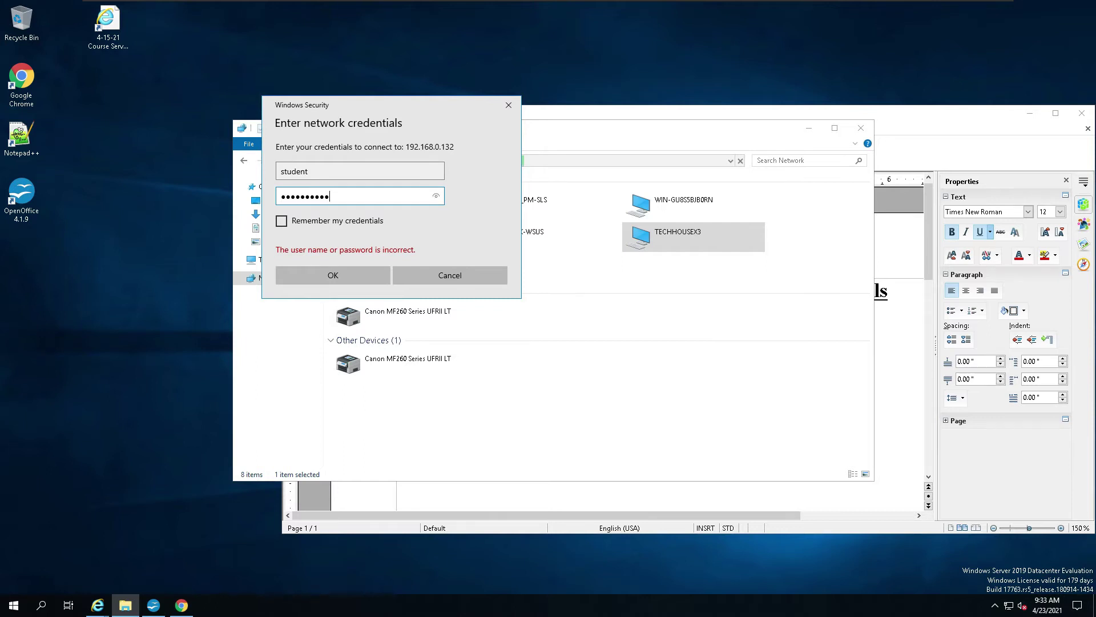
left_click(437, 196)
left_click(282, 221)
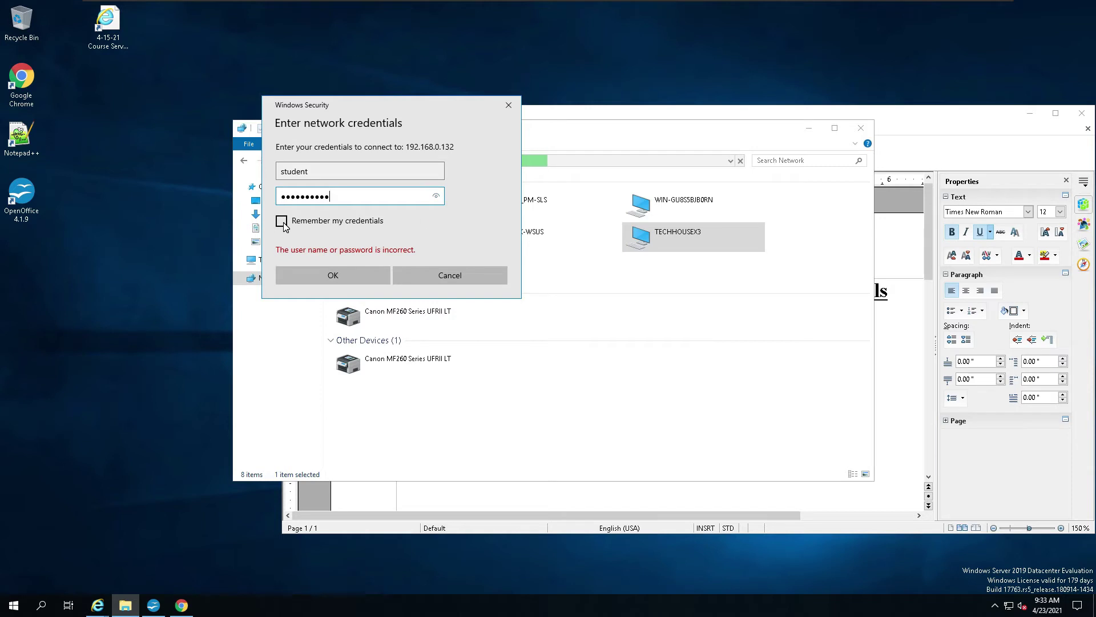
left_click(355, 274)
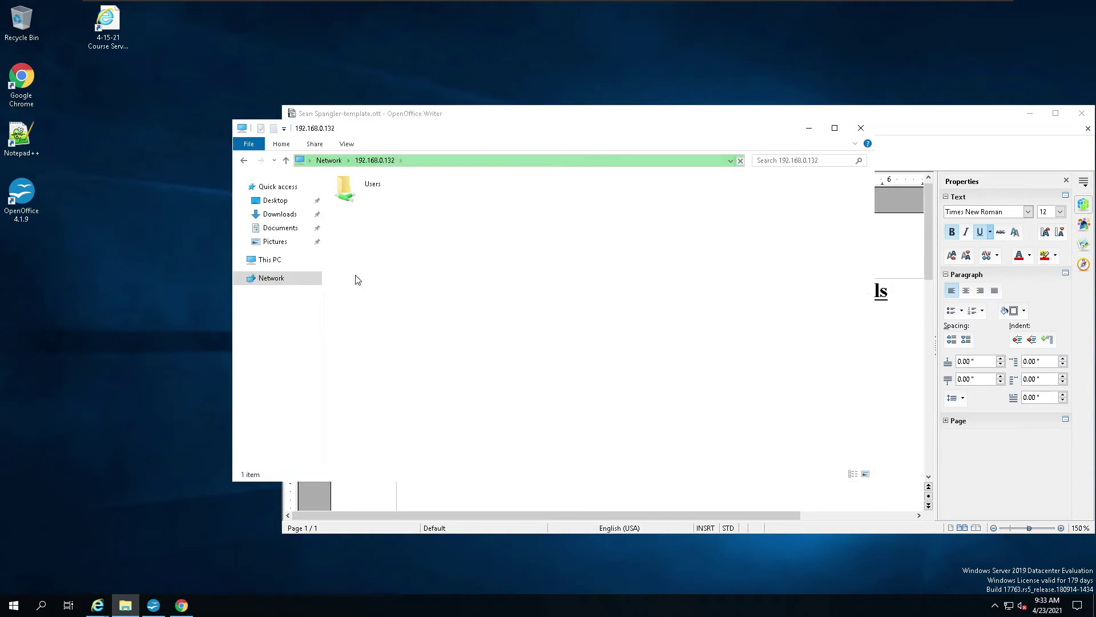
Step: Browse the 192.168.0.132 share through Users > Public > Public Documents into the iso folder
left_click(350, 186)
double_click(352, 187)
left_click(356, 195)
double_click(356, 196)
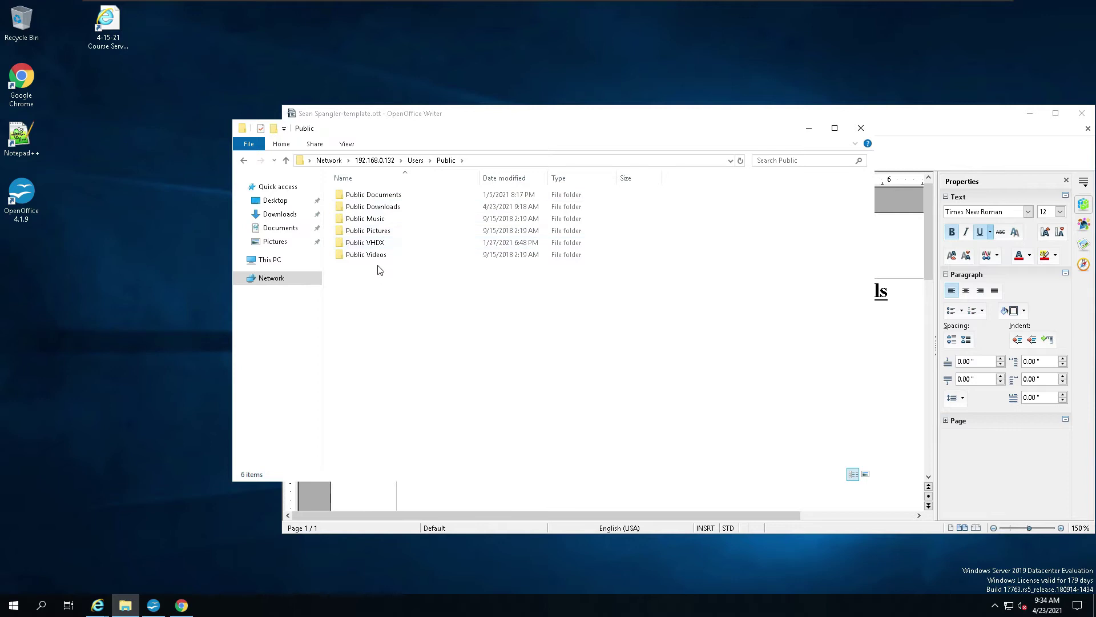
double_click(379, 197)
double_click(377, 197)
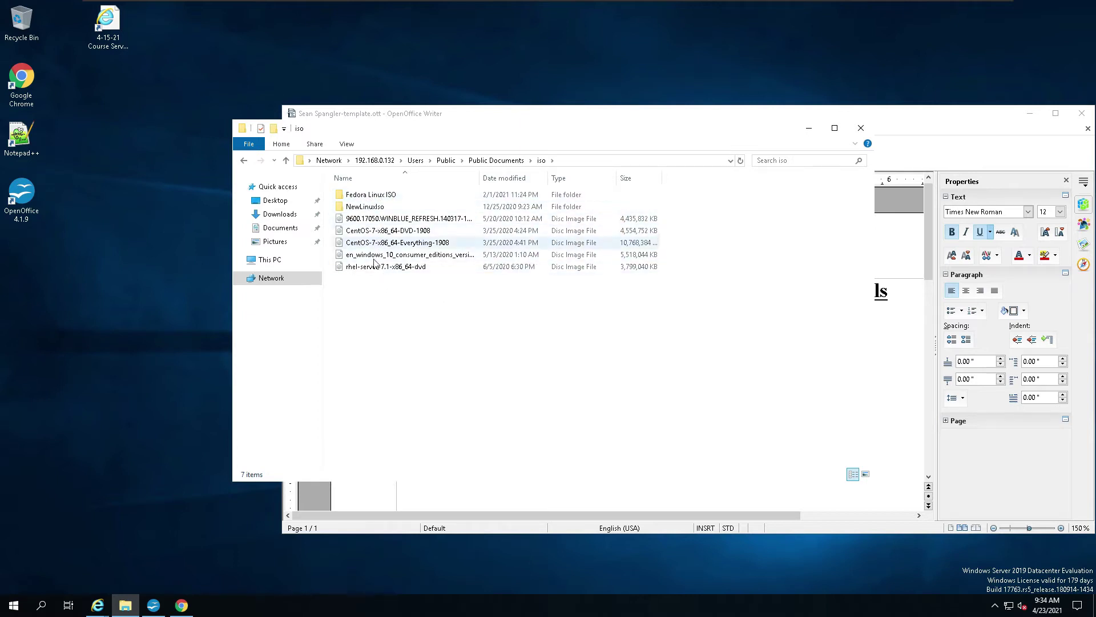
Step: Look inside Public Downloads, then return to Public Documents > iso
left_click(286, 161)
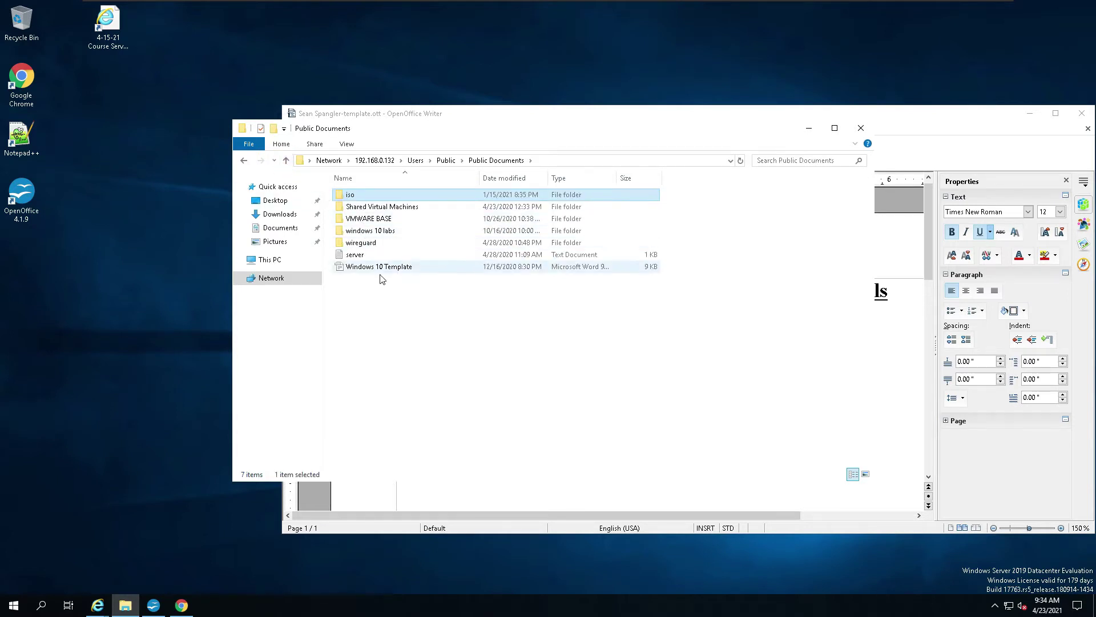
left_click(286, 161)
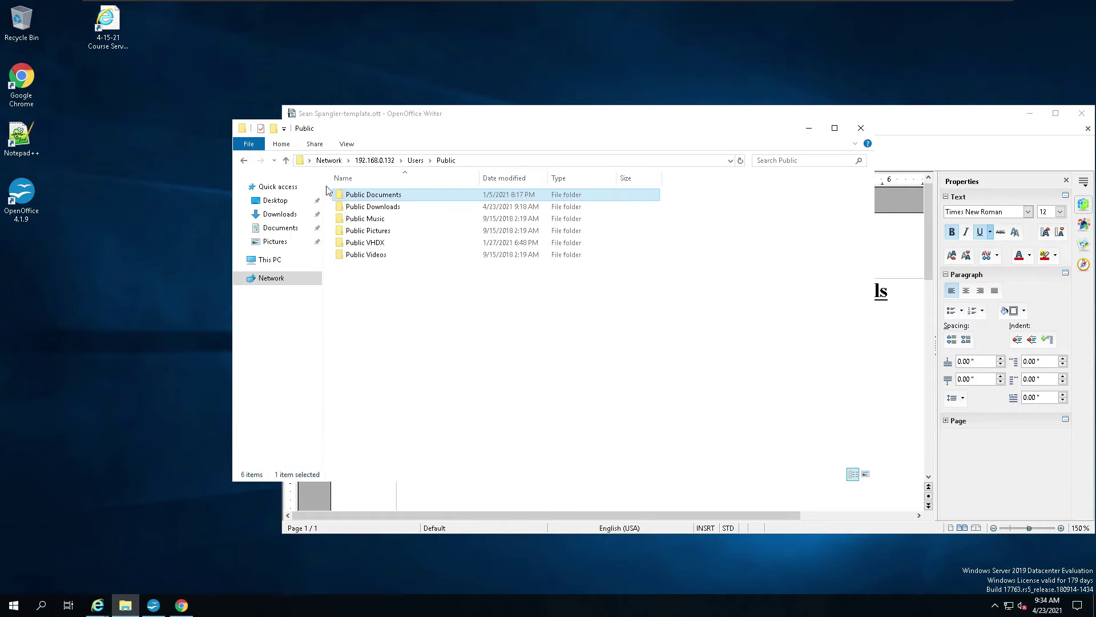
left_click(349, 208)
double_click(349, 208)
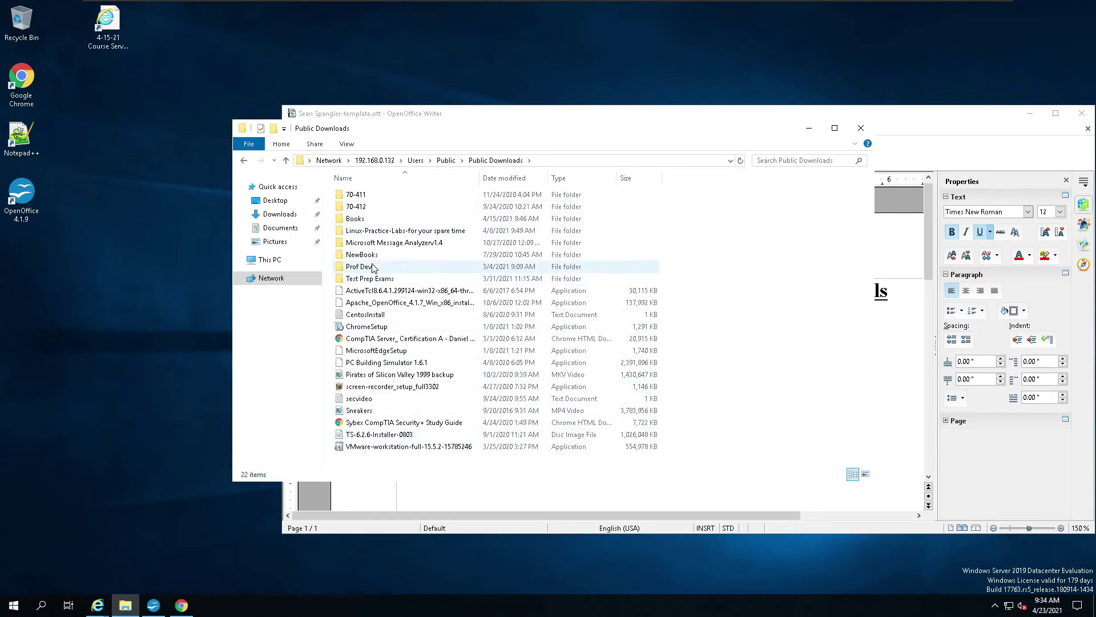
left_click(285, 162)
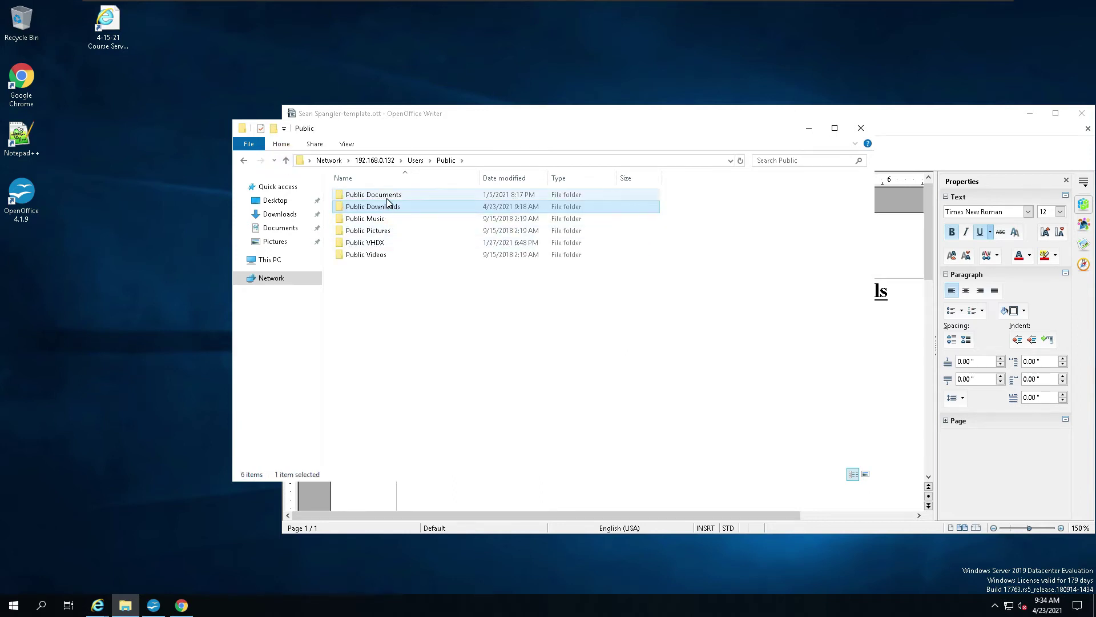
double_click(381, 195)
double_click(352, 195)
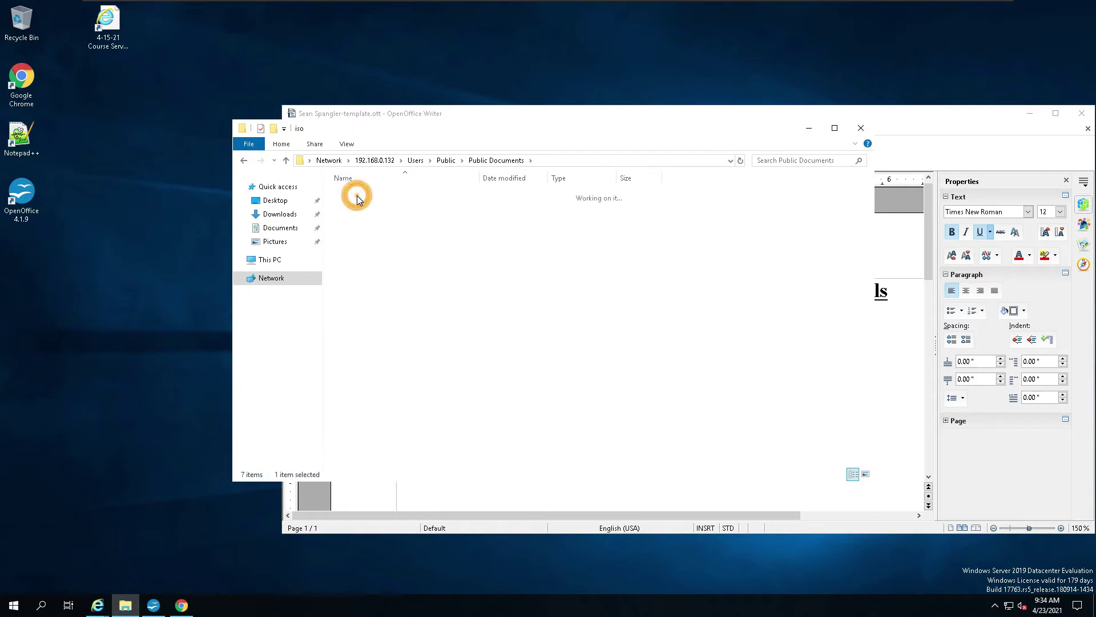
Step: Paste the Windows Server 2019 ISO into iso and move the detailed copy progress window aside
right_click(372, 294)
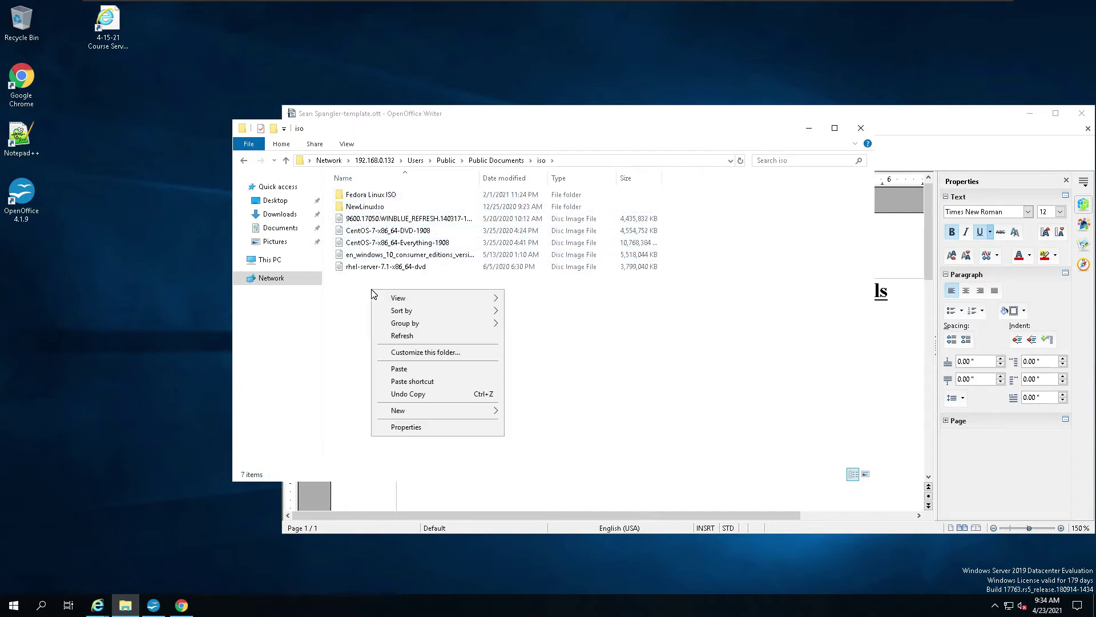
left_click(415, 368)
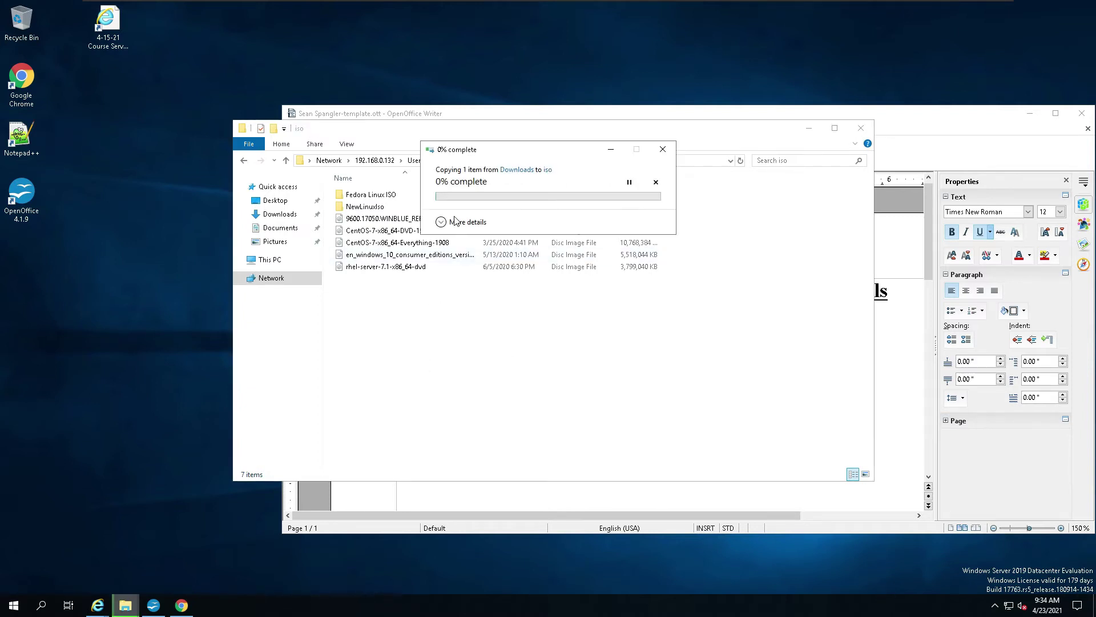
left_click(443, 222)
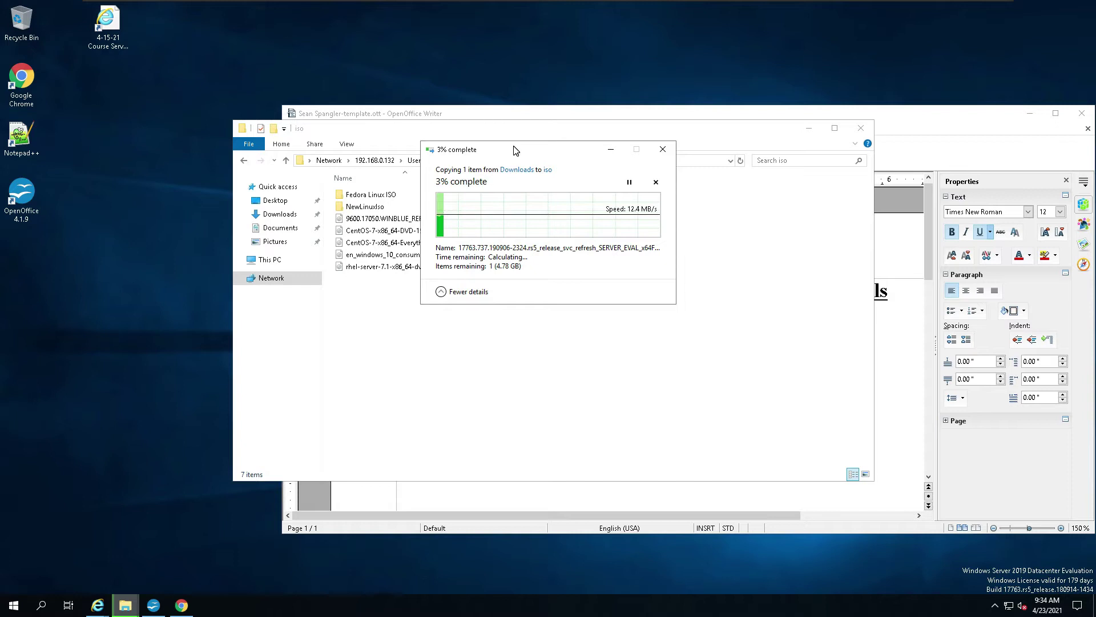
left_click_drag(514, 150, 456, 204)
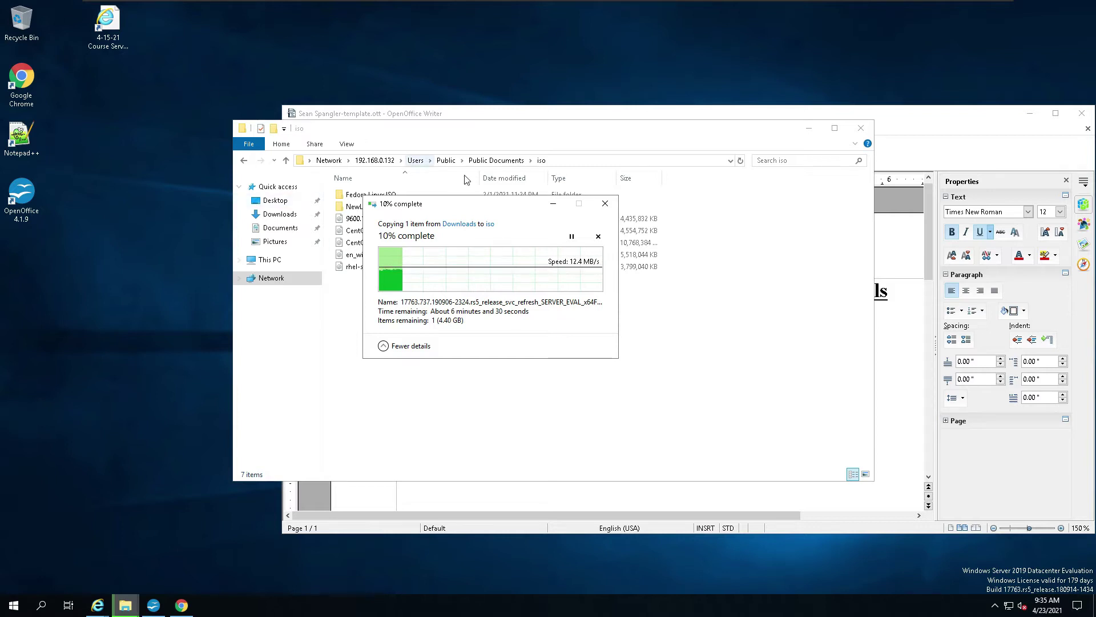
left_click(481, 204)
left_click_drag(481, 203, 195, 73)
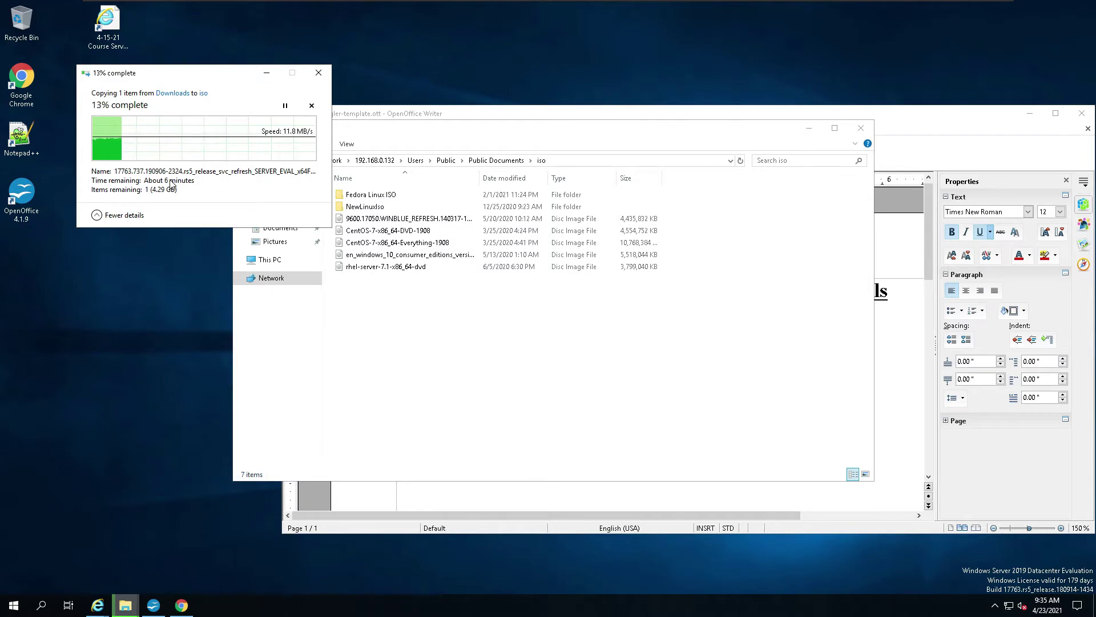
left_click(937, 115)
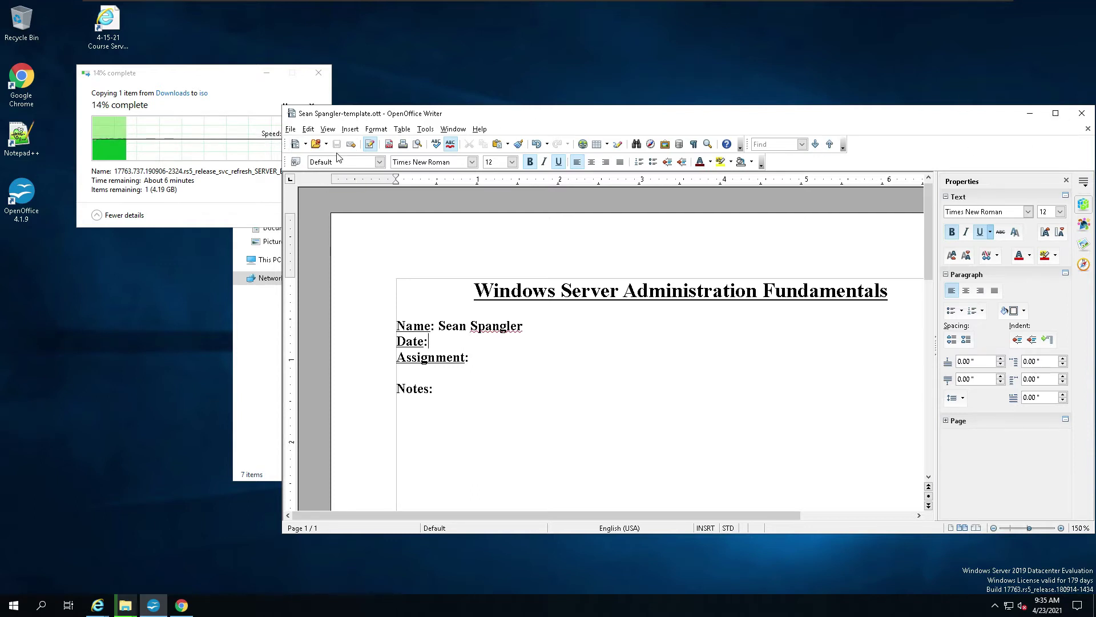
Step: Close Writer and open the assignment template from Recent files in a new File Explorer window
left_click(1081, 114)
left_click_drag(553, 129, 631, 123)
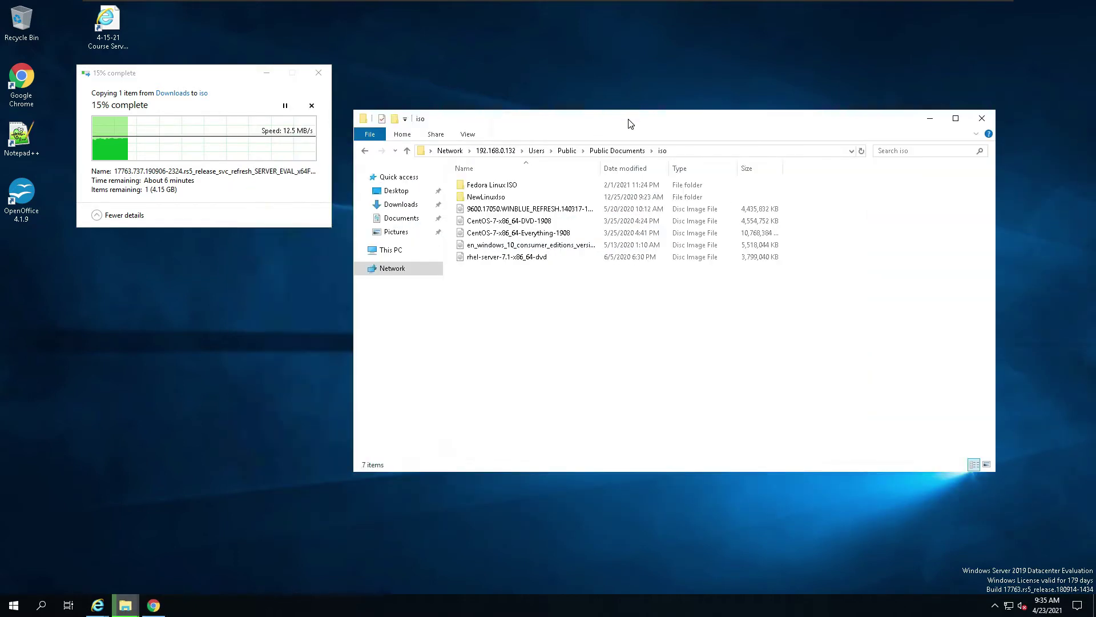
right_click(126, 599)
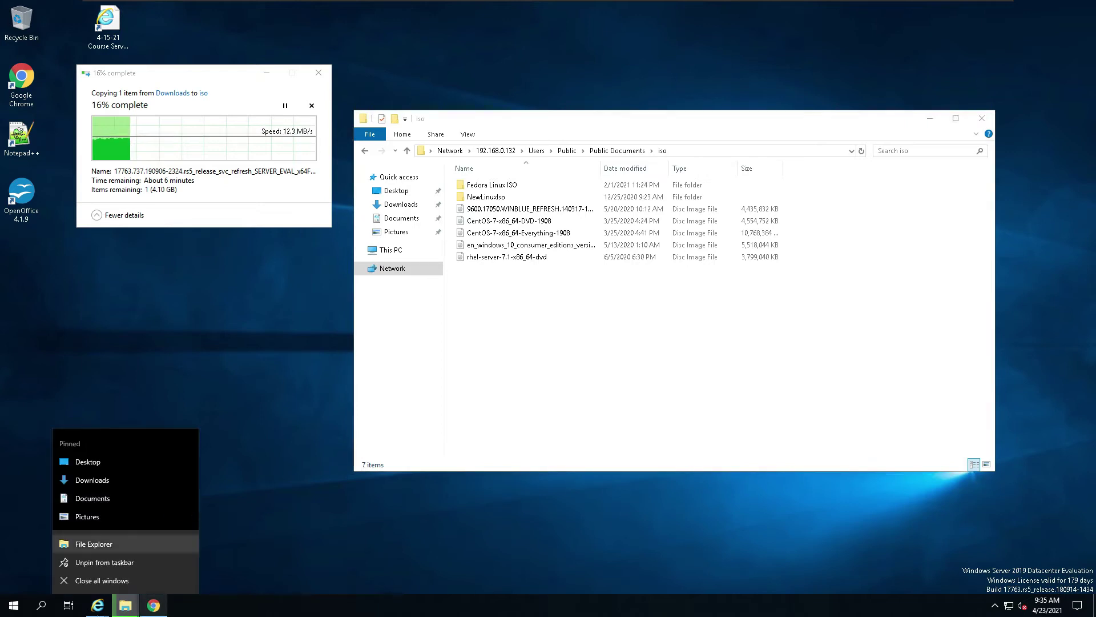
left_click(118, 611)
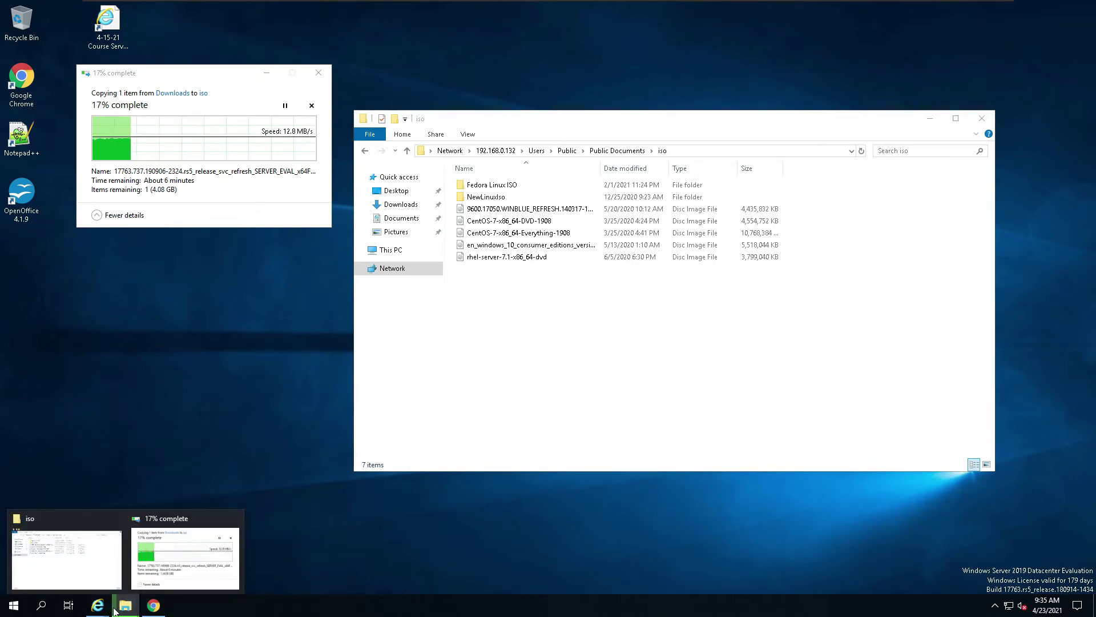
right_click(125, 609)
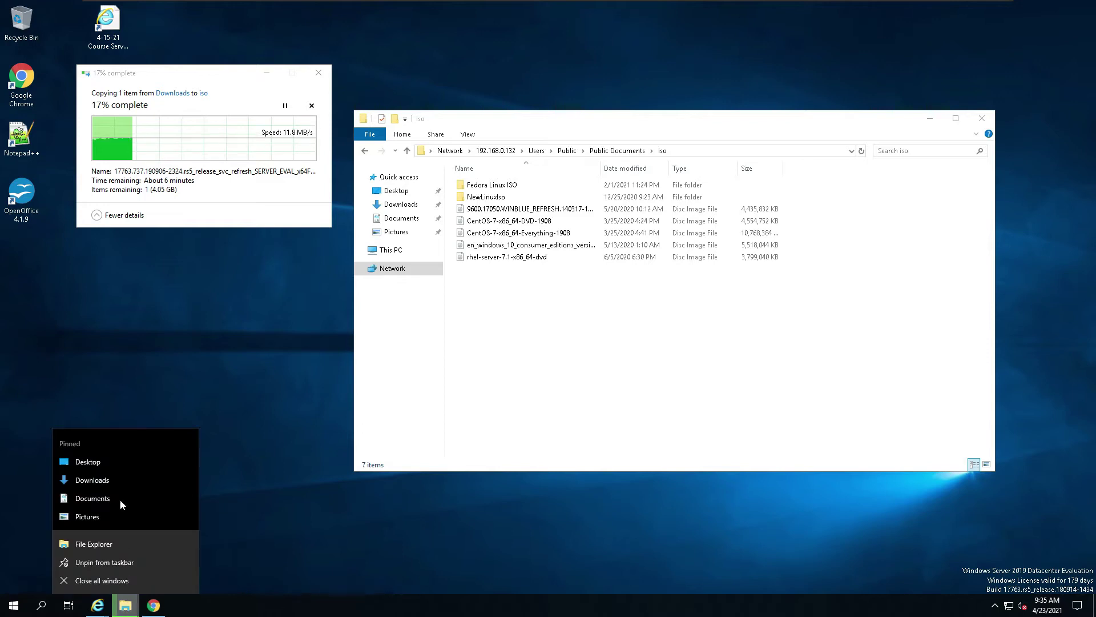
left_click(108, 546)
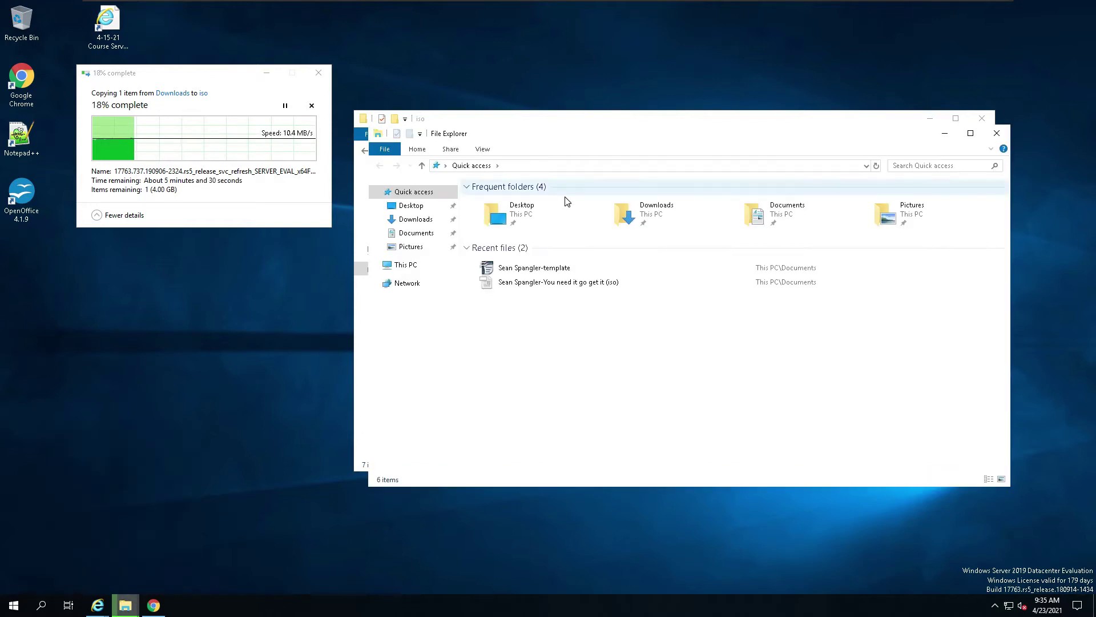
left_click(538, 268)
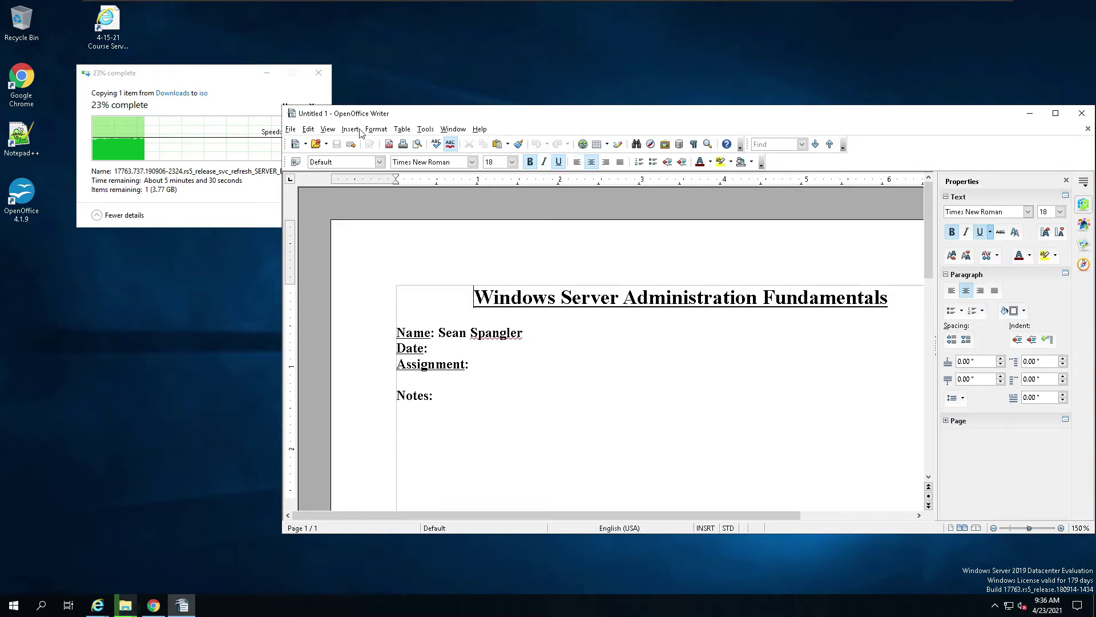
Step: In Chrome, open the Hyper-V say What??? assignment and preview its attached .doc
left_click(152, 606)
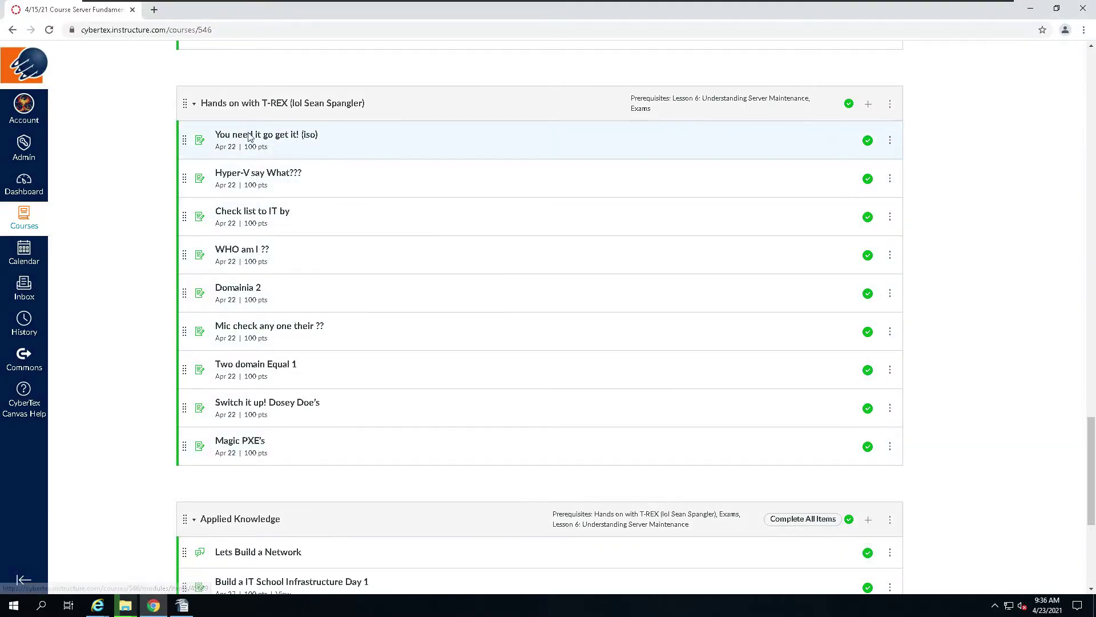
left_click_drag(326, 174, 292, 175)
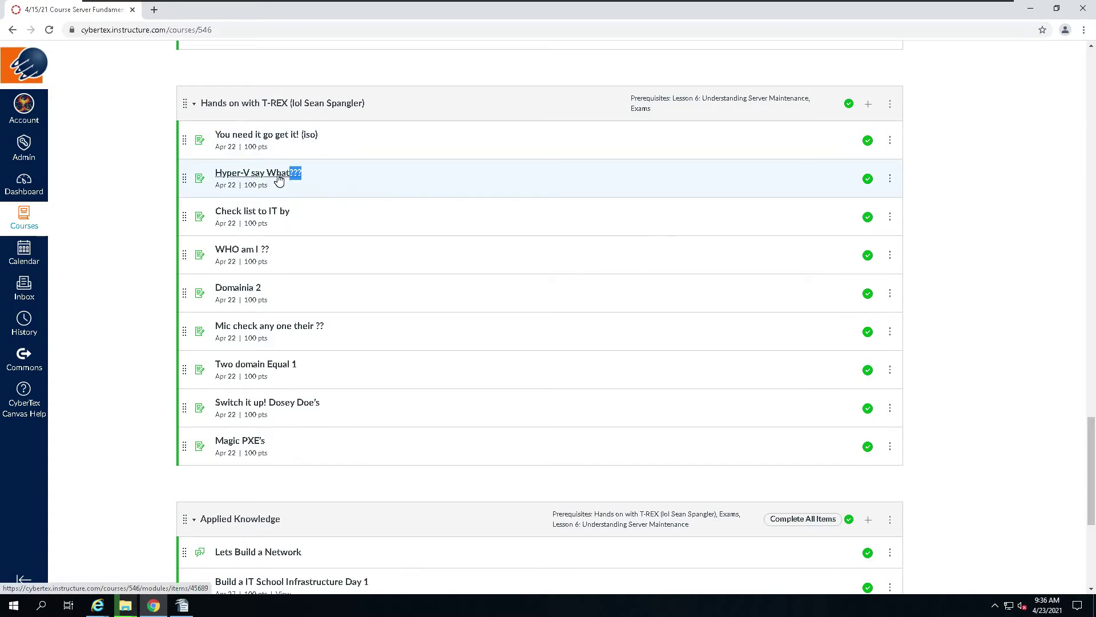
left_click(279, 179)
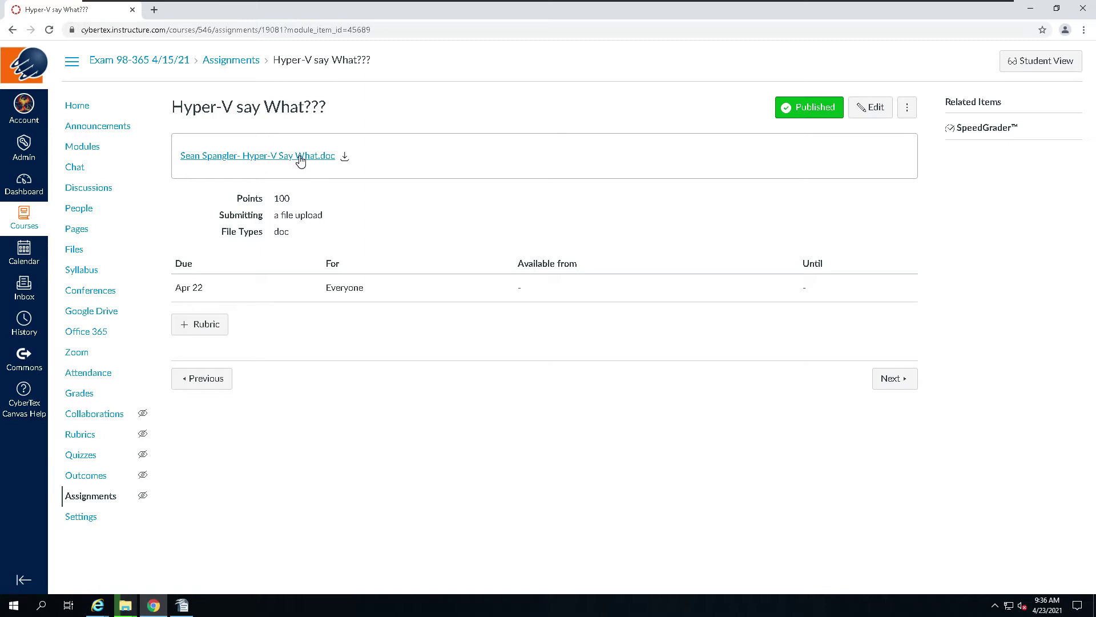
left_click(299, 158)
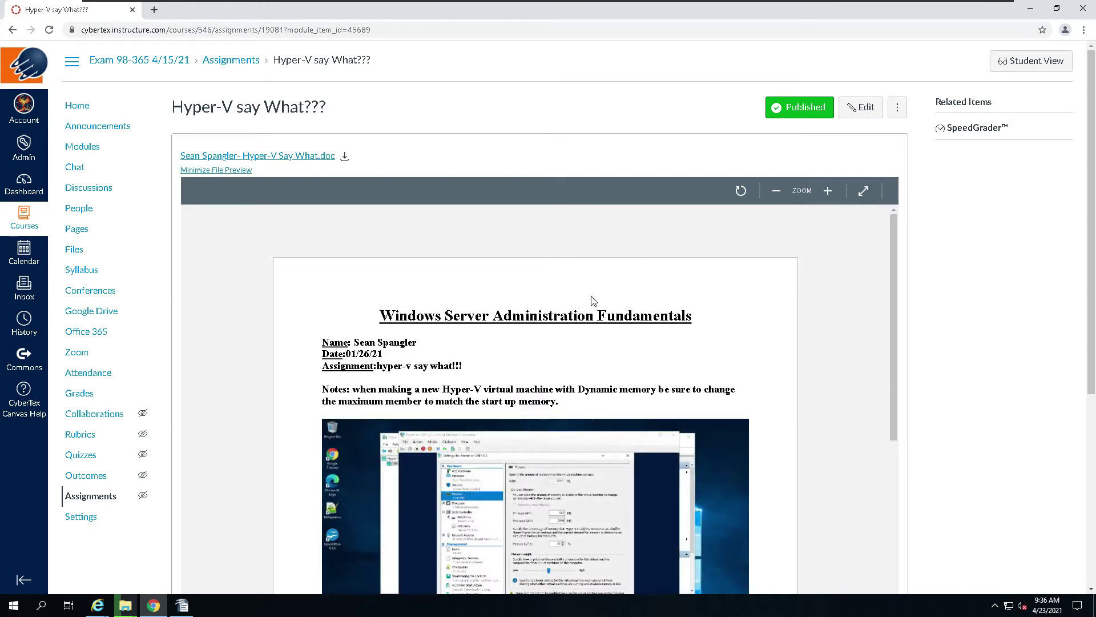
Step: Scroll the document preview and zoom it in three steps
scroll(615, 488, "down", 3)
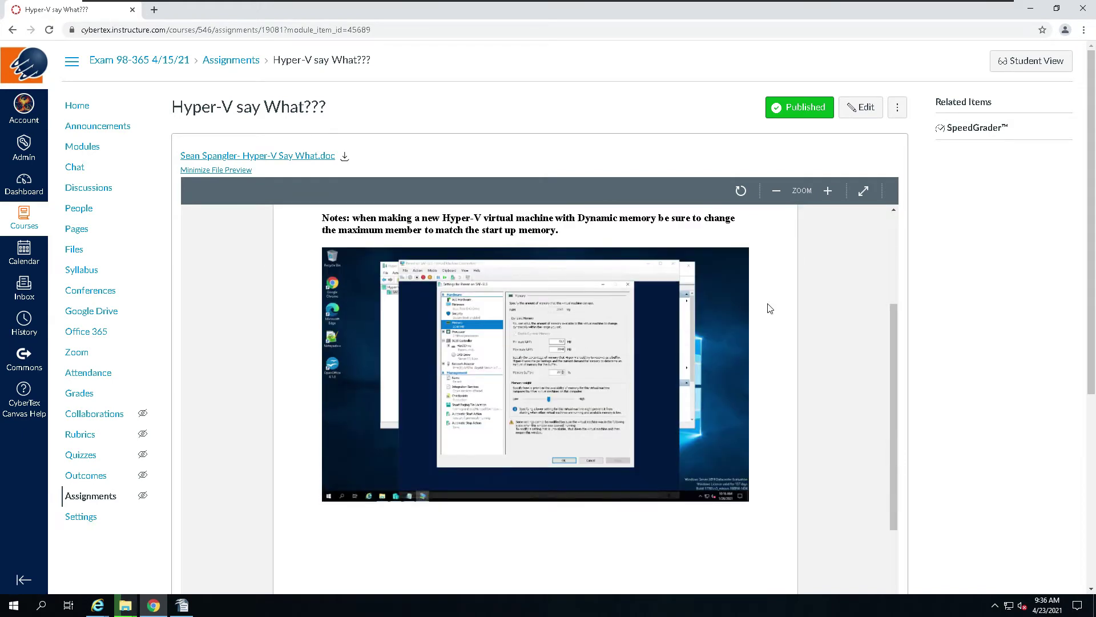
left_click(829, 192)
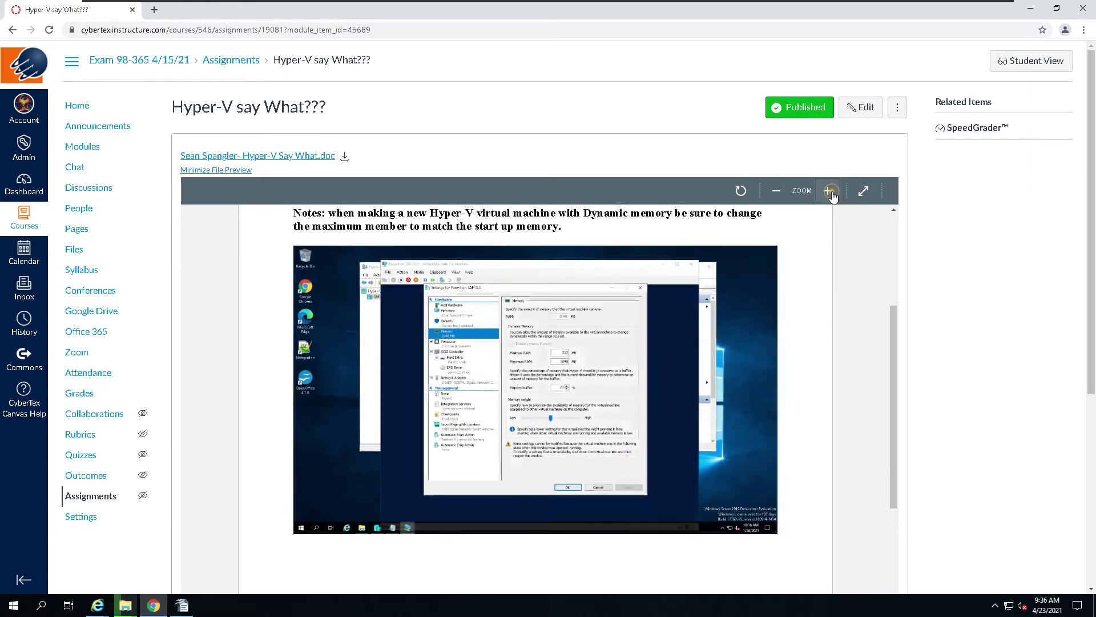
left_click(831, 194)
left_click(830, 192)
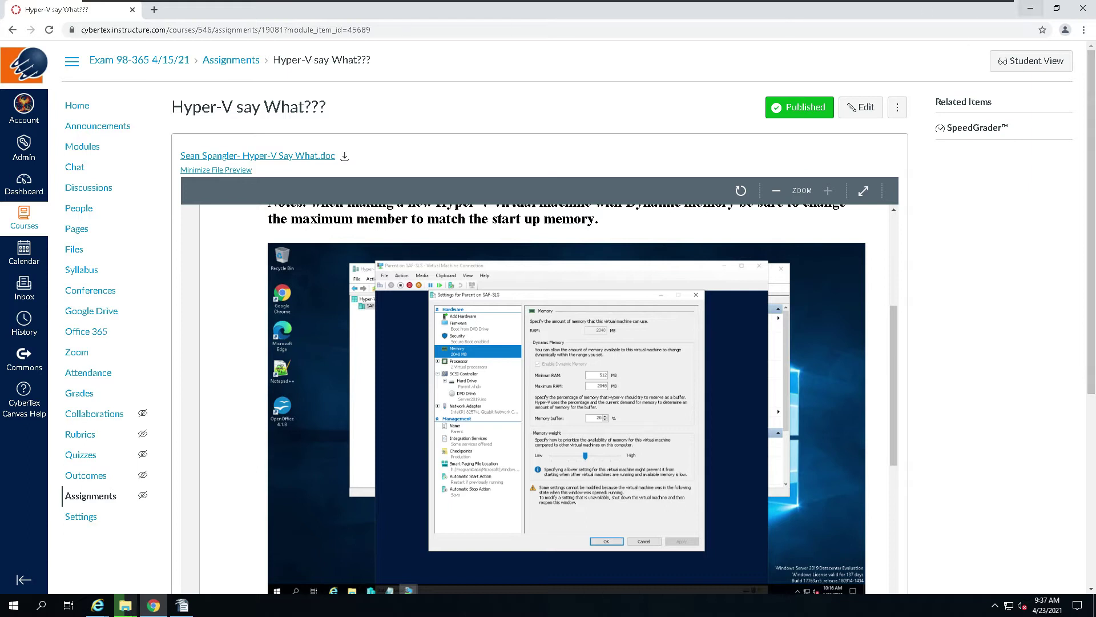
Step: Minimize the Canvas assignment in Chrome to show the Writer document and the 50% ISO copy
mouse_move(581, 2)
left_click(1031, 8)
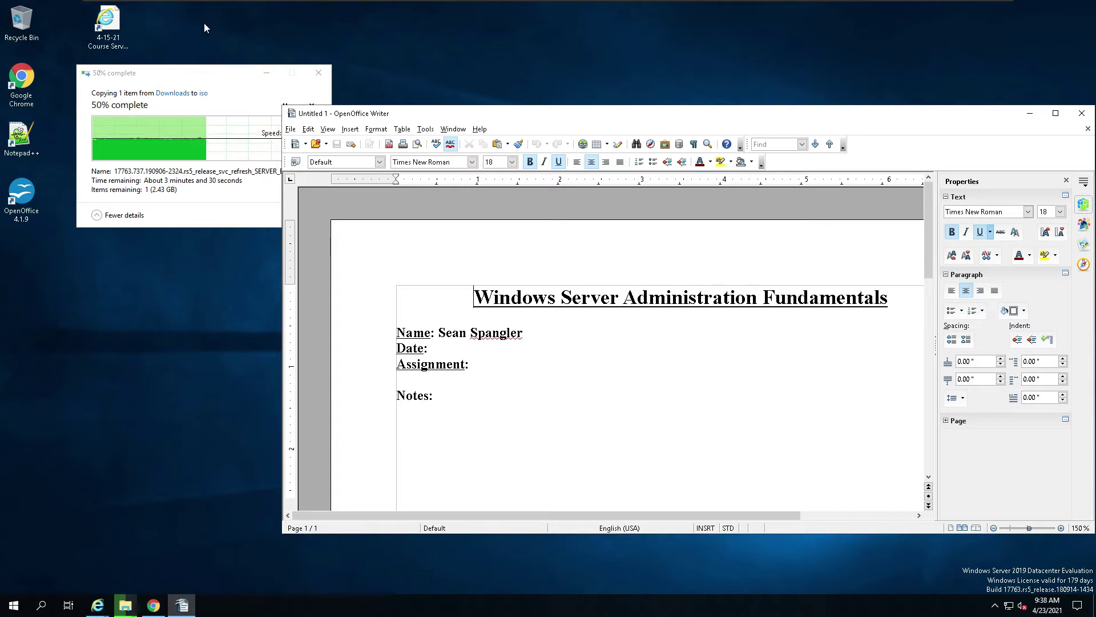
Step: Launch Notepad by searching 'not' from the Start menu
mouse_move(190, 81)
left_mouse_down()
mouse_move(148, 80)
mouse_move(181, 79)
left_mouse_up()
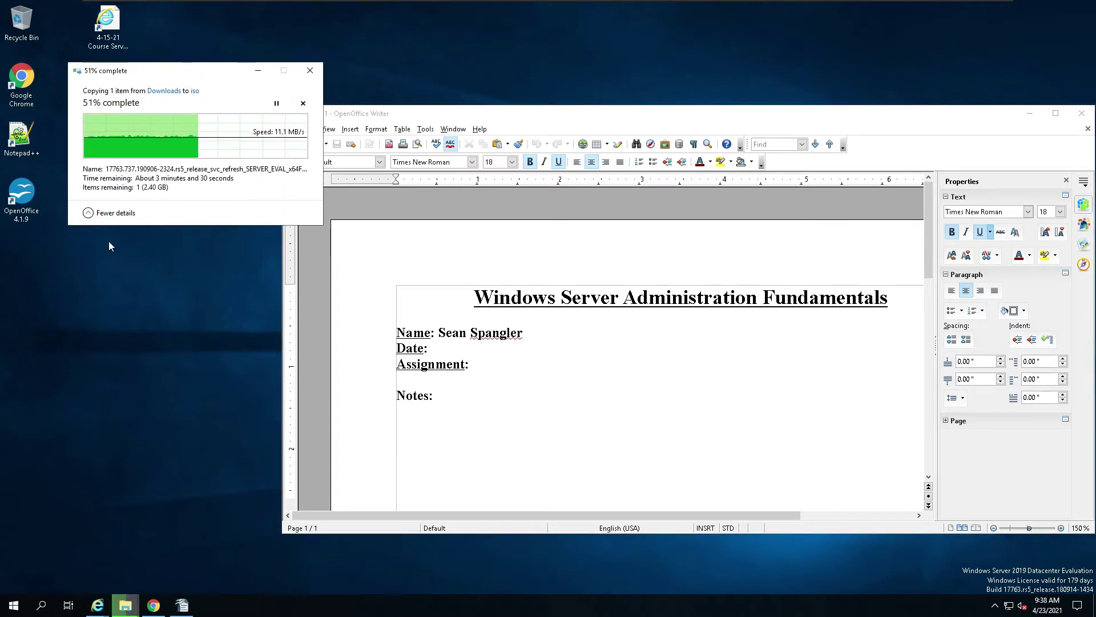
left_click(14, 607)
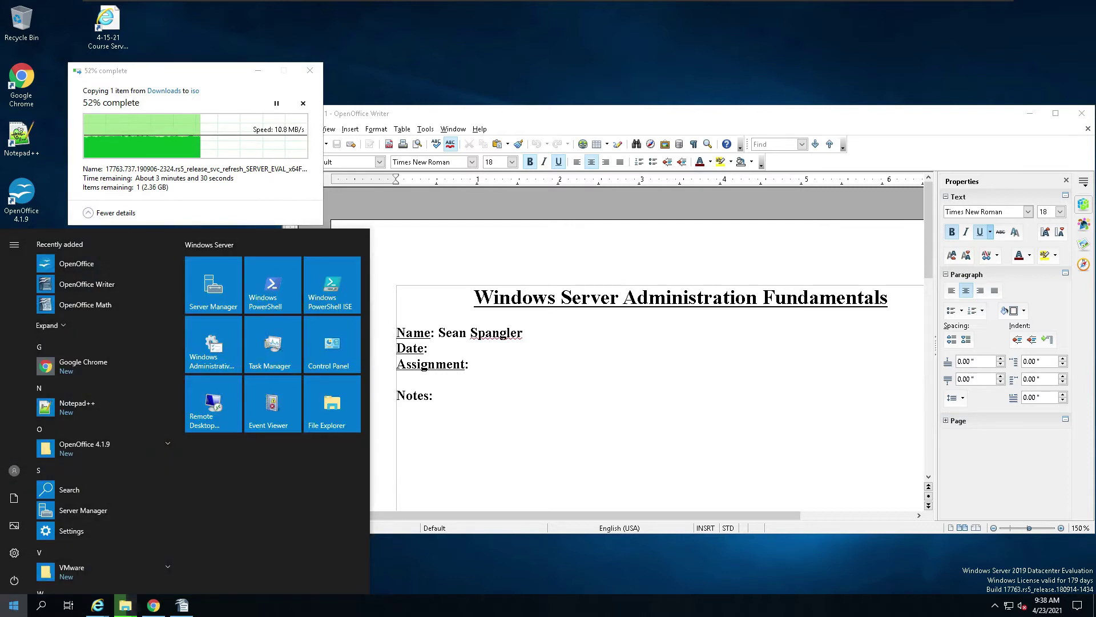
left_click(499, 405)
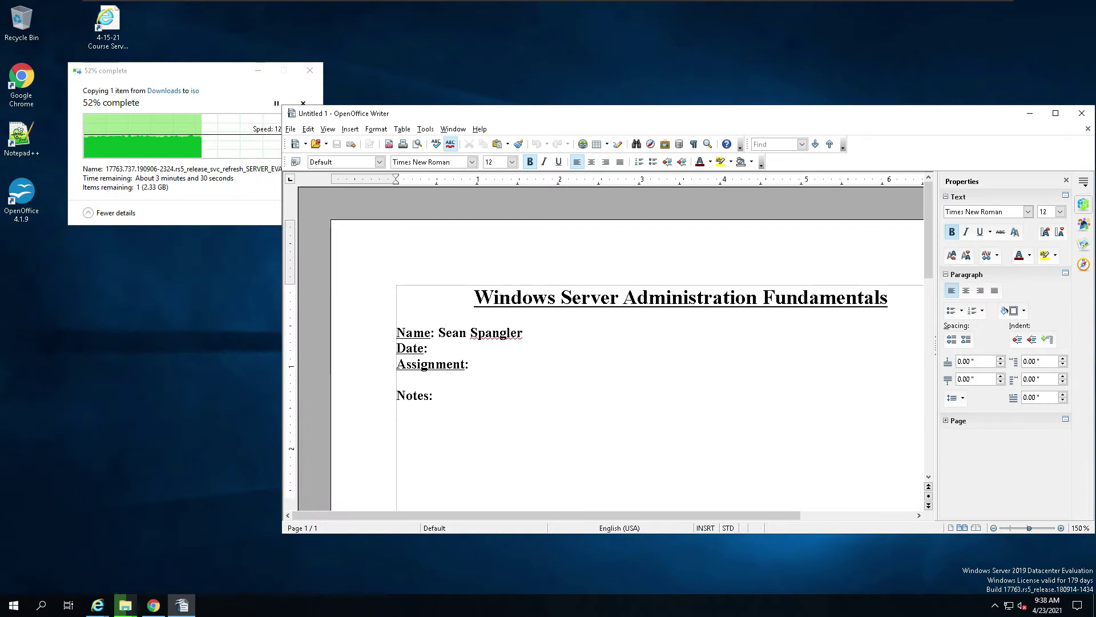
left_click(15, 606)
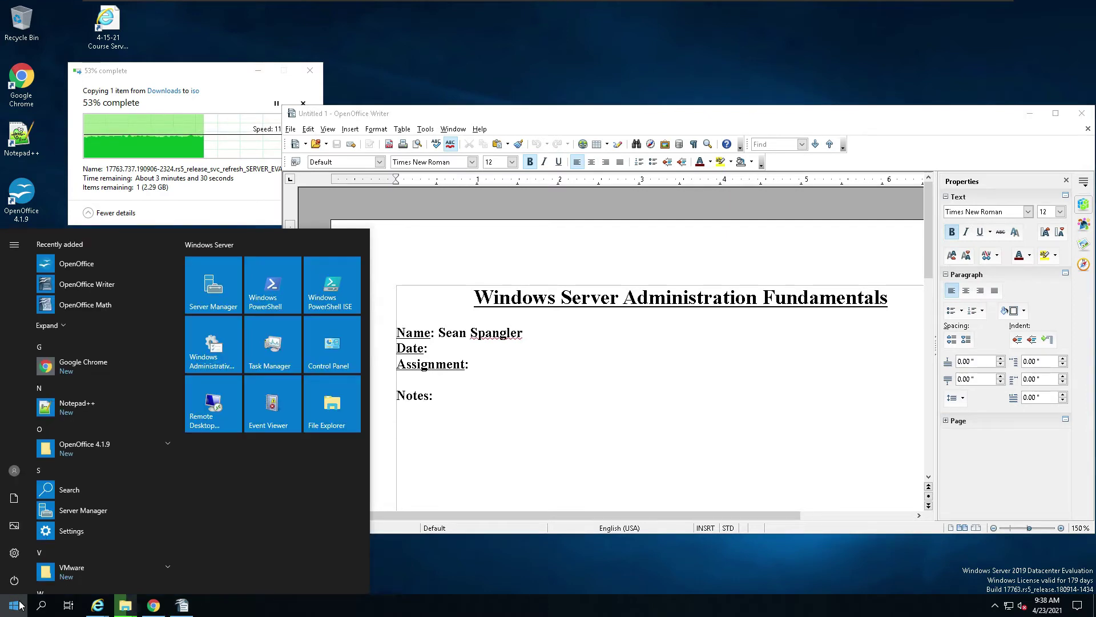
type("not")
left_click(56, 293)
Step: Type the share path \\techhouseX3 into the blank note
left_click(233, 255)
scroll(230, 255, "up", 4)
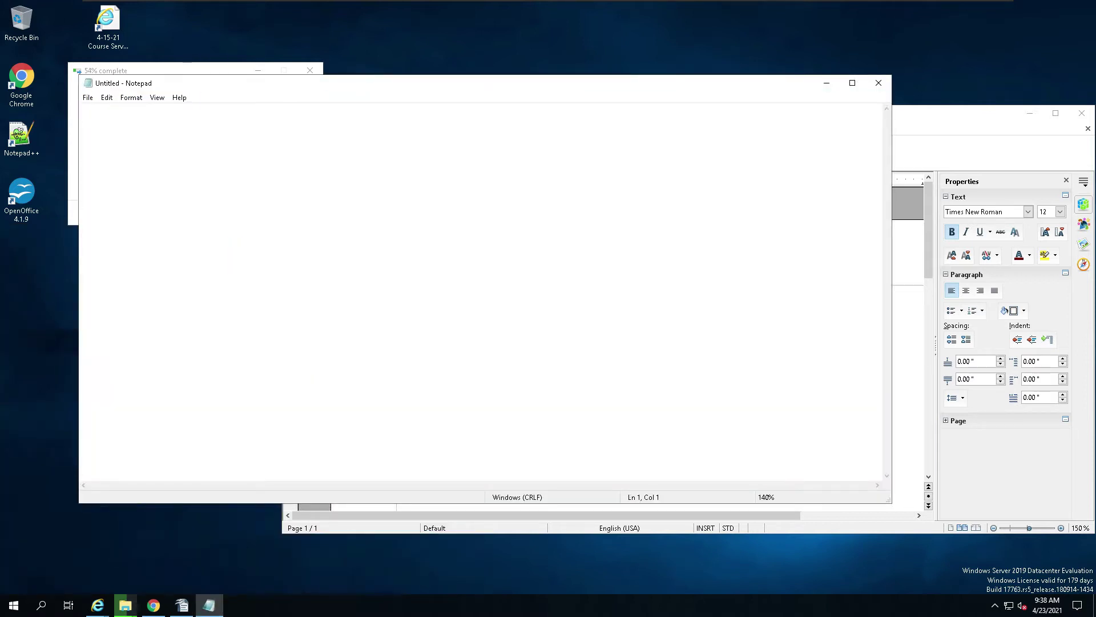
type("\\\\techhouseX3")
left_click(3, 611)
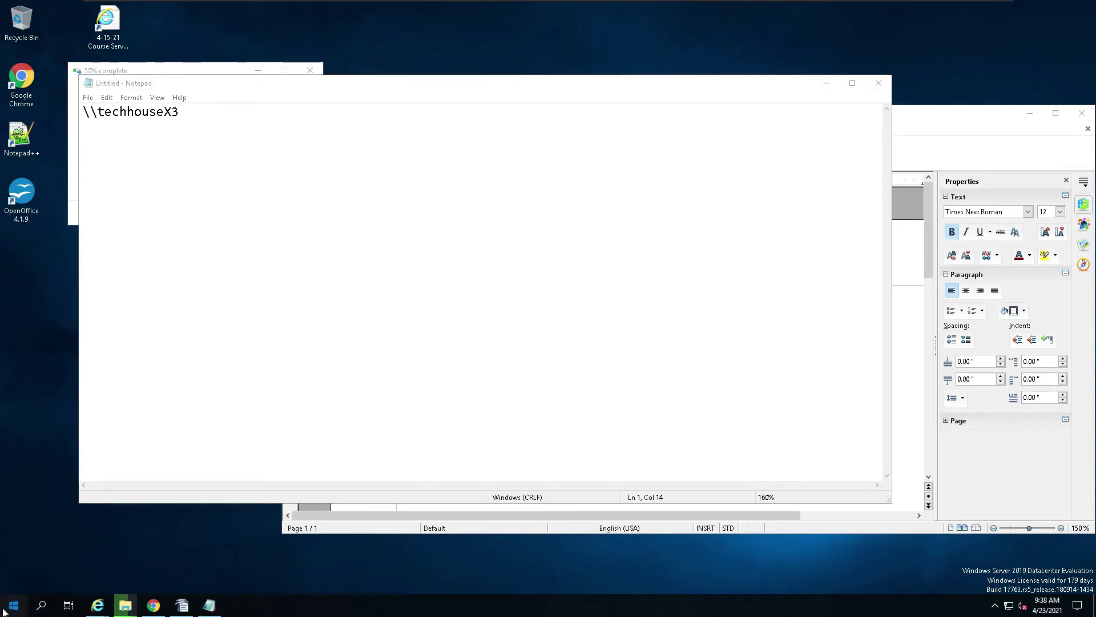
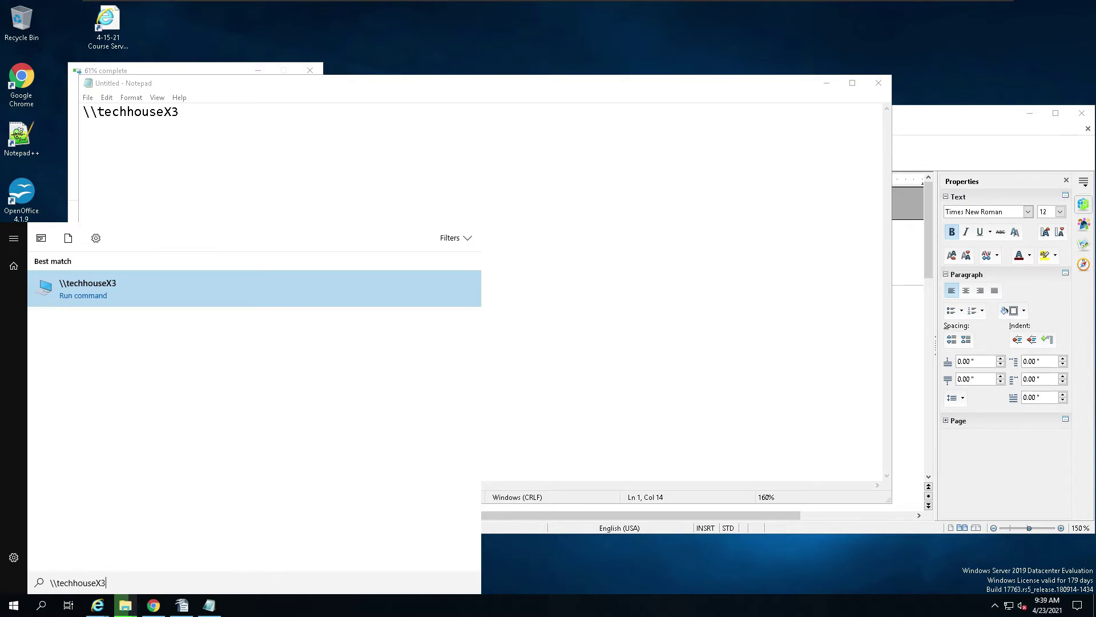
Step: Run \\techhouseX3 from Start search, then enter the share's username and password in the note
key("Return")
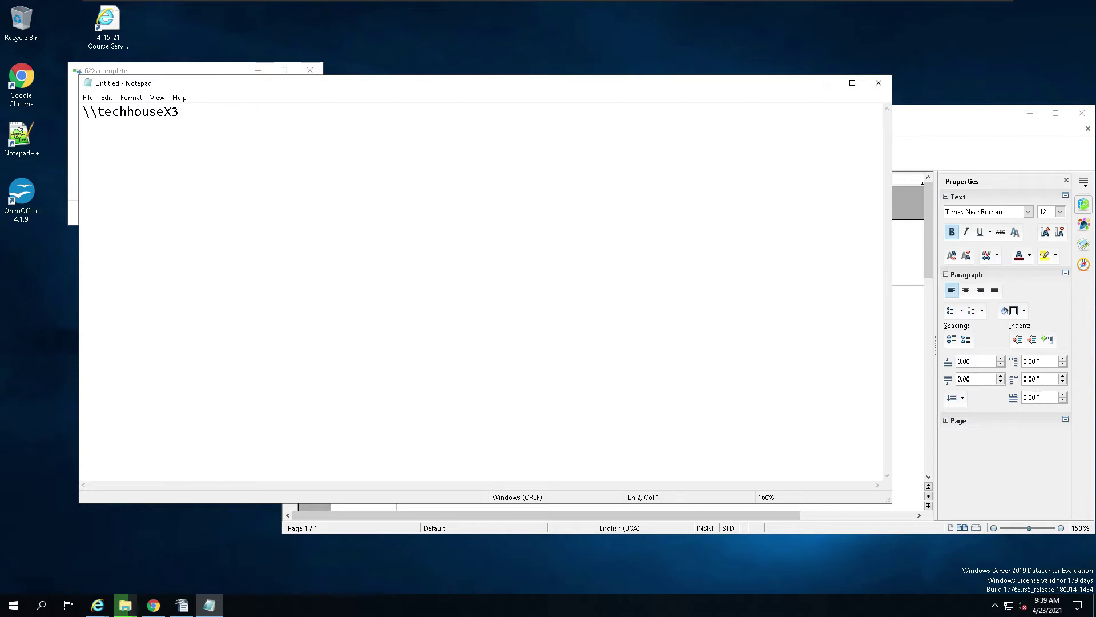
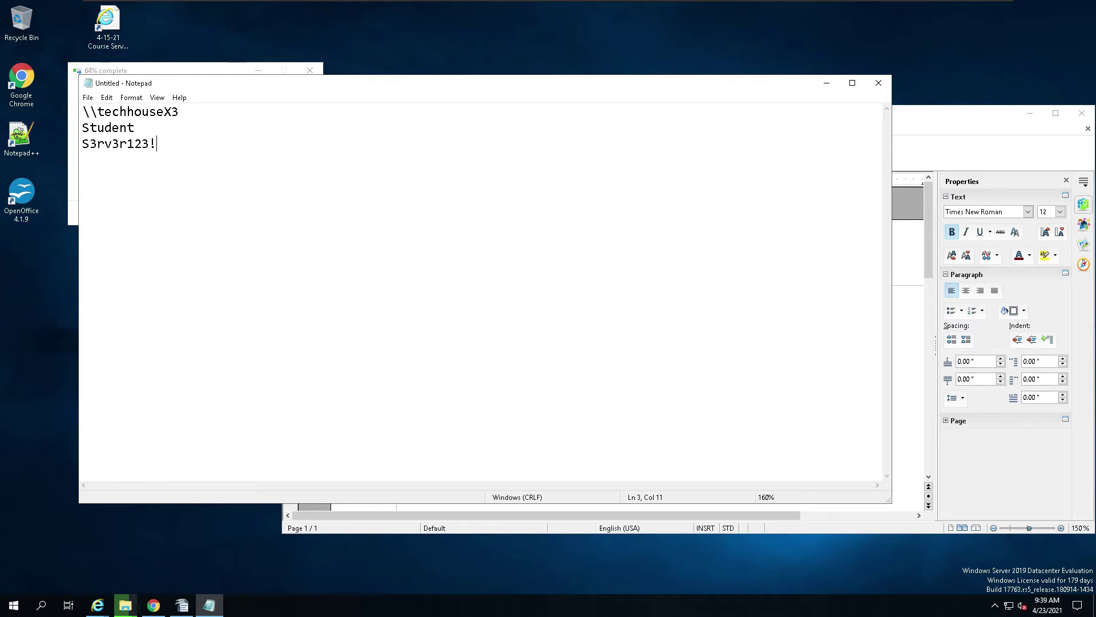
Step: Label the credential lines 'PW:' and 'username:' and move the note aside
left_click(81, 144)
type("PW:")
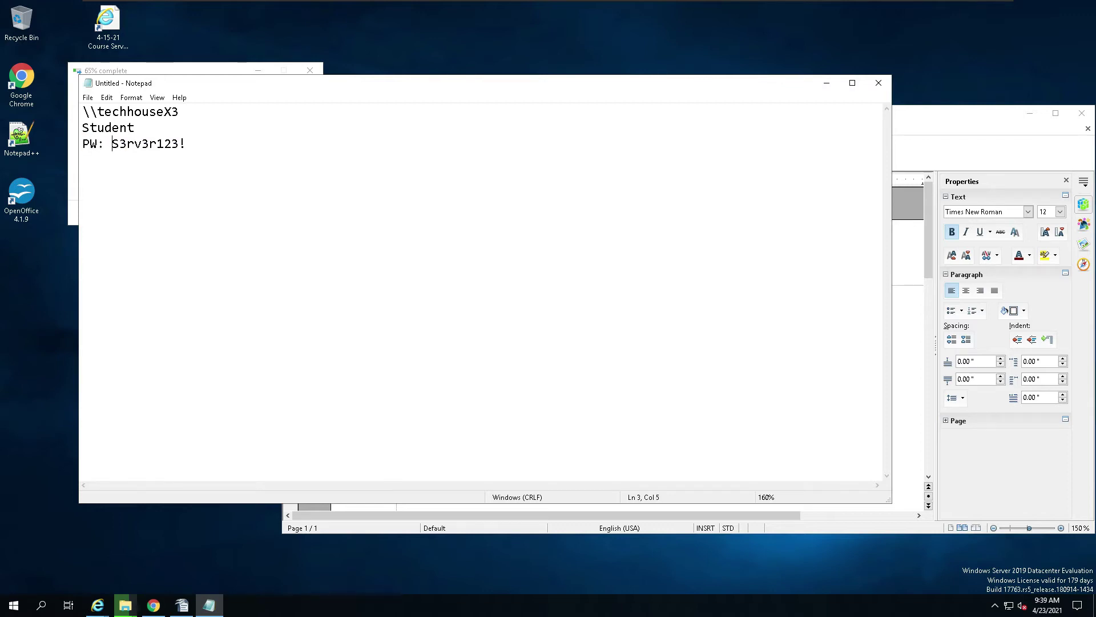
key("shift+F10")
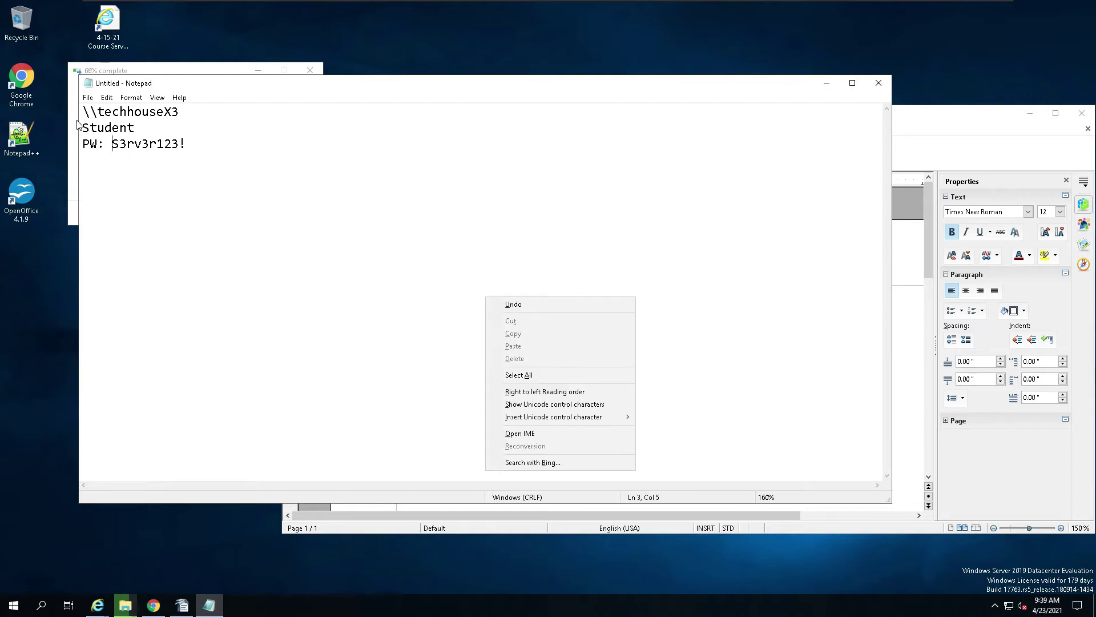
left_click(82, 127)
type("username")
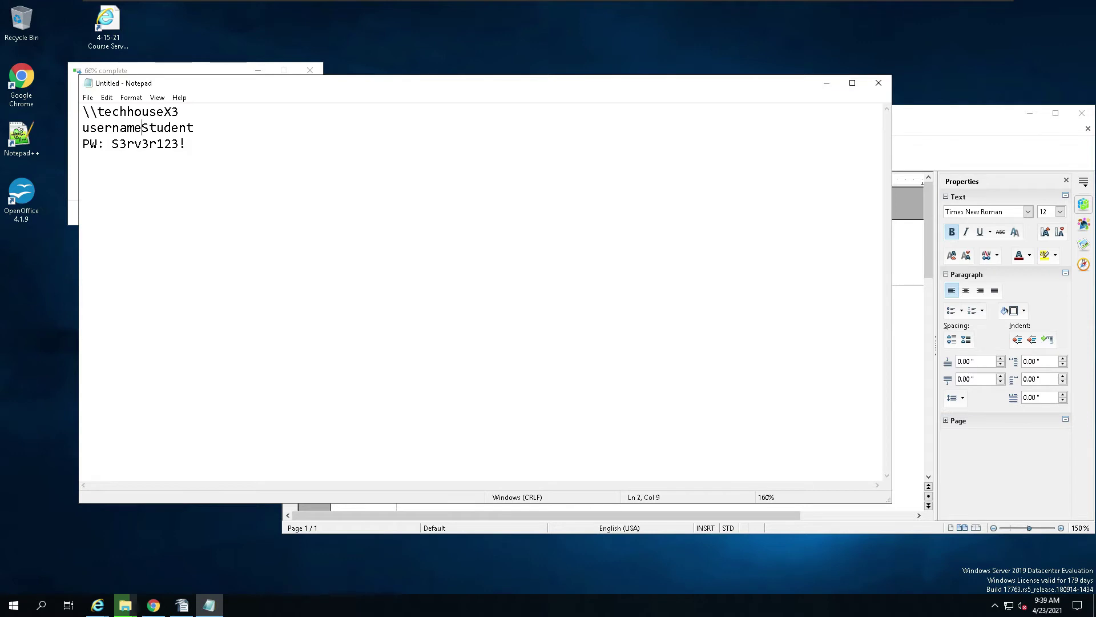
type(":")
scroll(485, 291, "up", 20)
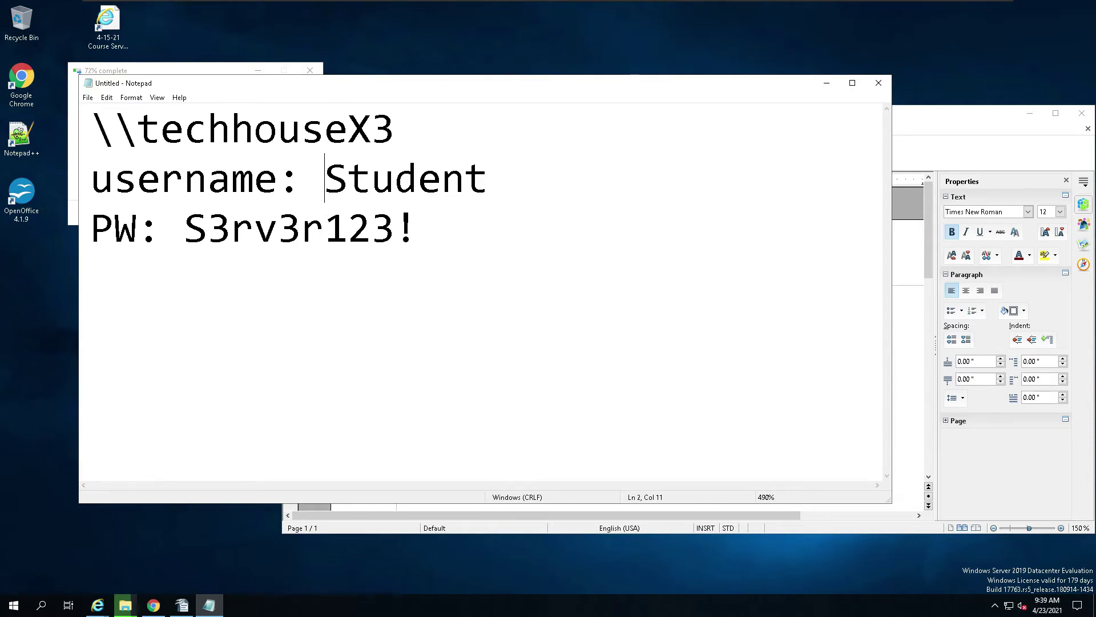
left_click_drag(507, 87, 783, 135)
Step: Add a 'get your iso from' line above the share details in the note
left_click(369, 175)
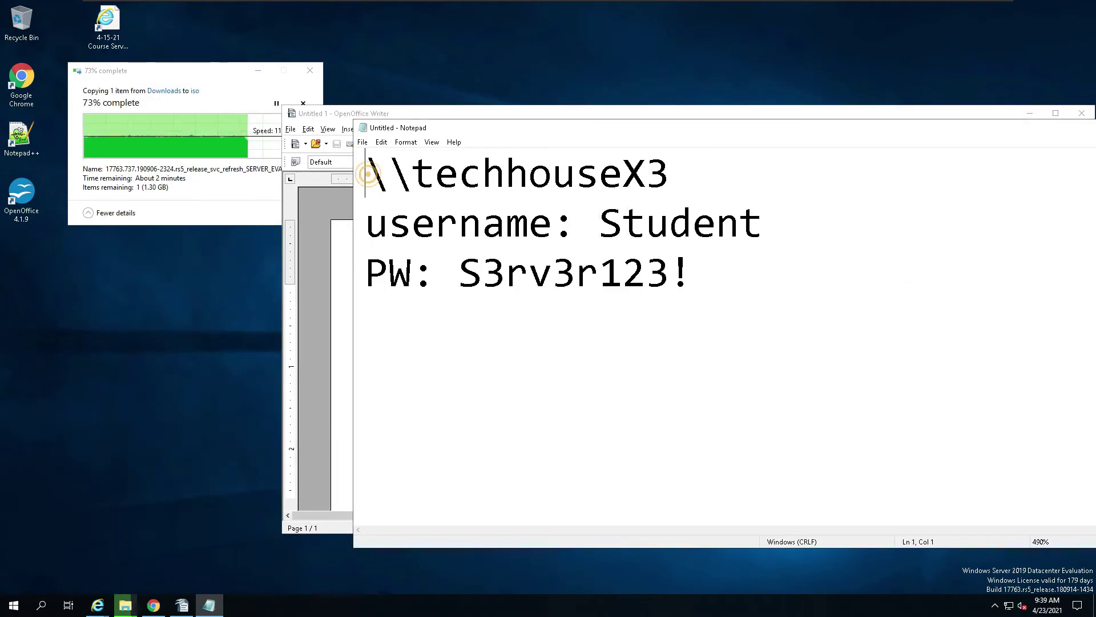
key("Return")
key("Return")
key("Up")
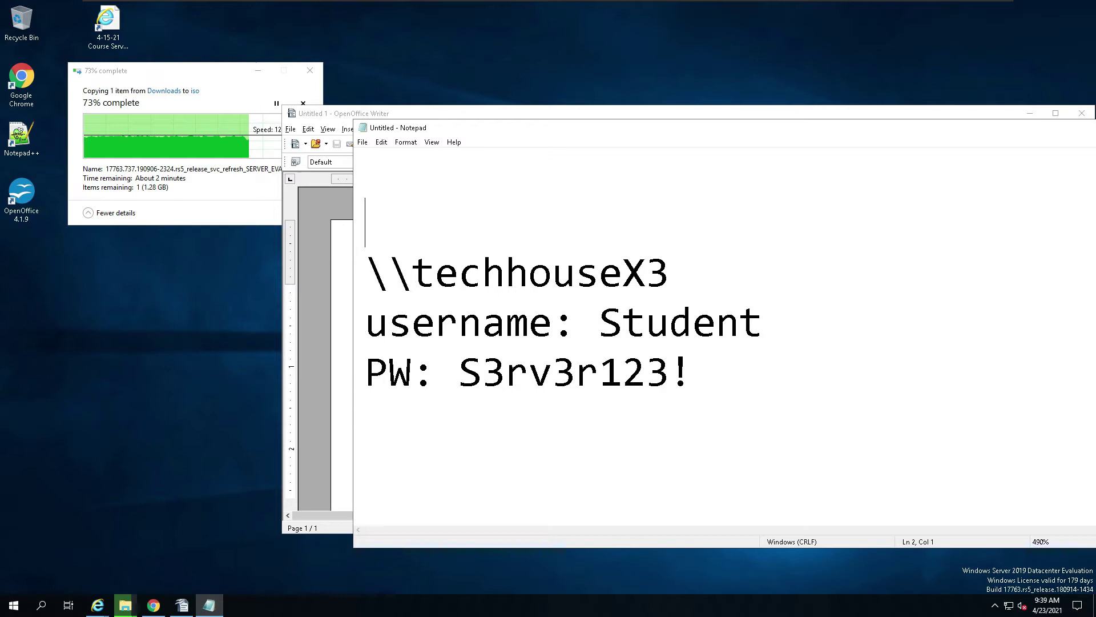
type("get your iso ")
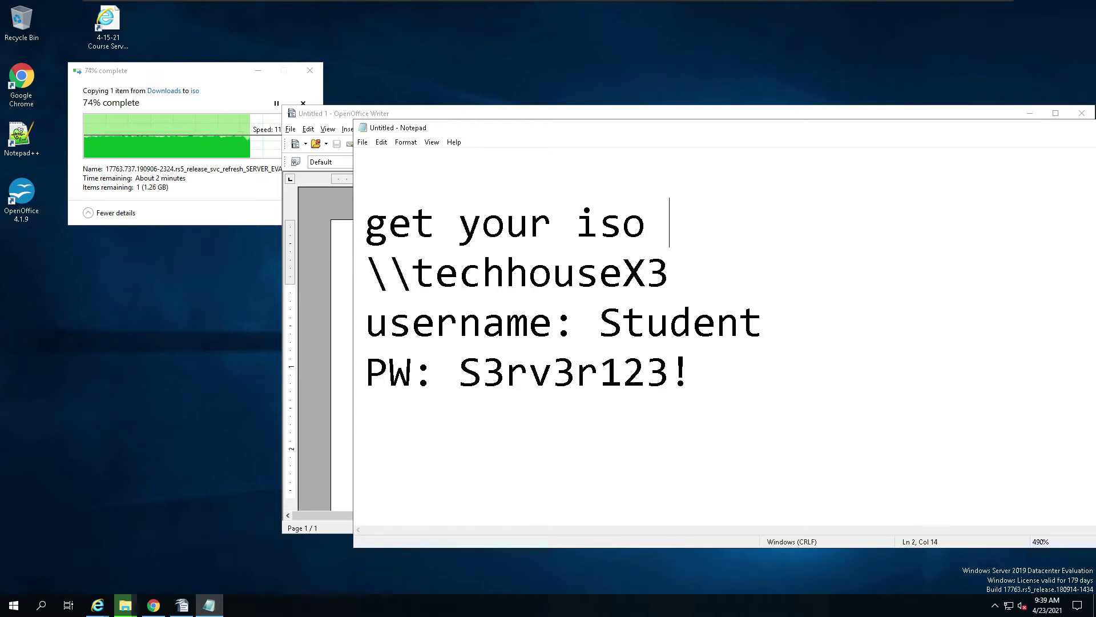
type("from")
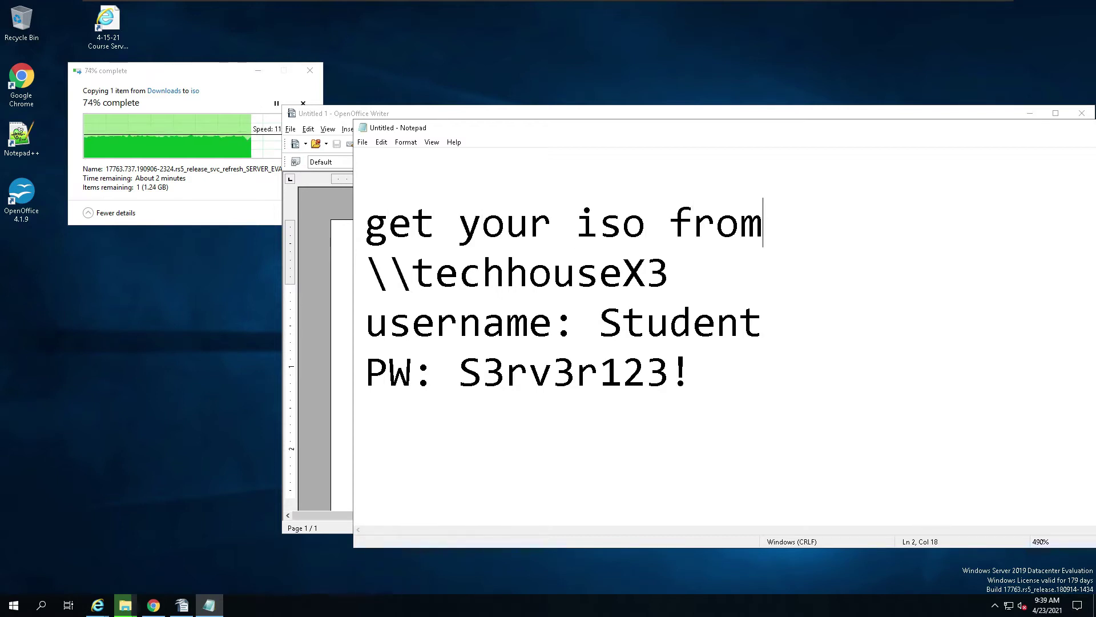
key("Return")
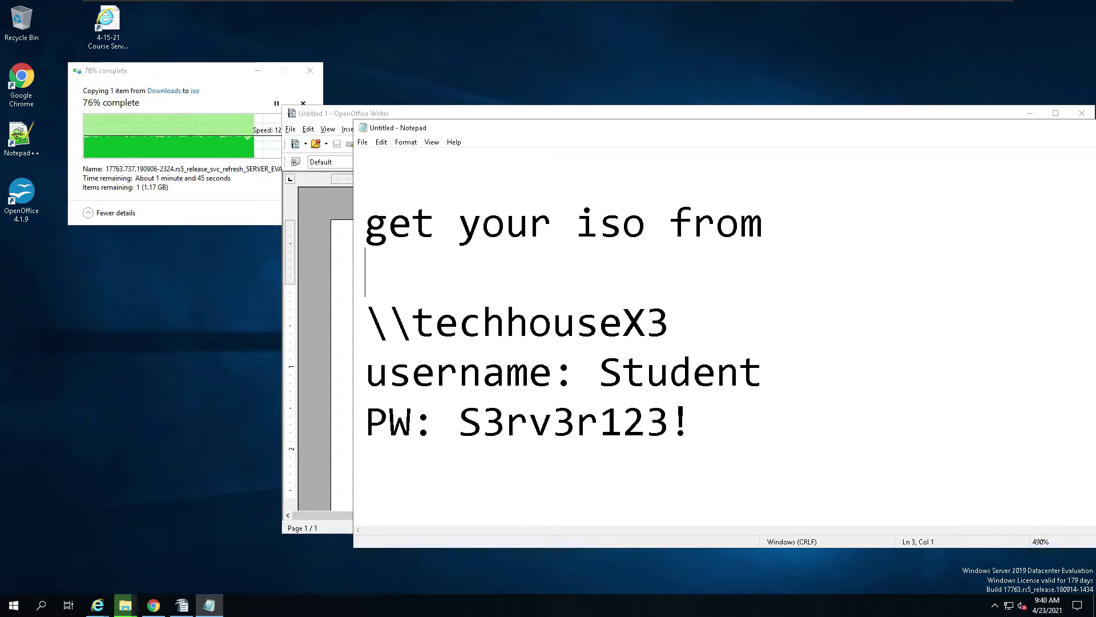
Step: Rearrange the note and the copy-progress dialog, then minimize Notepad
left_click_drag(612, 135, 379, 293)
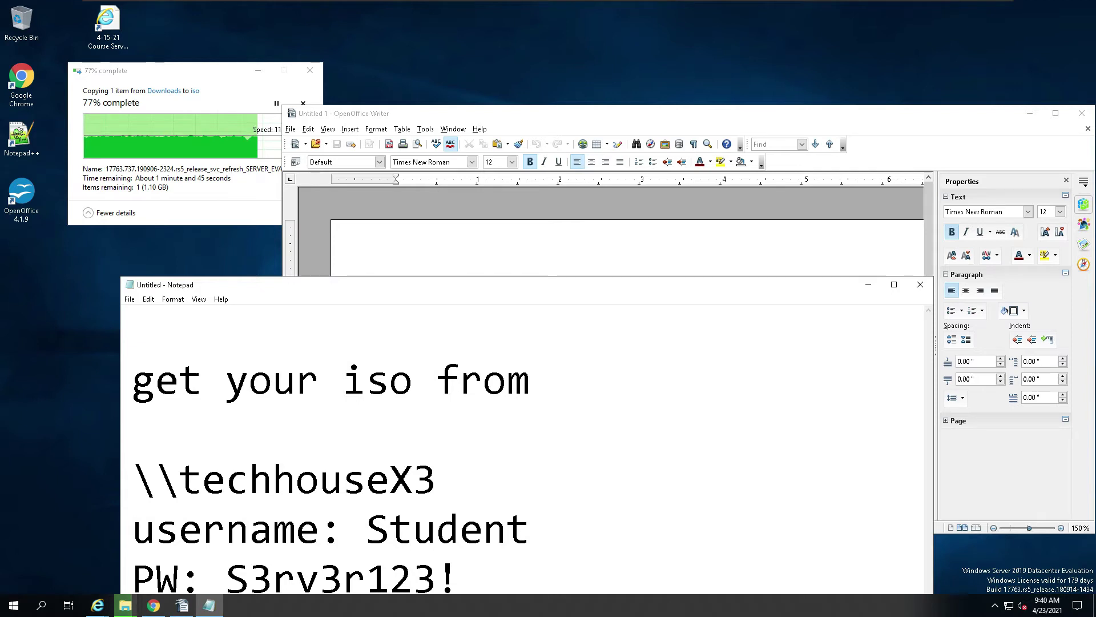
left_click_drag(401, 290, 546, 21)
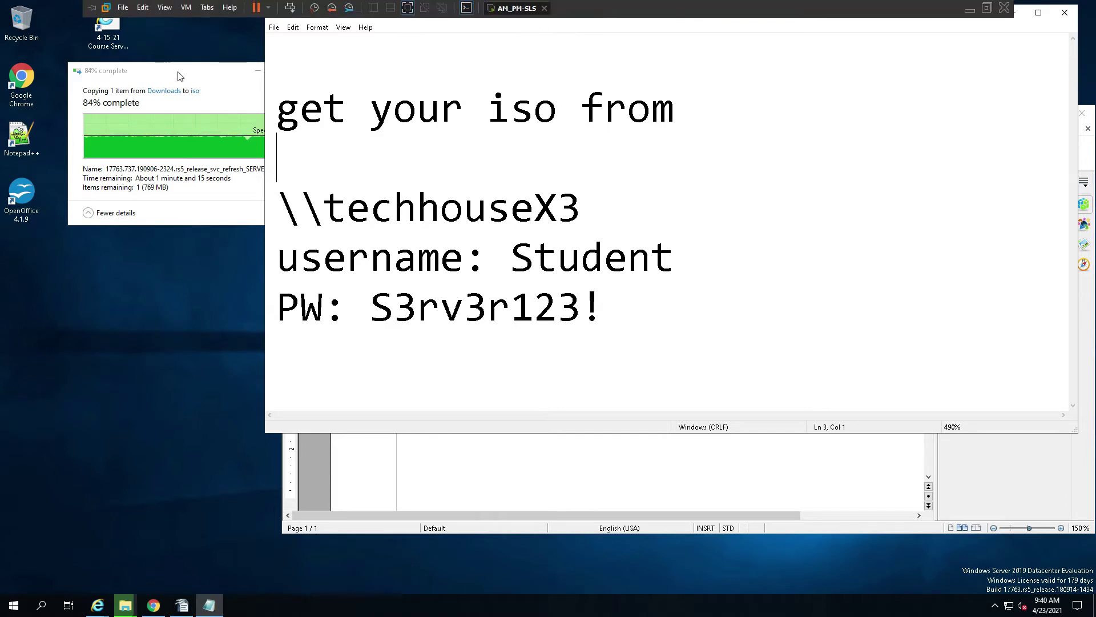
left_click_drag(190, 72, 133, 31)
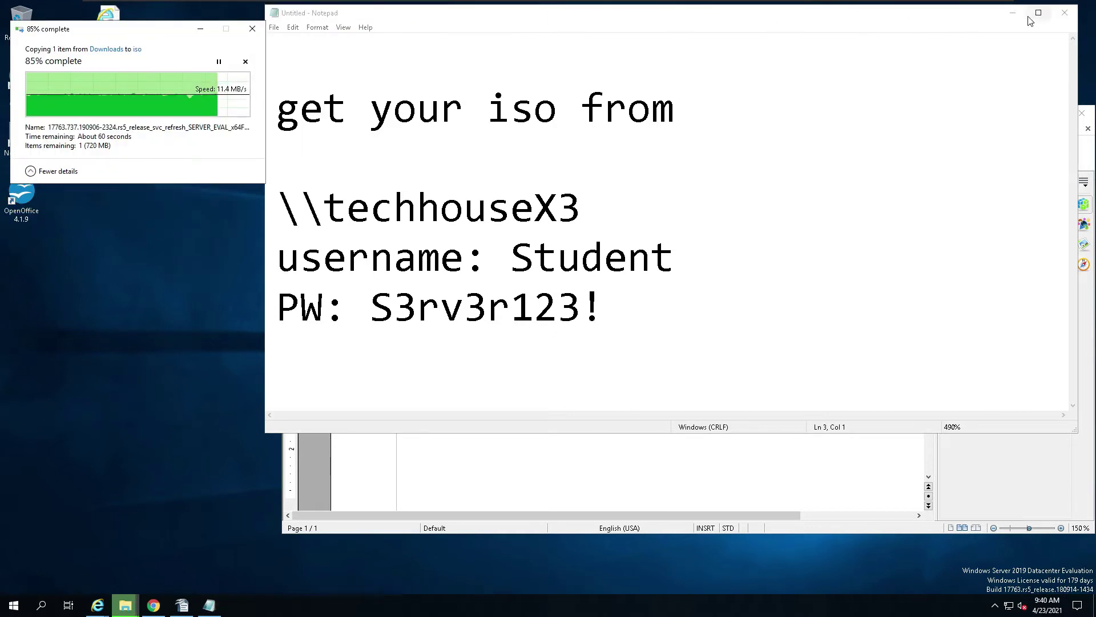
left_click(1012, 13)
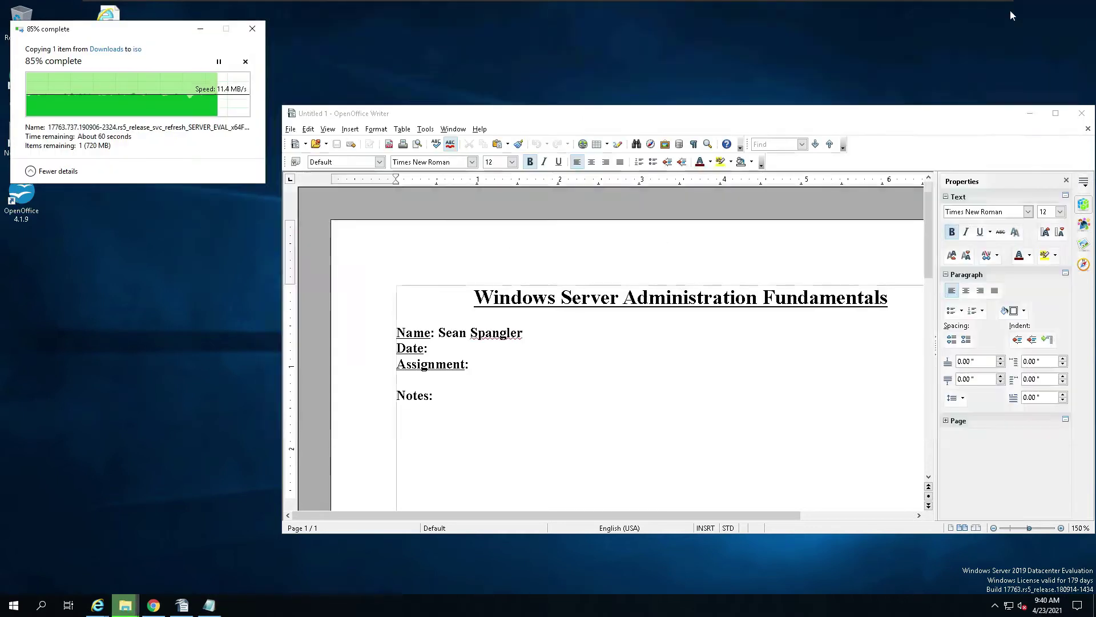
Step: Copy the Canvas title 'Hyper-V say What' and minimize Chrome back to the Writer template
left_click(690, 118)
left_click_drag(690, 118, 676, 33)
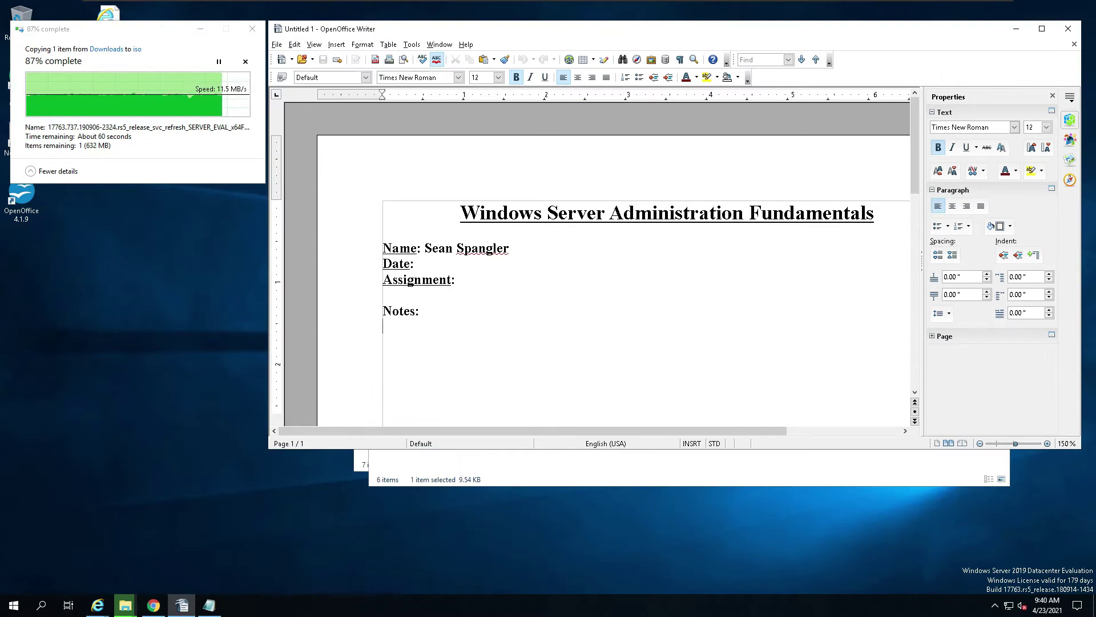
left_click(153, 606)
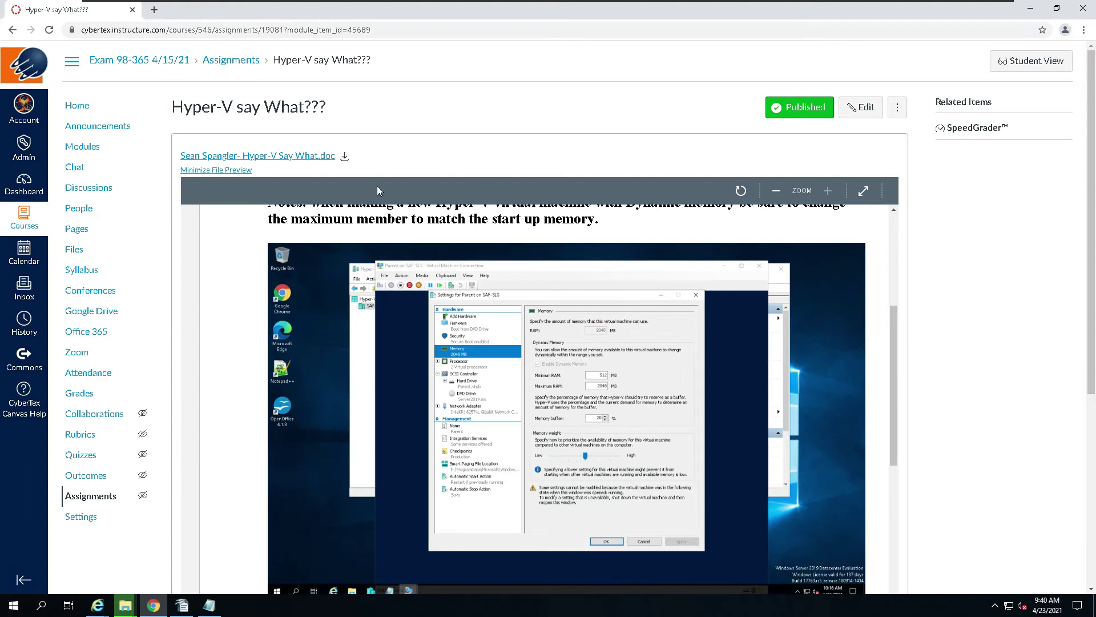
left_click_drag(172, 107, 298, 107)
right_click(289, 103)
left_click(310, 115)
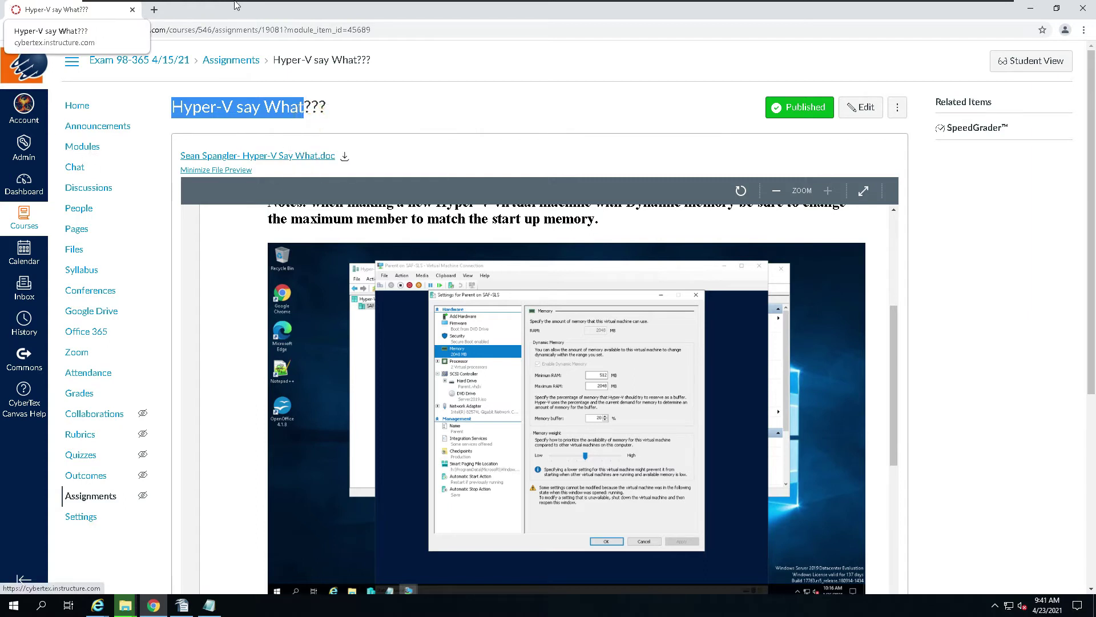
left_click(1029, 13)
left_click(465, 278)
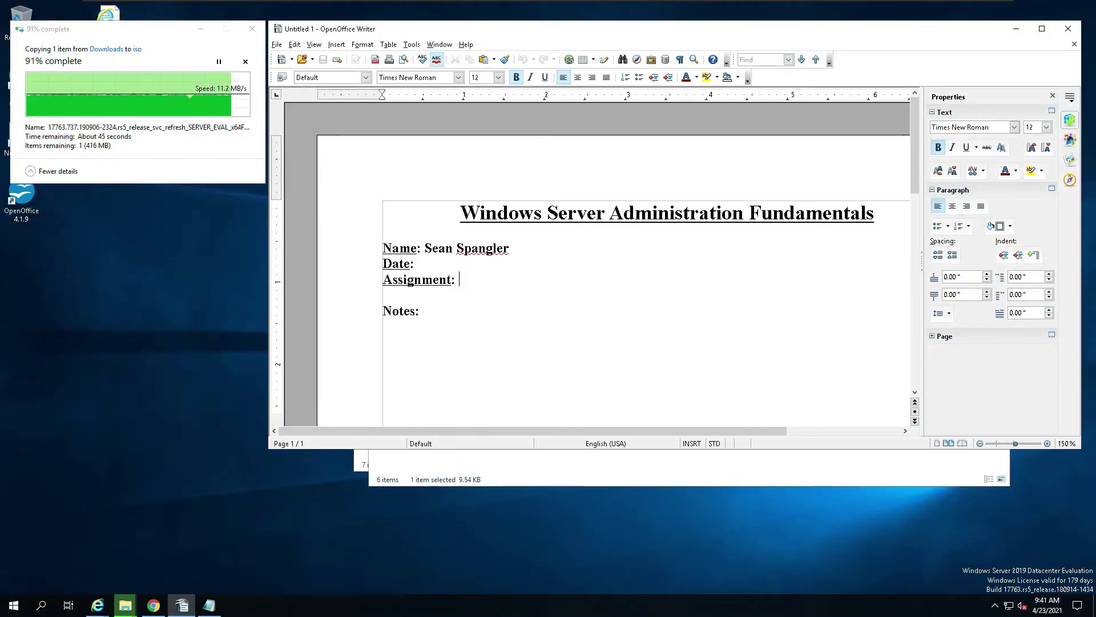
Step: Paste 'Hyper-V say What' after Assignment: and remove the blank line
right_click(511, 317)
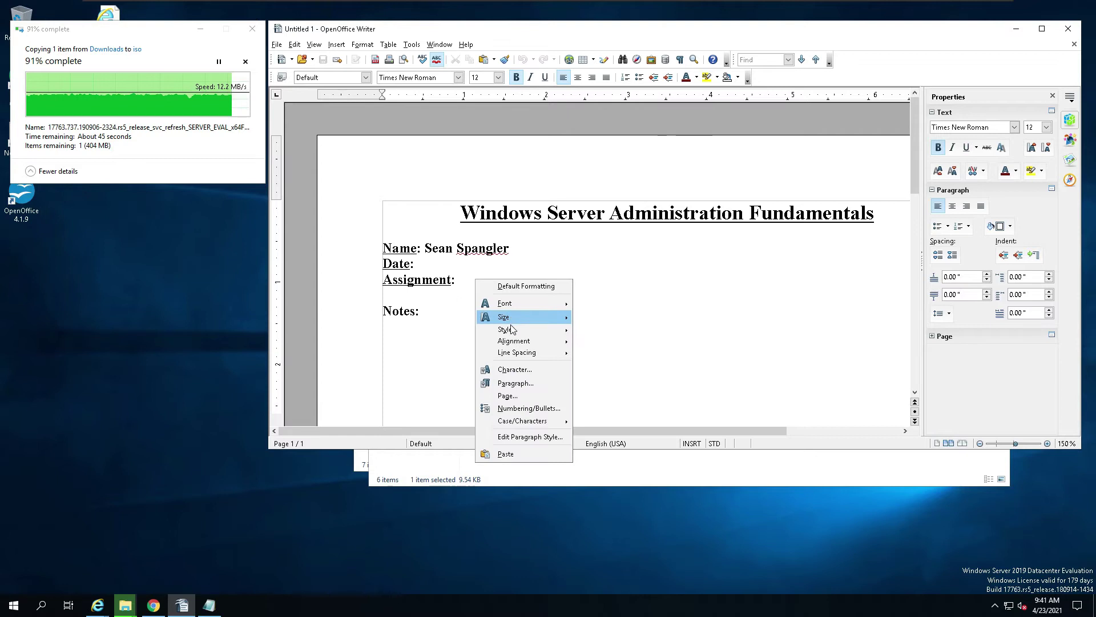
left_click(520, 455)
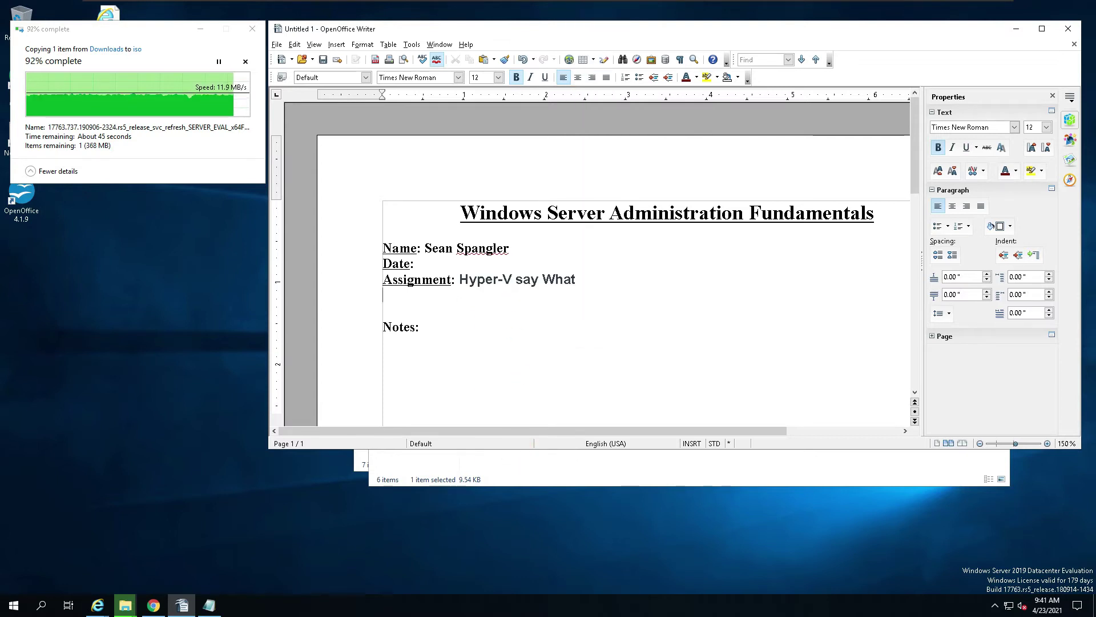
key("BackSpace")
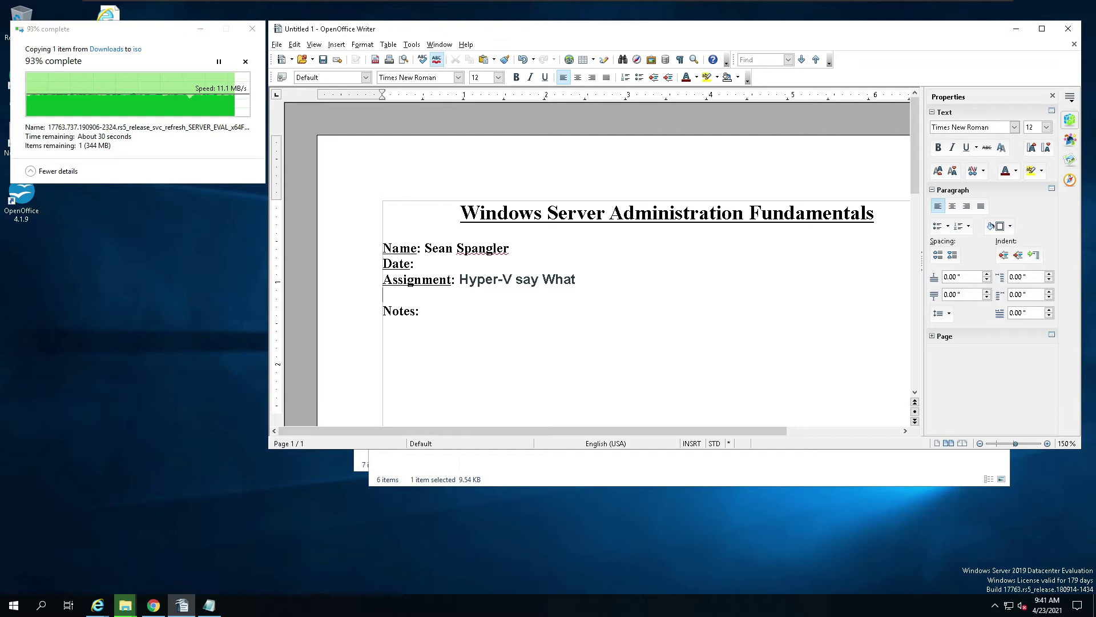
Step: Insert the current date field (04/23/21) after Date: in the template
left_click(423, 311)
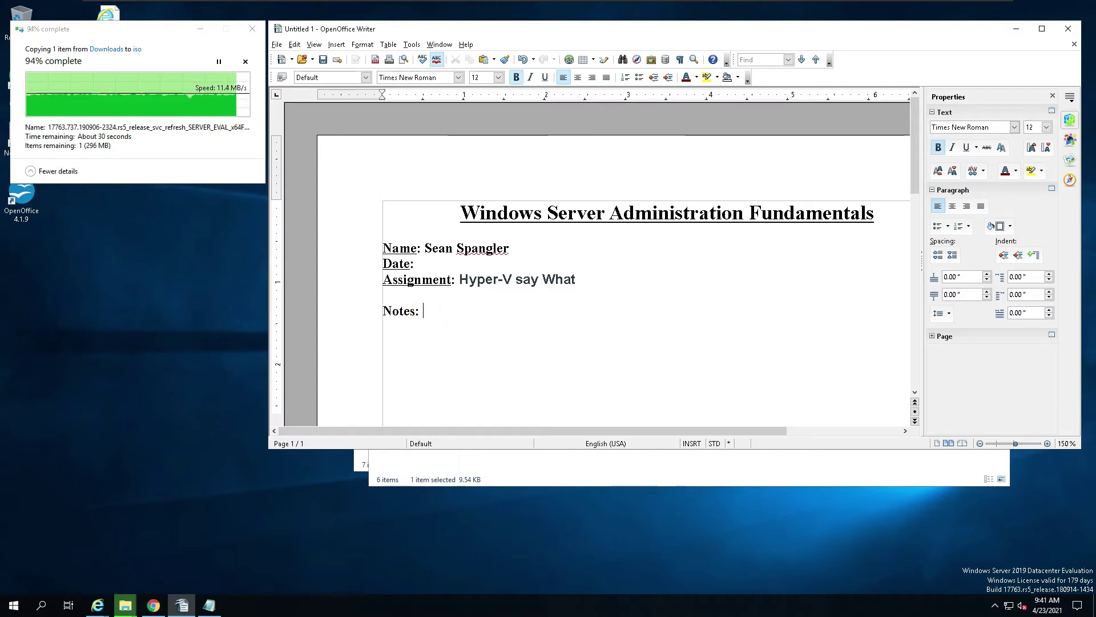
left_click(336, 44)
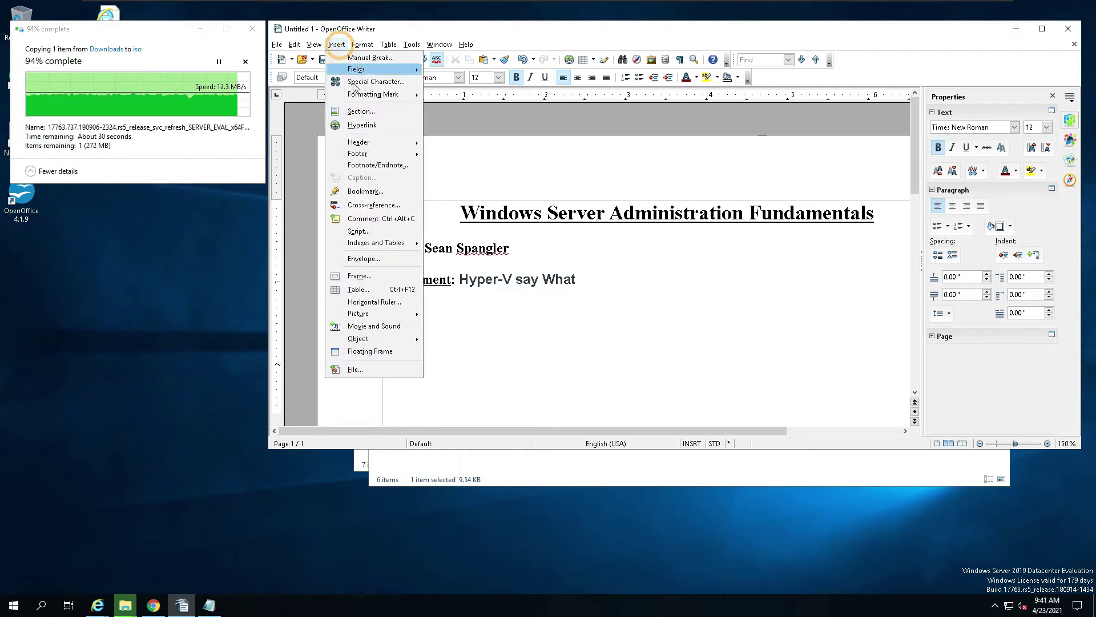
mouse_move(393, 70)
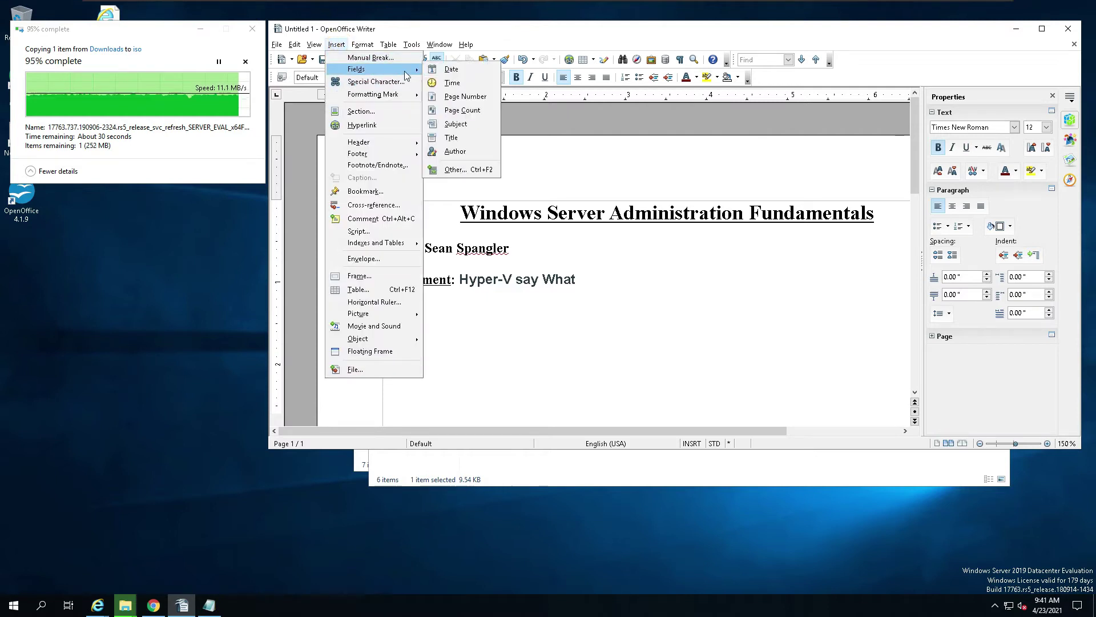
left_click(451, 69)
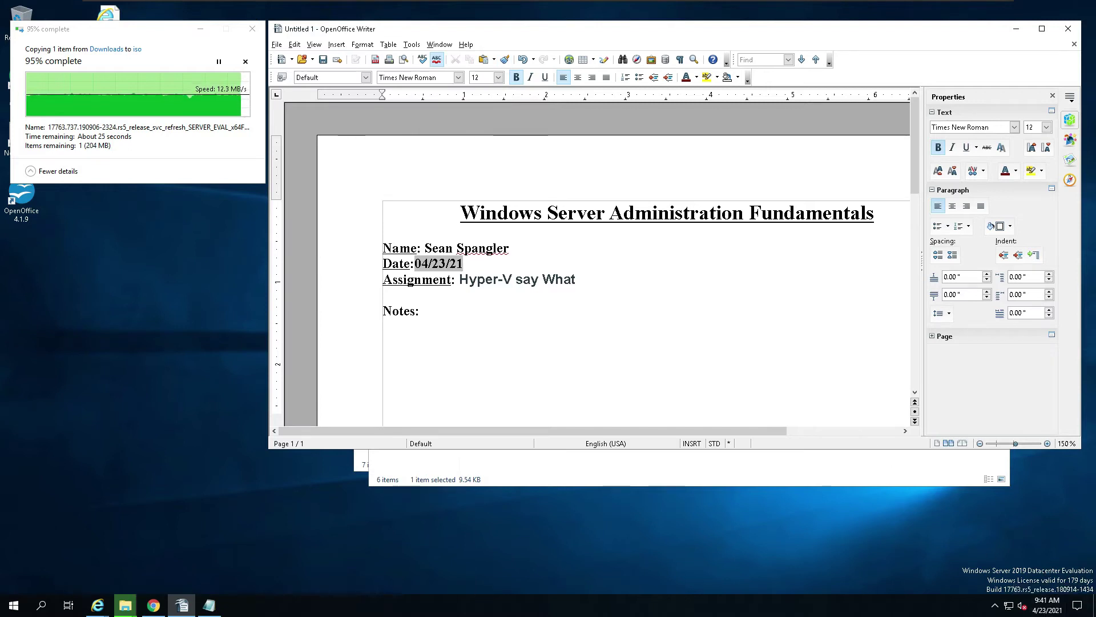
left_click(448, 303)
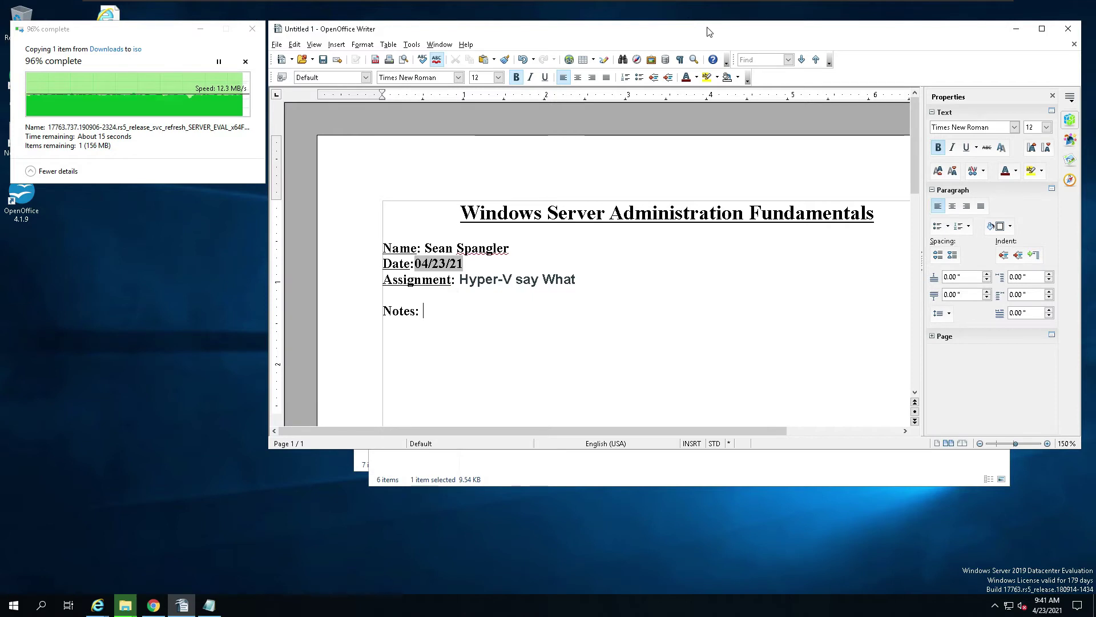
left_click_drag(645, 136, 645, 136)
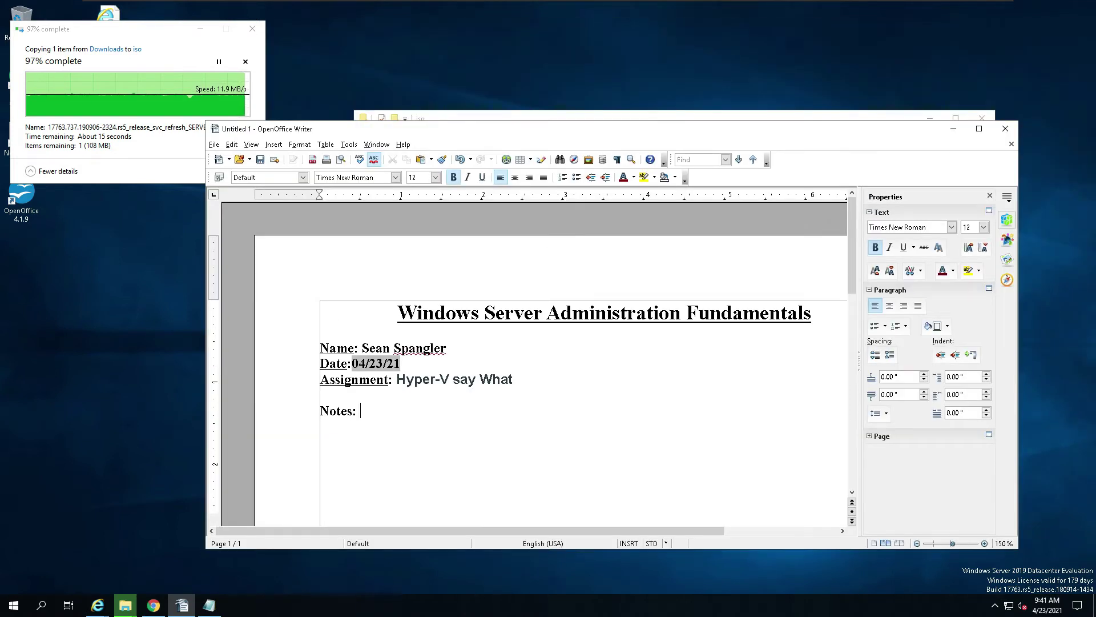
scroll(554, 365, "down", 3)
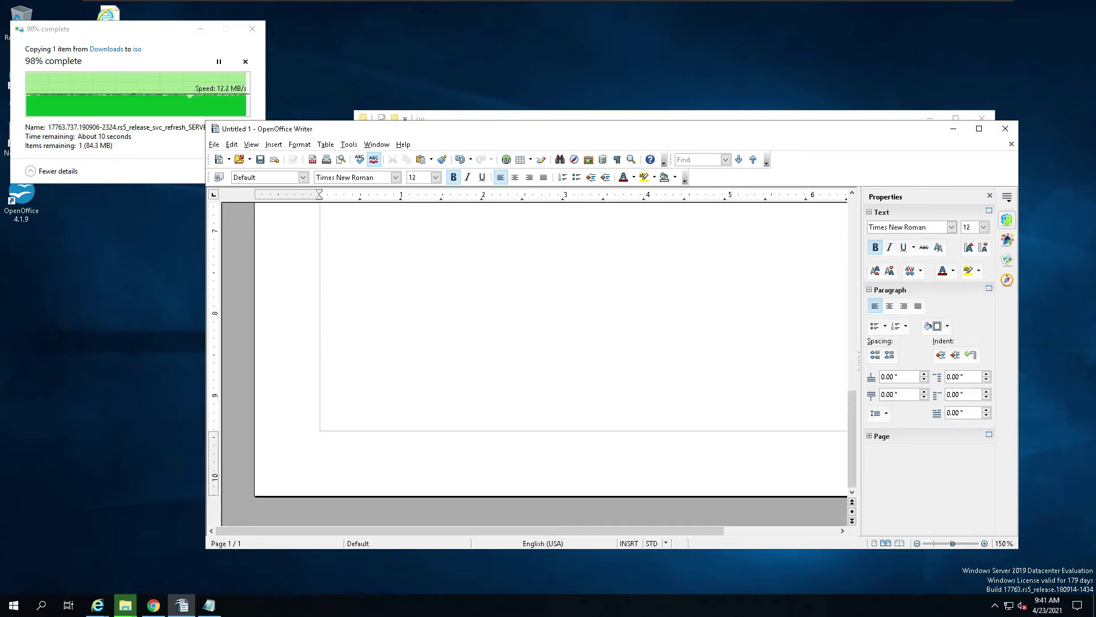
scroll(554, 365, "up", 3)
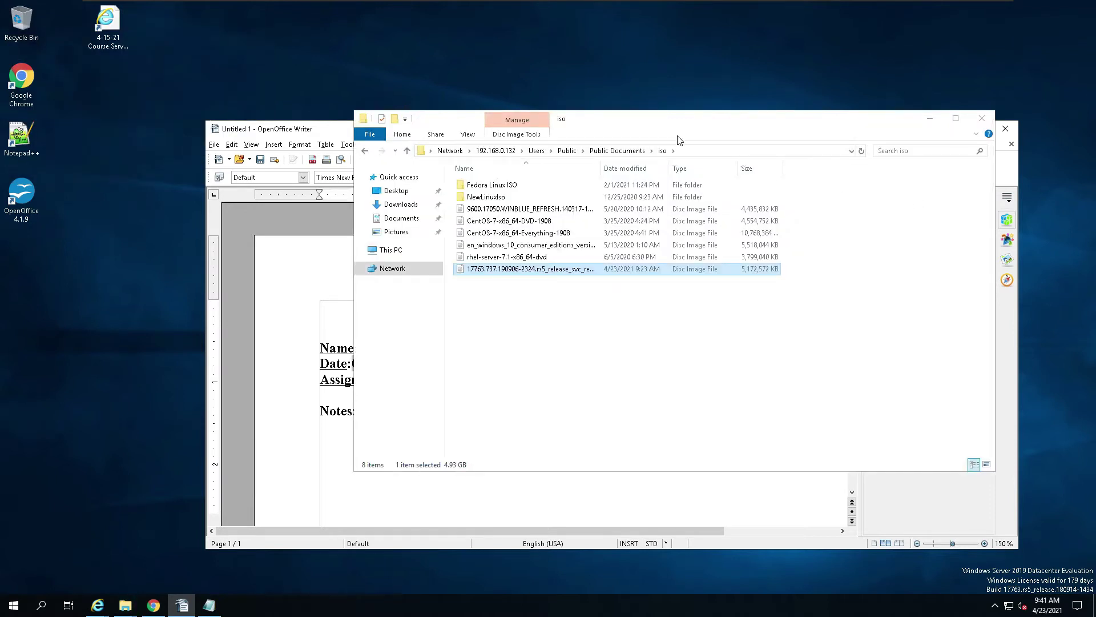
Step: Copy the ISO file's full name from File Explorer
left_click(503, 271)
right_click(503, 271)
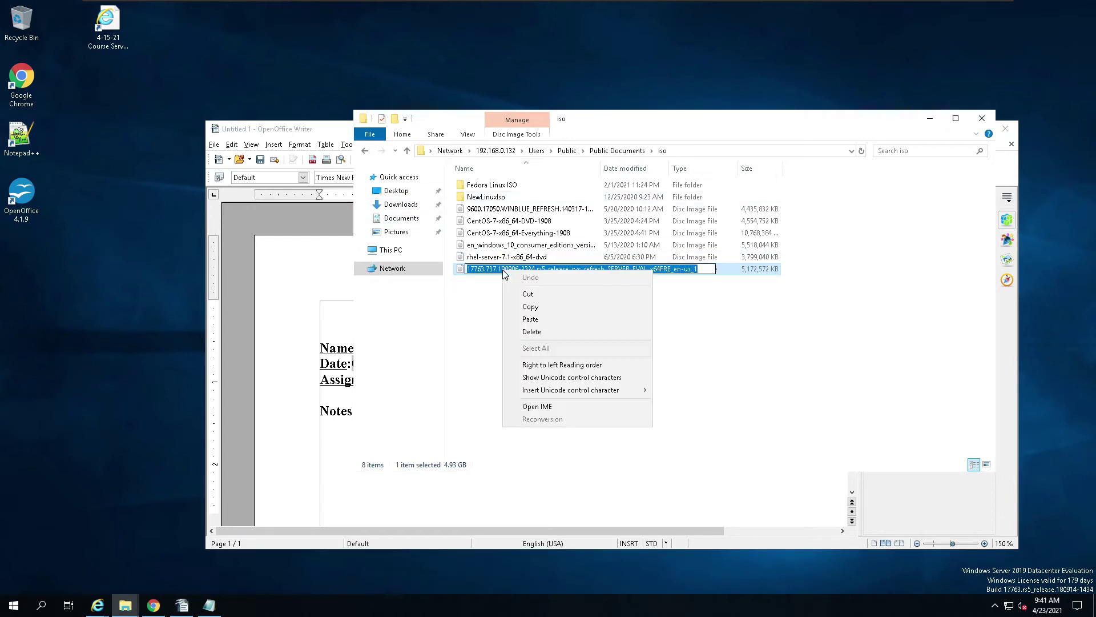
left_click(530, 307)
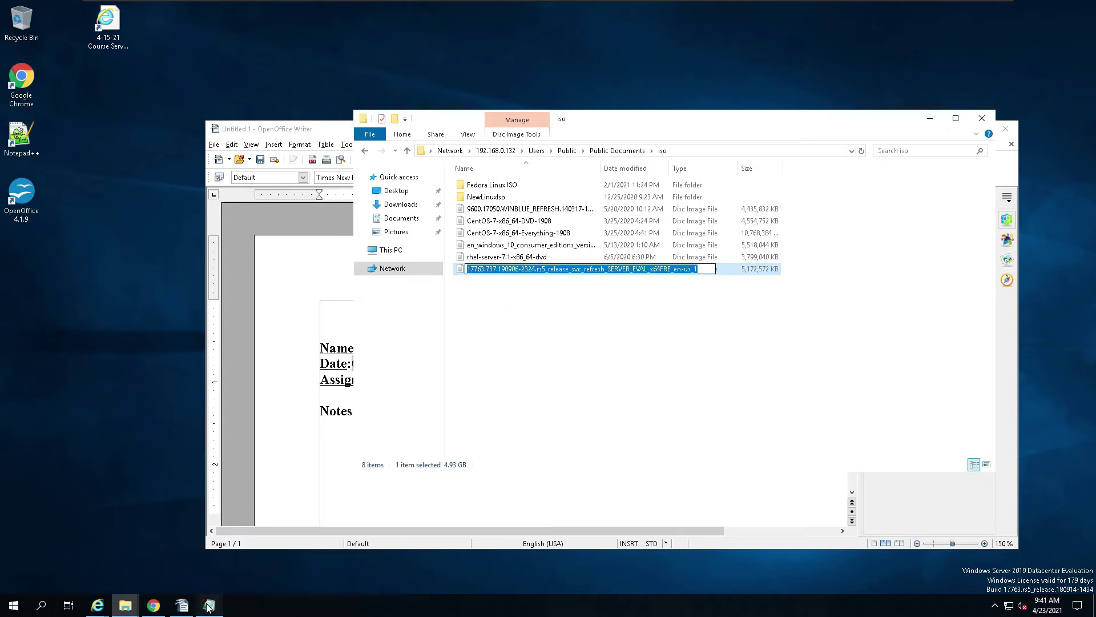
Step: Paste the ISO name with '.iso' on a new line under \\techhouseX3 in Notepad
left_click(209, 605)
left_click(720, 117)
left_click(649, 203)
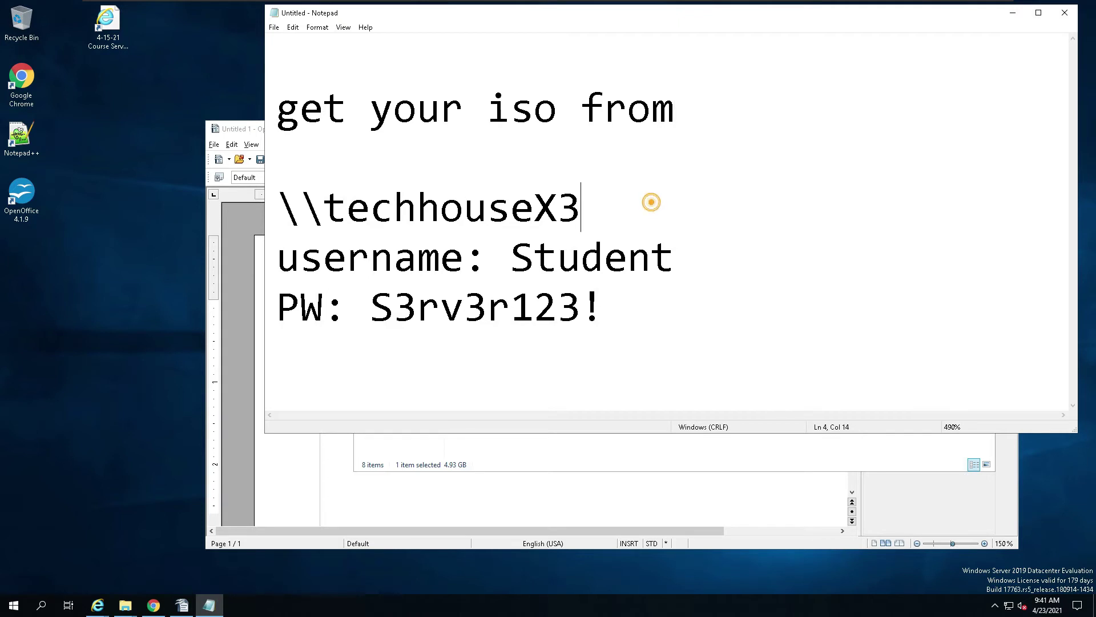
key("Return")
key("Return")
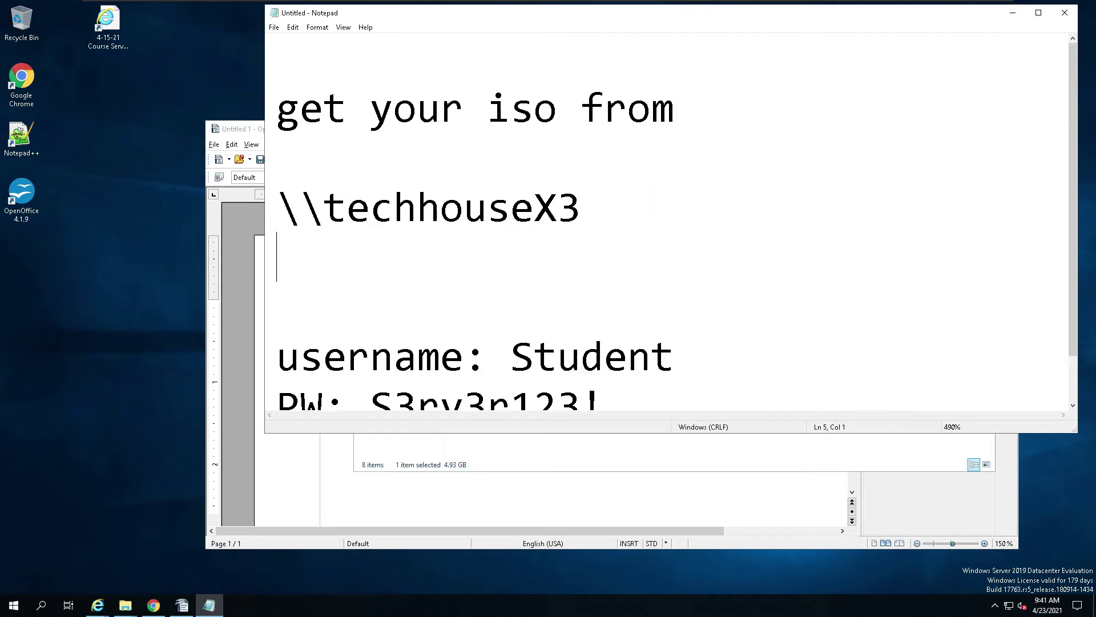
key("ctrl+v")
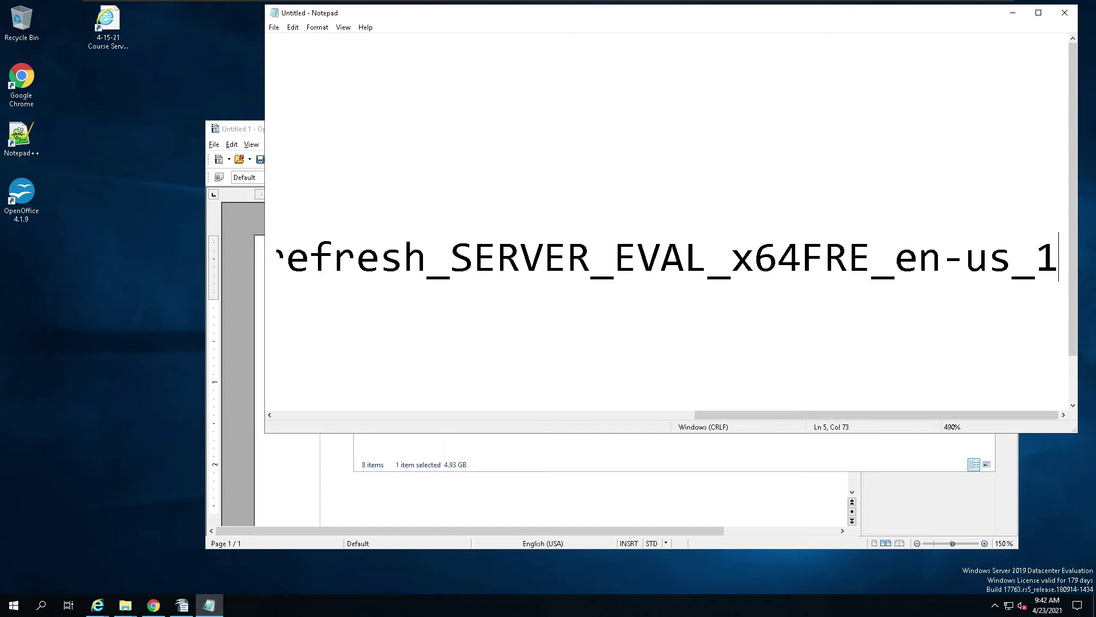
scroll(668, 223, "down", 20)
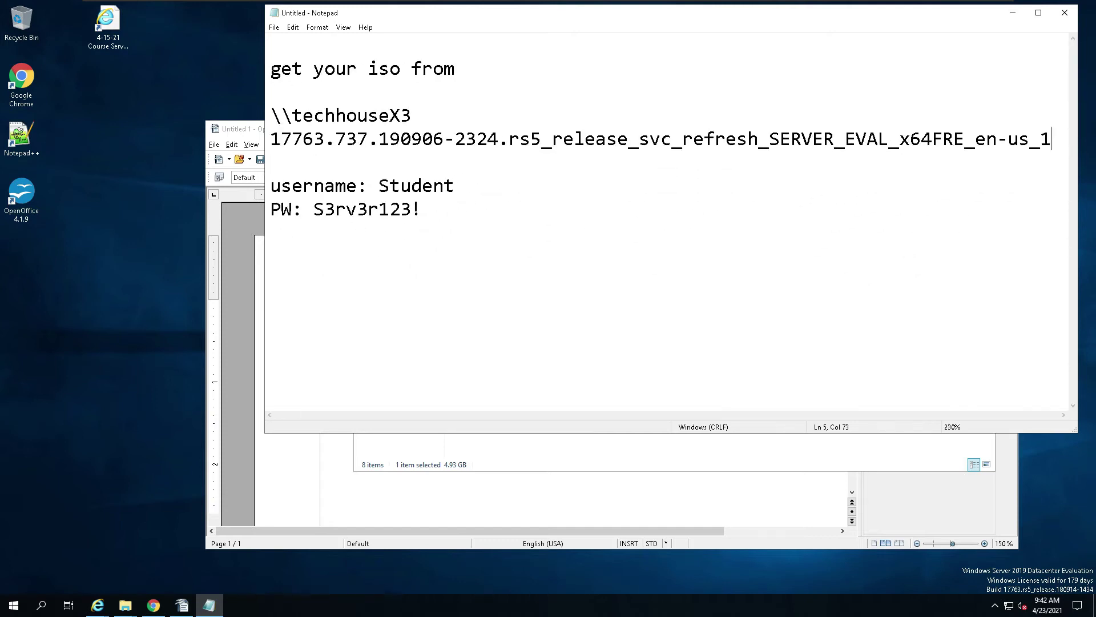
scroll(668, 222, "down", 2)
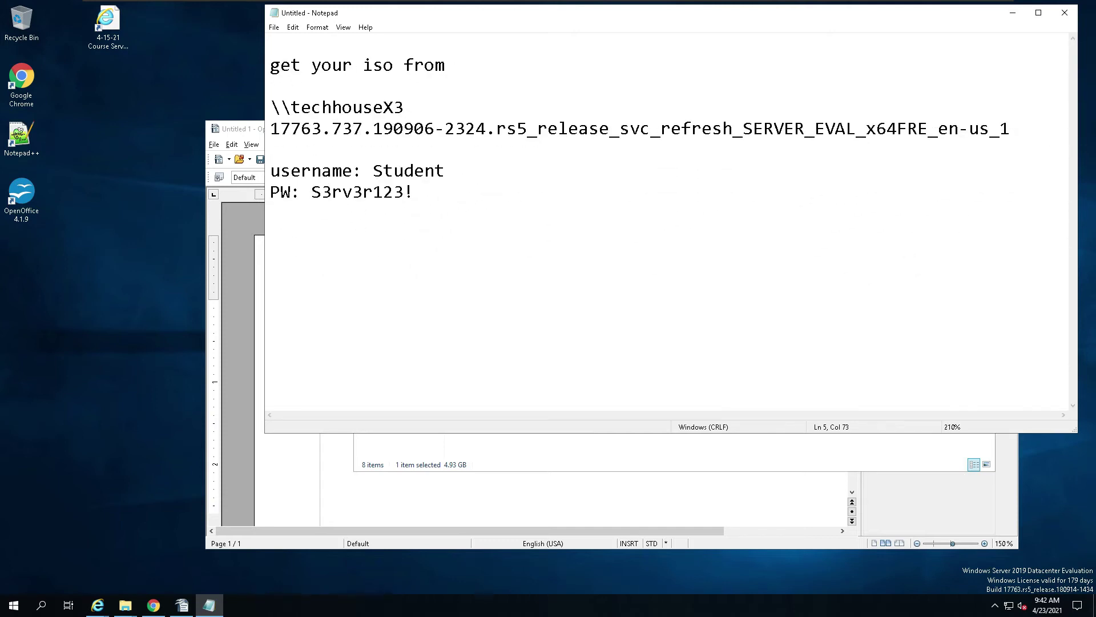
type(".iso")
Step: Copy the iso folder's address from its File Explorer window
left_click(255, 133)
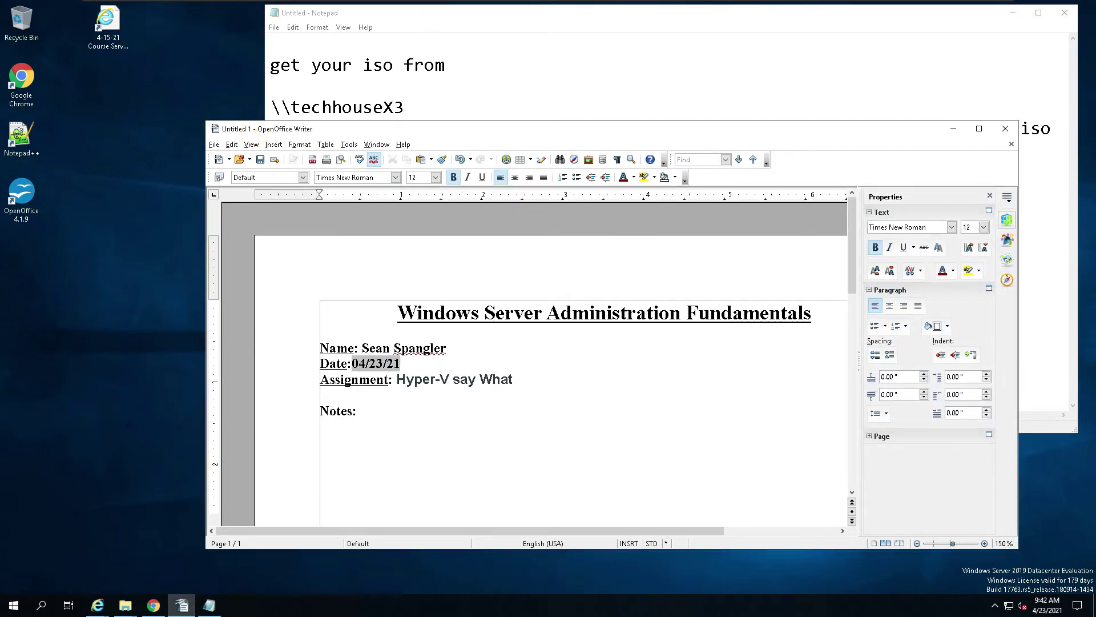
left_click(125, 606)
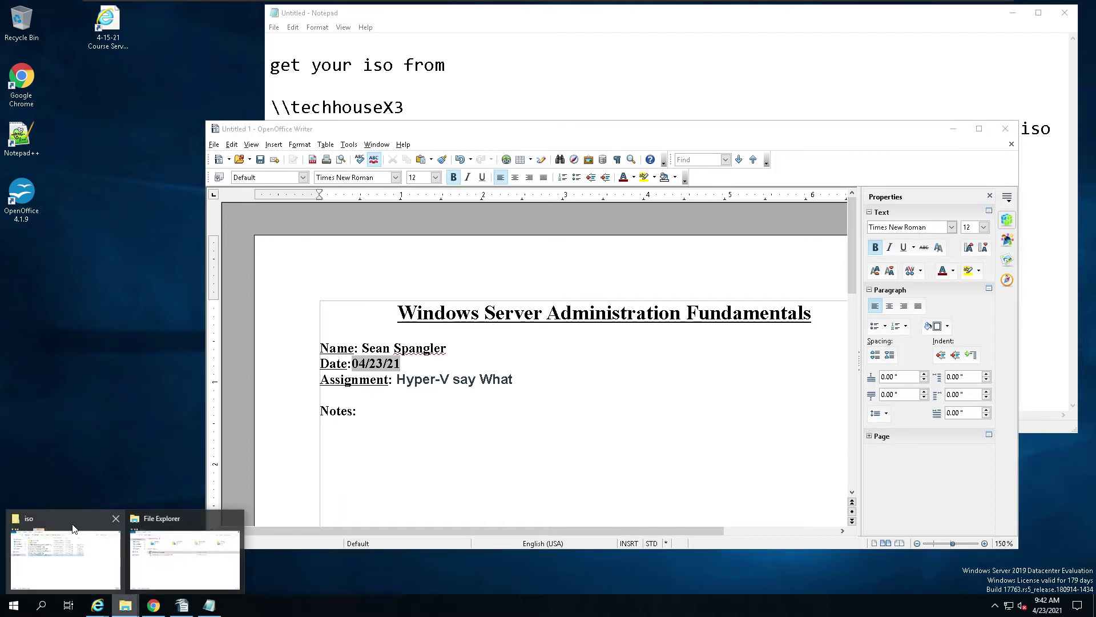
left_click(74, 526)
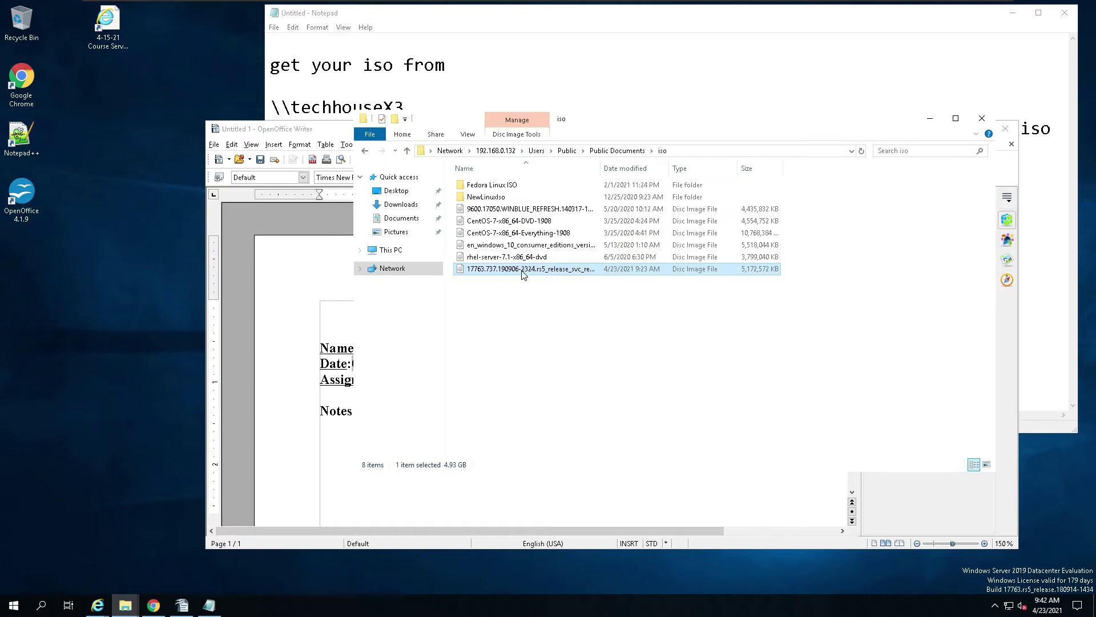
right_click(669, 156)
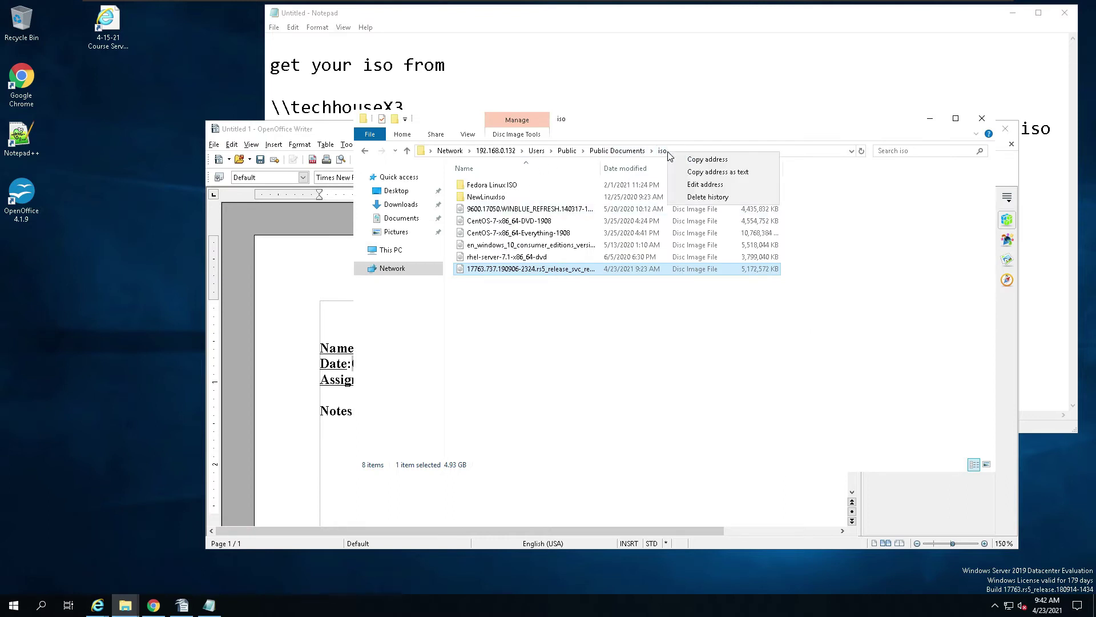
left_click(714, 158)
Step: Replace \\techhouseX3 with \\192.168.0.132\Users\Public\Documents\iso\ and join the ISO name onto it
left_click(653, 79)
left_click_drag(410, 107, 270, 106)
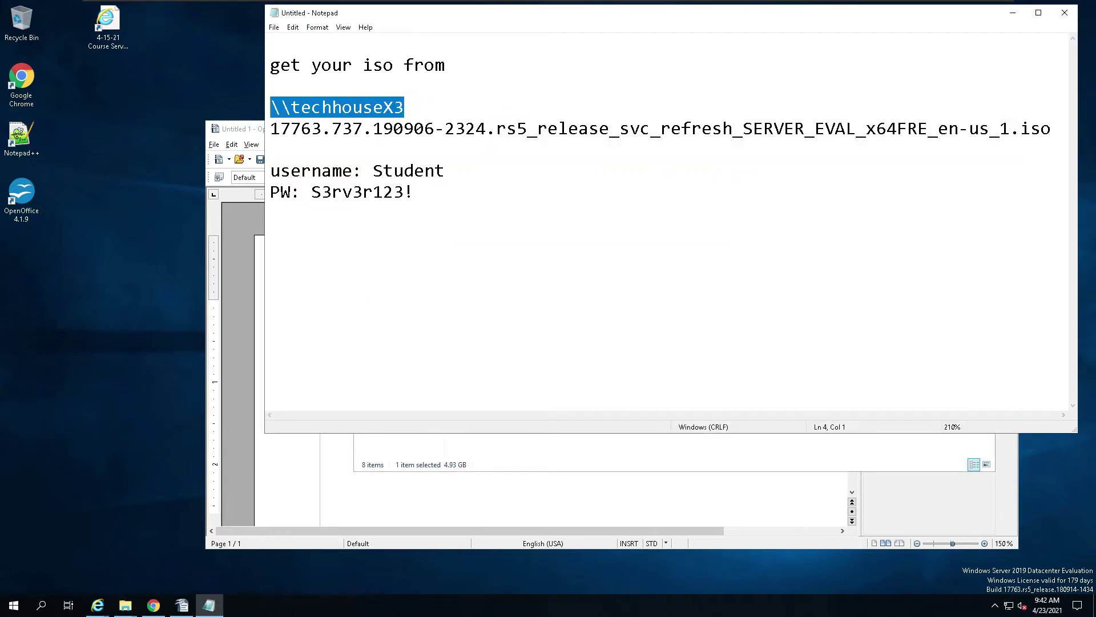
right_click(290, 108)
left_click(342, 153)
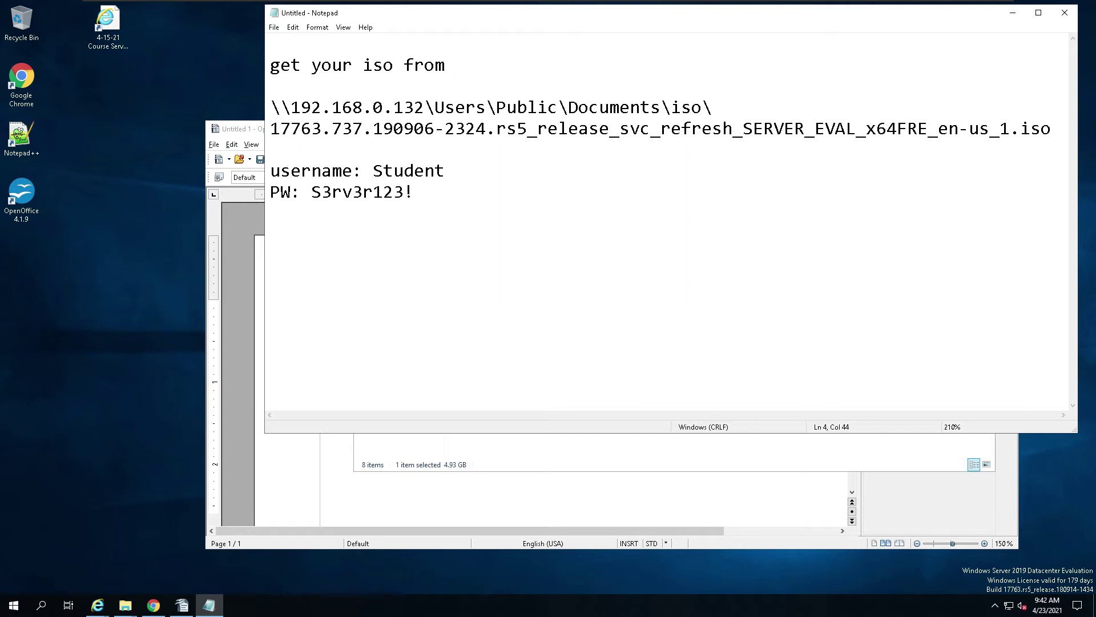
key("Delete")
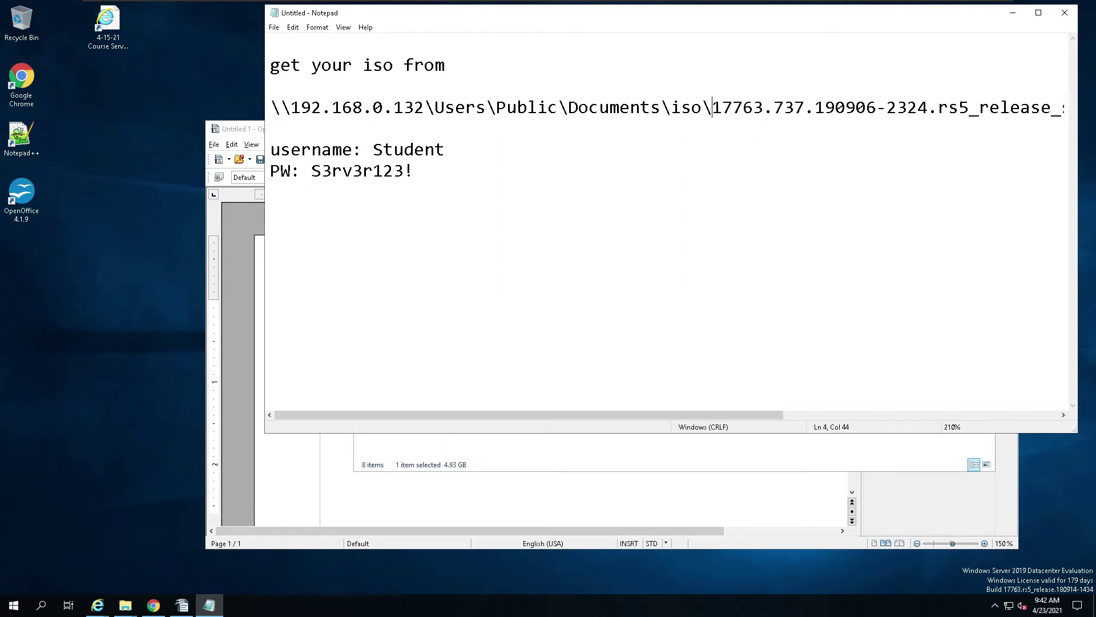
left_click_drag(262, 76, 110, 76)
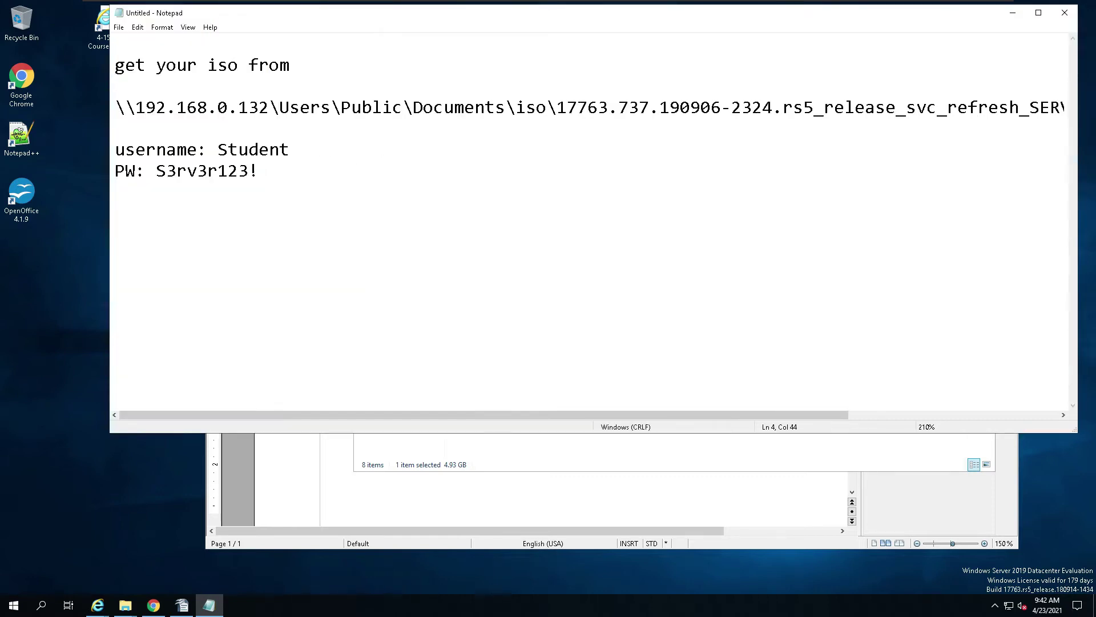
left_click_drag(782, 414, 654, 428)
Step: Cut the 17763 ISO from Downloads, close that window, and minimize Writer
left_click(1014, 15)
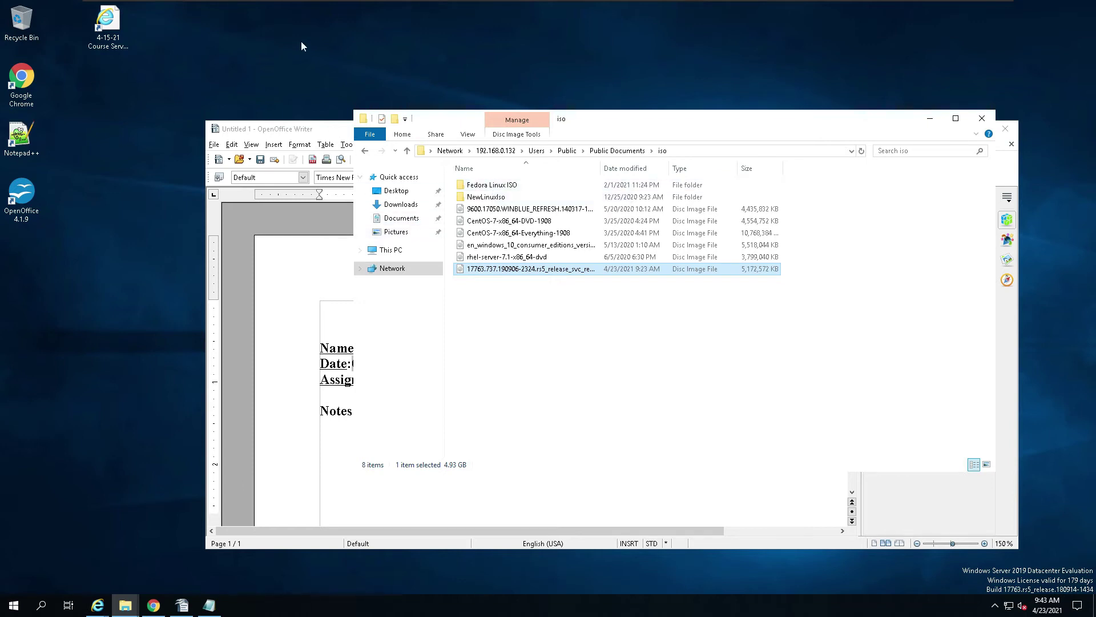
left_click(394, 205)
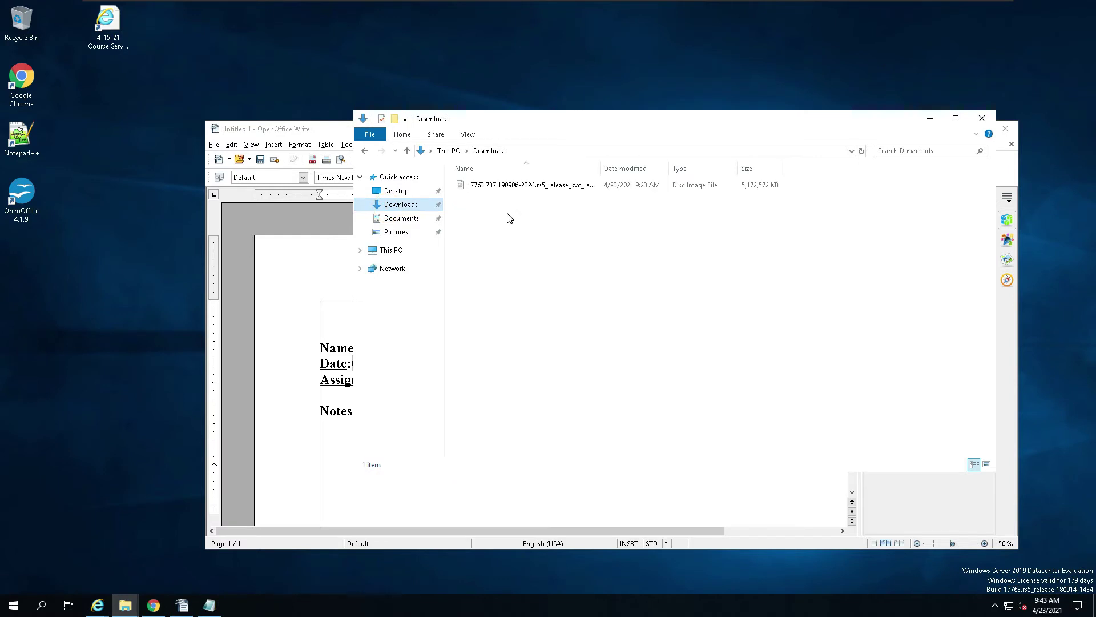
right_click(518, 186)
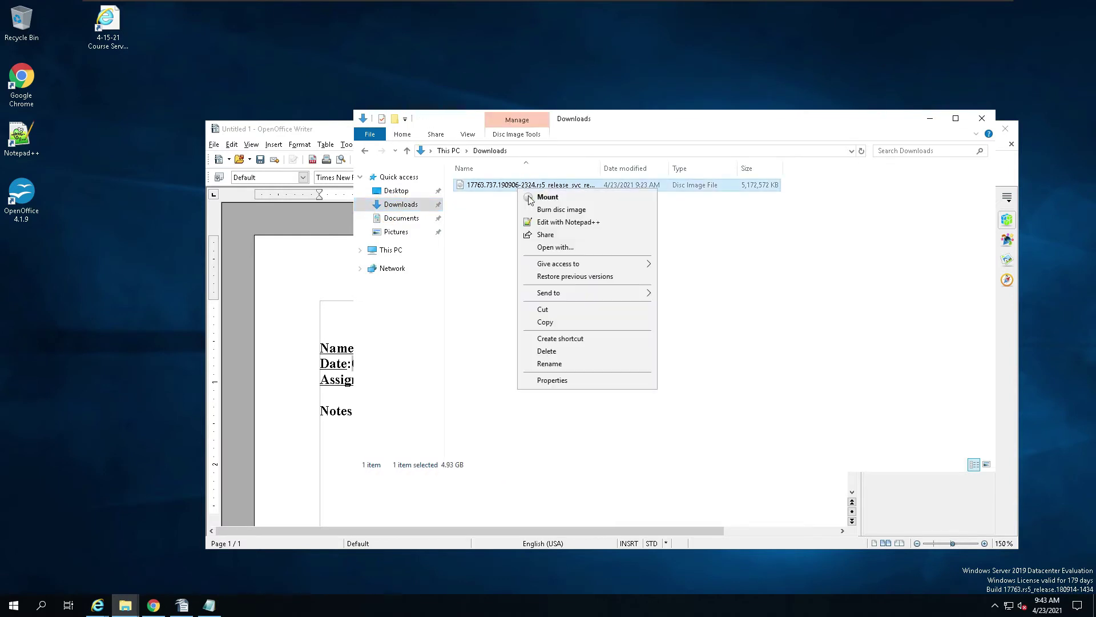
left_click(558, 311)
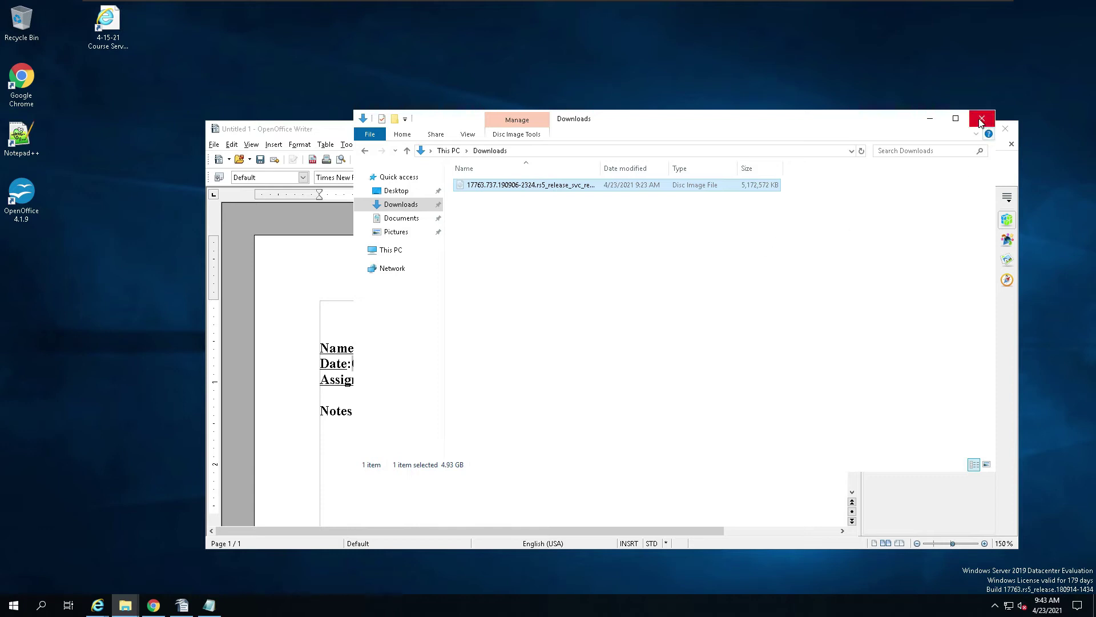
left_click(982, 120)
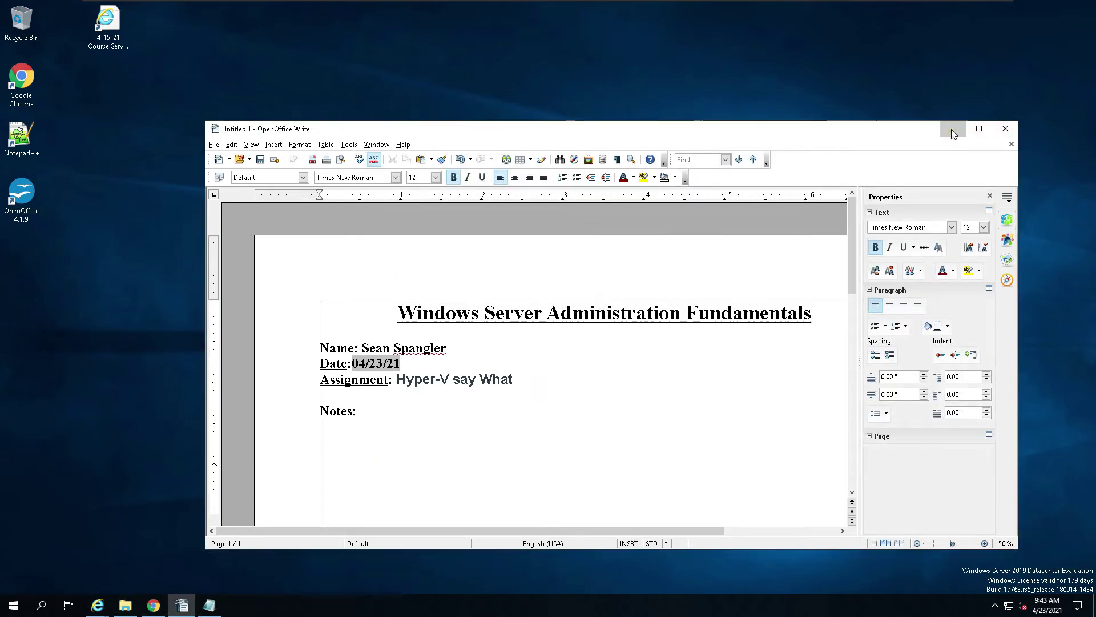
left_click(951, 129)
right_click(103, 154)
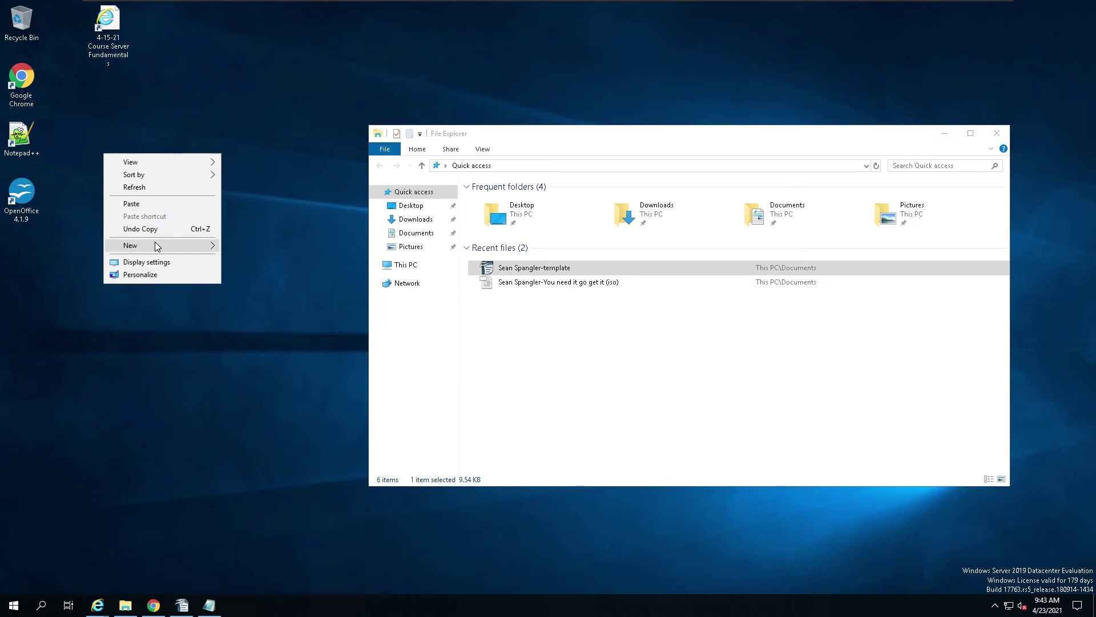
Step: Create a new desktop folder named Iso
mouse_move(157, 246)
left_click(236, 247)
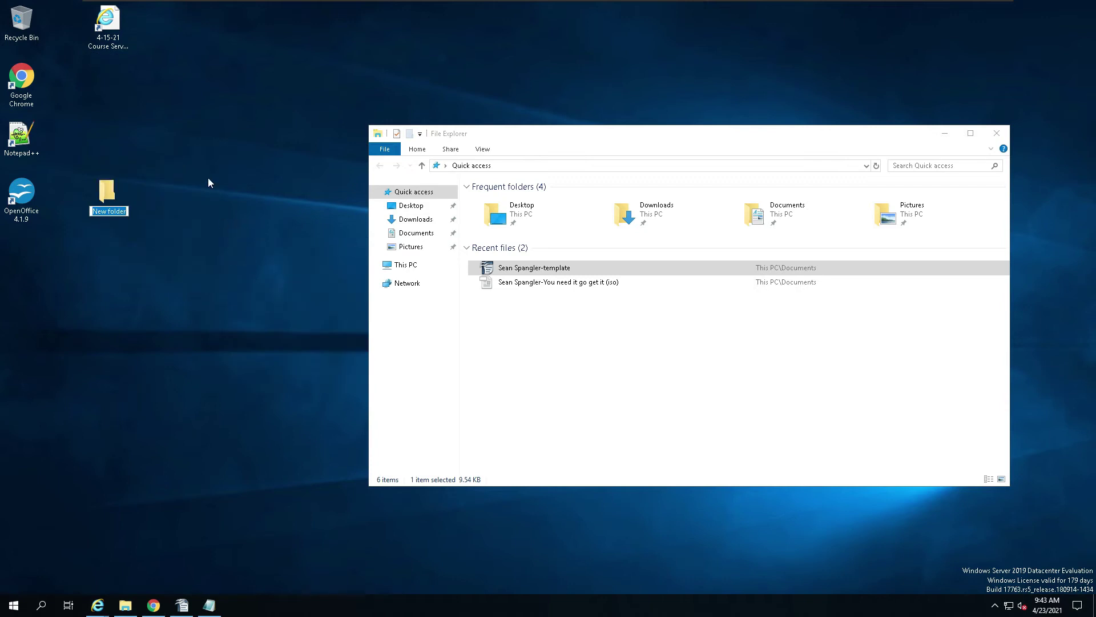
type("Iso")
key("Return")
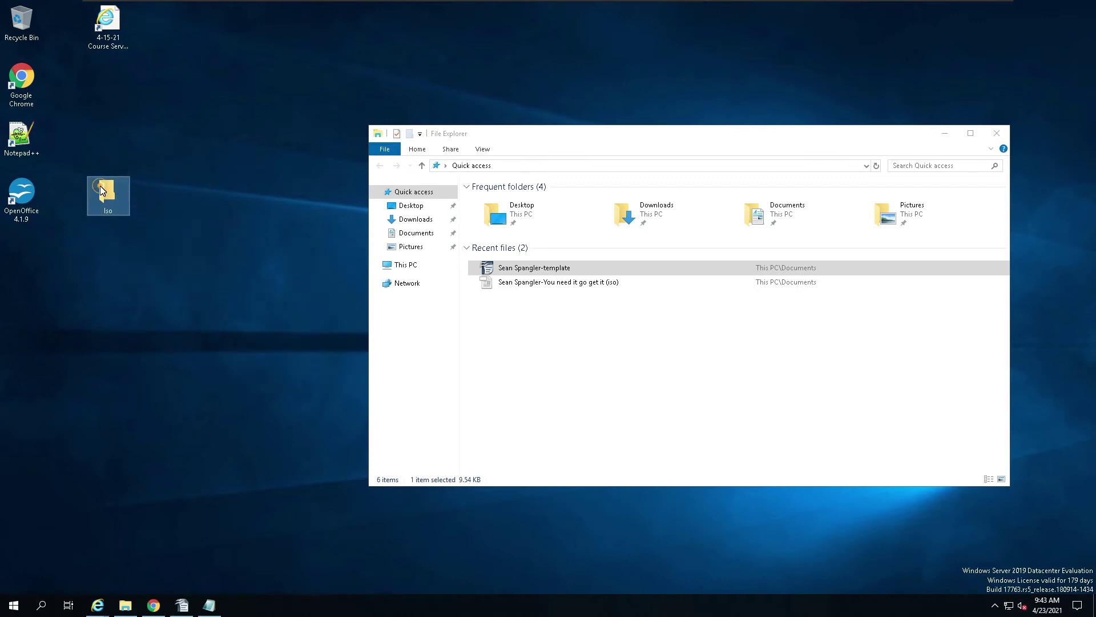
Step: Paste the 4.93 GB ISO into Iso, close it, and place the folder atop the second column
double_click(101, 190)
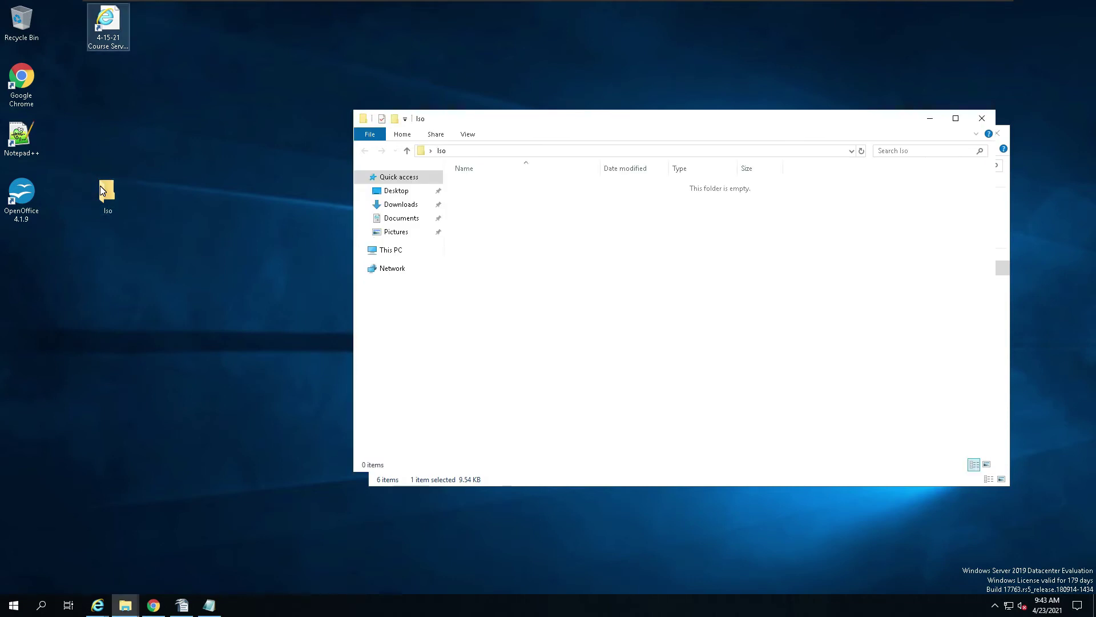
left_click(100, 191)
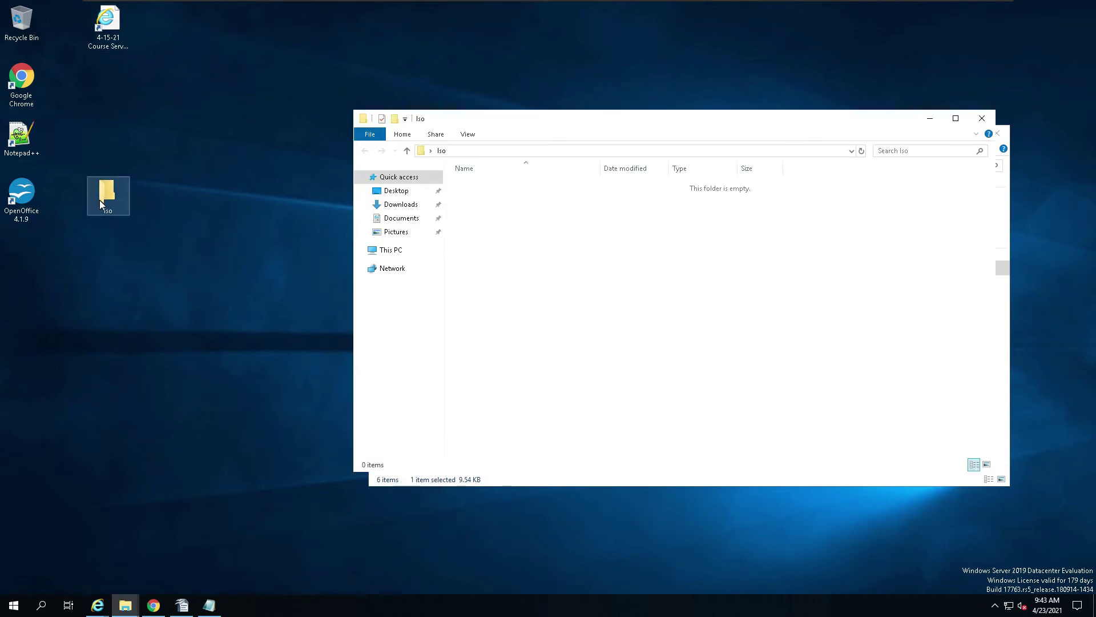
double_click(108, 193)
right_click(504, 255)
left_click(537, 329)
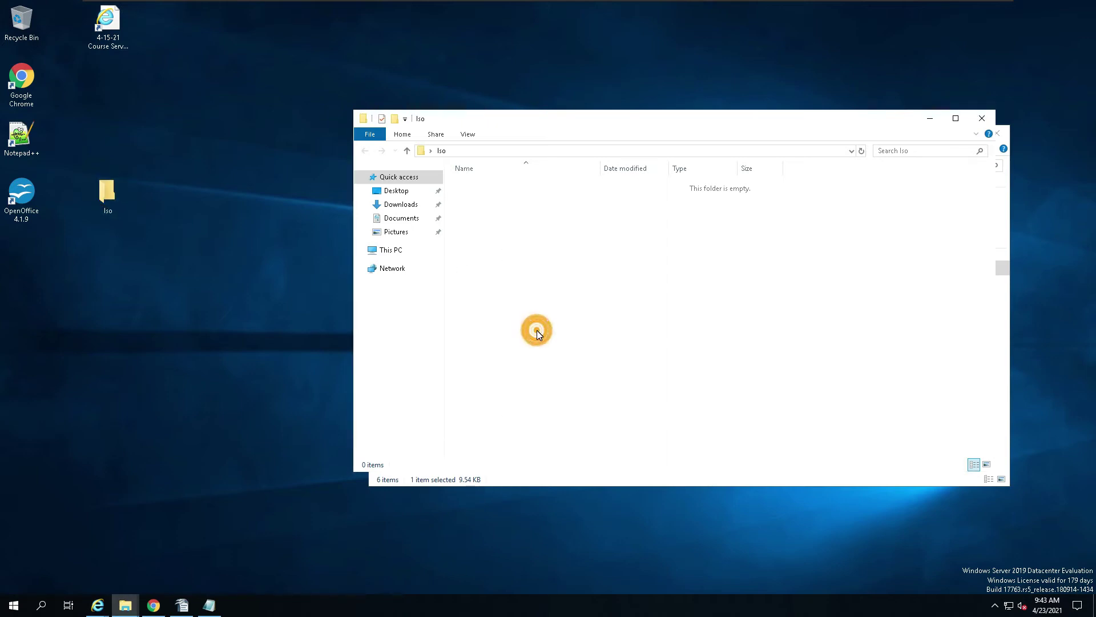
left_click_drag(727, 124, 507, 85)
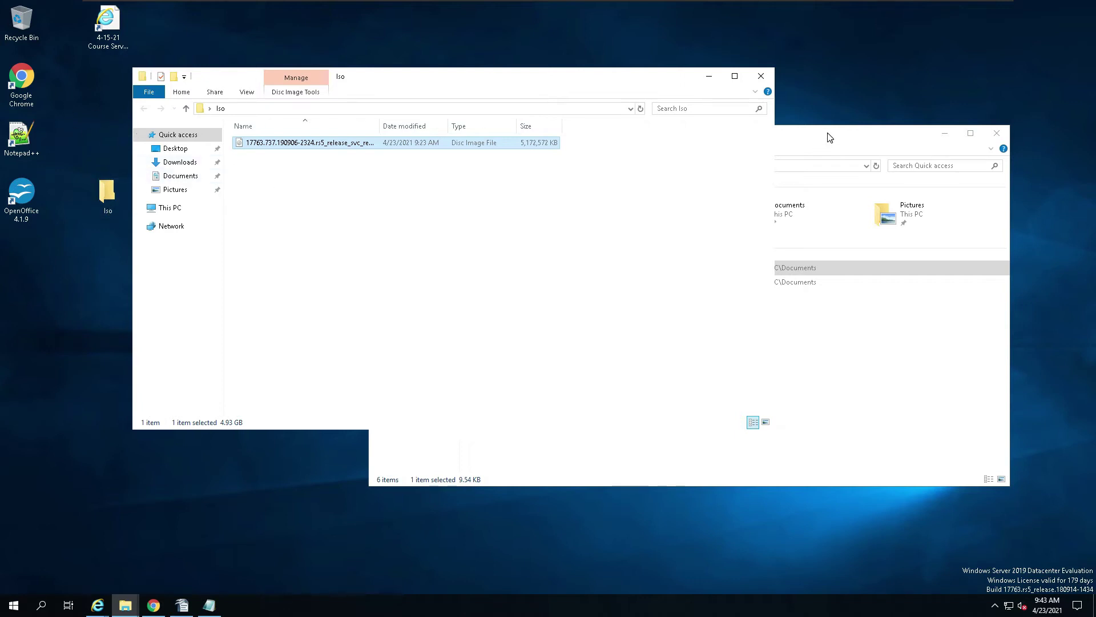
left_click(760, 78)
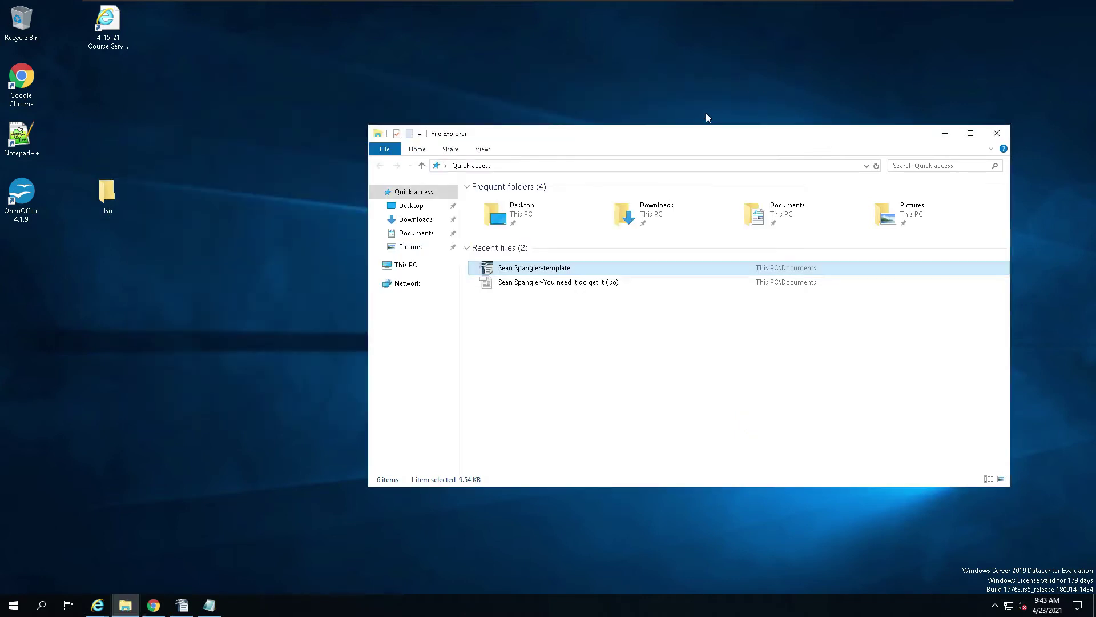
left_click_drag(102, 186, 117, 85)
left_click_drag(114, 86, 113, 86)
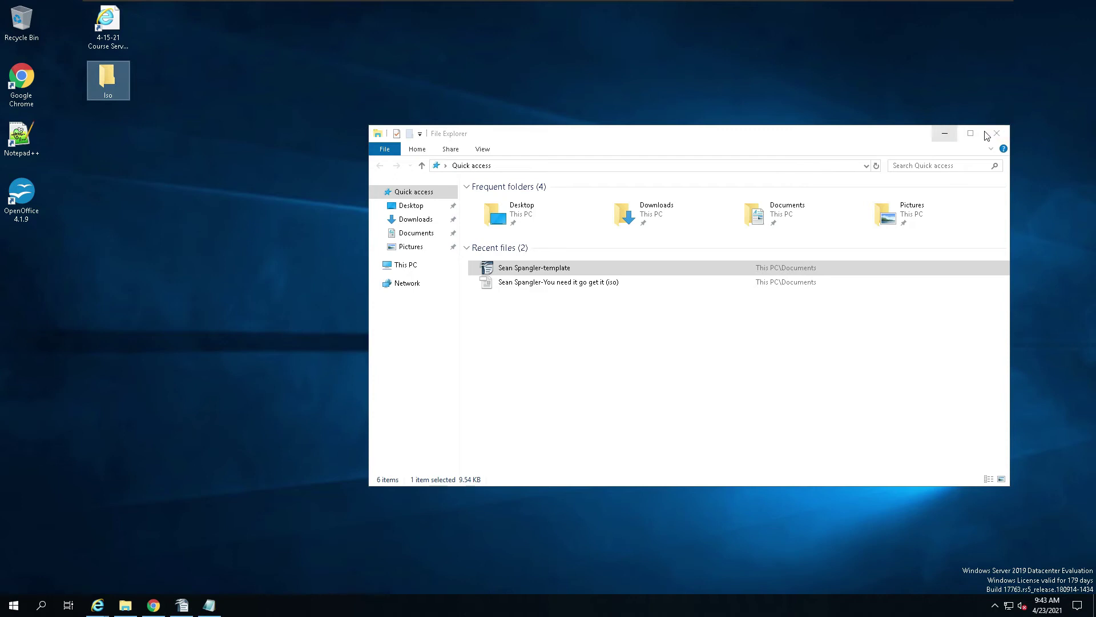
Step: Close File Explorer, restore the VM to full screen, and deselect the Iso folder
left_click(998, 133)
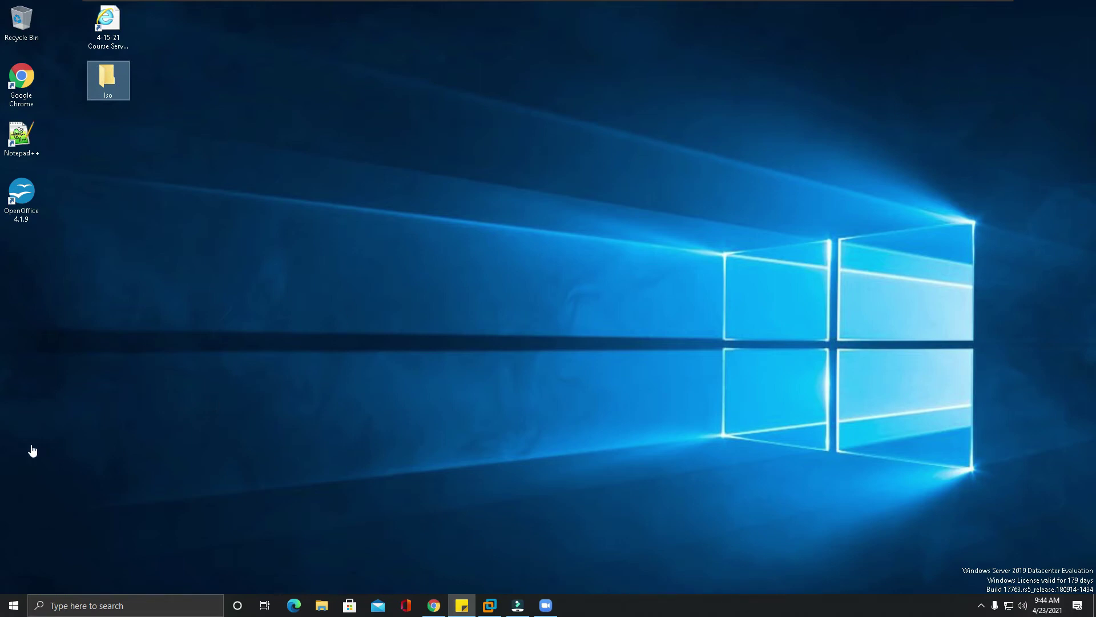
left_click(487, 607)
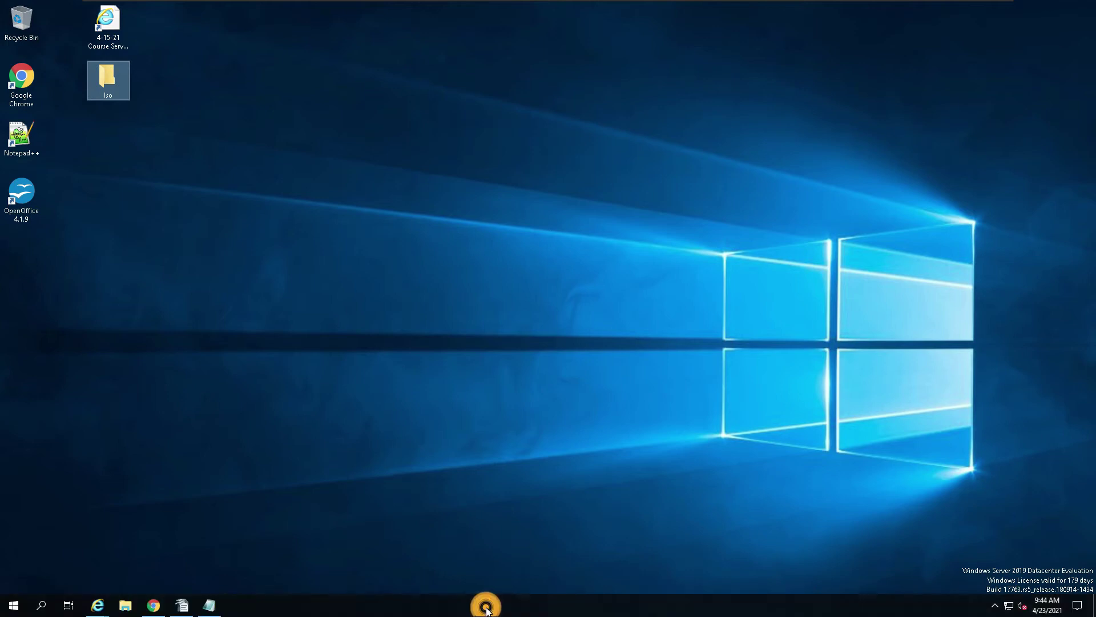
left_click(348, 346)
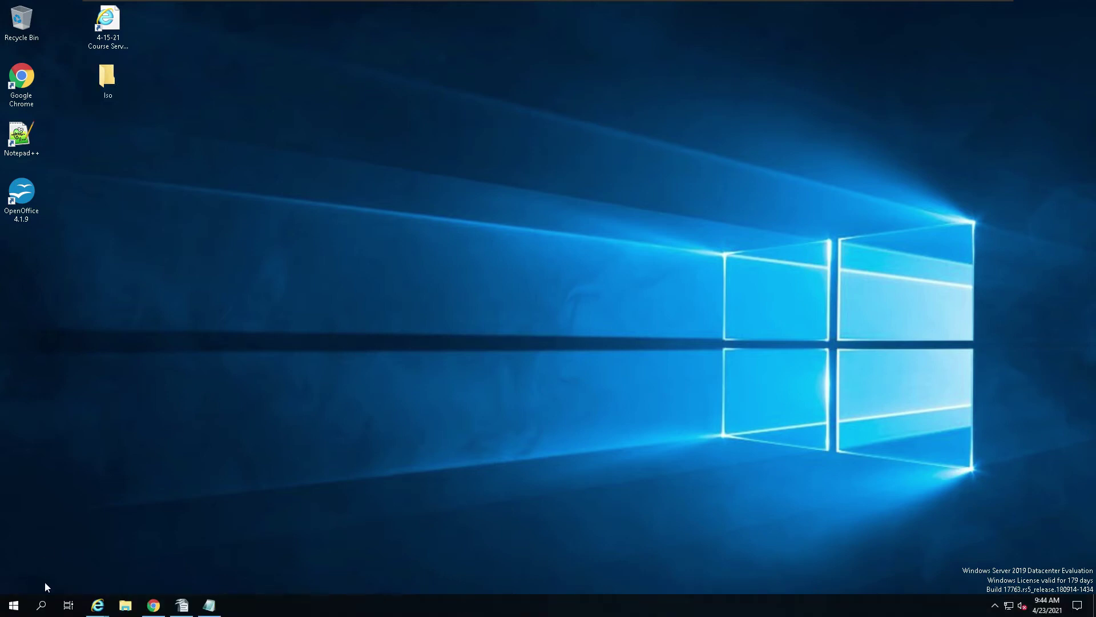
Step: Search 'hy' from Start and launch Hyper-V Manager
left_click(14, 604)
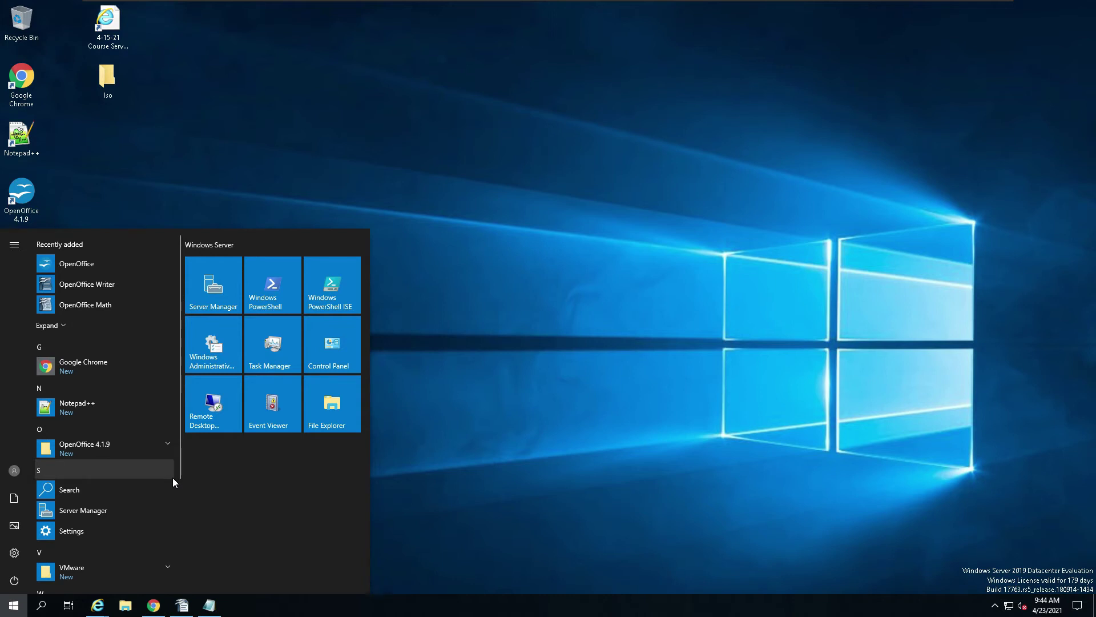
type("hy")
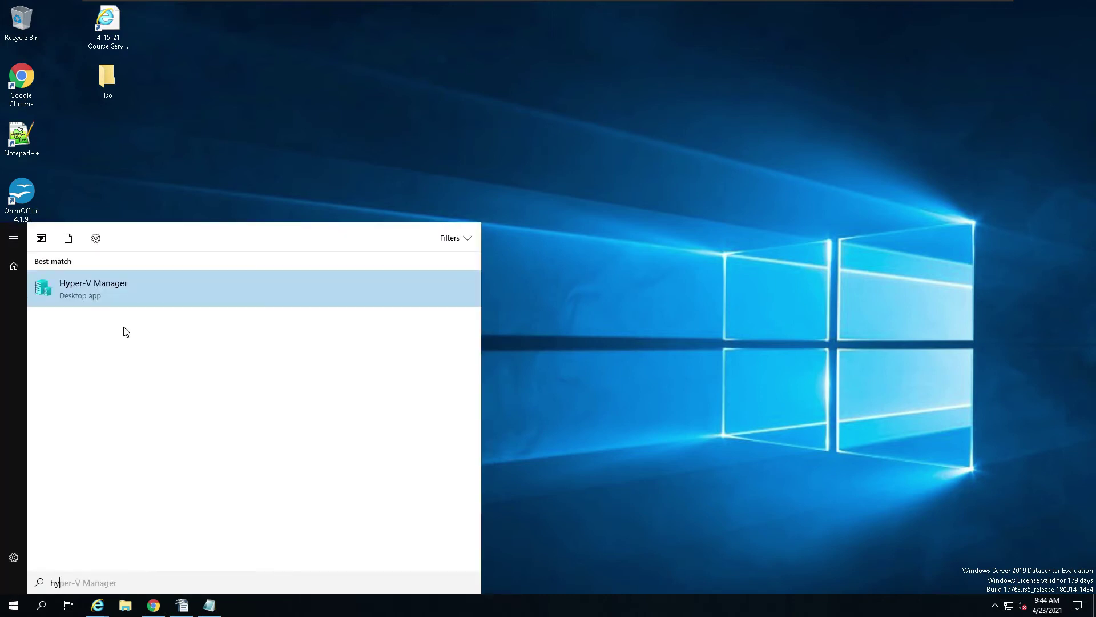
left_click(98, 288)
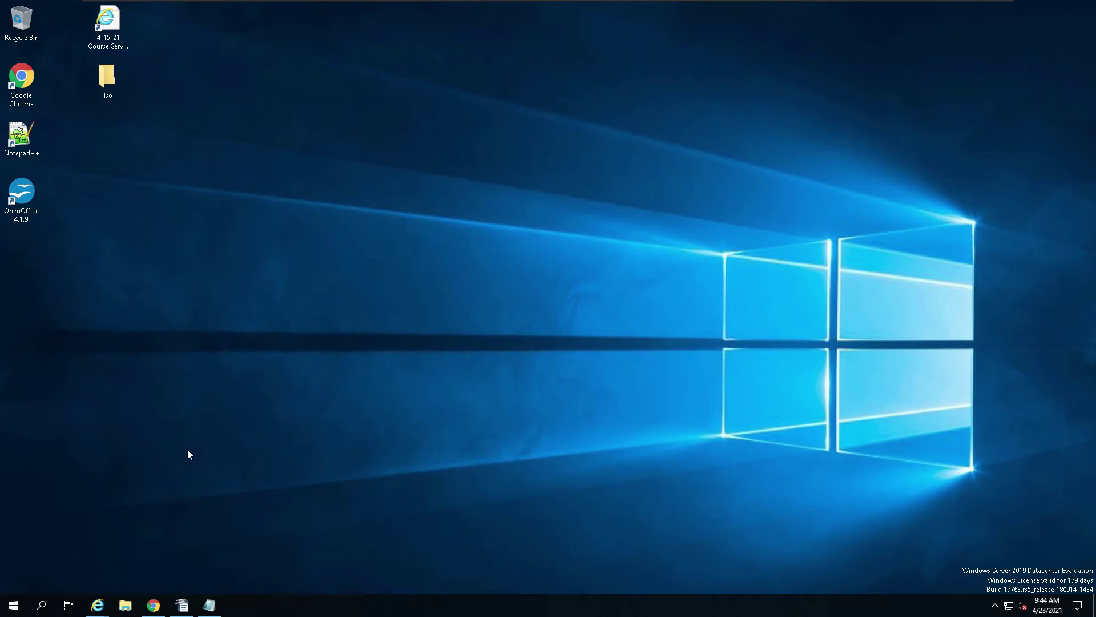
Step: Pin Hyper-V Manager to Start and the taskbar, then close its window
left_click(14, 606)
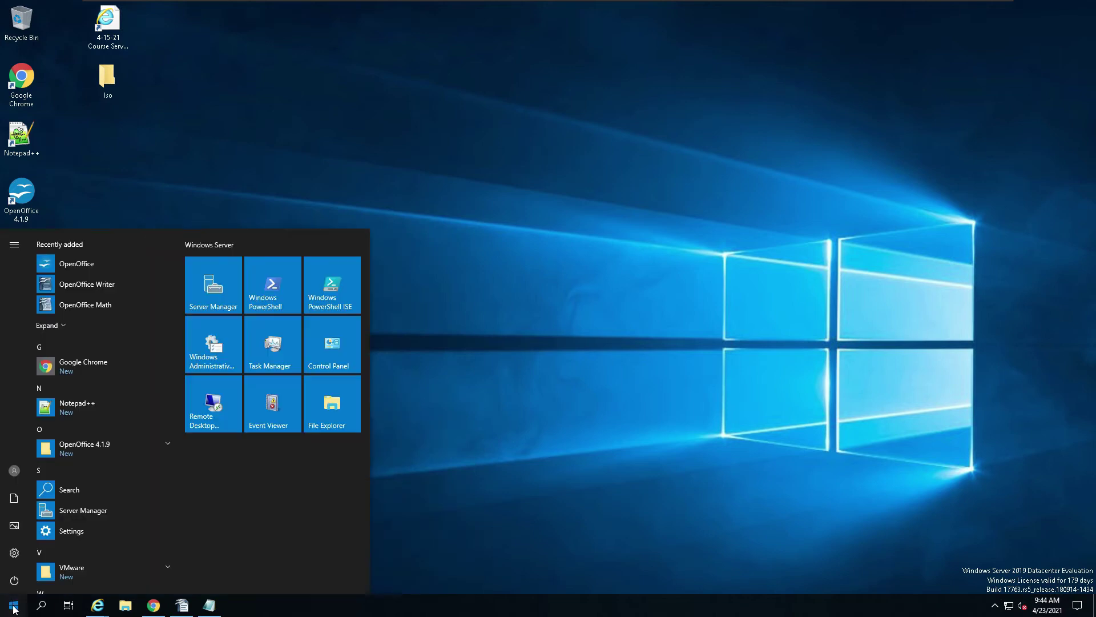
type("hy")
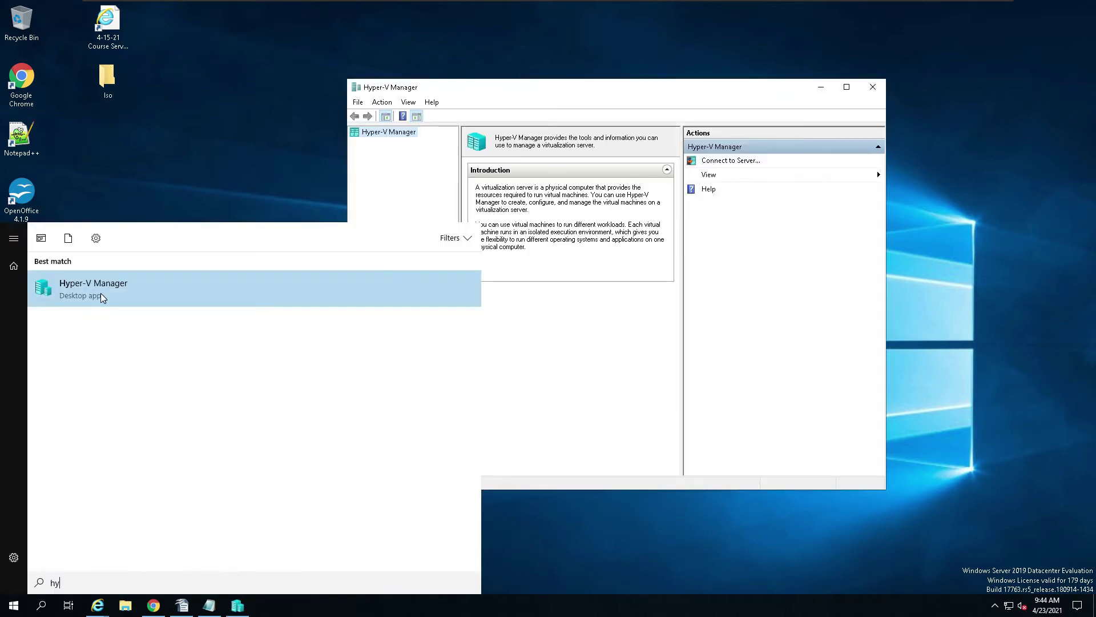
right_click(109, 279)
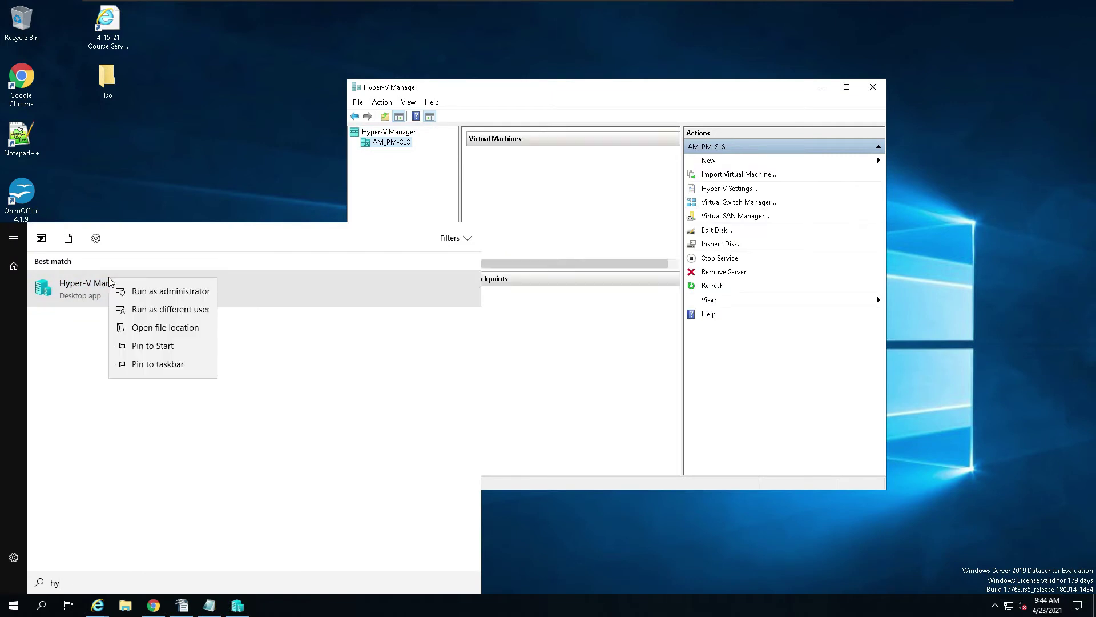
left_click(161, 344)
right_click(100, 307)
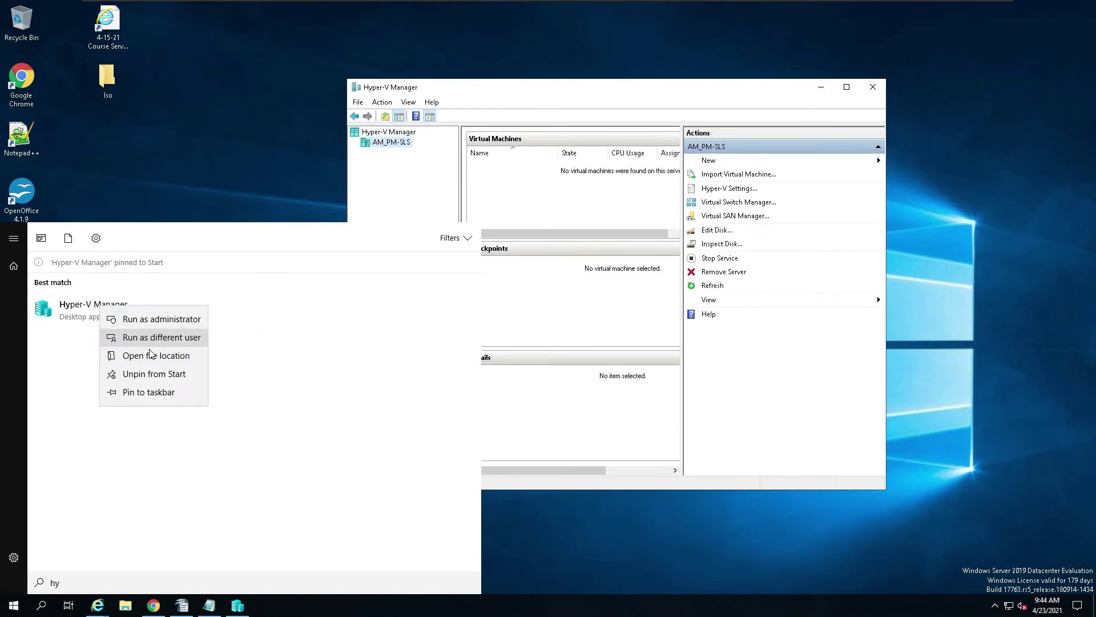
left_click(160, 392)
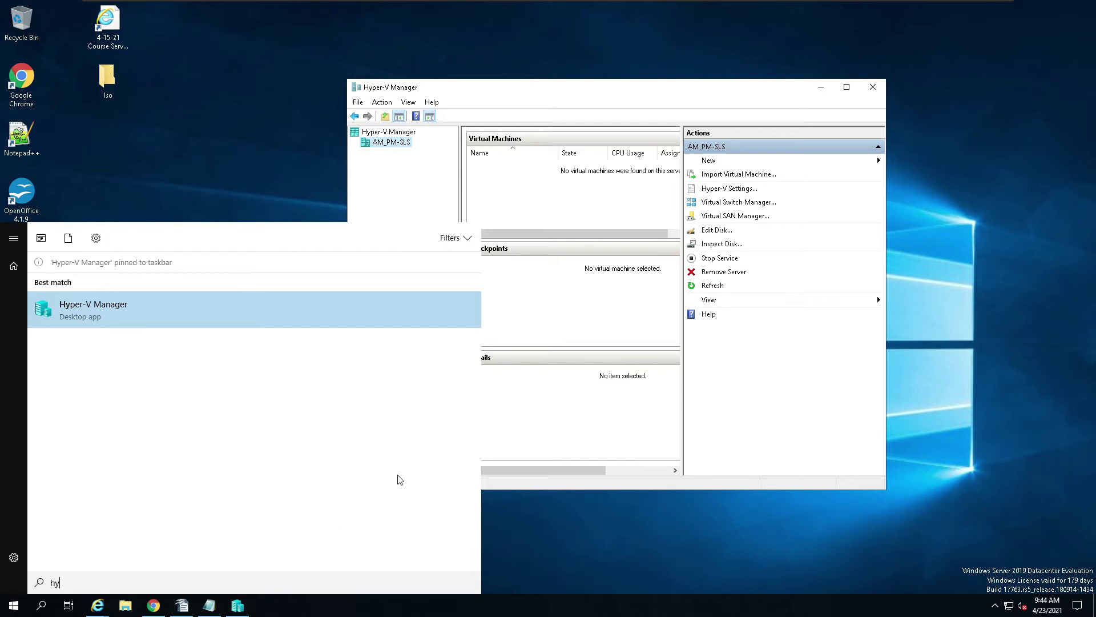
left_click(279, 123)
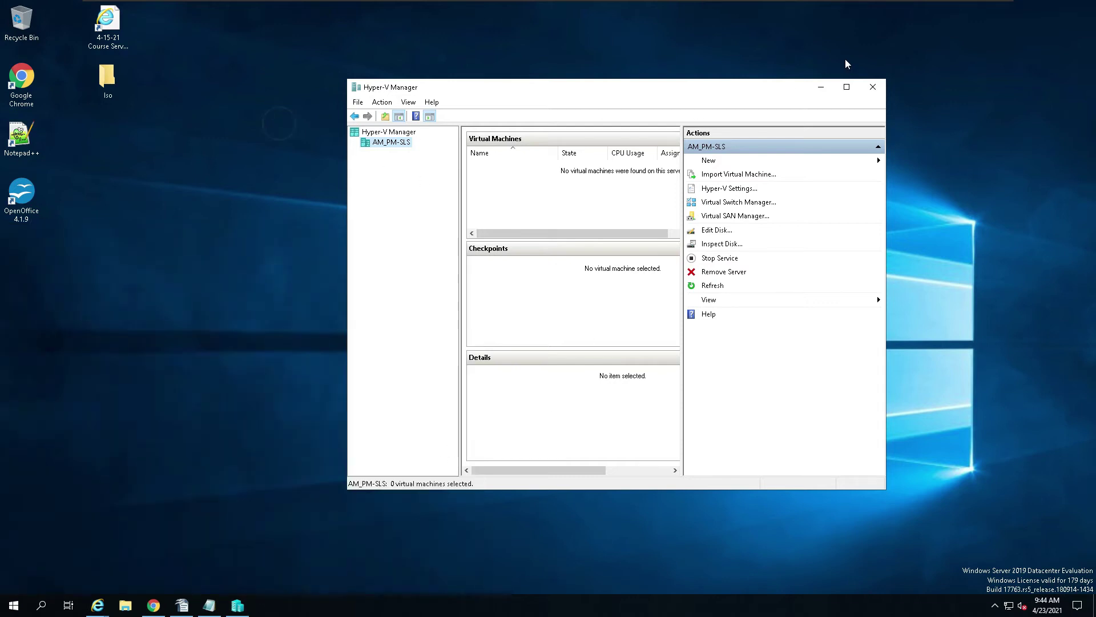
left_click(873, 87)
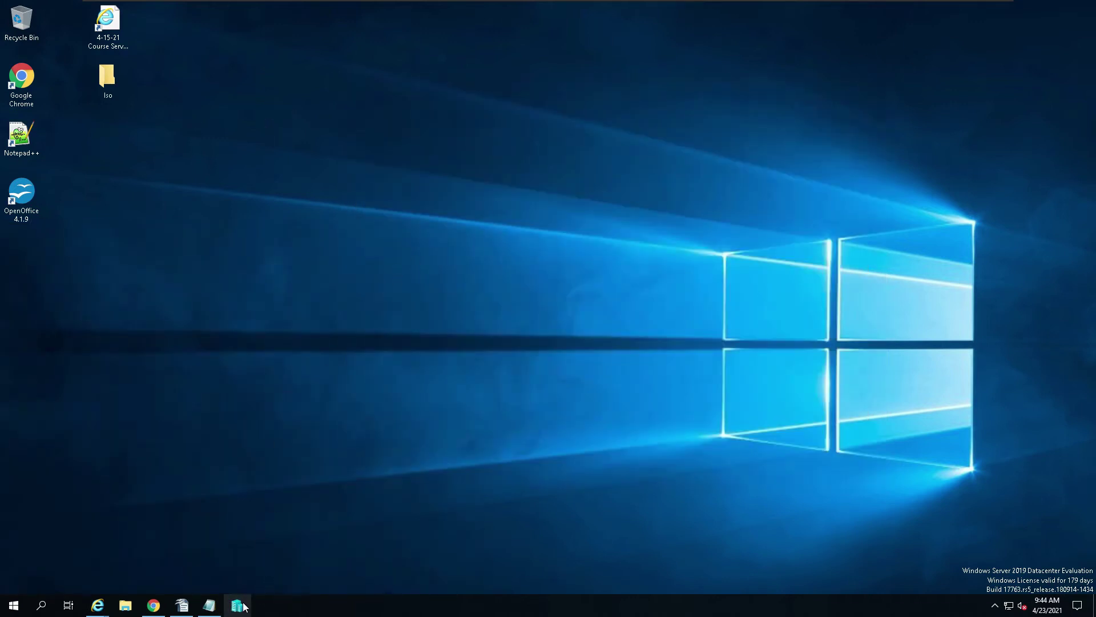
Step: Drag Hyper-V Manager from Start to create a desktop shortcut and launch it from there
left_click(14, 606)
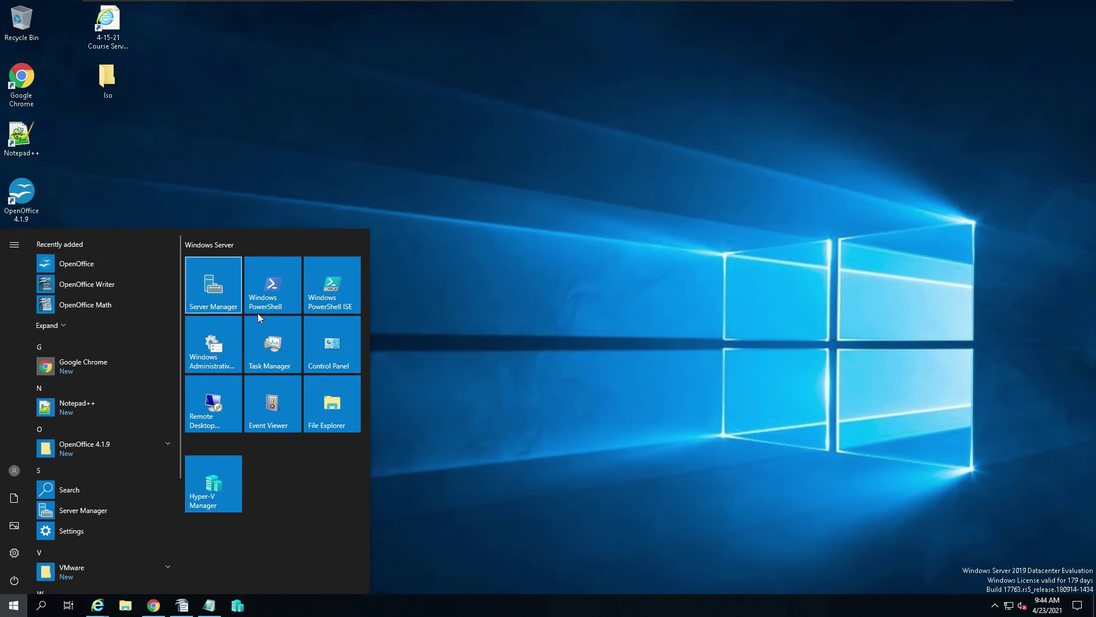
left_click_drag(209, 496, 109, 174)
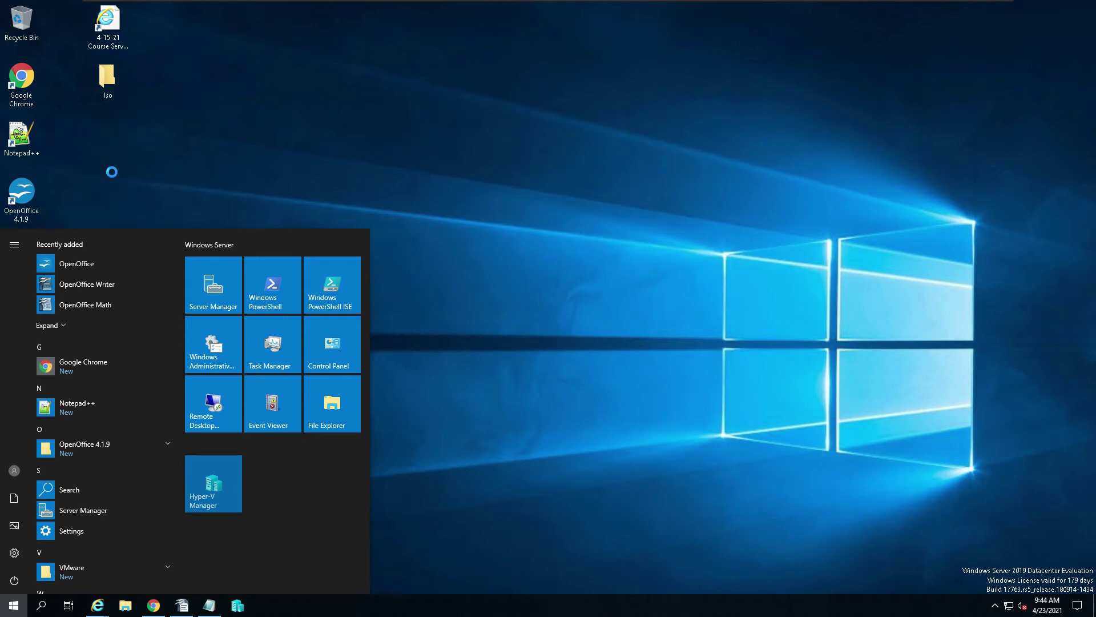
double_click(106, 142)
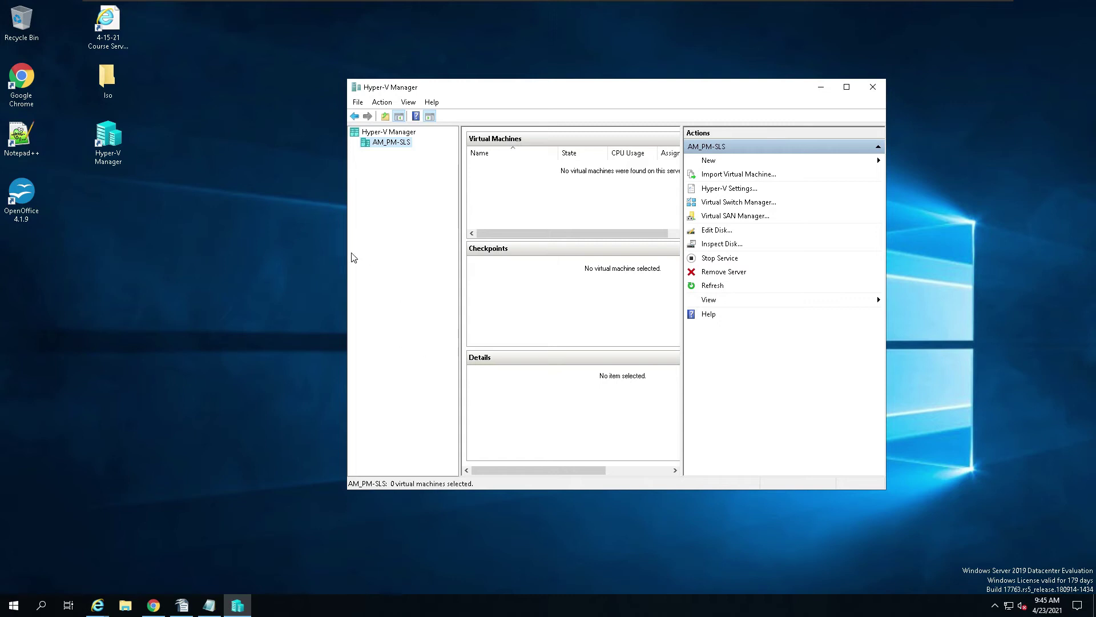
left_click(13, 606)
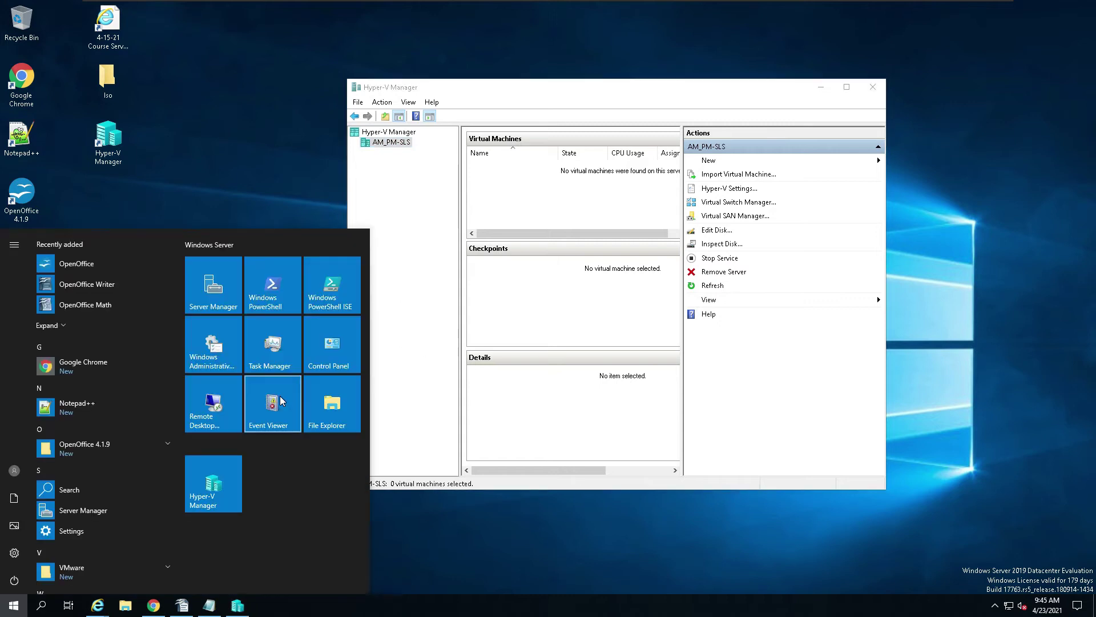
left_click(221, 345)
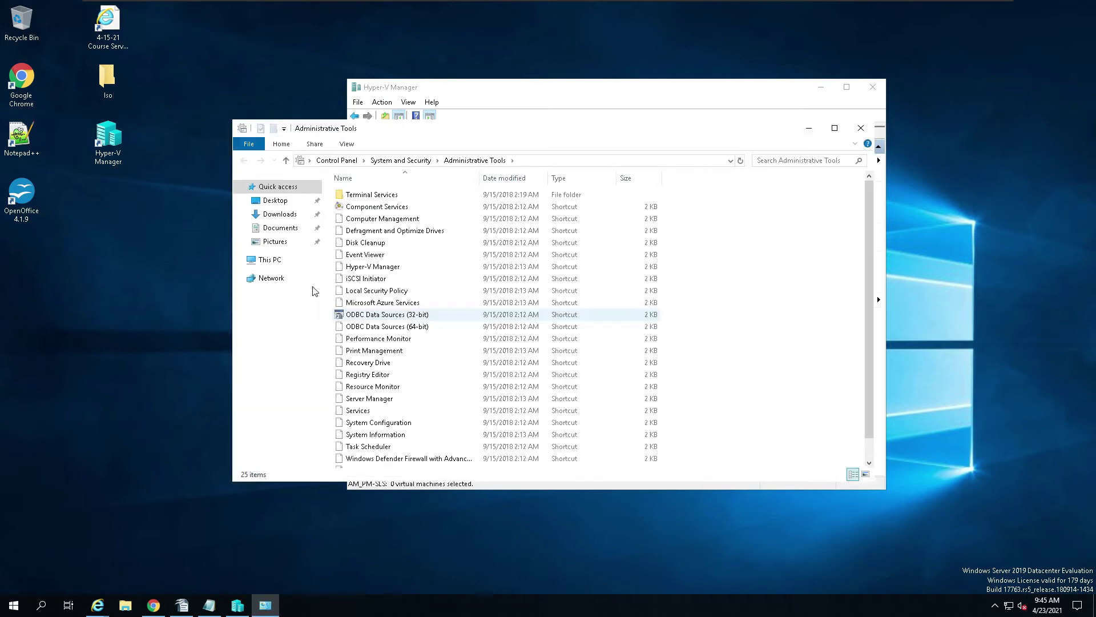
scroll(424, 280, "down", 1)
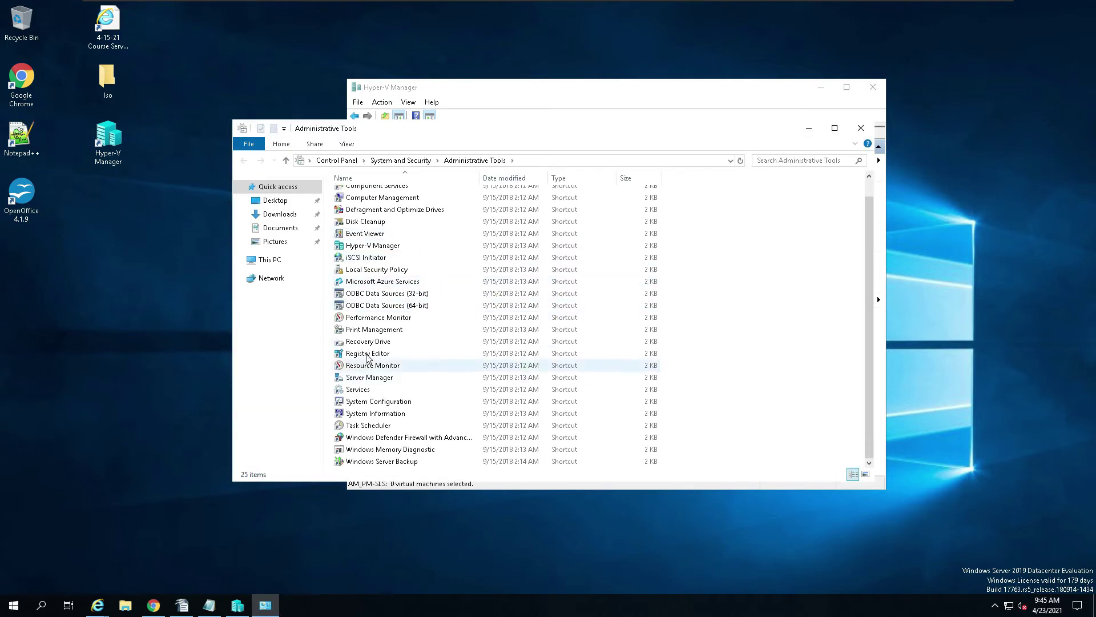
left_click(374, 260)
left_click(372, 235)
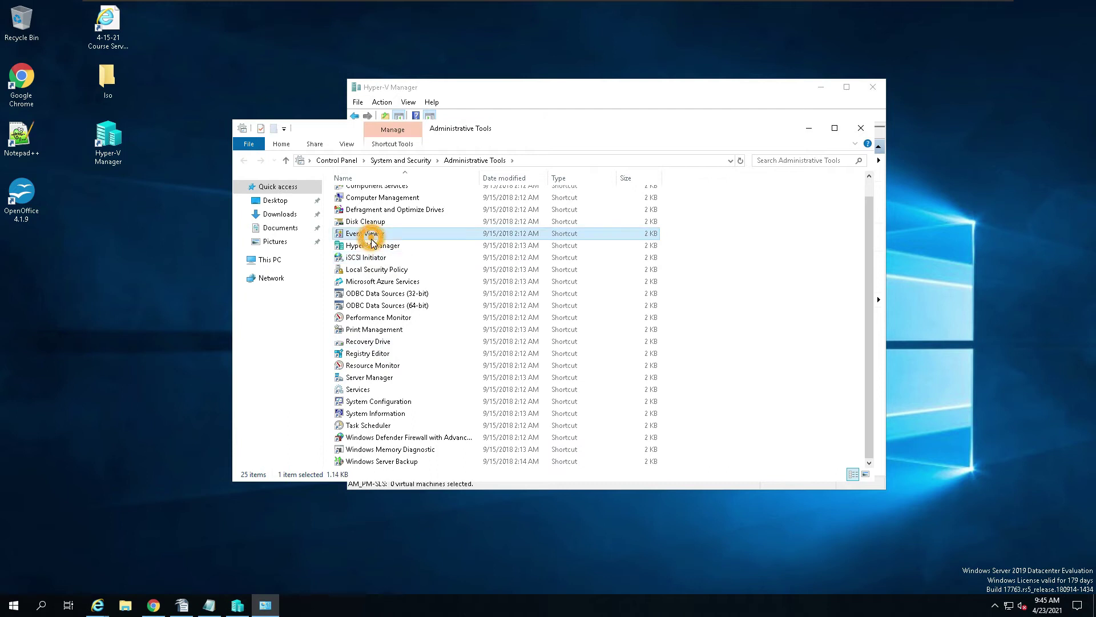
left_click(371, 245)
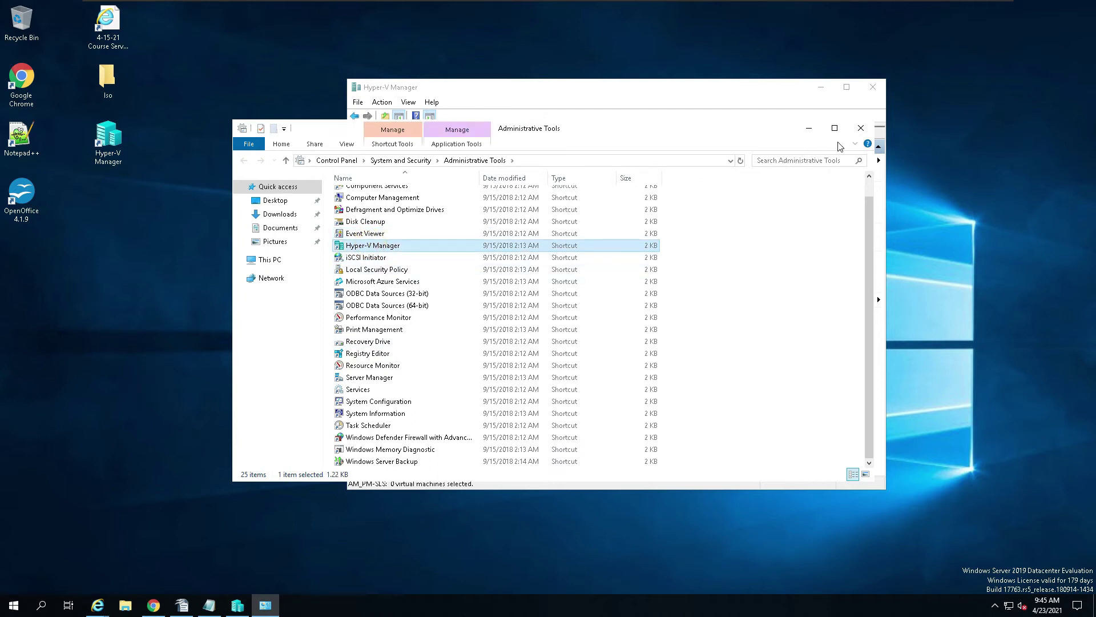
left_click(861, 128)
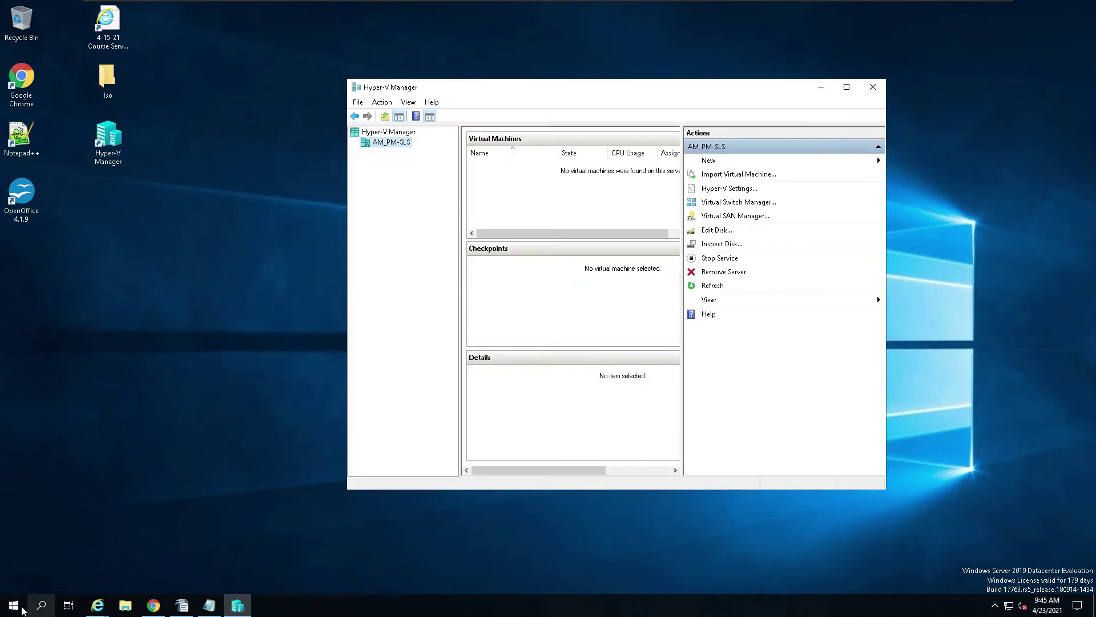
Step: Open Server Manager to view its Tools list, close it, and maximize Hyper-V Manager
left_click(14, 605)
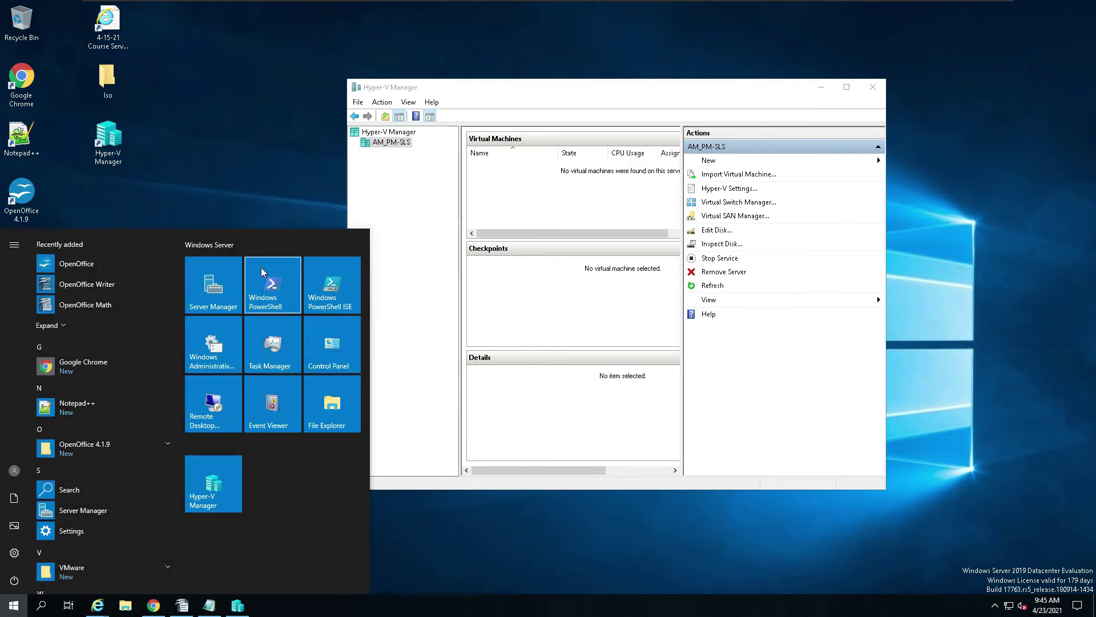
left_click(214, 285)
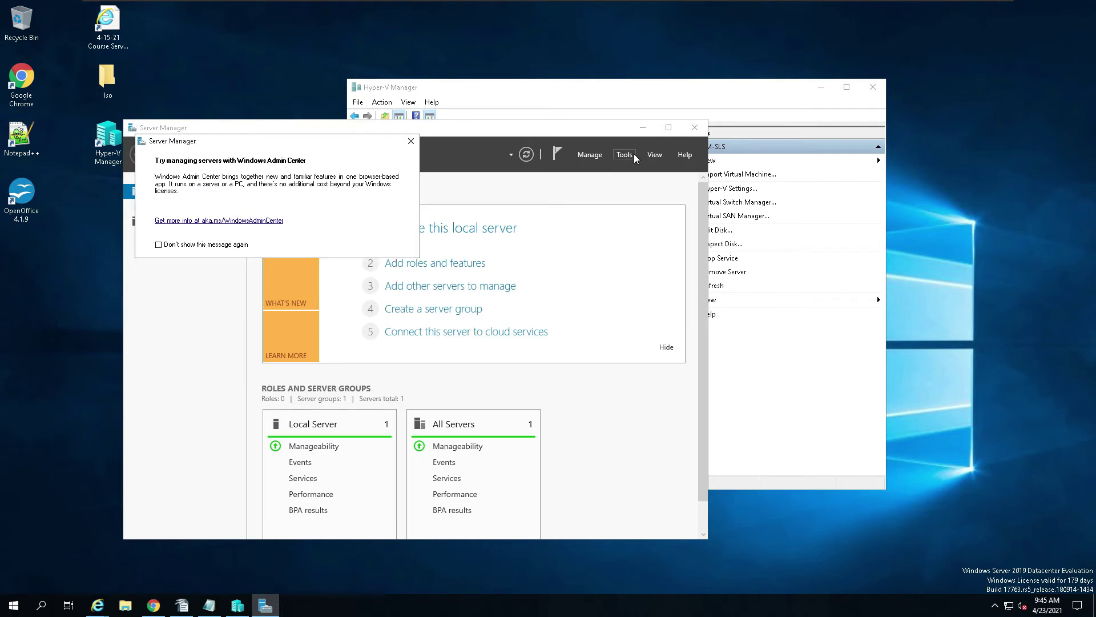
left_click(624, 155)
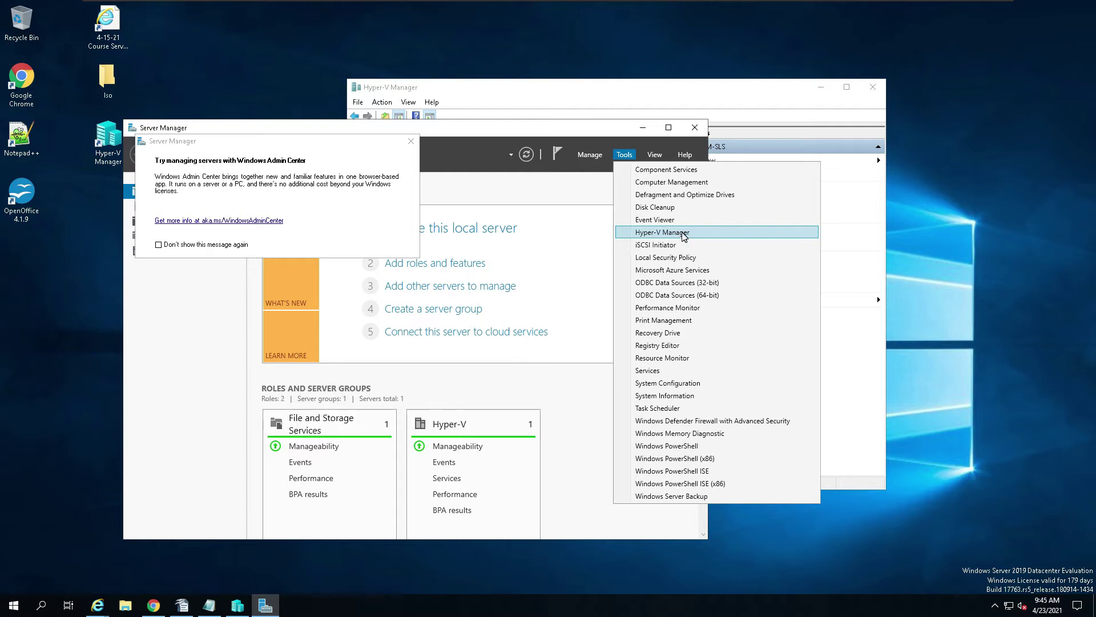
left_click(411, 143)
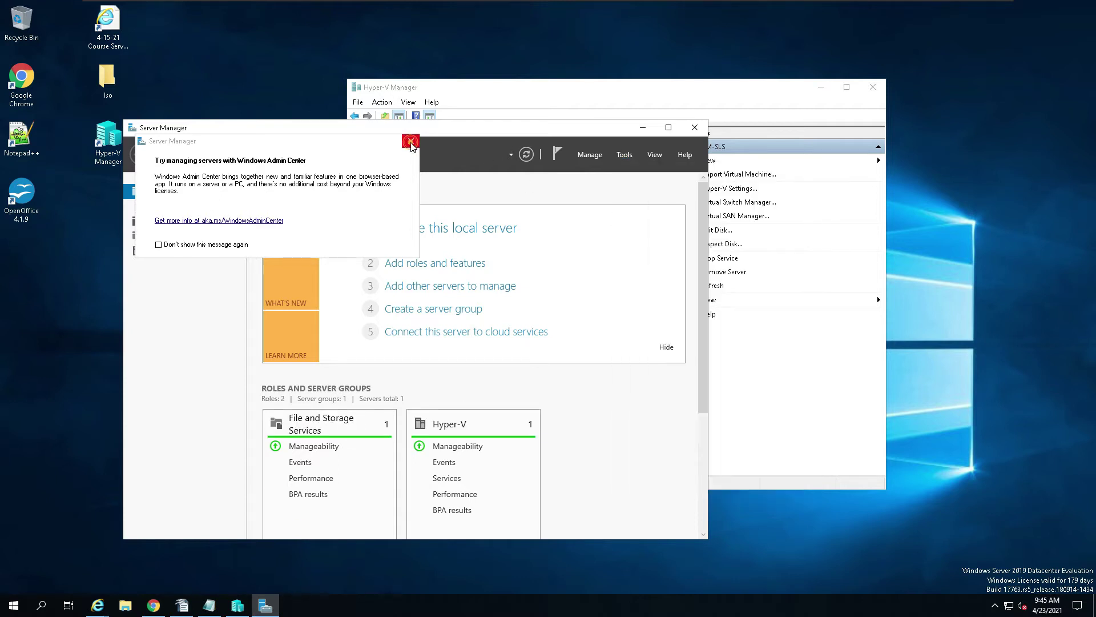
left_click(694, 127)
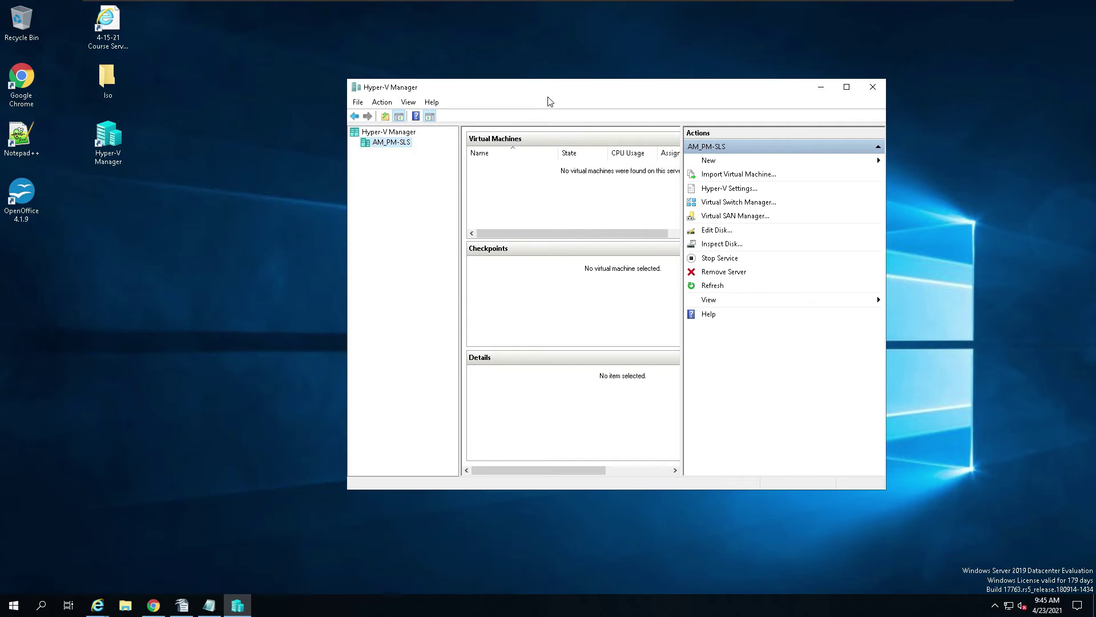
left_click(848, 89)
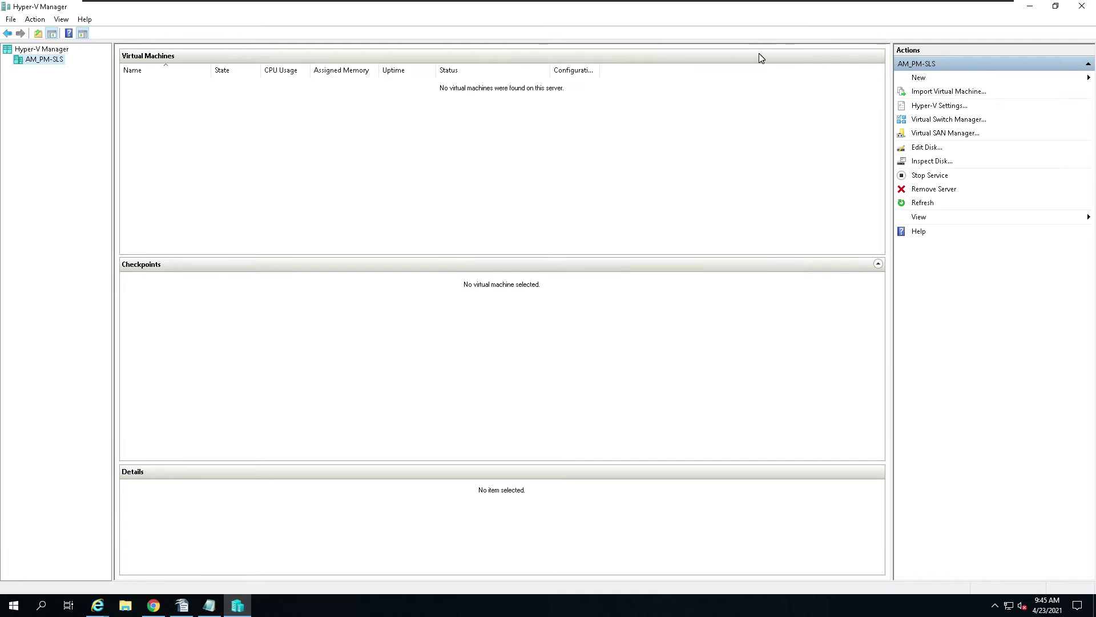
Step: Choose New > Virtual Machine from the Actions pane
left_click(926, 79)
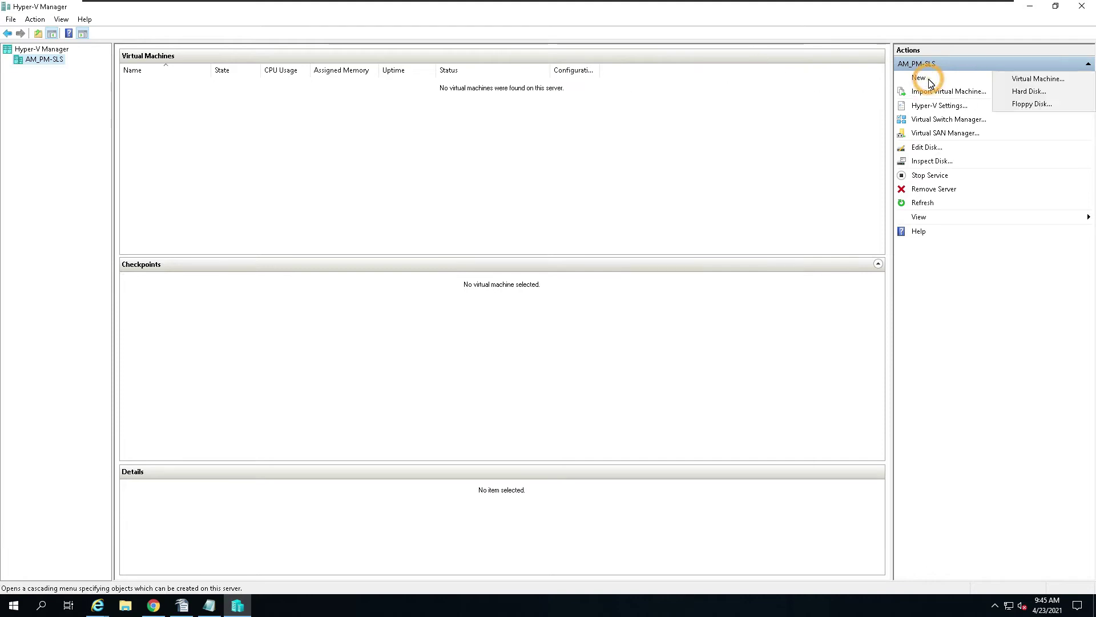
left_click(1017, 77)
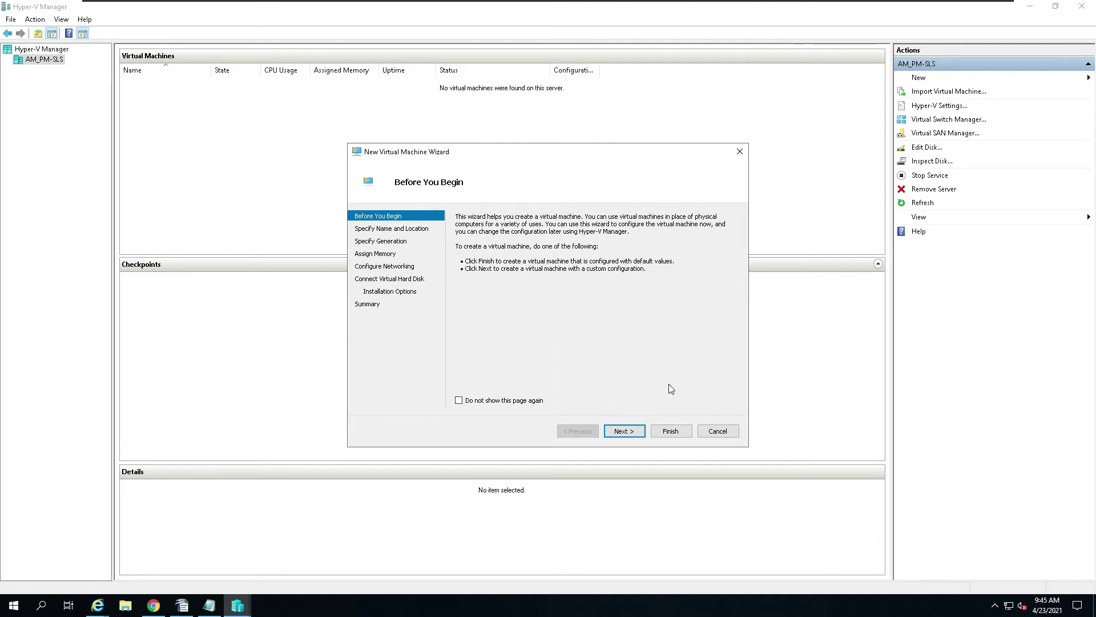
Step: Name the virtual machine 'Parrent' and select Generation 2
left_click(638, 433)
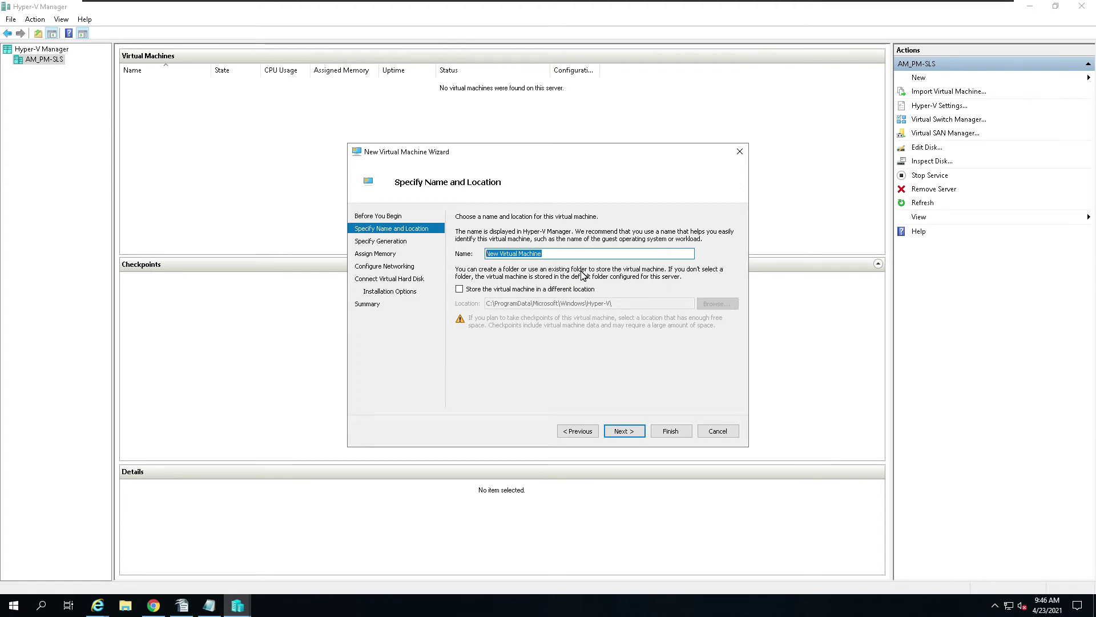
type("Parrent")
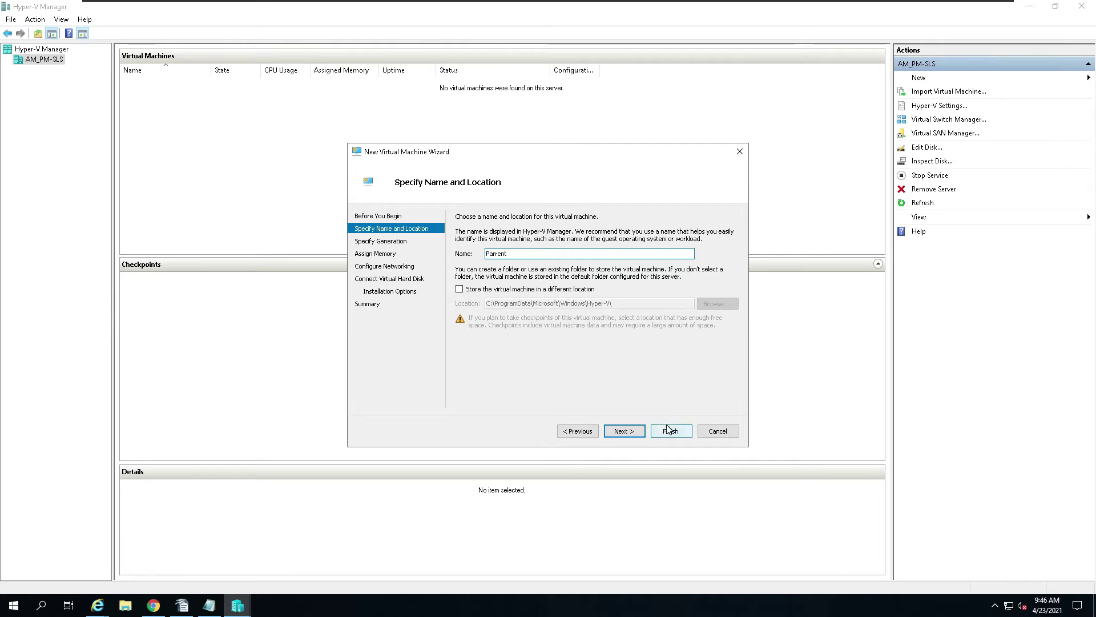
left_click(628, 432)
left_click(459, 264)
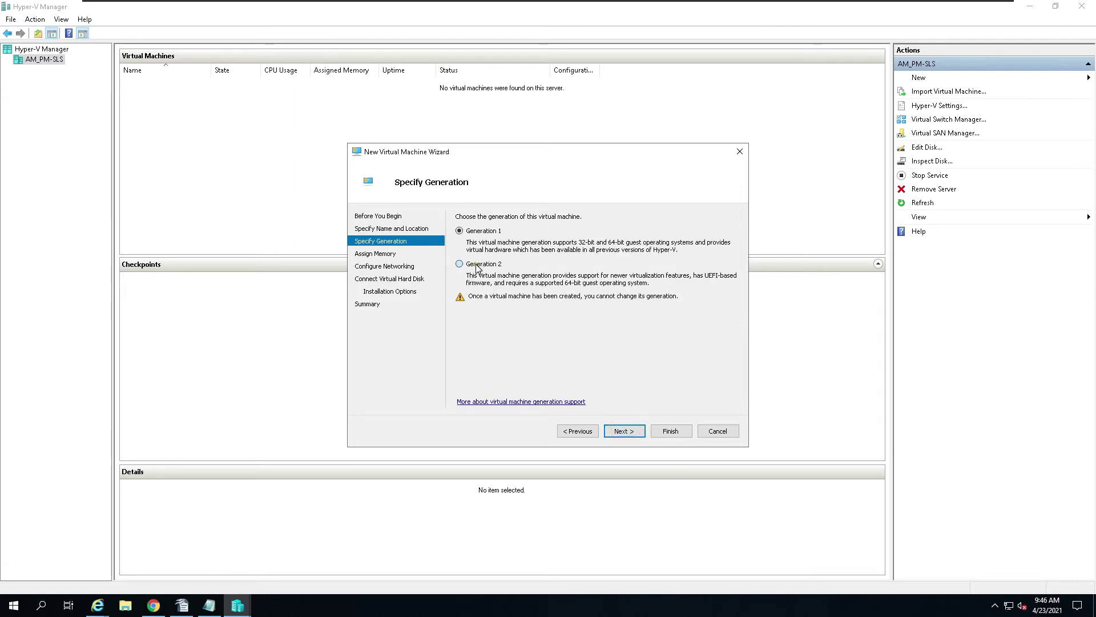
Step: Set the startup memory to 4096 MB and accept it
left_click(622, 431)
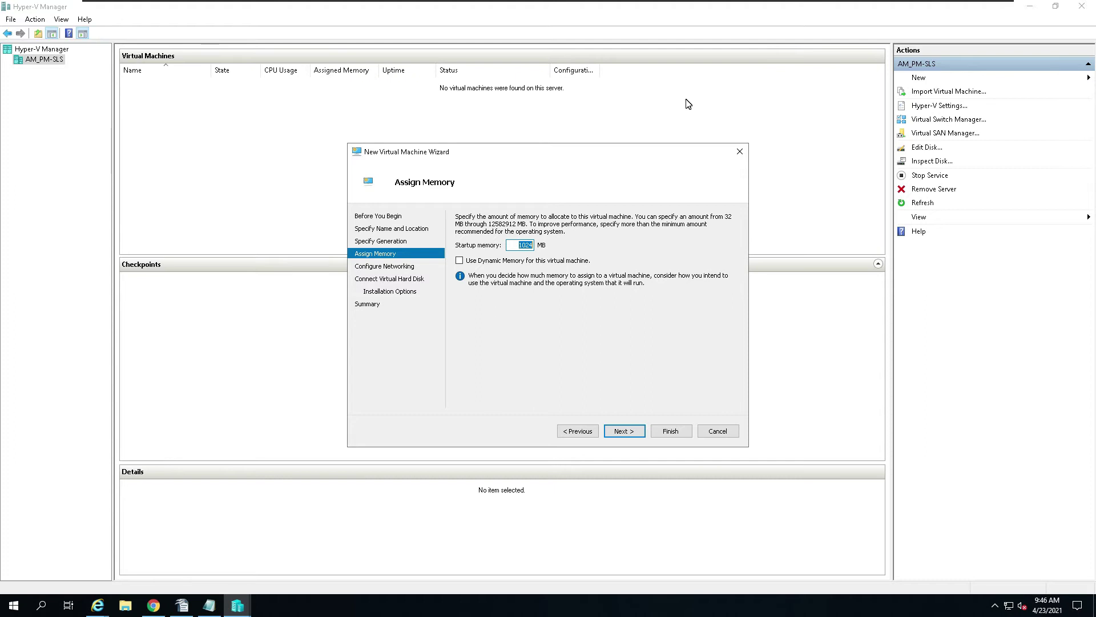
type("4096")
left_click(626, 432)
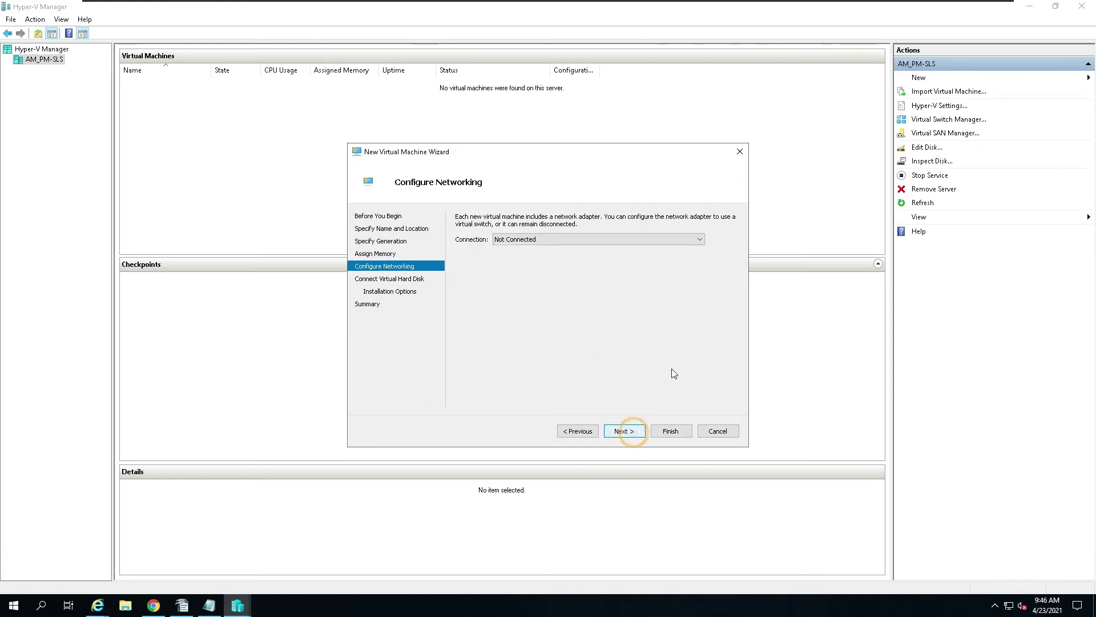
Step: Leave the network connection as Not Connected and proceed to the virtual hard disk page
left_click(700, 240)
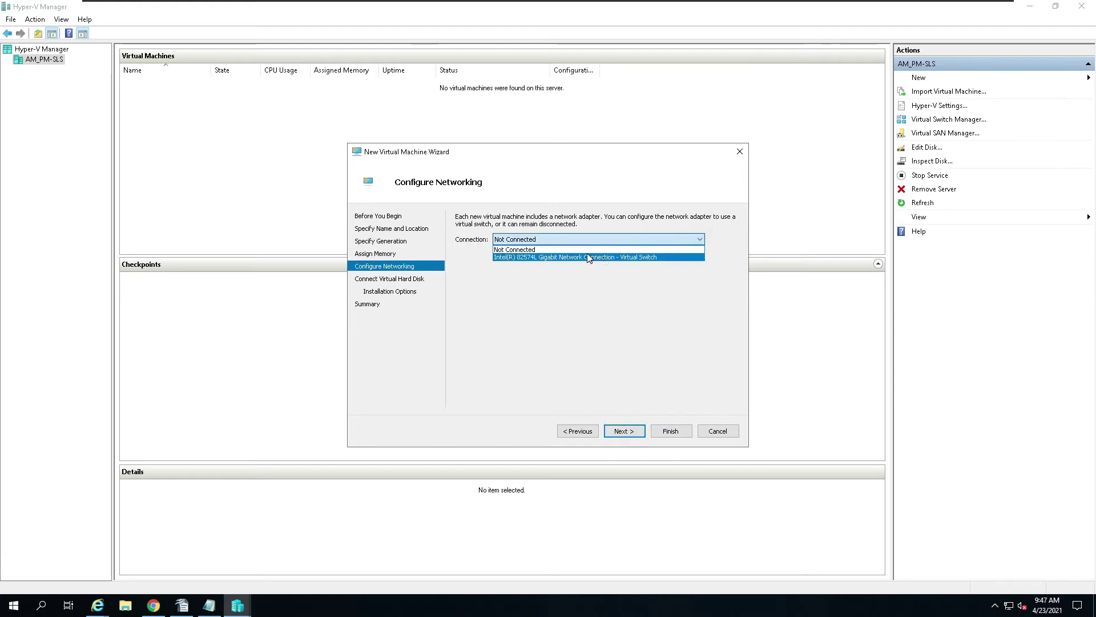
left_click(564, 250)
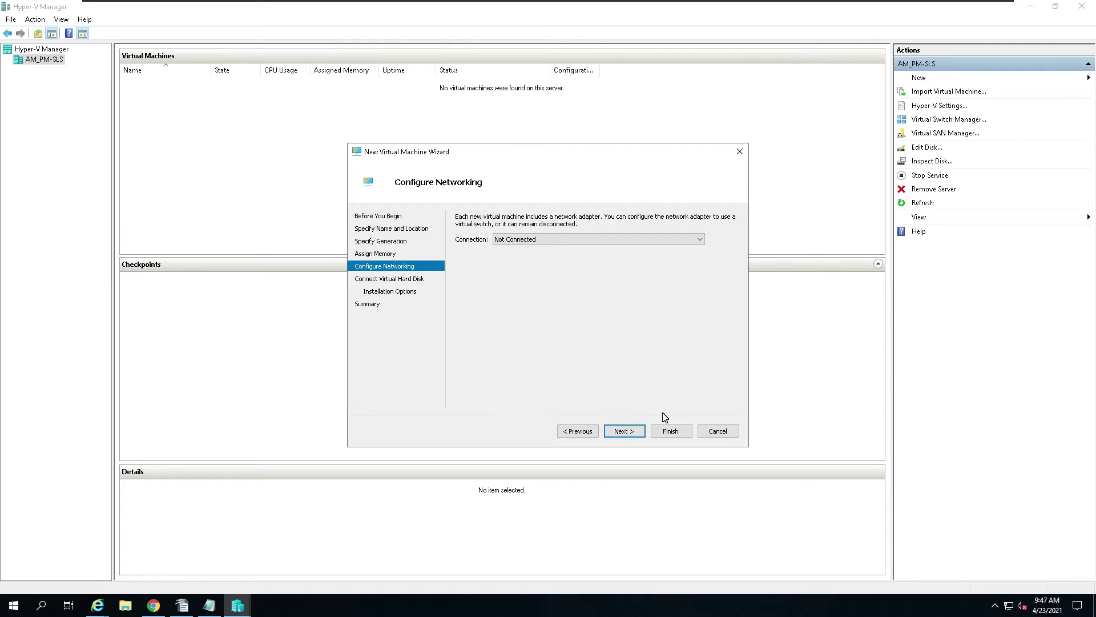
left_click(630, 432)
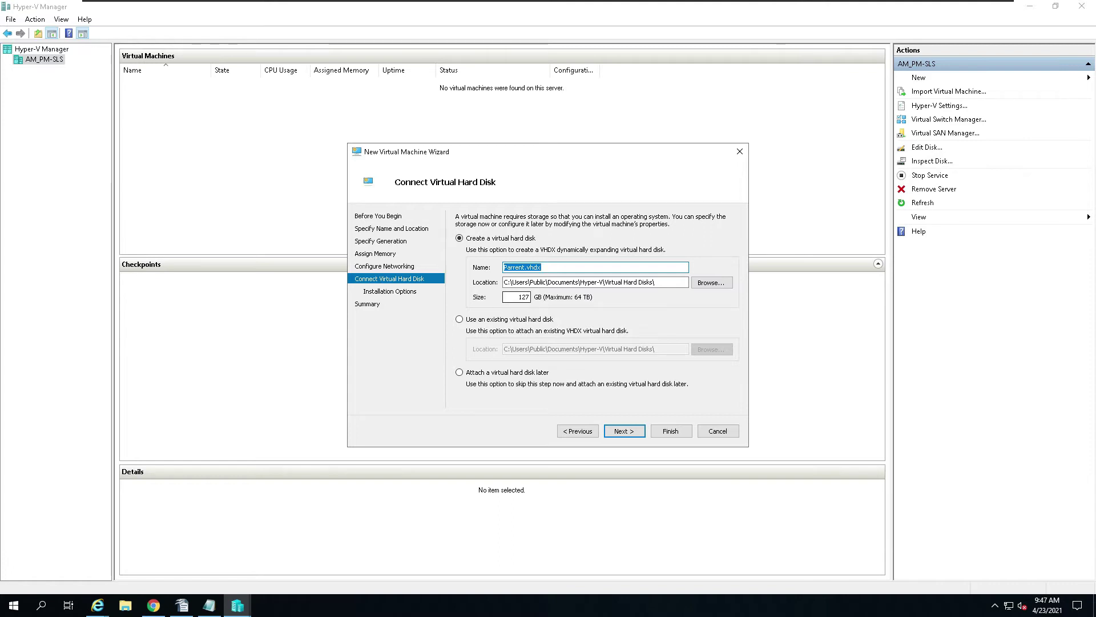
Step: Select the 127 GB disk size value, then switch to the Canvas assignment in Chrome
double_click(517, 297)
left_click(153, 608)
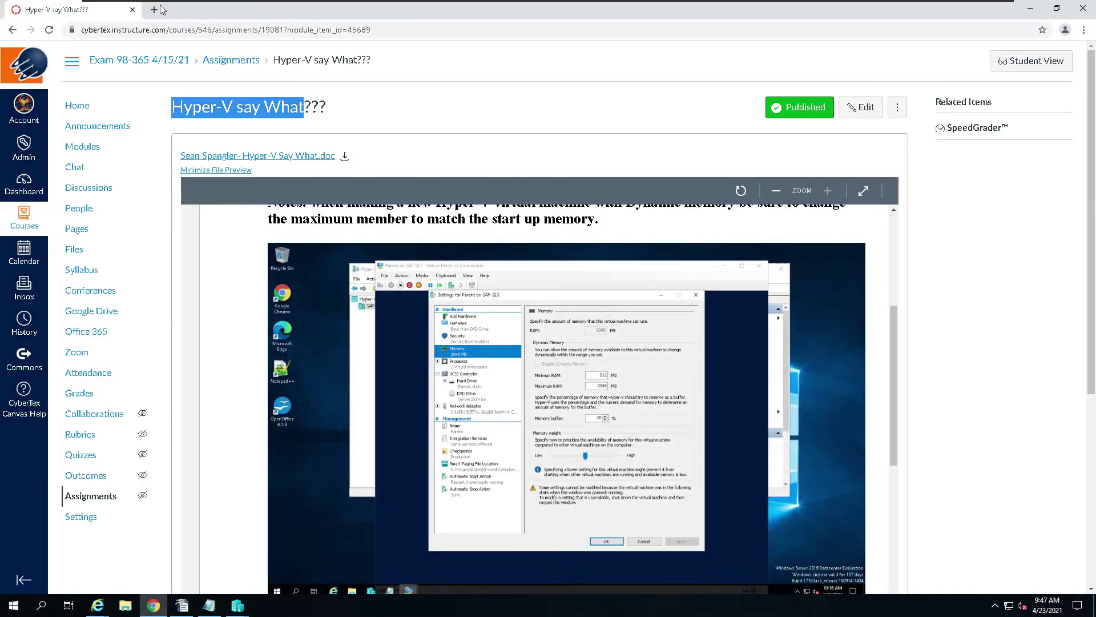
Step: Google 'recomended hardware for server 2019' in a new Chrome tab
left_click(154, 10)
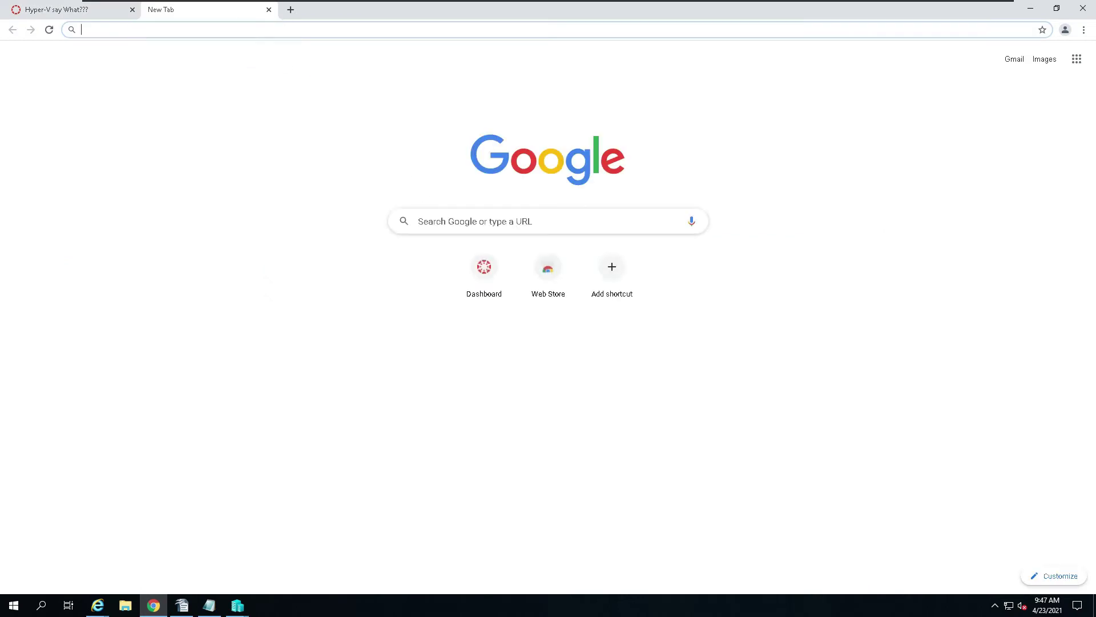
left_click(463, 225)
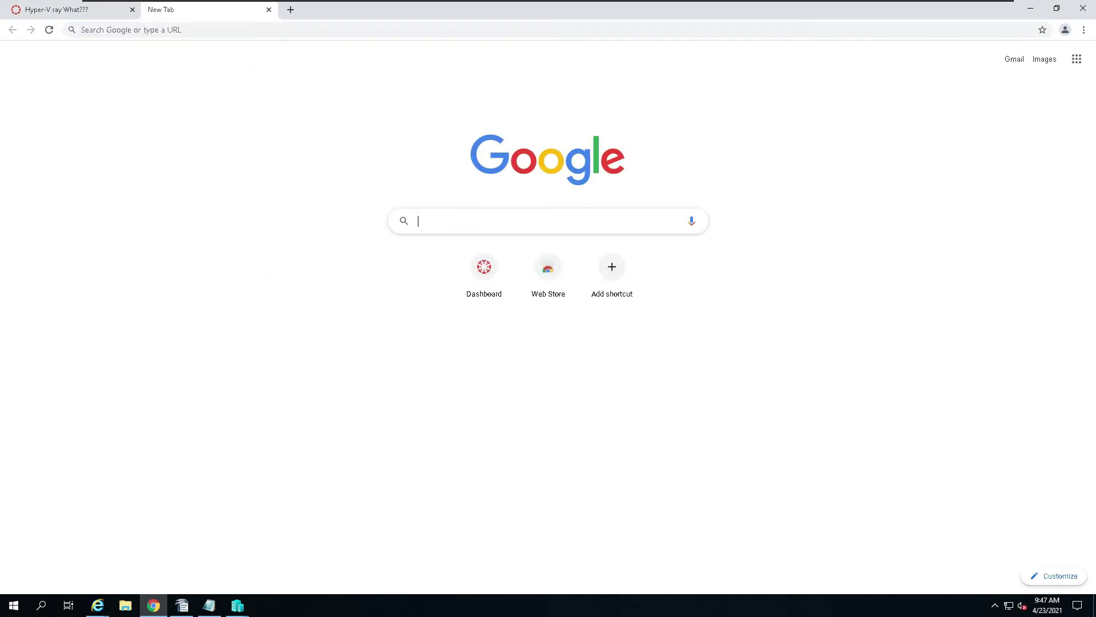
type("recomen")
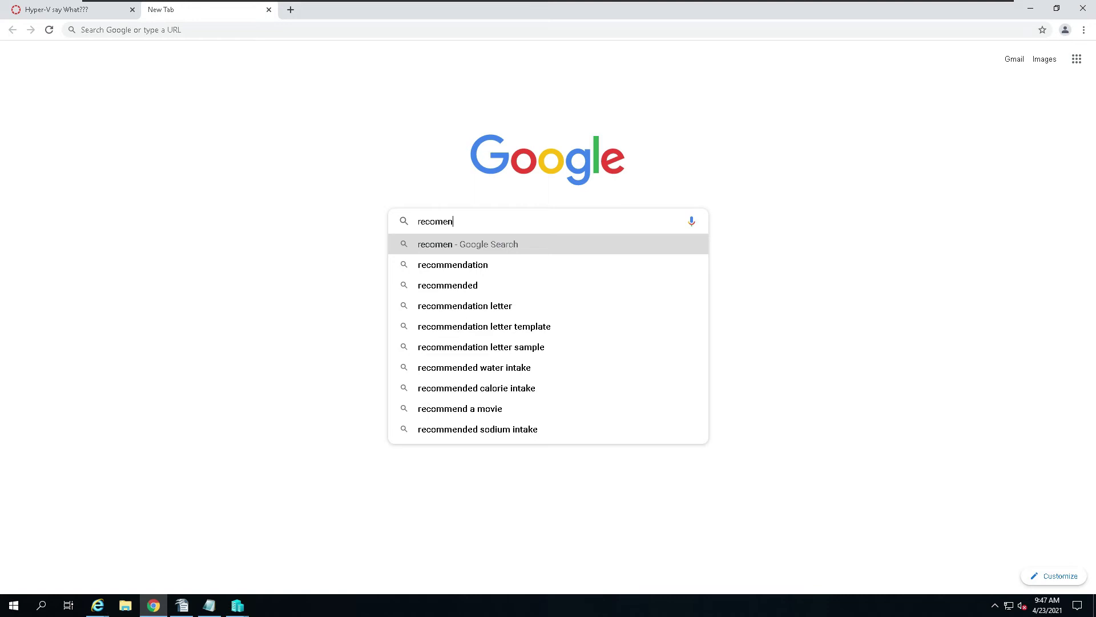
type("ded ")
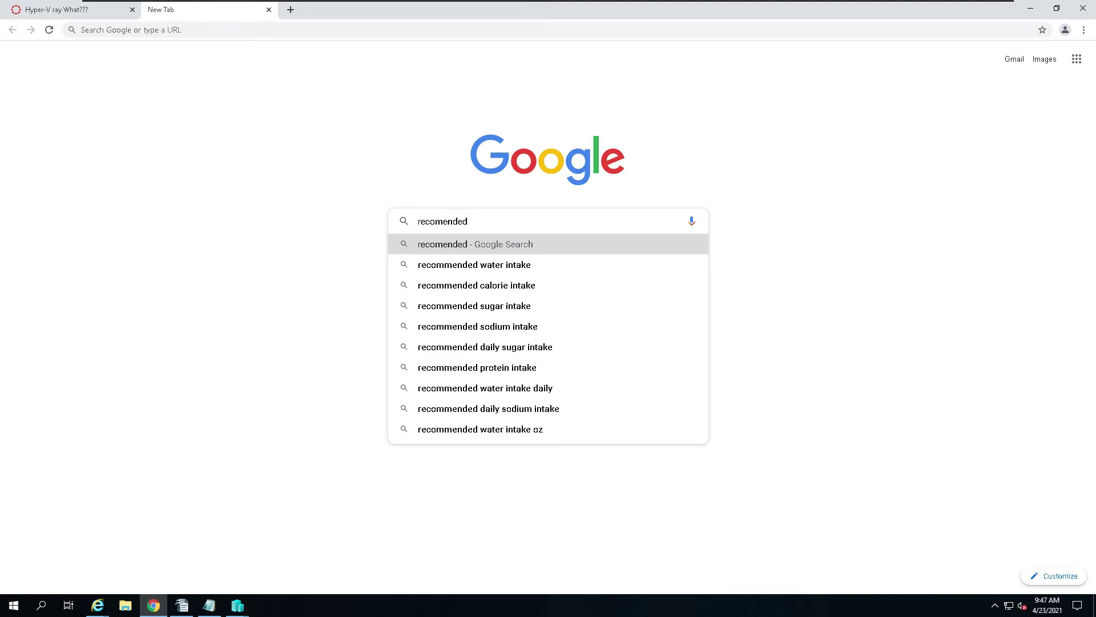
type("hardware for server 2019")
key("Return")
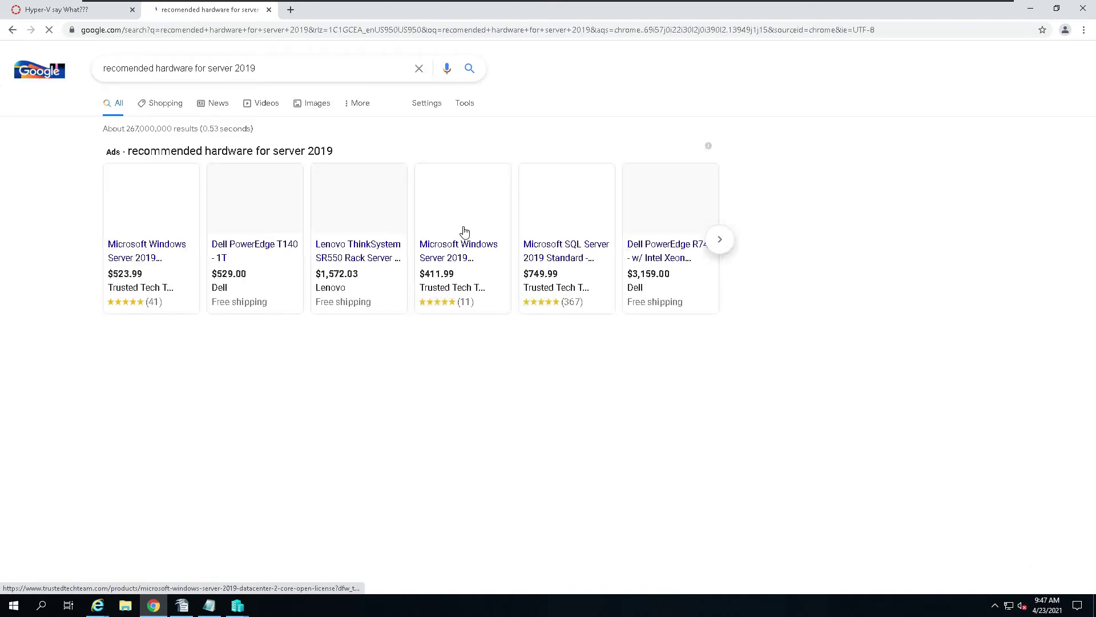
Step: Skim the gigxp Server 2019 requirements article, then open the Microsoft Docs System Requirements result instead
scroll(311, 366, "down", 3)
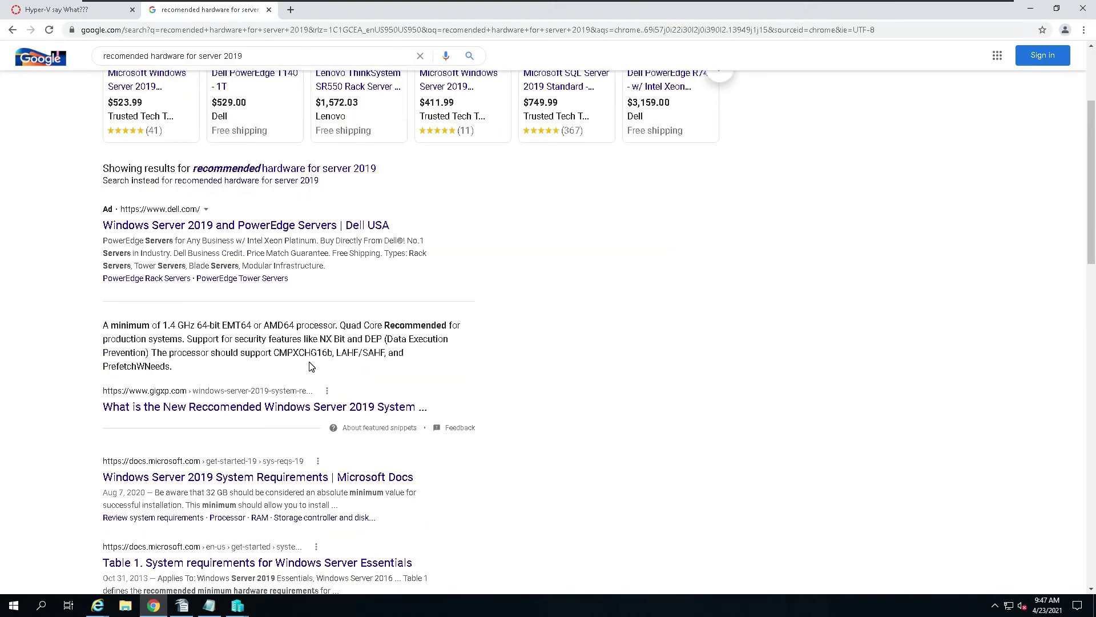
left_click(172, 409)
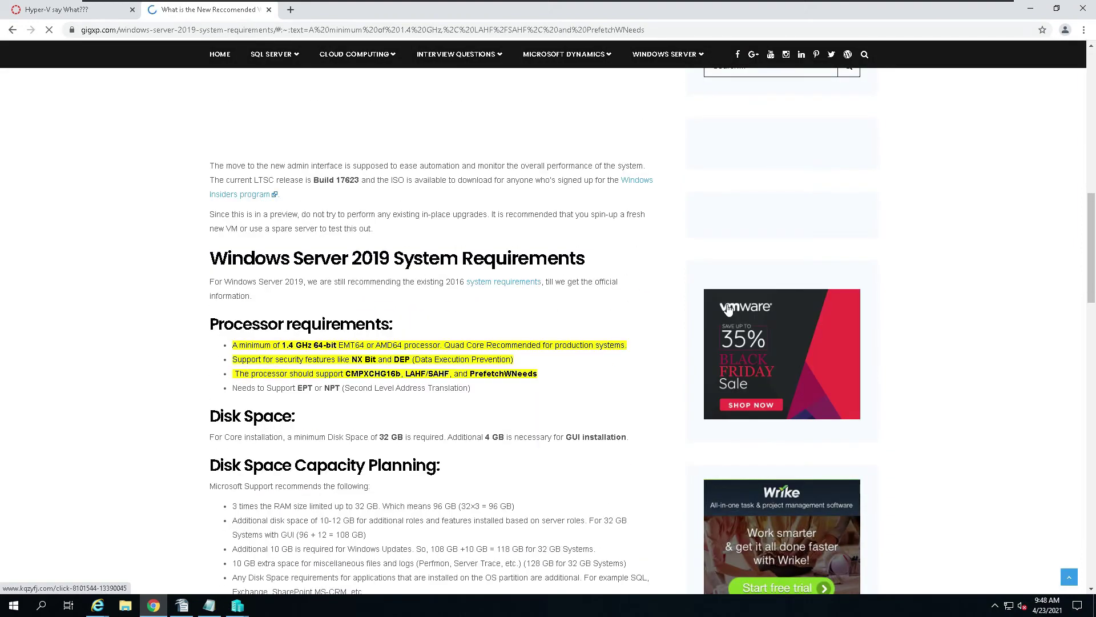
scroll(728, 309, "down", 1)
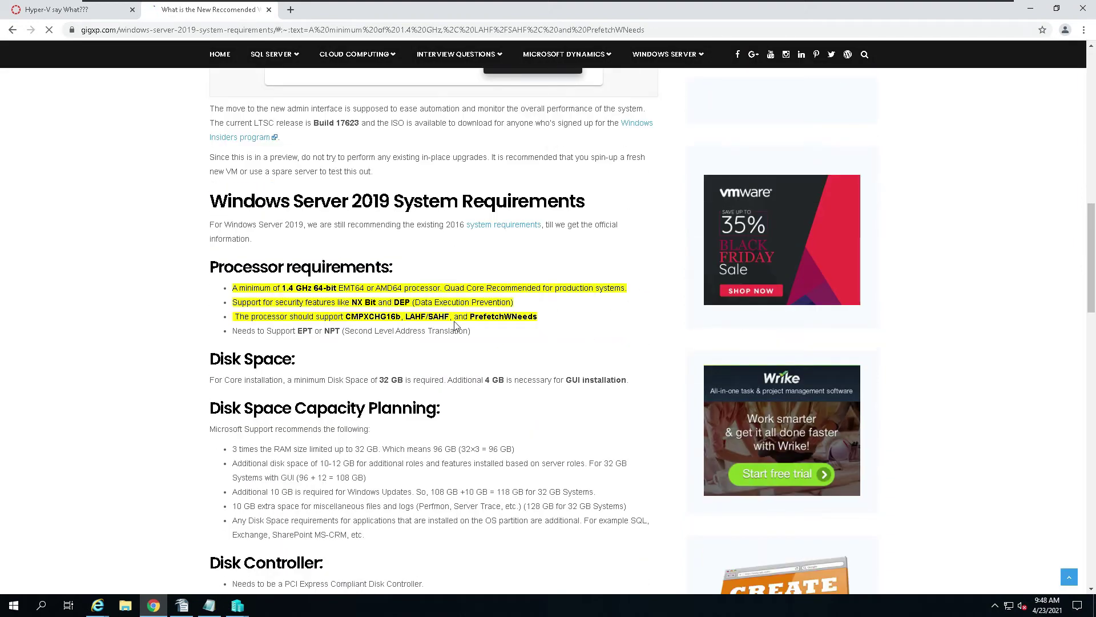
scroll(464, 232, "down", 1)
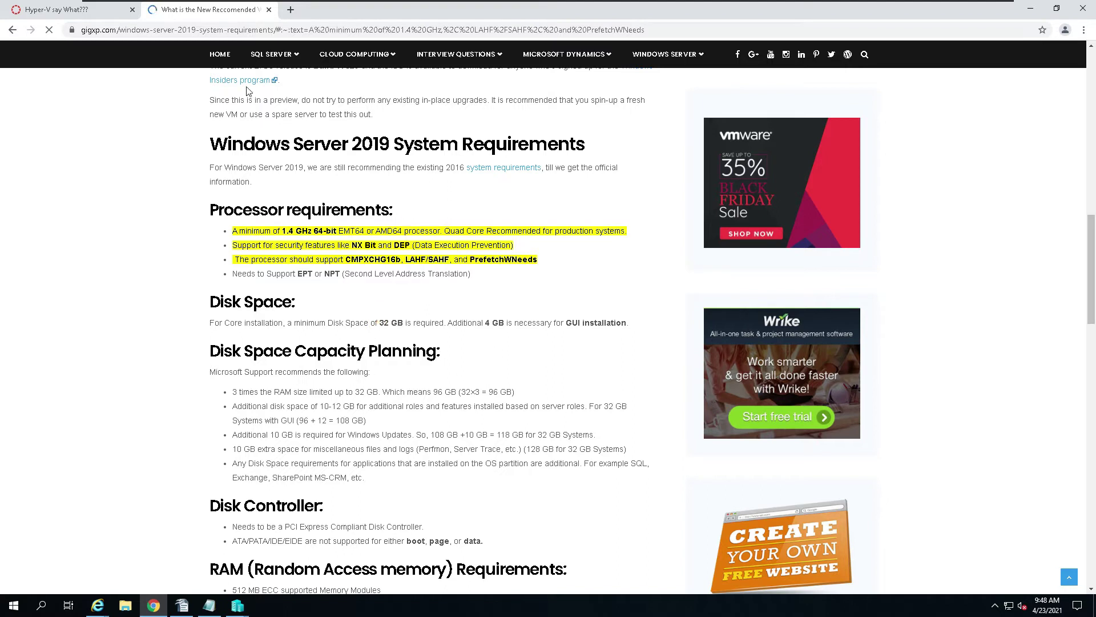
left_click(12, 30)
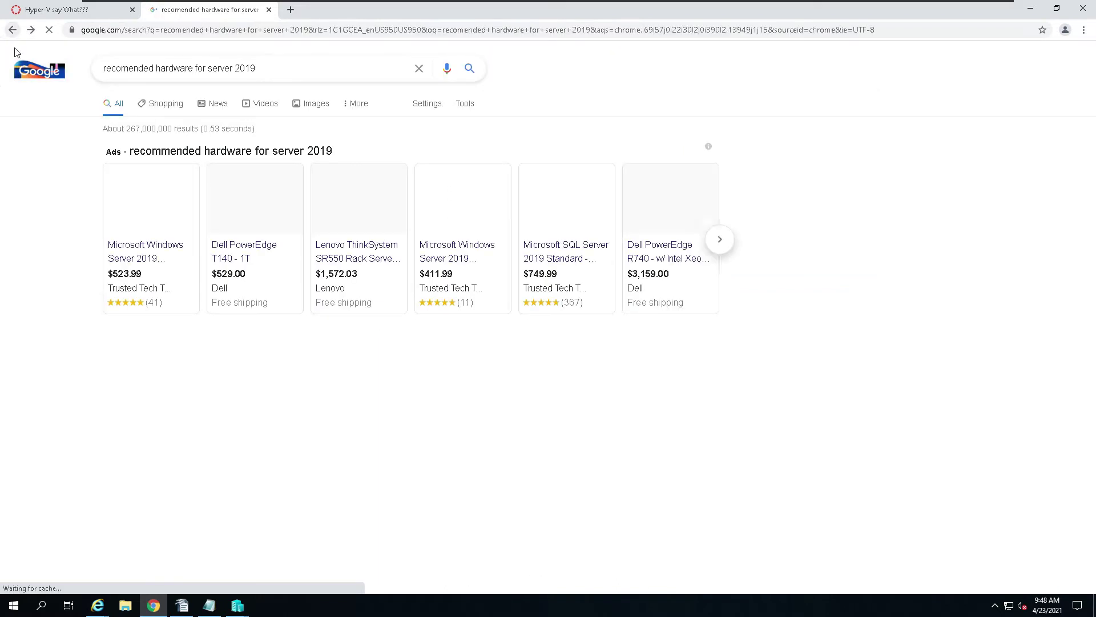
left_click(254, 427)
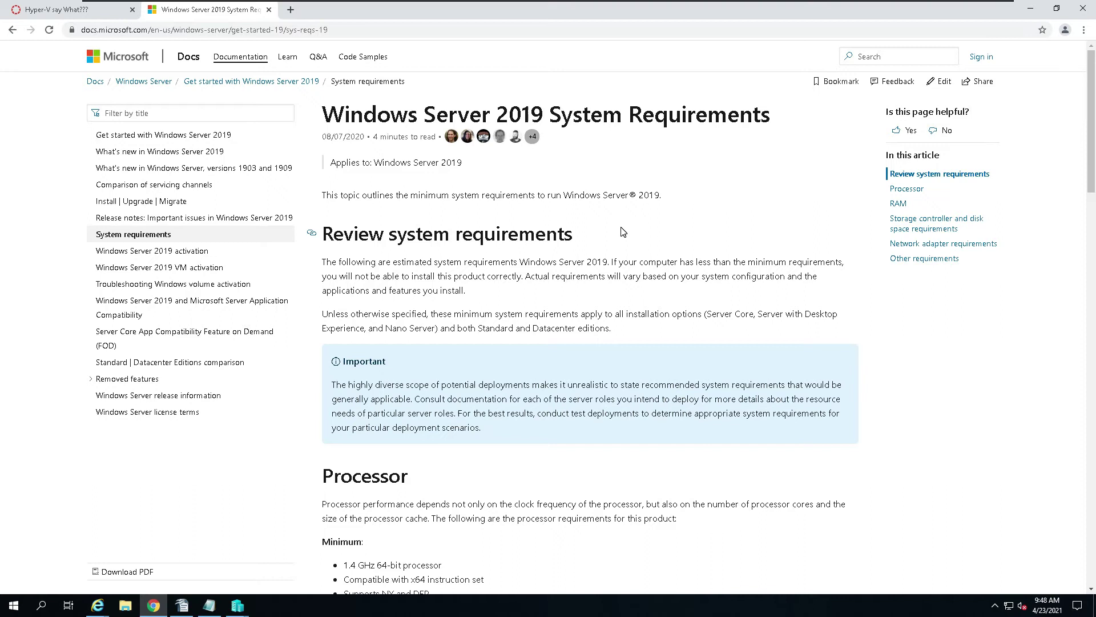
scroll(644, 252, "down", 2)
scroll(644, 251, "down", 2)
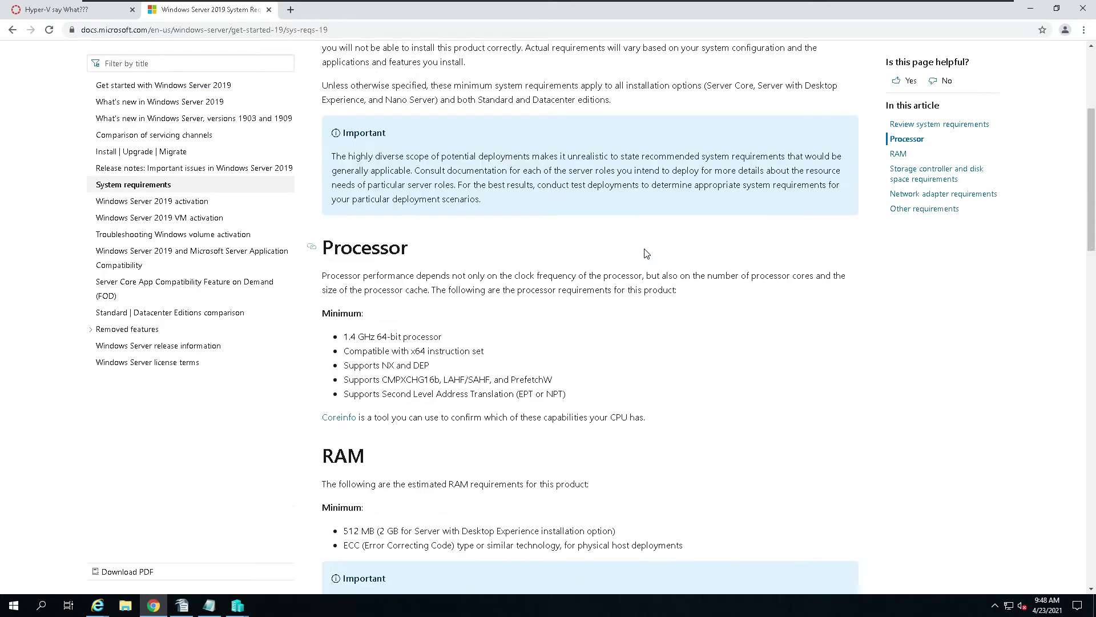
scroll(646, 253, "down", 3)
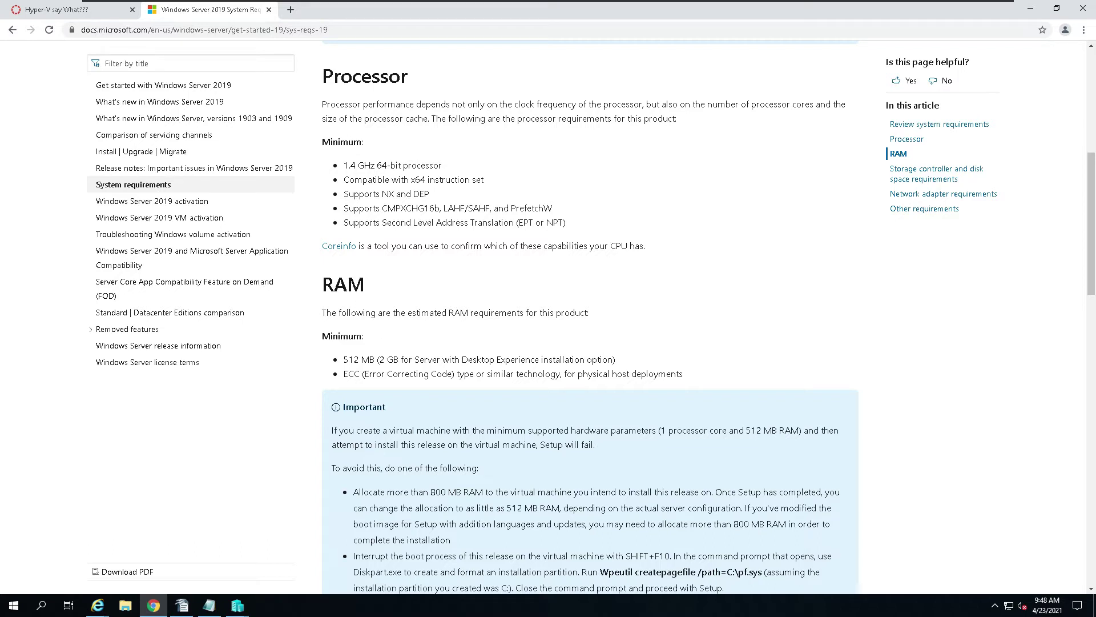
scroll(590, 320, "up", 7)
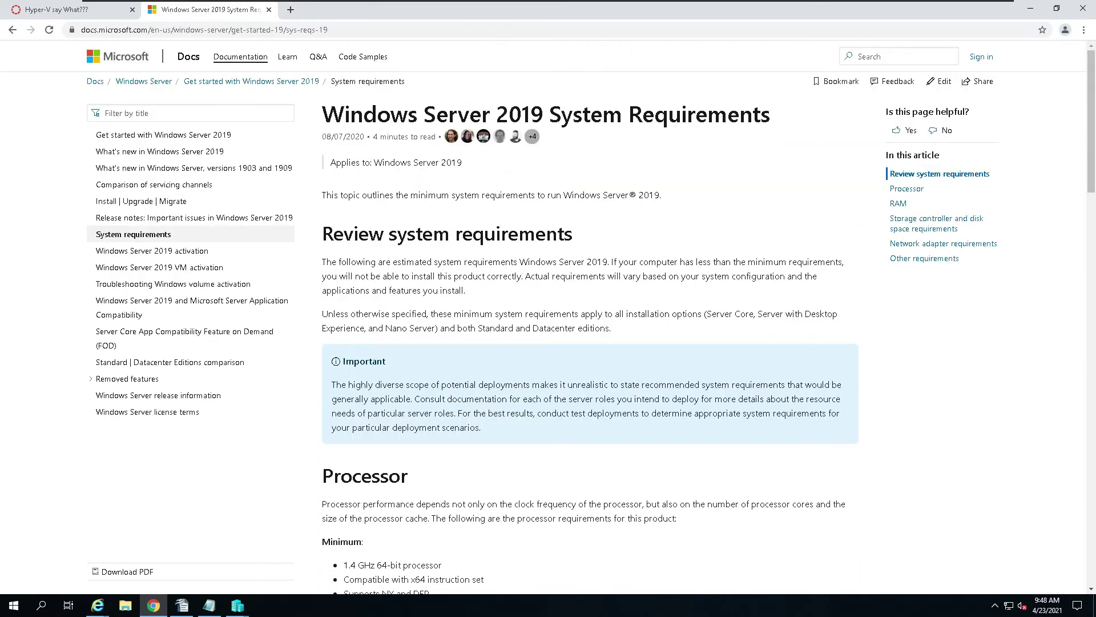
scroll(578, 268, "down", 6)
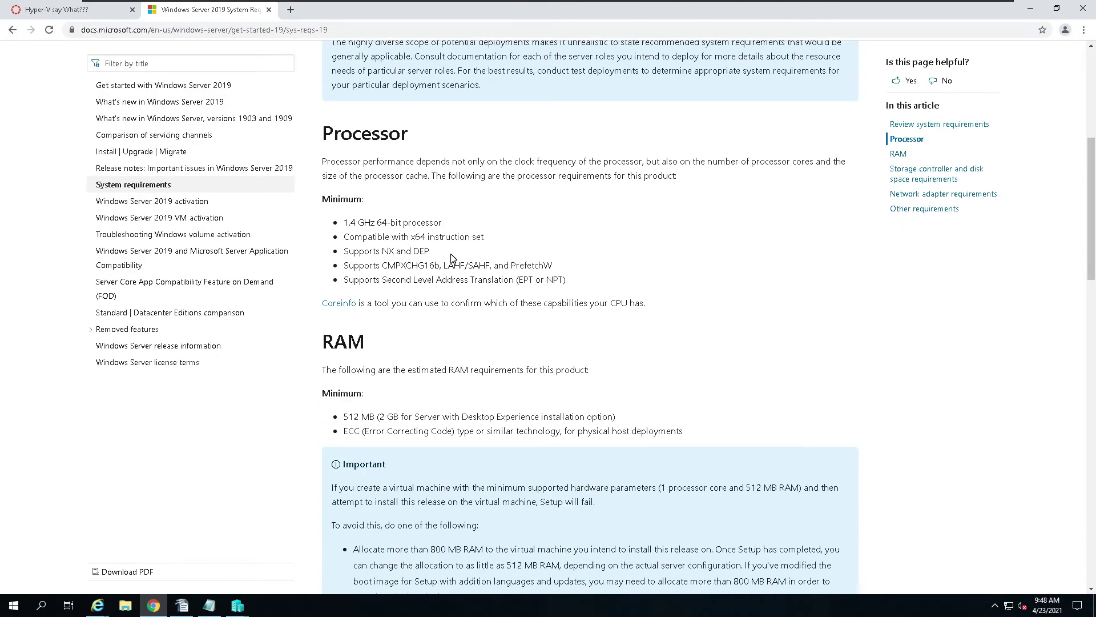
scroll(452, 257, "down", 2)
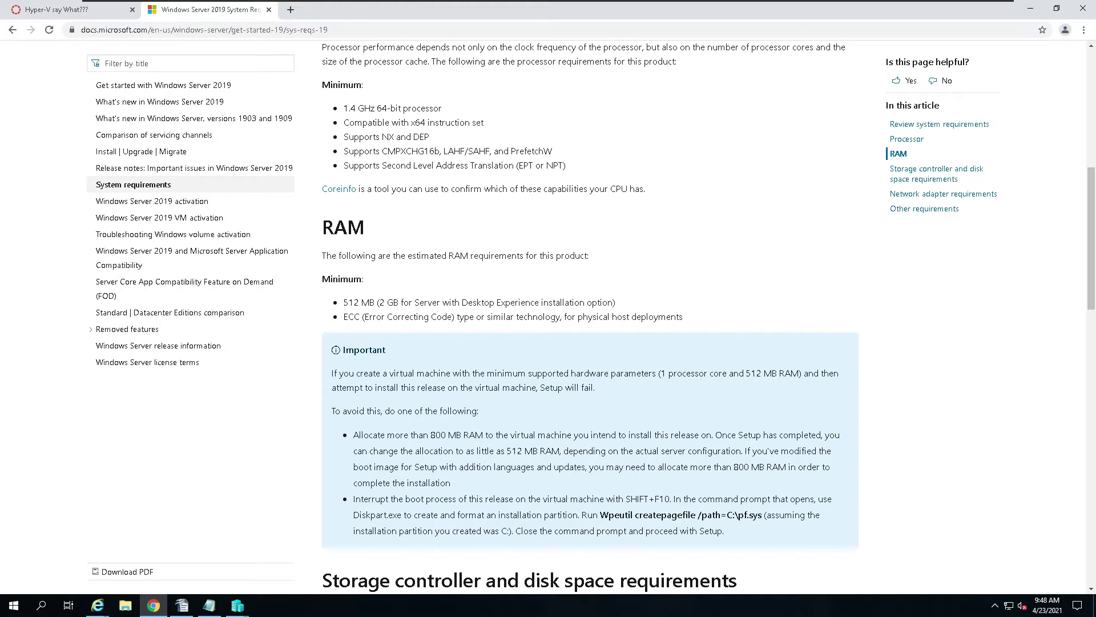
scroll(469, 338, "down", 2)
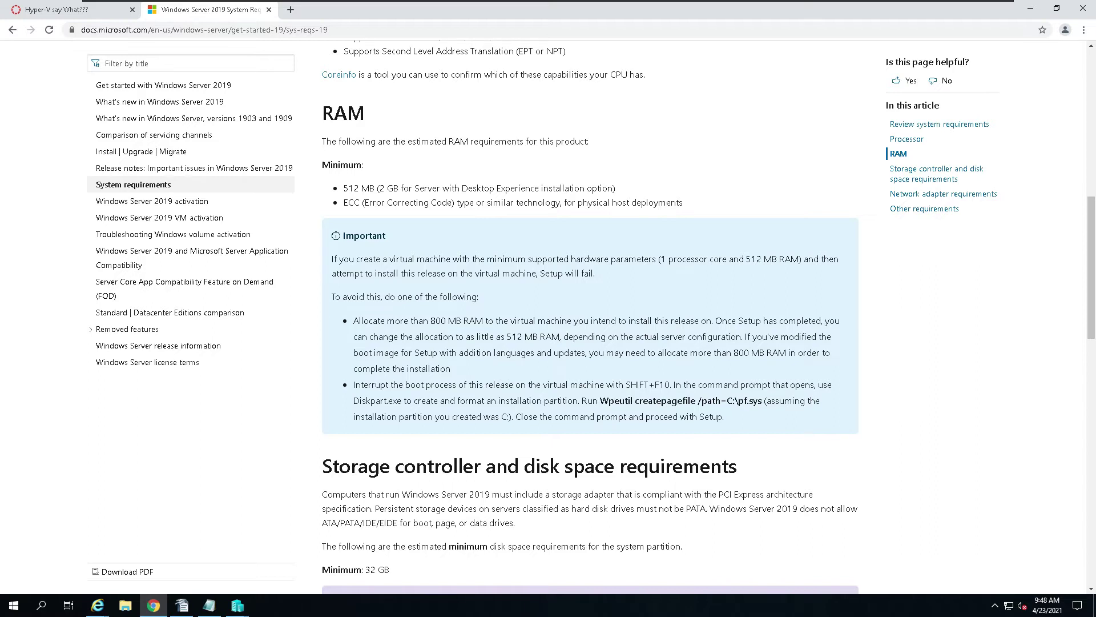
scroll(453, 267, "down", 3)
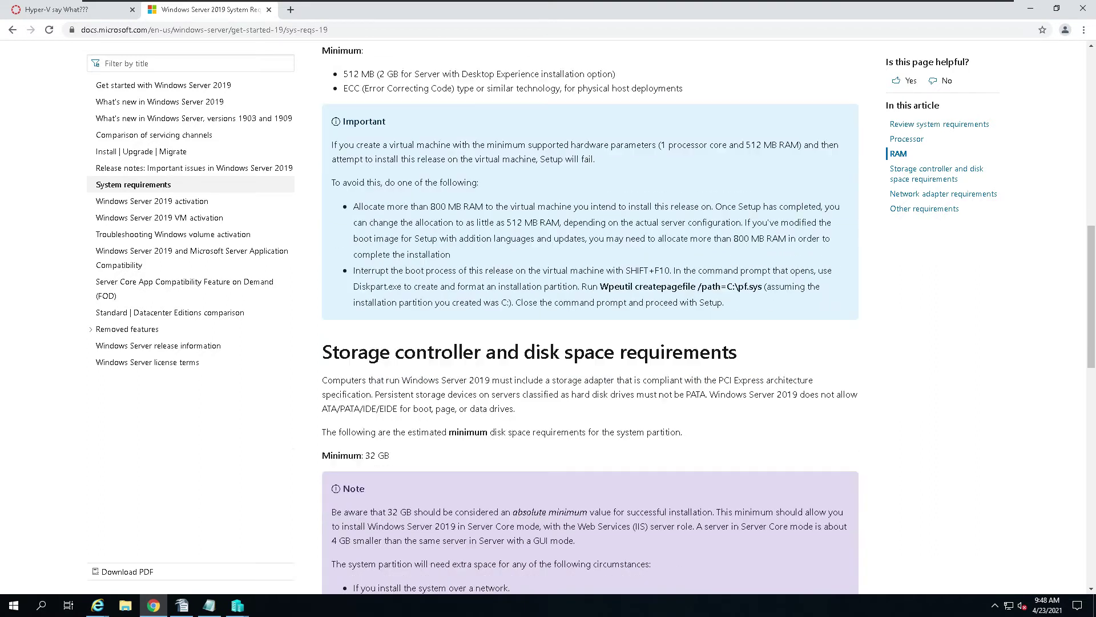
scroll(454, 268, "down", 2)
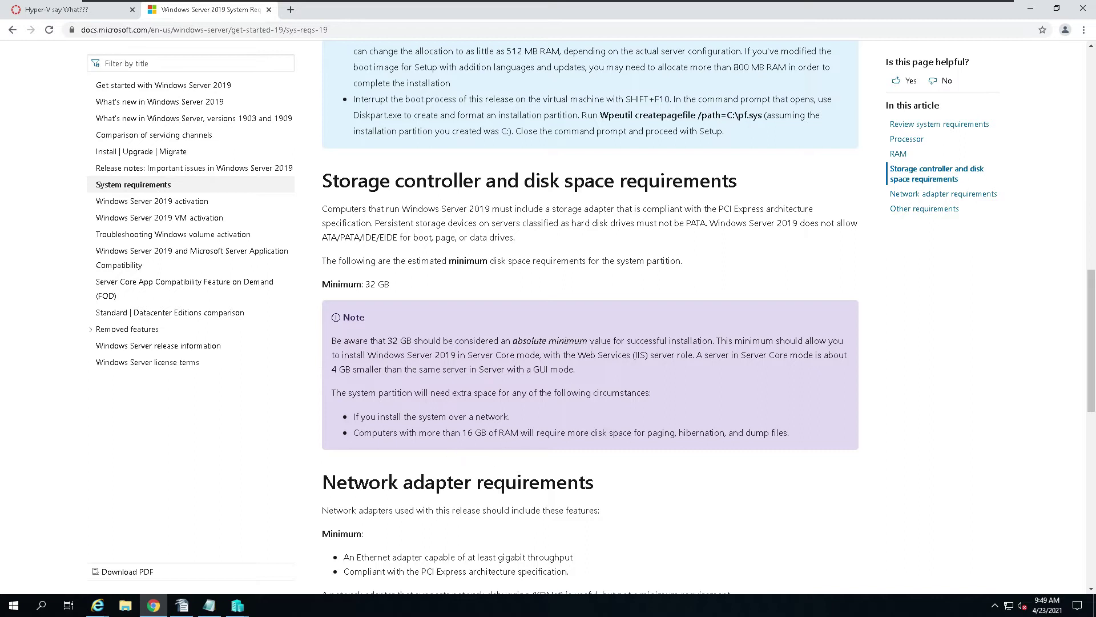
Step: Locate and highlight the 32 GB minimum disk space note under storage requirements, then minimise Chrome
scroll(547, 437, "down", 2)
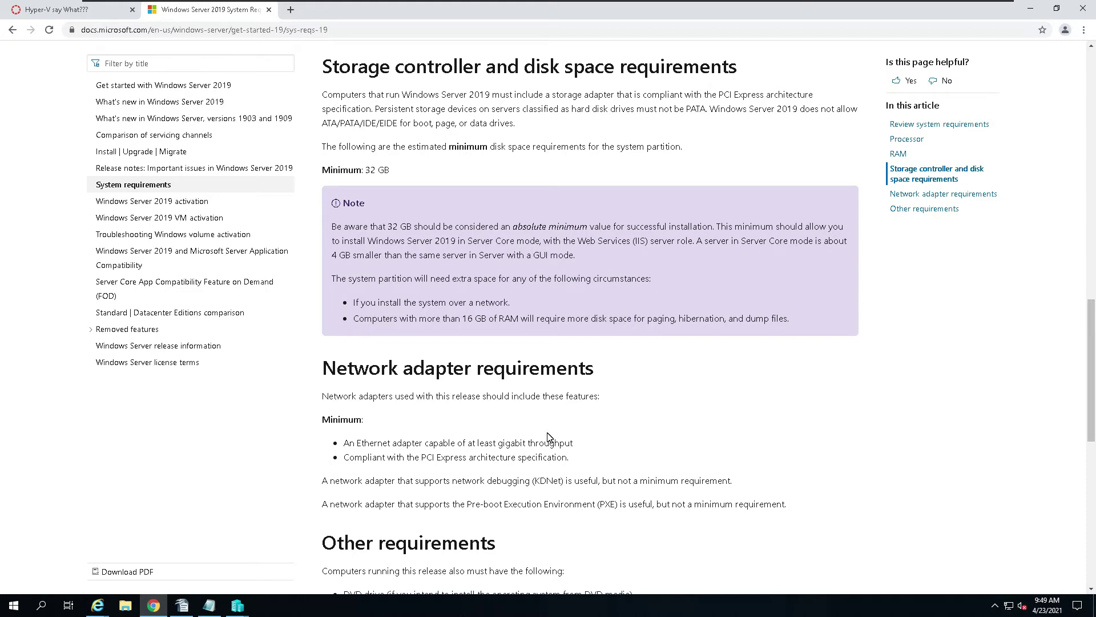
scroll(547, 436, "down", 2)
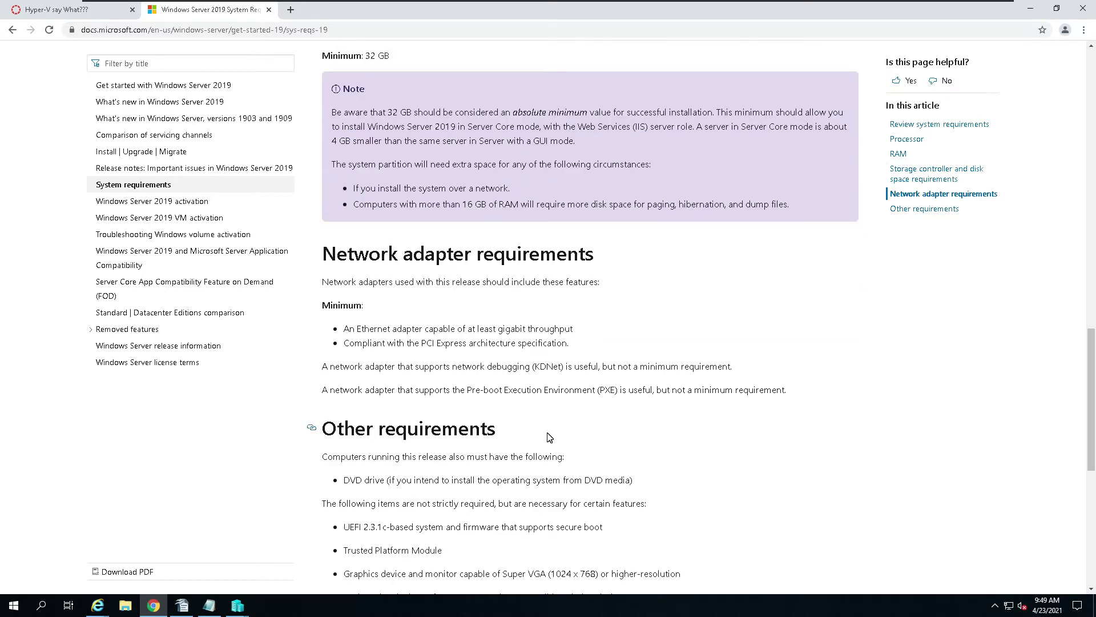
scroll(550, 438, "down", 8)
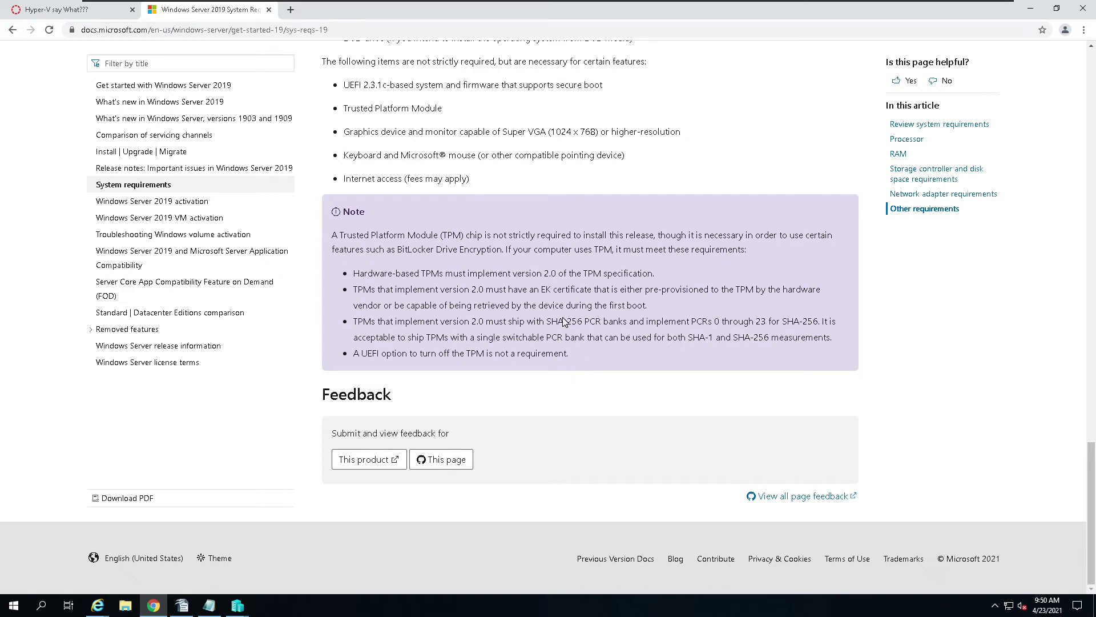
scroll(563, 321, "up", 8)
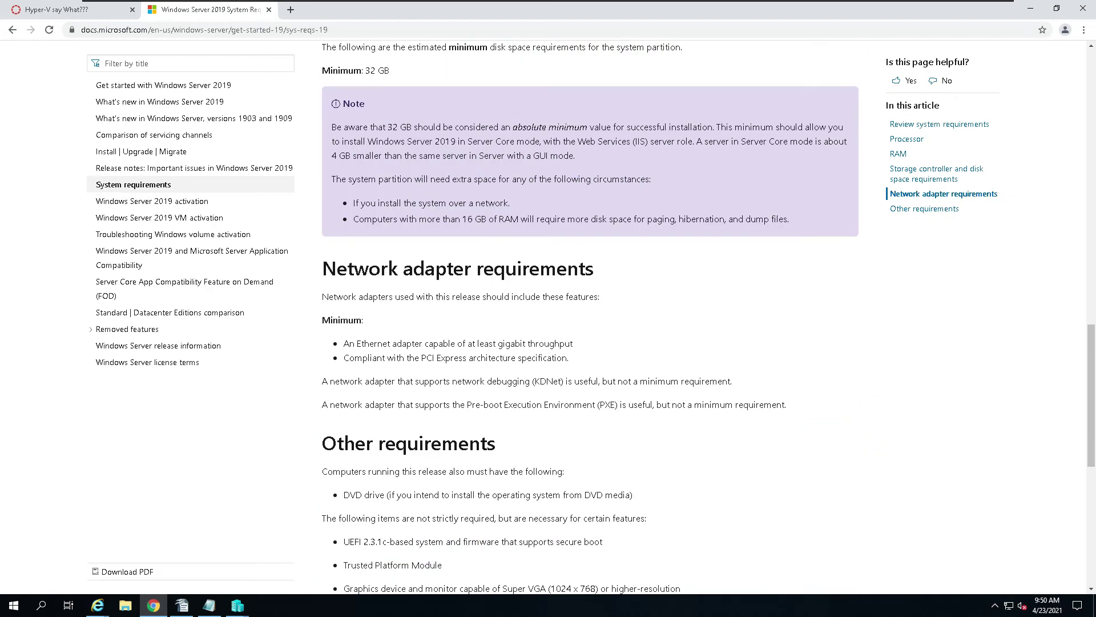
scroll(563, 321, "up", 1)
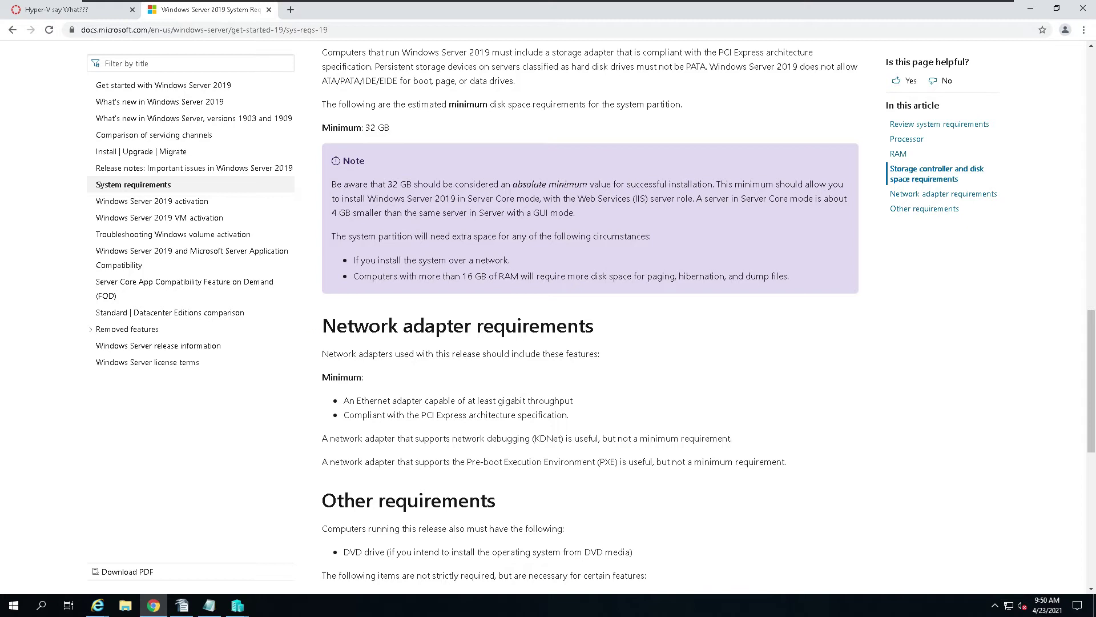
scroll(563, 322, "up", 3)
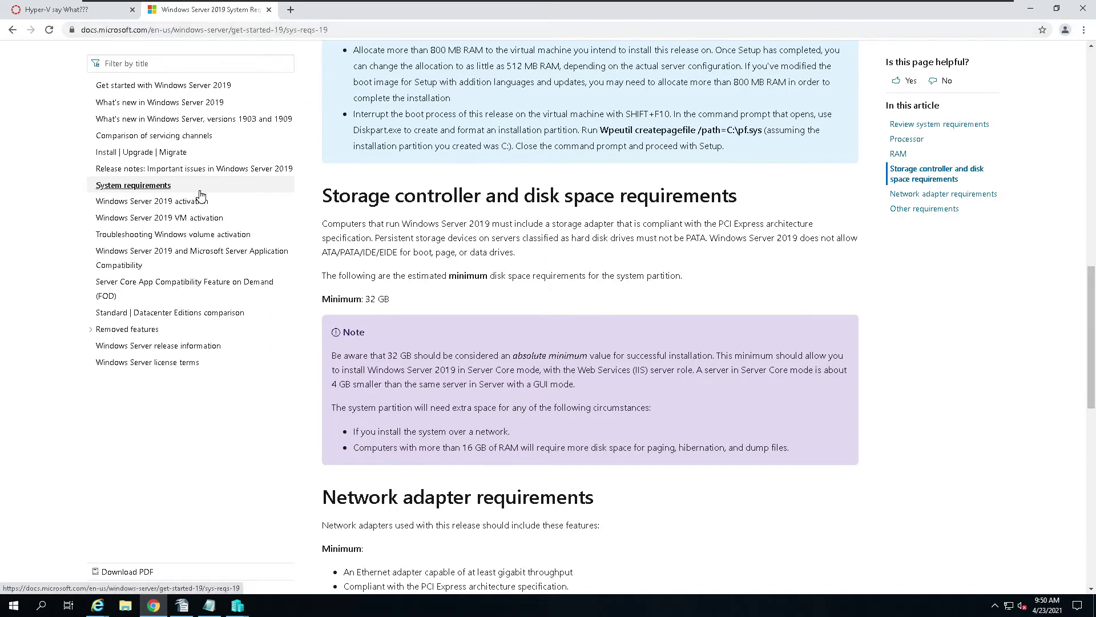
scroll(162, 189, "up", 6)
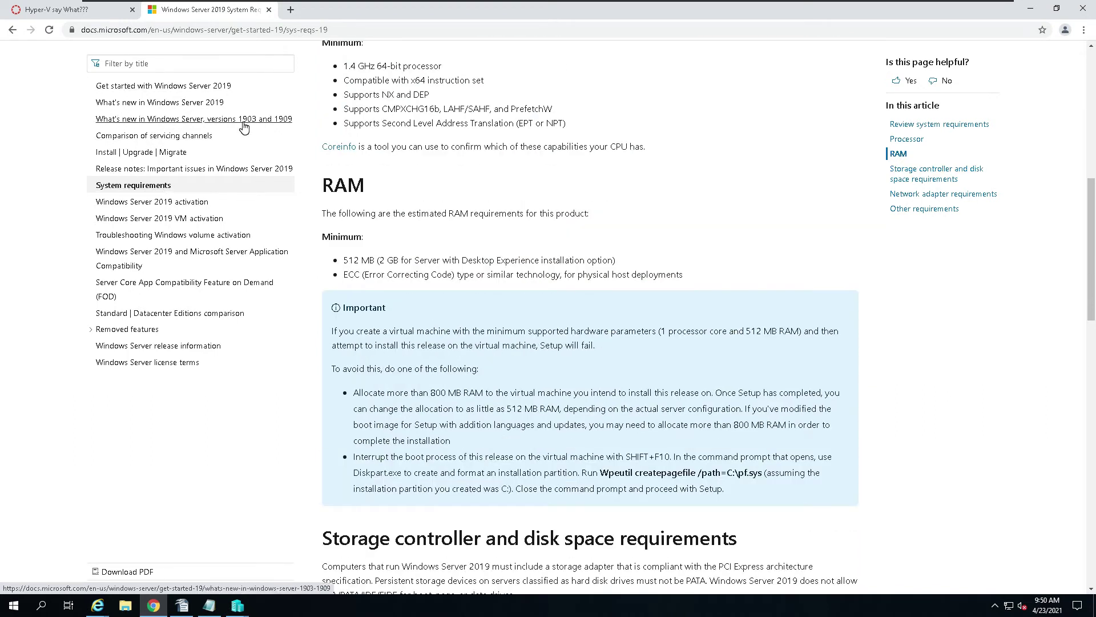
scroll(605, 136, "down", 5)
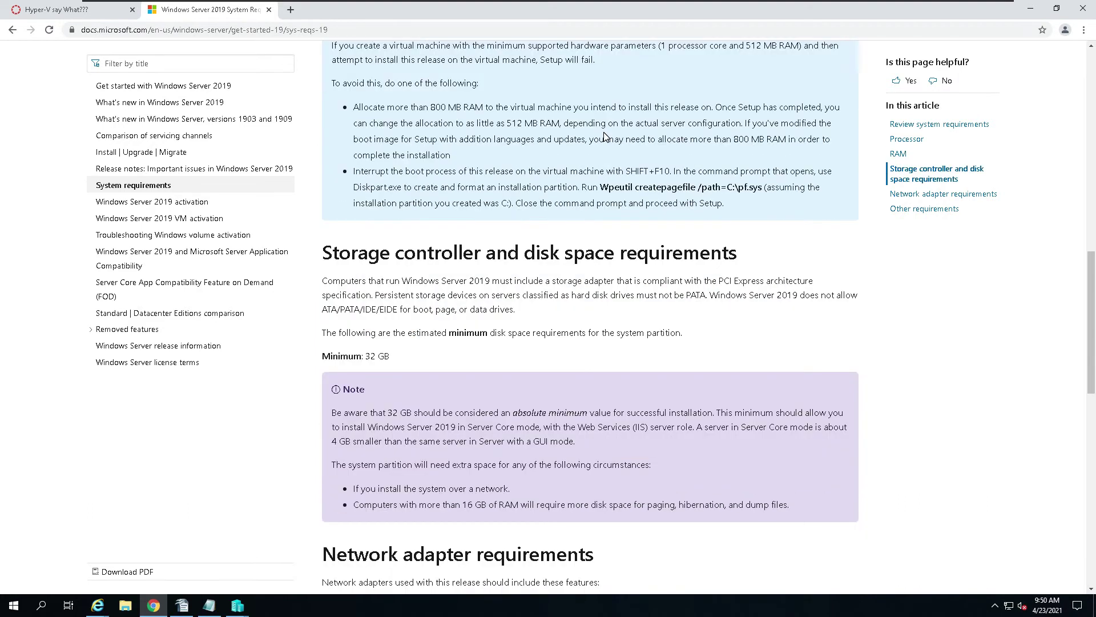
scroll(689, 230, "down", 3)
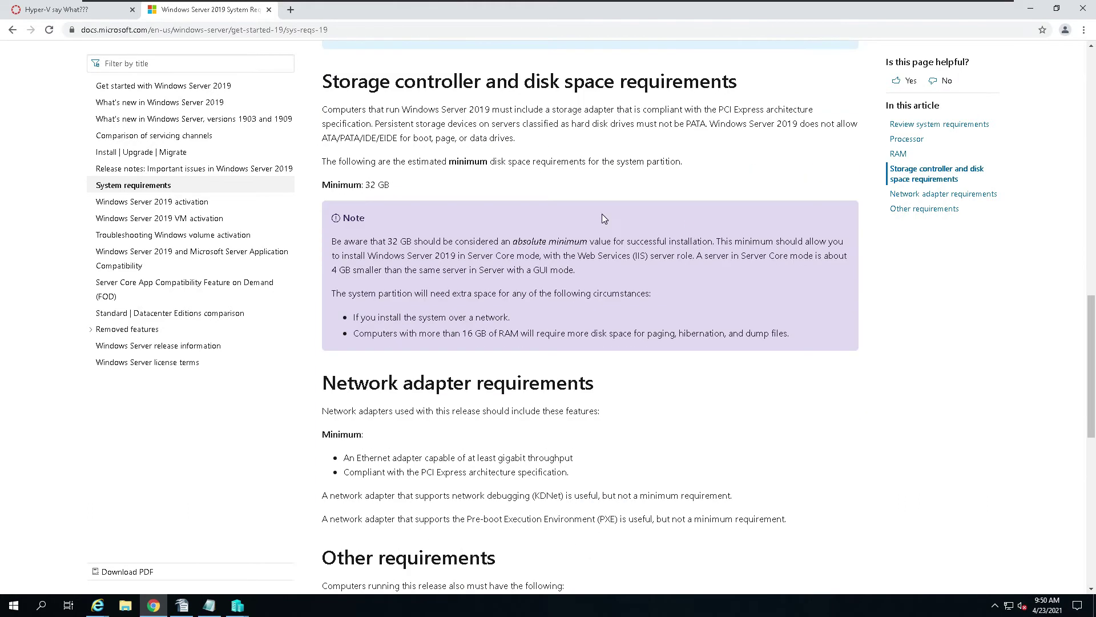
double_click(393, 241)
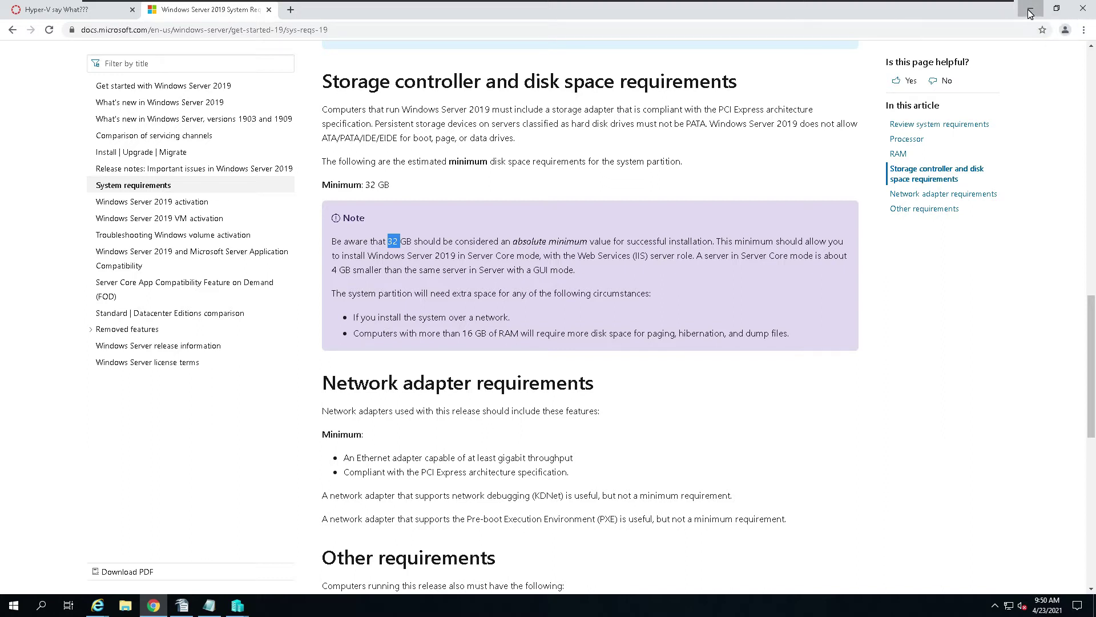
left_click(1030, 12)
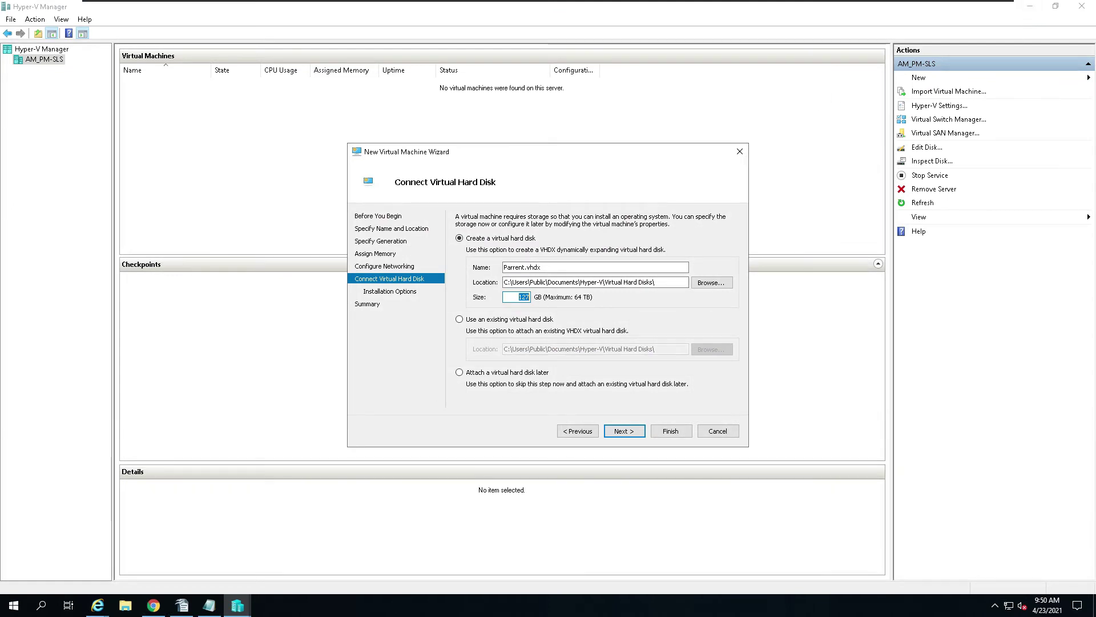
Step: Set the Parent.vhdx virtual hard disk size to 80 GB and continue
double_click(513, 297)
type("80")
left_click(623, 432)
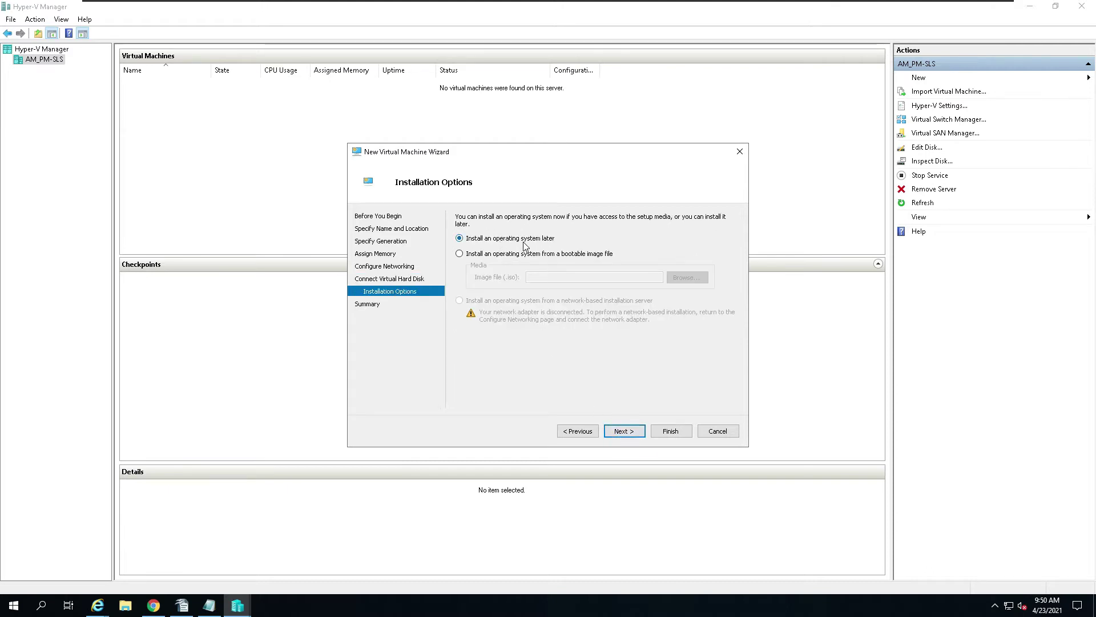
Step: Choose to install the OS from the Windows Server ISO in Desktop > Iso
left_click(460, 254)
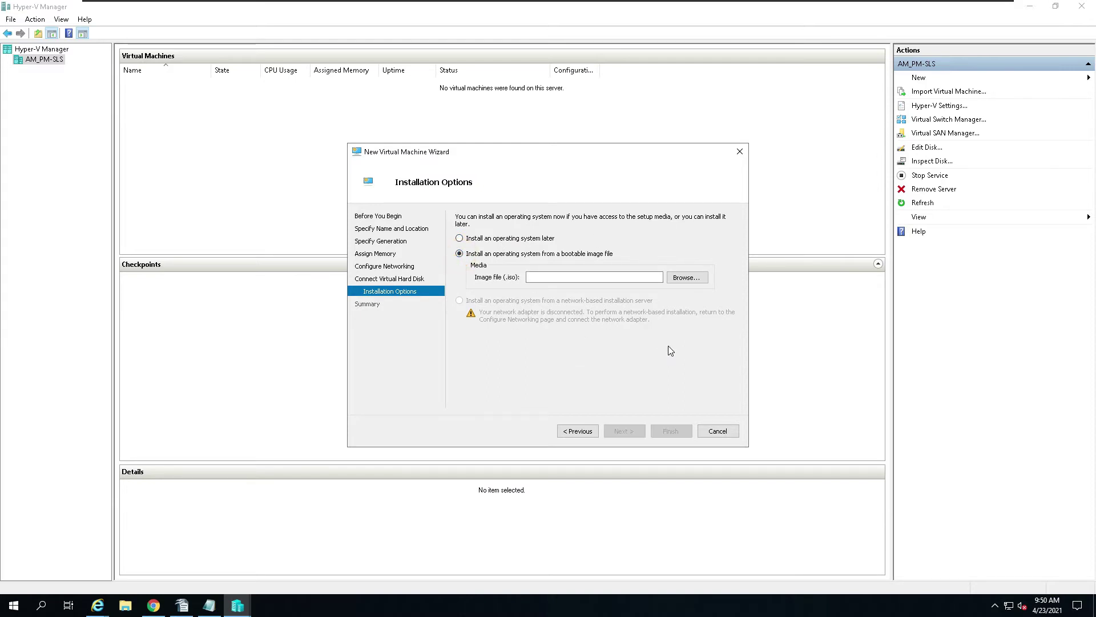
left_click(677, 277)
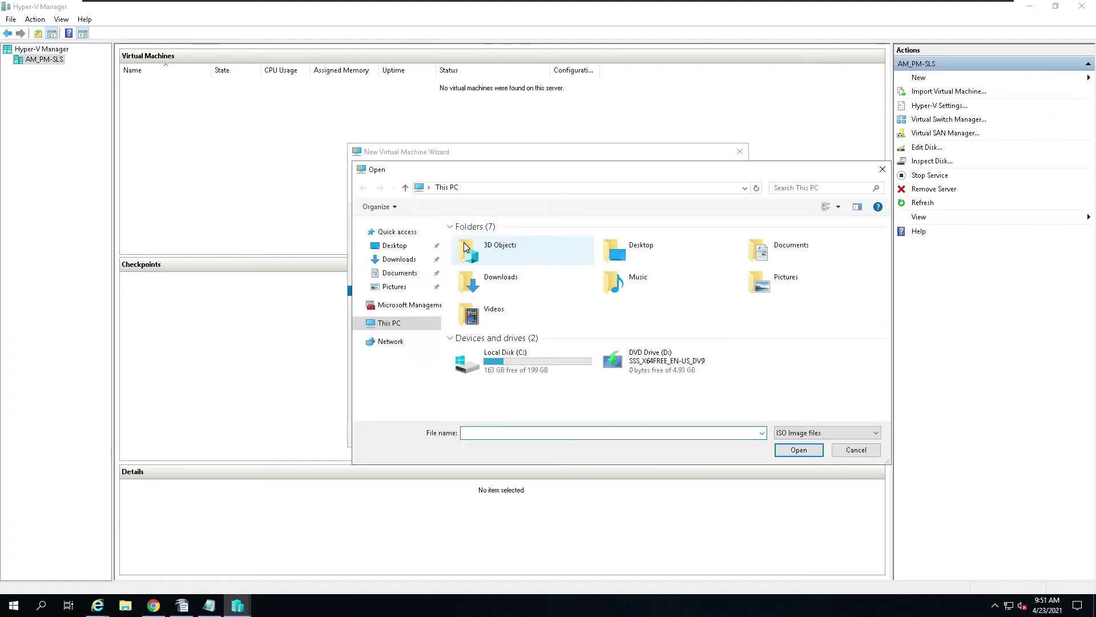
left_click(393, 250)
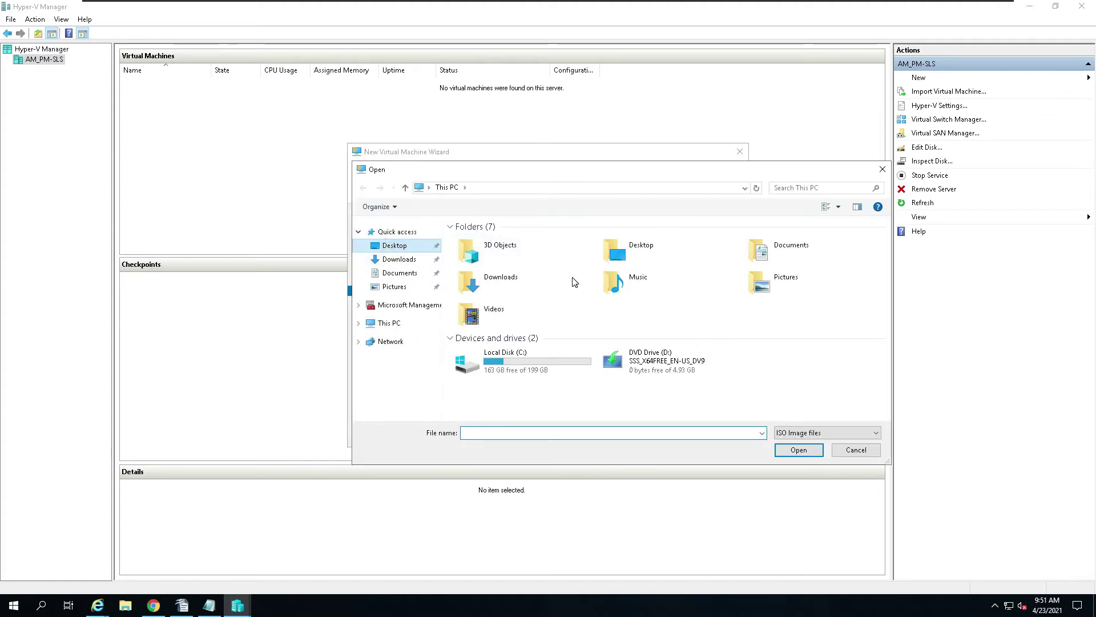
double_click(470, 240)
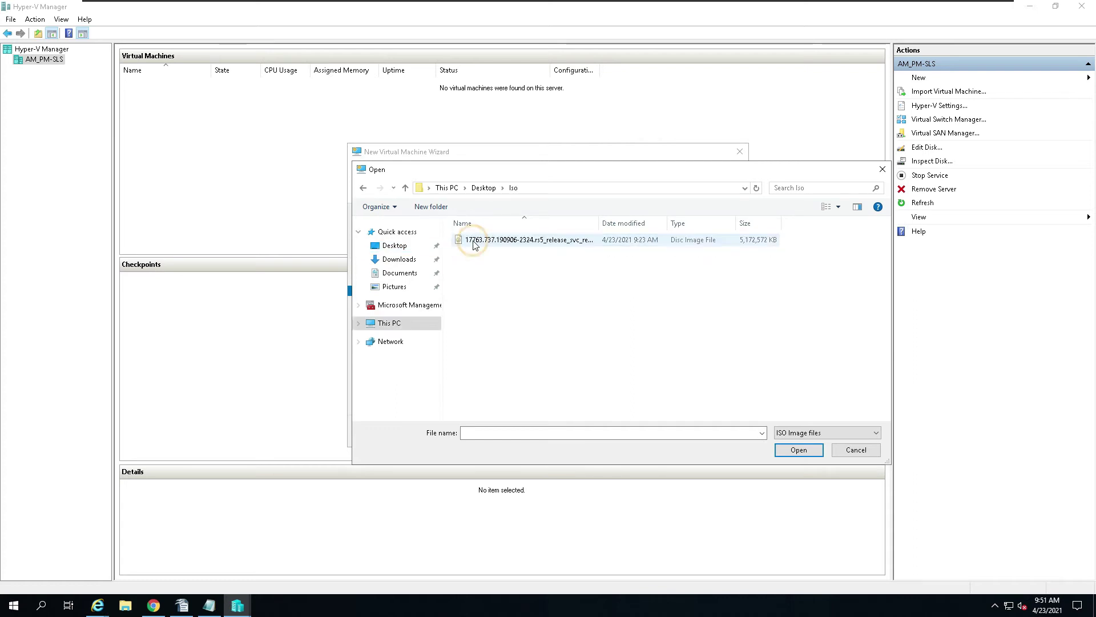
left_click(488, 240)
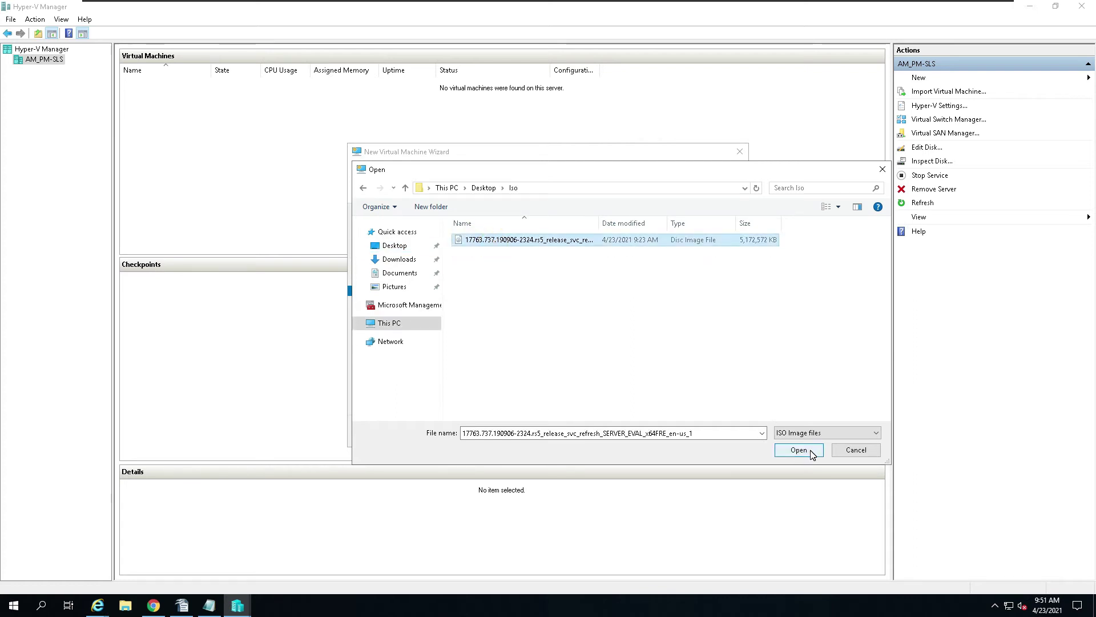
left_click(813, 454)
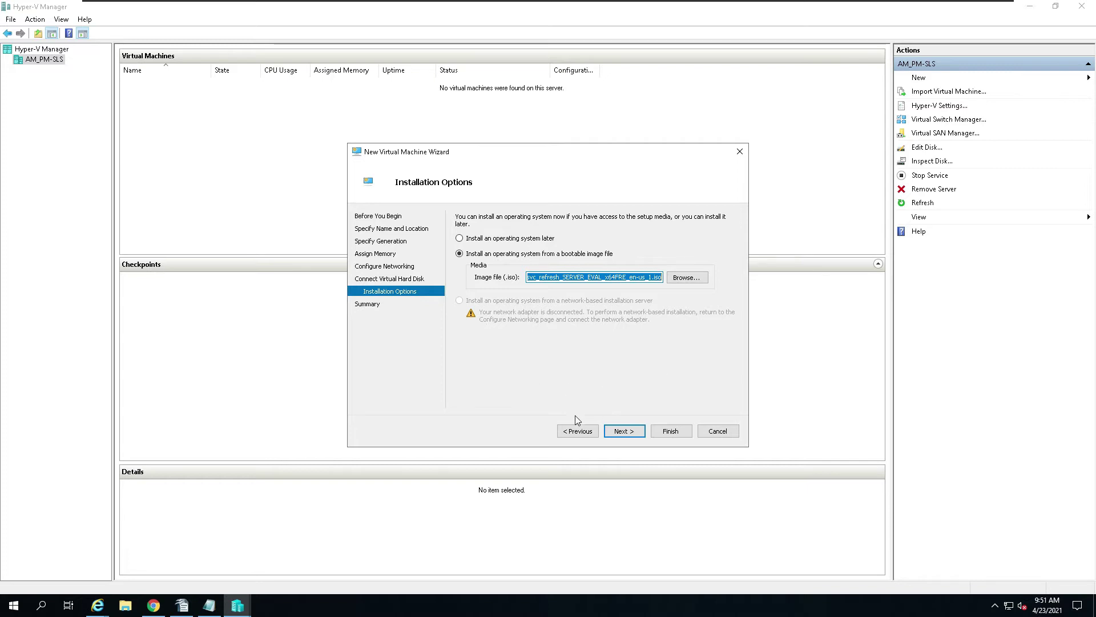
Step: Review the summary and finish creating the Parent virtual machine
left_click(634, 432)
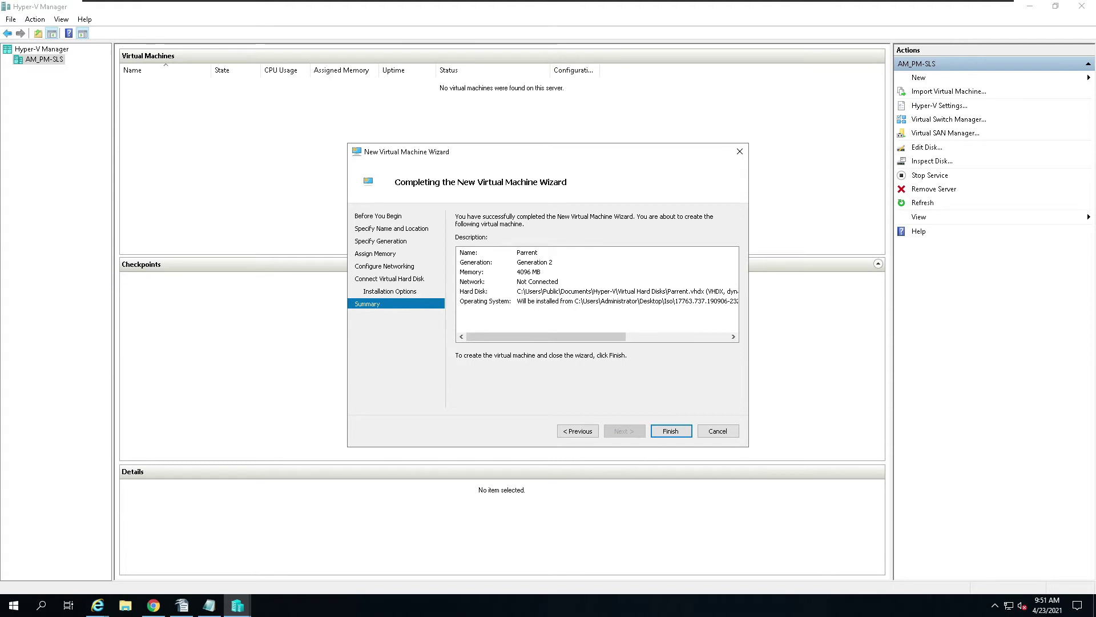
key("ctrl+alt")
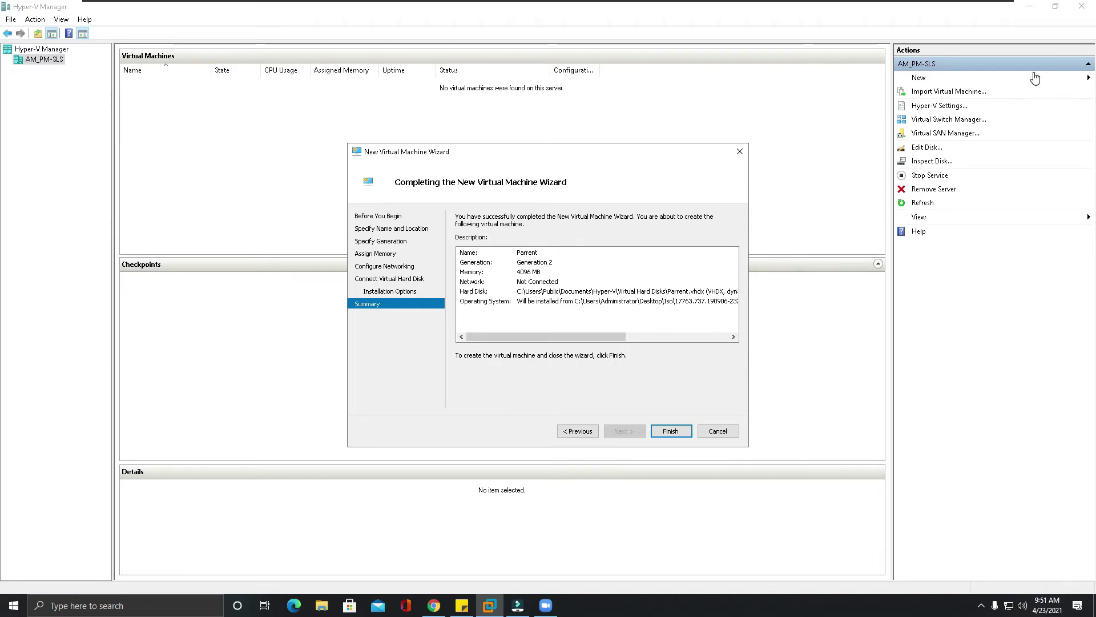
left_click(667, 440)
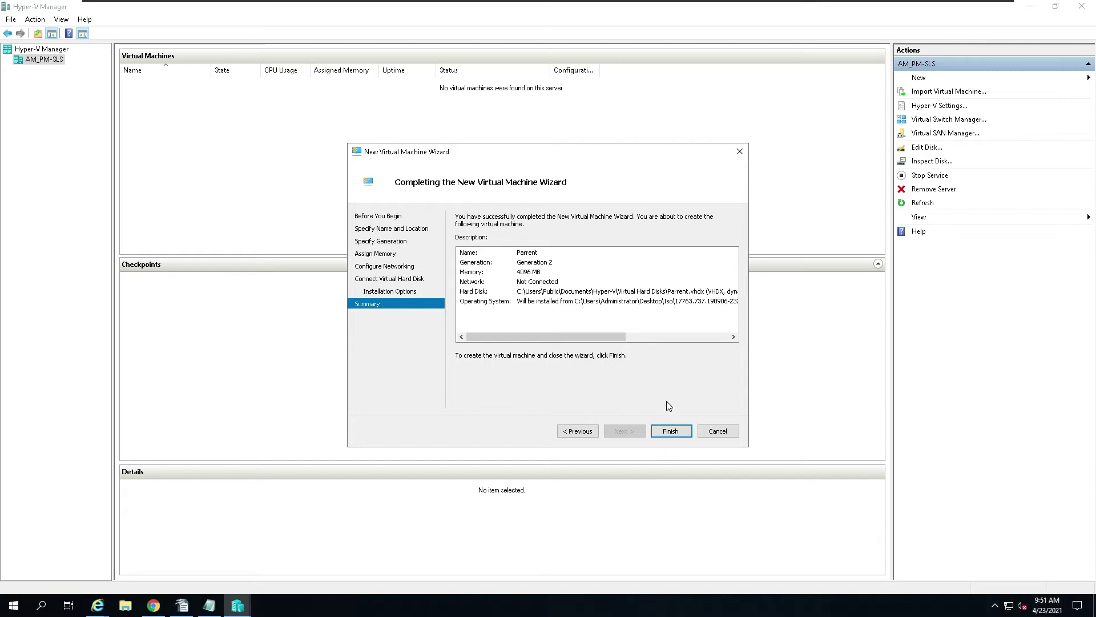
left_click(673, 432)
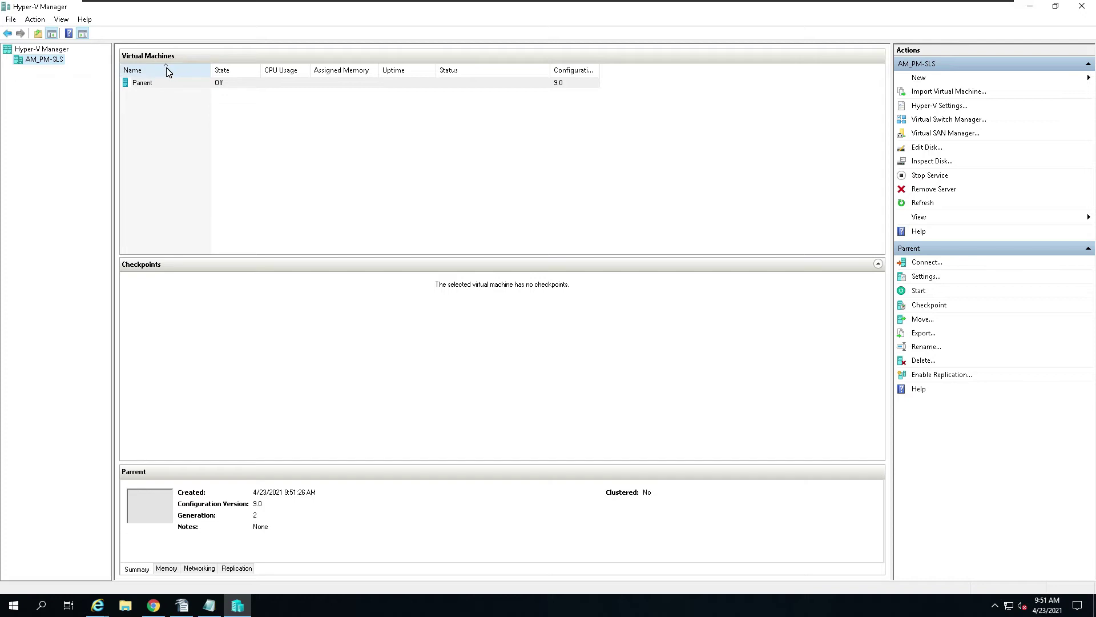
Step: Open Settings for the Parent VM from its right-click menu in the Virtual Machines list
right_click(161, 85)
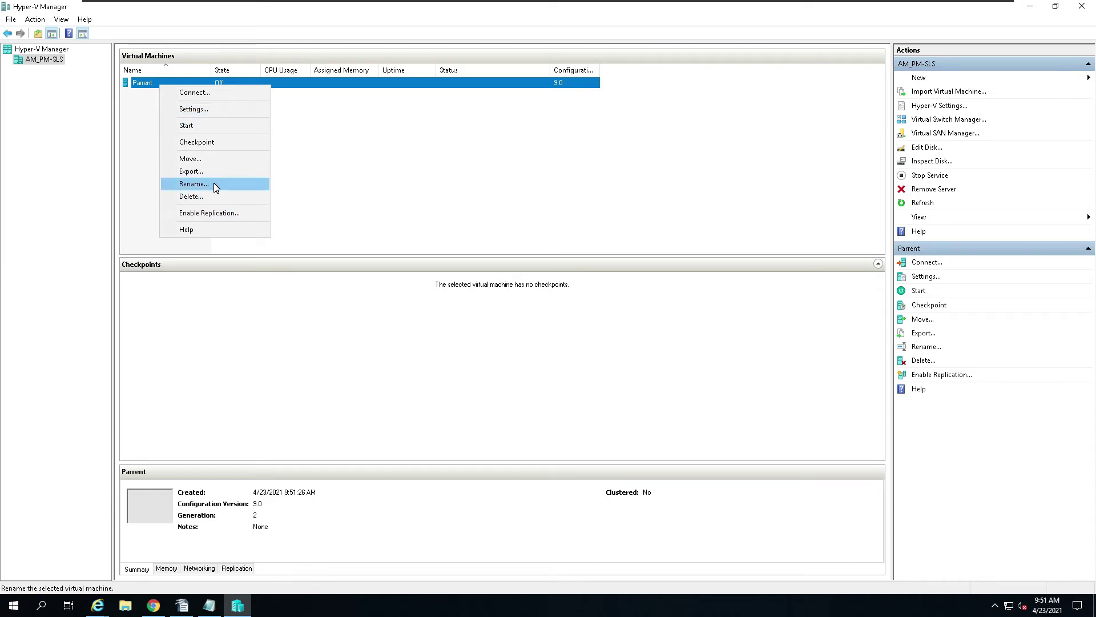
left_click(226, 114)
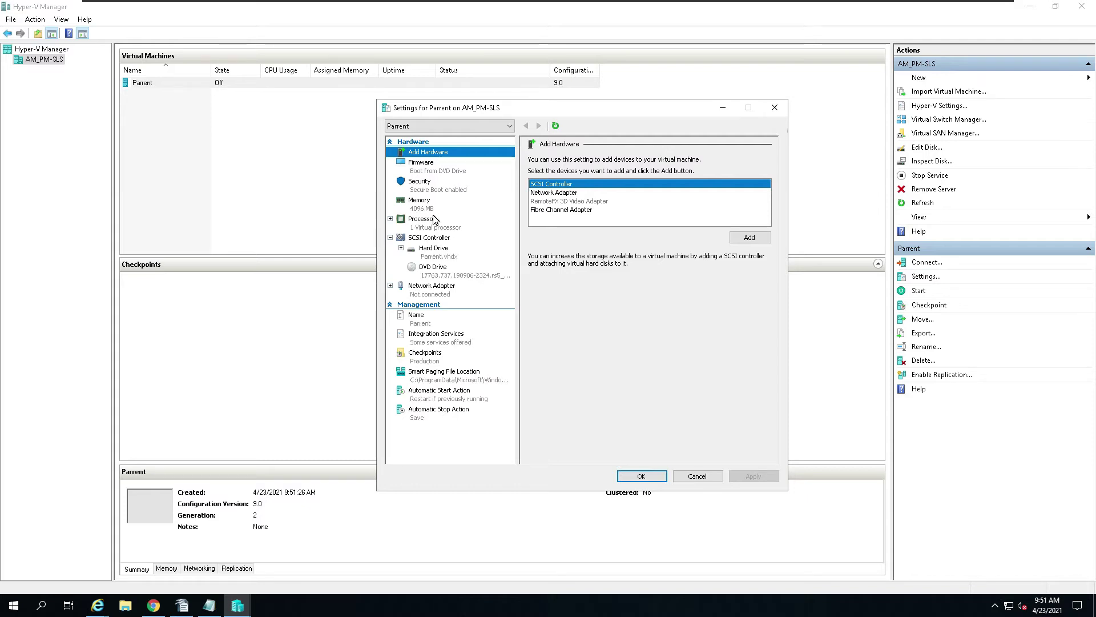
Step: Enable Dynamic Memory on the Parent VM and select its minimum and maximum RAM values
left_click(420, 203)
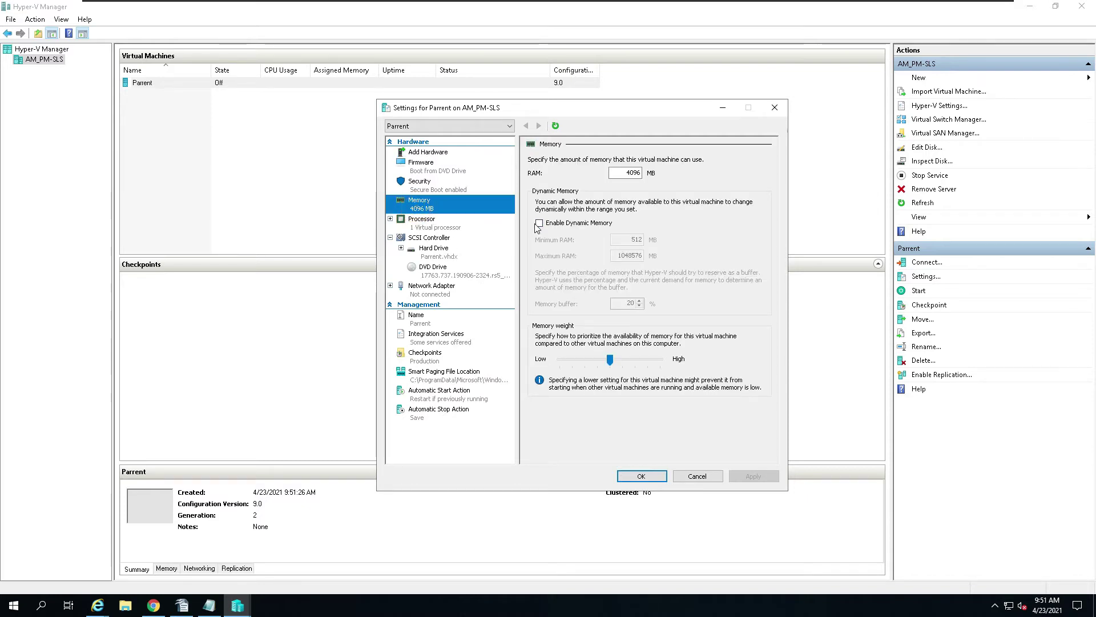
left_click(538, 223)
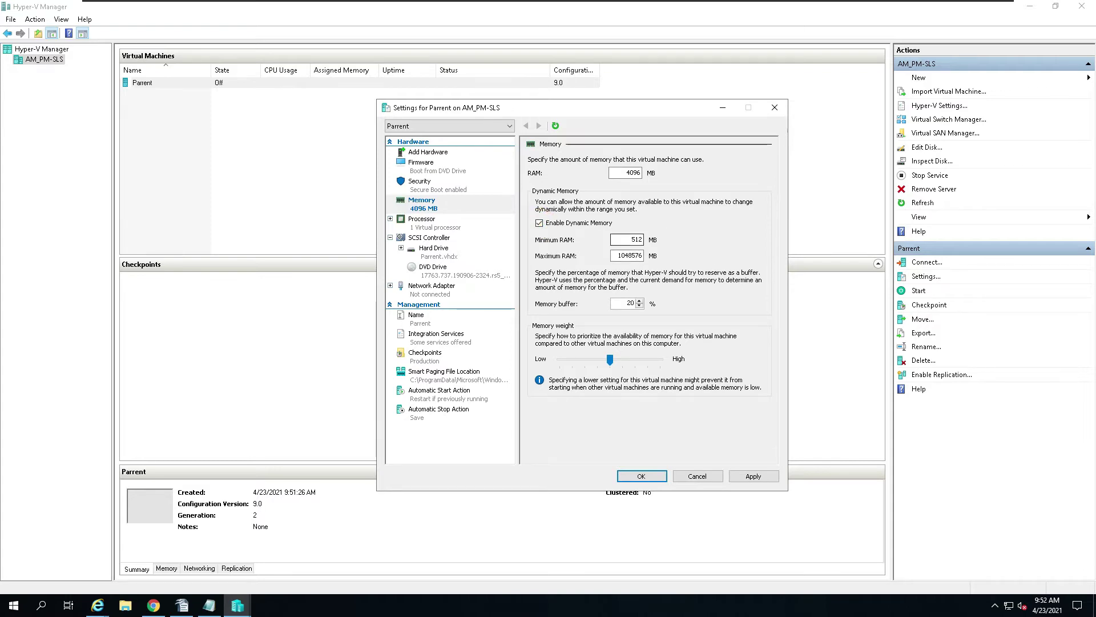
double_click(634, 240)
double_click(629, 256)
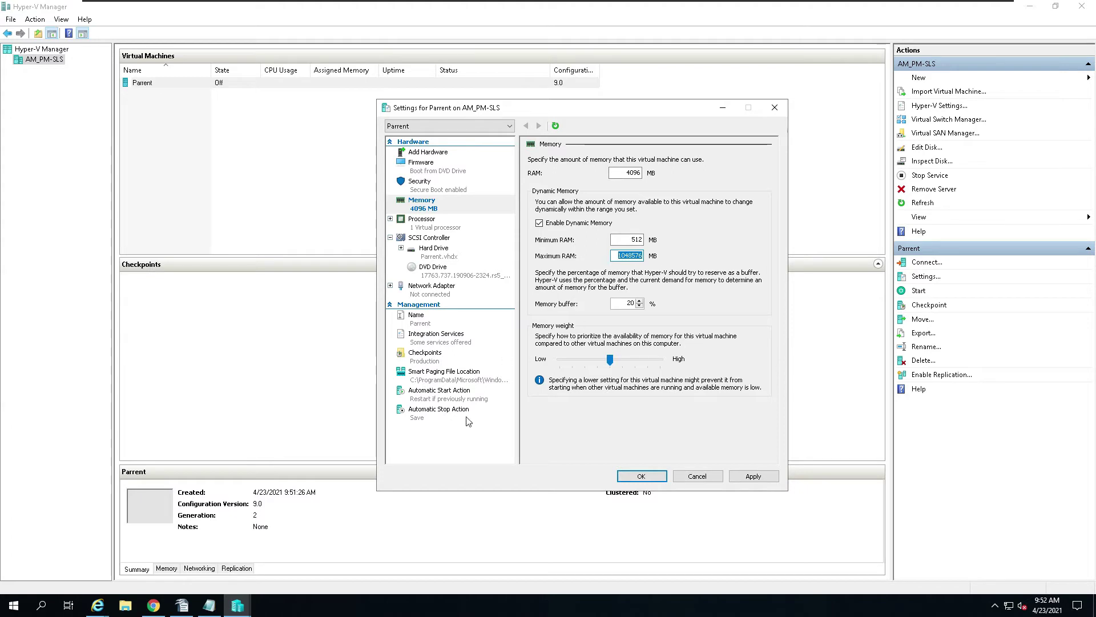
left_click(13, 606)
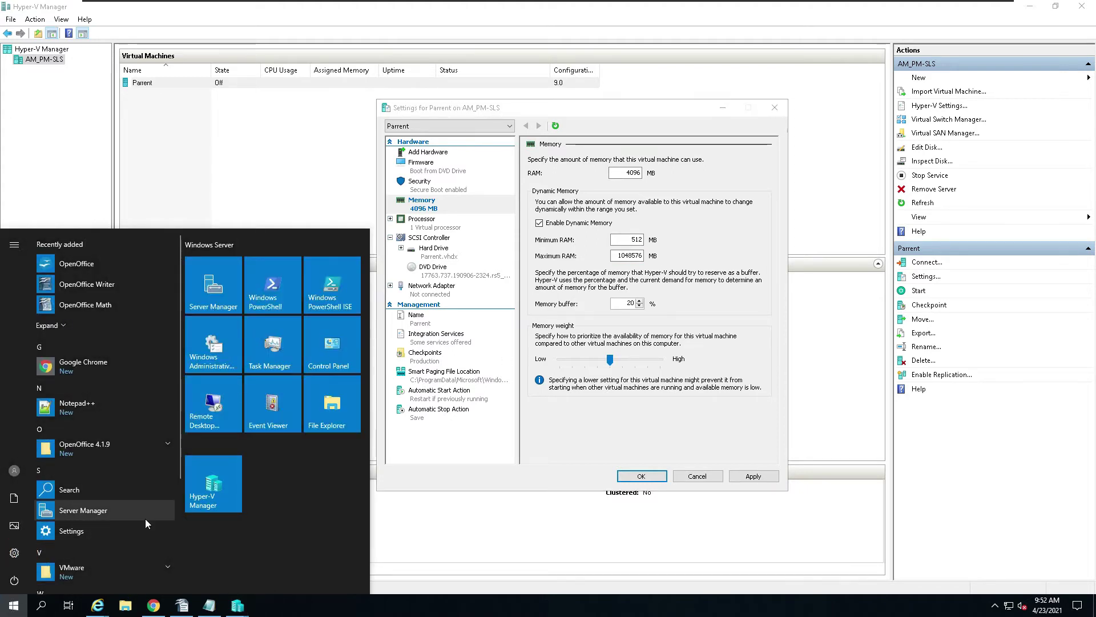
Step: Check the host's 16.0 GB installed RAM under Settings > System > About, then close Settings
left_click(71, 531)
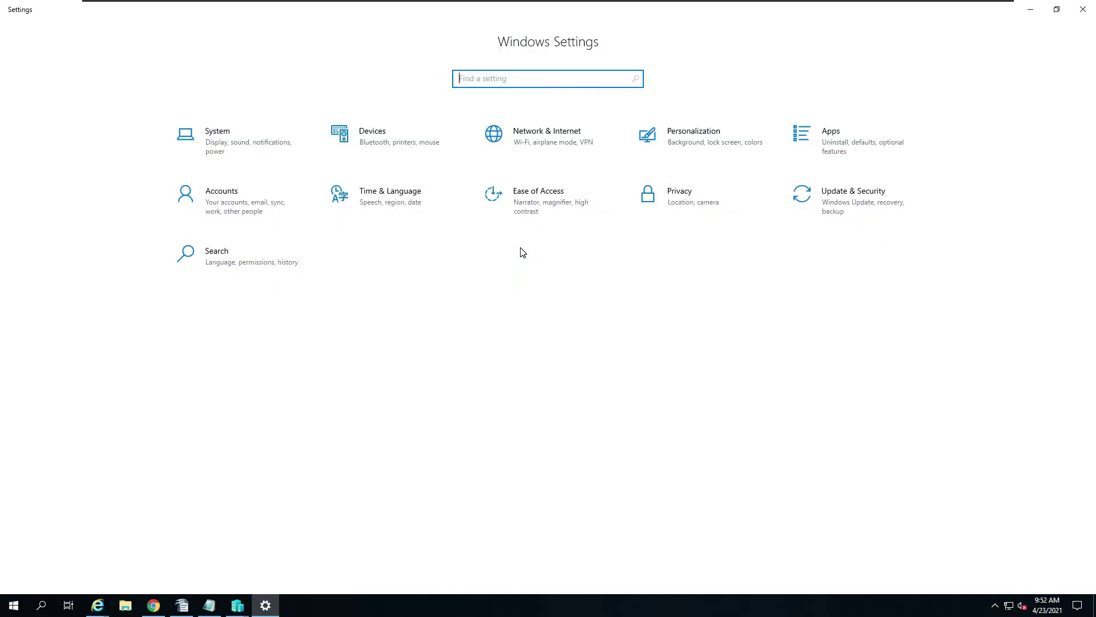
left_click(231, 144)
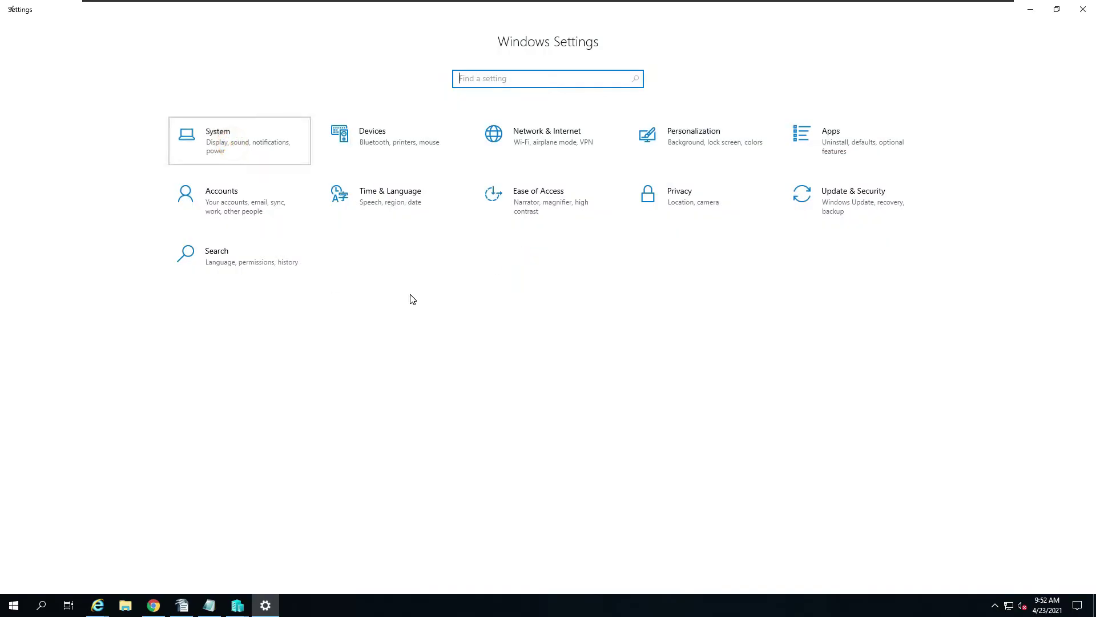
left_click(24, 379)
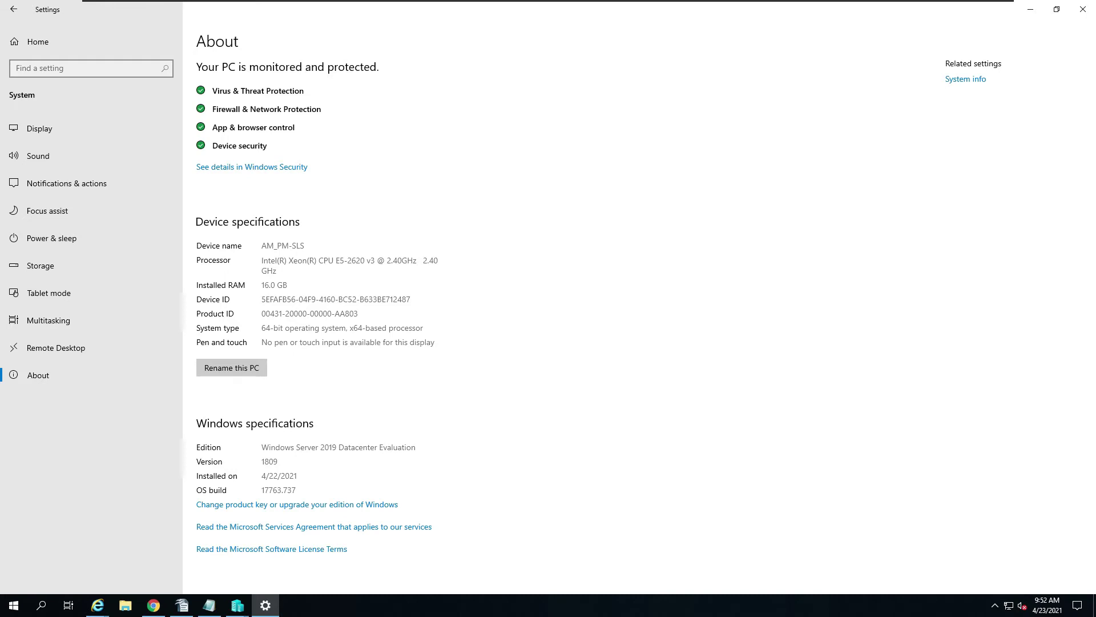
left_click(1079, 14)
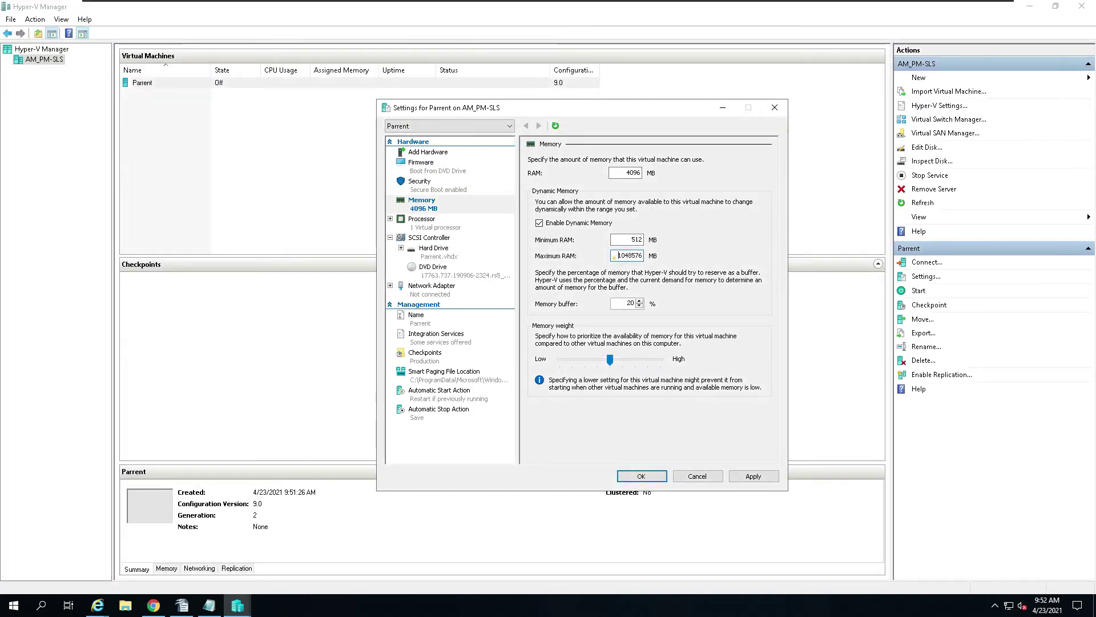
Step: Set maximum RAM to 4096 MB, take a full-screen snip, and switch to the Writer document
type("4096")
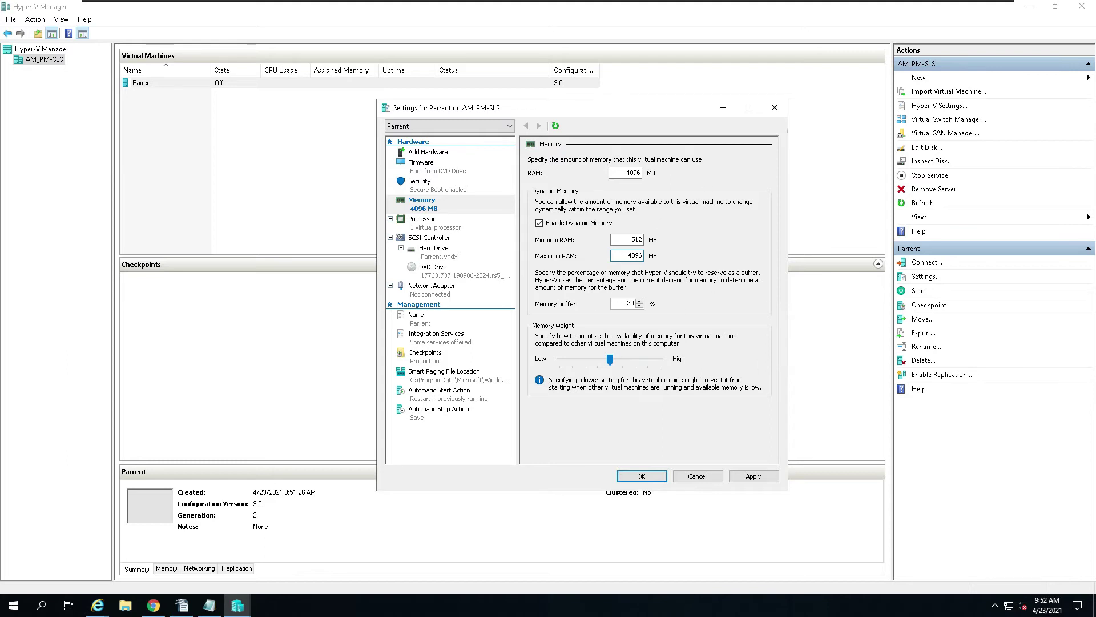
left_click(1077, 605)
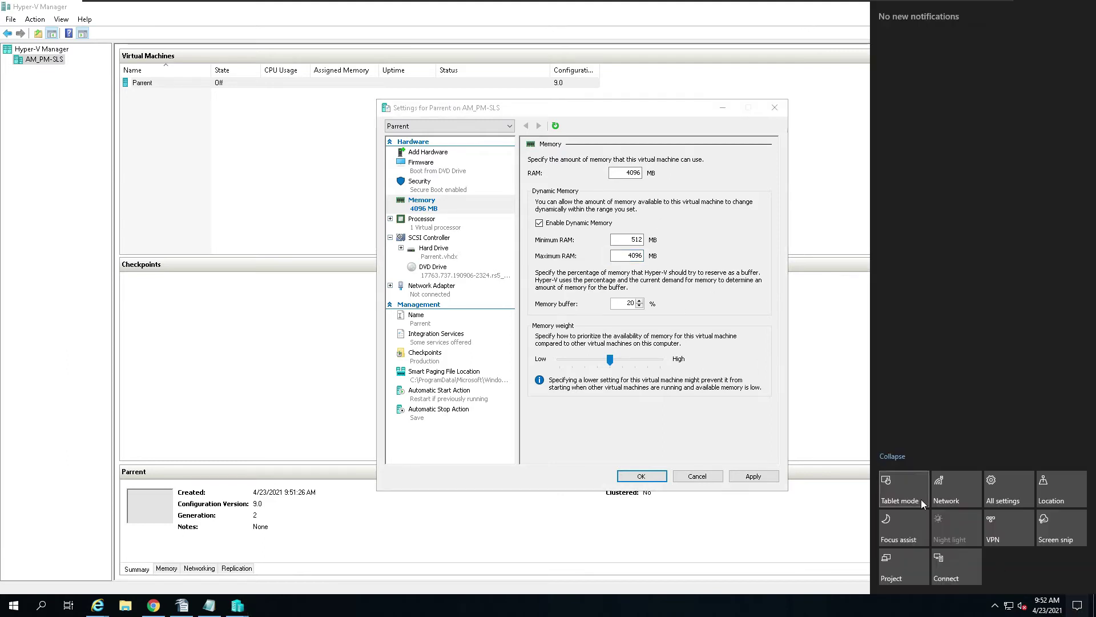
left_click(1065, 525)
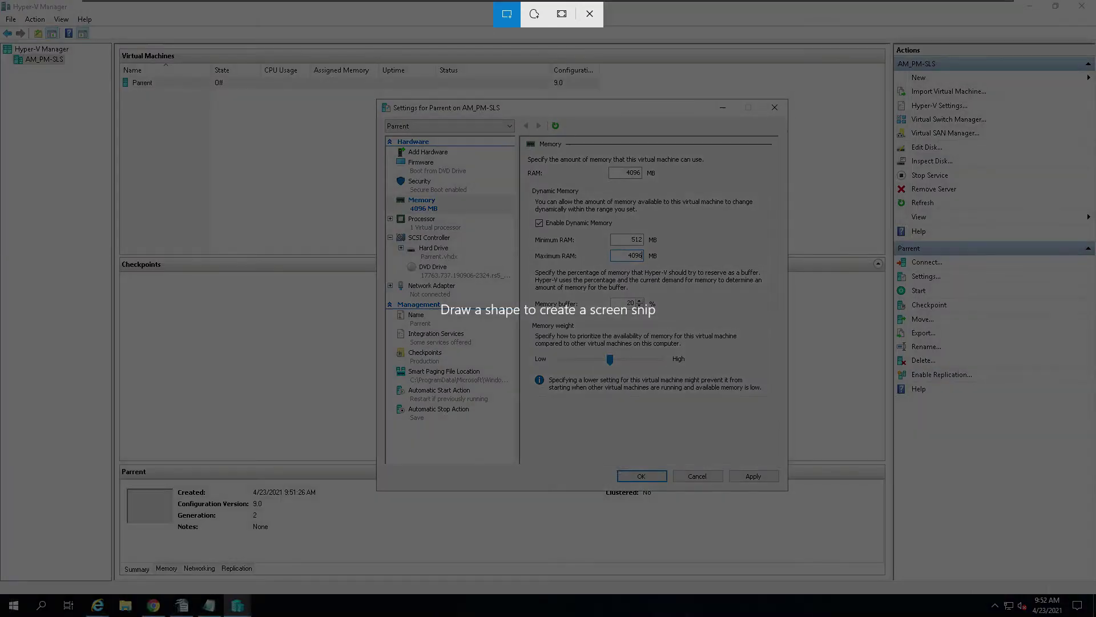
left_click(571, 19)
left_click(1030, 7)
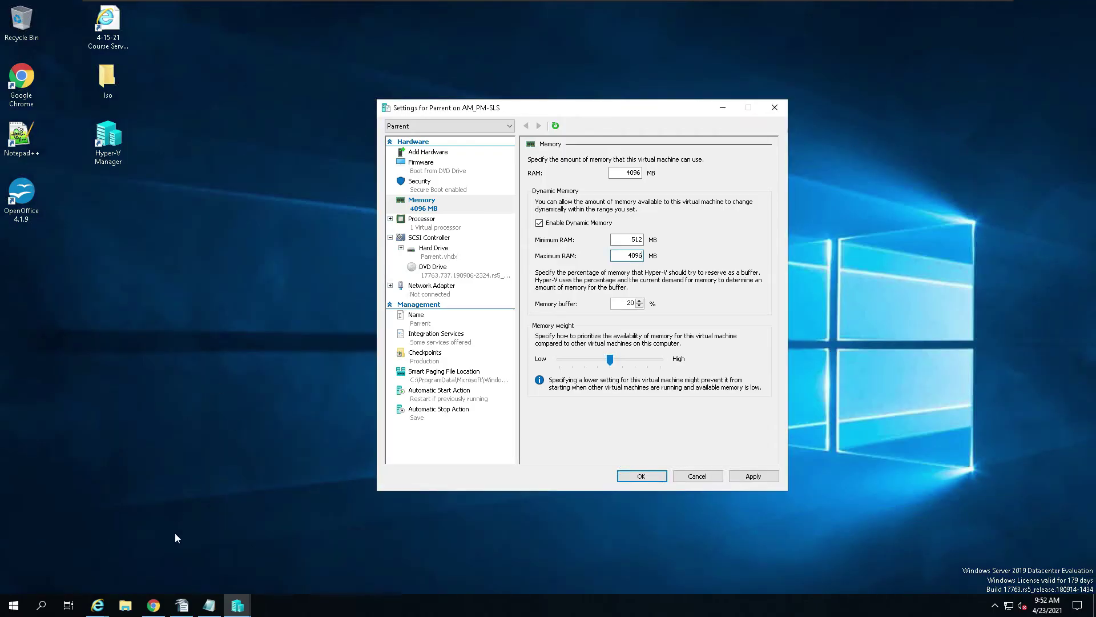
left_click(182, 605)
Step: Paste the memory settings snip on a new line under Notes:
left_click(382, 427)
key("Return")
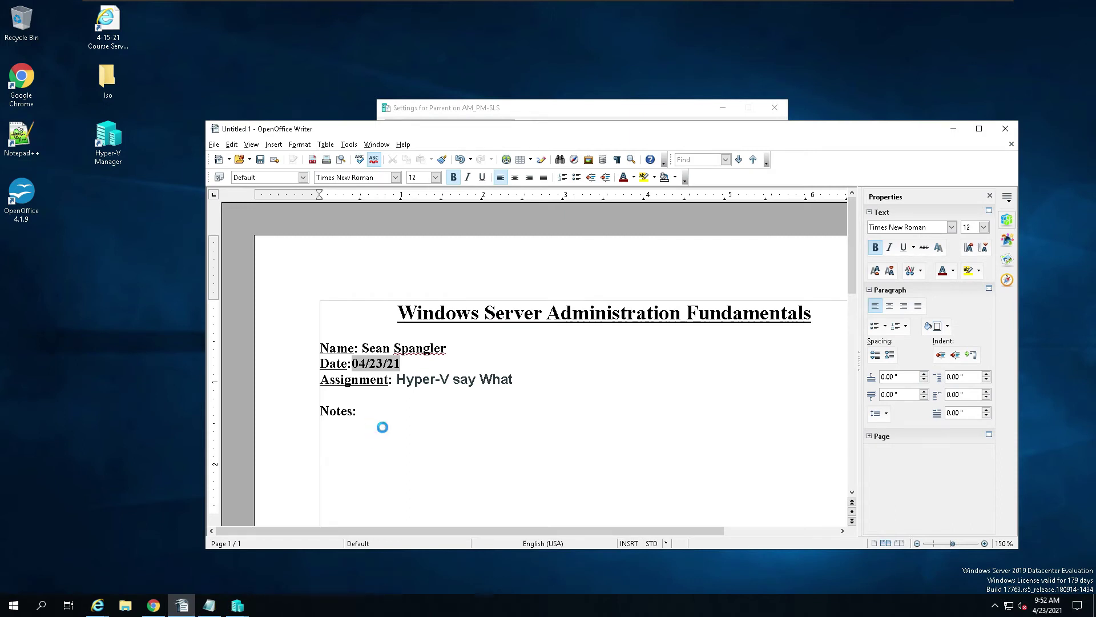
key("ctrl+v")
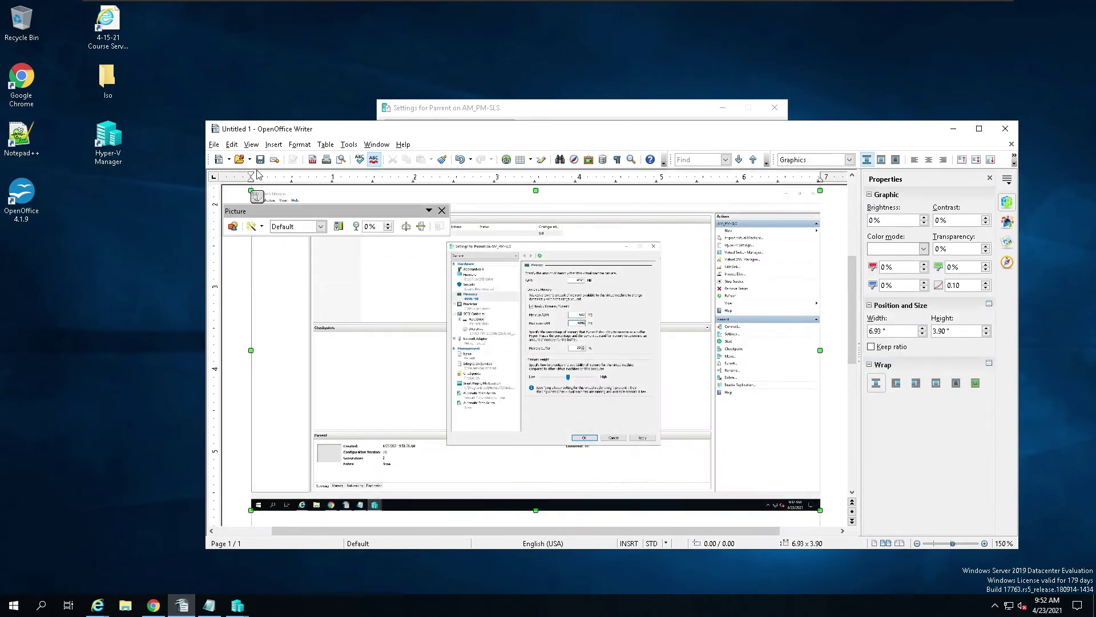
Step: Select the assignment title 'Hyper-V say What' and bring up the Save As dialog
scroll(463, 284, "up", 5)
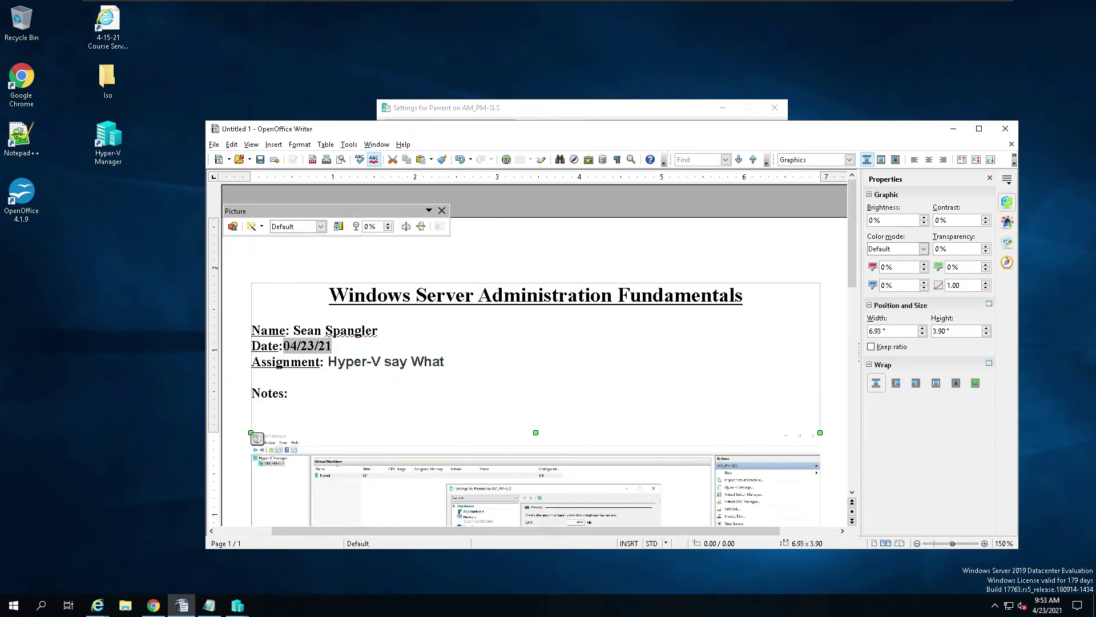
left_click_drag(327, 362, 445, 361)
key("ctrl+c")
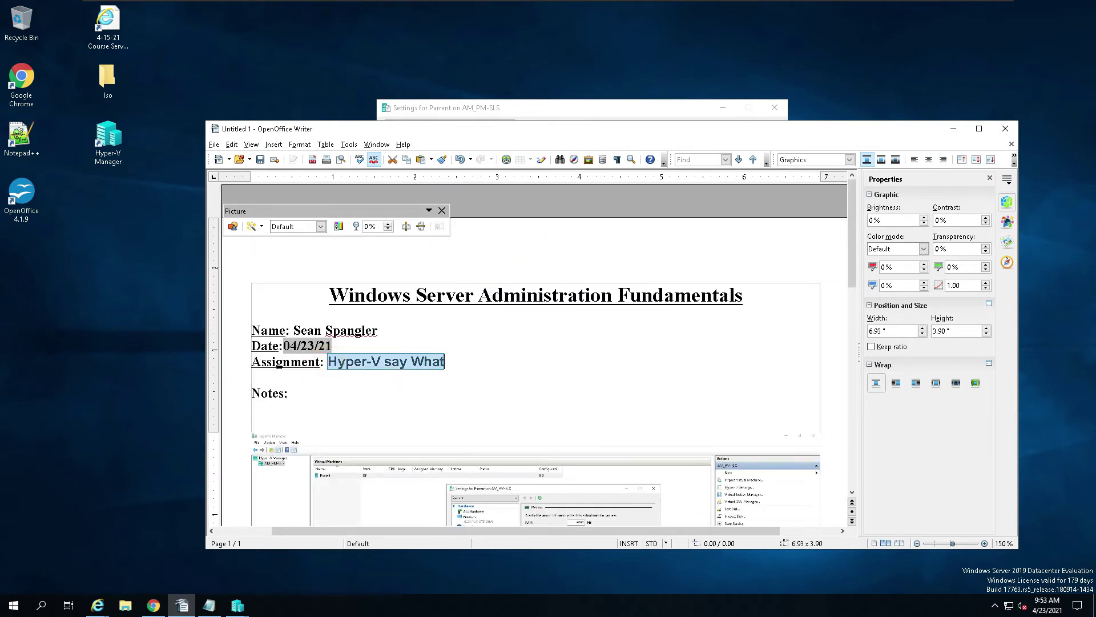
left_click(260, 159)
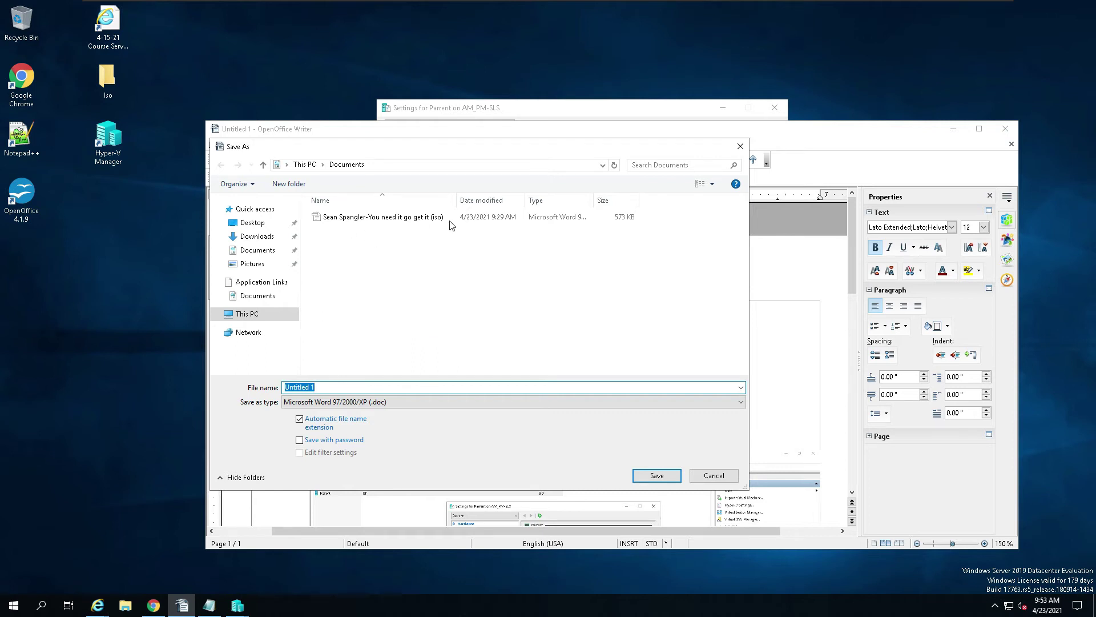
Step: Save as a Word .doc in Documents, replacing the old title in the file name with 'Hyper-V say What'
left_click(394, 217)
left_click(417, 385)
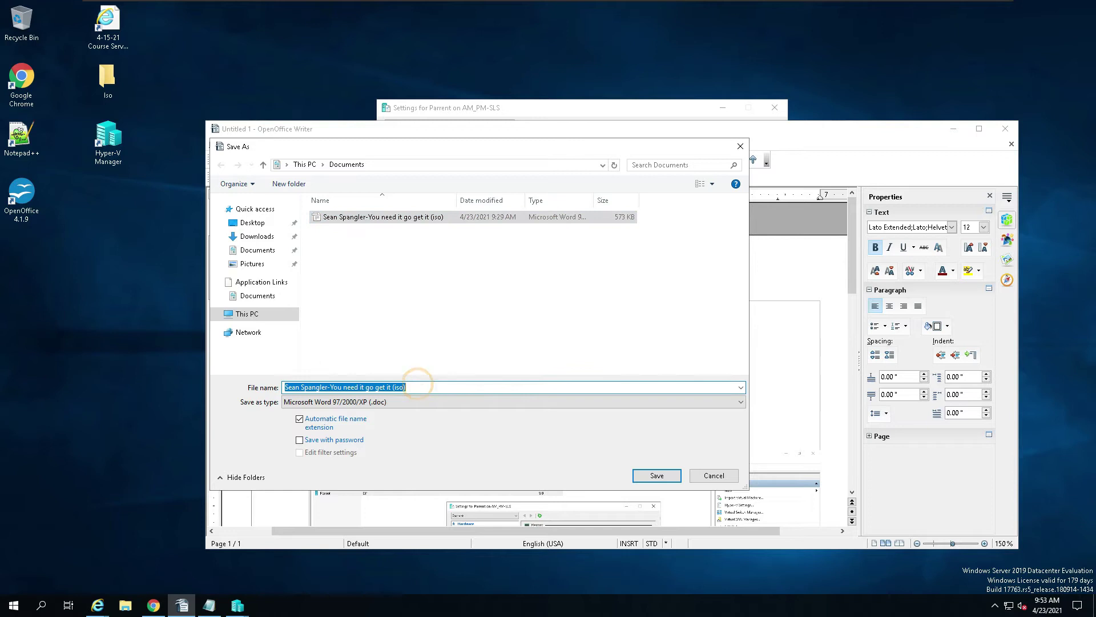
left_click(418, 385)
left_click_drag(419, 386, 348, 387)
key("ctrl+v")
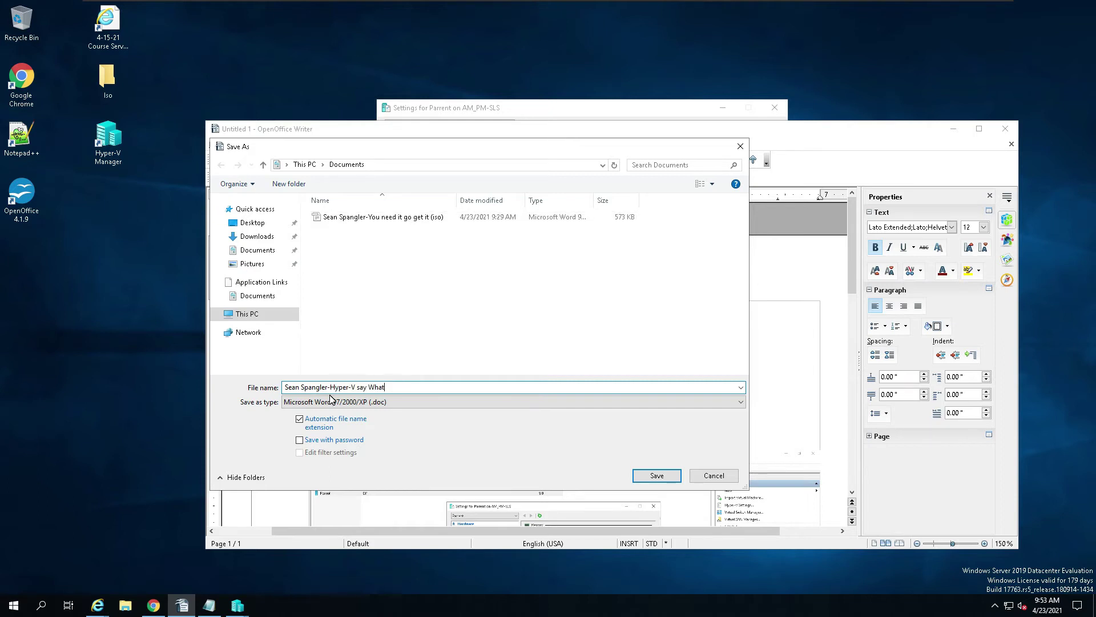
left_click(656, 475)
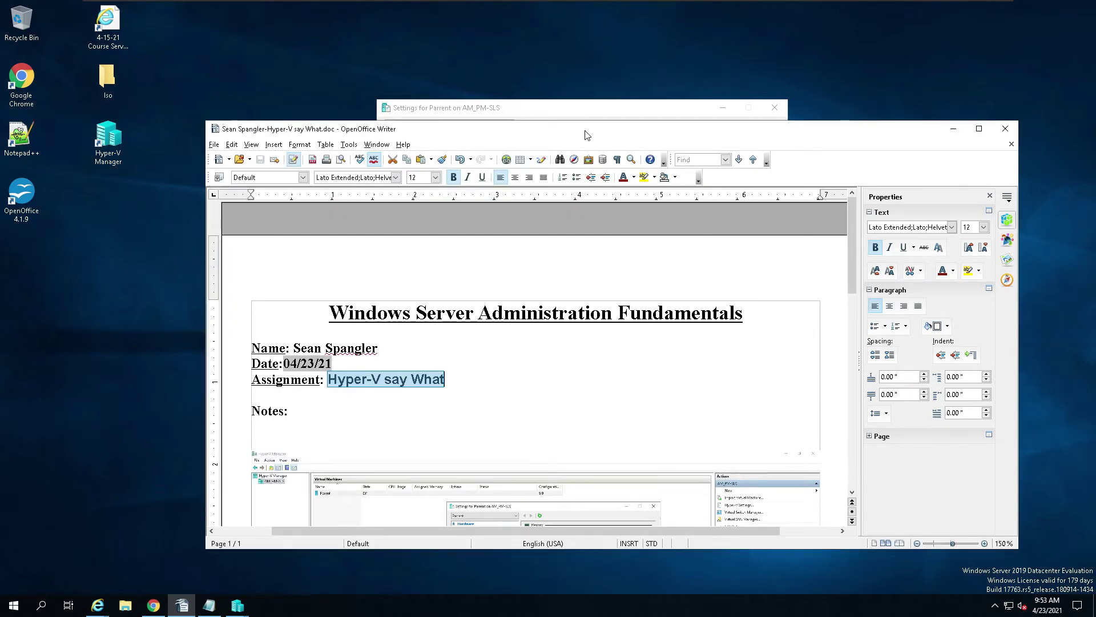
mouse_move(715, 5)
left_click(127, 608)
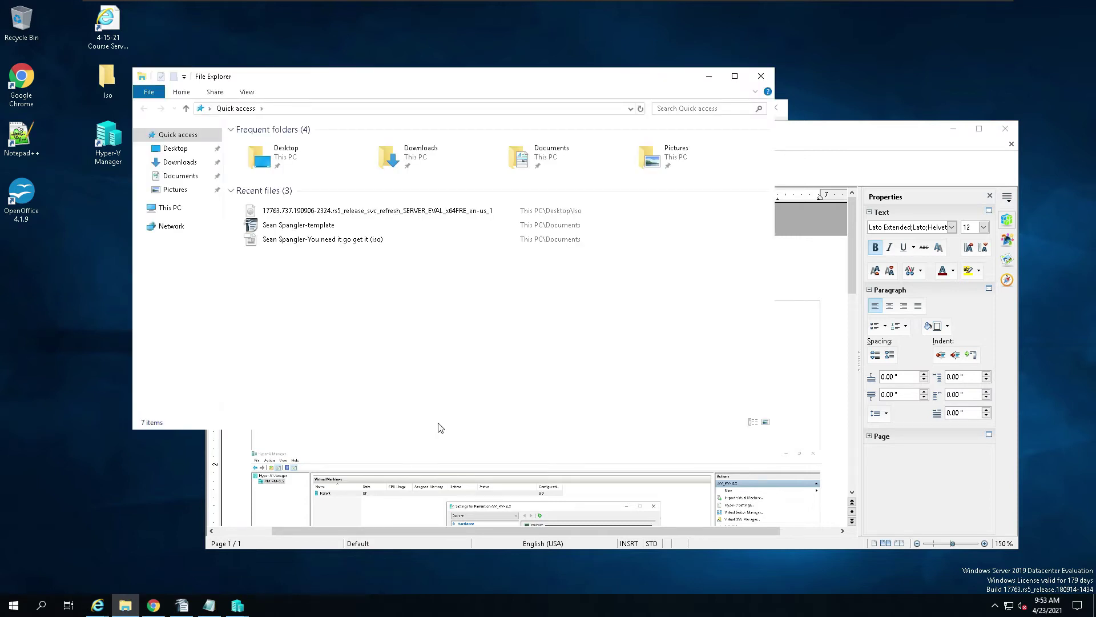
left_click(181, 176)
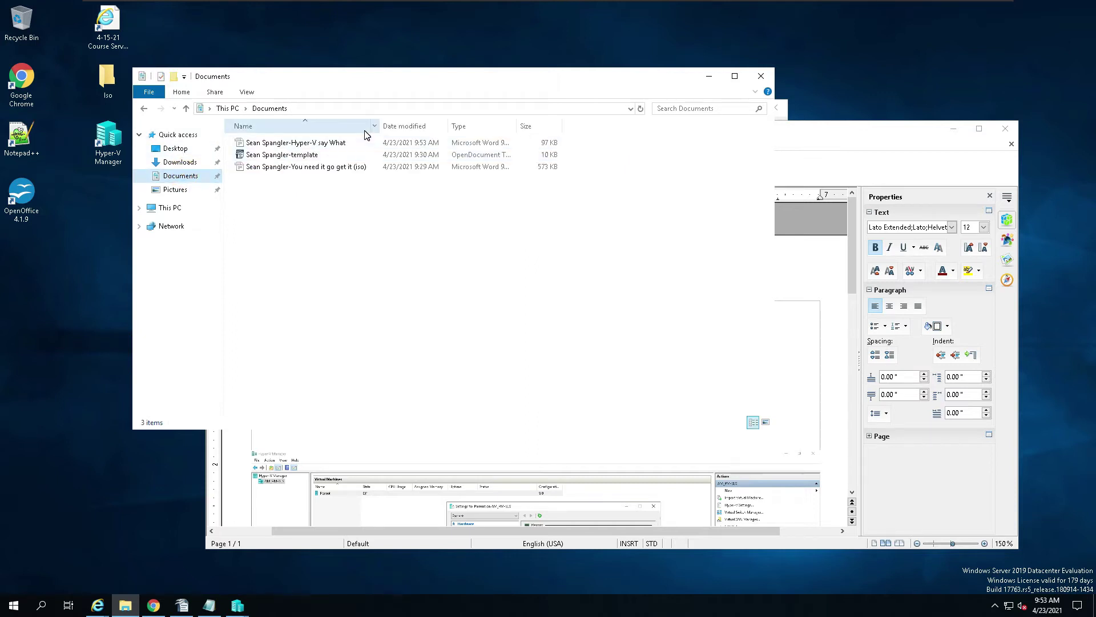
left_click(761, 76)
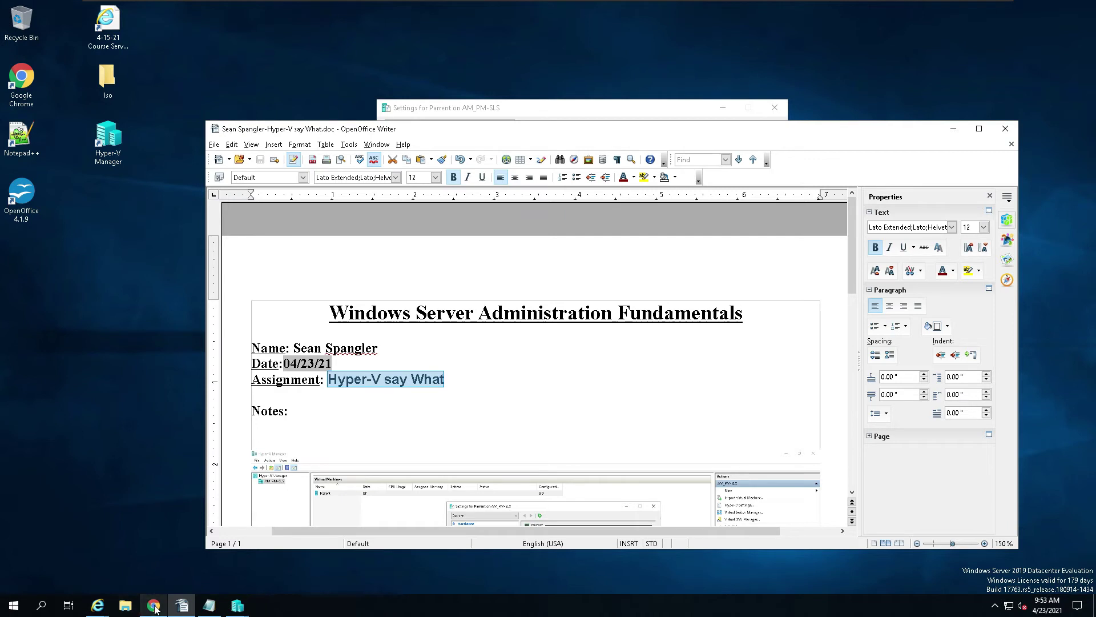
Step: Move the Writer window up-left and scroll through the pasted Hyper-V memory-settings screenshot
left_click_drag(490, 134, 470, 52)
scroll(853, 227, "down", 15)
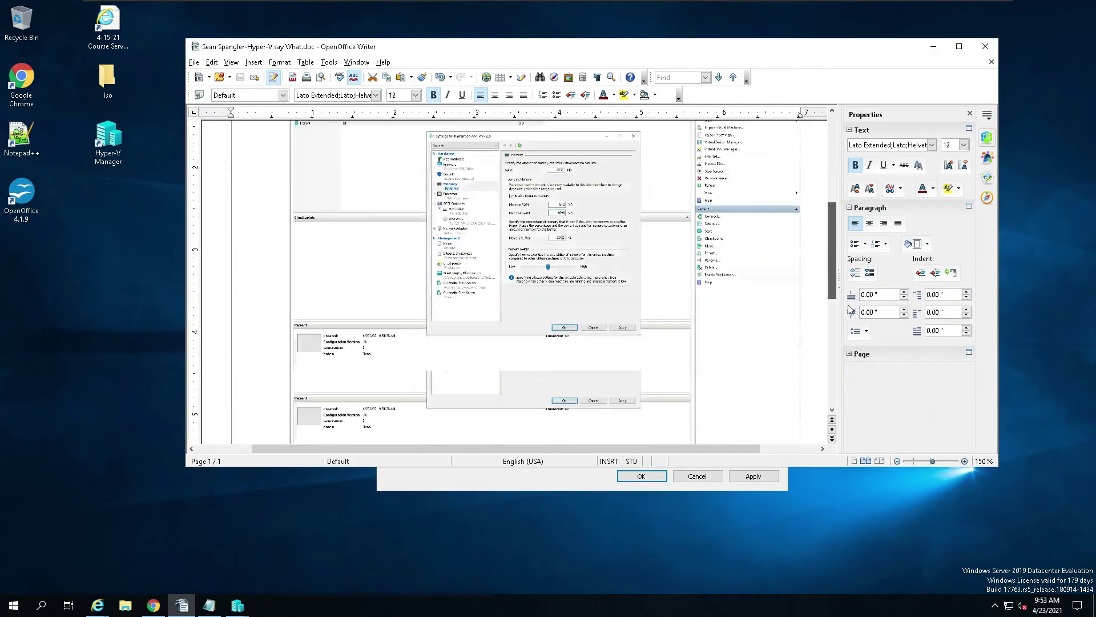
scroll(834, 259, "up", 15)
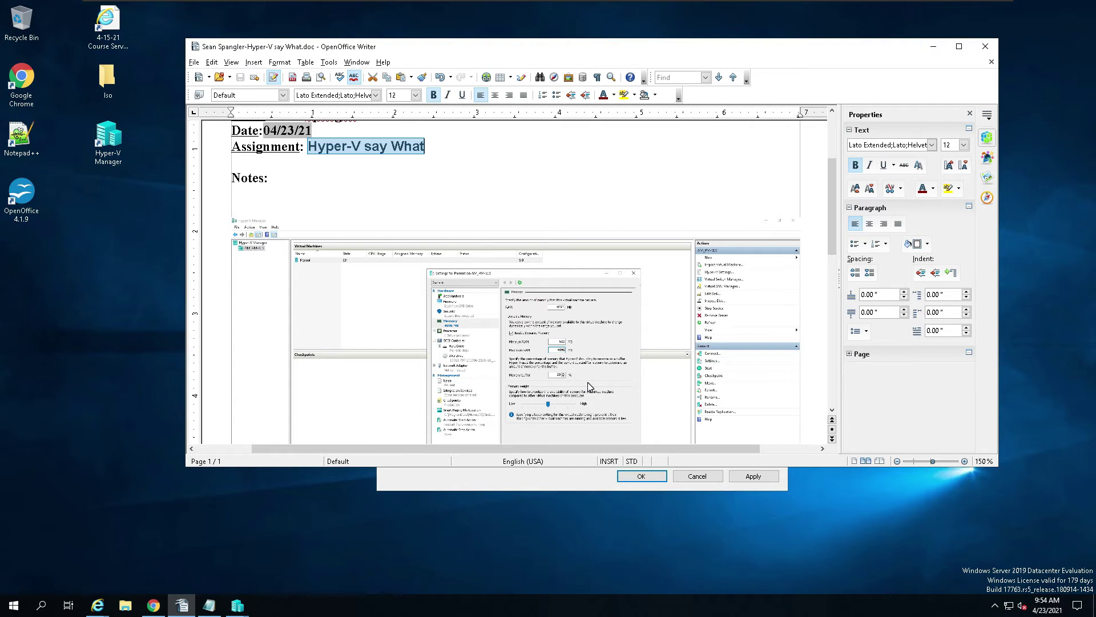
Step: In Chrome, preview the example .doc on the Hyper-V say What??? assignment, then go to the Exam 98-365 4/15/21 modules page
left_click(153, 604)
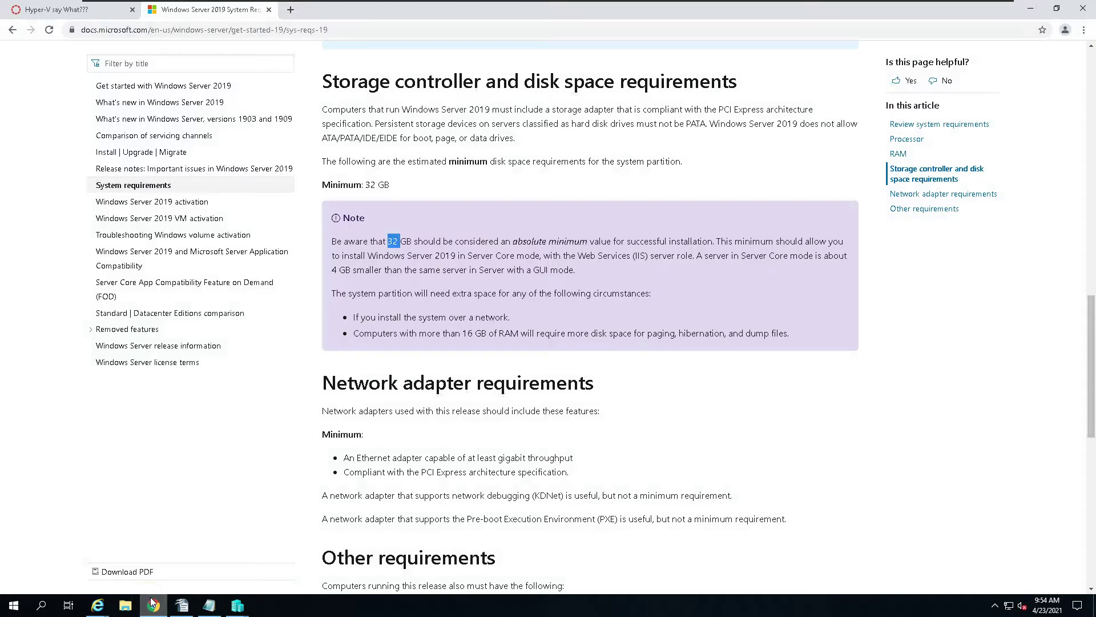
left_click(66, 9)
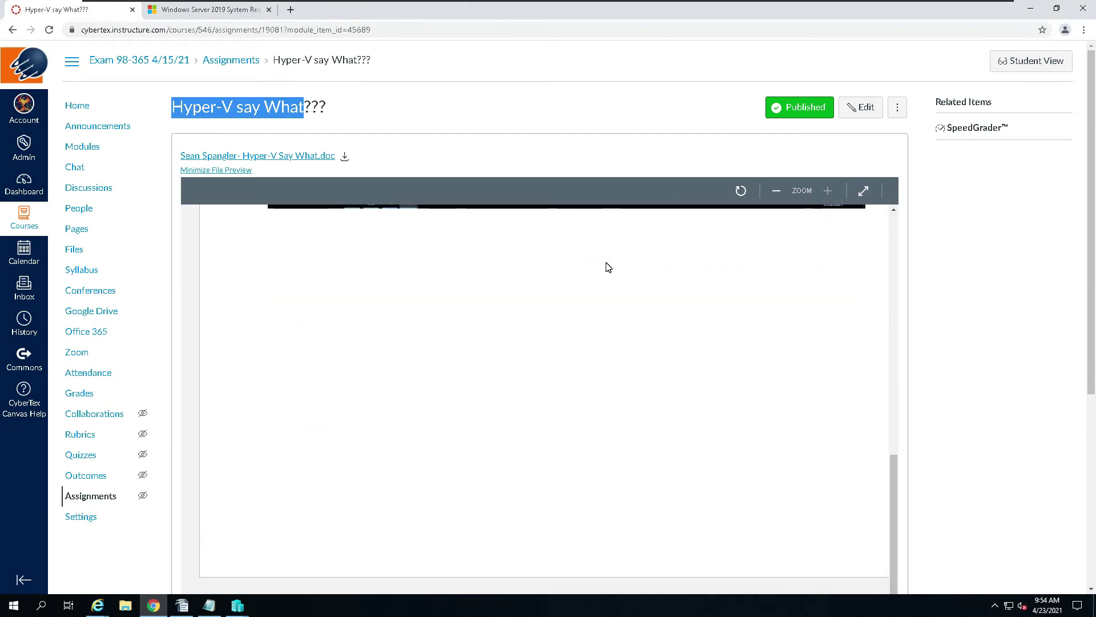
scroll(606, 262, "down", 8)
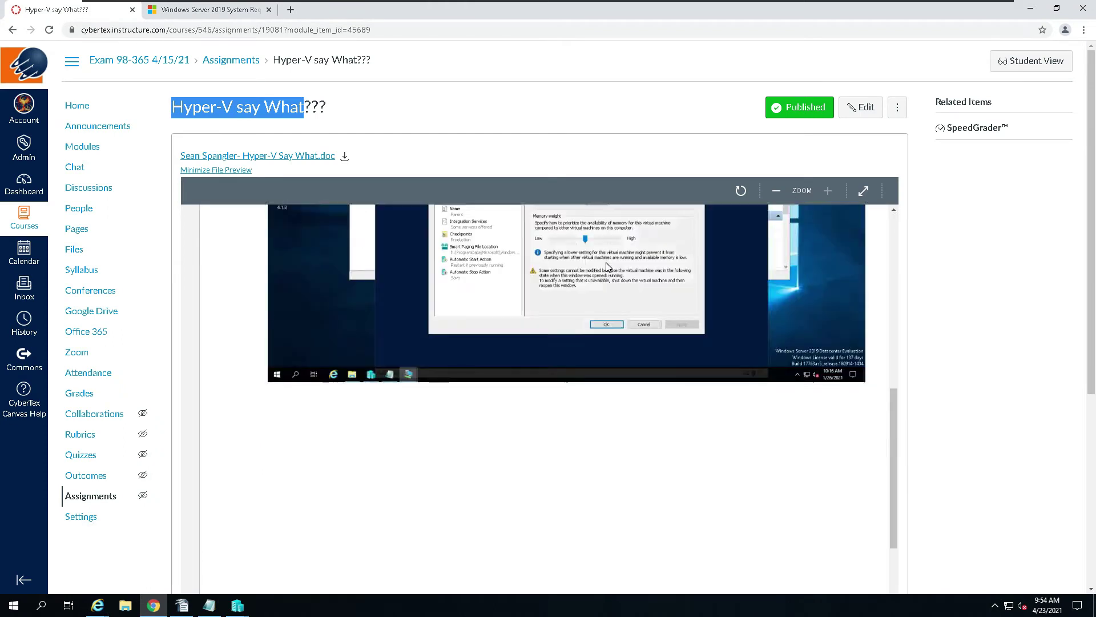
scroll(485, 364, "up", 7)
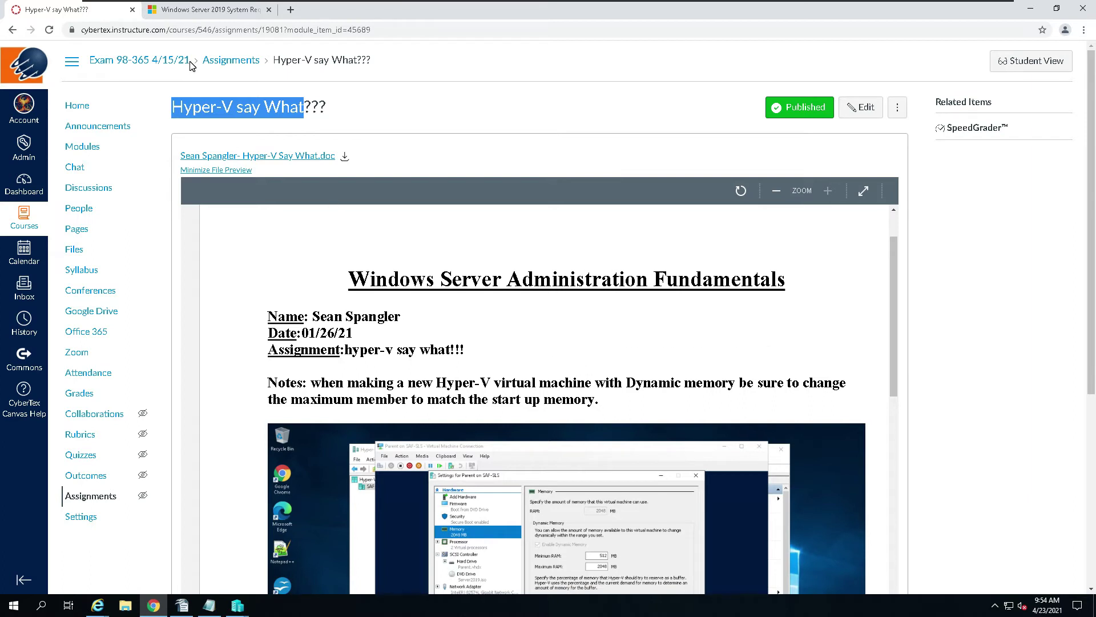
left_click(142, 63)
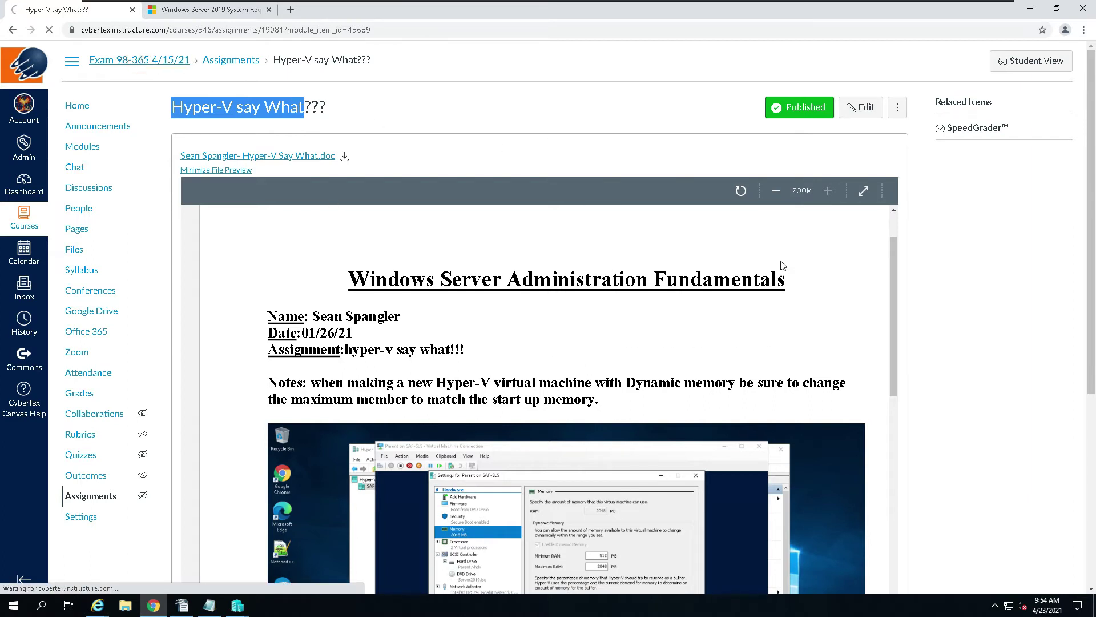
Step: Scroll the Canvas Modules page down to the Hands on with T-REX assignments, then minimize Chrome
scroll(901, 449, "down", 15)
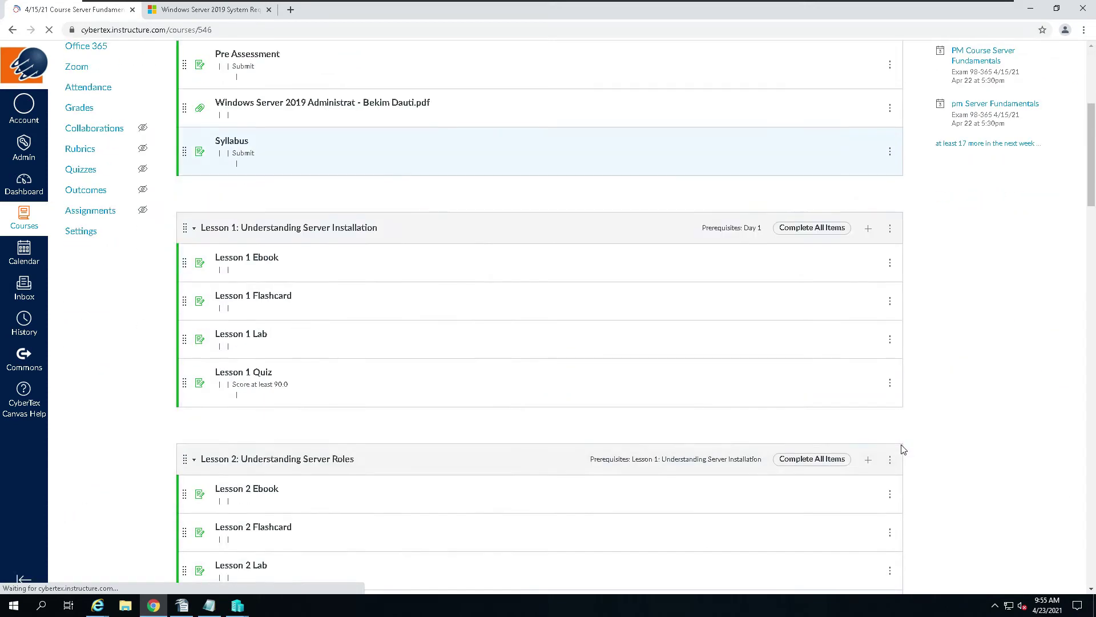
scroll(903, 450, "down", 12)
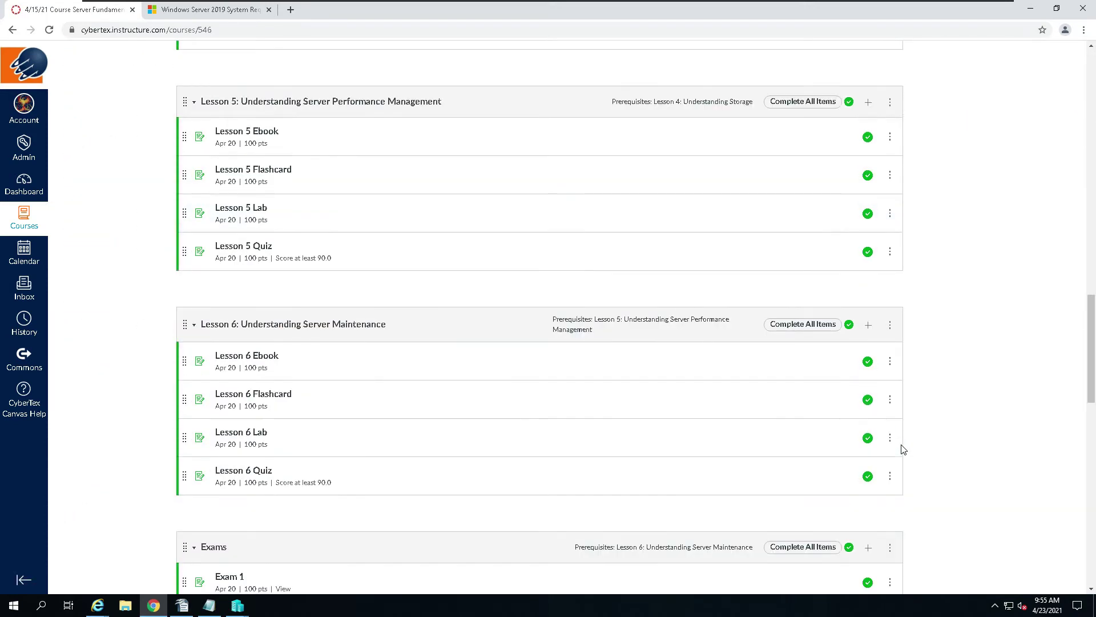
scroll(903, 449, "down", 4)
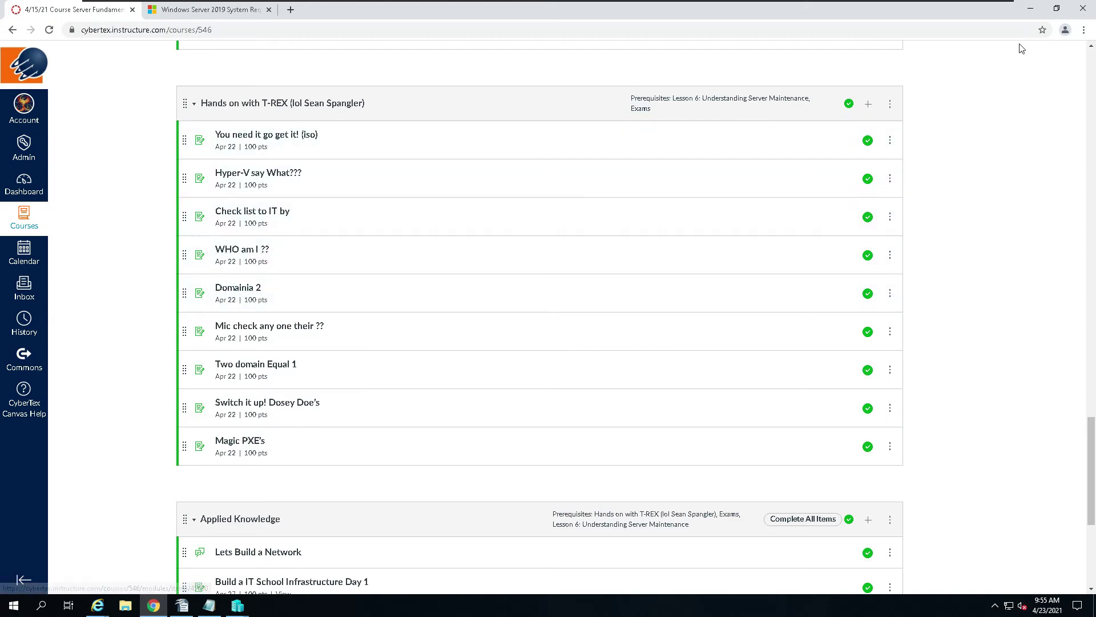
left_click(1032, 12)
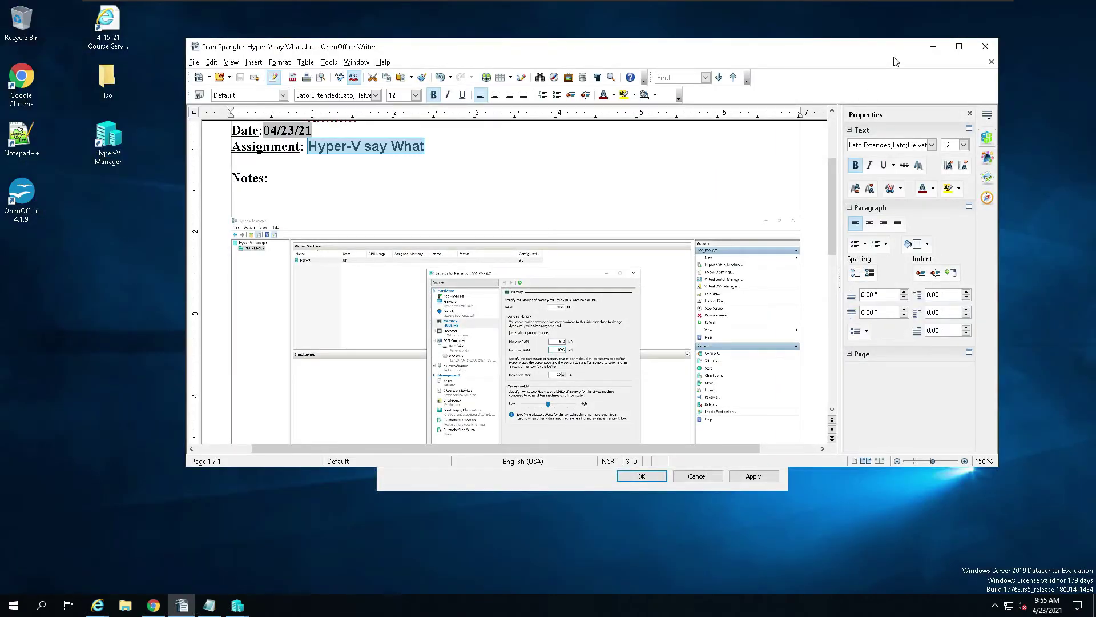
Step: Apply the Parent VM's memory settings, then set 2 virtual processors and save with OK
left_click(933, 45)
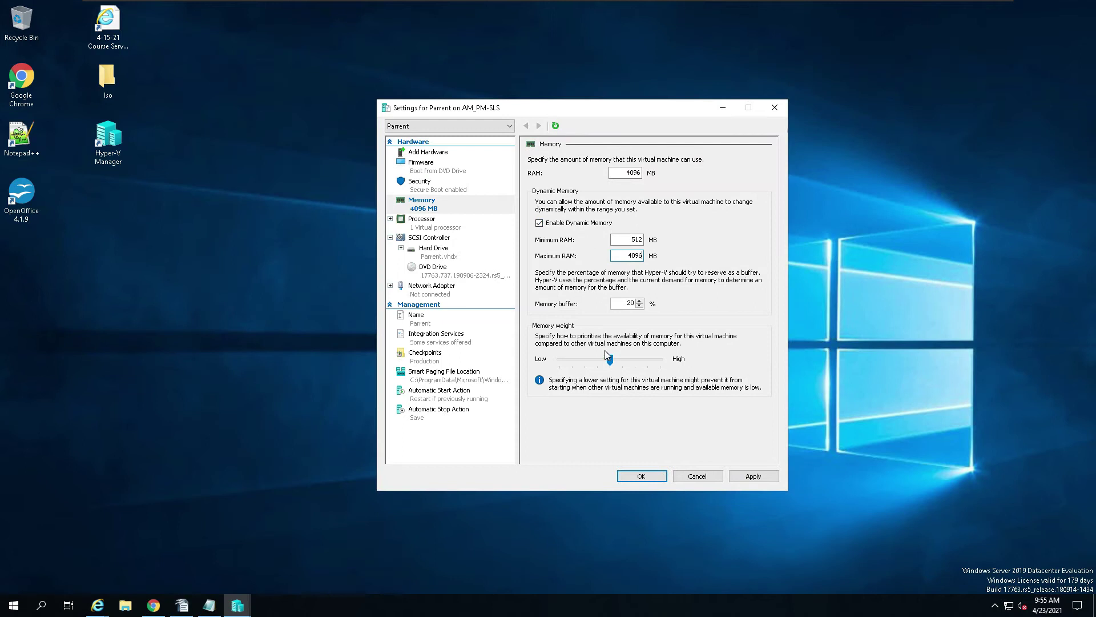
left_click(753, 476)
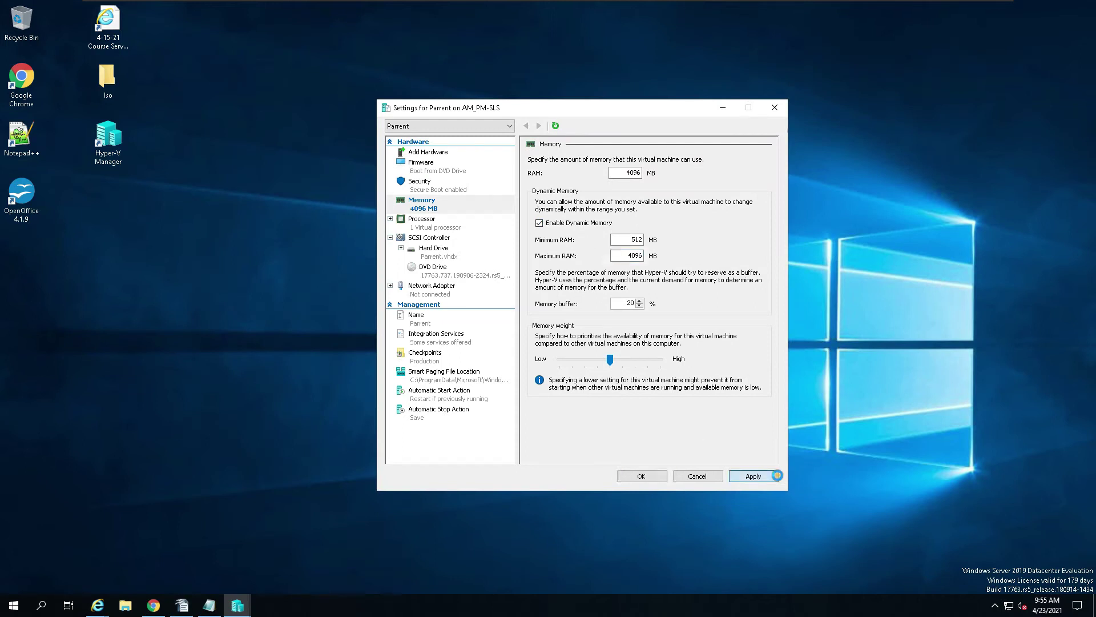
left_click(425, 228)
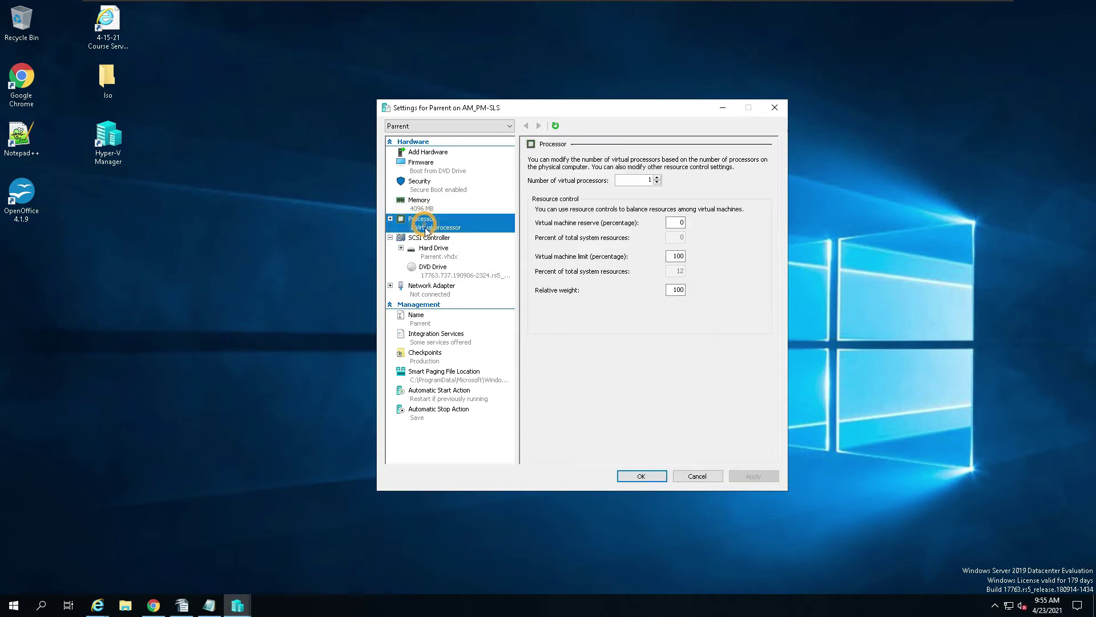
left_click(657, 178)
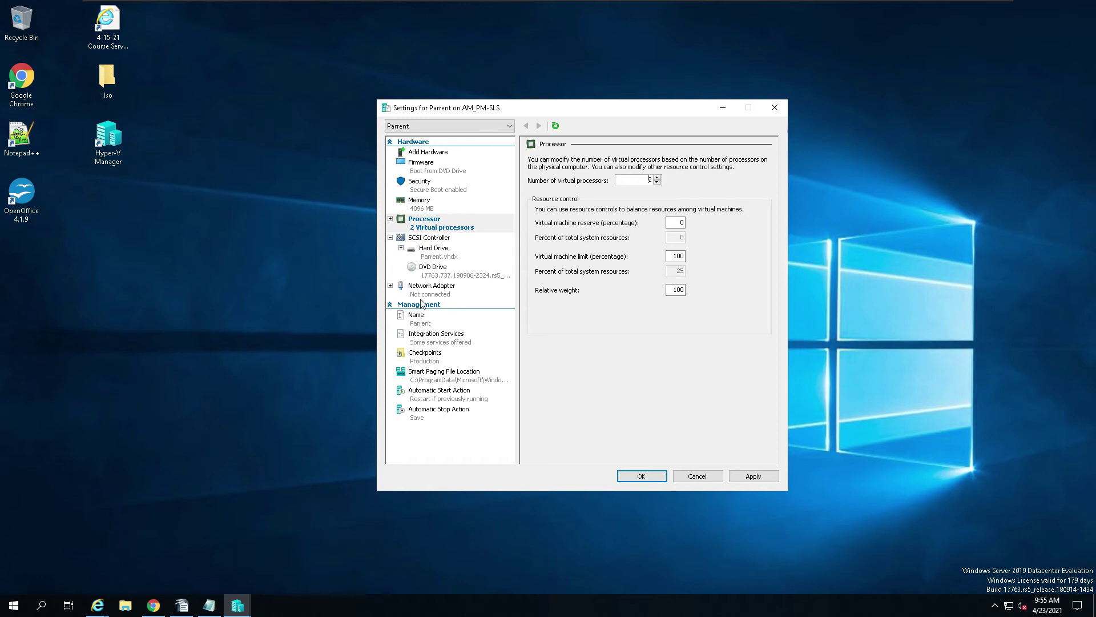
left_click(764, 480)
left_click(644, 479)
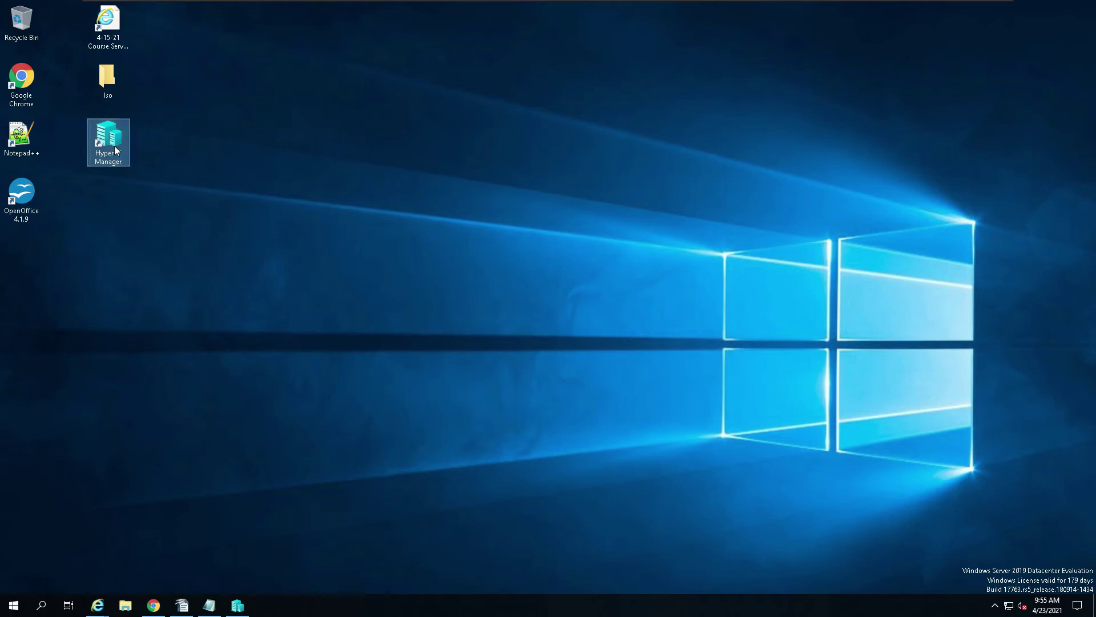
Step: Restore Hyper-V Manager from the taskbar, showing the Parent VM as Off
left_click(241, 606)
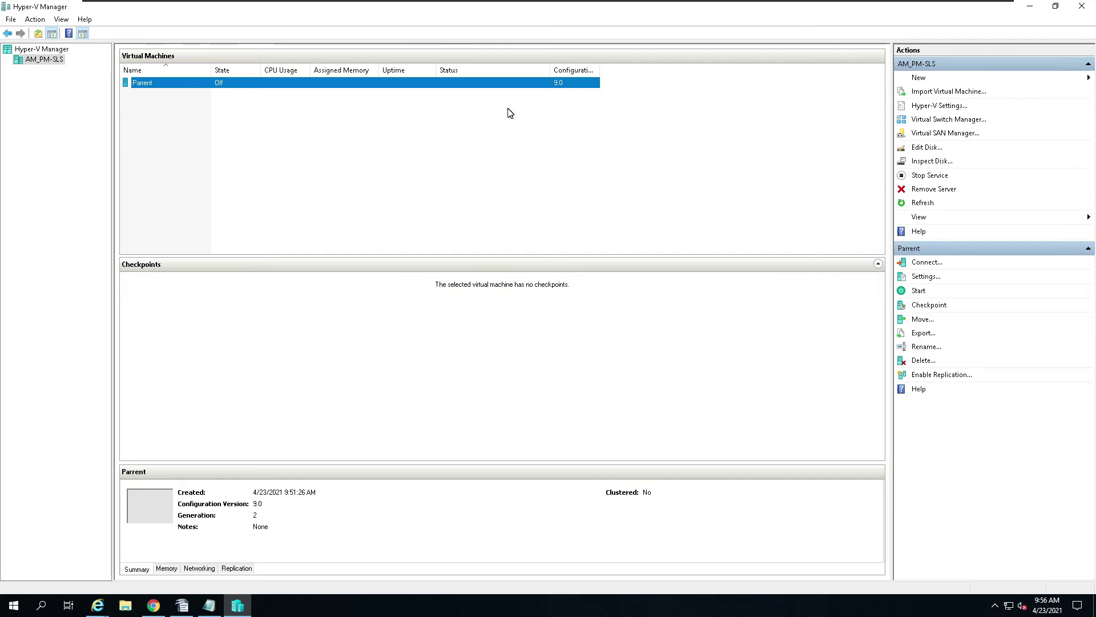
Step: Connect to Parent, power it on, and boot from the DVD into Windows Setup
right_click(162, 82)
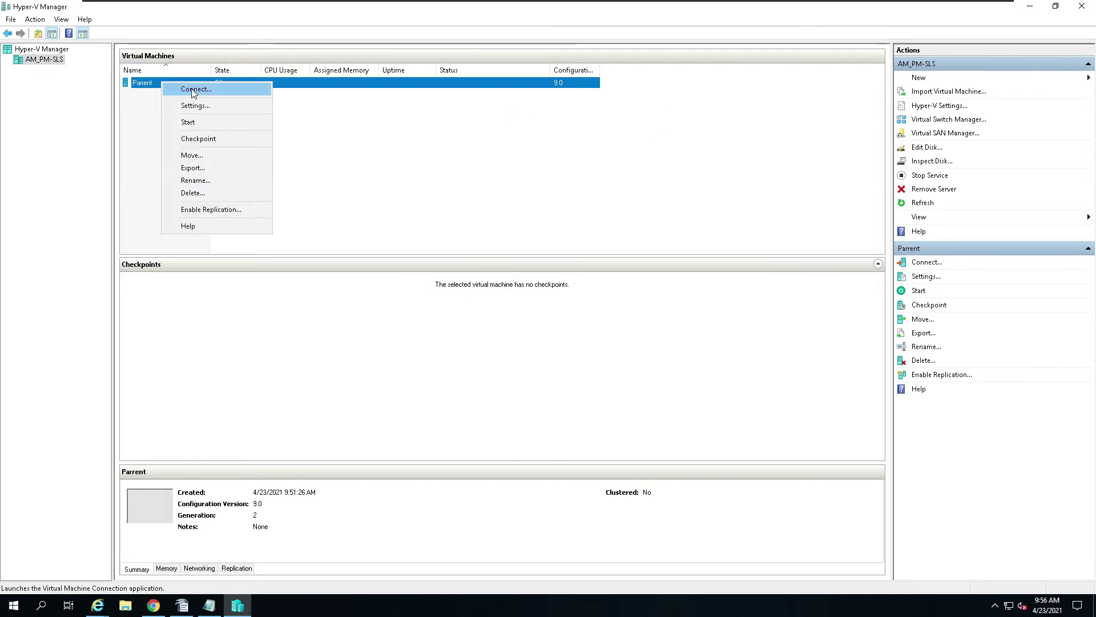
left_click(201, 121)
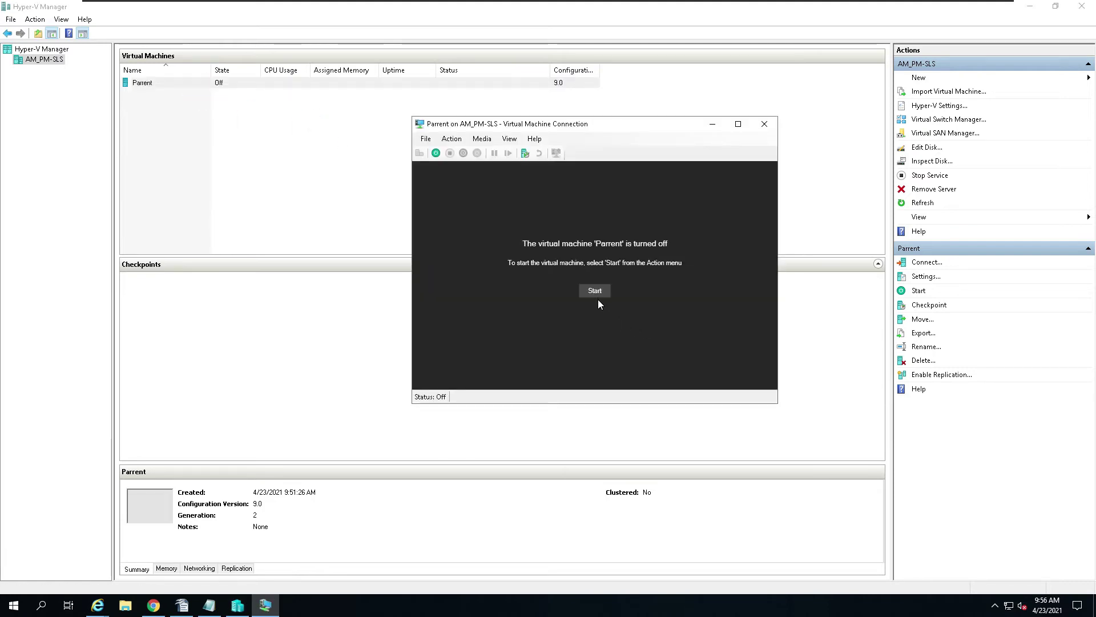
left_click(598, 295)
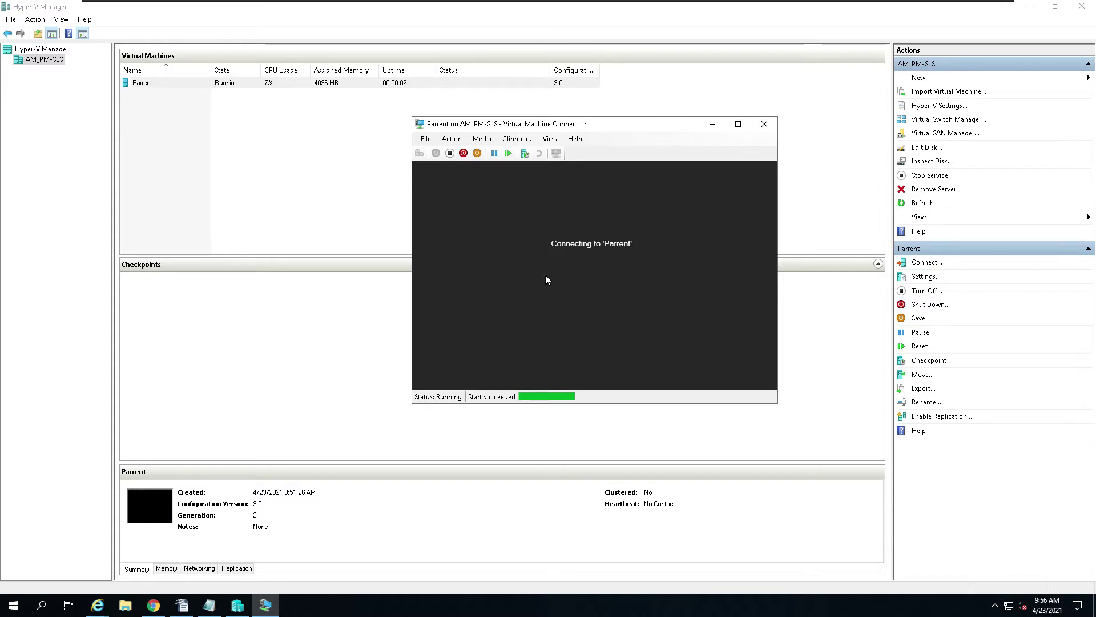
key("Return")
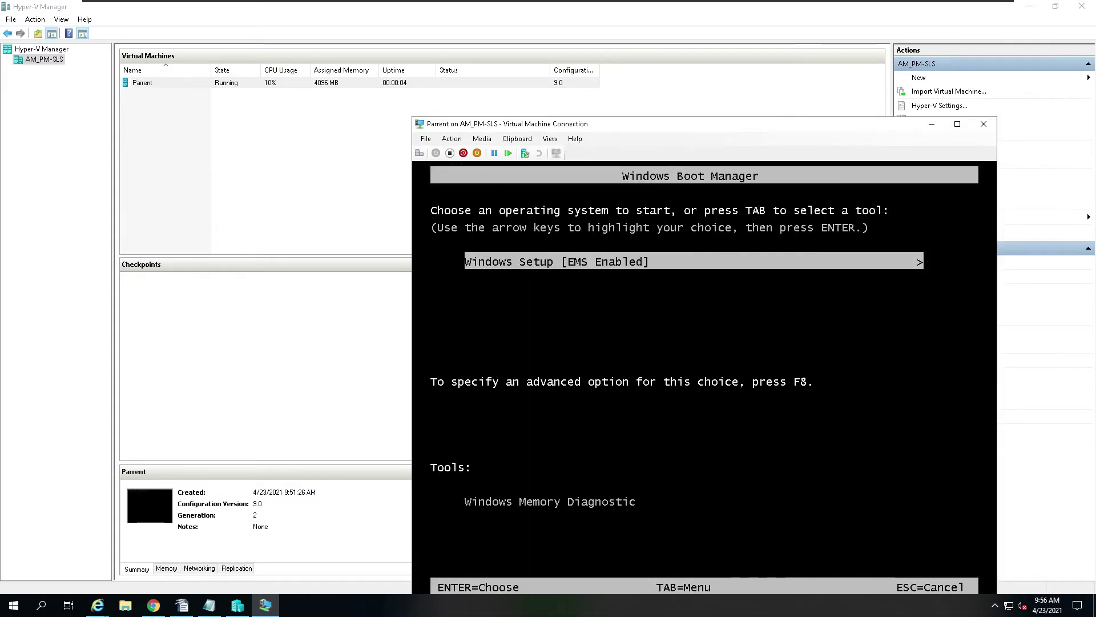
key("Return")
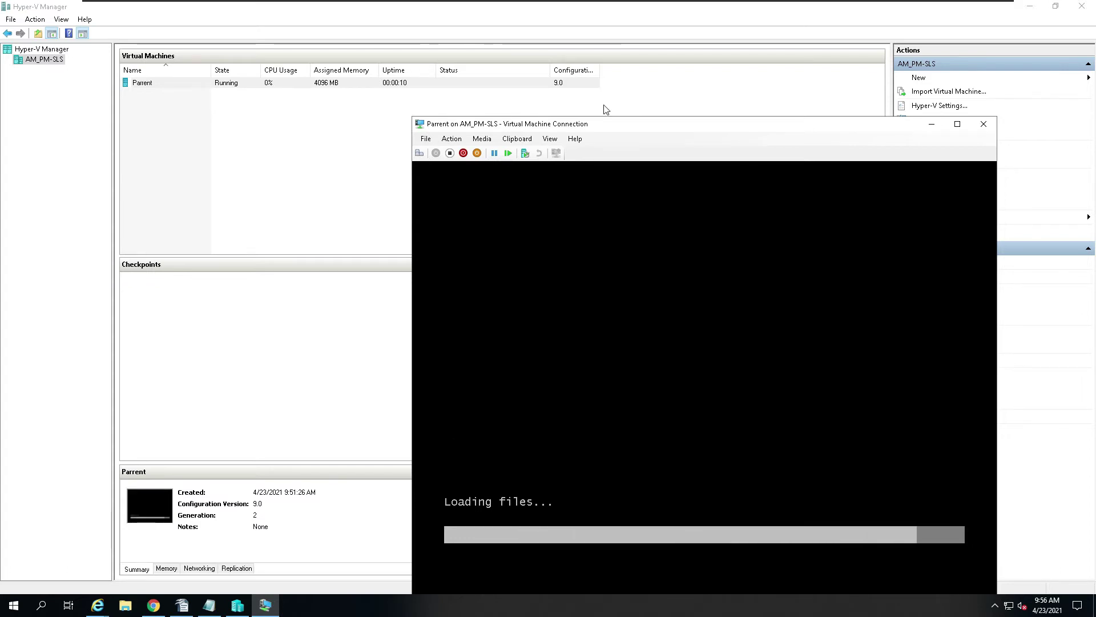
left_click_drag(661, 125, 549, 48)
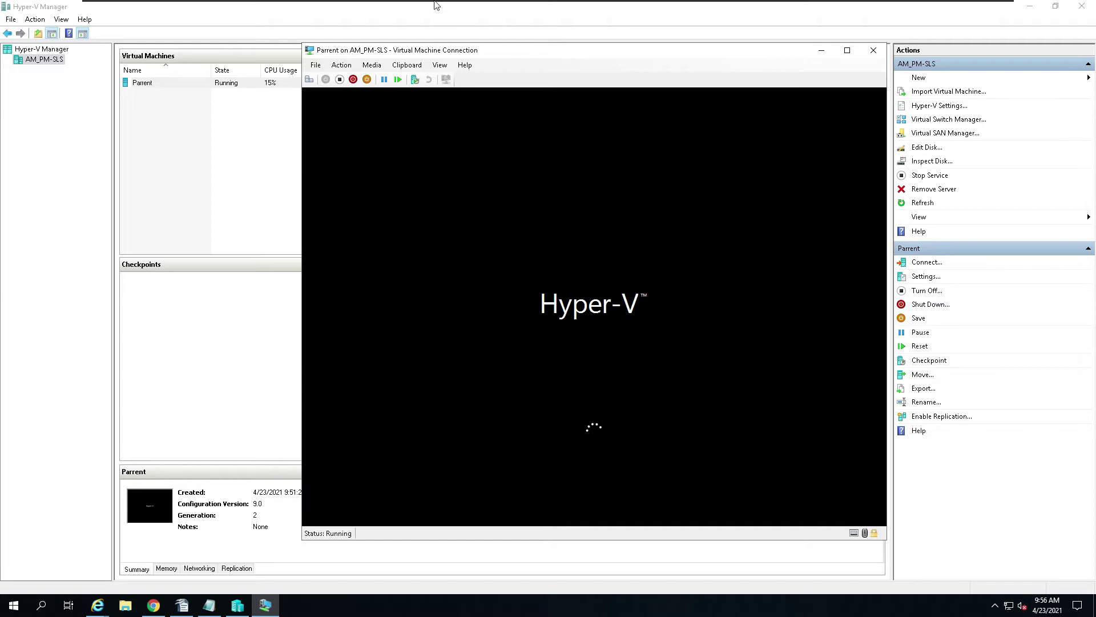
mouse_move(435, 6)
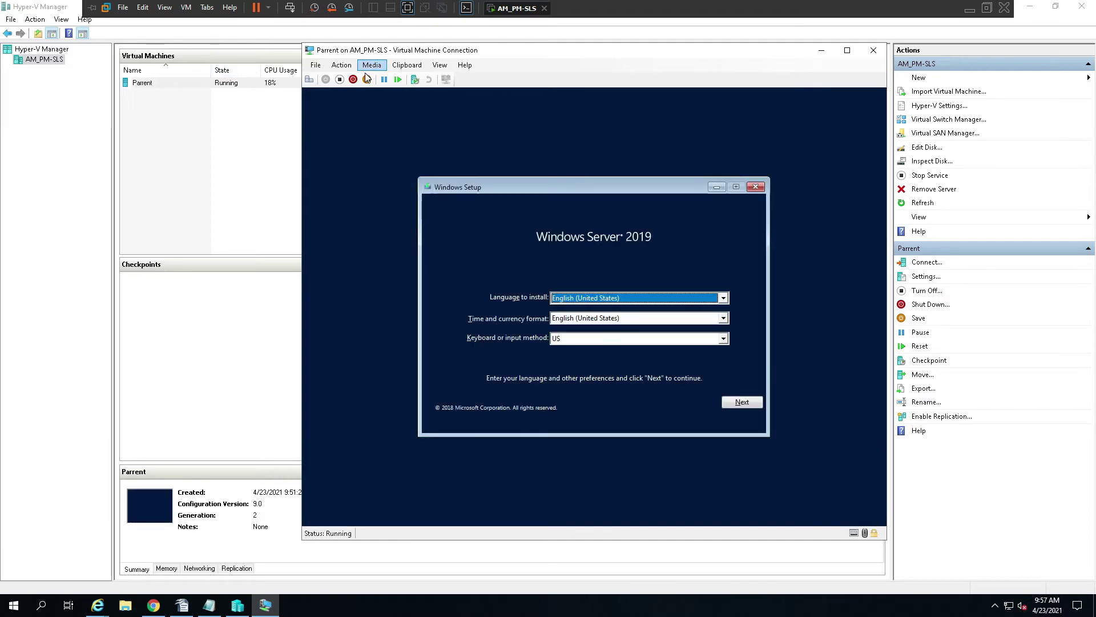
Step: Switch the VM console to Full Screen Mode, keep default language settings, and choose Install now
left_click(440, 66)
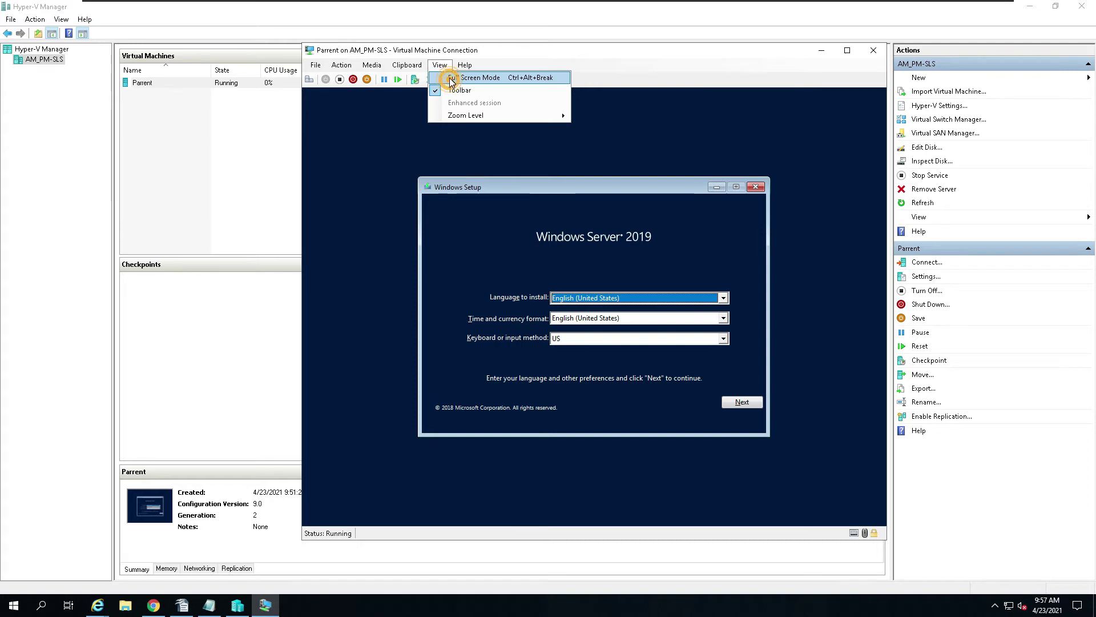
left_click(451, 81)
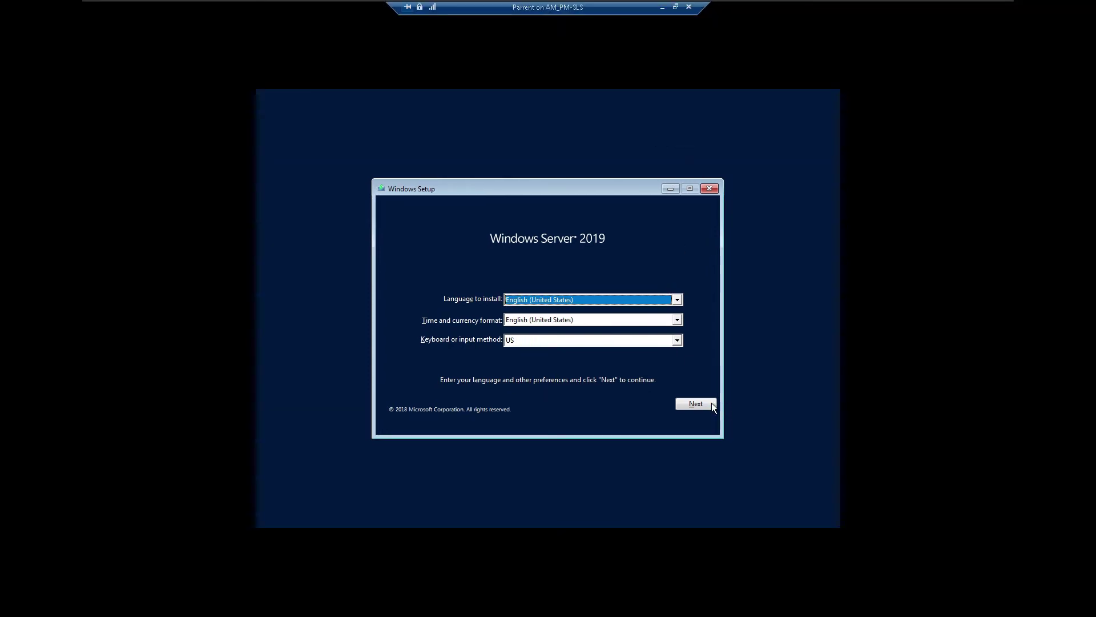
left_click(705, 404)
left_click(562, 322)
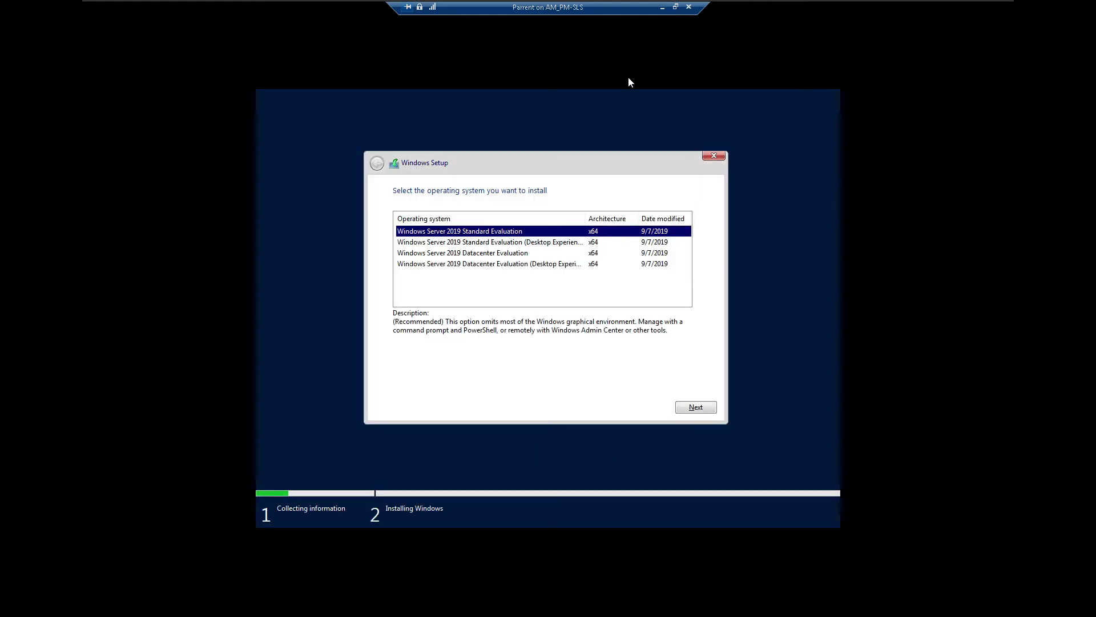
Step: Pick Windows Server 2019 Datacenter Evaluation (Desktop Experience) and accept the license terms
left_click_drag(584, 218, 617, 216)
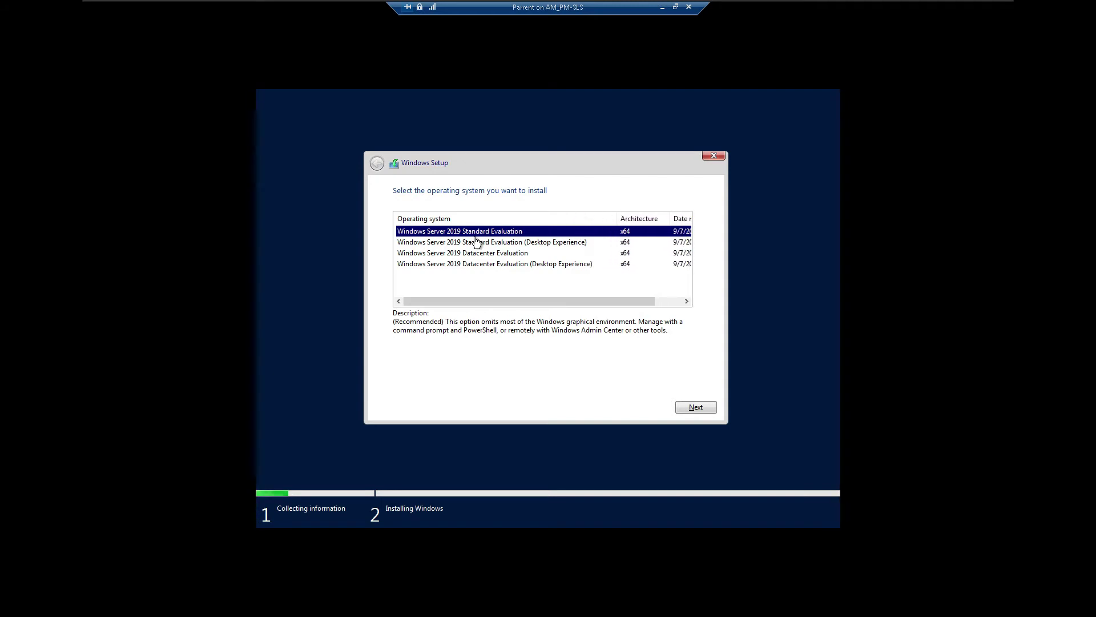
left_click(480, 266)
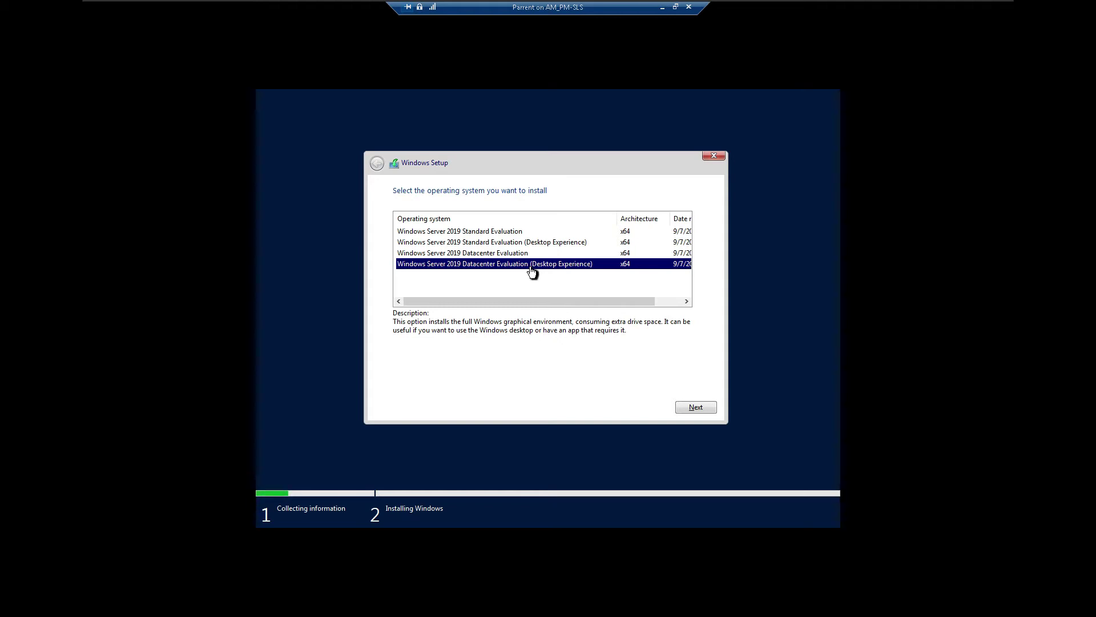
left_click(710, 409)
left_click(397, 381)
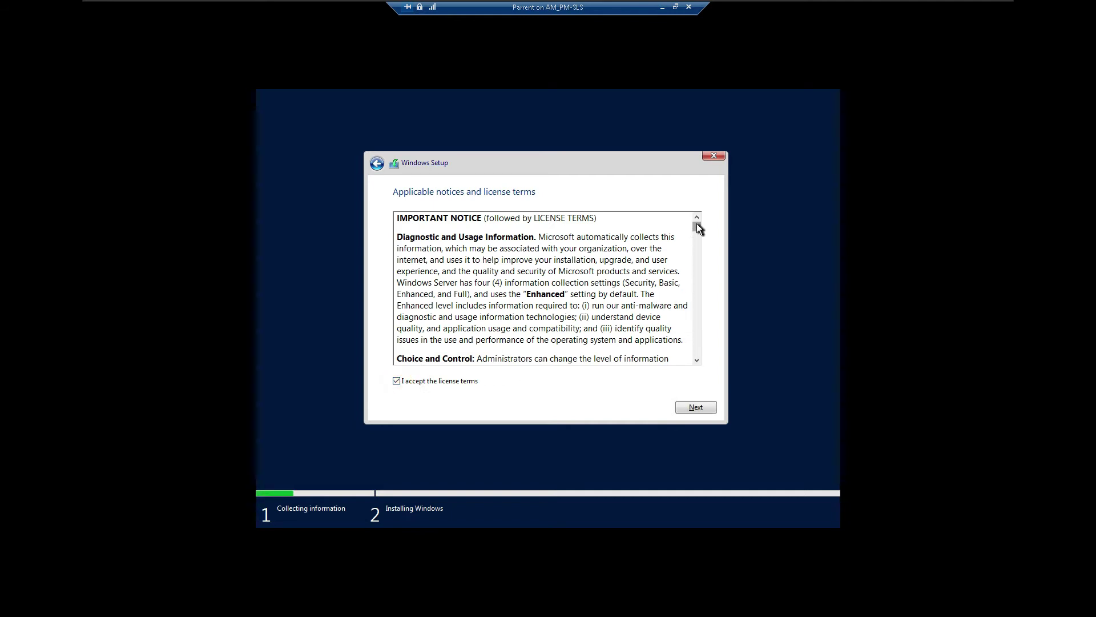
Step: Choose Custom: Install Windows only onto Drive 0's 80 GB unallocated space
mouse_move(698, 227)
left_mouse_down()
mouse_move(698, 340)
mouse_move(698, 228)
left_mouse_up()
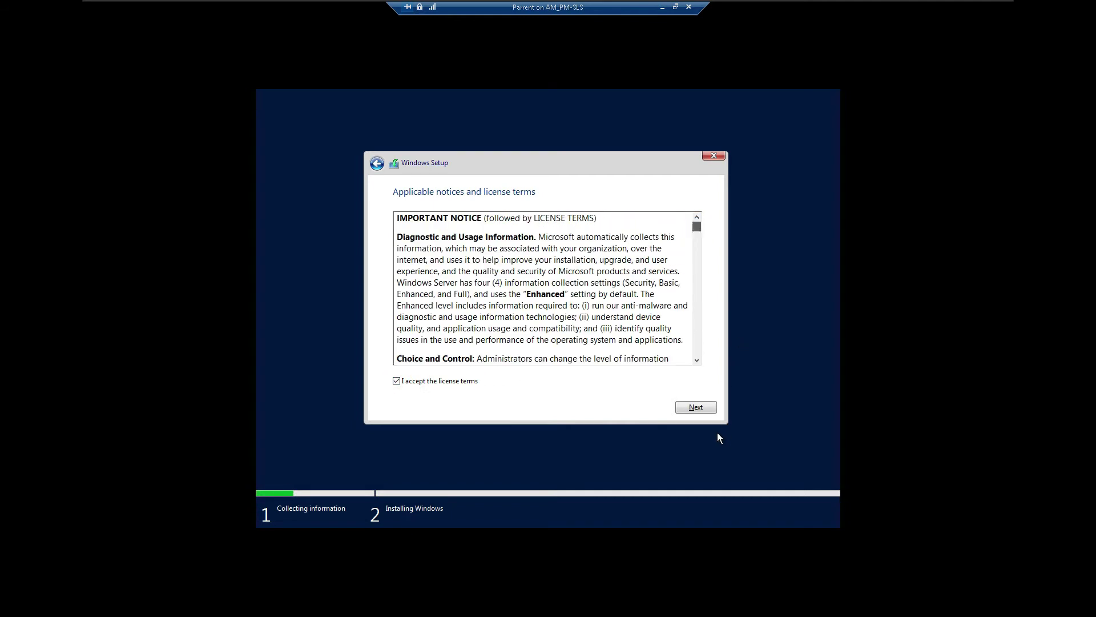
left_click(702, 407)
left_click(511, 280)
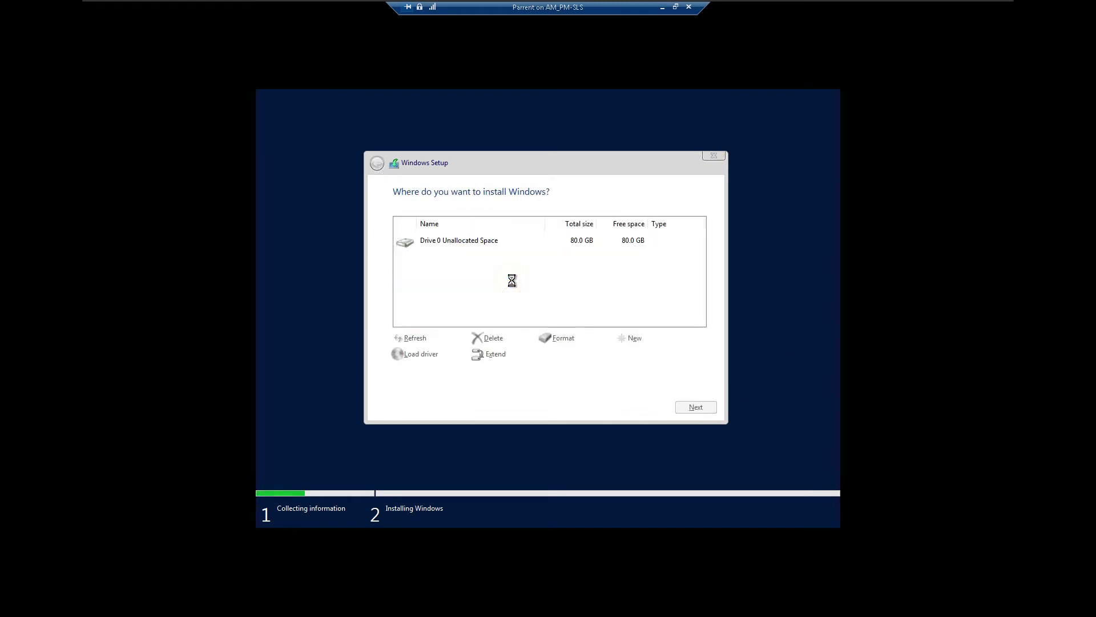
left_click(704, 407)
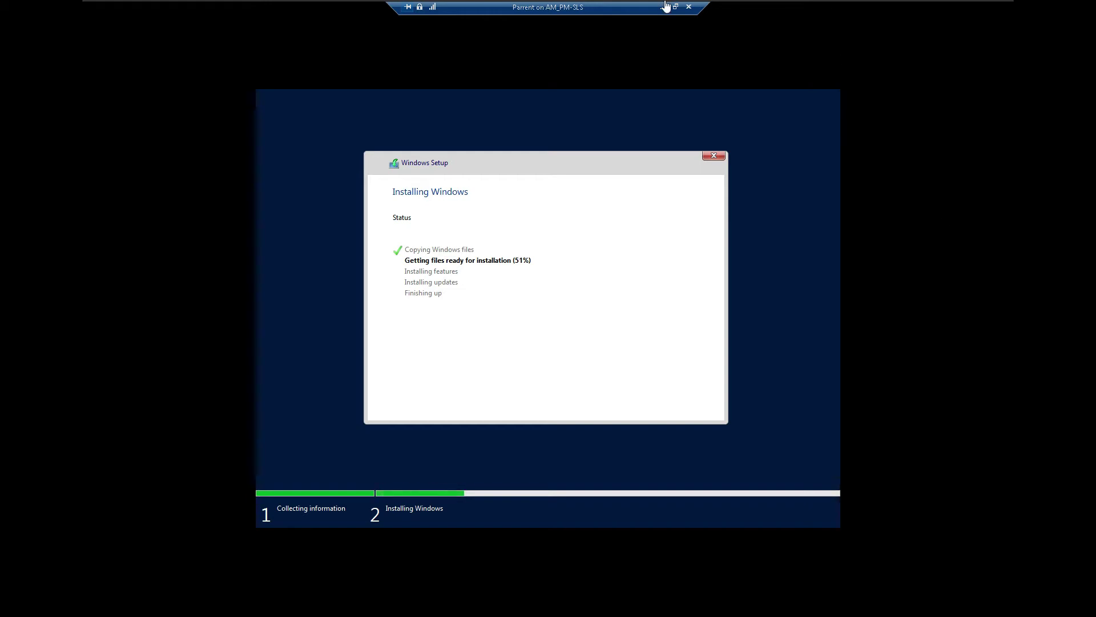
Step: Wait while Windows Setup finishes copying files and reaches 51% getting files ready
mouse_move(643, 5)
Step: Wait while Setup installs features and updates in the Parent VM, bringing up the host taskbar
key("super")
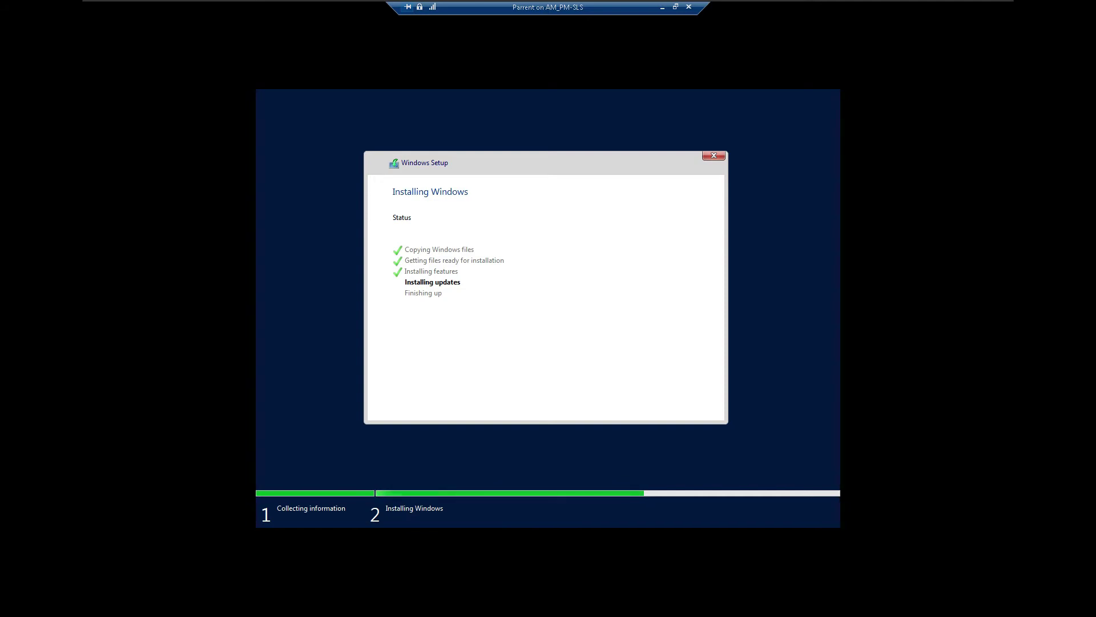
key("ctrl+alt")
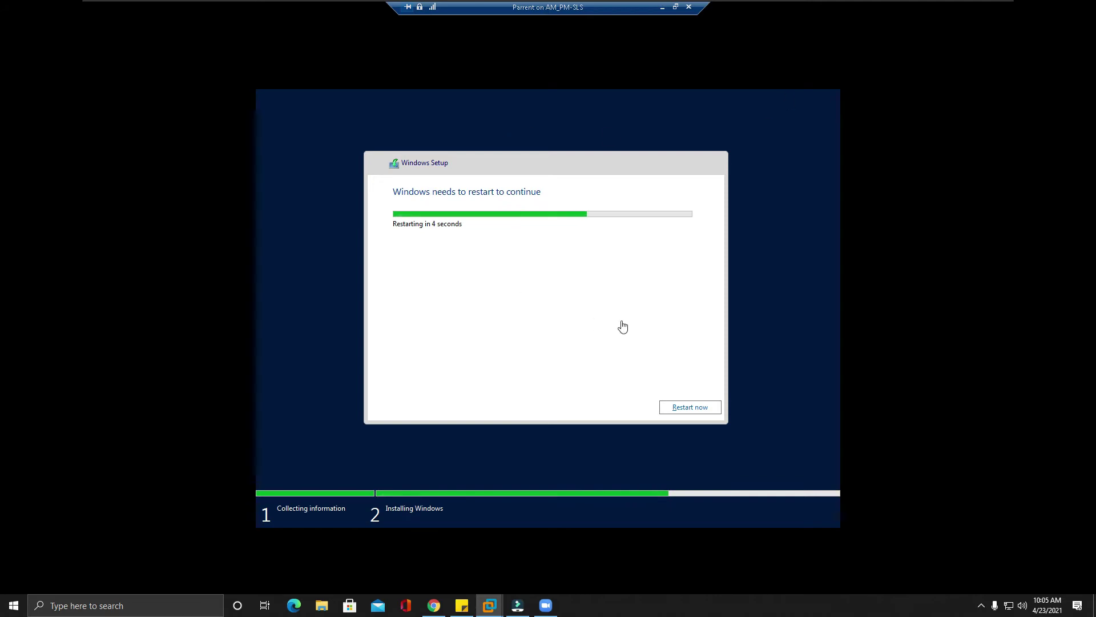
Step: Choose 'Restart now' in Windows Setup to reboot the Parent VM without the countdown
left_click(689, 408)
left_click(690, 408)
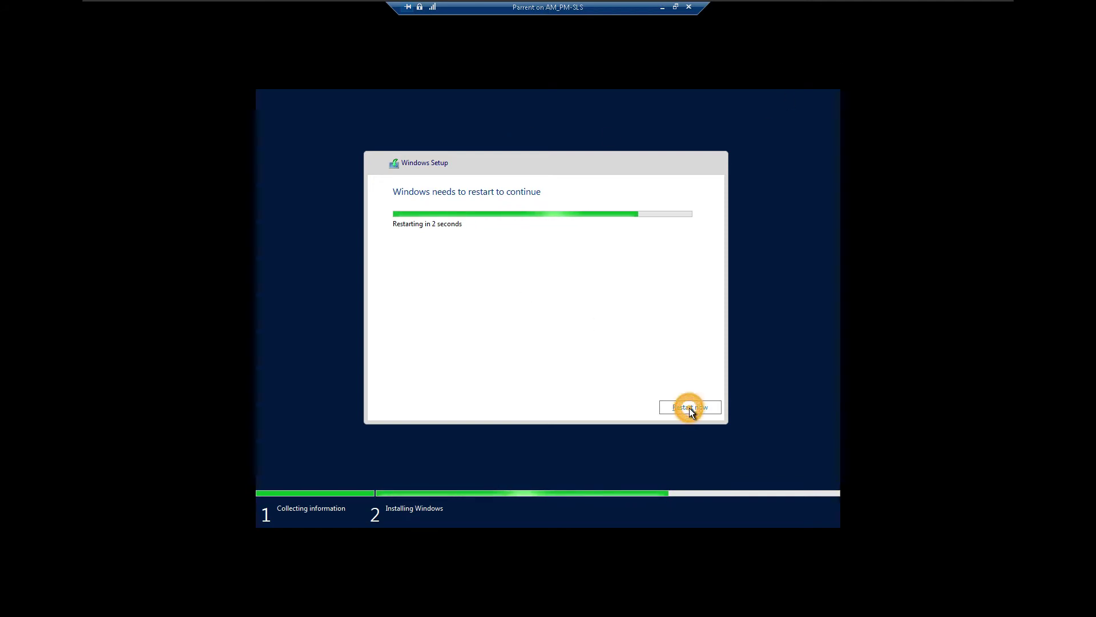
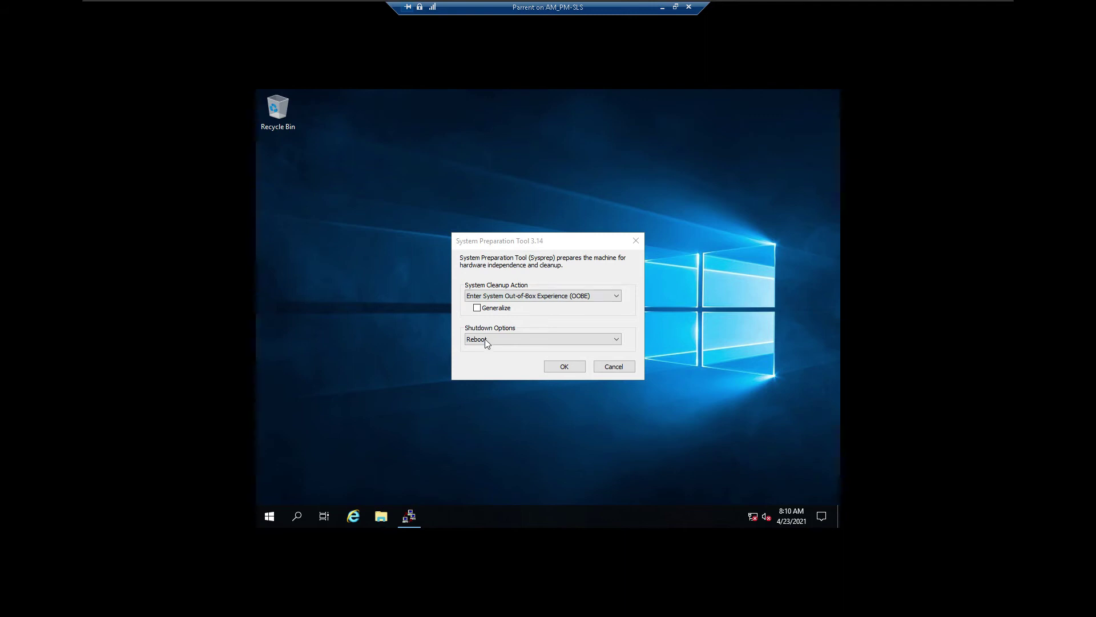
Step: Run Sysprep with Generalize ticked and Shutdown chosen as the shutdown option
left_click(477, 308)
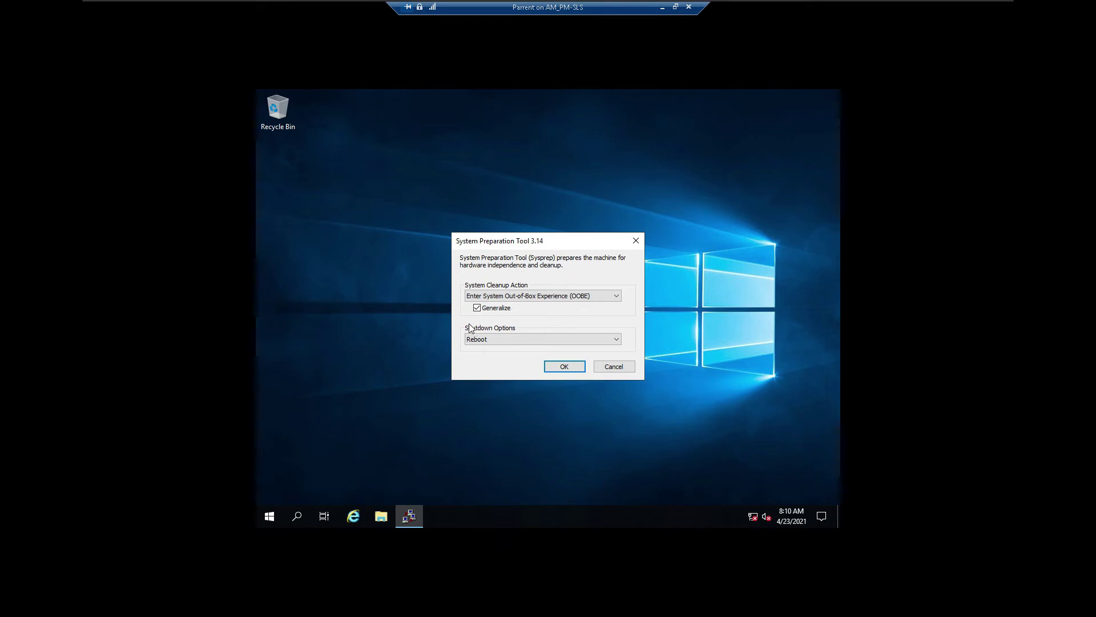
left_click(615, 341)
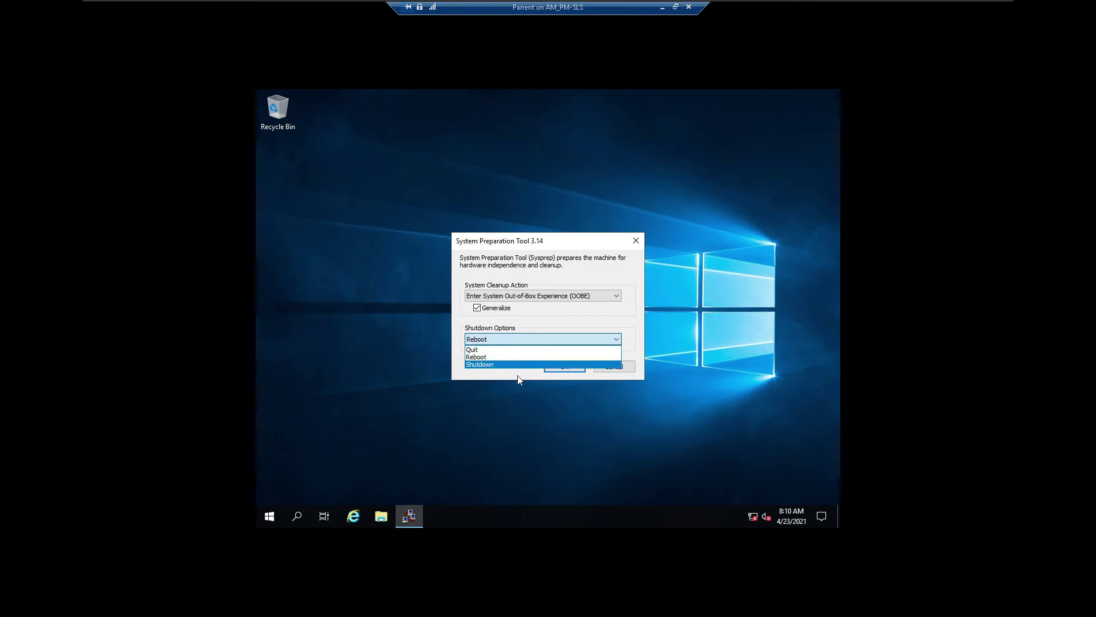
left_click(473, 366)
left_click(480, 372)
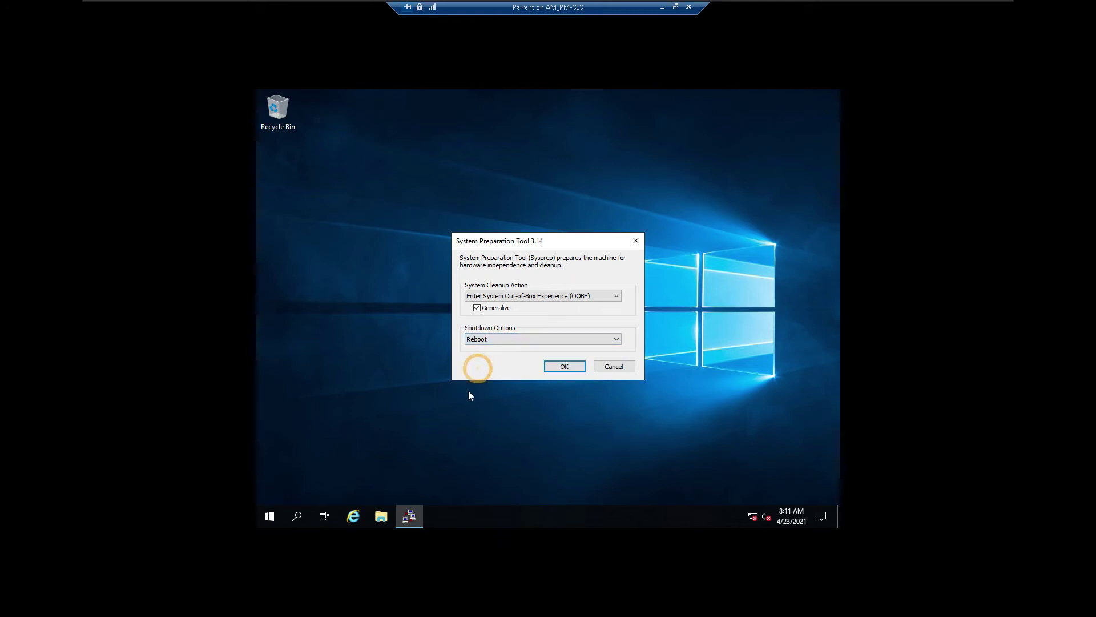
left_click(491, 341)
left_click(488, 366)
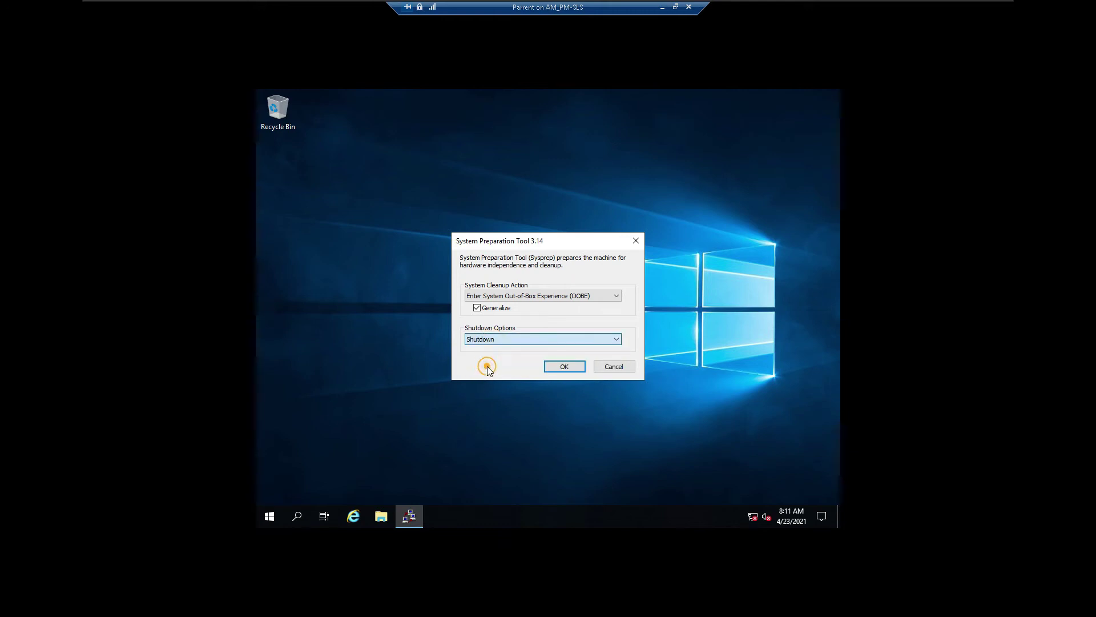
left_click(576, 367)
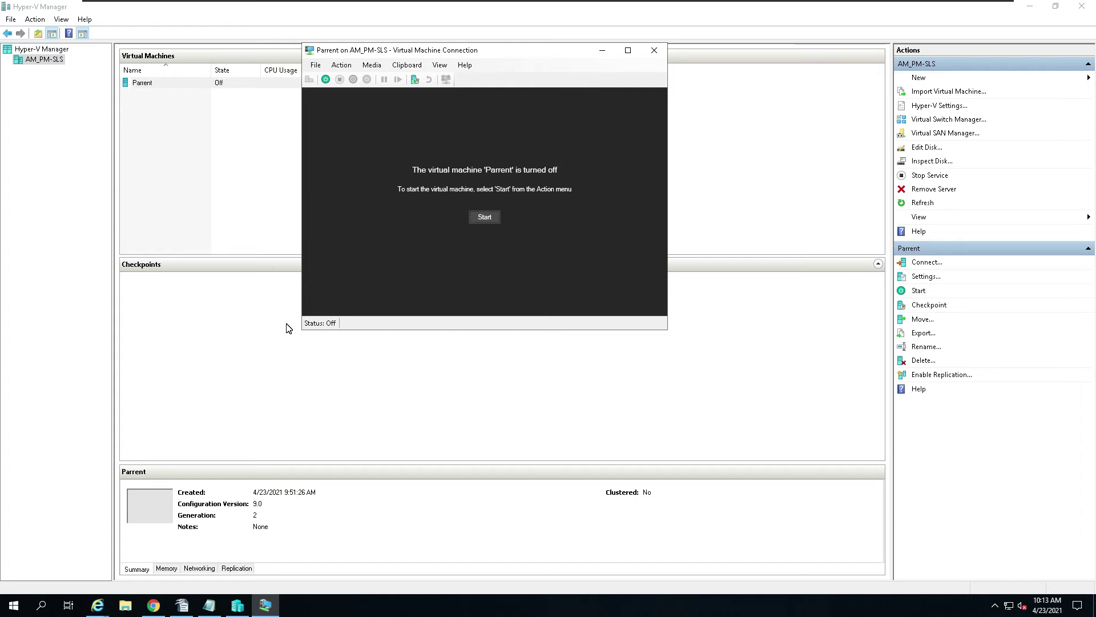
Step: Close the turned-off VM's connection window and delete the Parent virtual machine
left_click(664, 53)
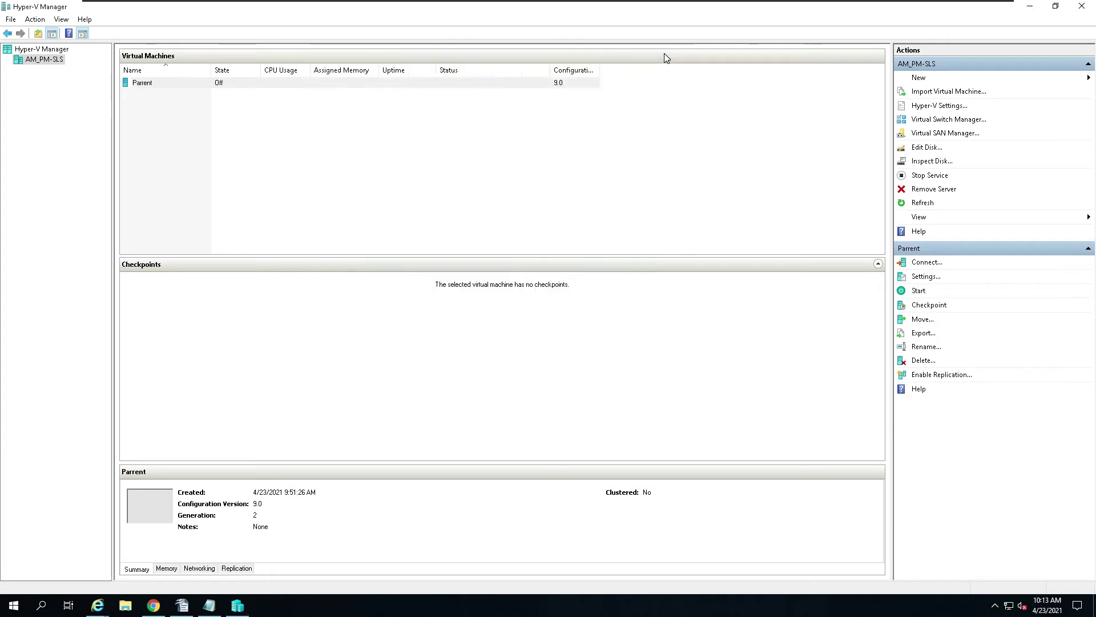
right_click(218, 86)
left_click(316, 189)
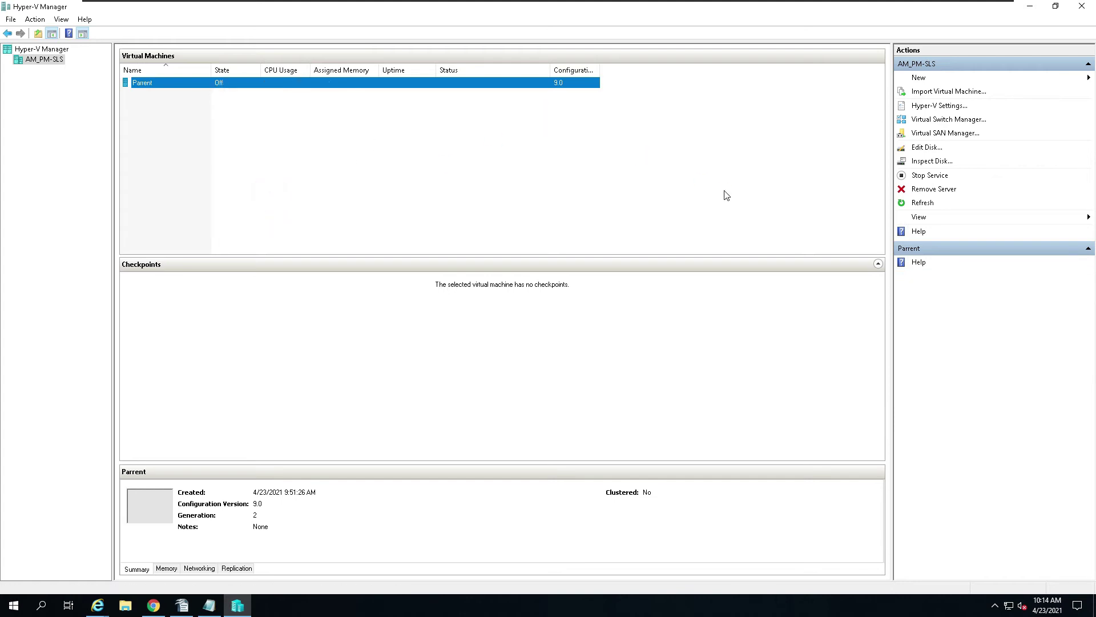
left_click(638, 311)
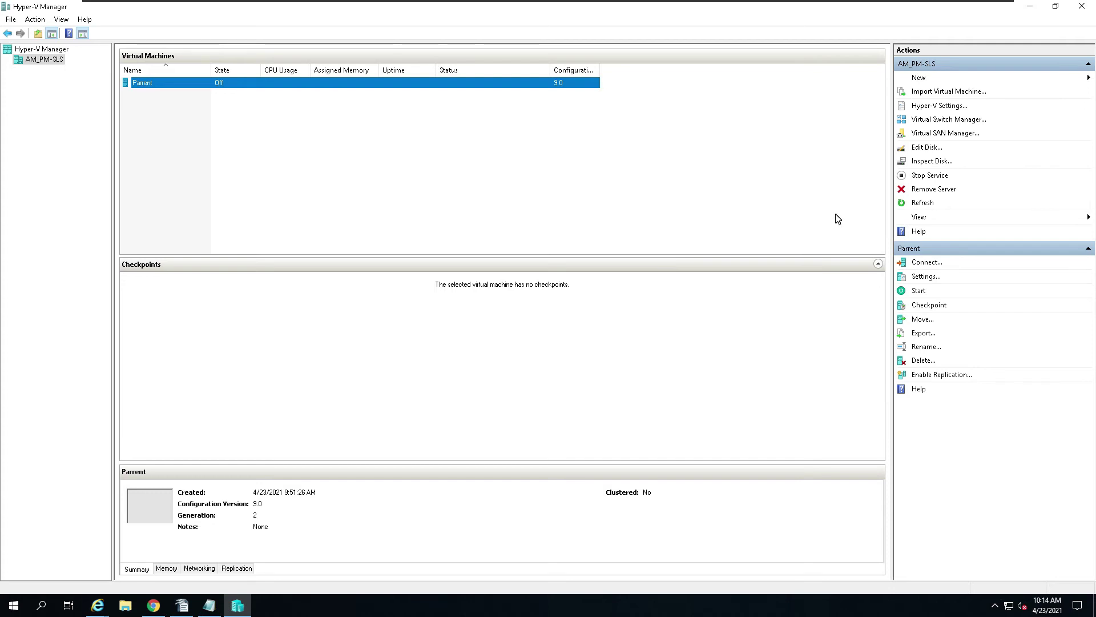
right_click(322, 86)
left_click(361, 193)
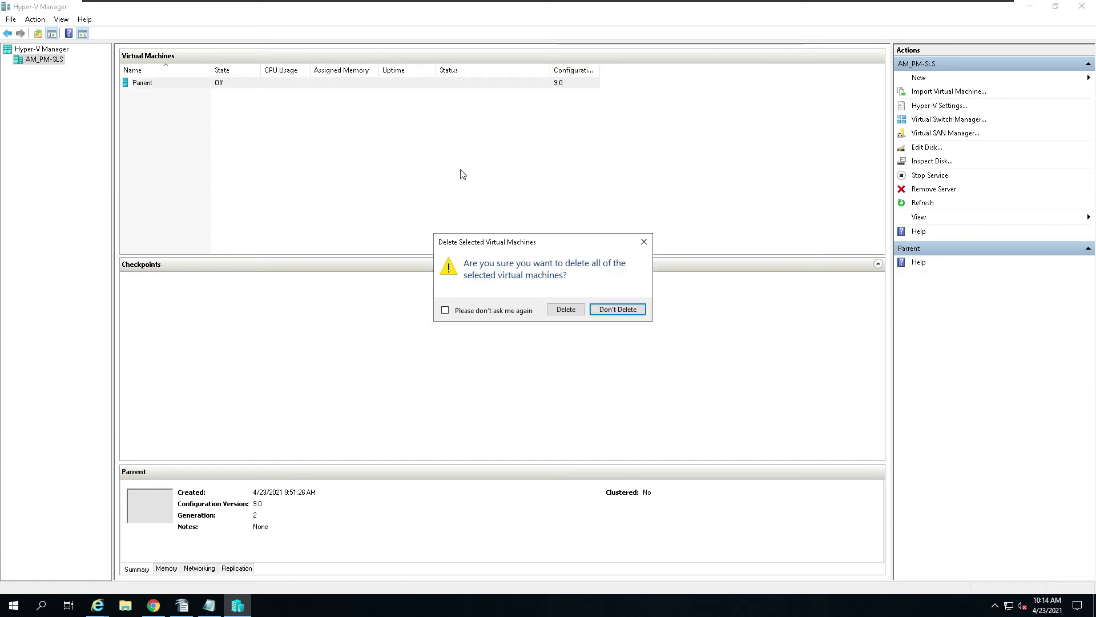
left_click(564, 309)
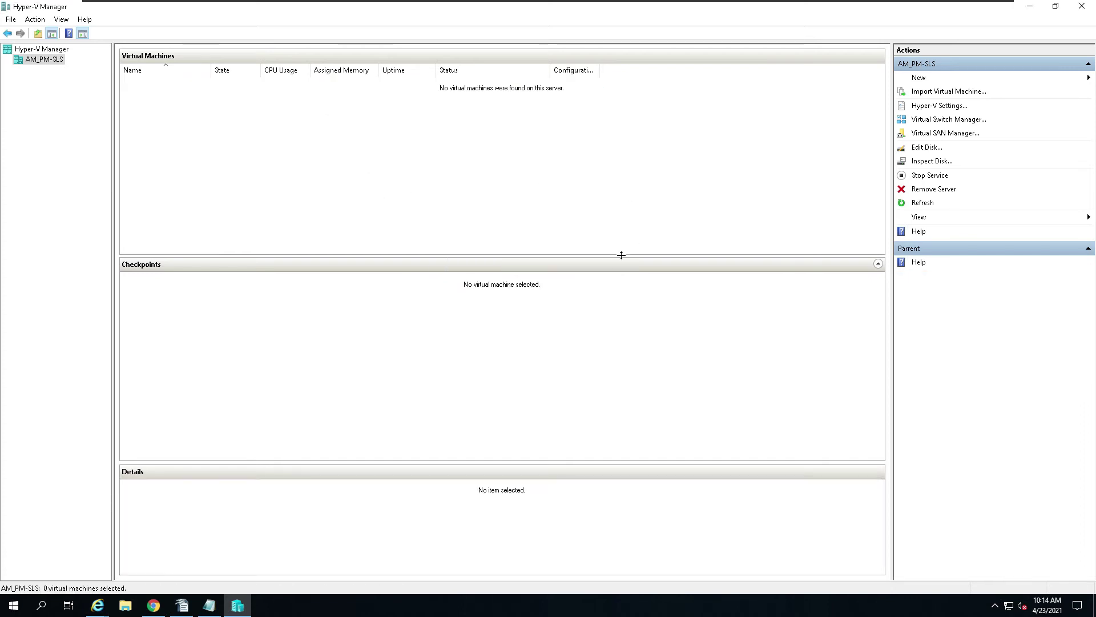
Step: Launch the Edit Virtual Hard Disk Wizard and browse for the disk to edit
left_click(924, 147)
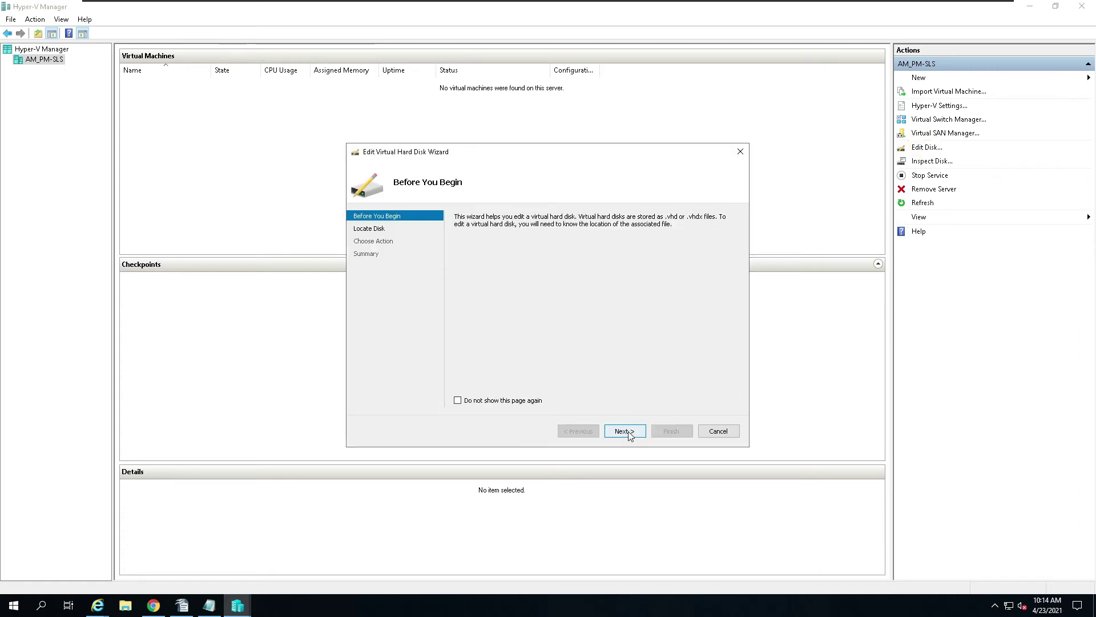
left_click(629, 436)
left_click(728, 234)
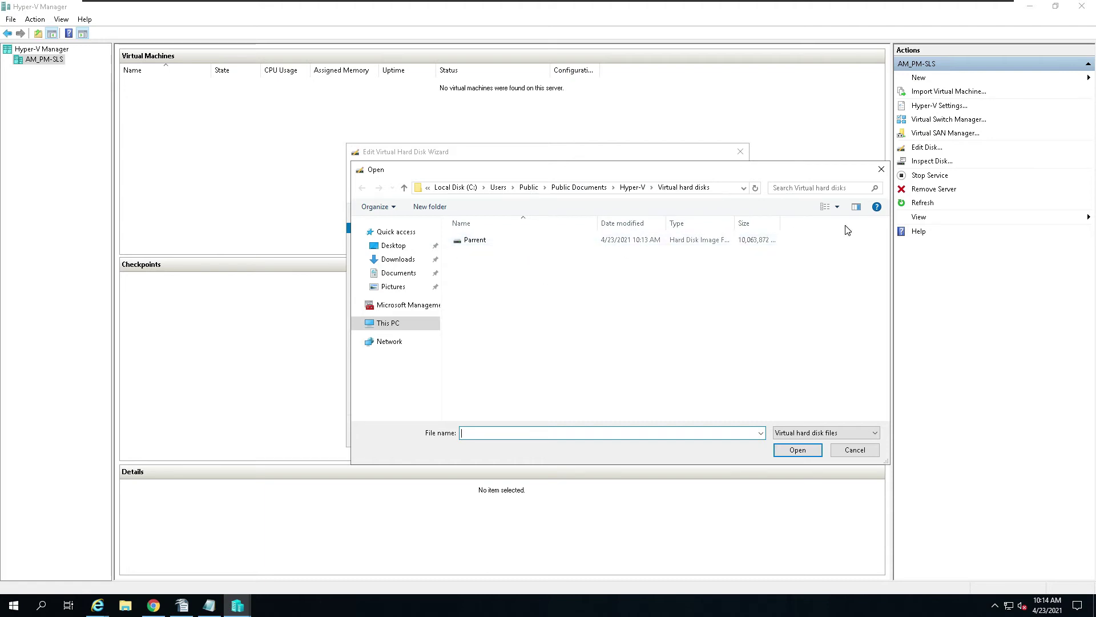
Step: View the Virtual hard disks folder's properties, then close them
right_click(489, 242)
left_click(523, 378)
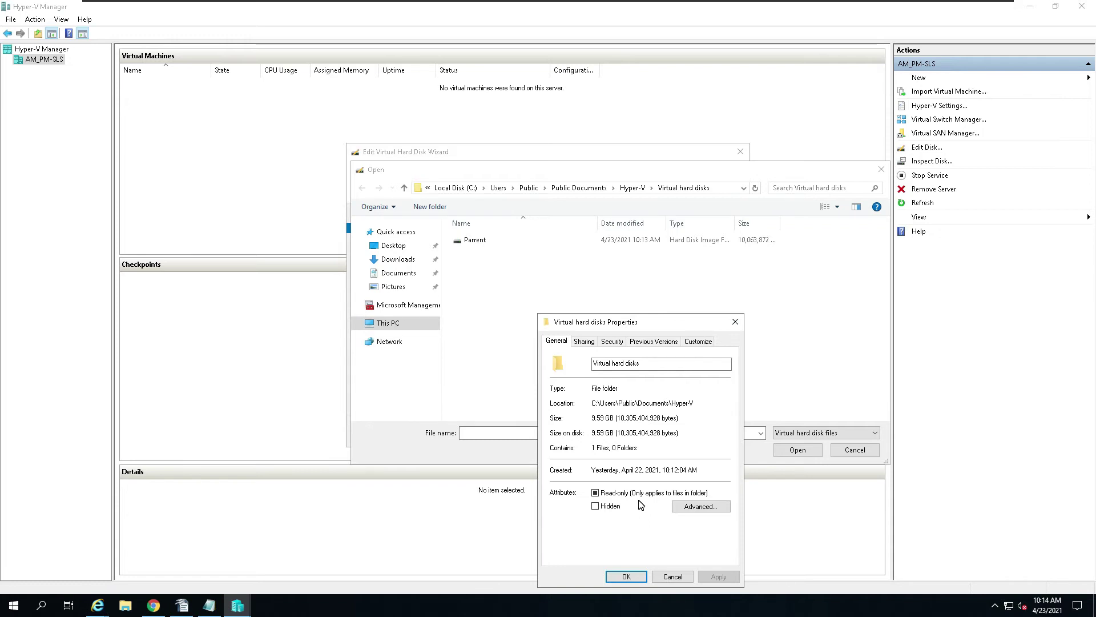
left_click(735, 321)
Step: Tick Read-only in the Parrent disk file's properties and apply it
left_click(466, 244)
right_click(466, 245)
left_click(633, 293)
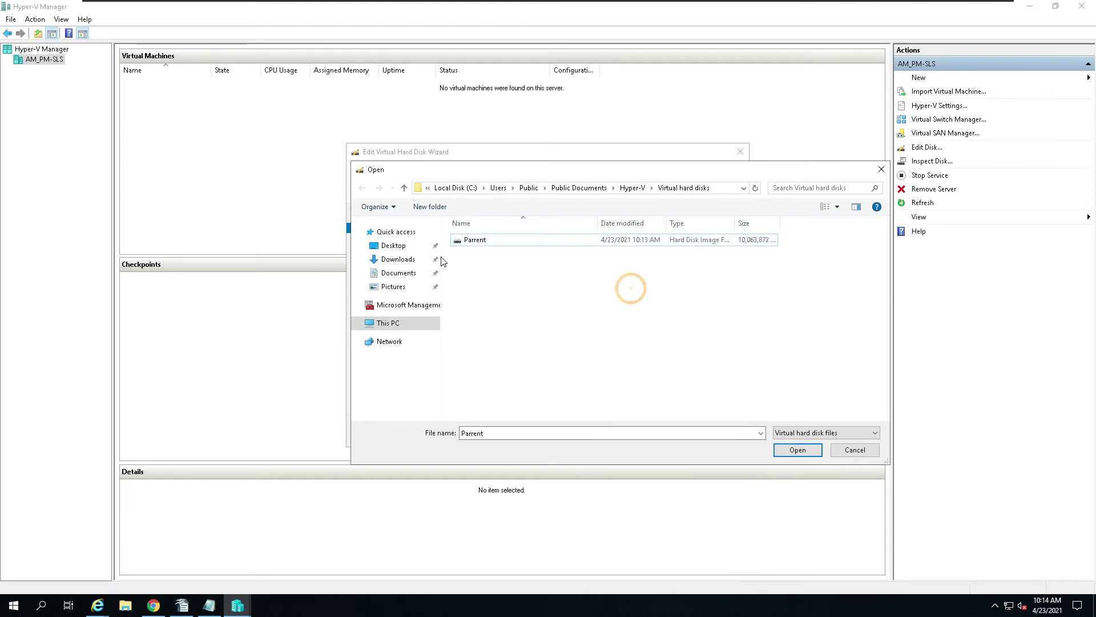
right_click(477, 241)
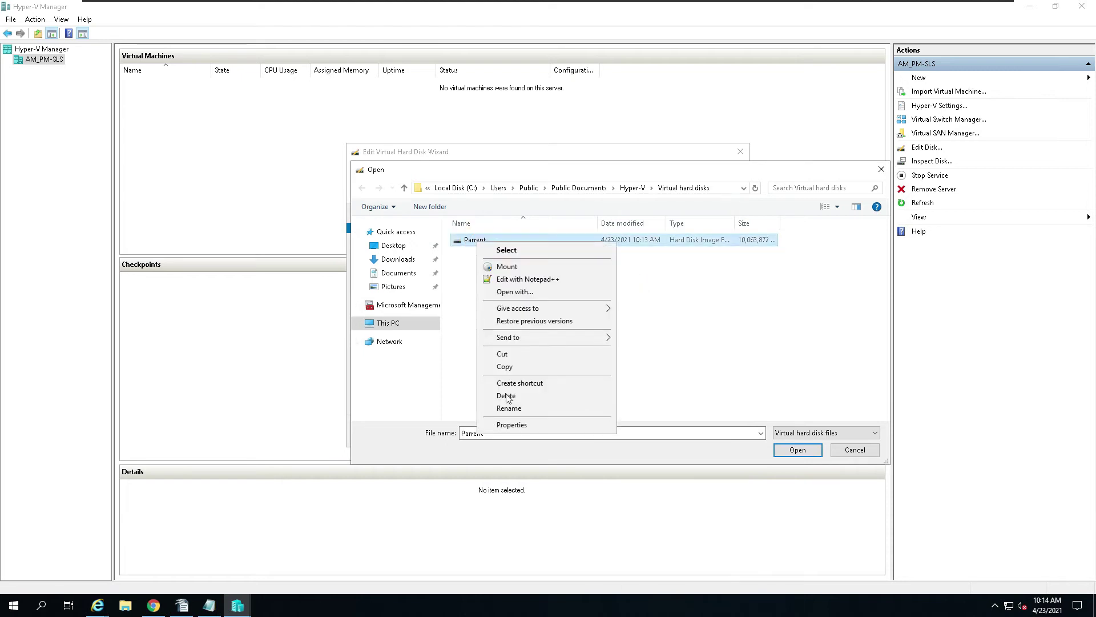
left_click(512, 424)
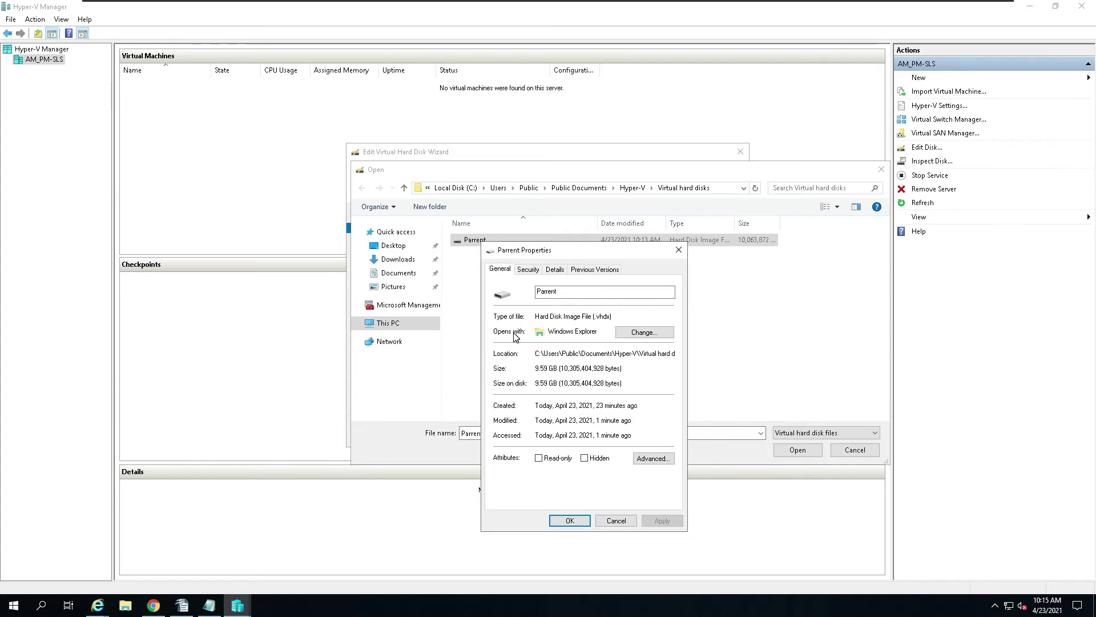
left_click(538, 459)
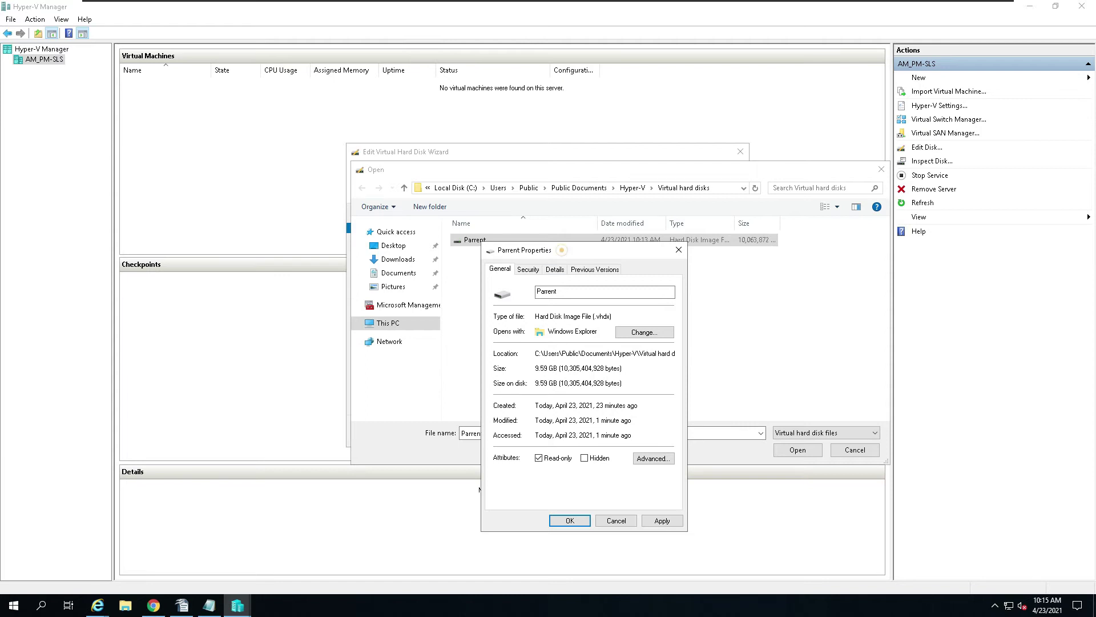
left_click_drag(797, 193, 811, 165)
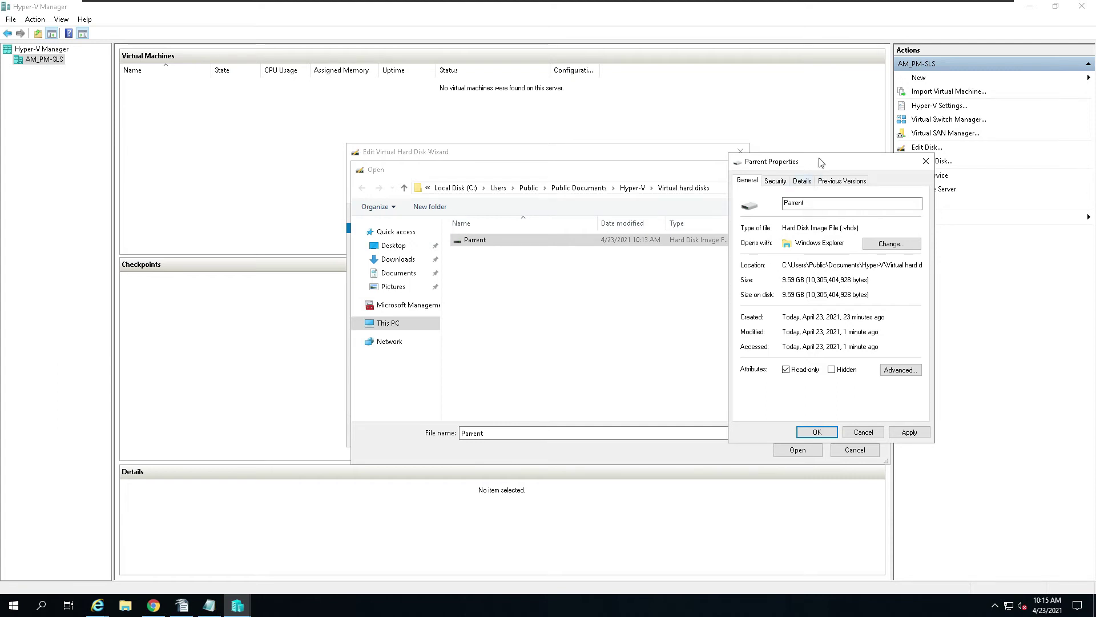
left_click_drag(820, 162, 840, 138)
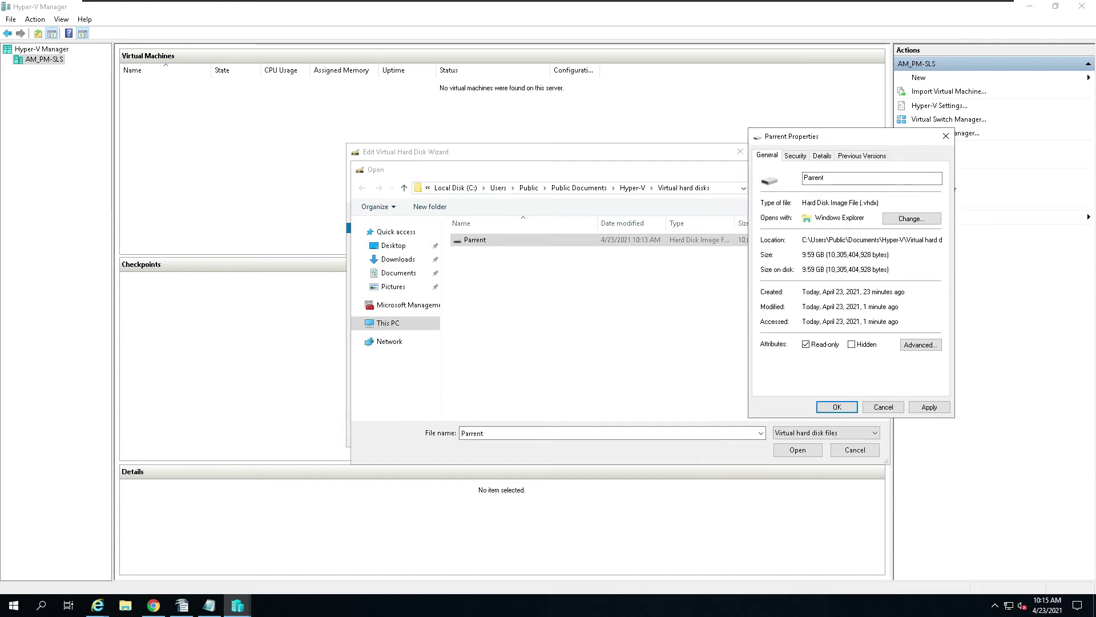
left_click(929, 408)
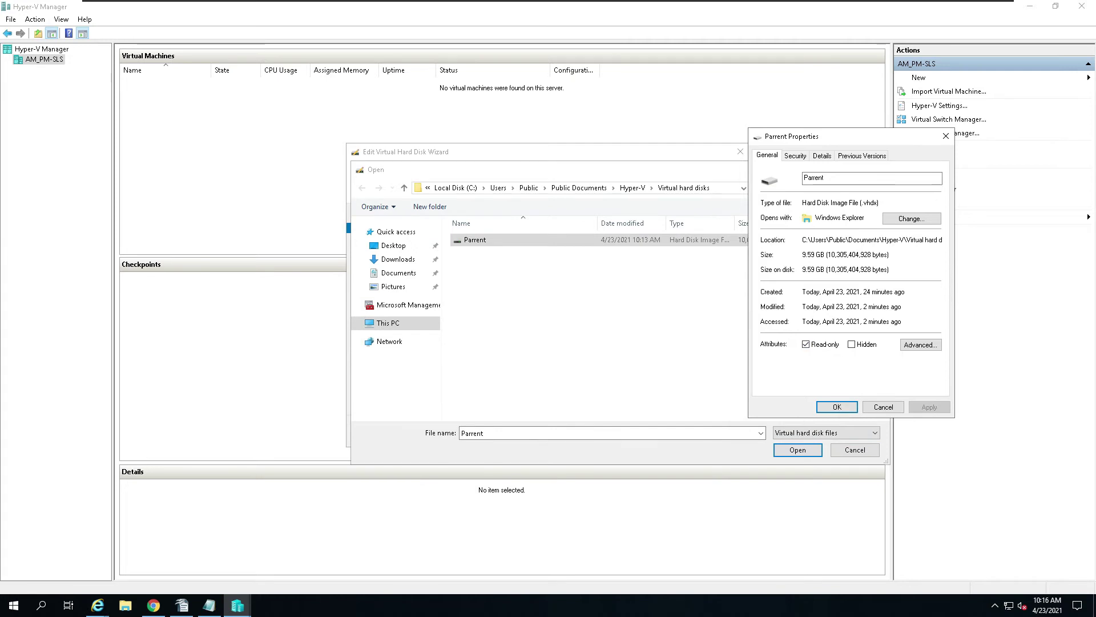
left_click_drag(840, 140, 793, 226)
left_click(790, 492)
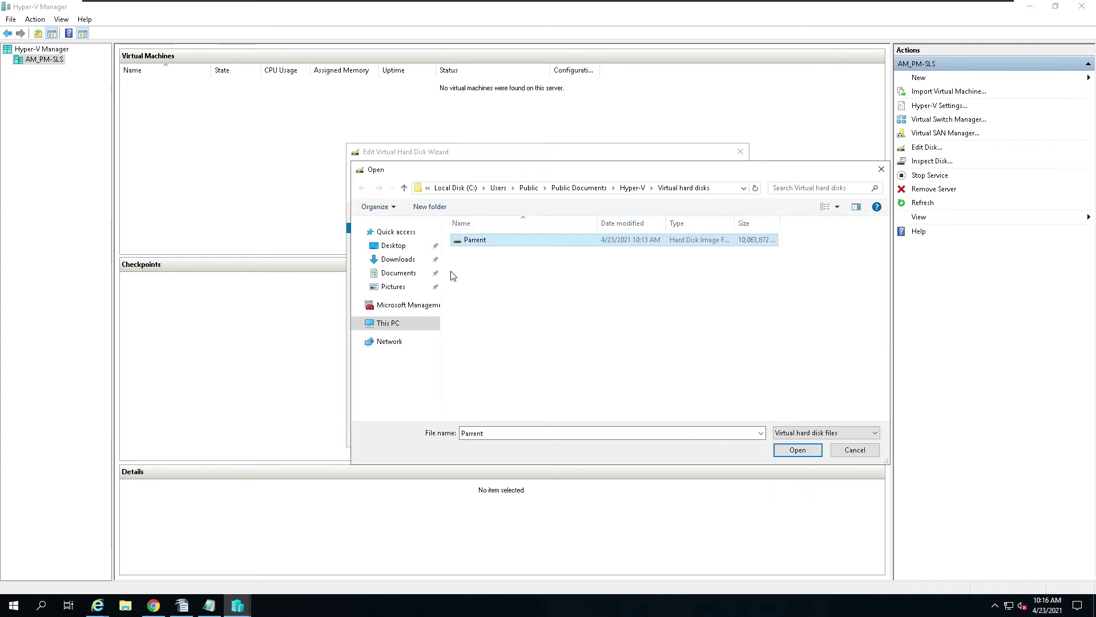
Step: Check This PC's system properties, then close the Open dialog and the Edit Disk wizard
left_click(386, 324)
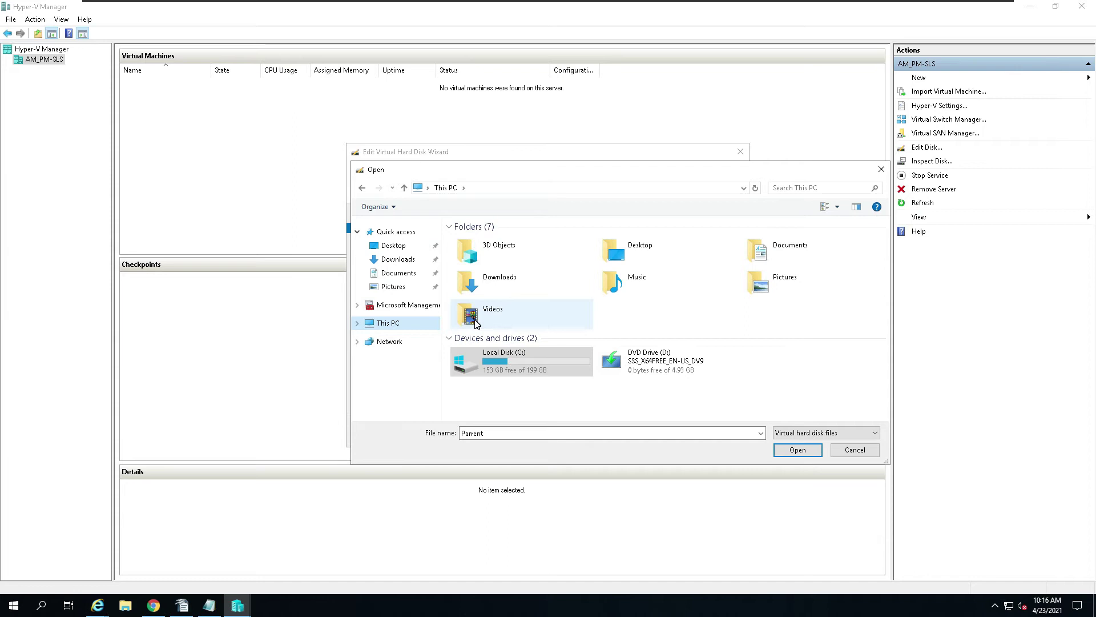
right_click(420, 323)
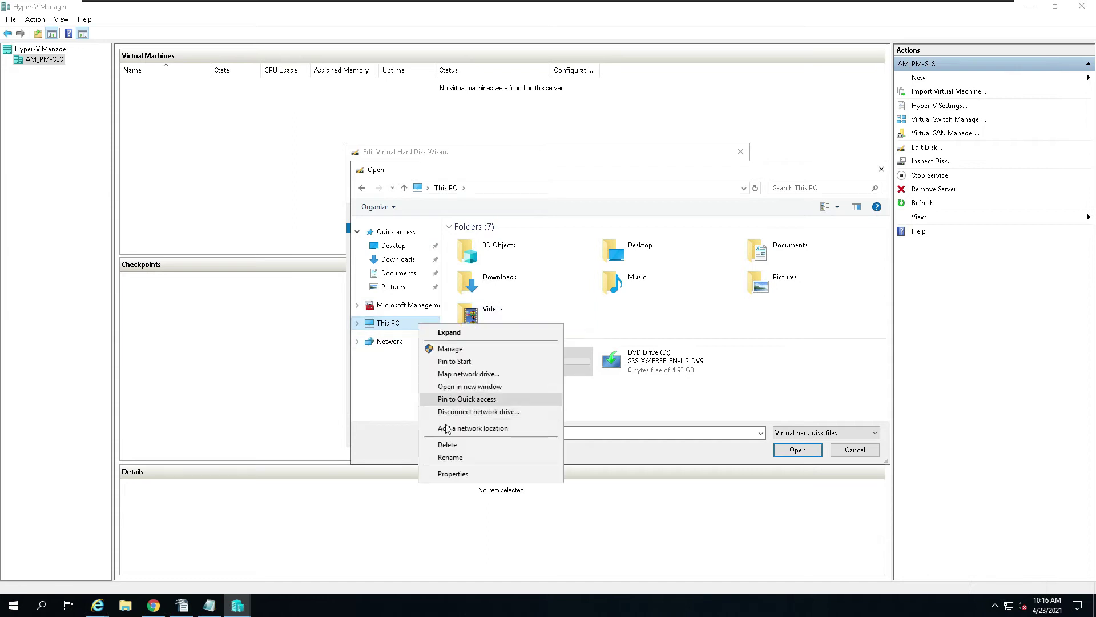
left_click(458, 472)
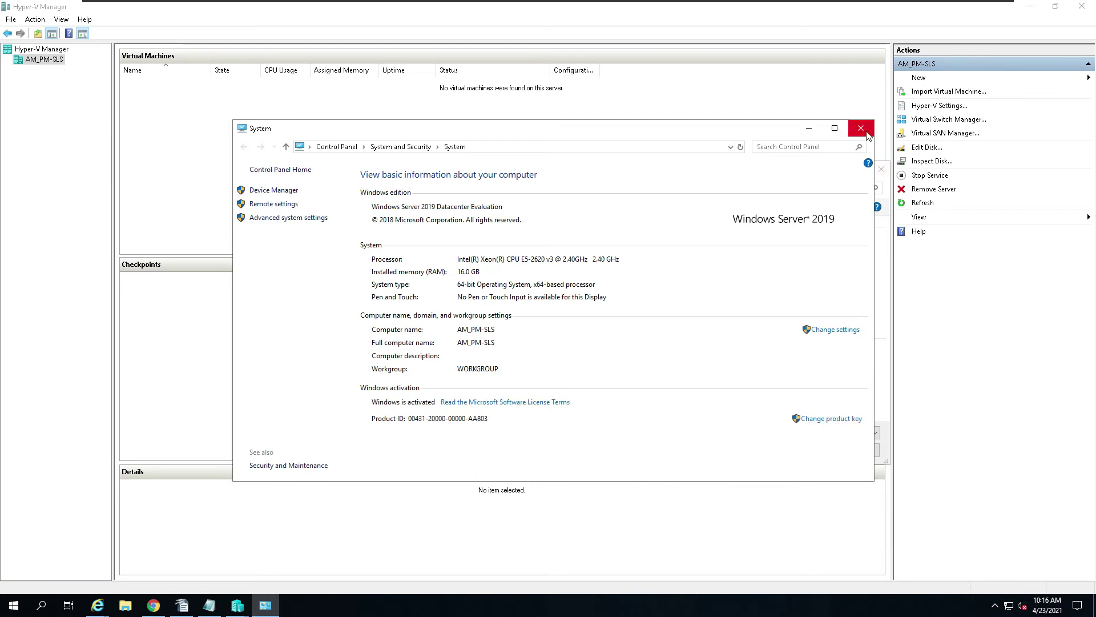
left_click(860, 131)
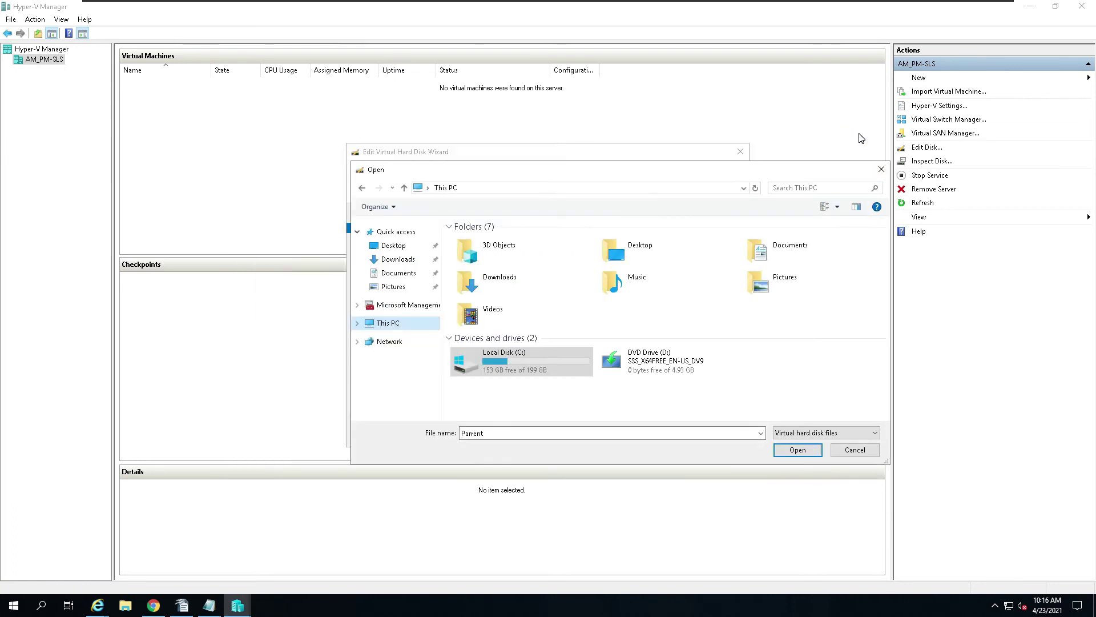
left_click(882, 170)
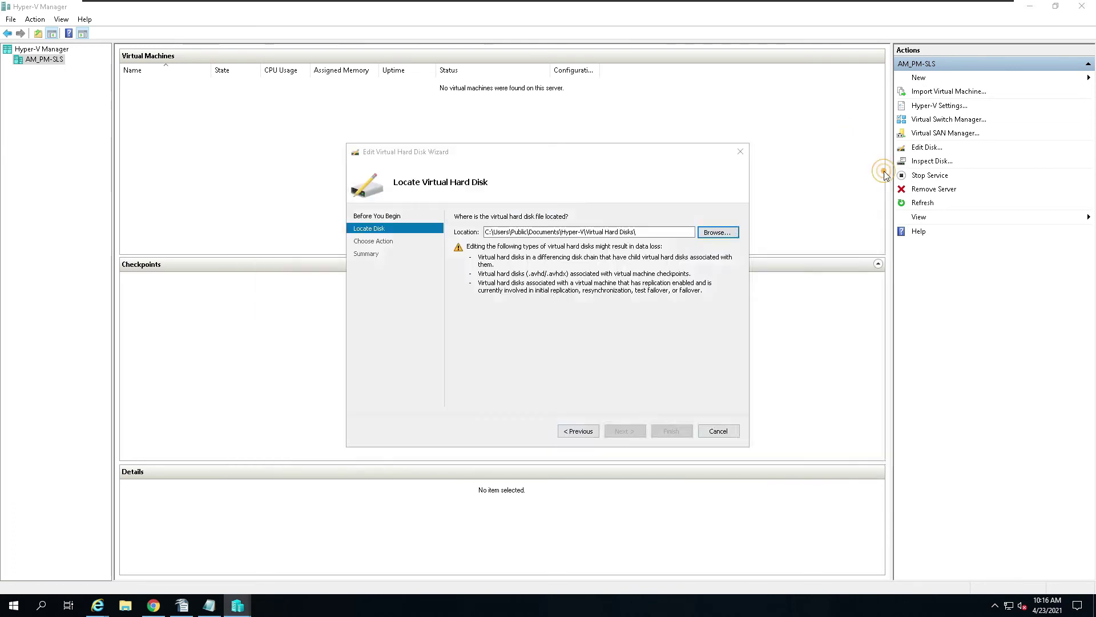
left_click(741, 152)
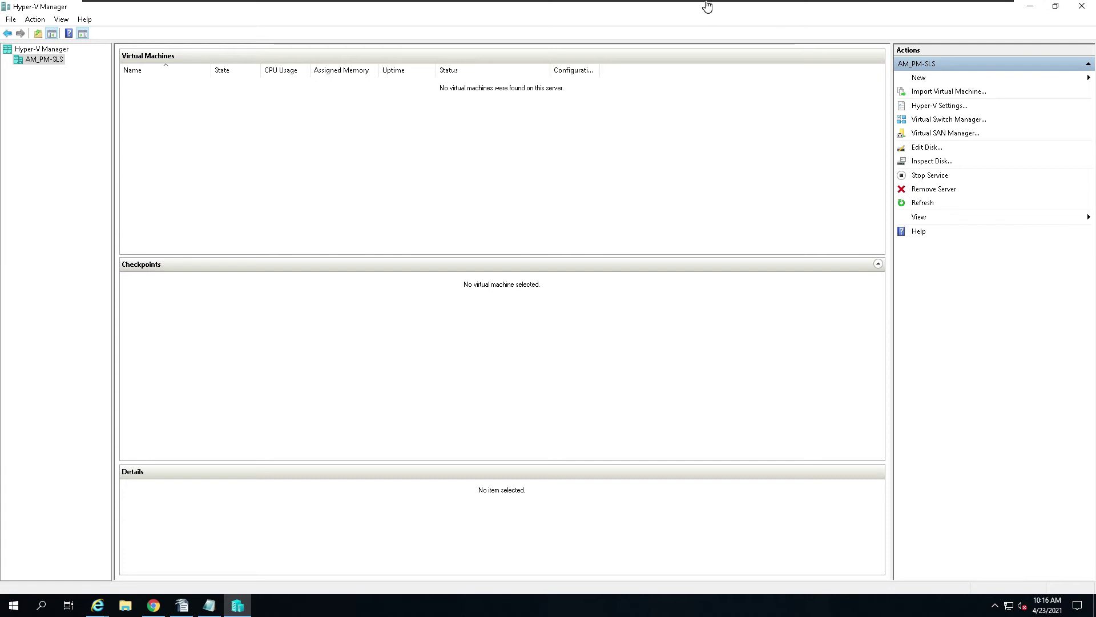
mouse_move(707, 5)
left_click(123, 608)
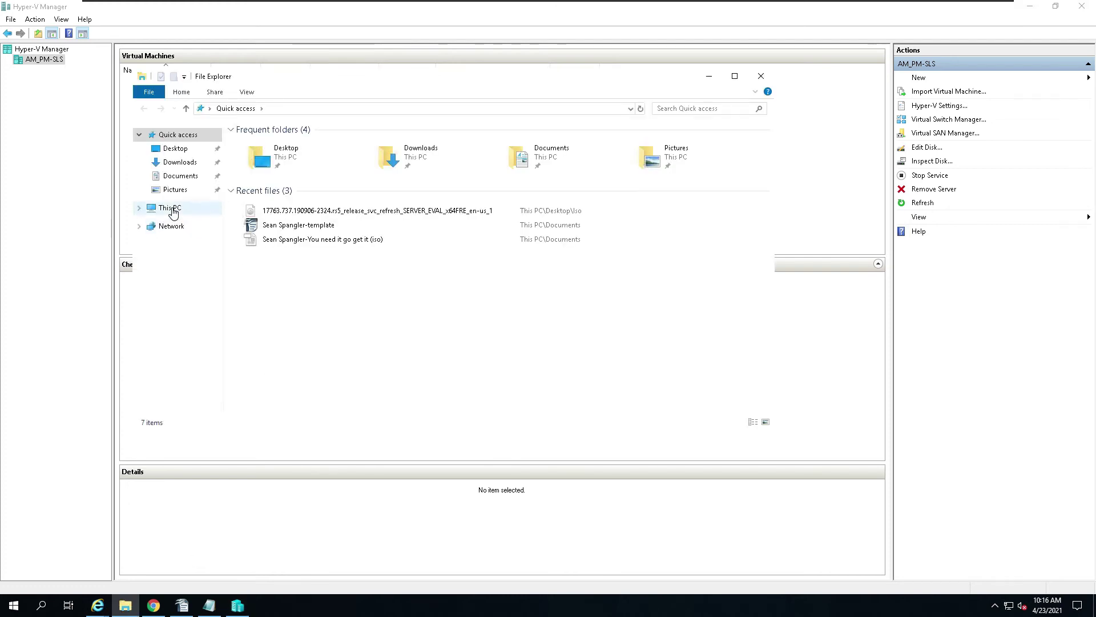
left_click(170, 209)
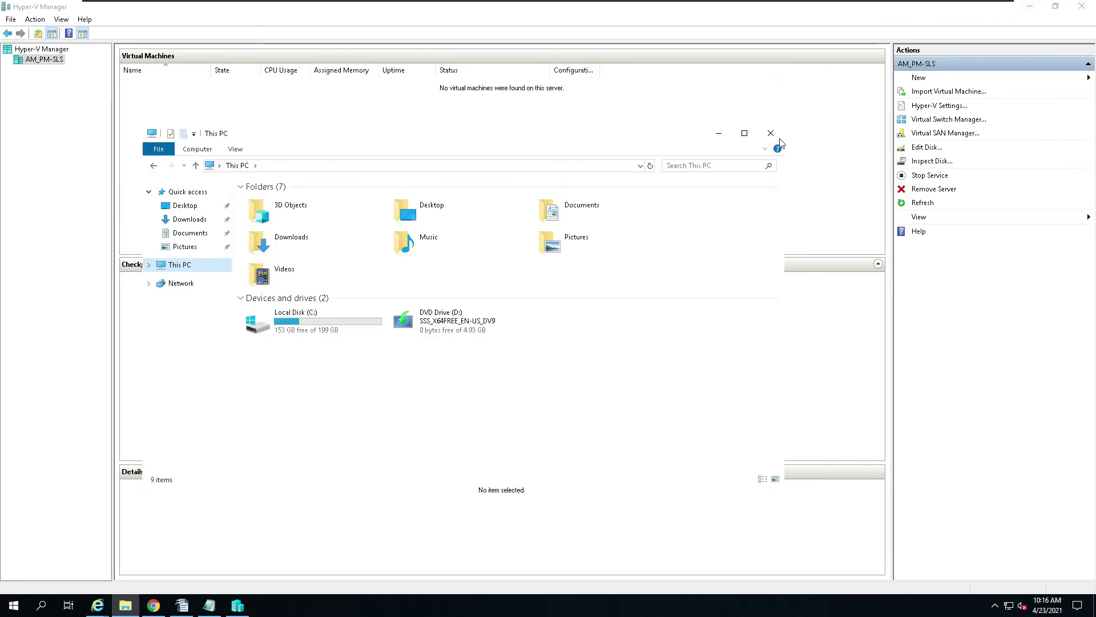
left_click(780, 135)
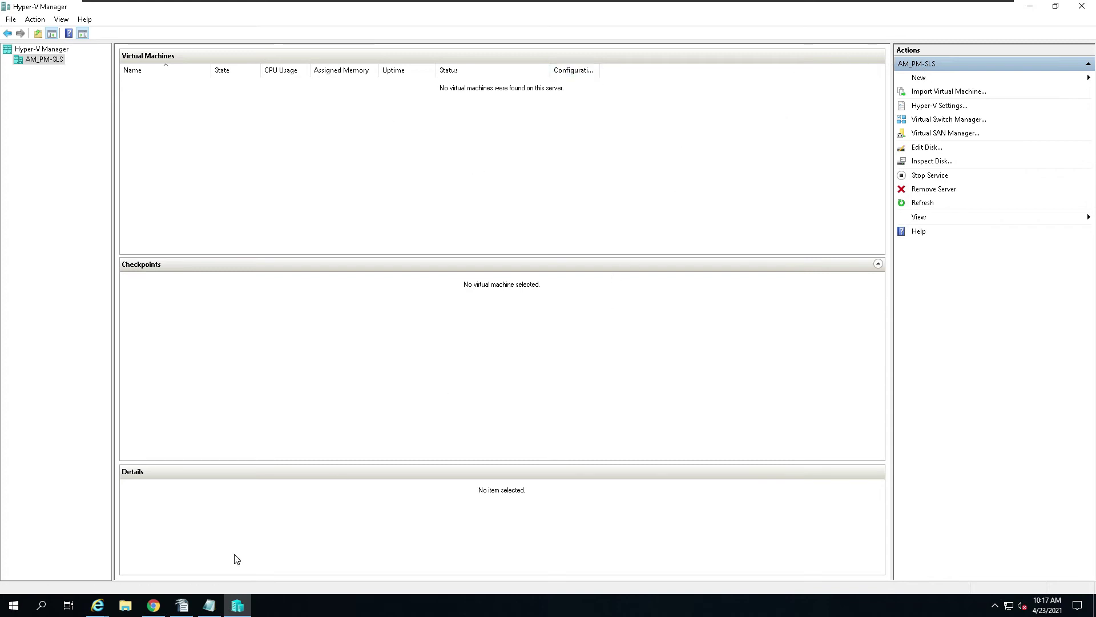
left_click(153, 605)
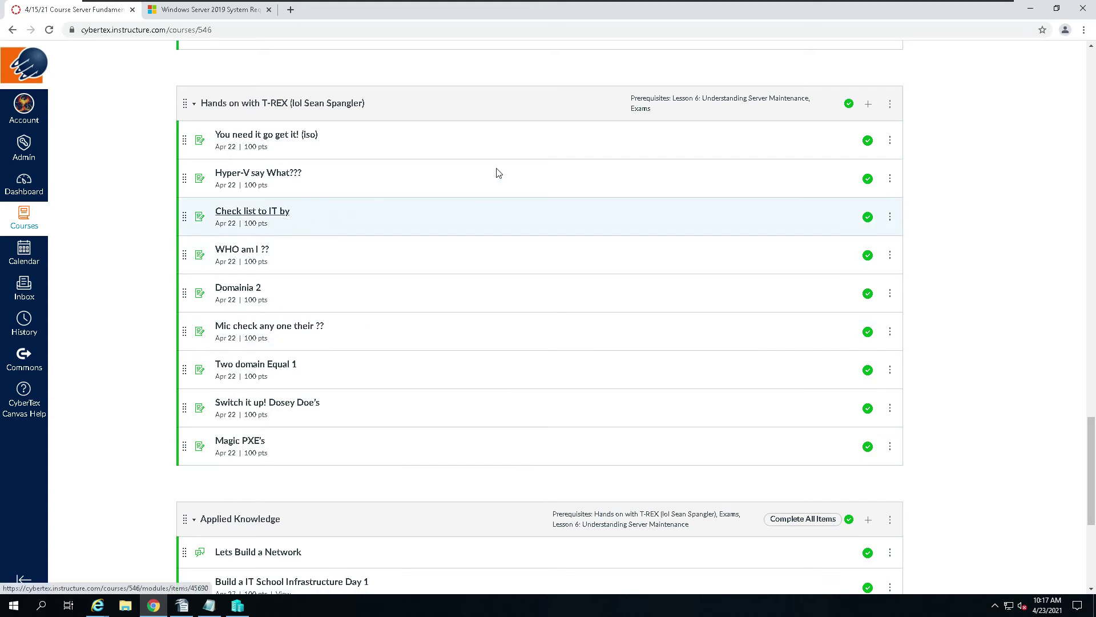
left_click(1031, 9)
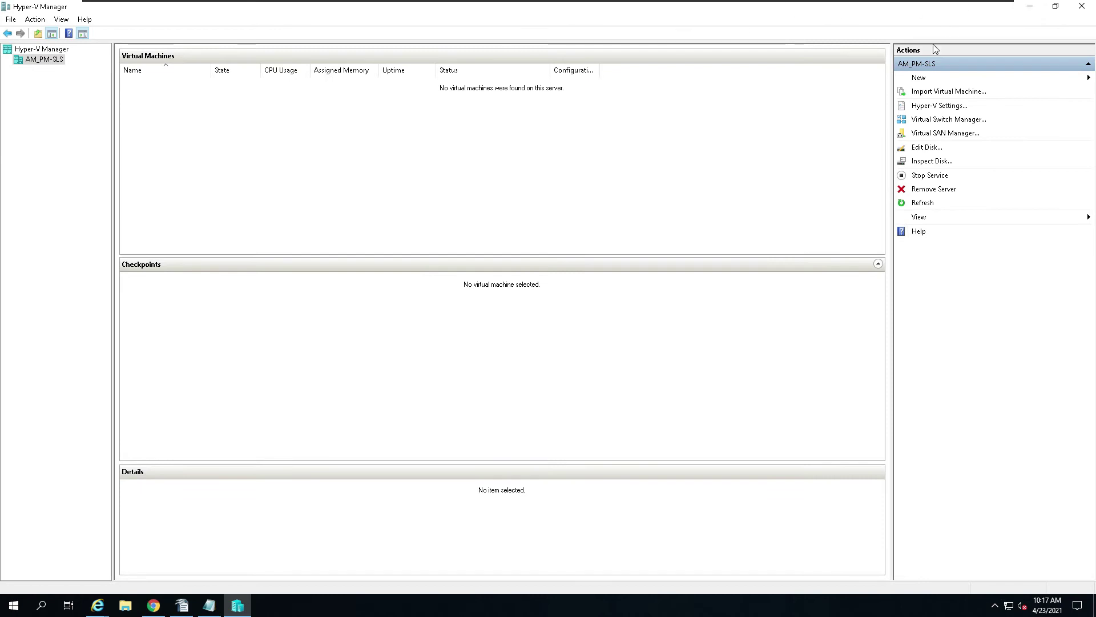
Step: Start a new virtual machine and name it DC1
left_click(917, 78)
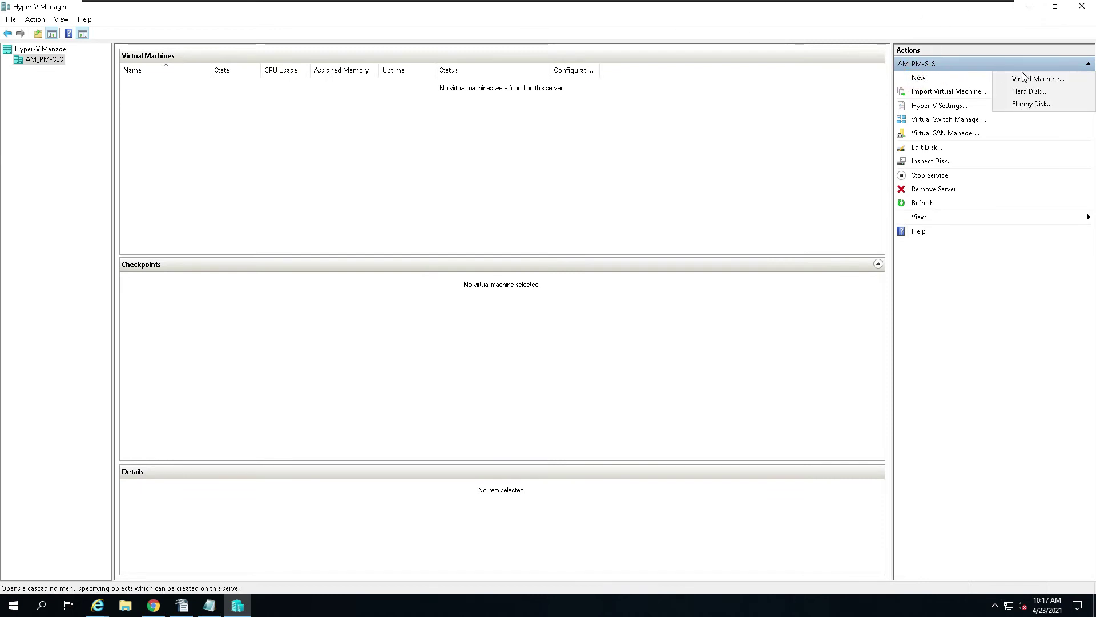
left_click(1037, 83)
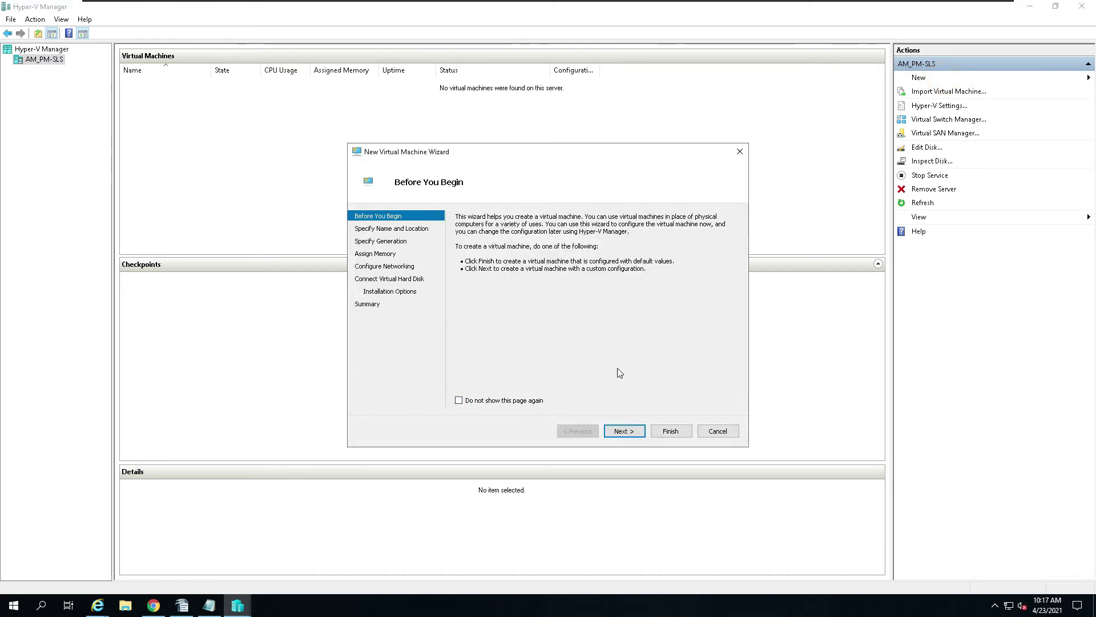
left_click(624, 431)
type("DC!@")
key("BackSpace")
type("1")
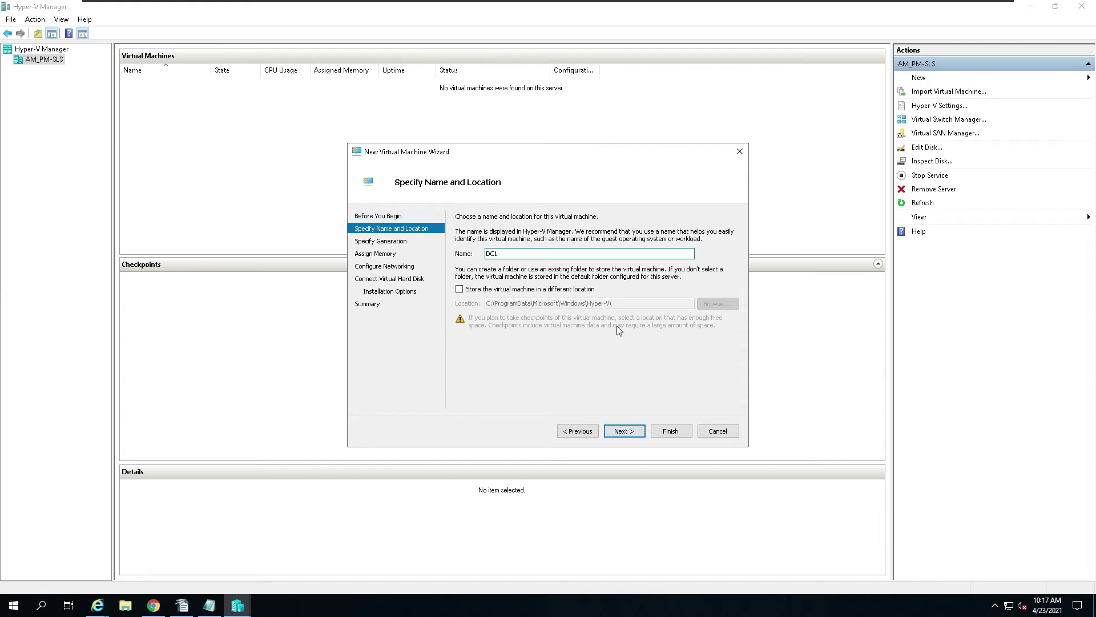
left_click(633, 432)
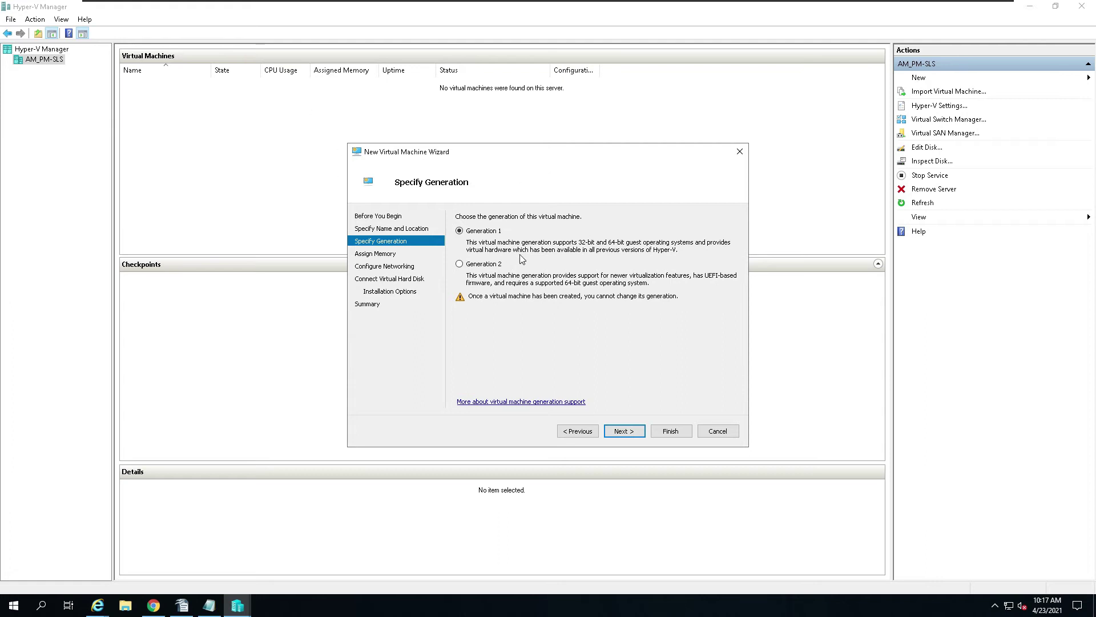
Step: Make DC1 Generation 2 with 4096 MB of startup memory
left_click(484, 265)
left_click(625, 431)
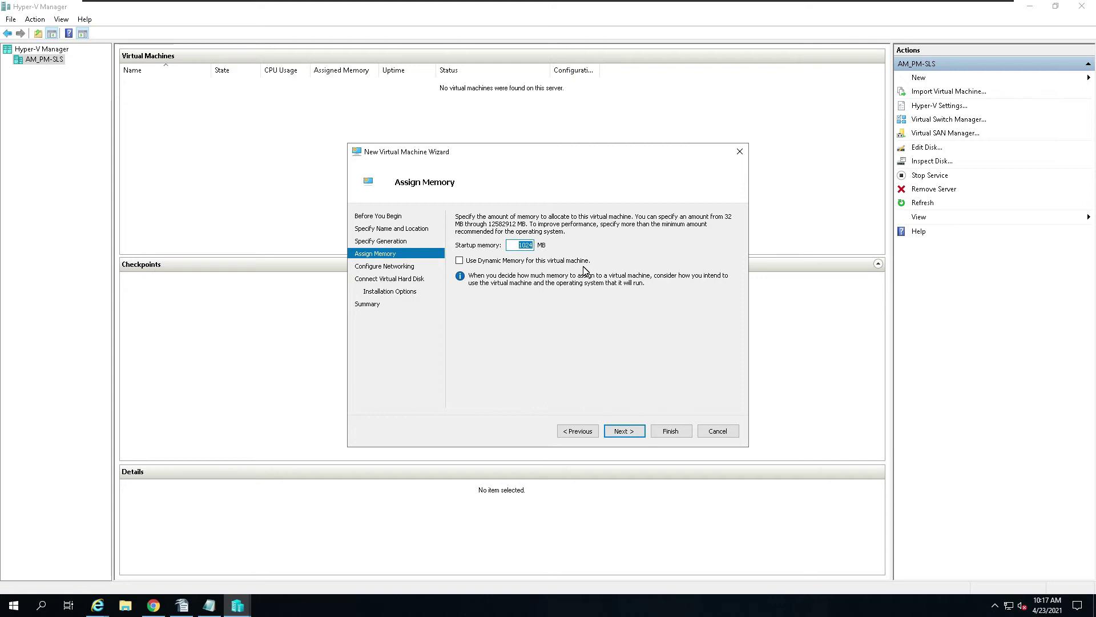
left_click(523, 244)
key("End")
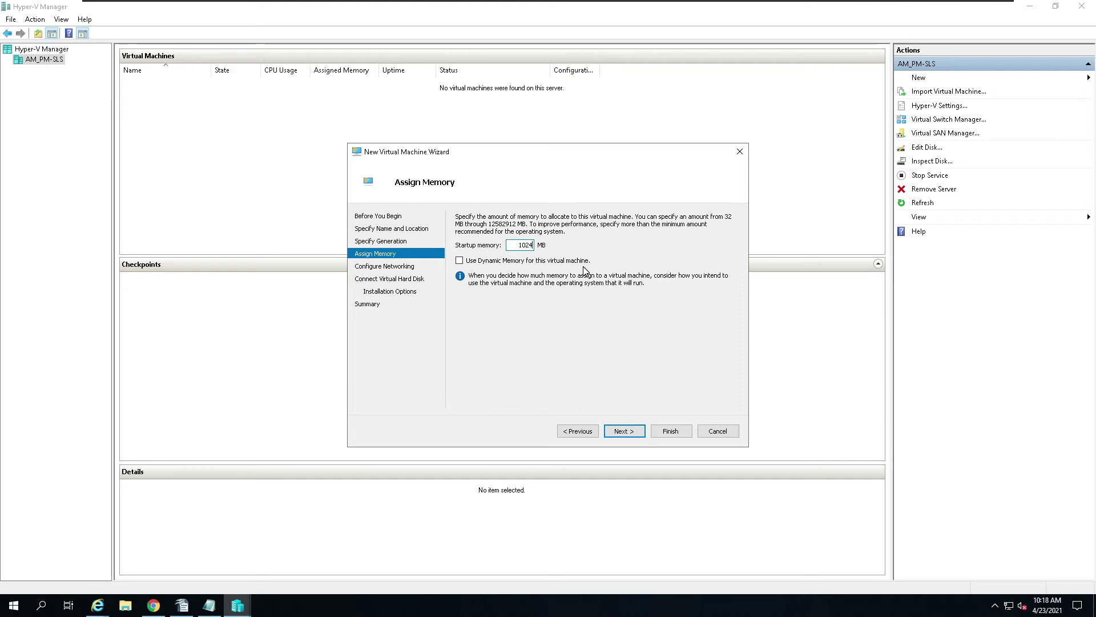
key("BackSpace")
key("BackSpace")
key("BackSpace")
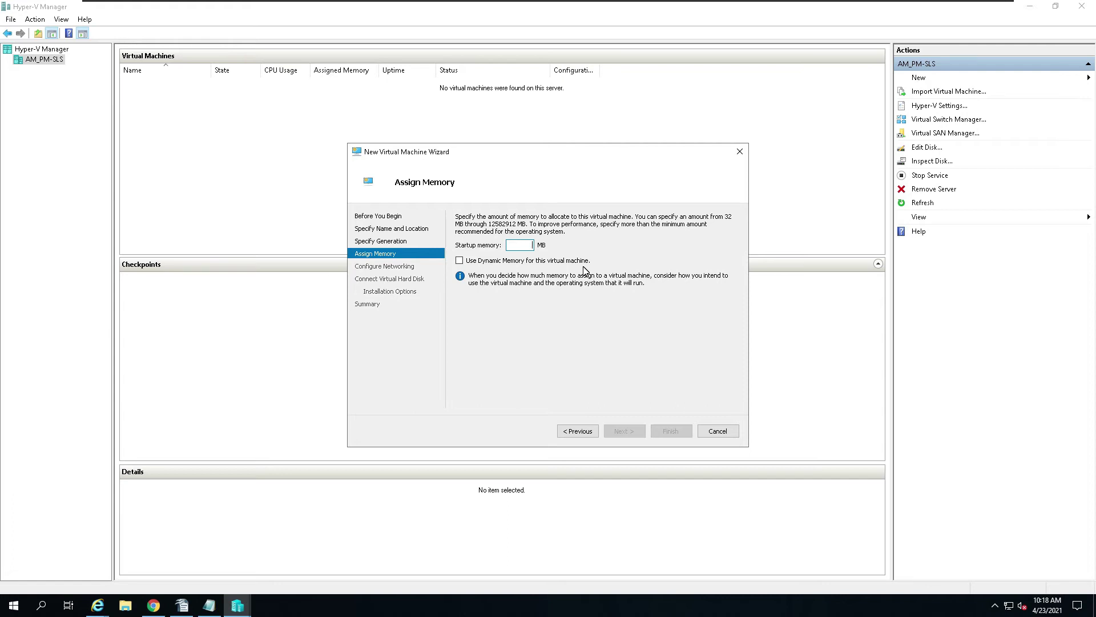
type("4")
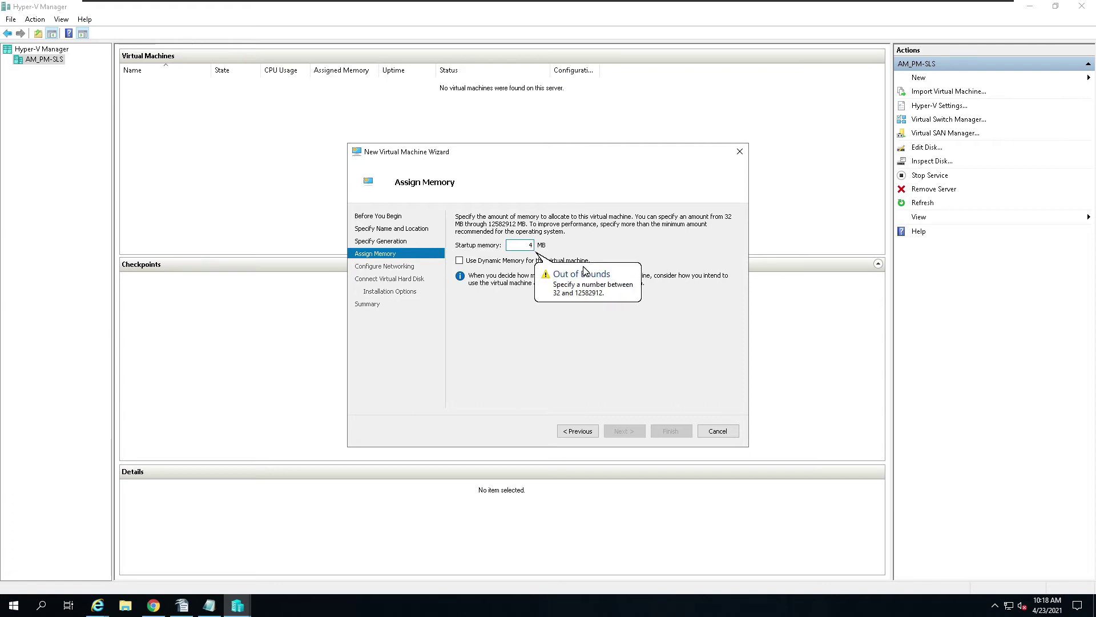
type("096")
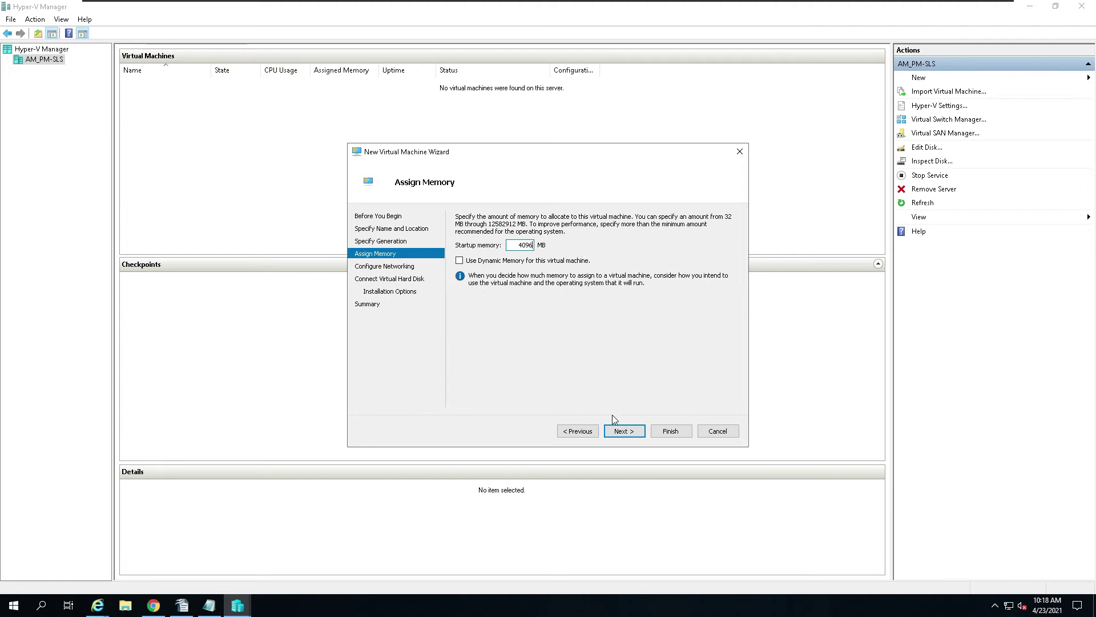
left_click(625, 431)
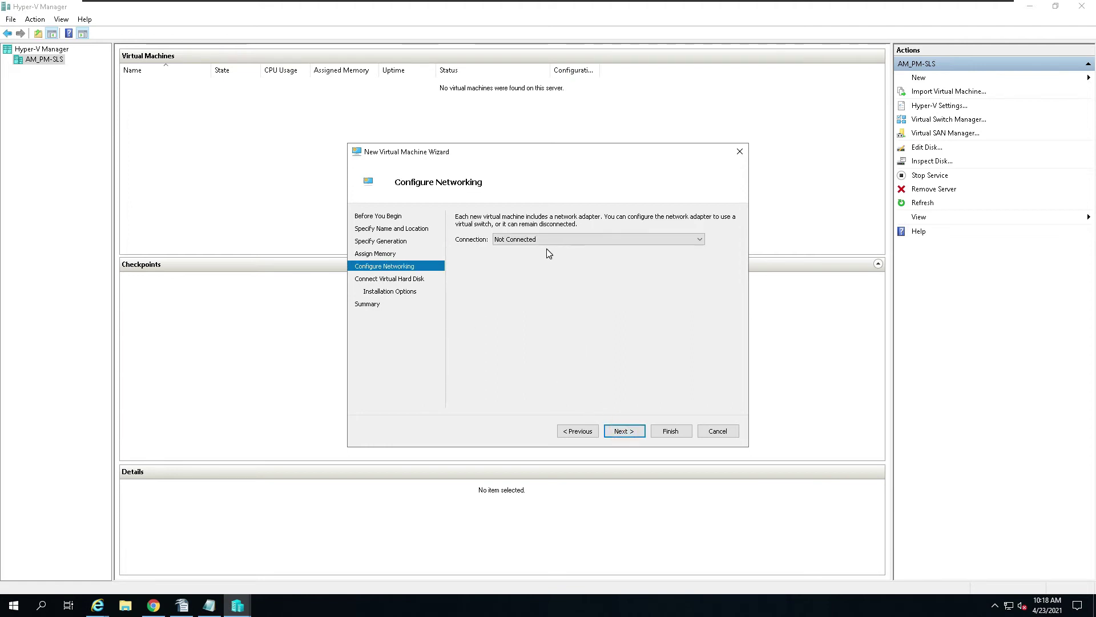
Step: Connect DC1 to the Intel 82574L virtual switch, attach no hard disk yet, and finish creating it
left_click(553, 239)
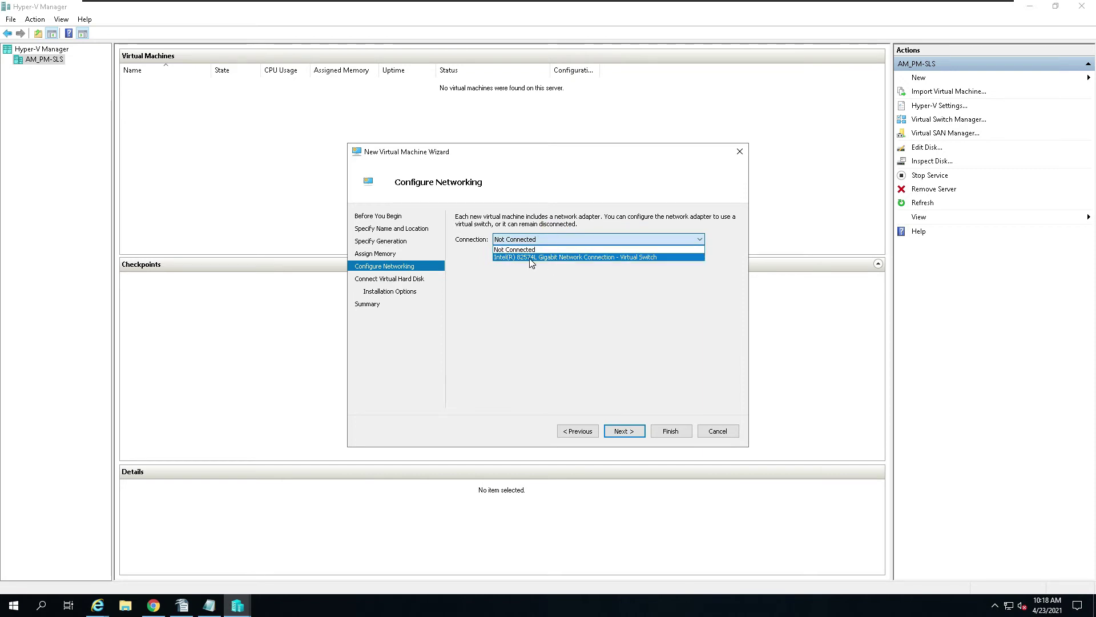
left_click(563, 258)
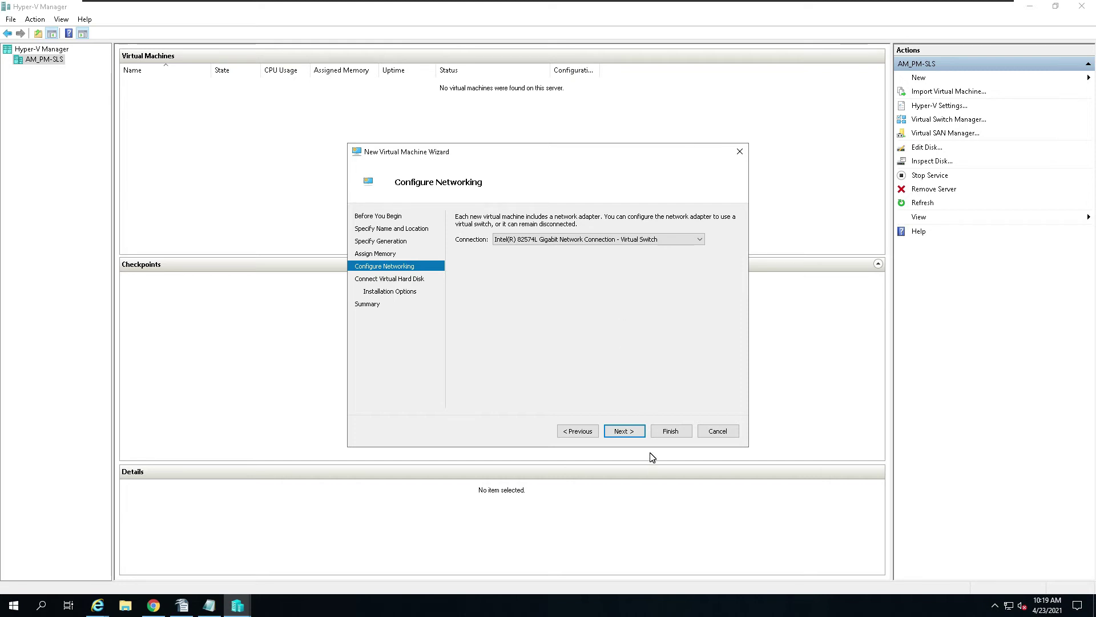
left_click(624, 432)
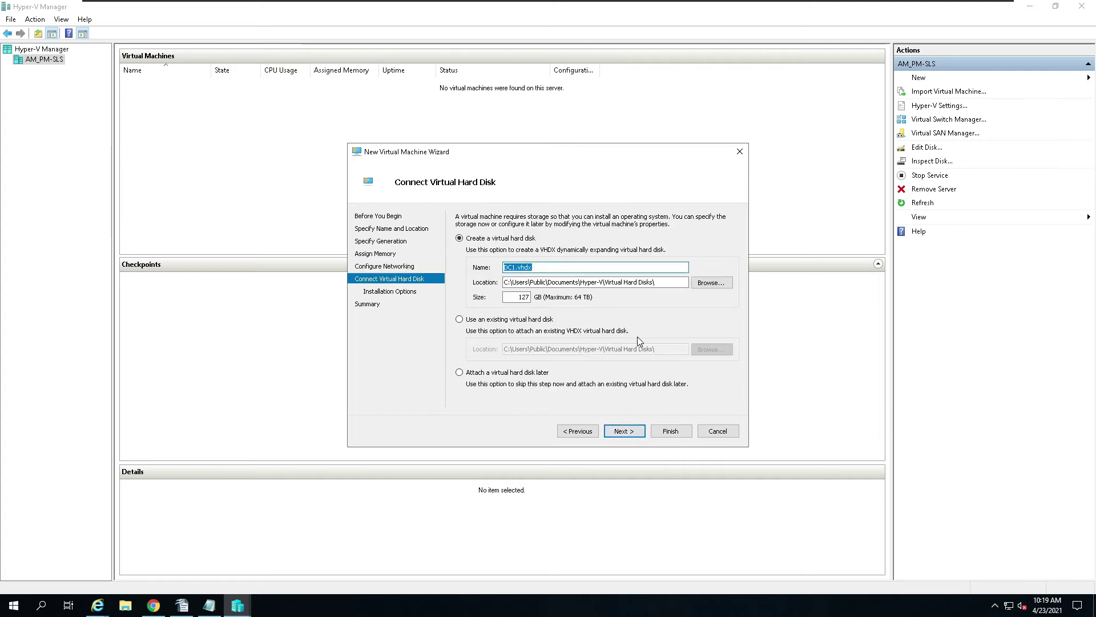
left_click(462, 373)
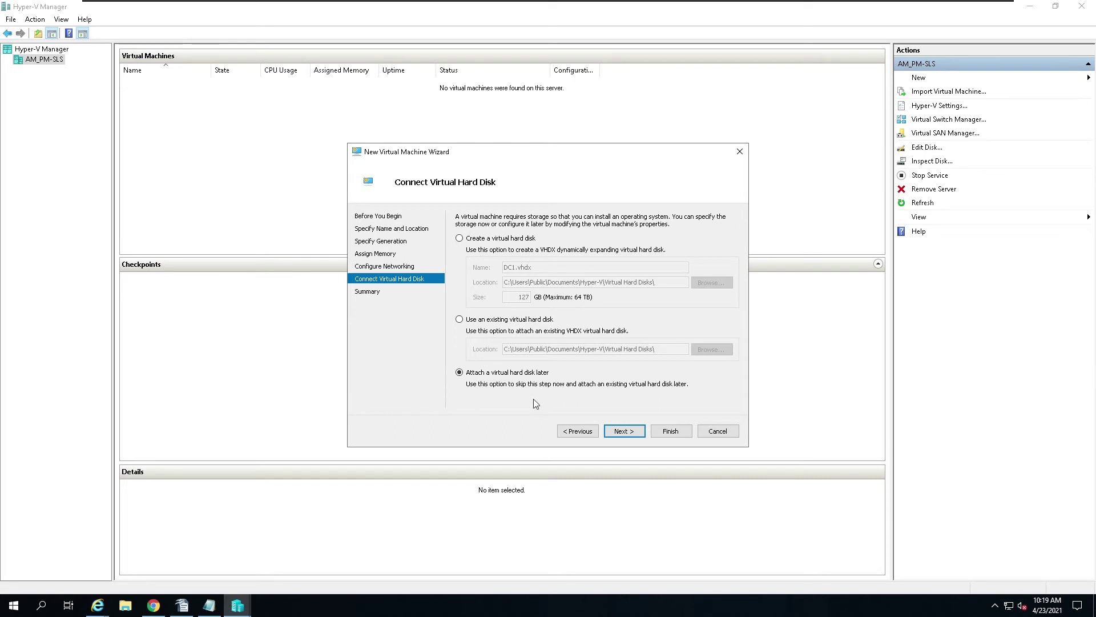
left_click(626, 432)
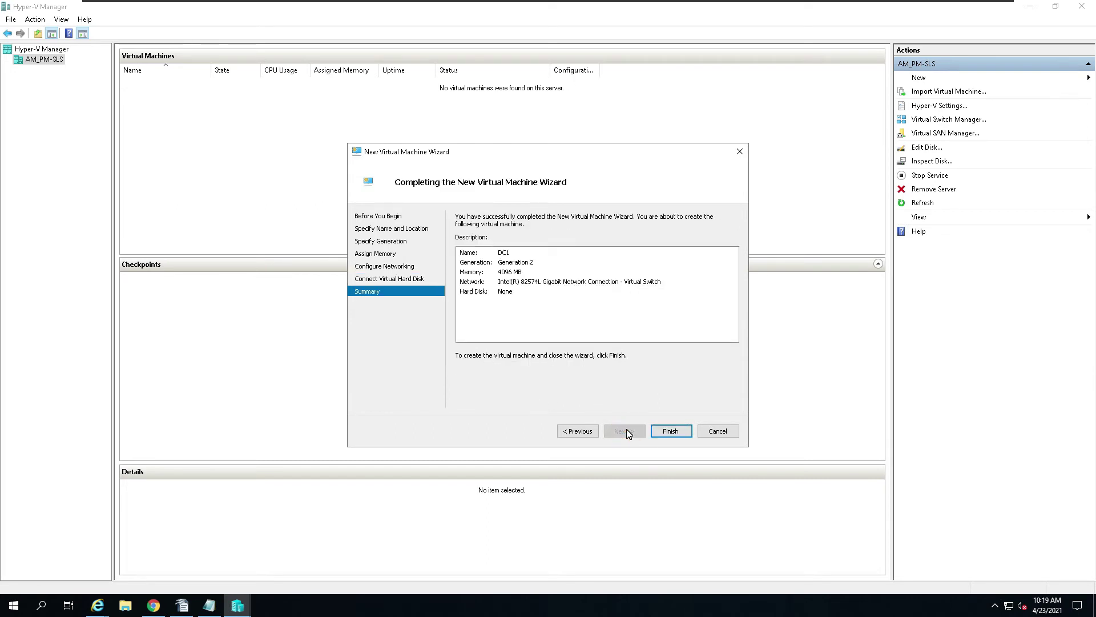
left_click(683, 432)
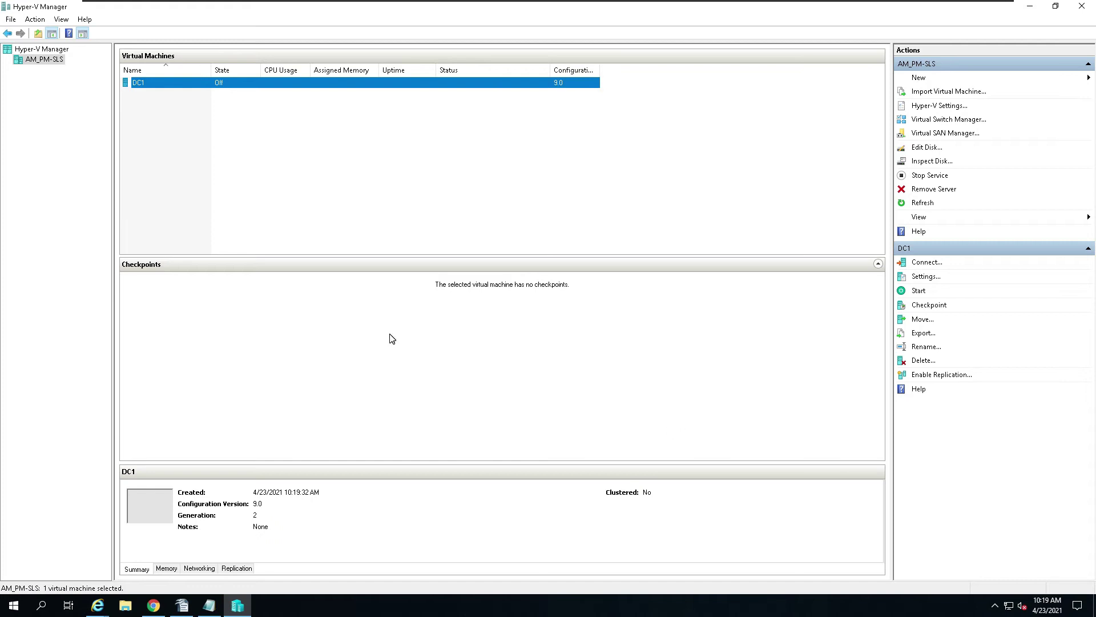
right_click(191, 83)
Step: In DC1's settings, apply 2 virtual processors and show its 4096 MB memory page
left_click(214, 88)
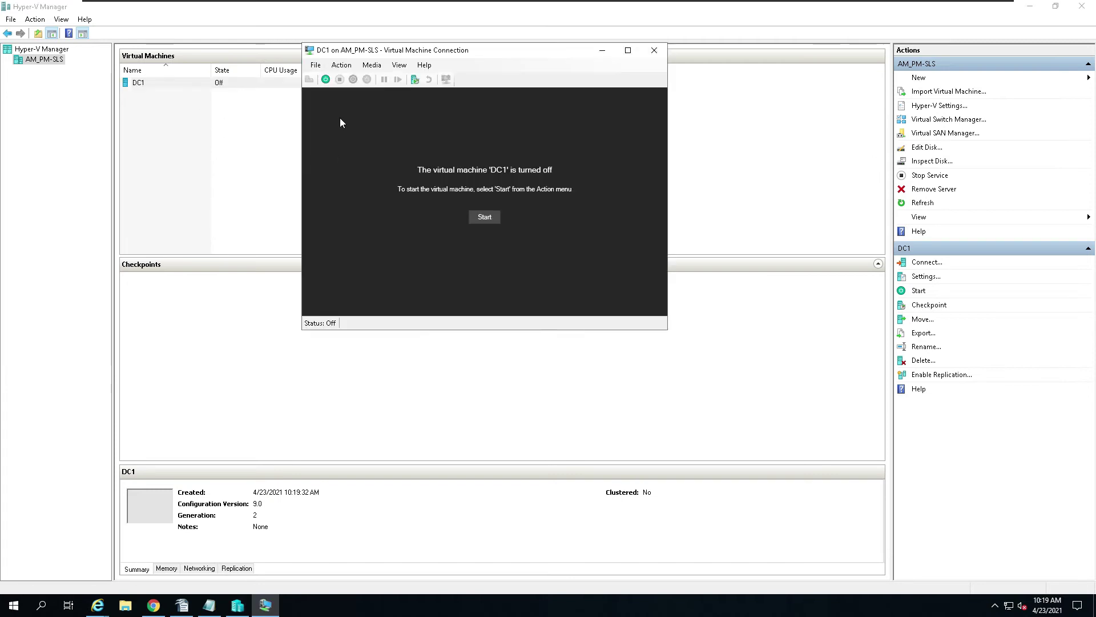
left_click(315, 65)
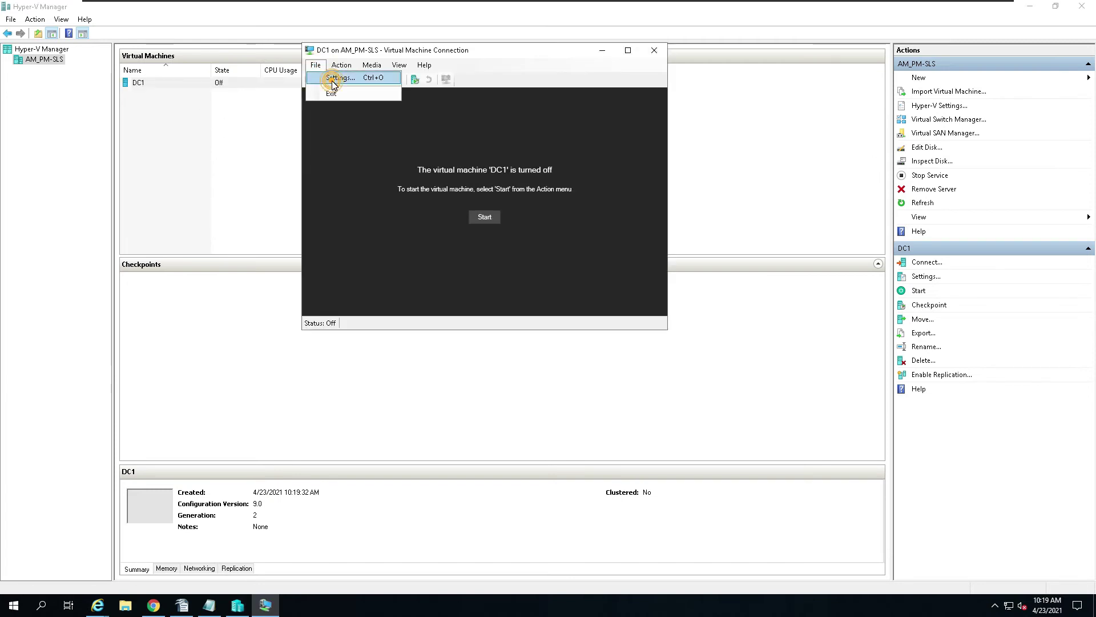
left_click(333, 80)
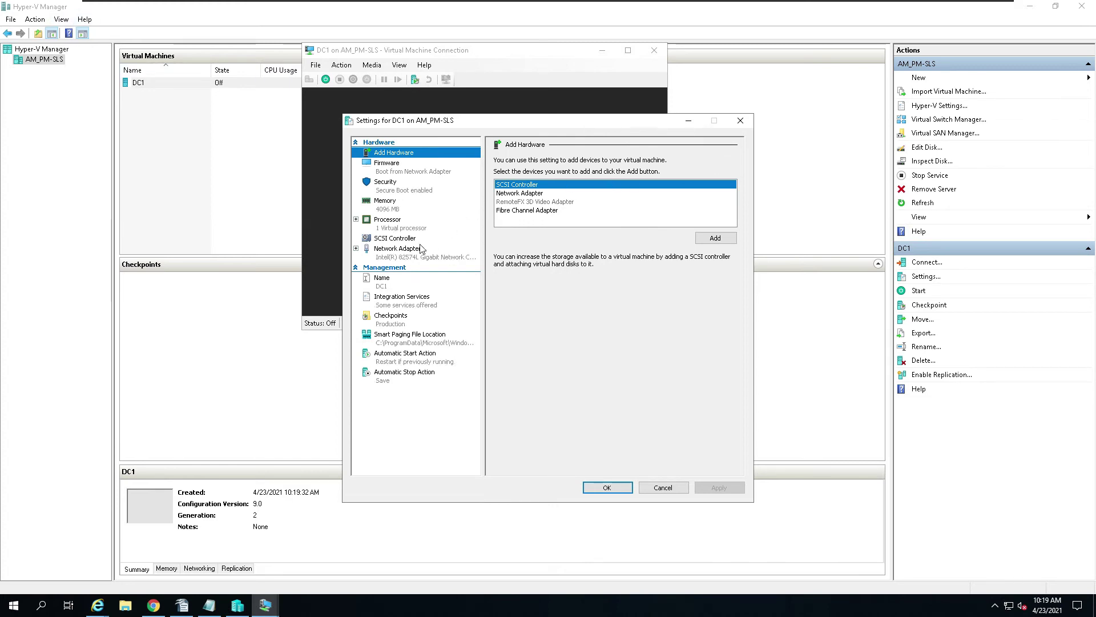
left_click(392, 223)
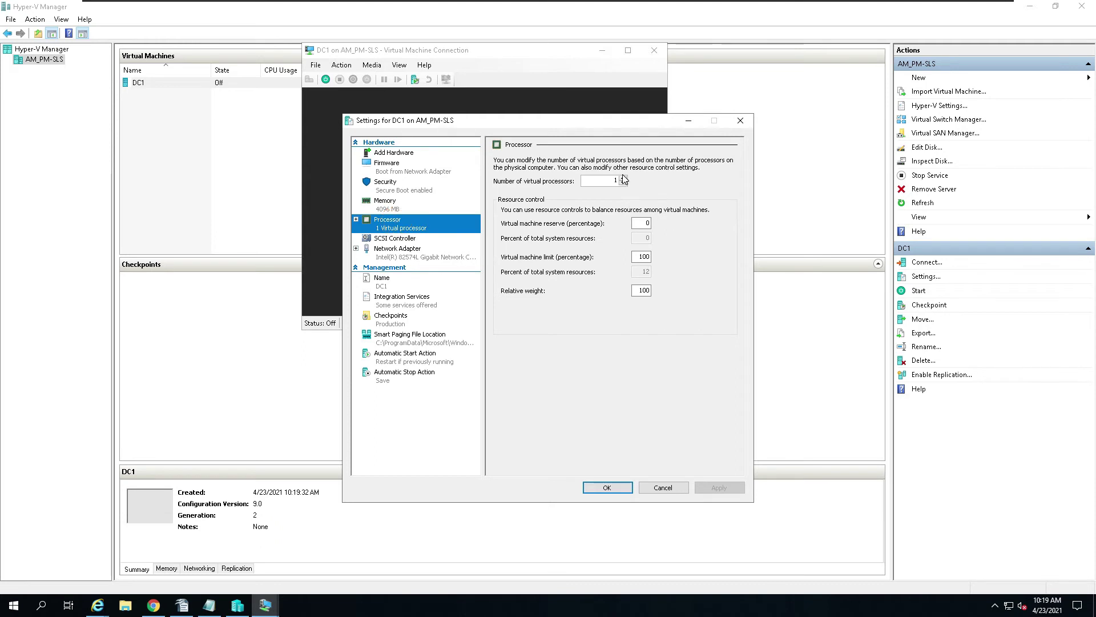
left_click(623, 178)
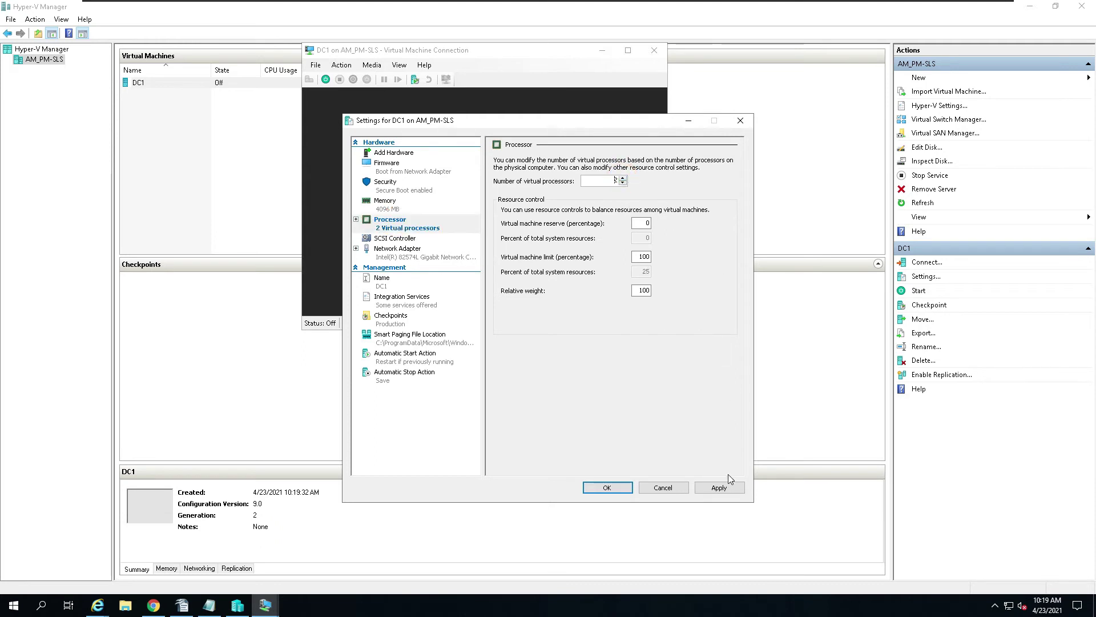
left_click(724, 488)
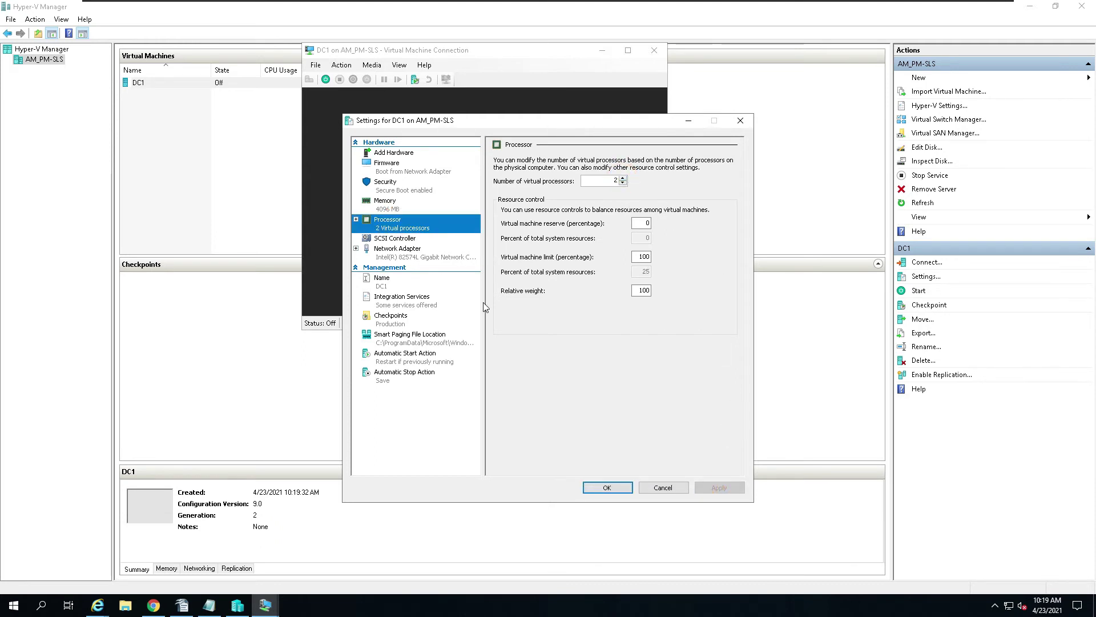
left_click(387, 203)
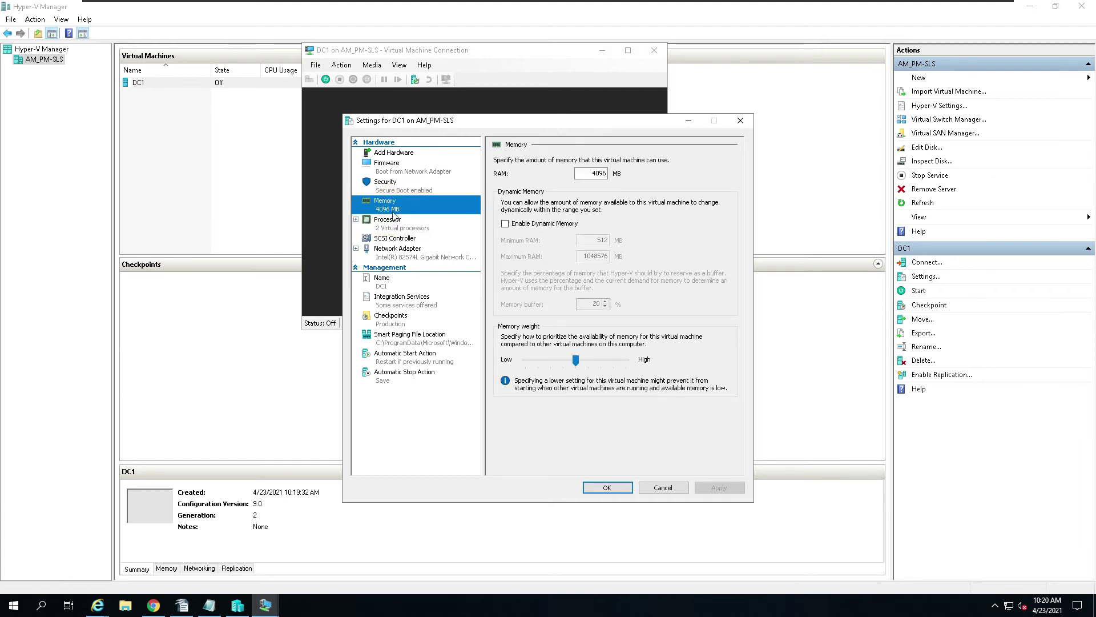
left_click_drag(490, 123, 811, 70)
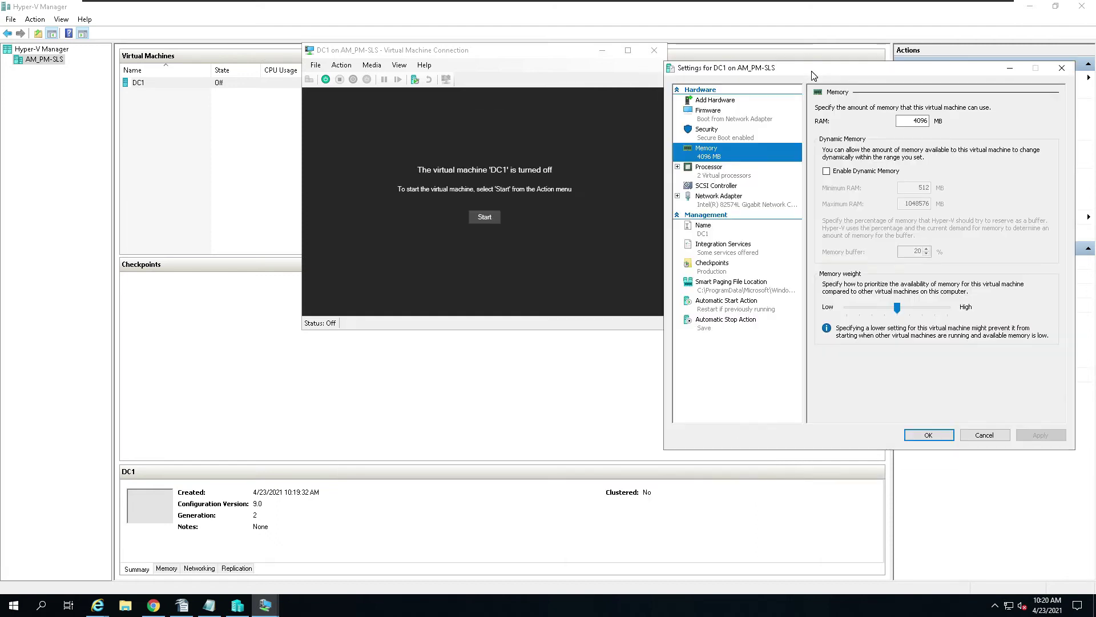
Step: Start DC1, then turn it off once it falls back to PXE network boot
left_click(484, 217)
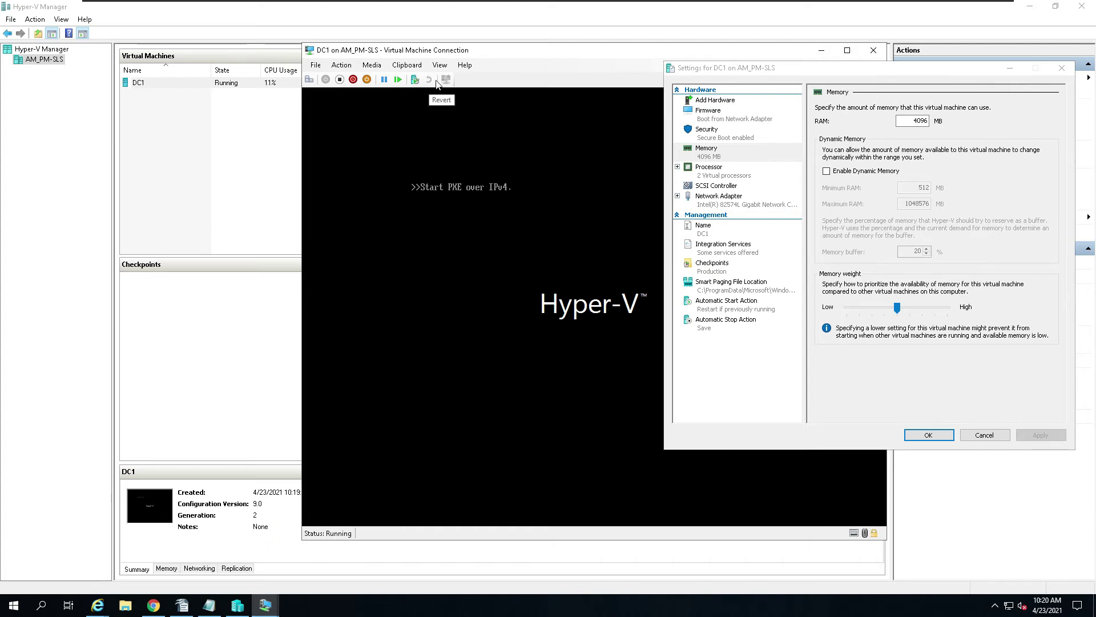
left_click_drag(531, 53, 317, 55)
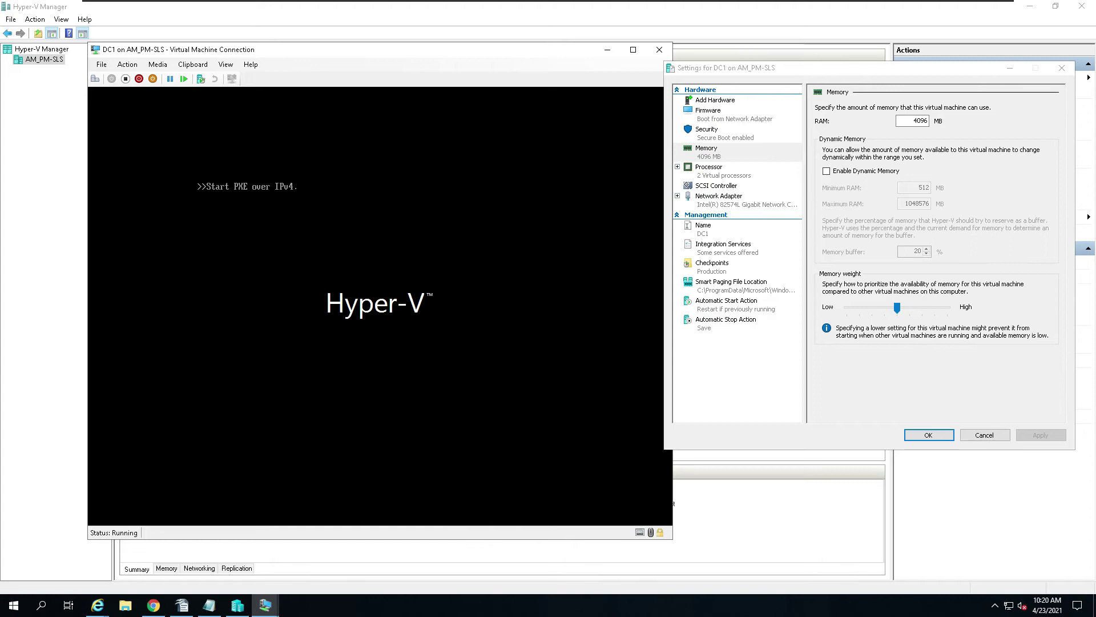
left_click(128, 64)
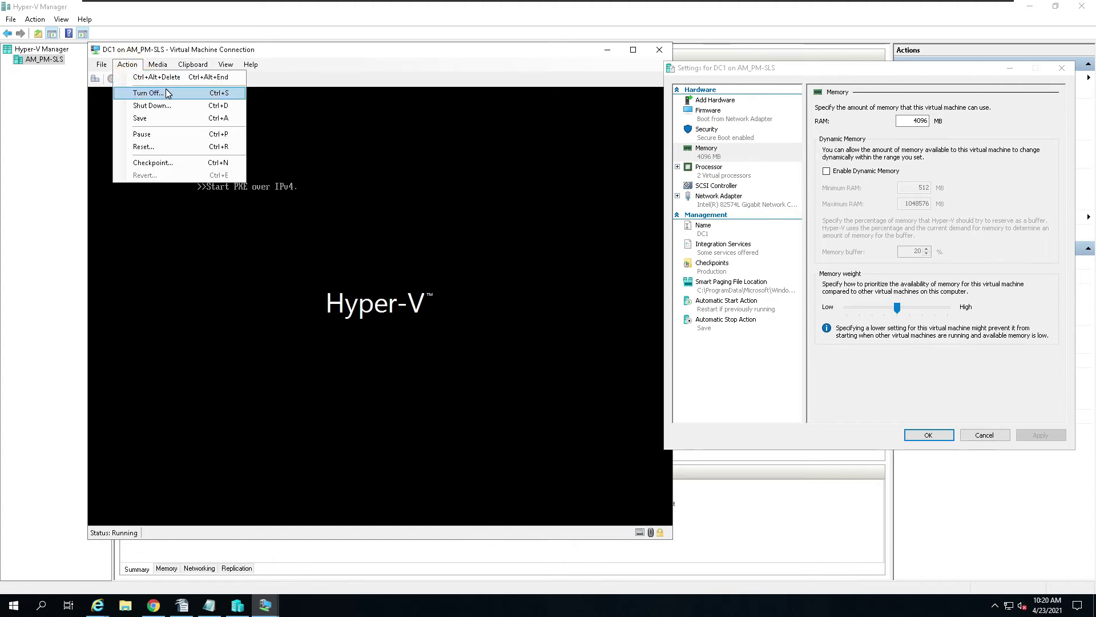
left_click(157, 93)
left_click(410, 315)
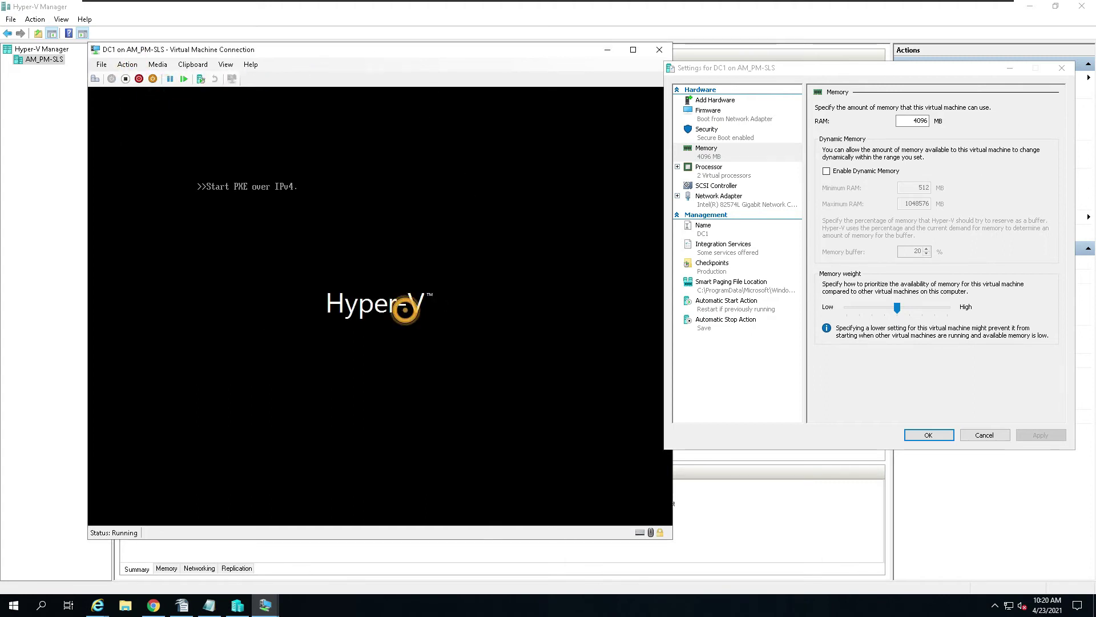
Step: Add a hard drive to DC1's SCSI controller and begin creating a new virtual hard disk
left_click(715, 186)
right_click(708, 191)
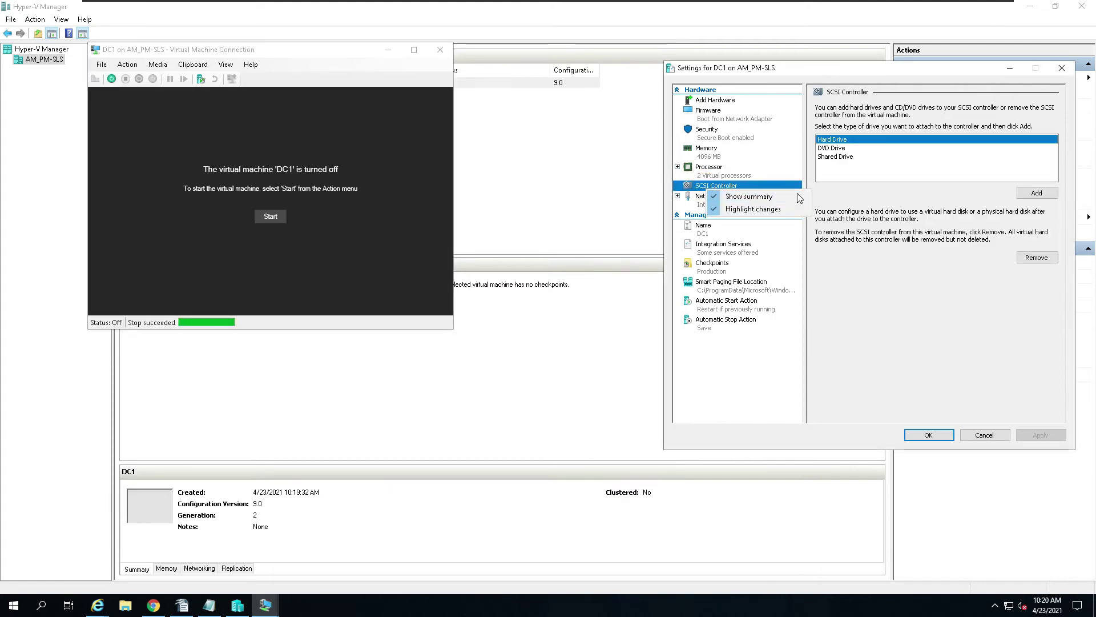
left_click(935, 212)
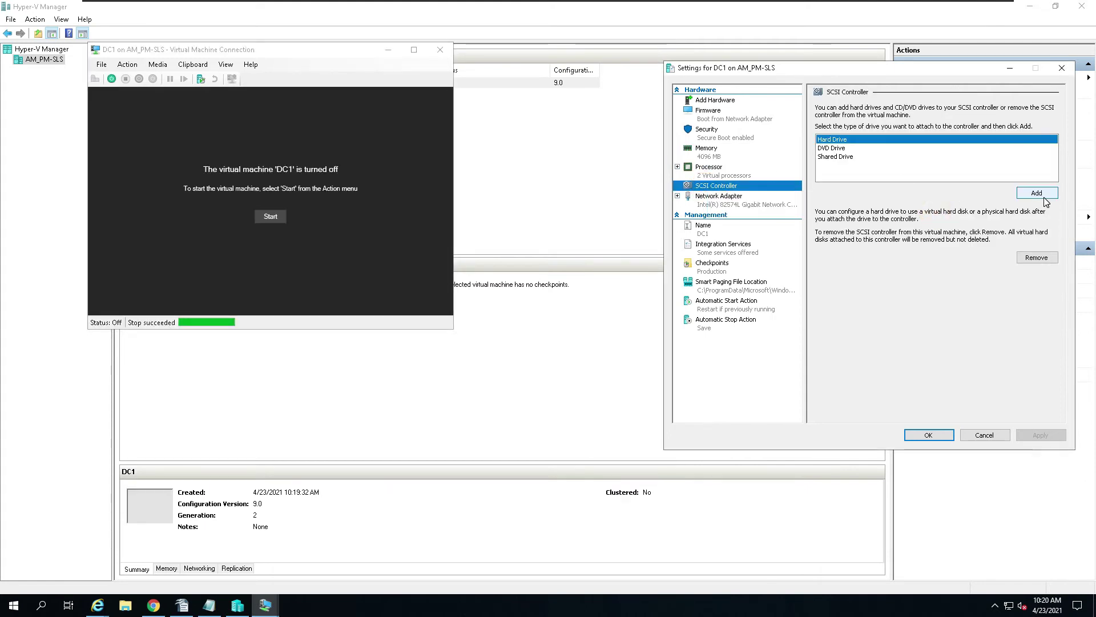
left_click(1038, 193)
left_click(892, 220)
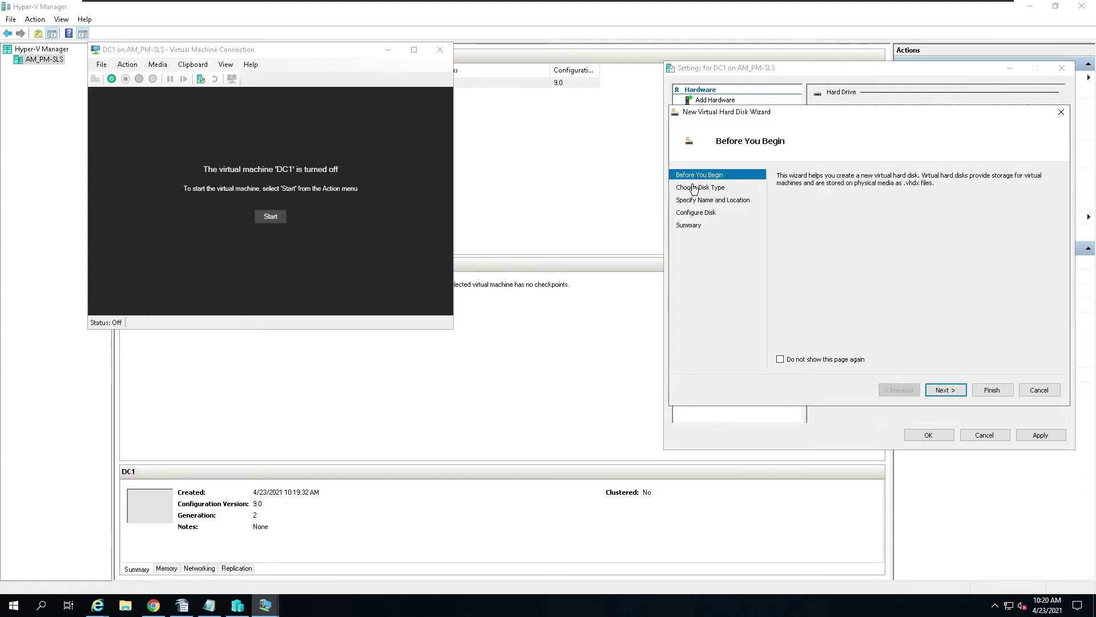
left_click(780, 358)
left_click(963, 390)
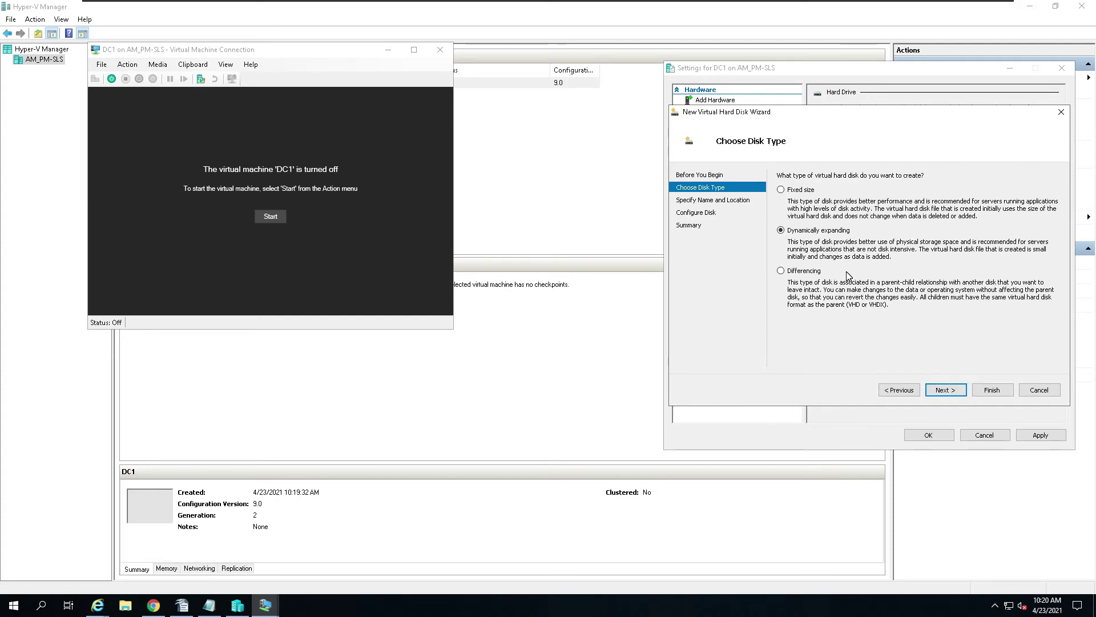
Step: Choose the Differencing disk type and name the disk DC1
left_click(792, 71)
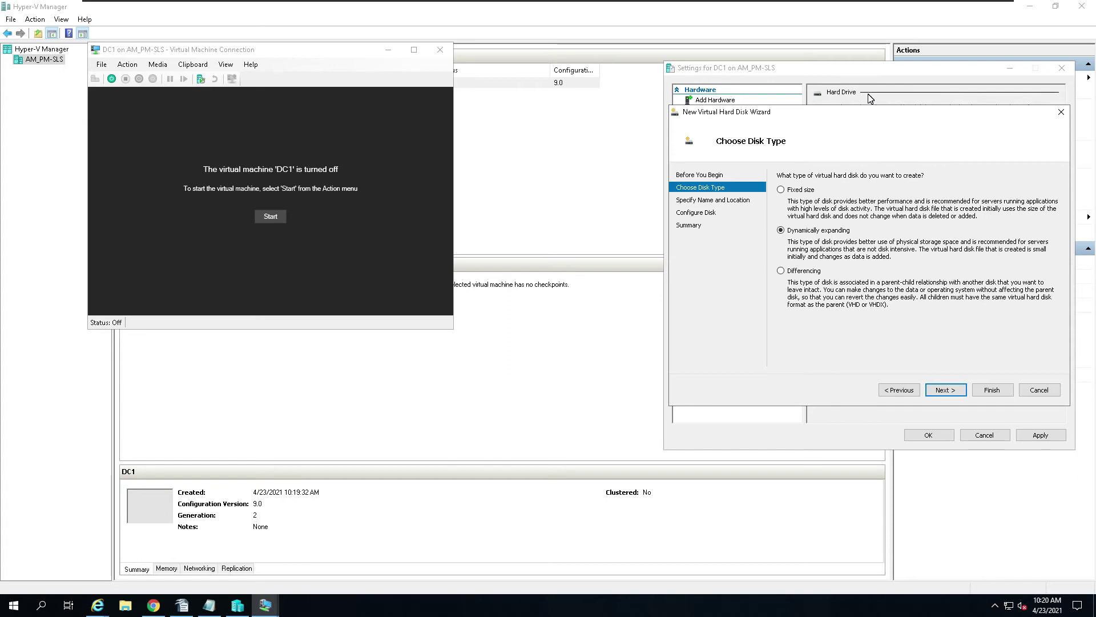
left_click(784, 270)
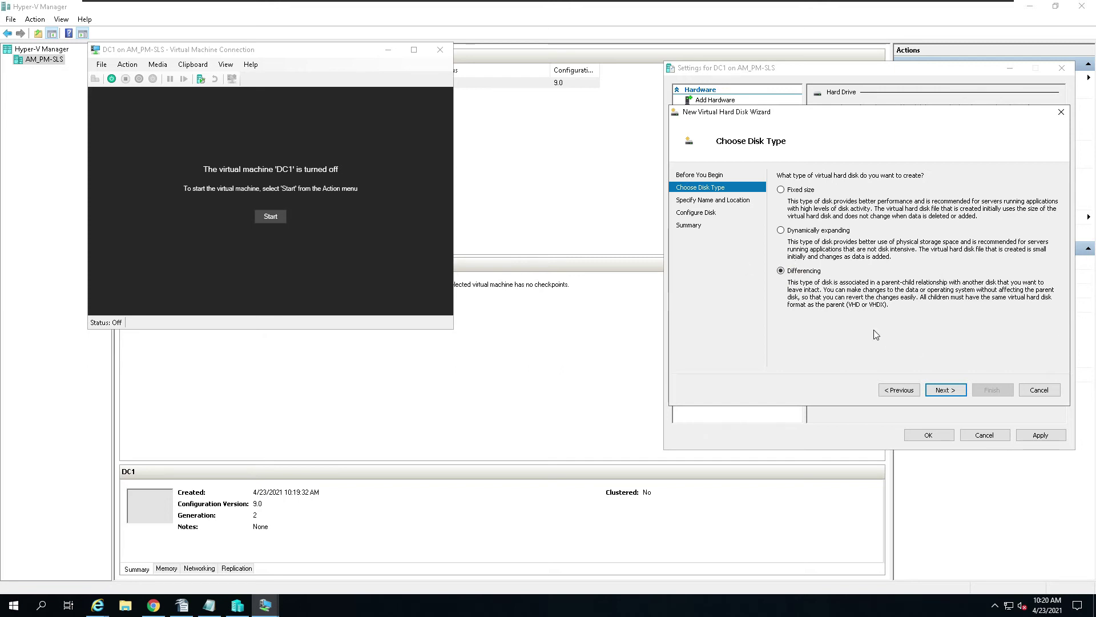
left_click(958, 393)
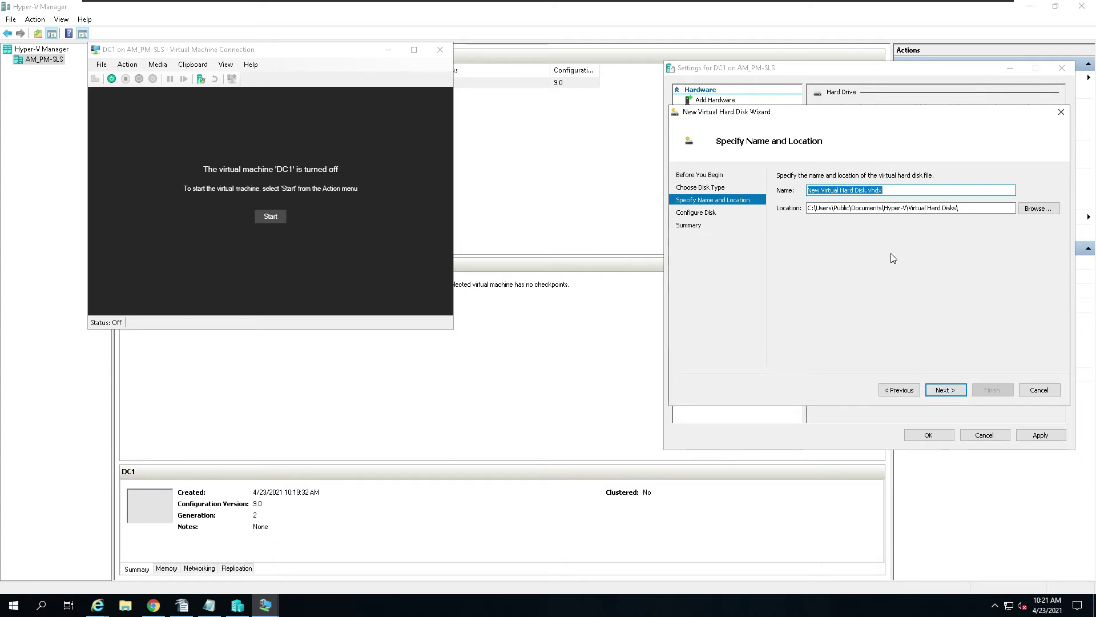
type("DC1")
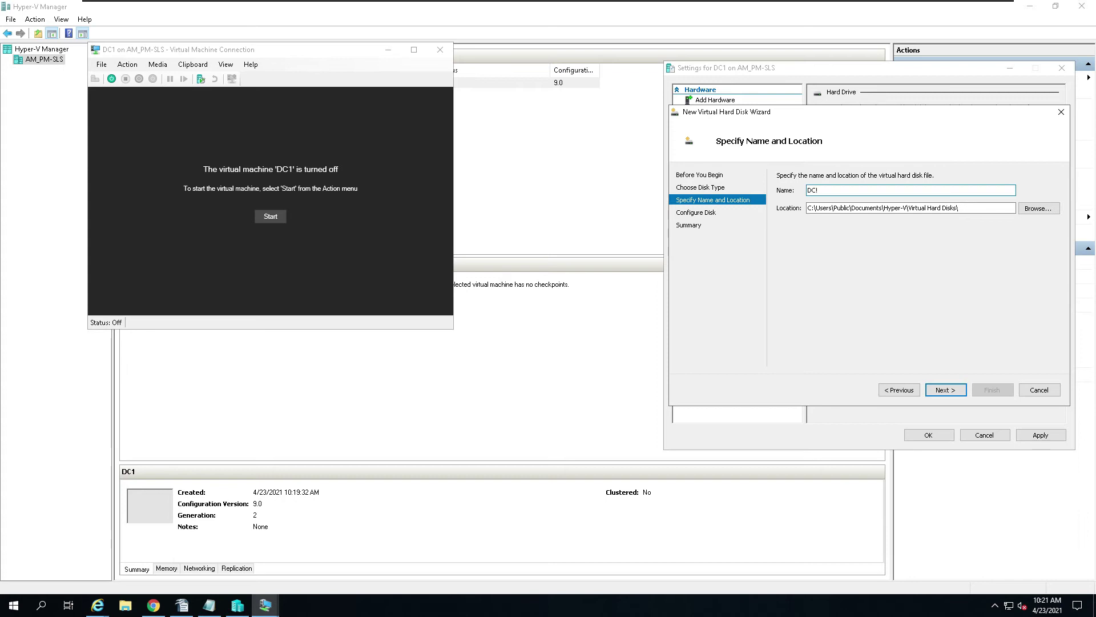
key("BackSpace")
type("1")
Step: Set Parrent.vhdx as the differencing disk's parent
left_click(945, 392)
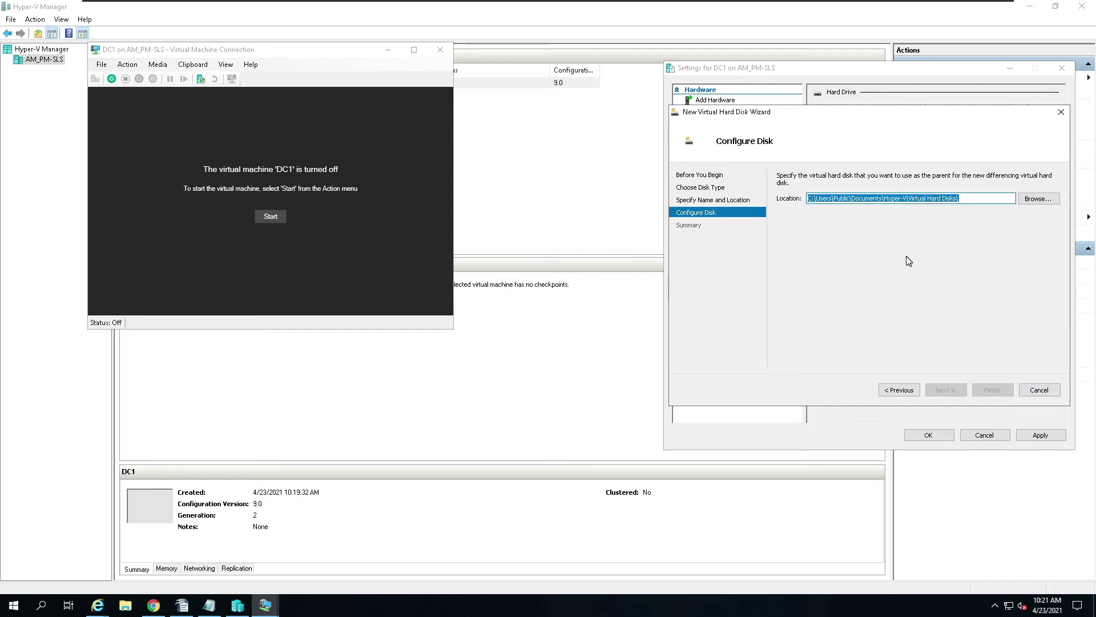
left_click(1043, 201)
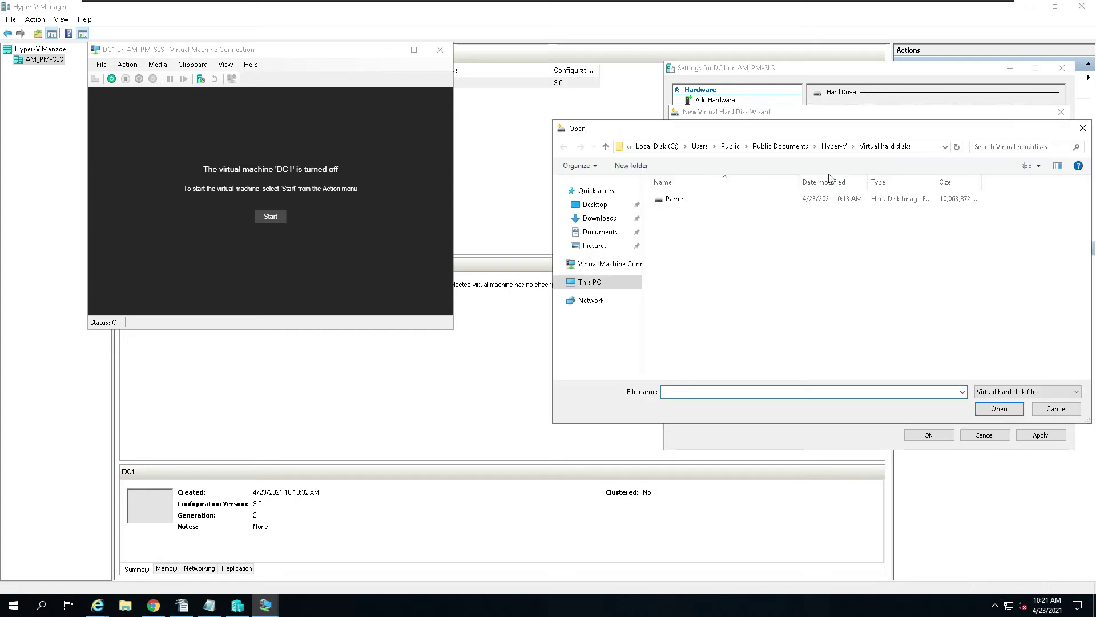
left_click(679, 198)
left_click(1002, 408)
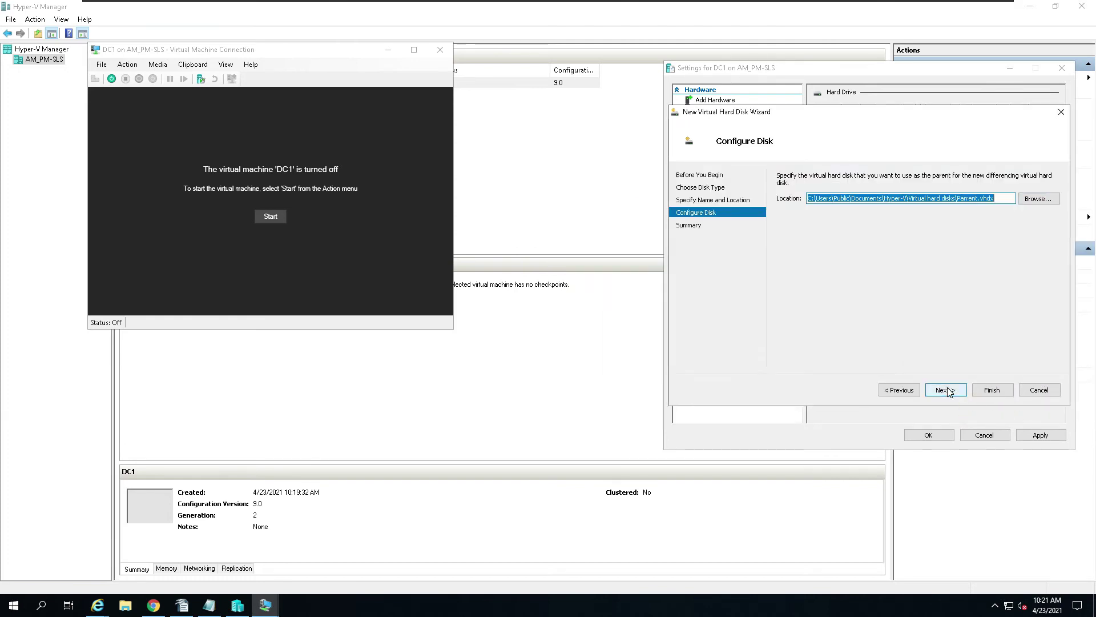
left_click(947, 390)
Step: Create the DC1.vhdx differencing disk, apply it as DC1's SCSI hard drive, and move Settings left
left_click(997, 390)
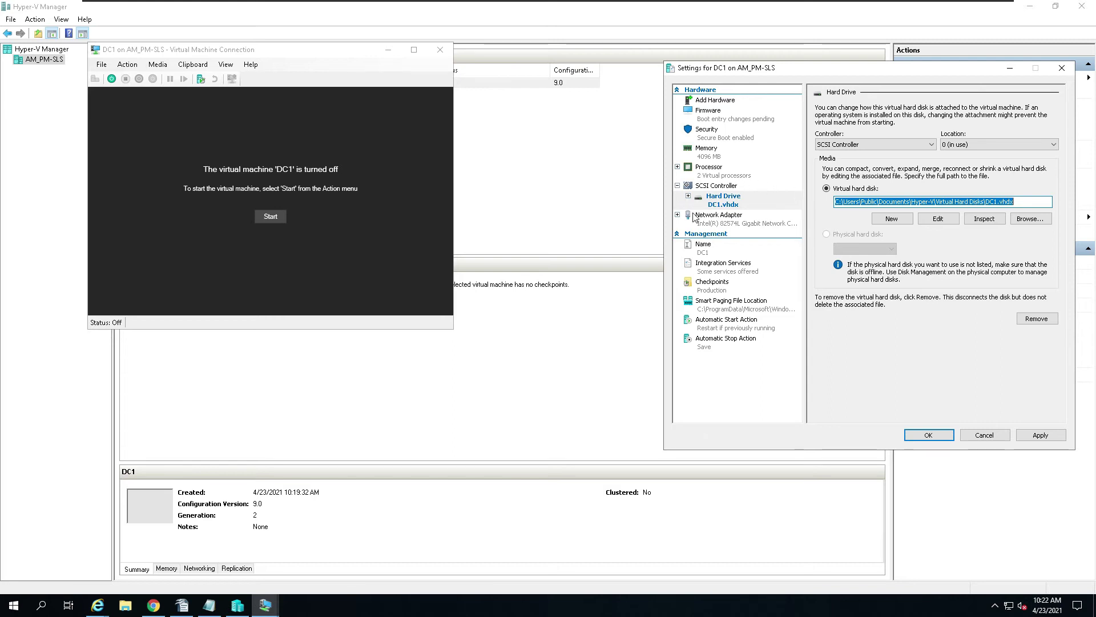
left_click(1049, 438)
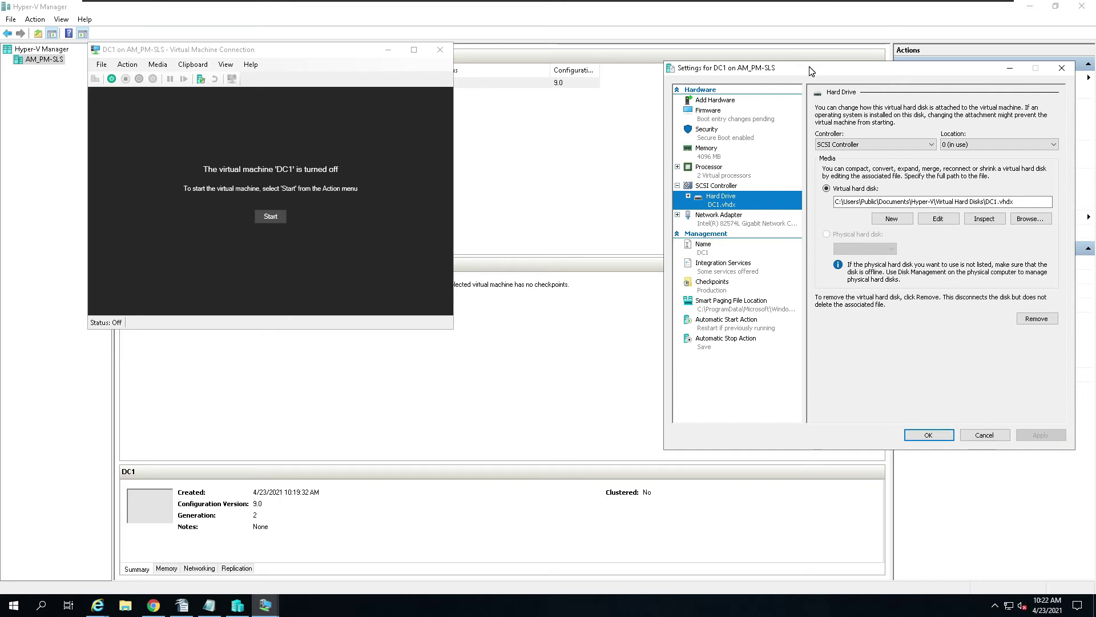
left_click_drag(811, 71, 604, 54)
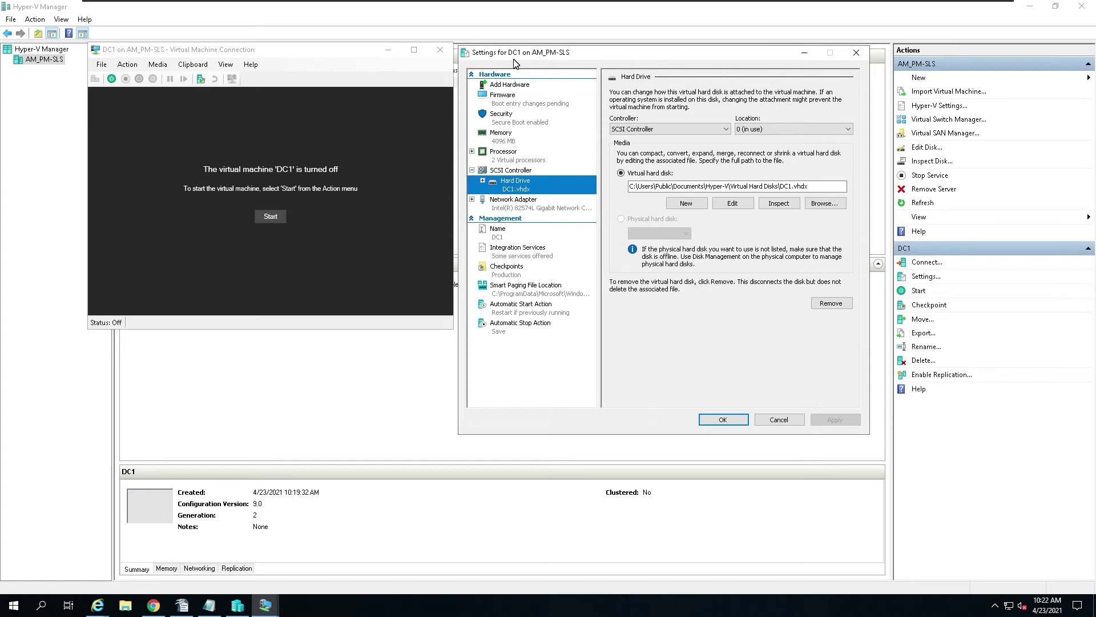
Step: Move the DC1.vhdx hard drive above the network adapter in Firmware boot order, then apply and close
left_click(503, 97)
left_click(647, 139)
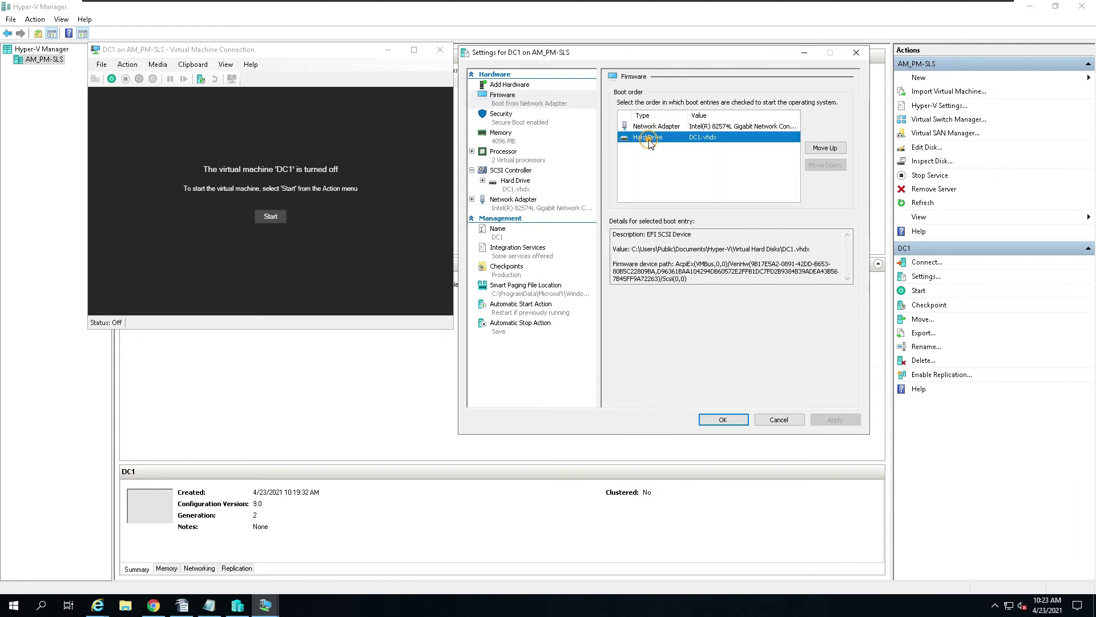
left_click(842, 148)
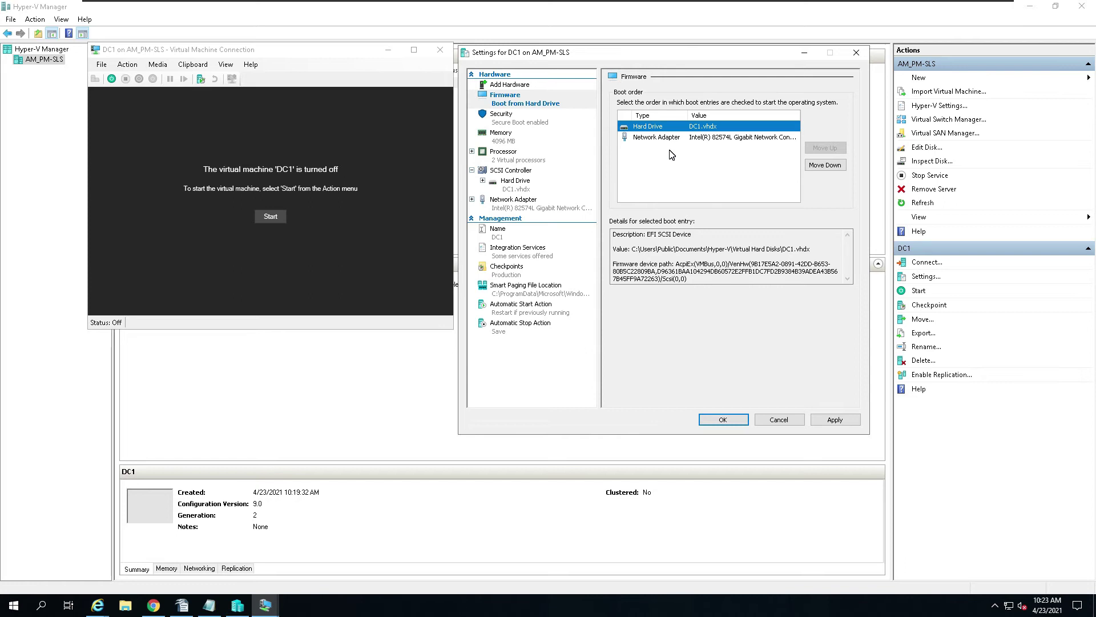
left_click(839, 419)
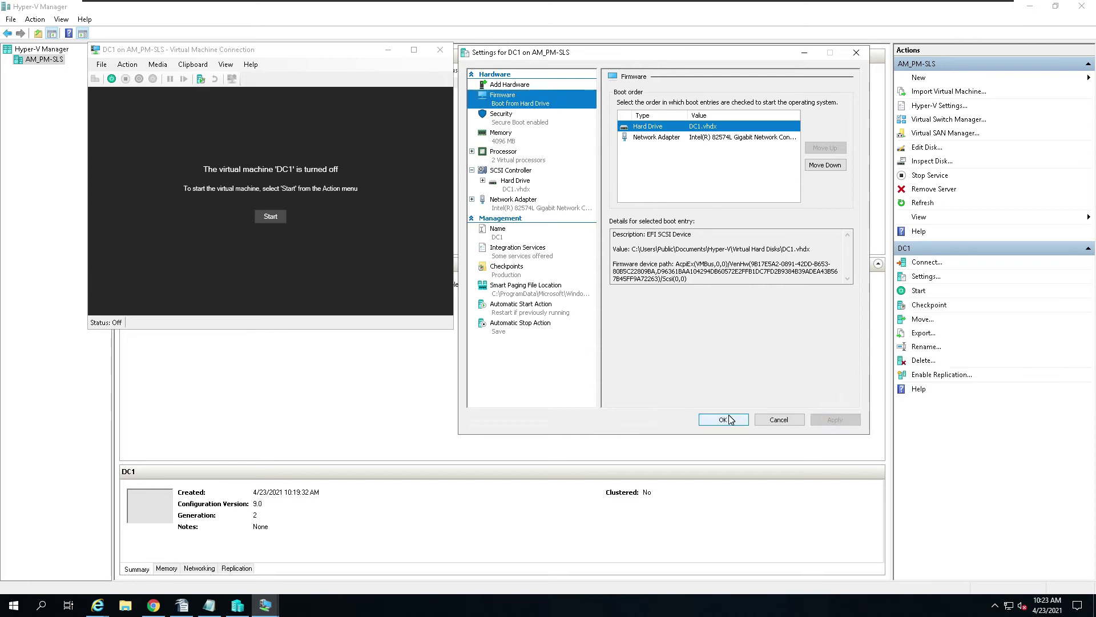
left_click(730, 419)
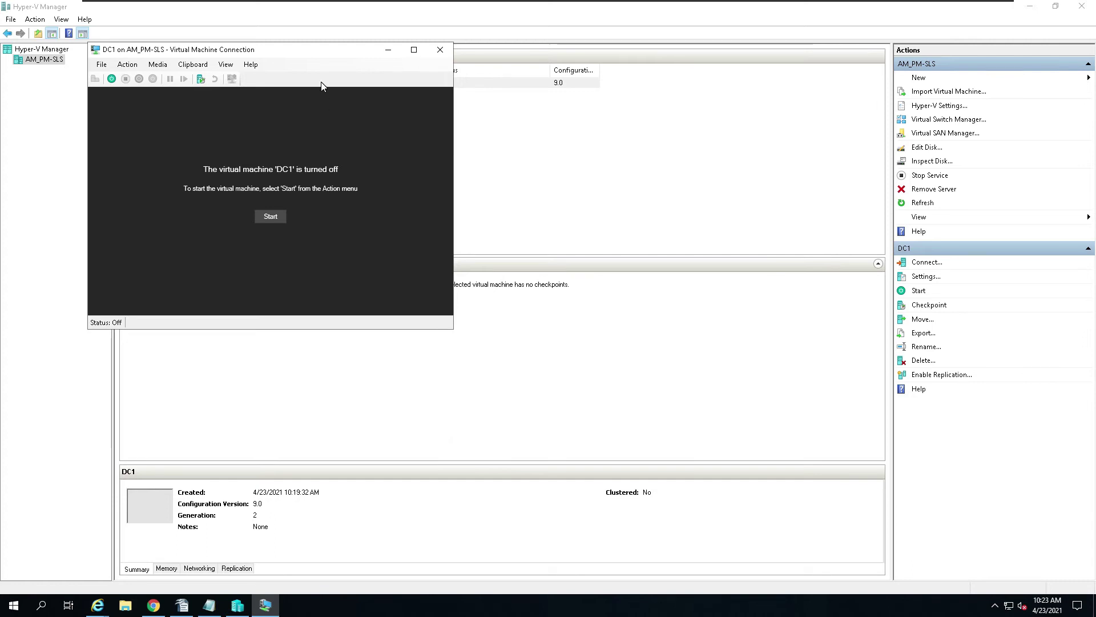
Step: Start DC1 from its connection window and let it boot to the 'Hi there' region and keyboard page
left_click_drag(335, 51, 687, 116)
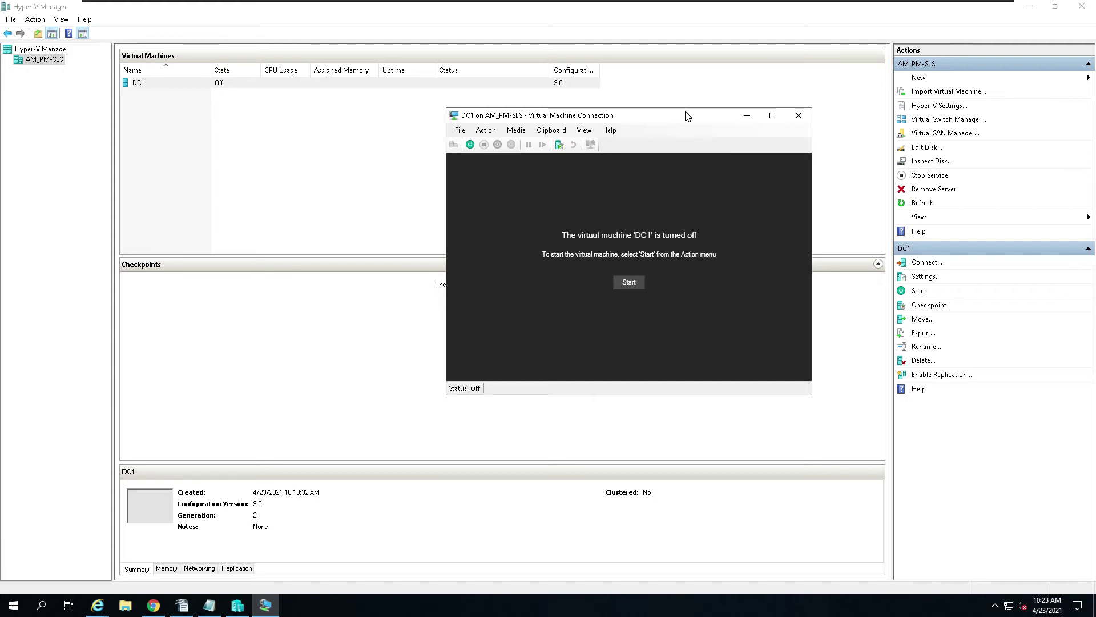
left_click(628, 282)
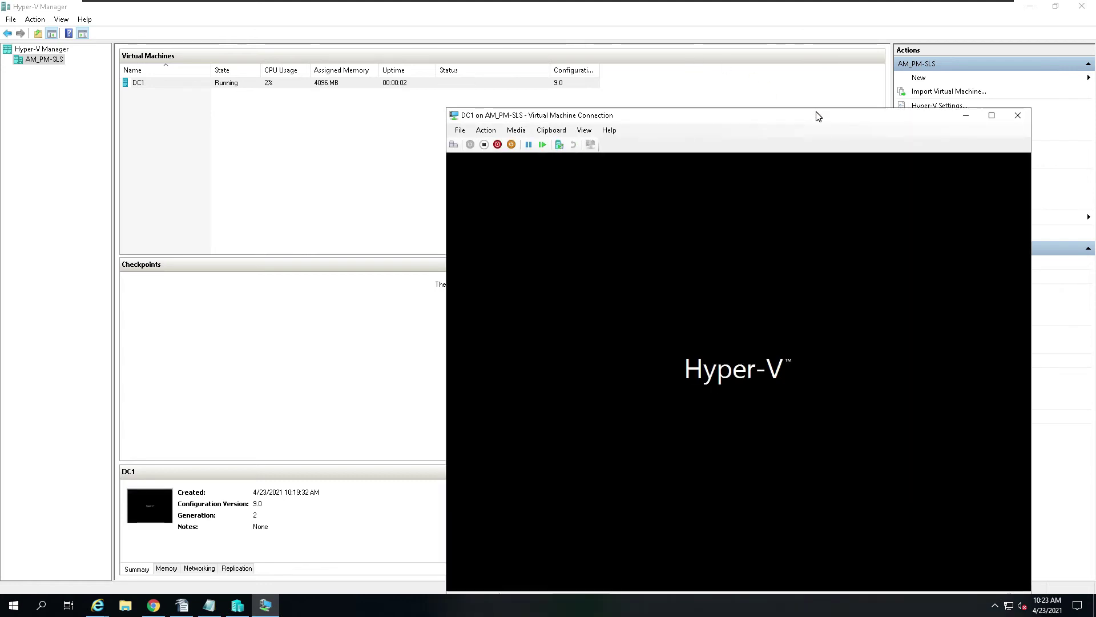
left_click_drag(813, 121, 724, 36)
left_click_drag(687, 38, 687, 38)
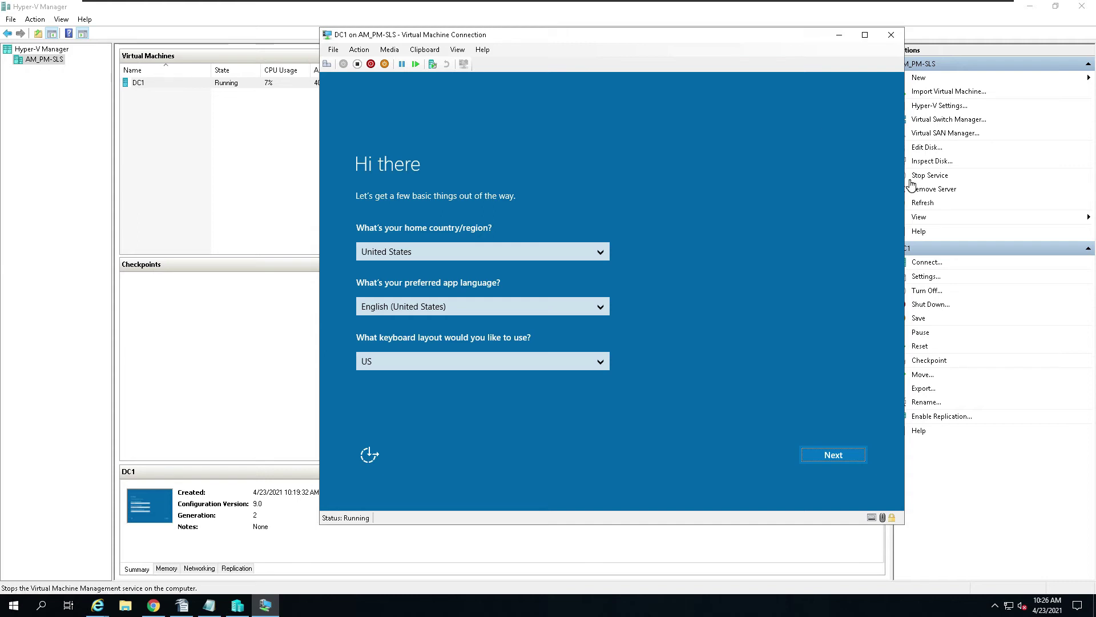
Step: Accept the license terms and set the Administrator password, entered twice, to finish setup
left_click(829, 456)
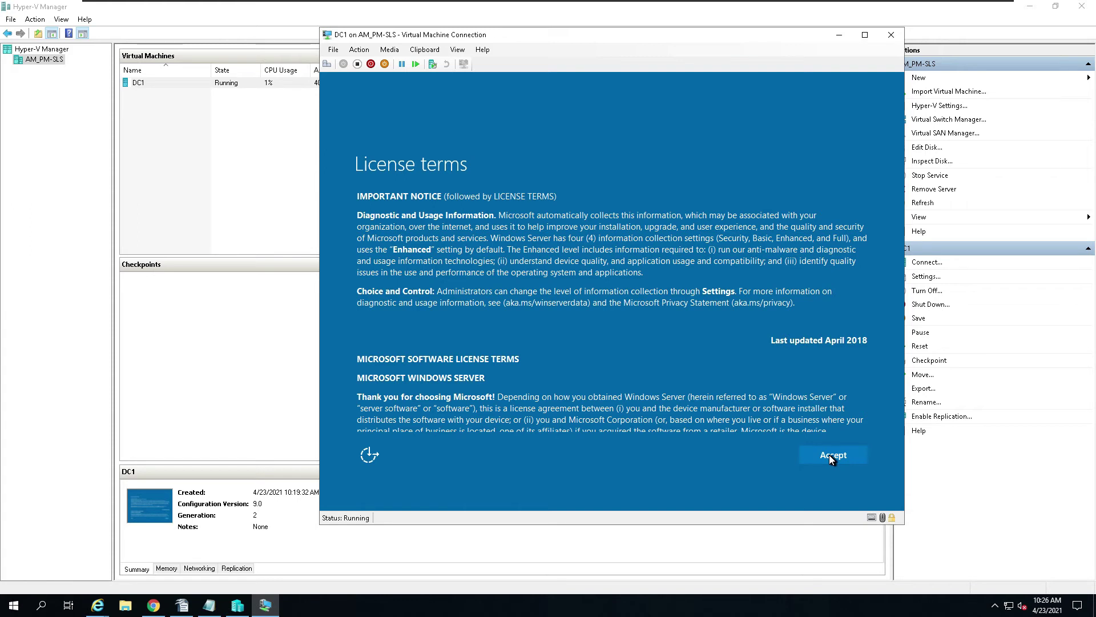
left_click(829, 455)
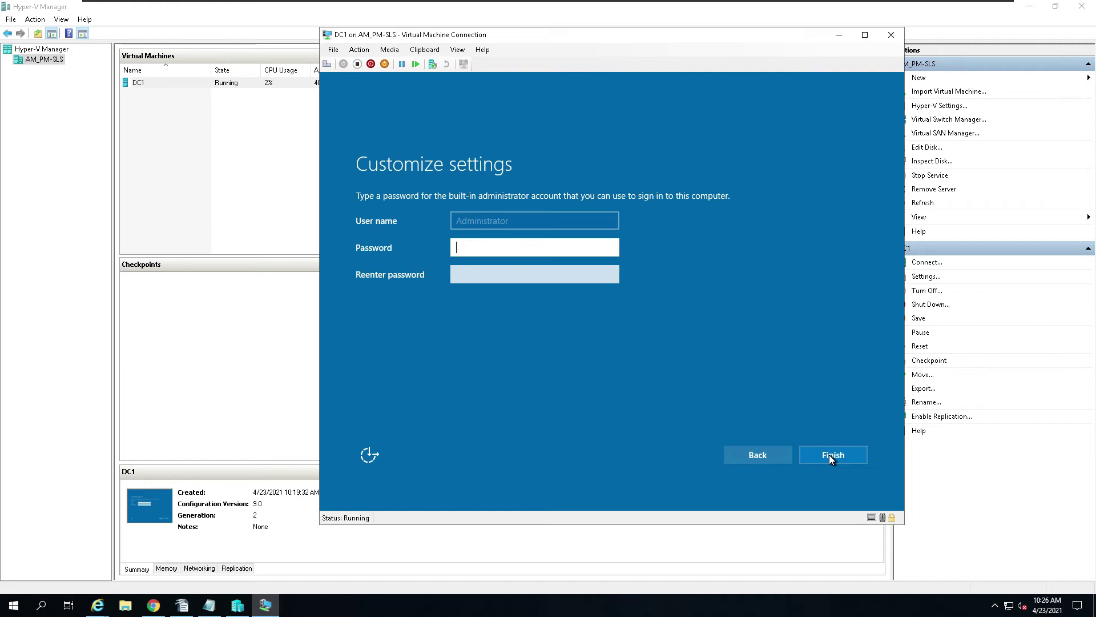
type("•••••••••••")
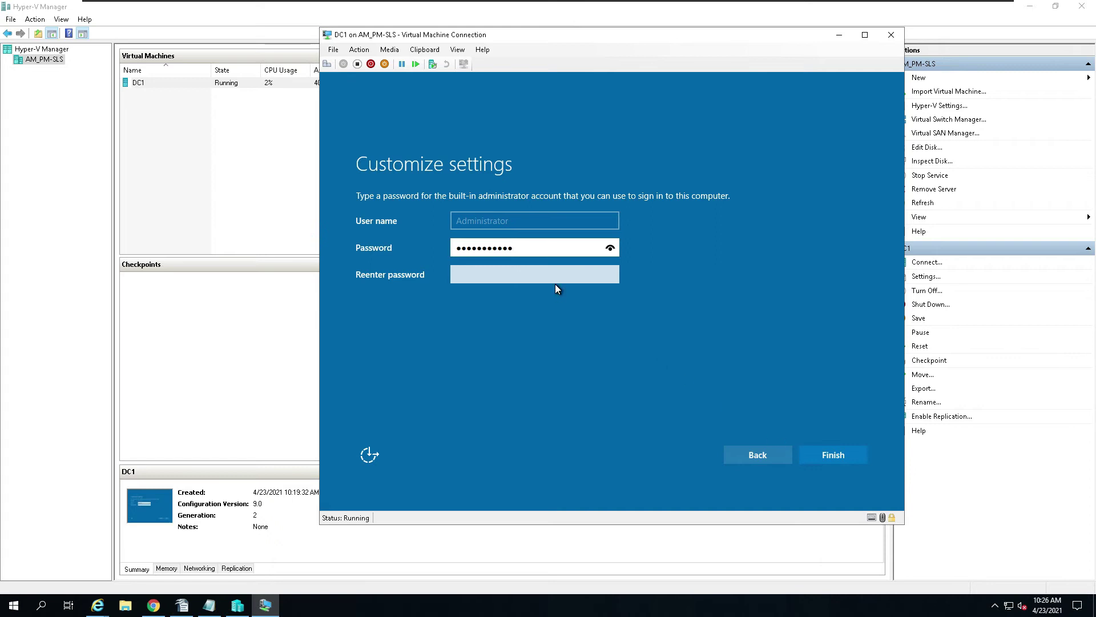
left_click(611, 247)
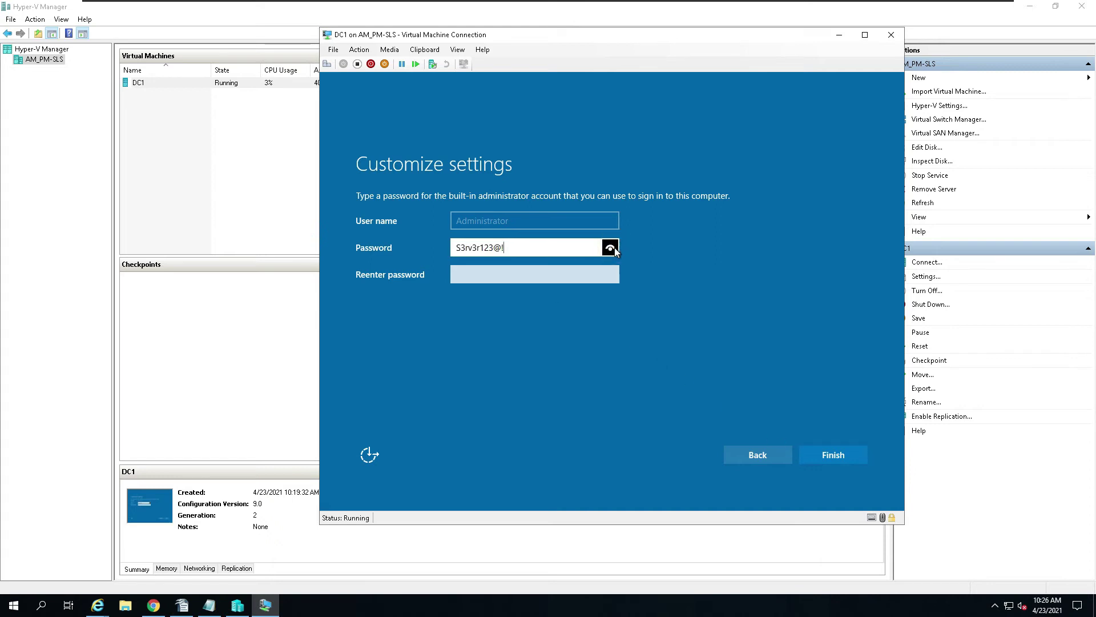
key("Tab")
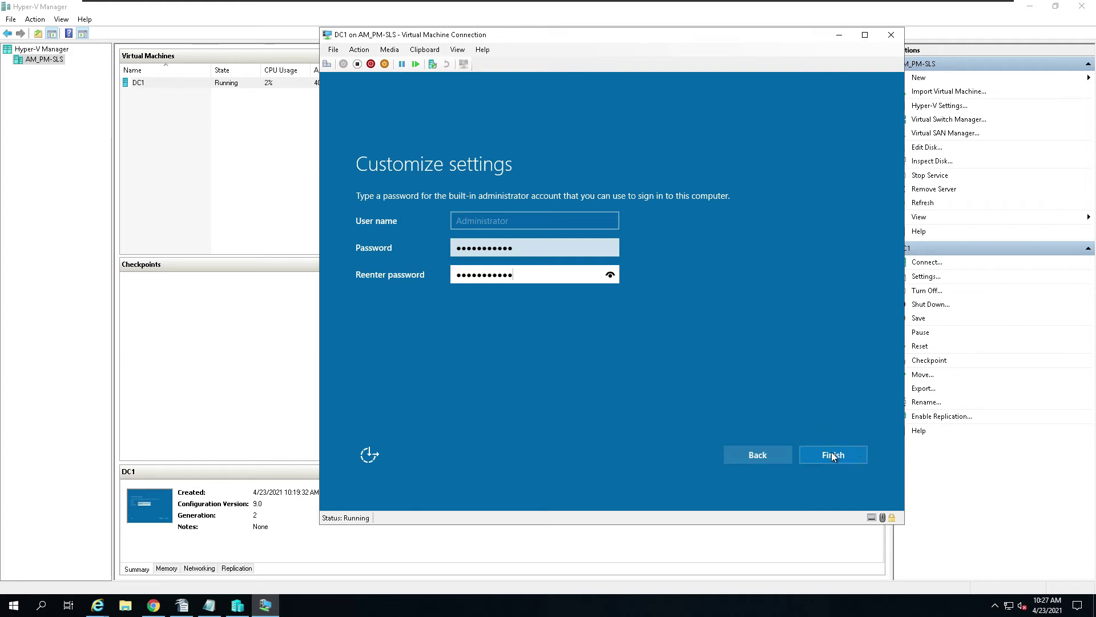
left_click(852, 456)
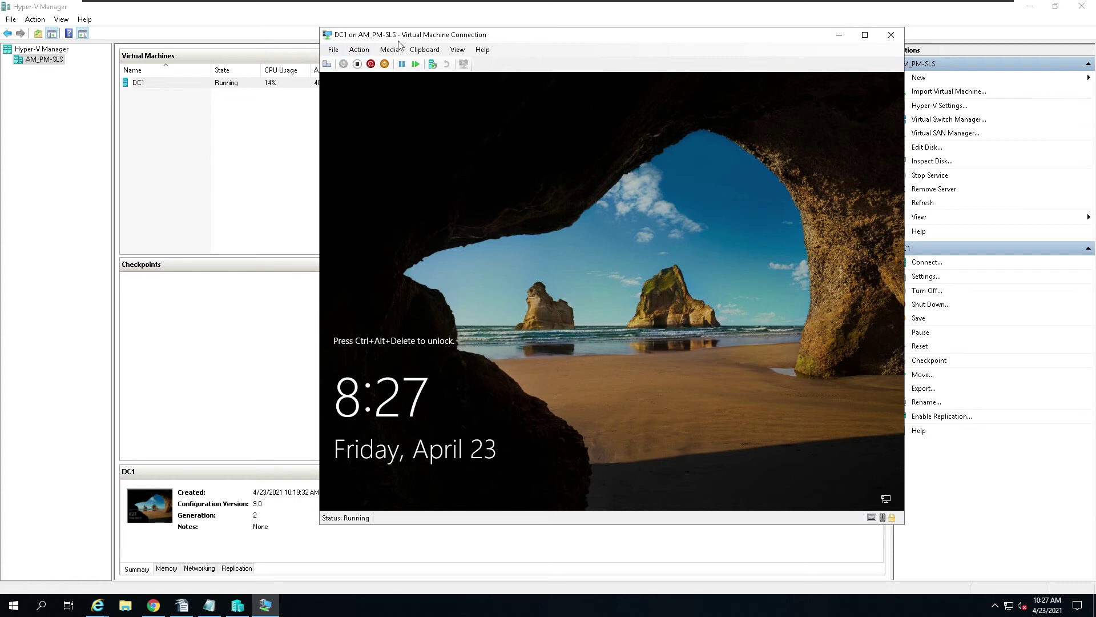
Step: Switch DC1 to Full Screen Mode and sign in as Administrator with Ctrl+Alt+End and the password
left_click(457, 49)
left_click(490, 65)
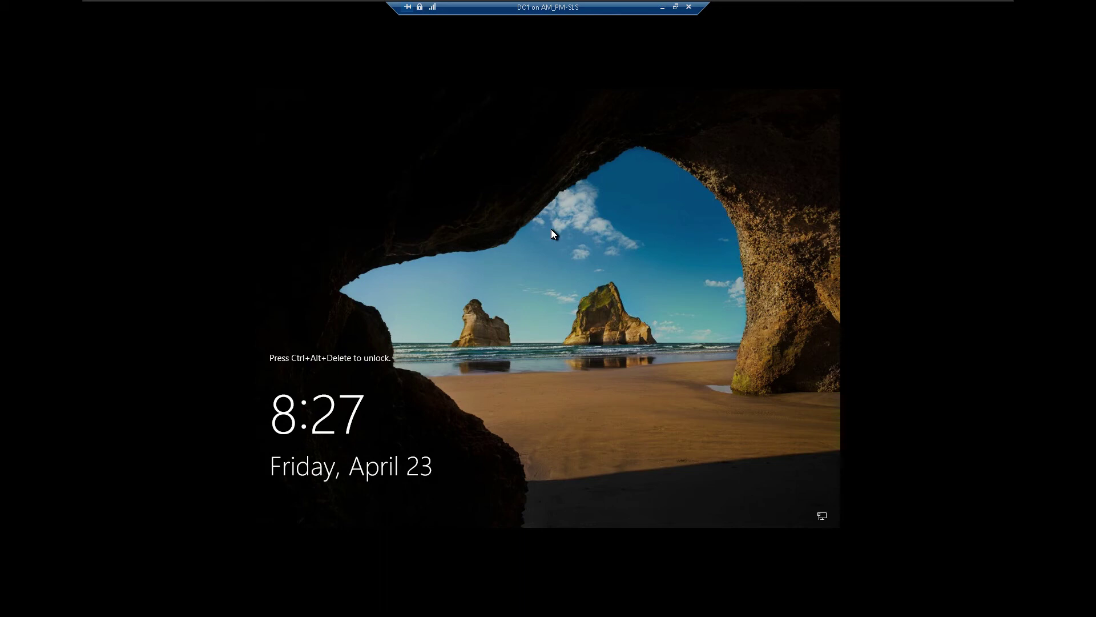
key("ctrl+alt+End")
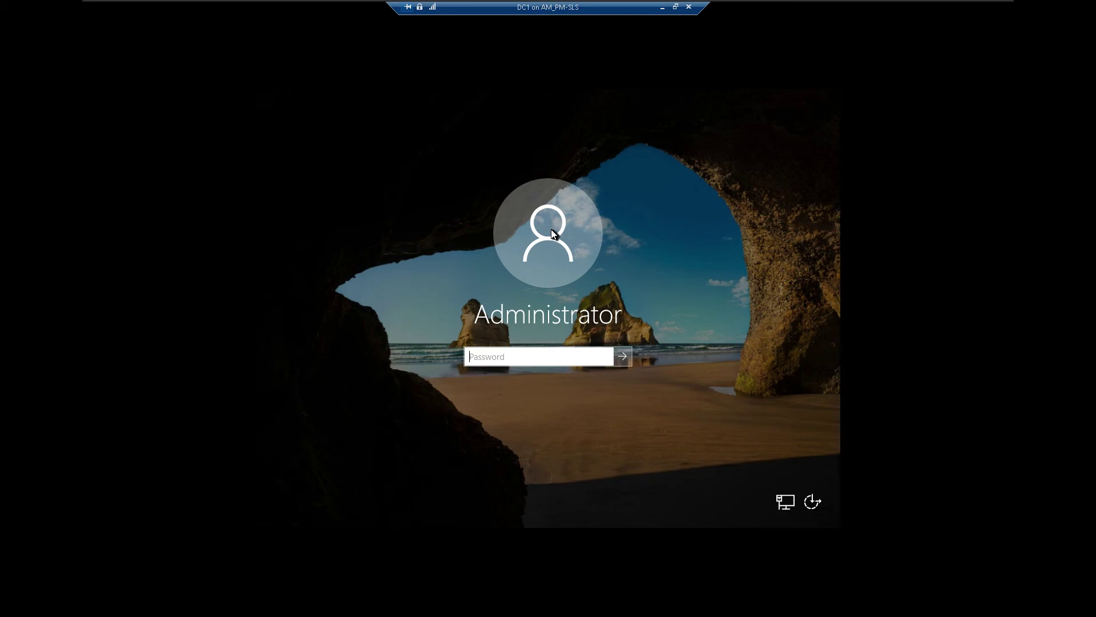
key("Return")
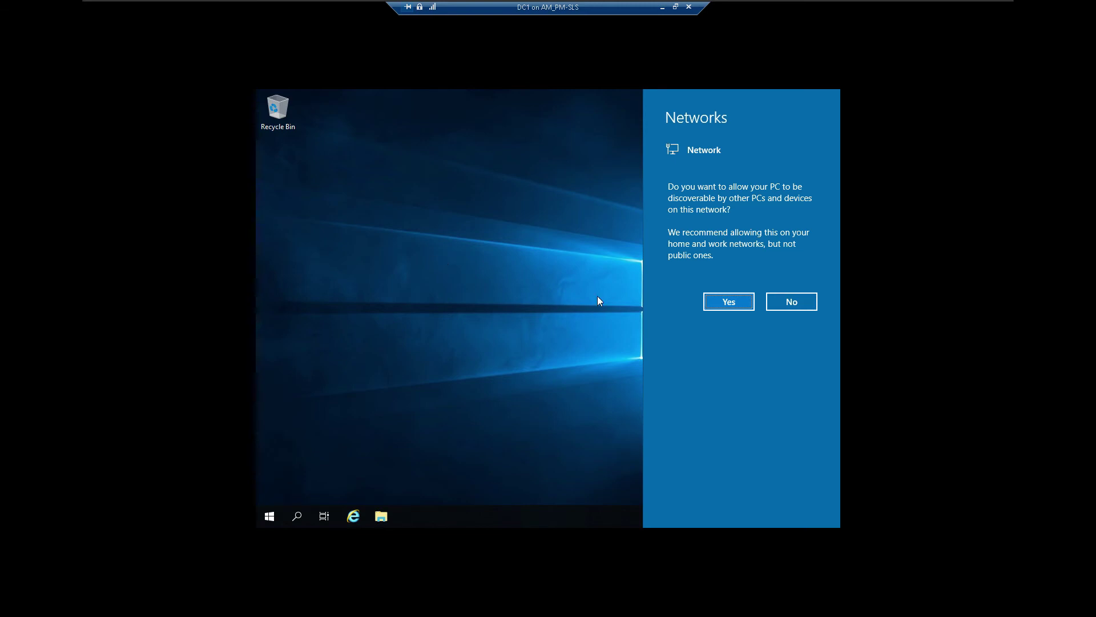
Step: Answer Yes to DC1's network discovery prompt and minimize the full-screen session
left_click(729, 296)
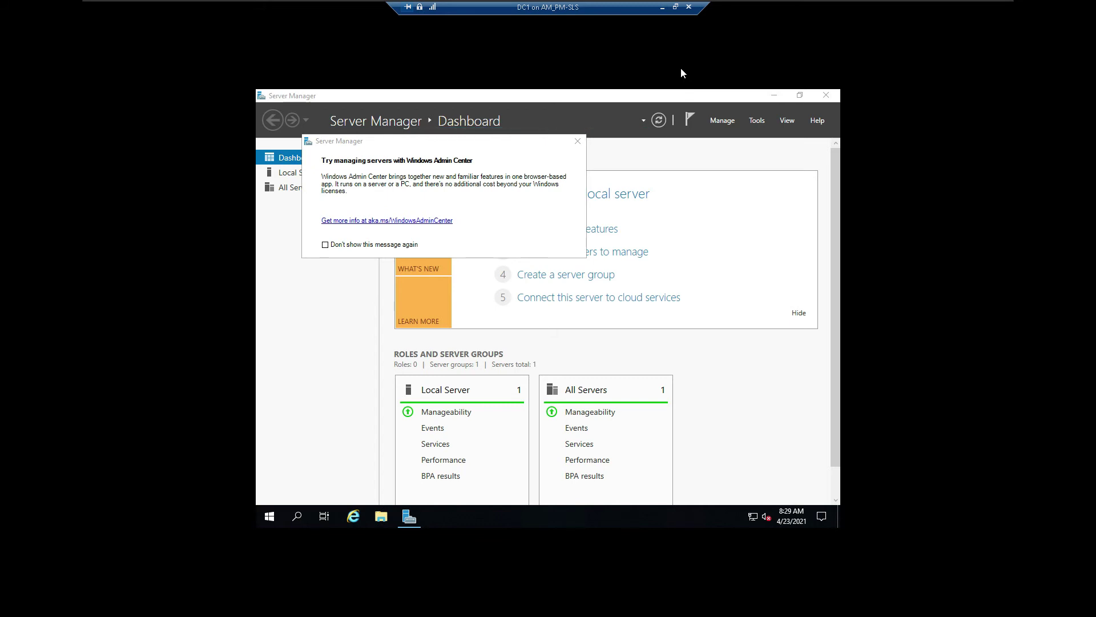
left_click(663, 8)
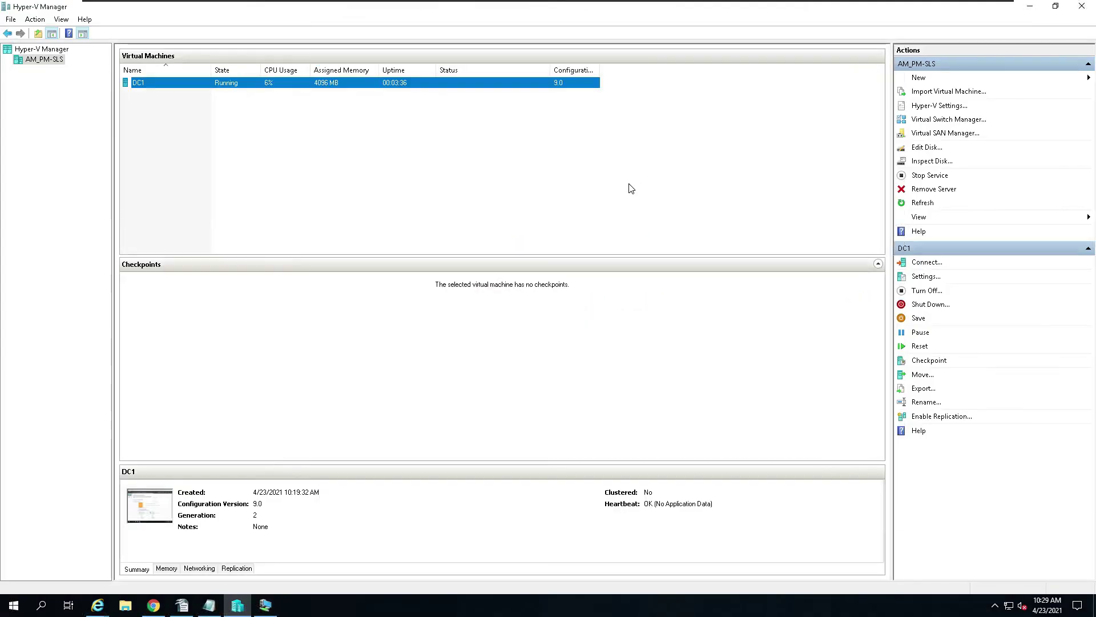
Step: View the 'Check list to IT by' assignment in Canvas, then restore DC1's session window
left_click(1032, 11)
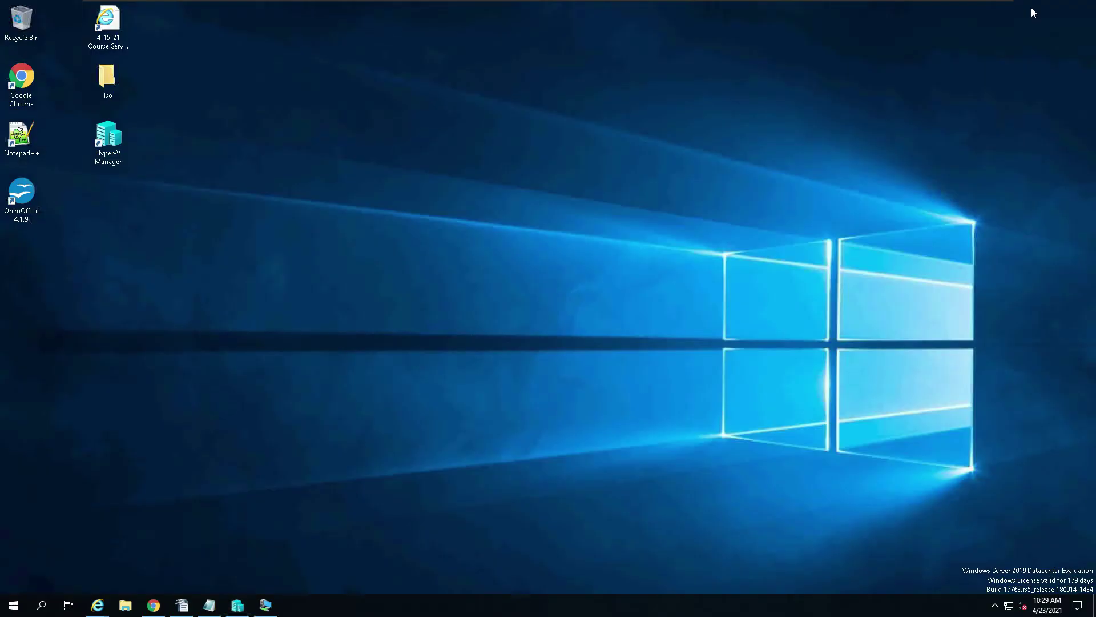
left_click(153, 605)
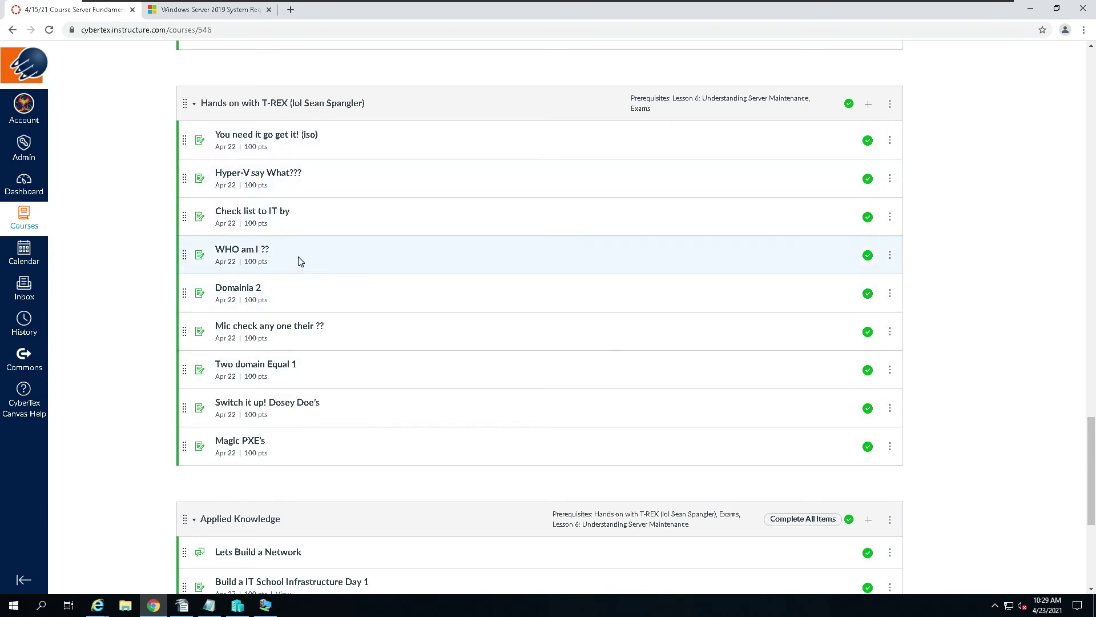
left_click(266, 213)
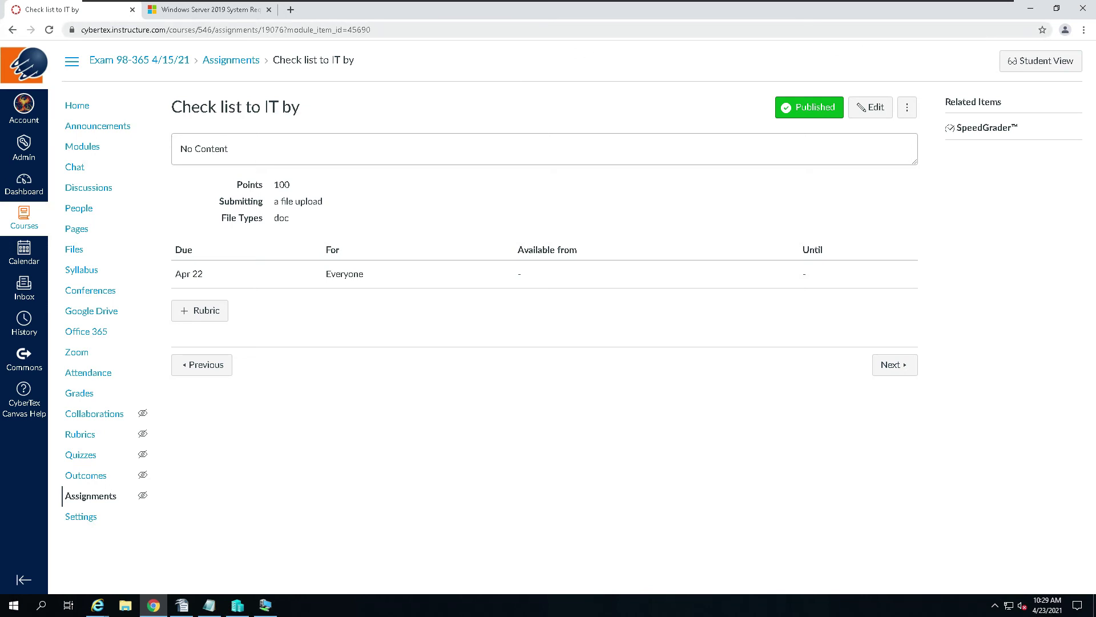
left_click(1034, 12)
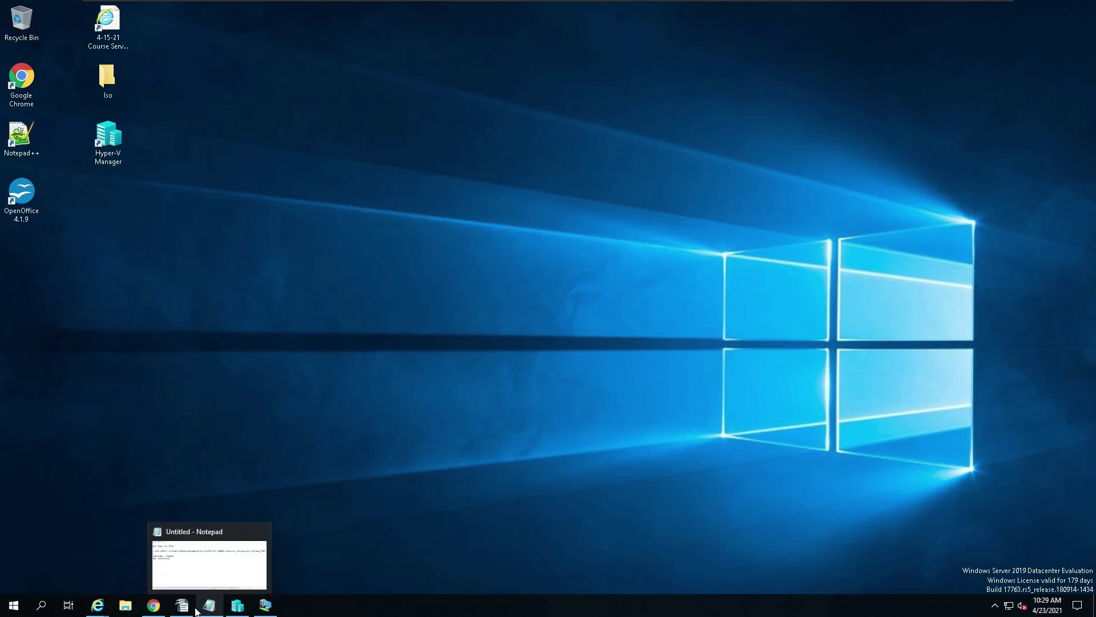
left_click(265, 607)
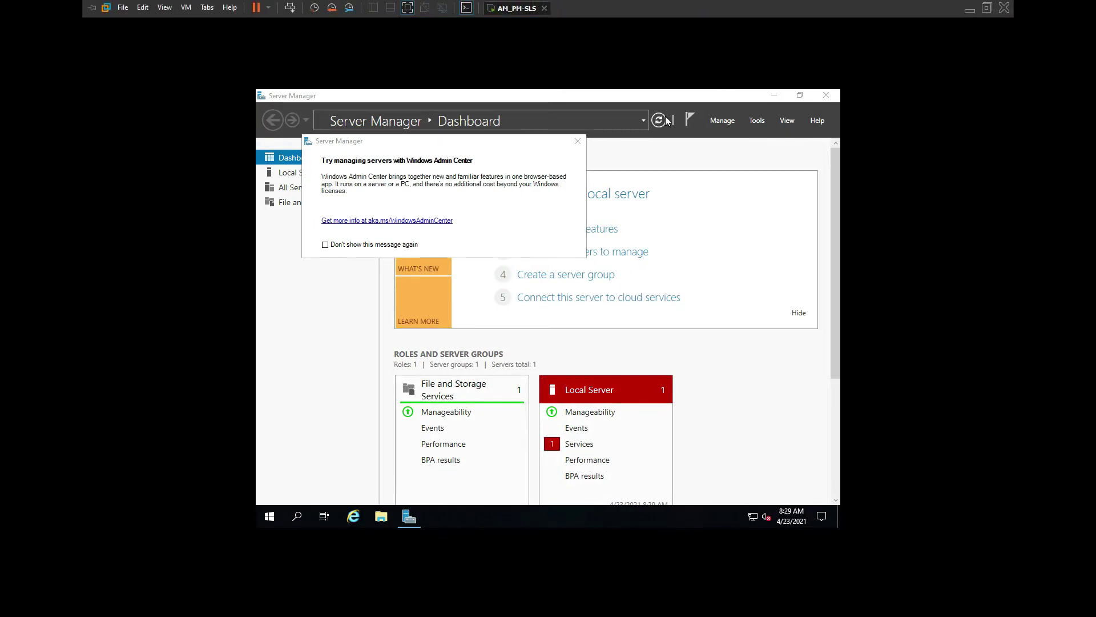
Step: Close the Windows Admin Center popup, minimize Server Manager, and draw a red arrow to the network tray icon
left_click(578, 141)
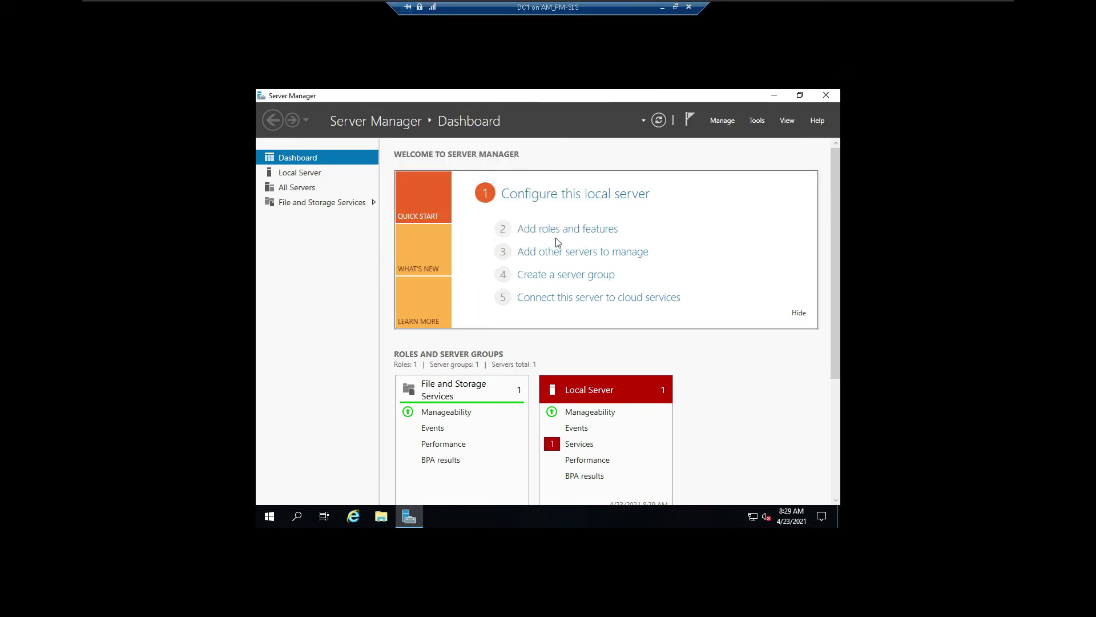
left_click(774, 95)
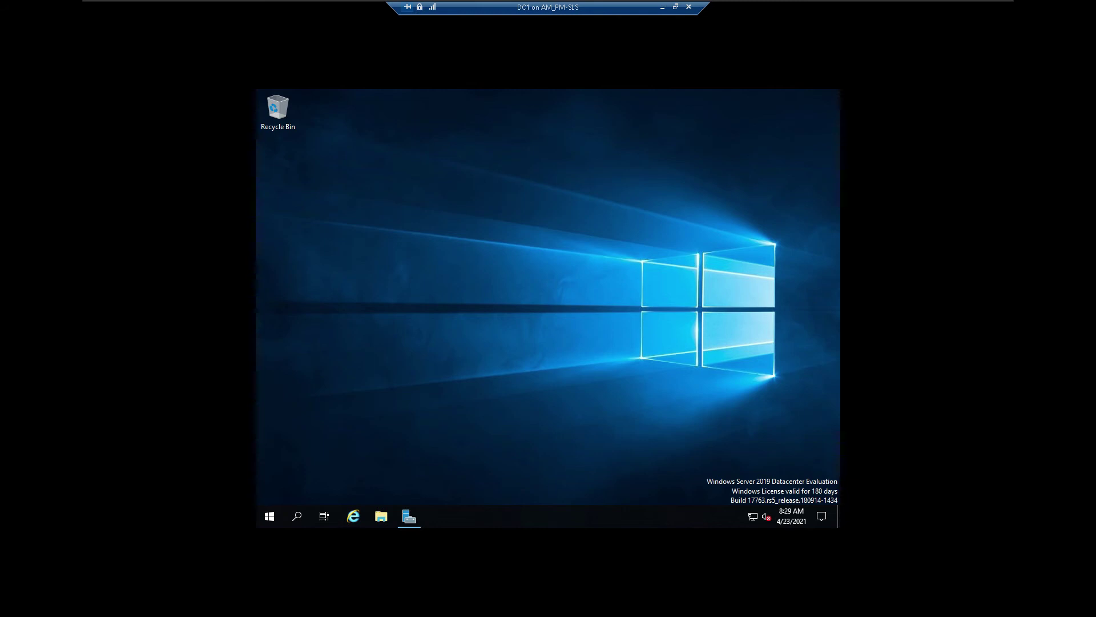
key("ctrl+alt")
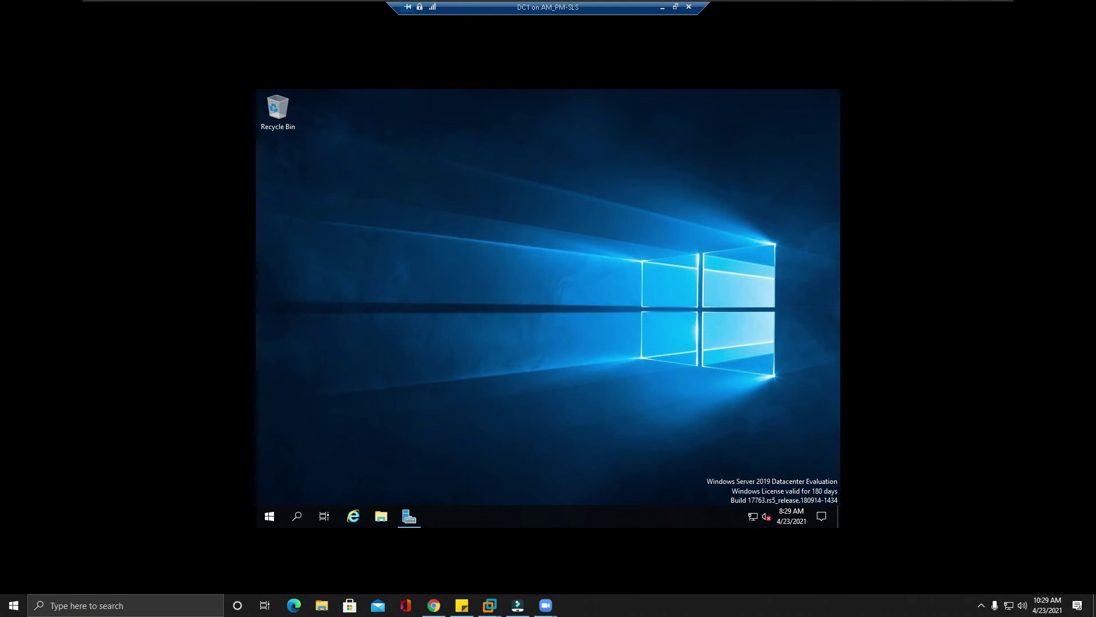
mouse_move(495, 477)
left_mouse_down()
mouse_move(734, 558)
mouse_move(734, 512)
mouse_move(750, 517)
left_mouse_up()
Step: Add text labels 1 and 2 beside the arrows near DC1's tray
left_click(465, 469)
type("1")
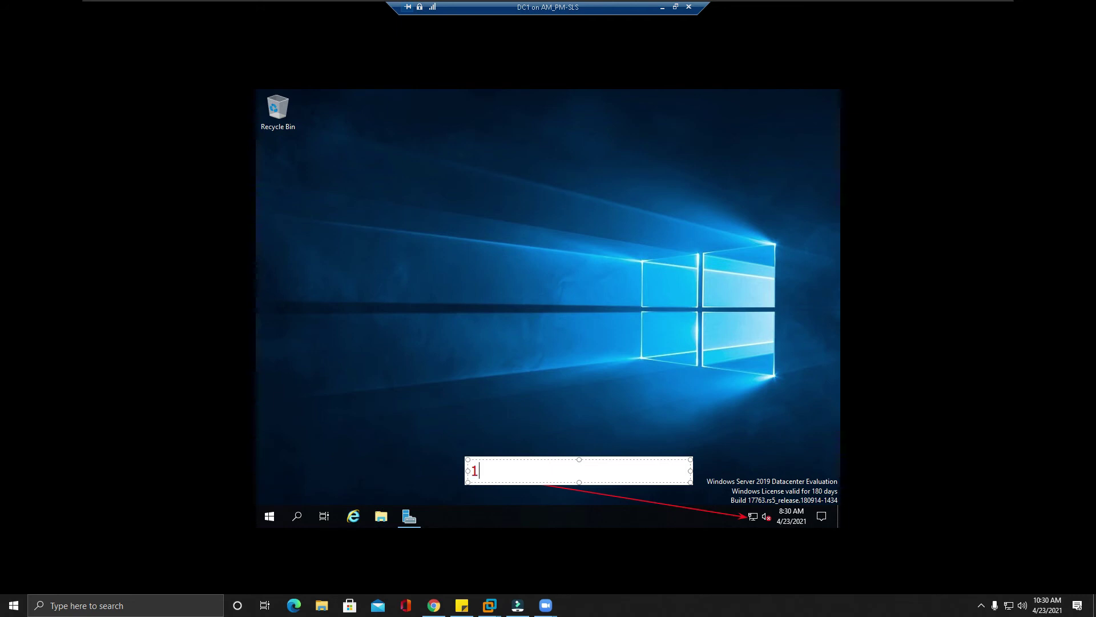
key("Return")
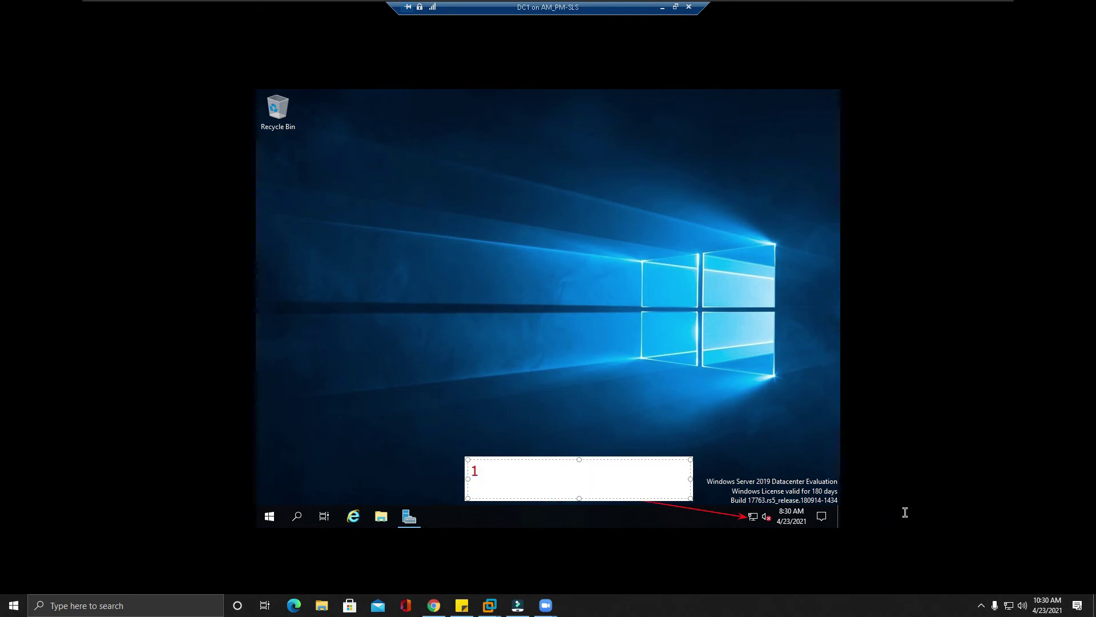
key("BackSpace")
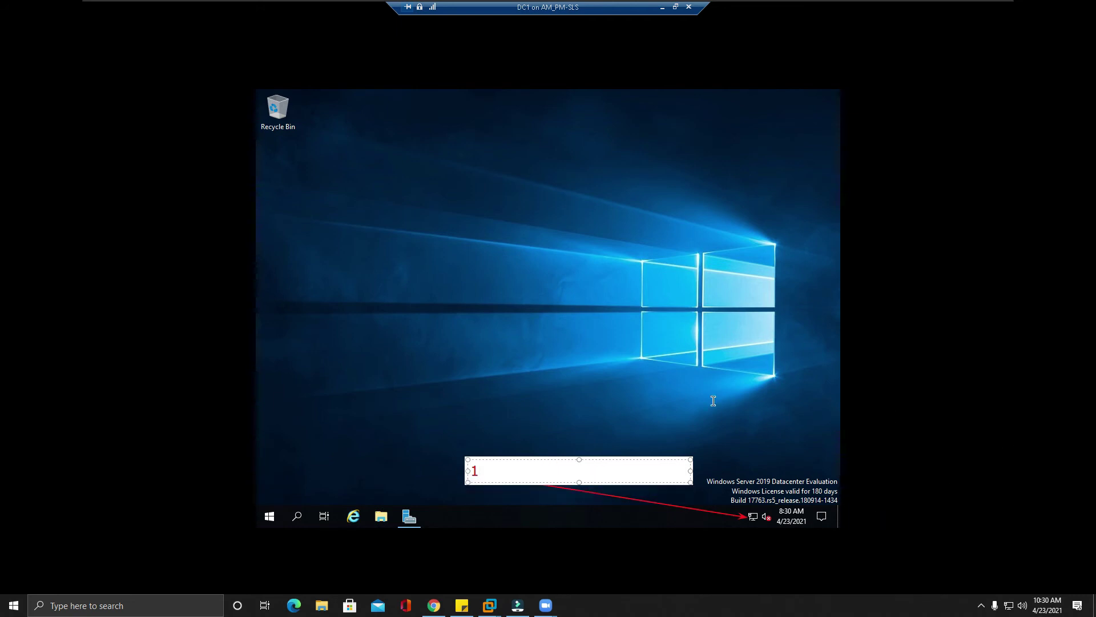
left_click(529, 385)
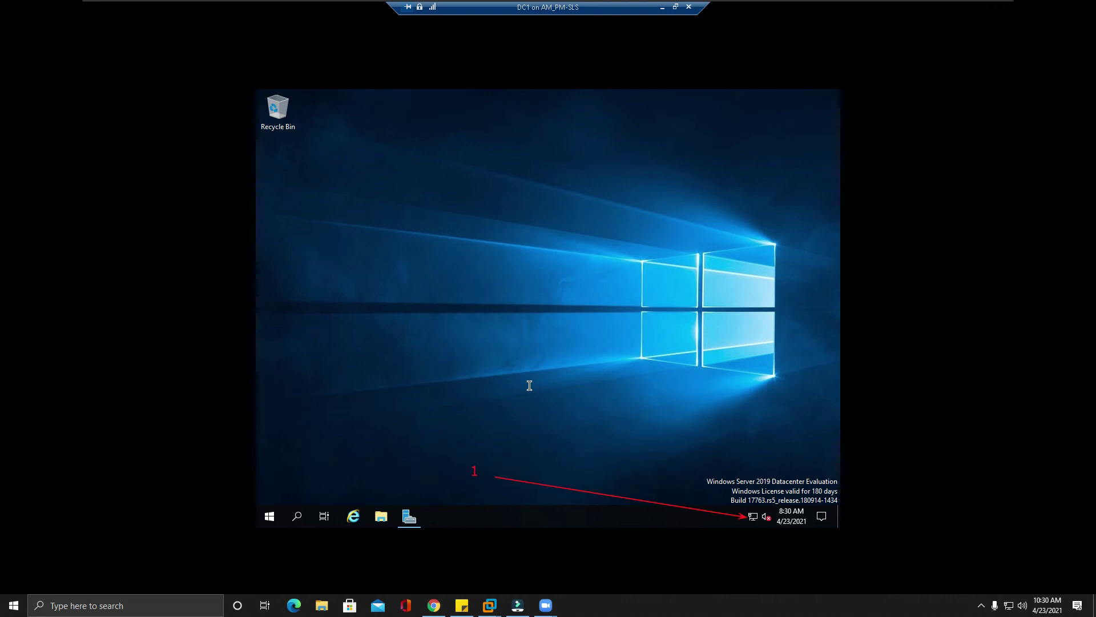
left_click(504, 420)
type("2")
left_click(671, 282)
Step: Draw two more arrows to DC1's clock and add label 3 by the middle arrow
mouse_move(515, 423)
left_mouse_down()
mouse_move(765, 510)
mouse_move(817, 489)
mouse_move(746, 507)
mouse_move(738, 522)
mouse_move(801, 439)
mouse_move(812, 474)
mouse_move(765, 483)
mouse_move(747, 461)
mouse_move(713, 499)
mouse_move(814, 490)
left_mouse_up()
mouse_move(495, 446)
left_mouse_down()
mouse_move(705, 464)
mouse_move(778, 508)
left_mouse_up()
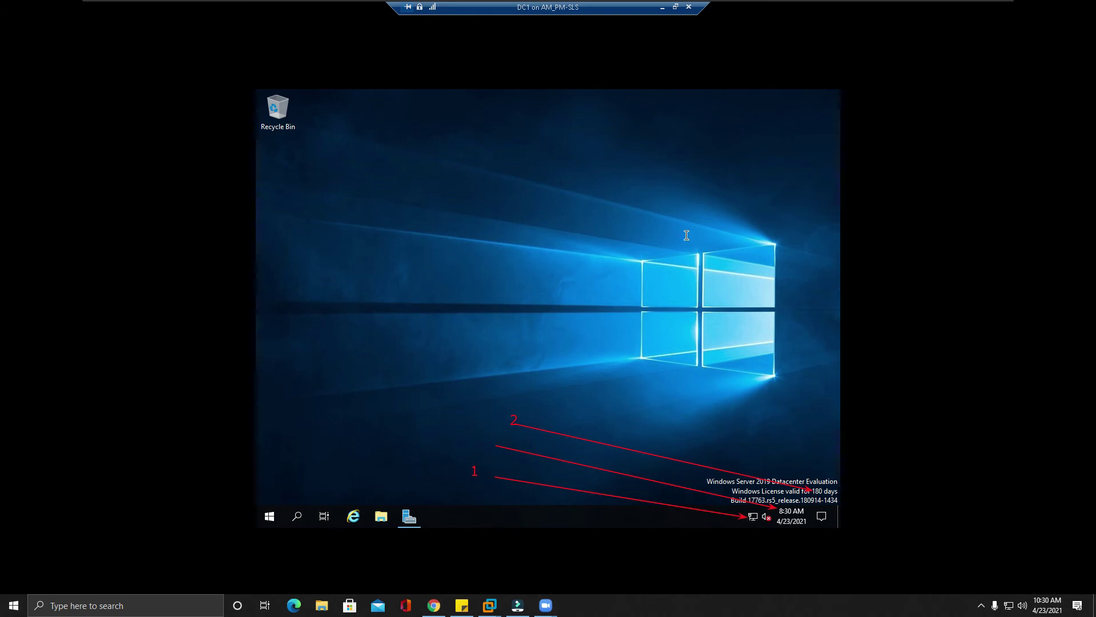
left_click(471, 437)
type("3")
left_click(503, 266)
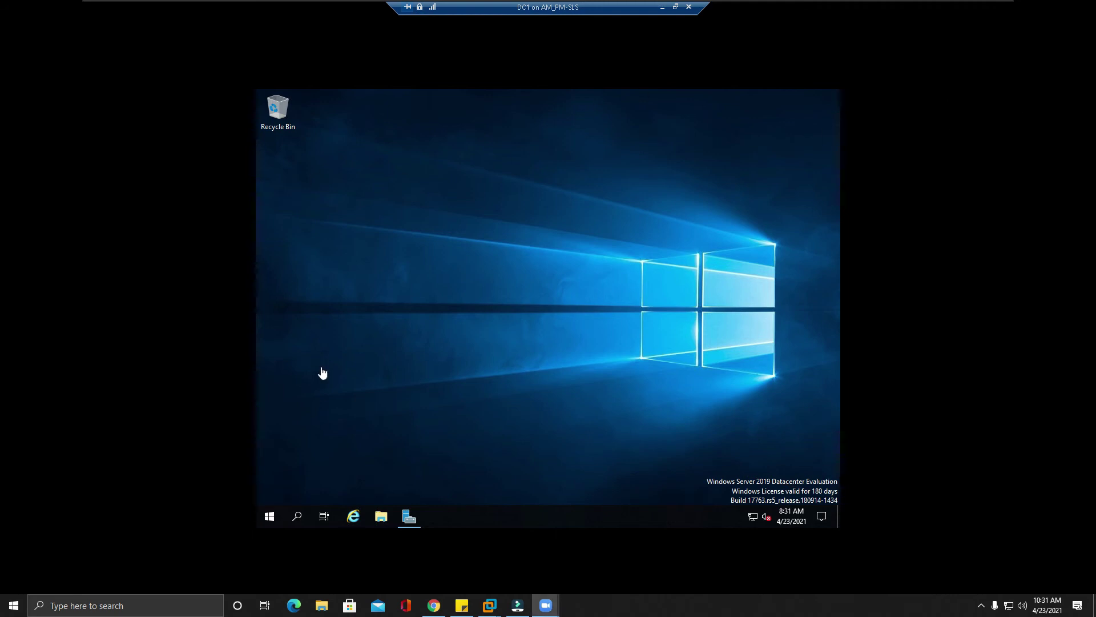
Step: Open Server Manager's Local Server properties and mark its Pacific time zone and Product ID with arrows
left_click(417, 517)
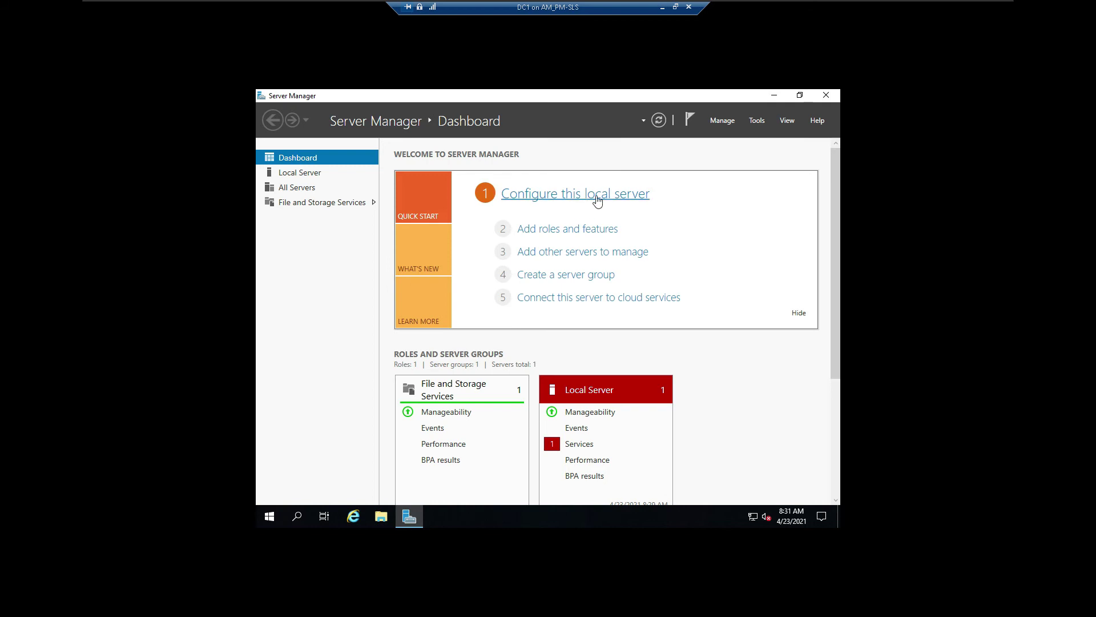
left_click(297, 173)
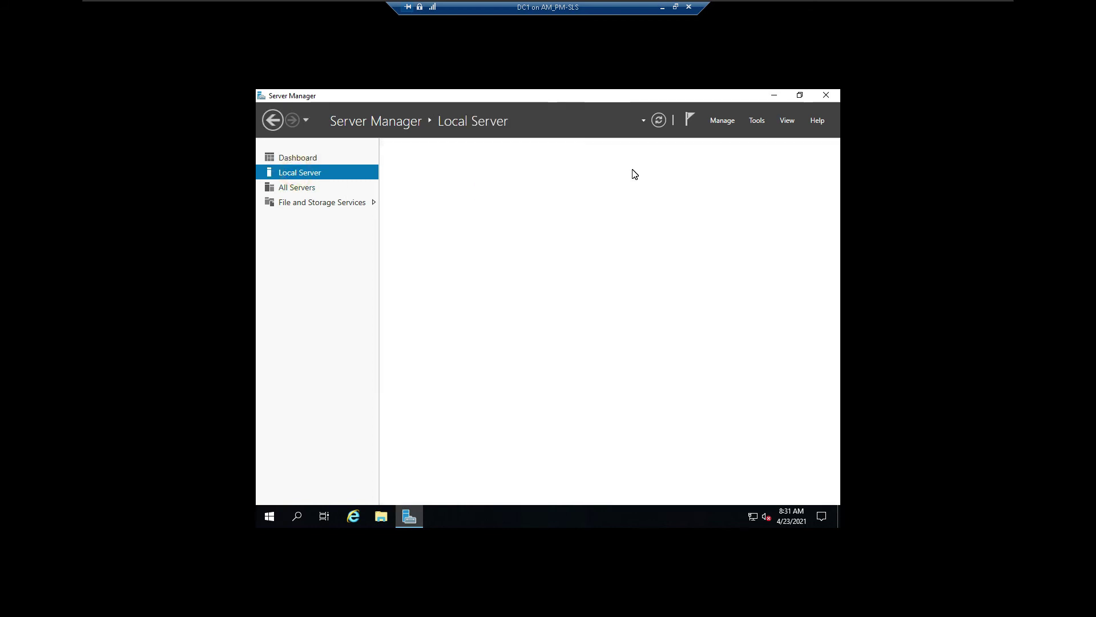
left_click(300, 157)
left_click(589, 194)
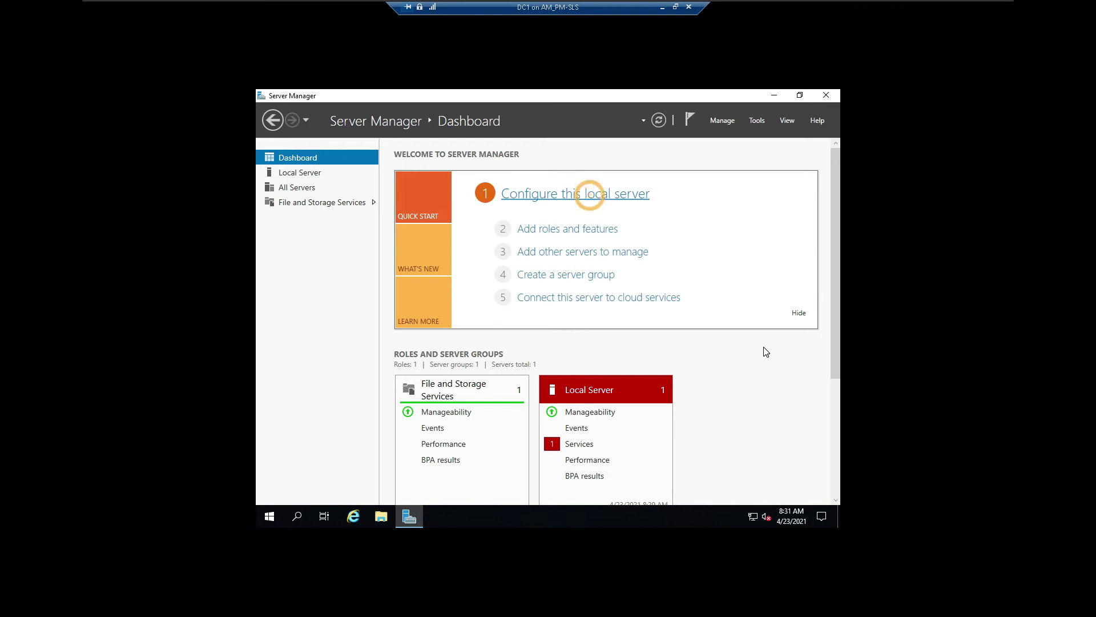
left_click_drag(671, 361, 813, 367)
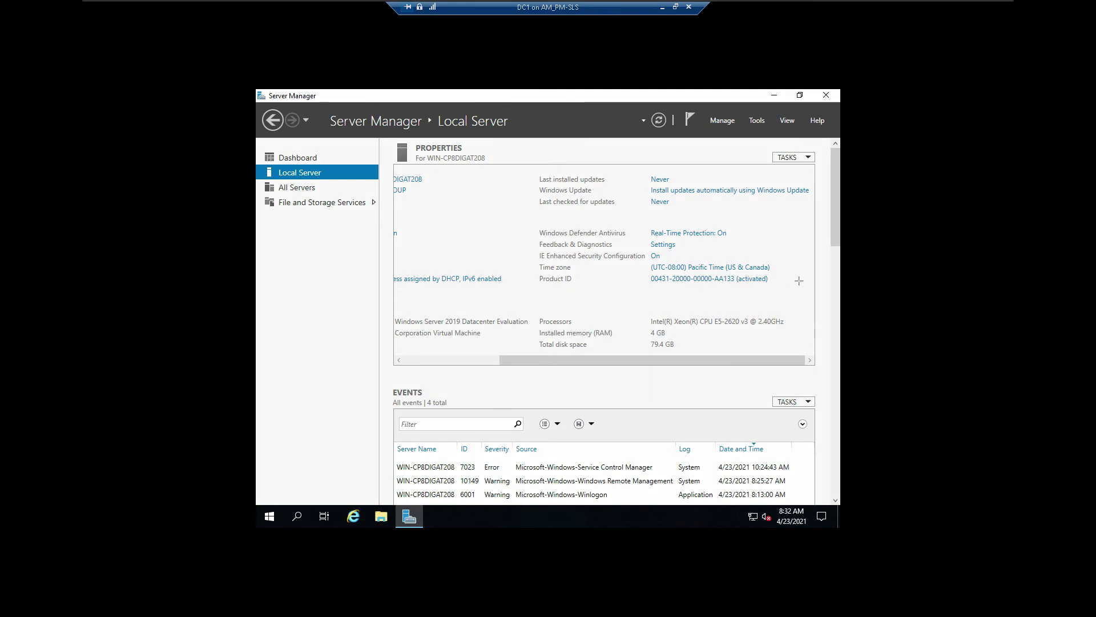
mouse_move(827, 280)
left_mouse_down()
mouse_move(775, 279)
mouse_move(793, 265)
mouse_move(780, 266)
left_mouse_up()
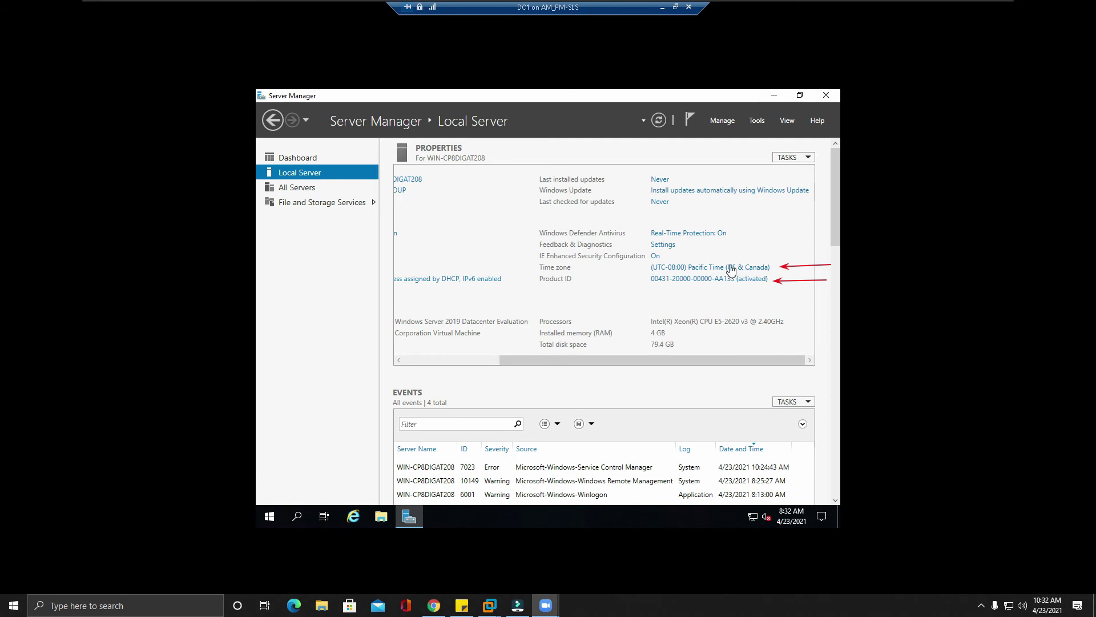
Step: Change DC1's time zone to (UTC-06:00) Central Time (US & Canada) and apply it
left_click(706, 275)
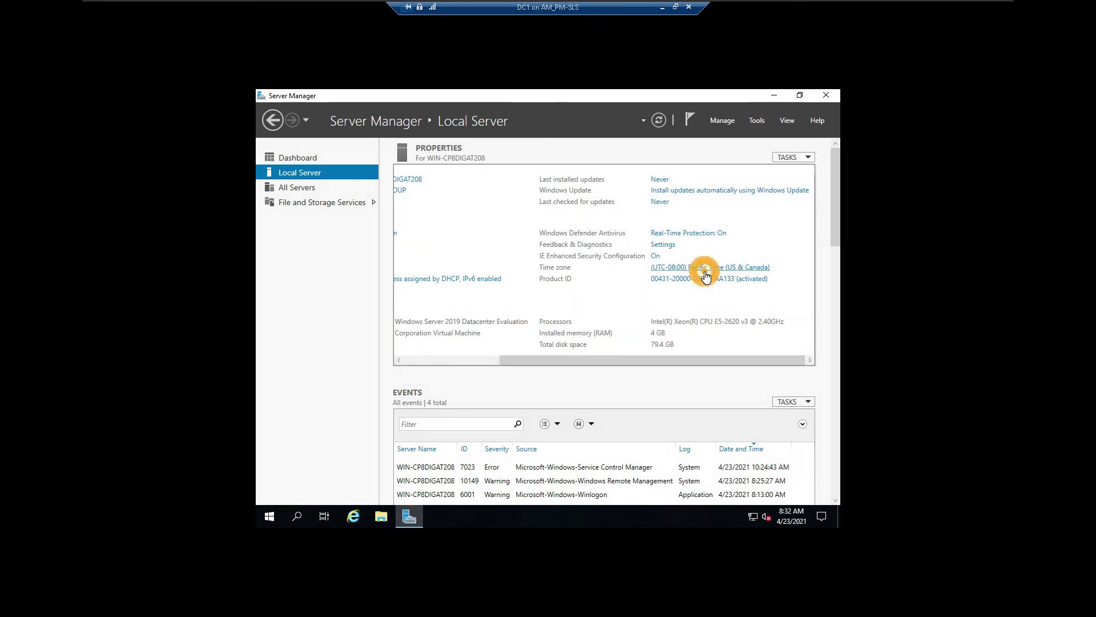
left_click(711, 268)
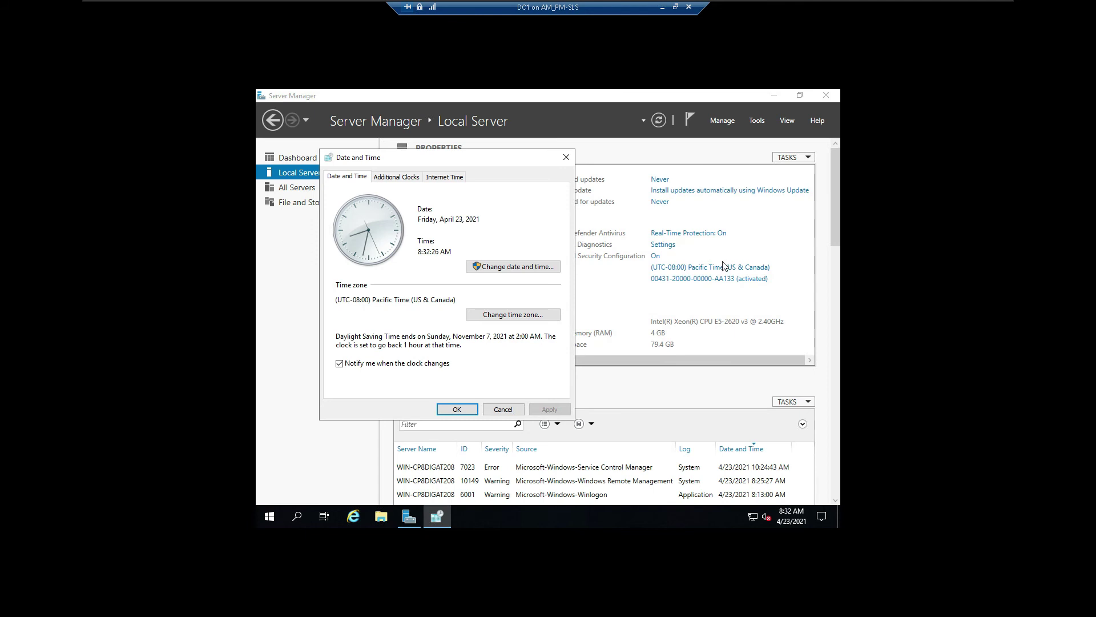
left_click(524, 266)
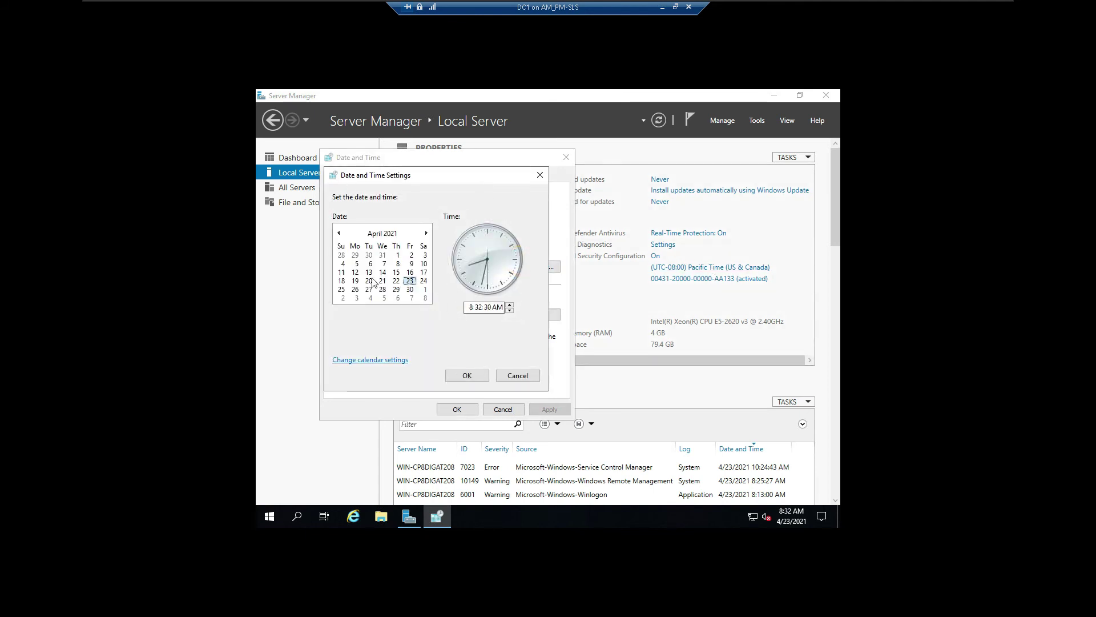
left_click(540, 178)
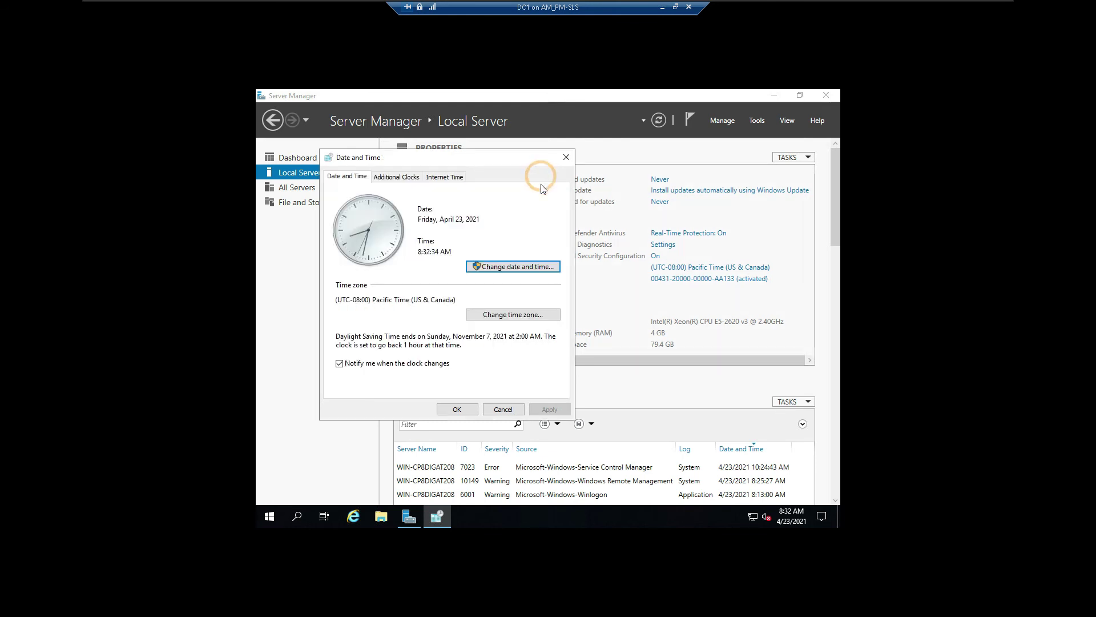
left_click(536, 317)
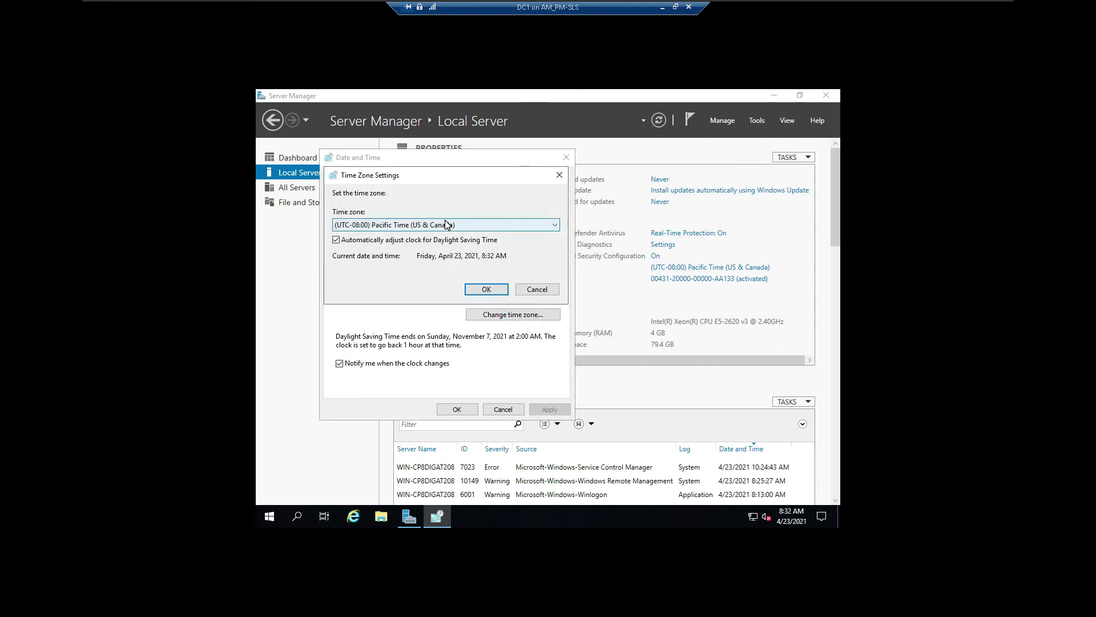
left_click(443, 225)
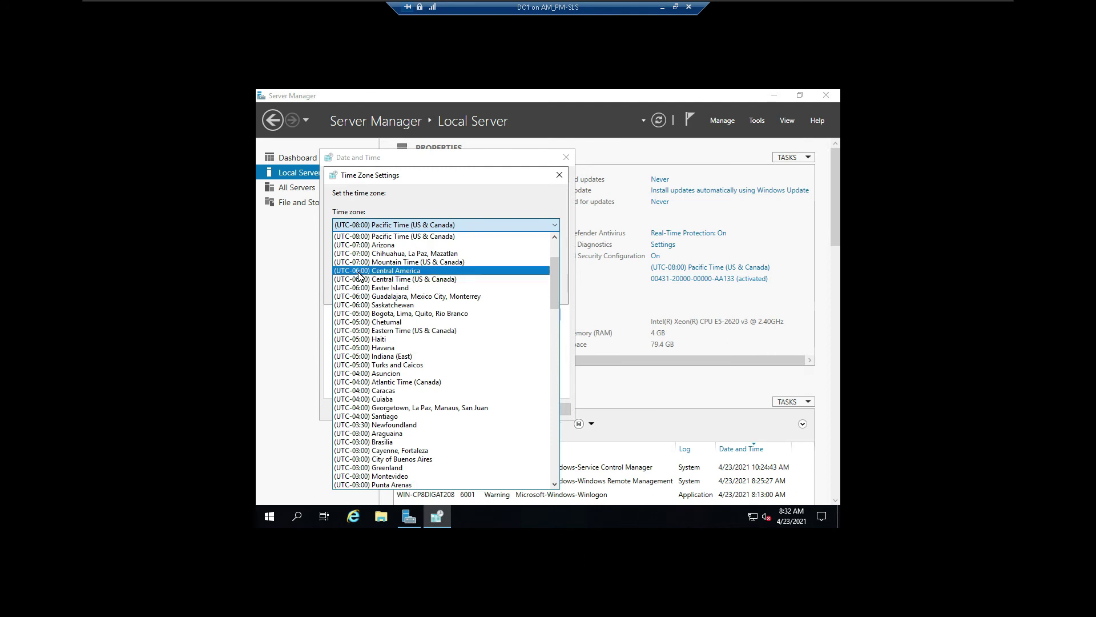
left_click(392, 279)
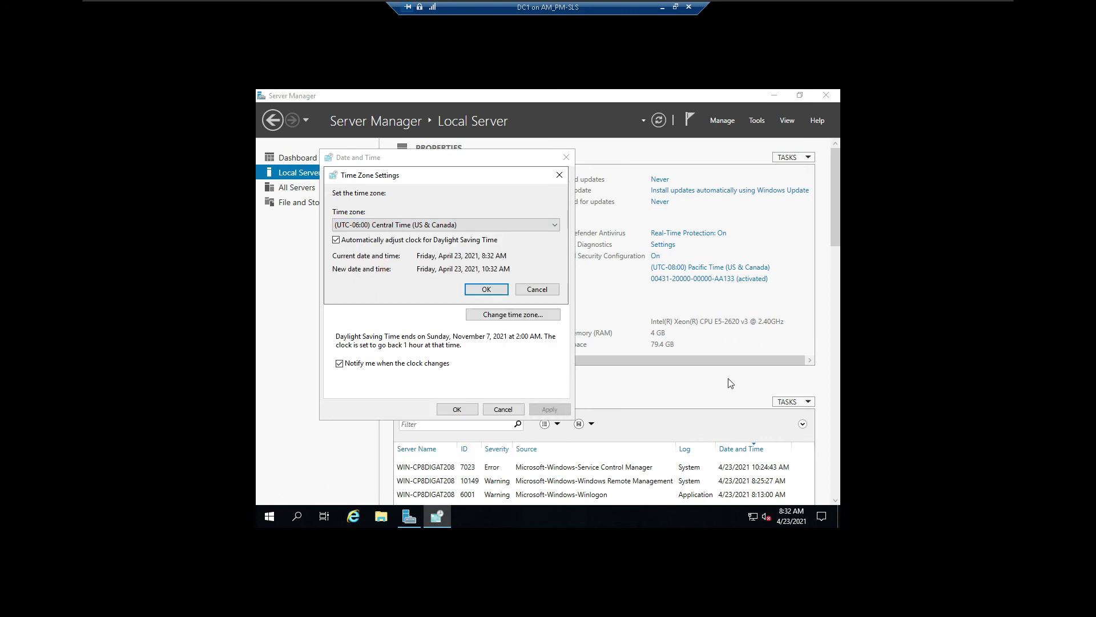
left_click(494, 289)
left_click(449, 411)
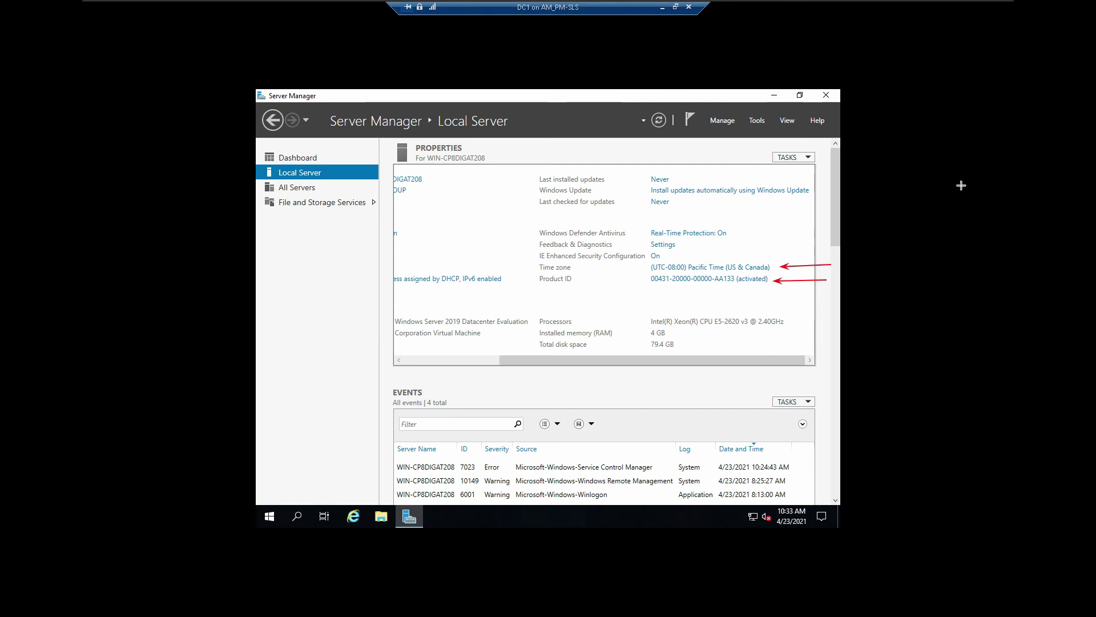
Step: Bring Local Server properties into view to verify the Central time zone and the Windows Update entry
left_click_drag(954, 189, 813, 191)
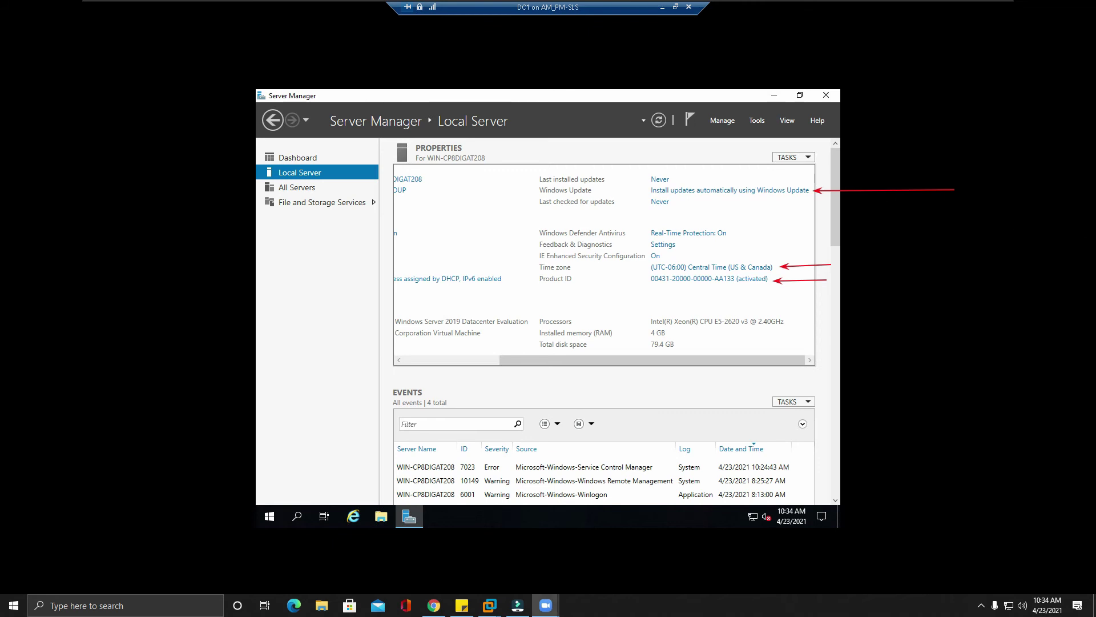
Step: Turn on Pause updates under Windows Update Advanced options until 5/28/2021, then return to Settings home
left_click(723, 191)
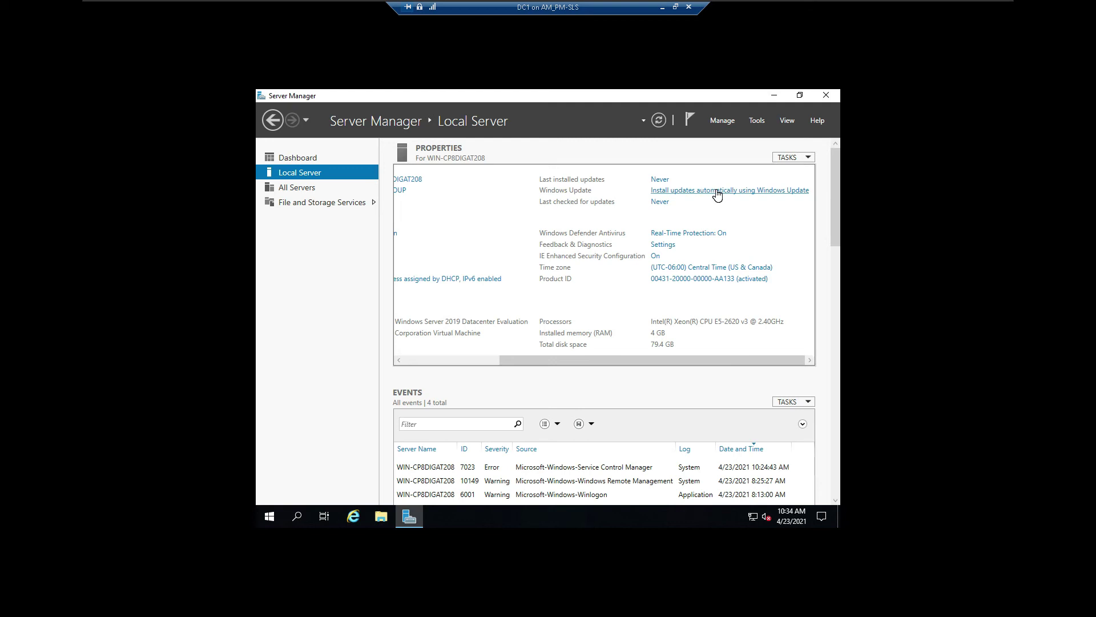
left_click(752, 191)
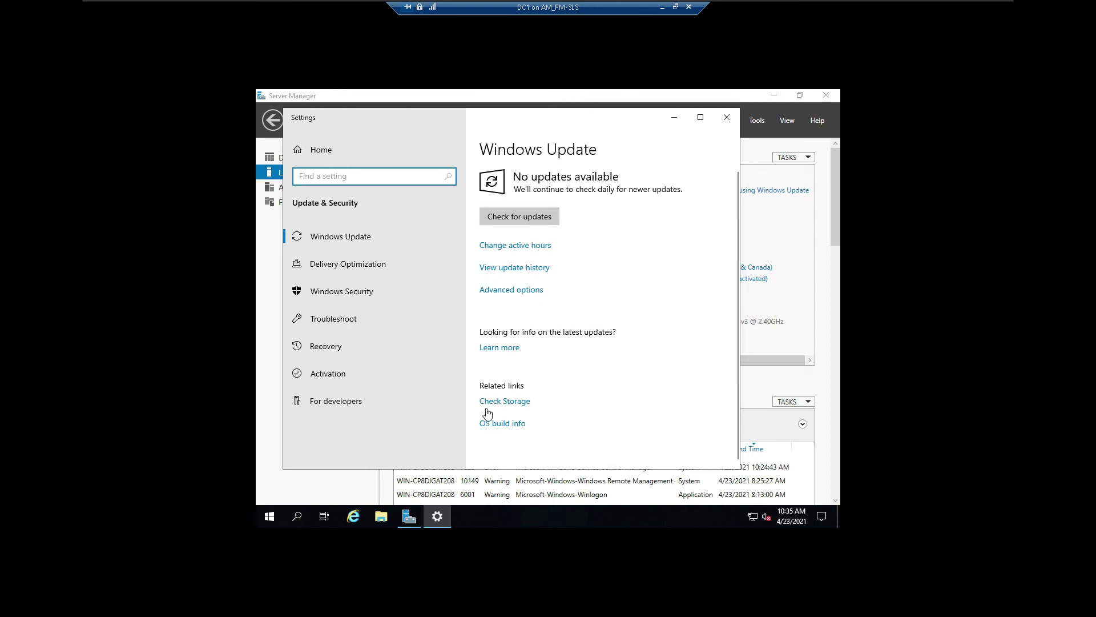
left_click(526, 289)
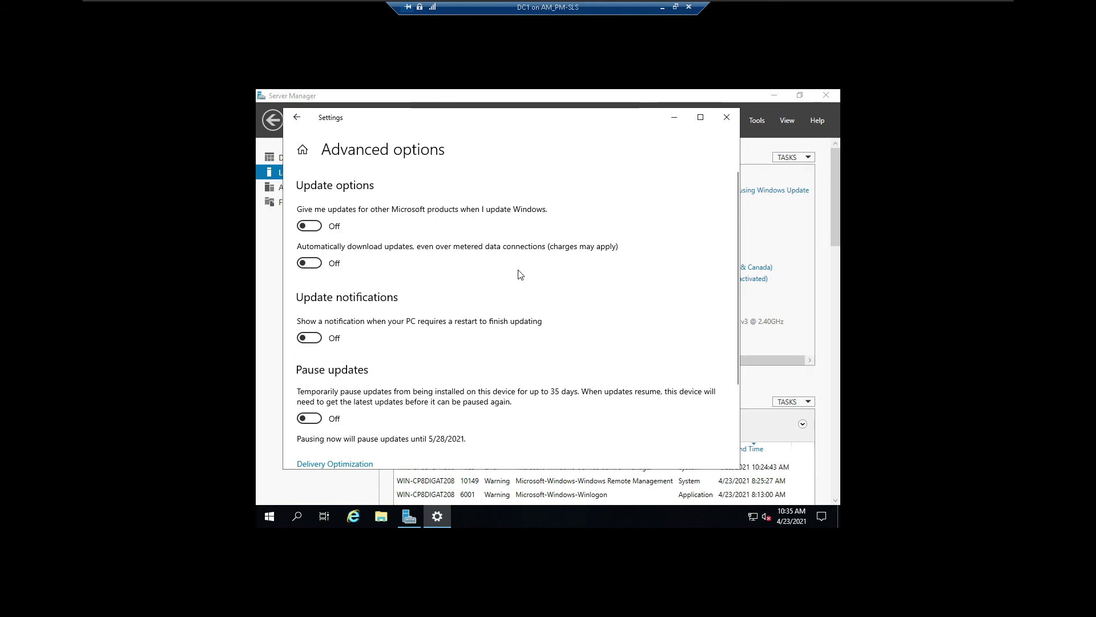
left_click(309, 421)
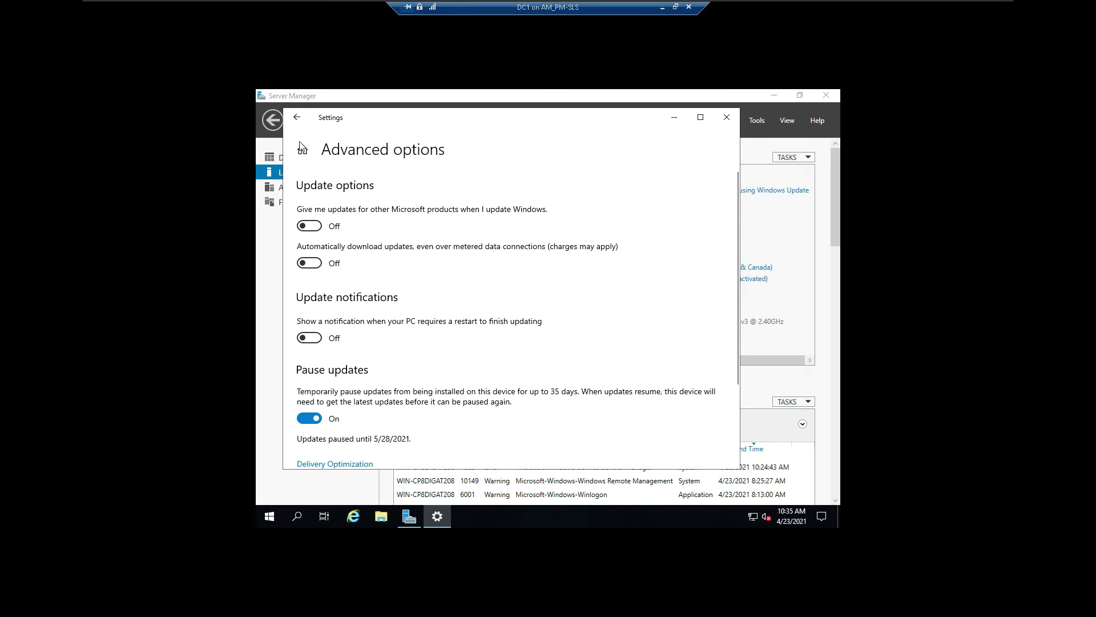
left_click(297, 117)
left_click(436, 144)
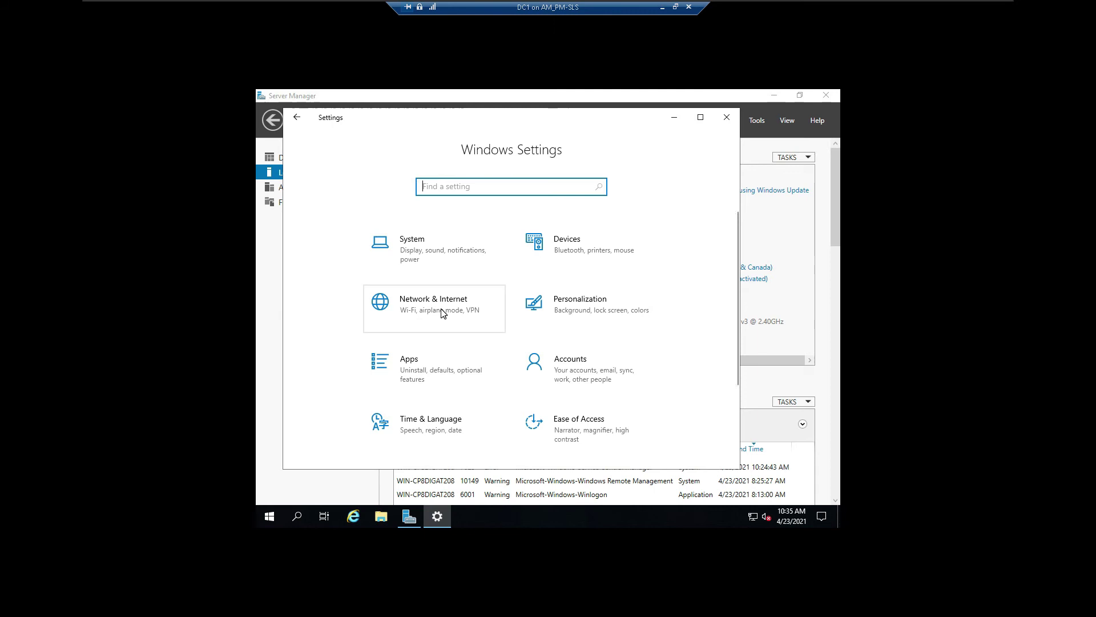
Step: Turn on 'Set as metered connection' for the Ethernet network, then close Settings
left_click(440, 299)
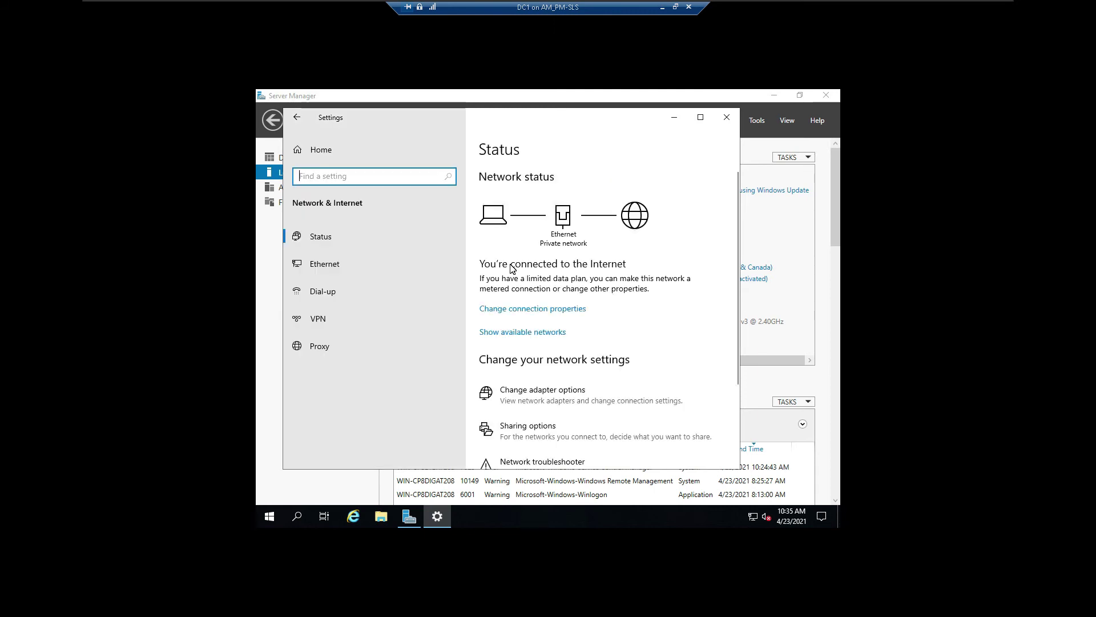
left_click(321, 274)
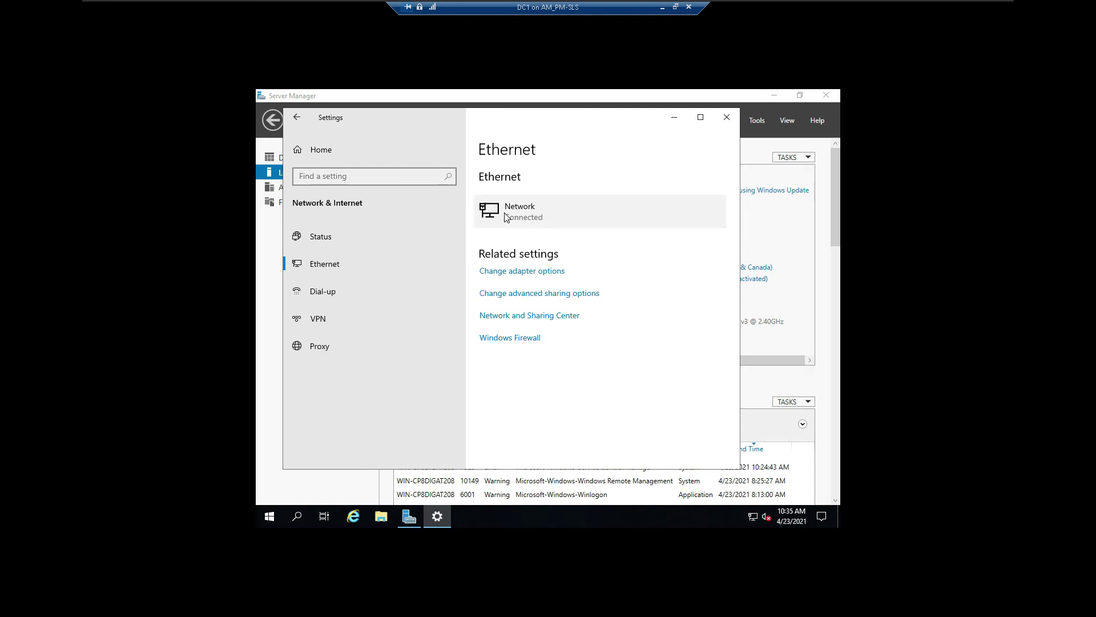
left_click(538, 213)
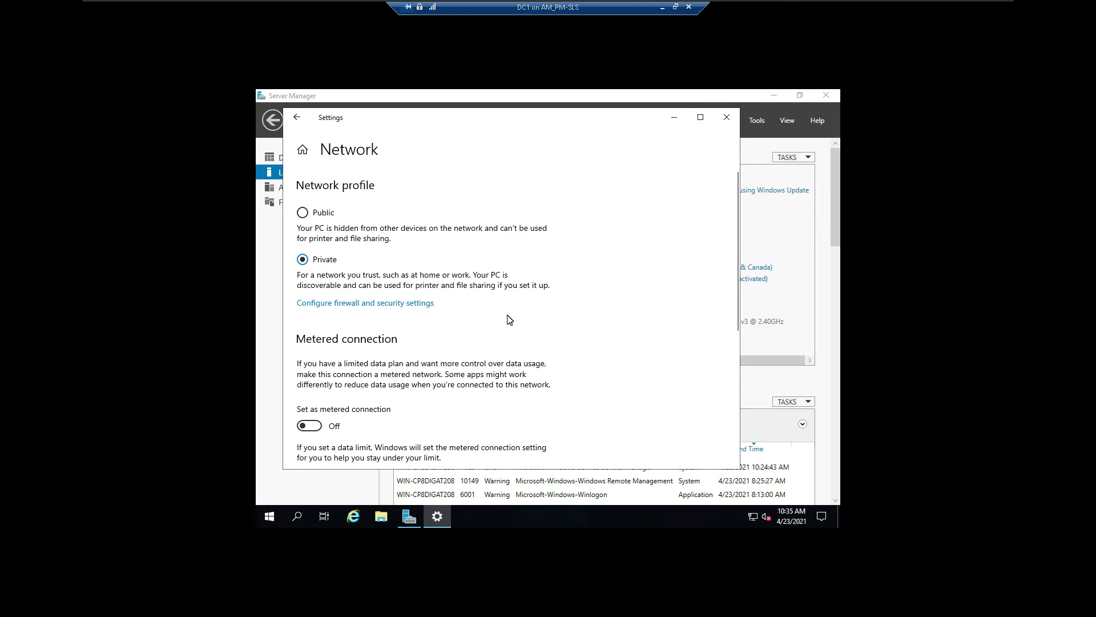
scroll(495, 348, "down", 2)
left_click(308, 335)
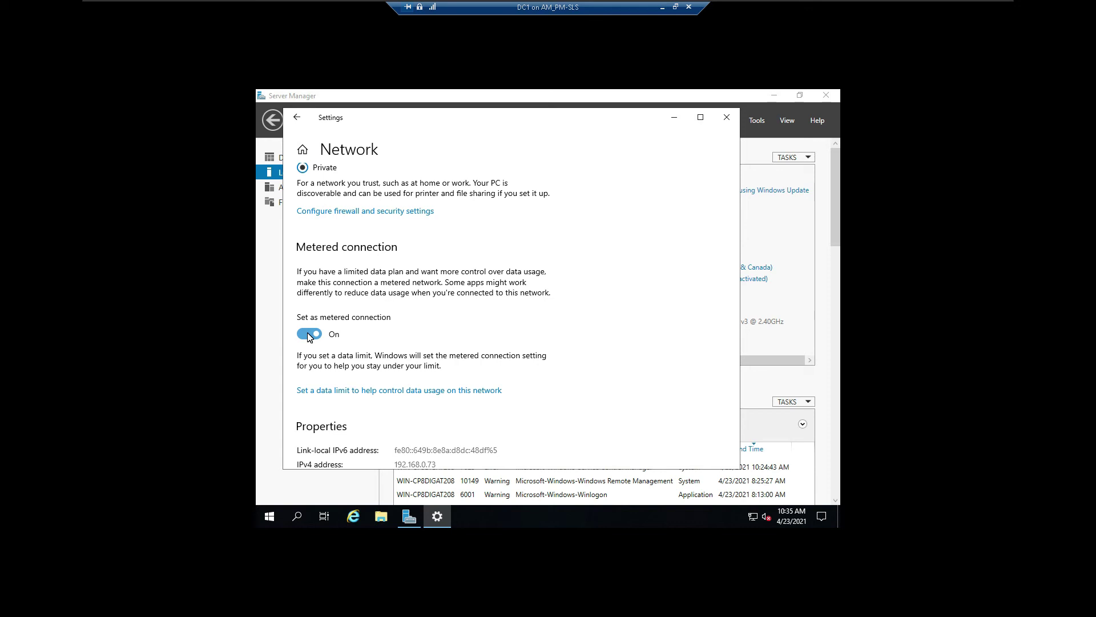
scroll(604, 306, "down", 3)
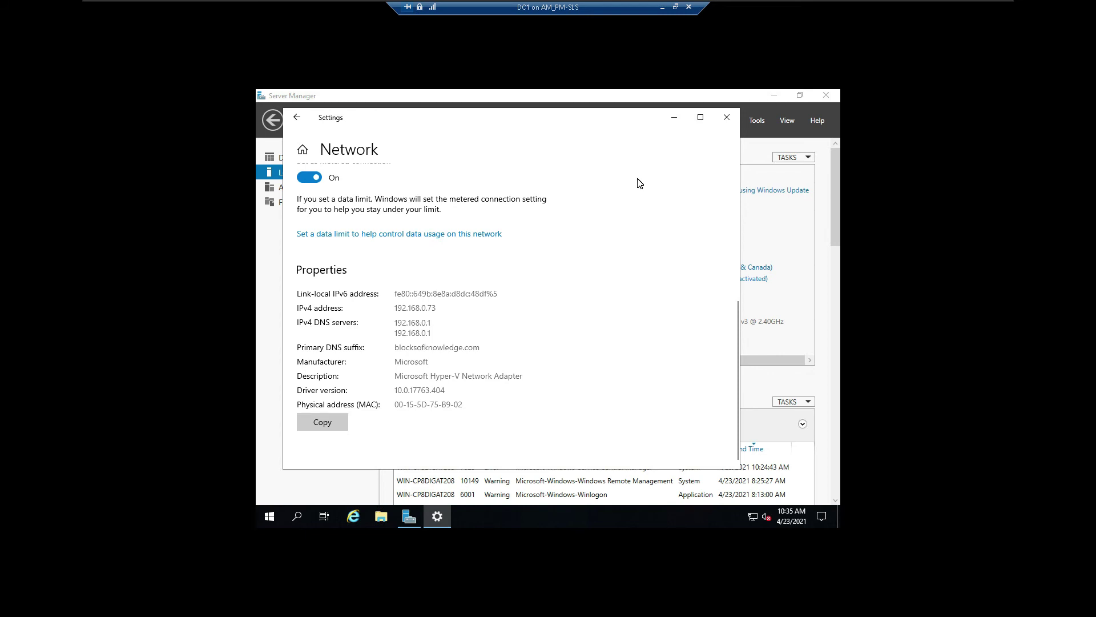
left_click(727, 119)
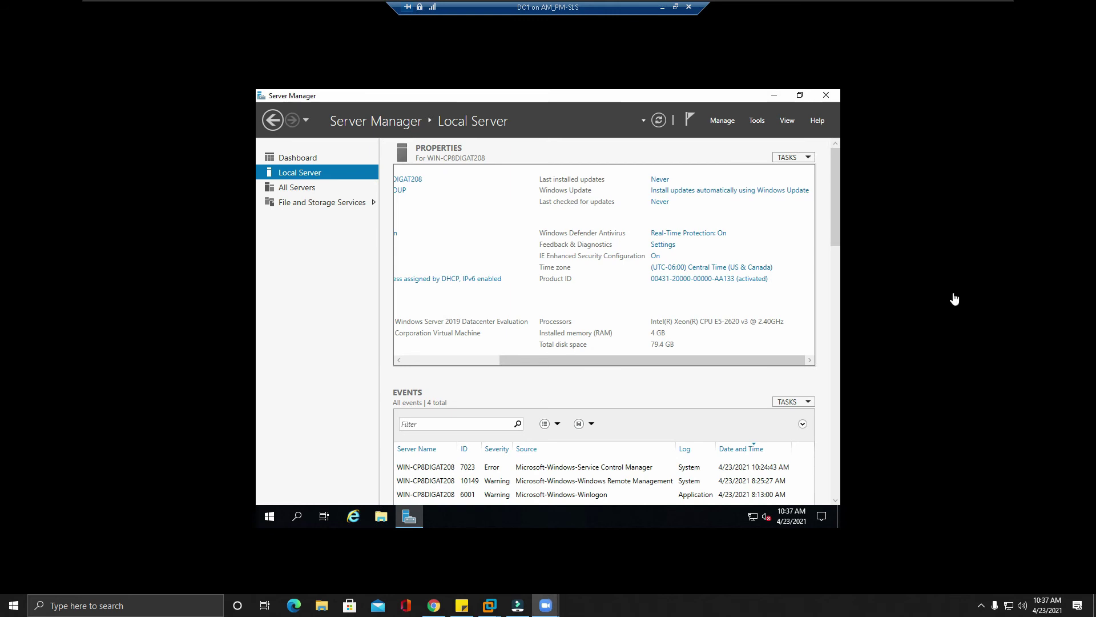
left_click_drag(746, 362, 597, 351)
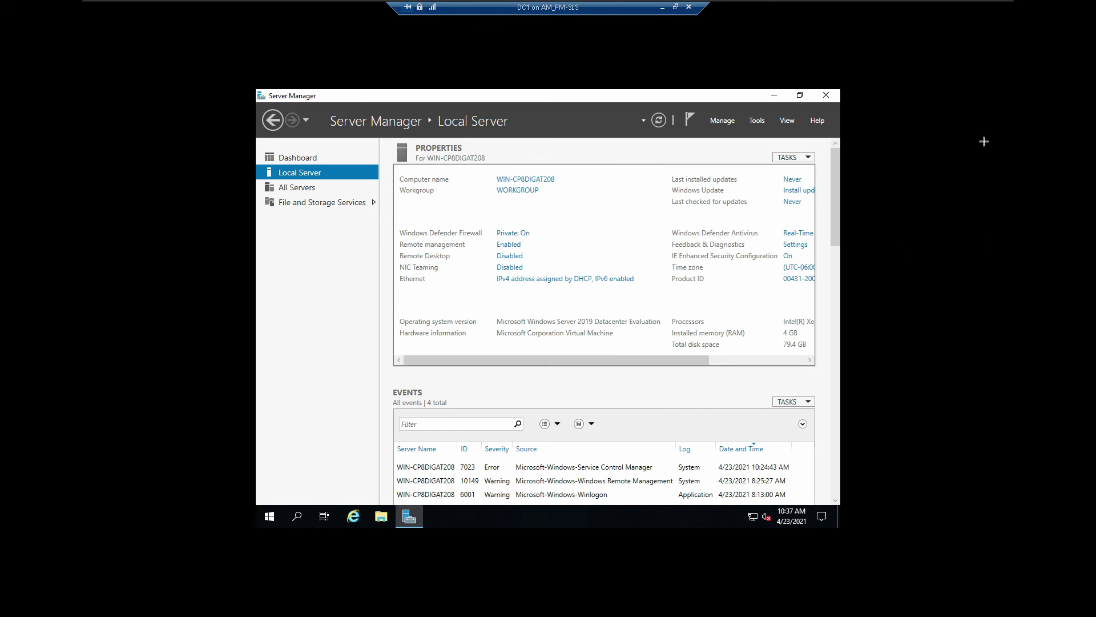
mouse_move(950, 296)
left_mouse_down()
mouse_move(748, 253)
mouse_move(845, 286)
mouse_move(640, 280)
left_mouse_up()
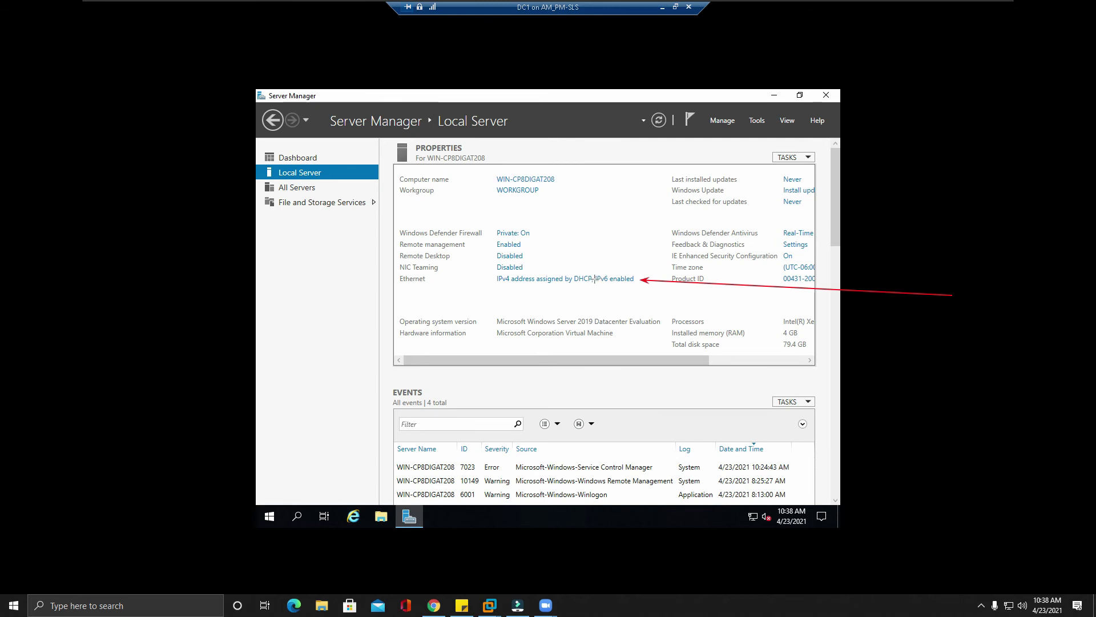
Step: Switch Remote Desktop from Disabled to 'Allow remote connections to this computer', accept the firewall exception, and refresh Local Server
left_click_drag(721, 249, 528, 255)
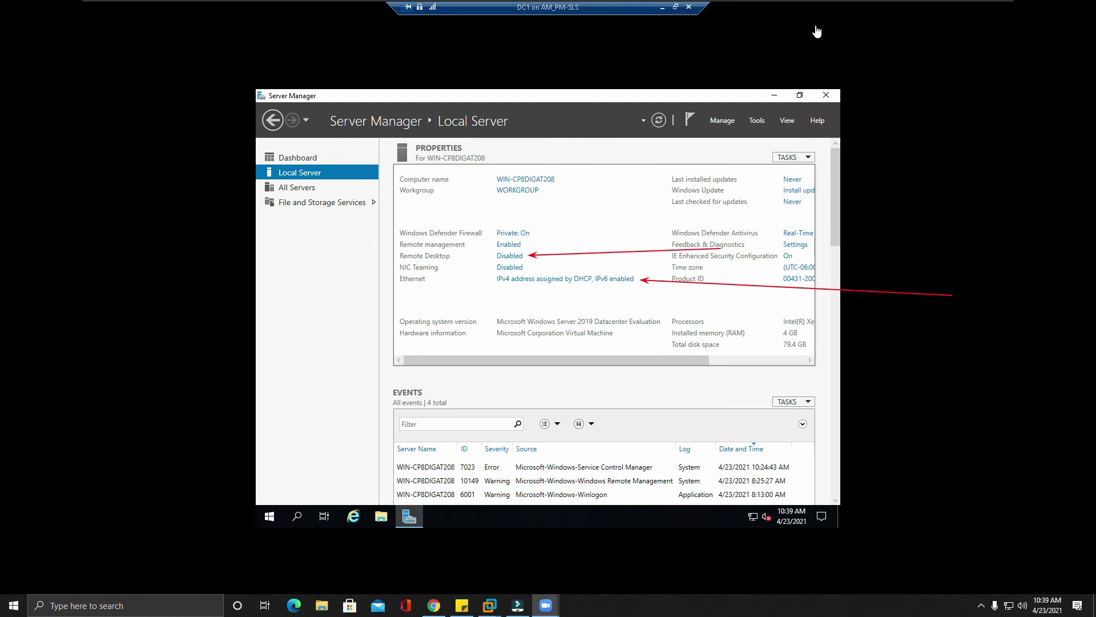
left_click(503, 259)
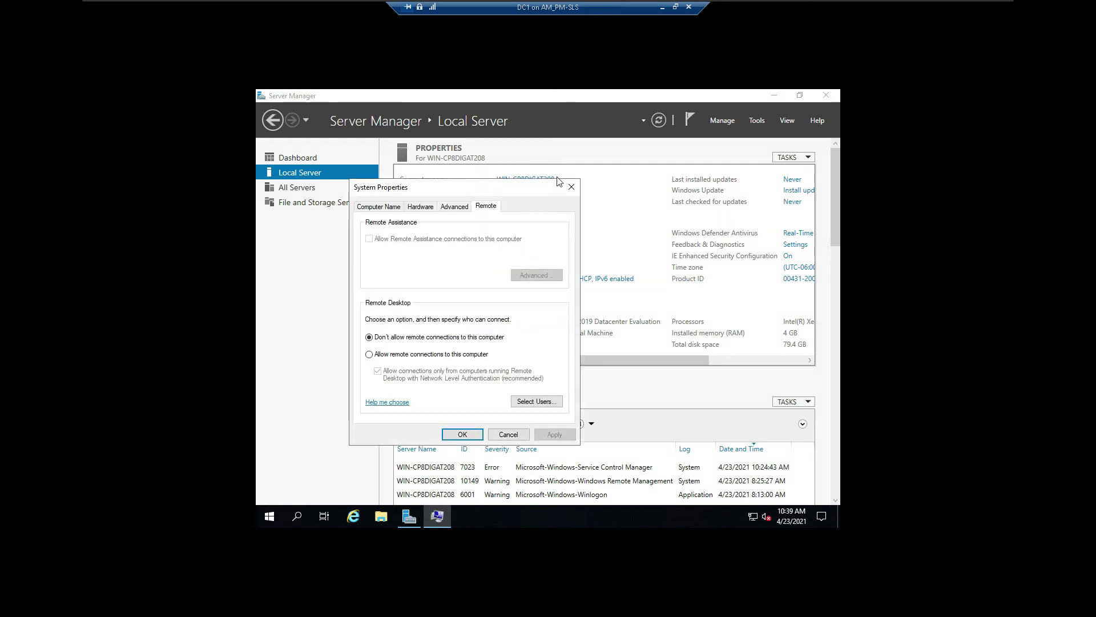
left_click(369, 355)
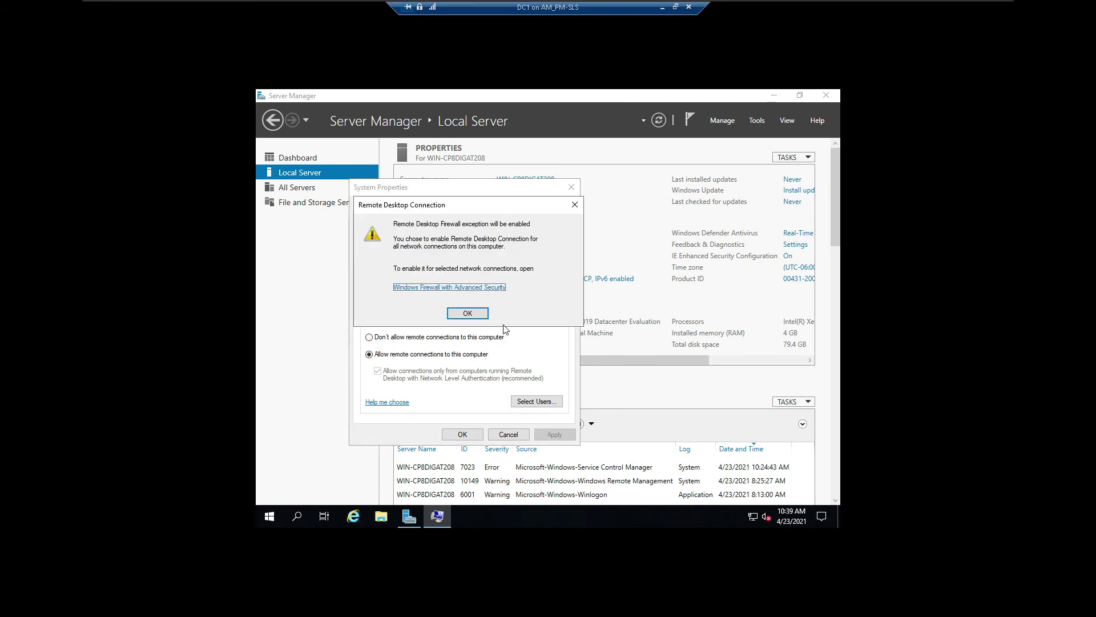
left_click(467, 313)
left_click(553, 434)
left_click(463, 435)
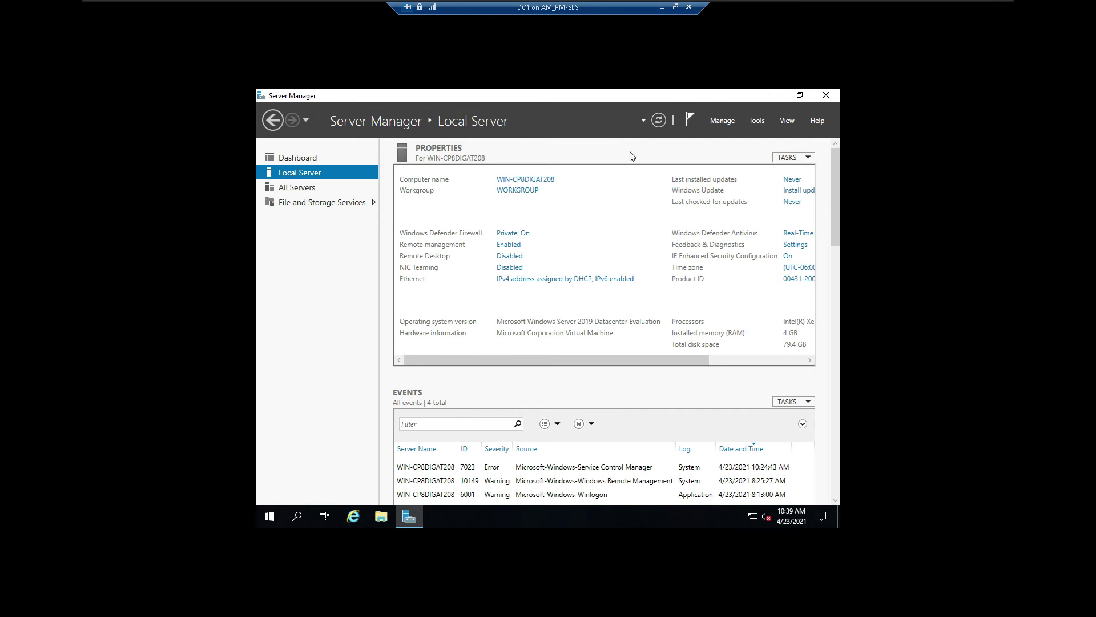
left_click(659, 119)
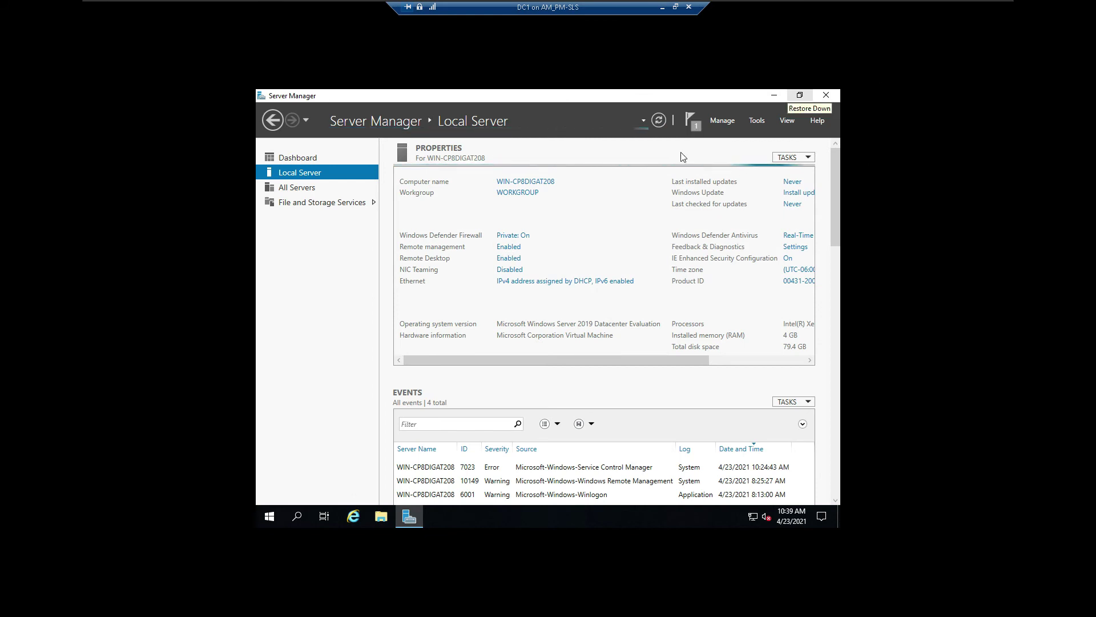
Step: Check that Server Manager's refresh period is 10 minutes and close its properties without changes
left_click(714, 121)
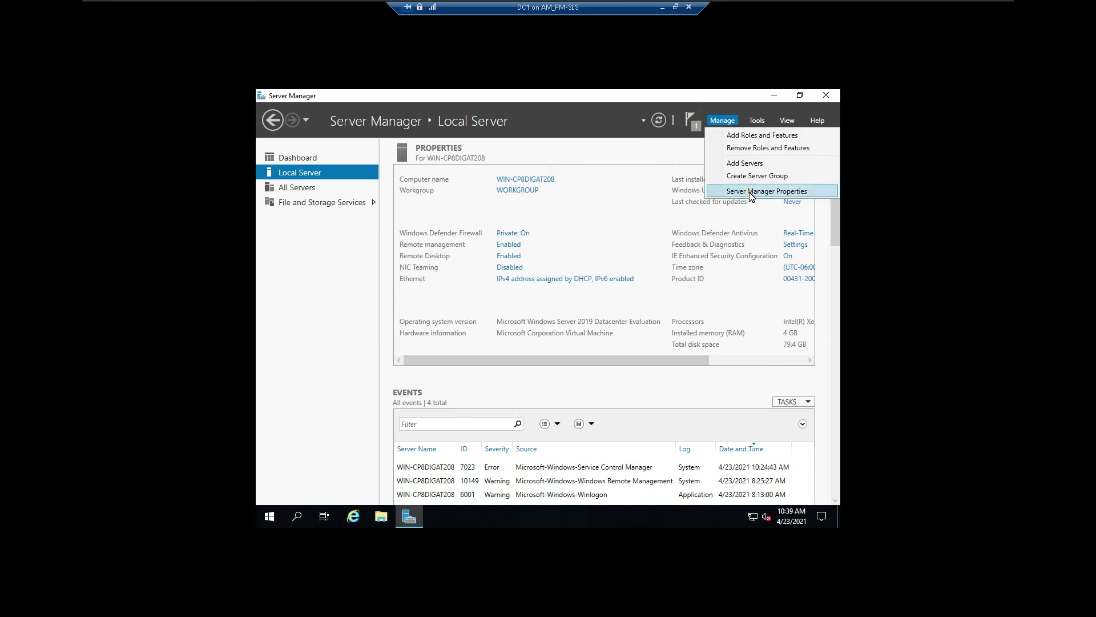
left_click(749, 192)
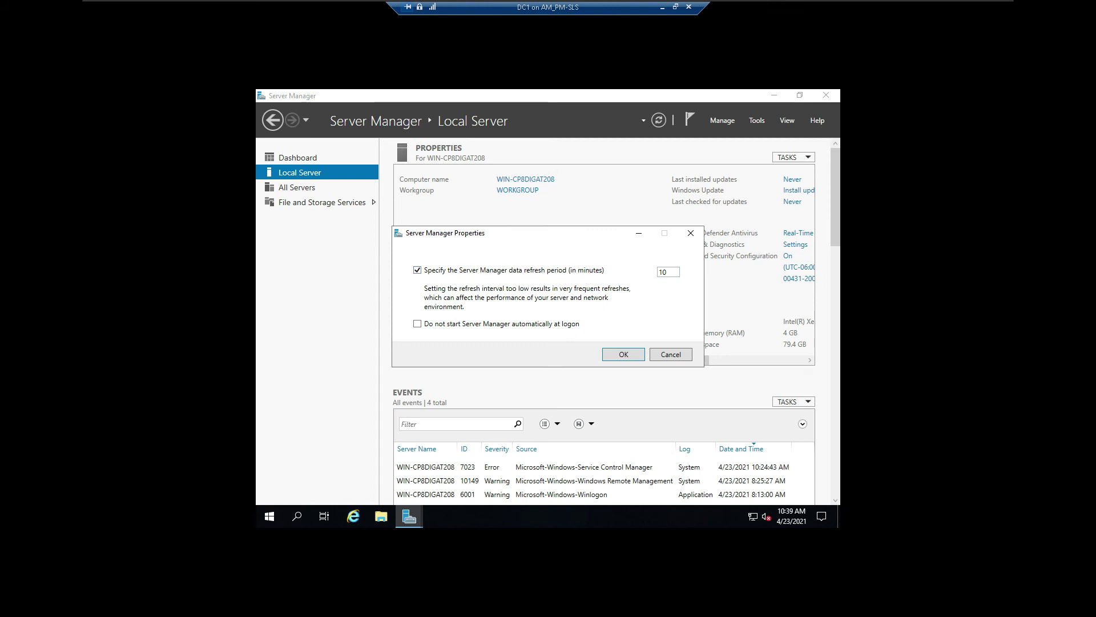
double_click(662, 273)
left_click(696, 235)
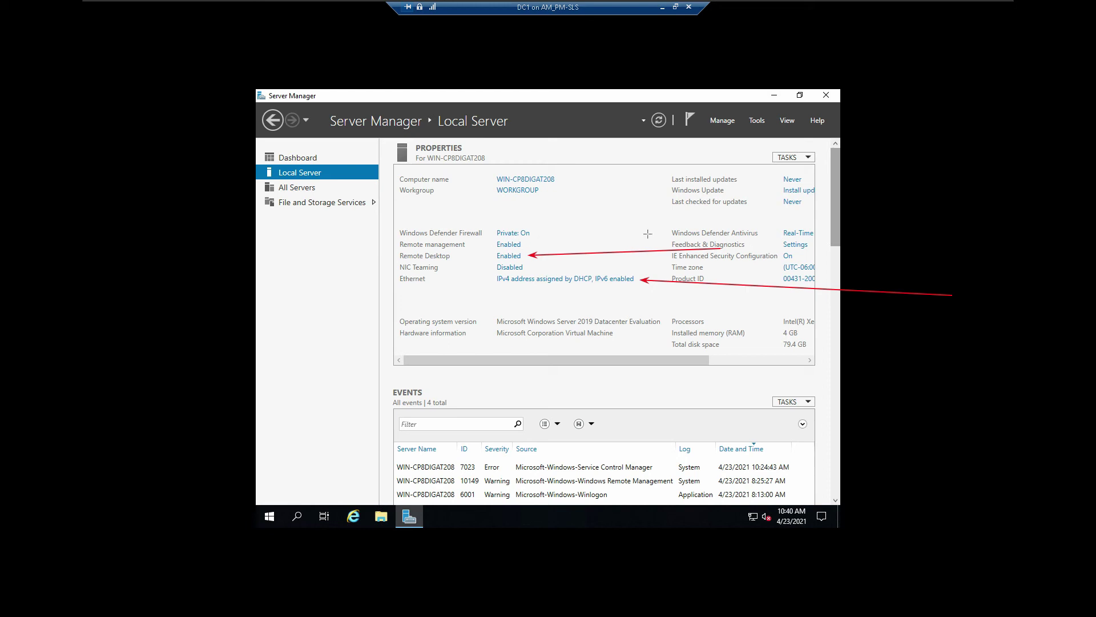
left_click_drag(646, 238, 524, 243)
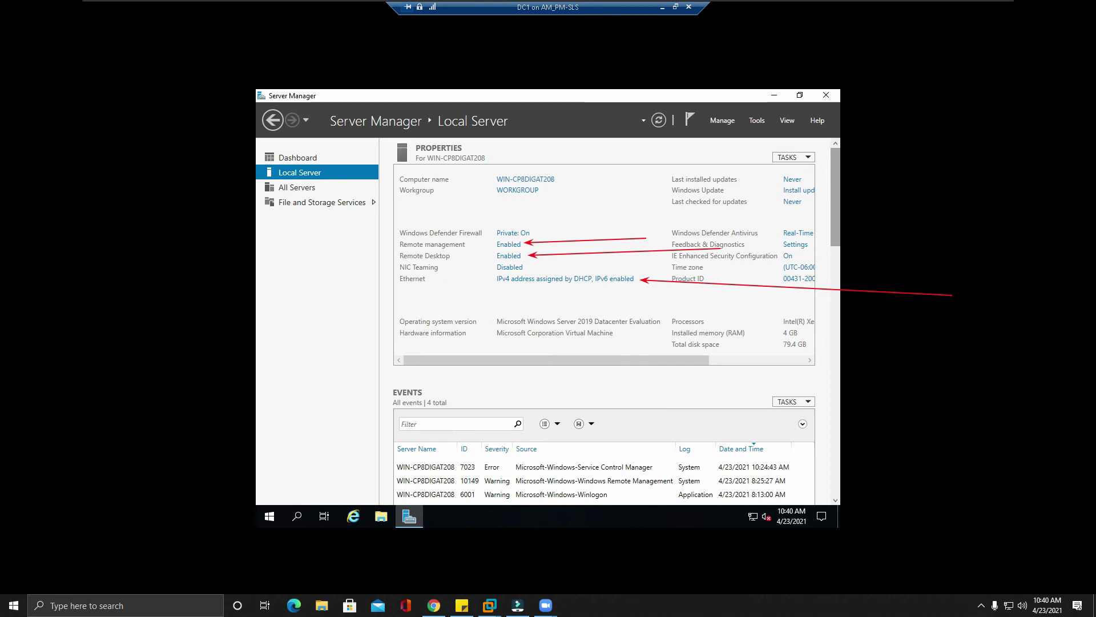
left_click(501, 246)
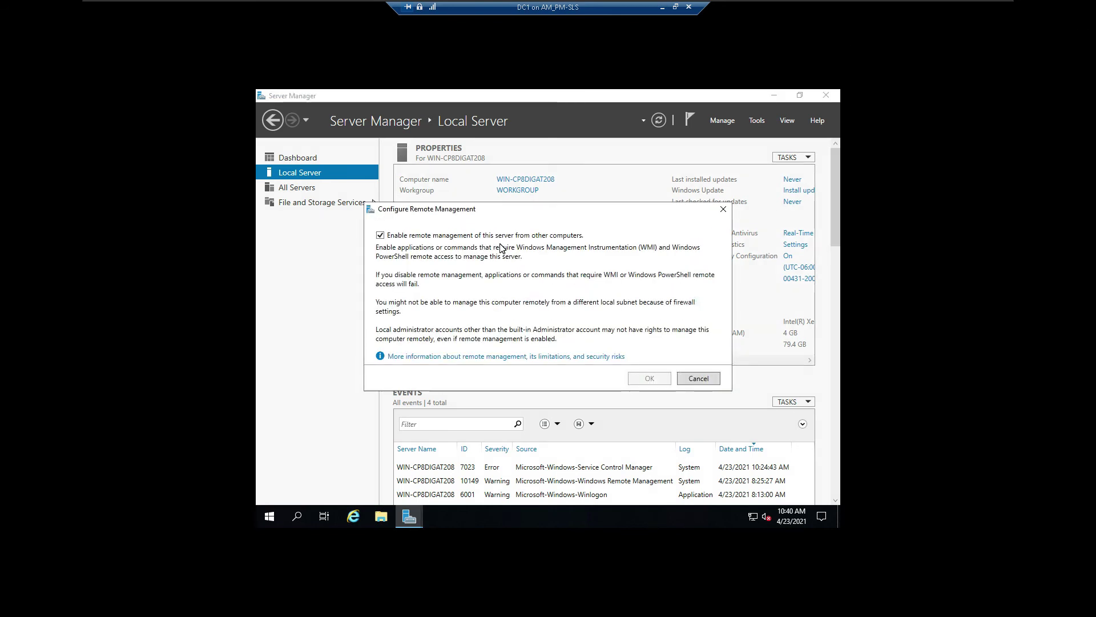
left_click(384, 237)
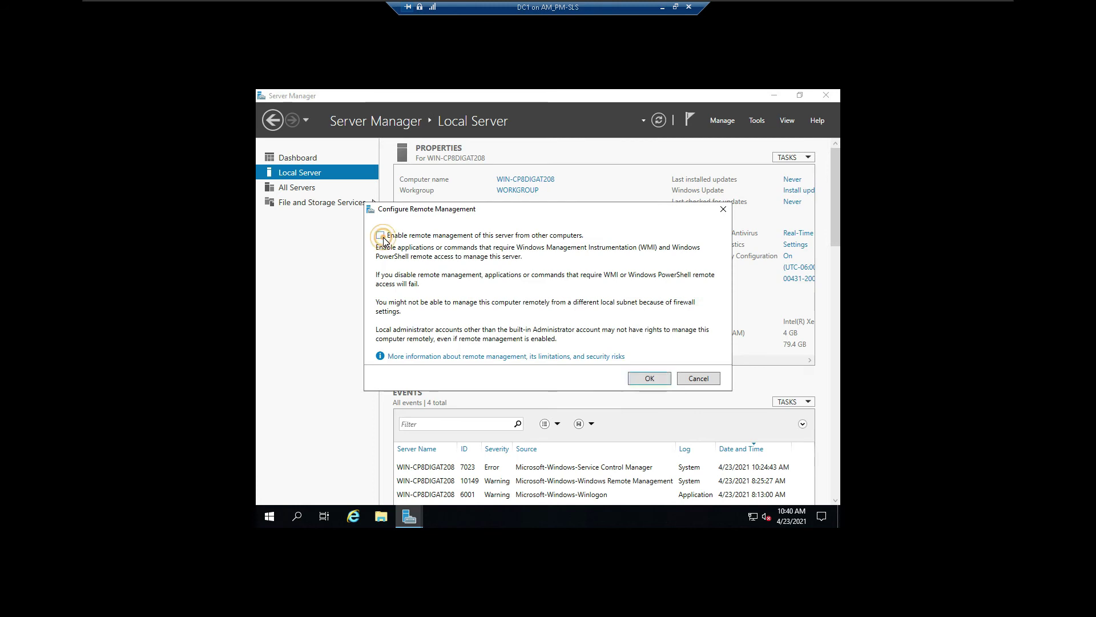
left_click(384, 237)
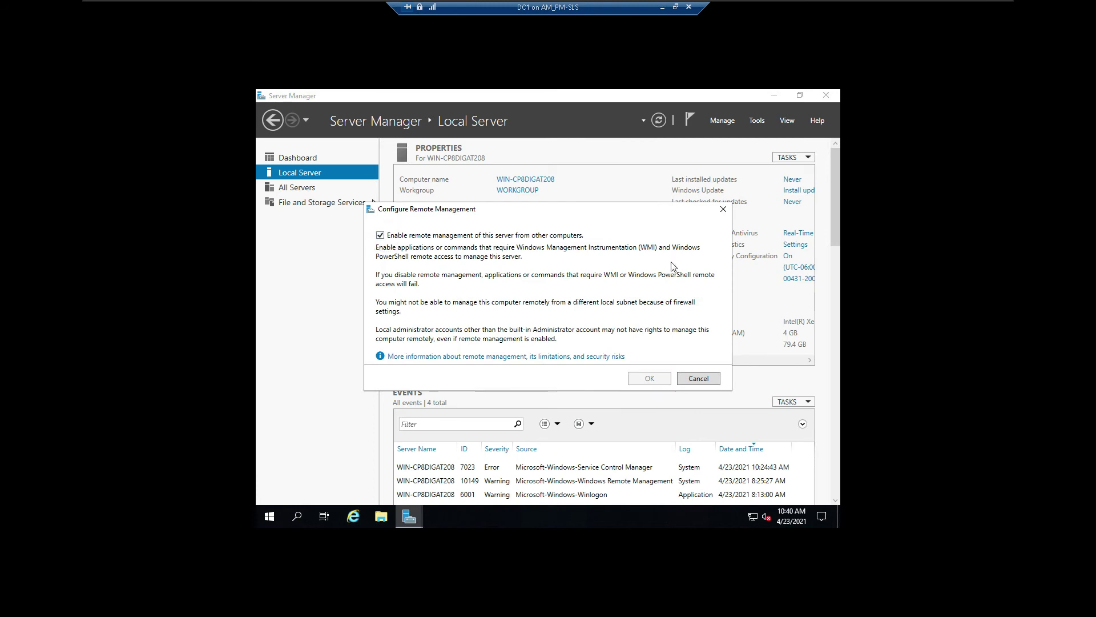
left_click(723, 209)
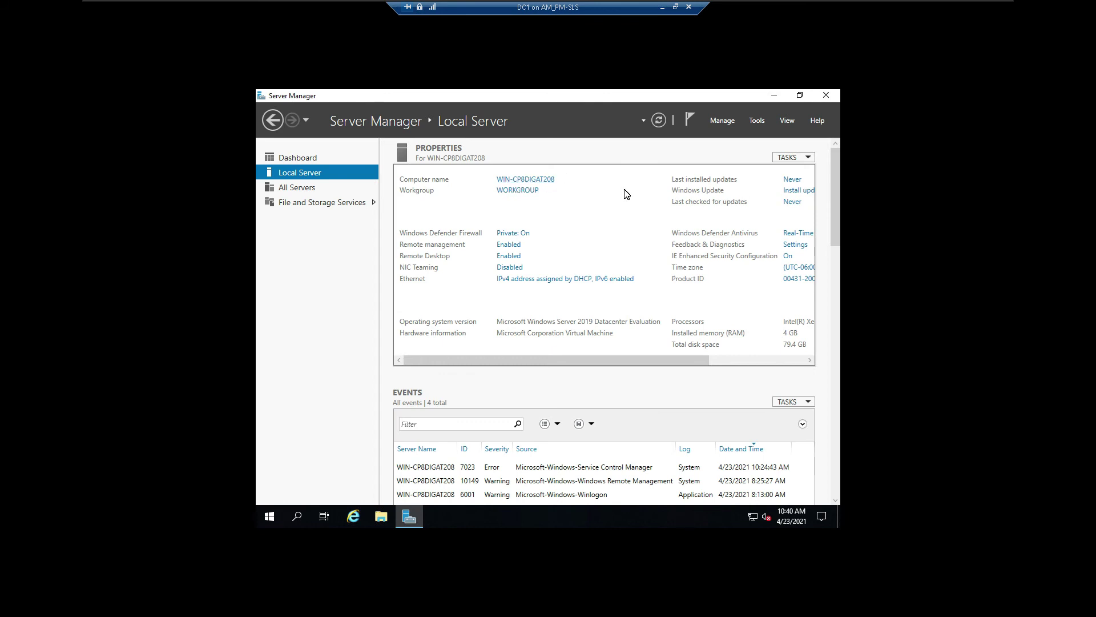
Step: Change the computer name to AM-PM-DC1-SLS in the Computer Name settings
left_click(516, 179)
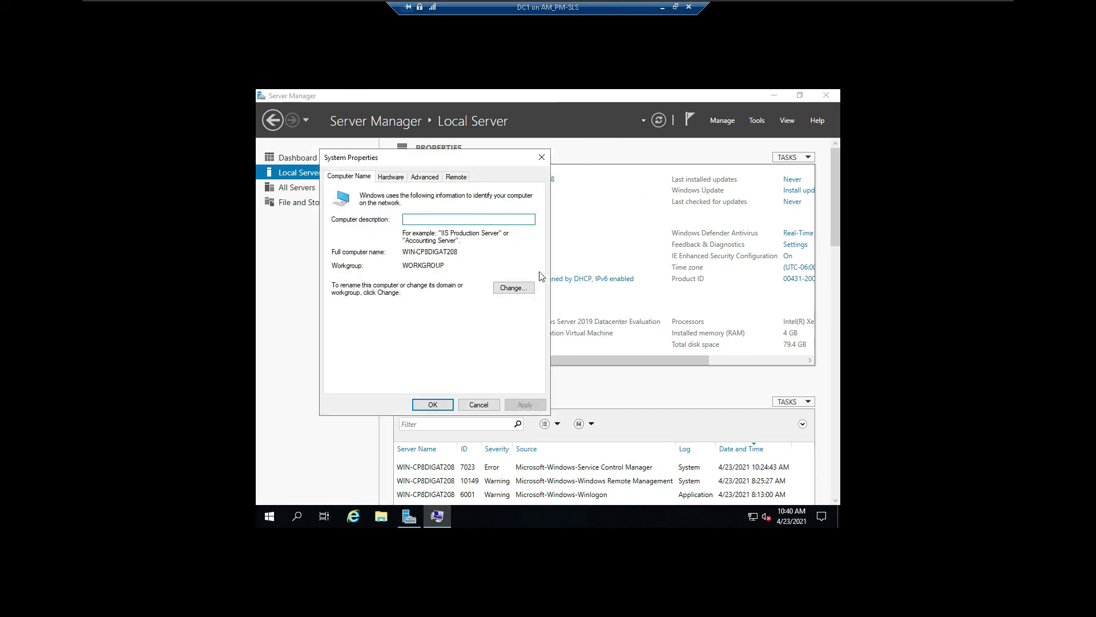
left_click(520, 287)
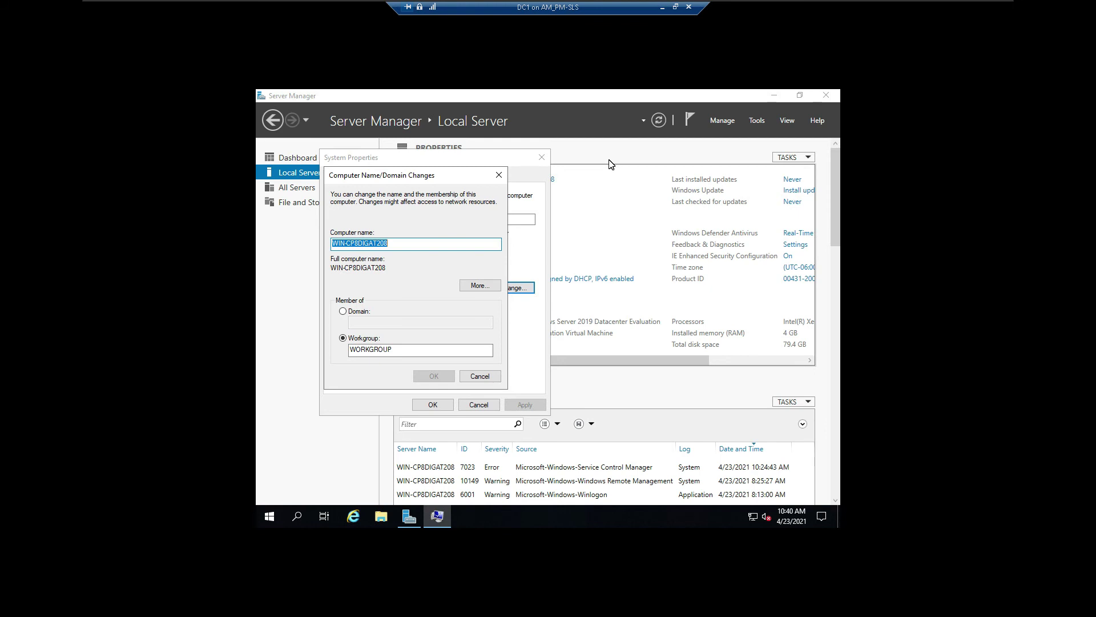
type("A")
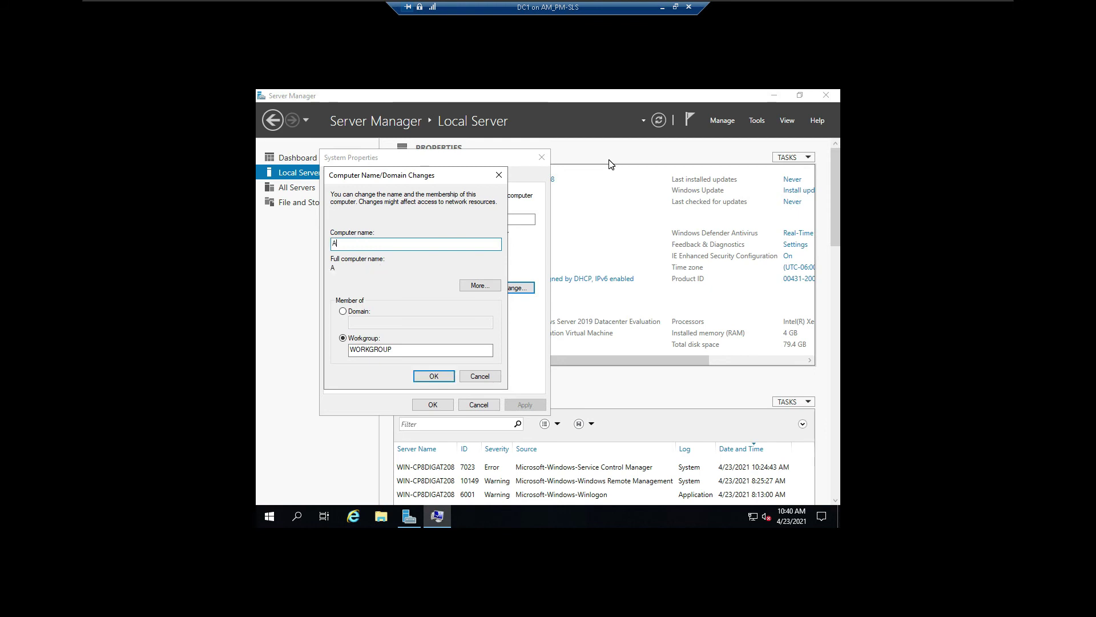
type("M-PM-DC")
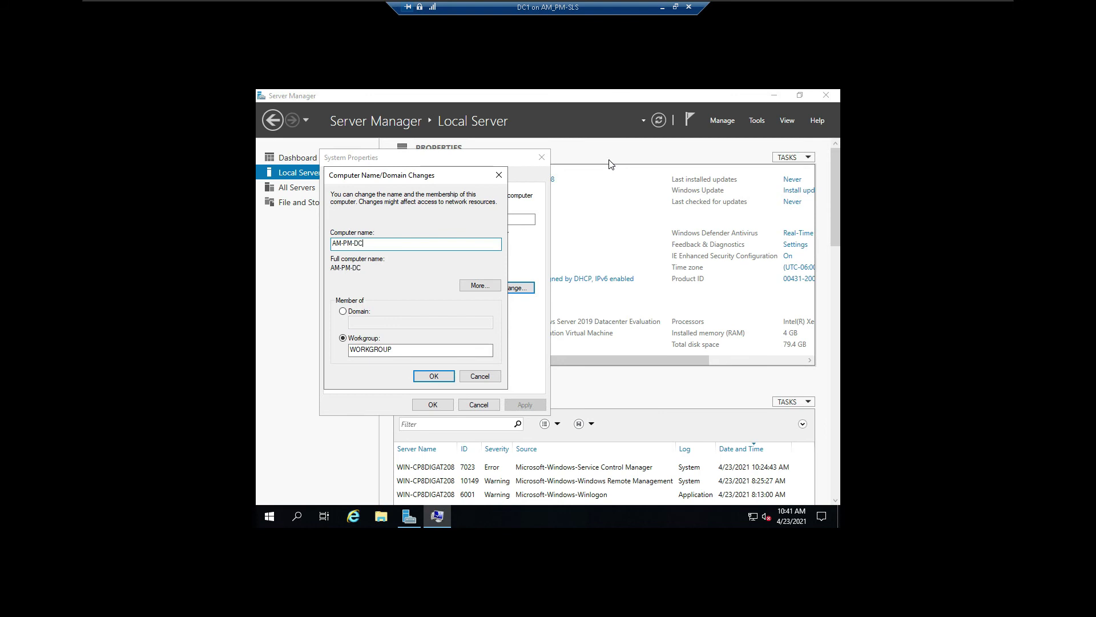
type("1-")
type("SLS")
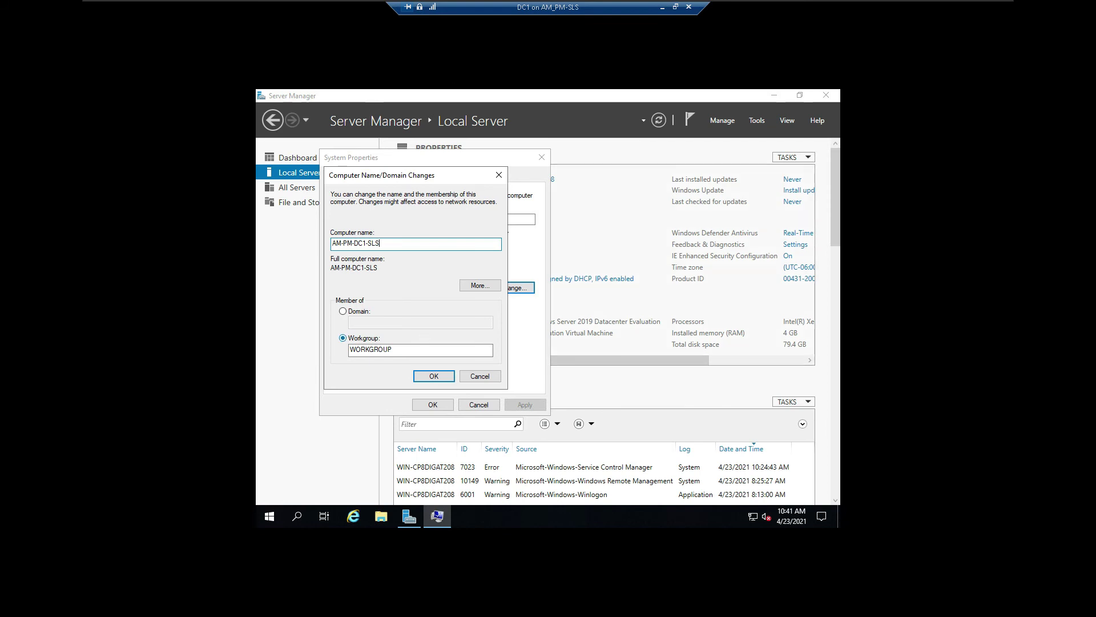
left_click(429, 374)
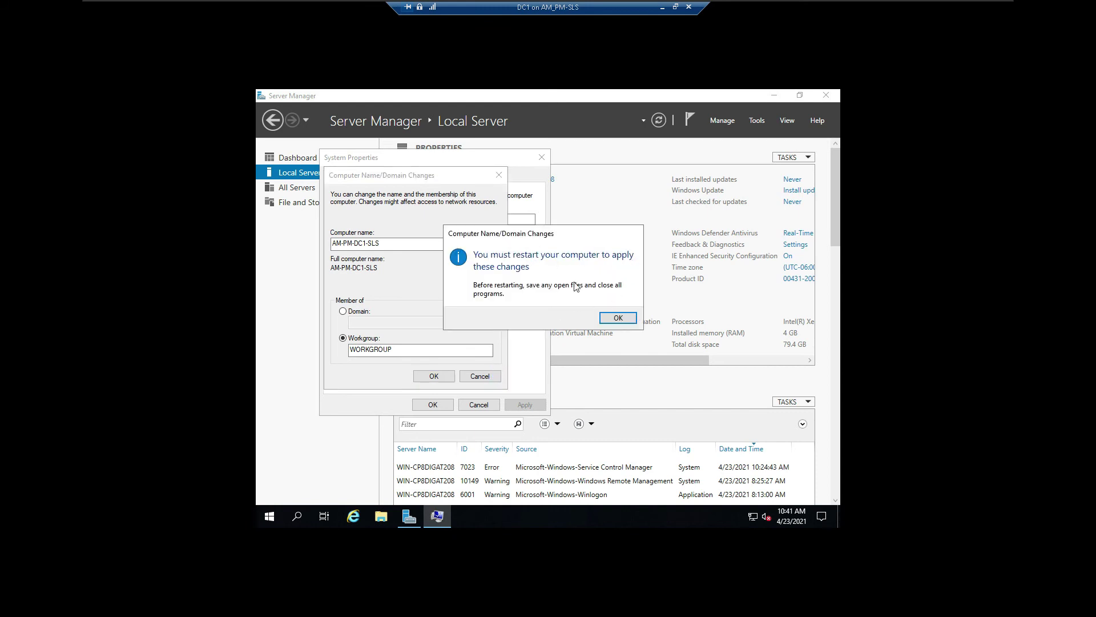
Step: Acknowledge the restart notice, close System Properties, and restart the server now
left_click(636, 319)
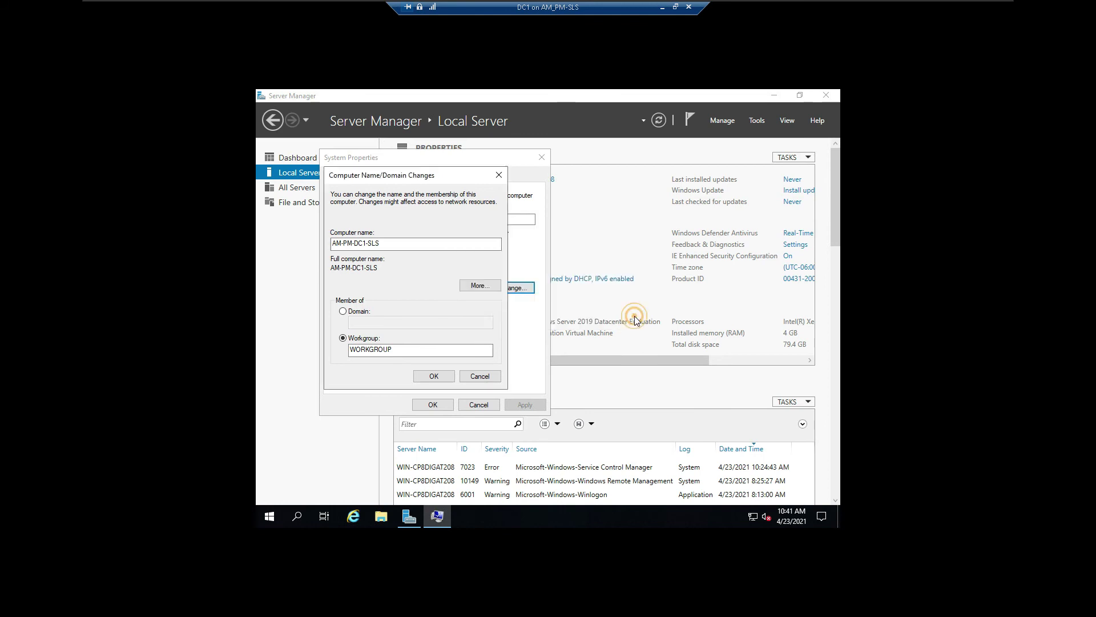
left_click(448, 406)
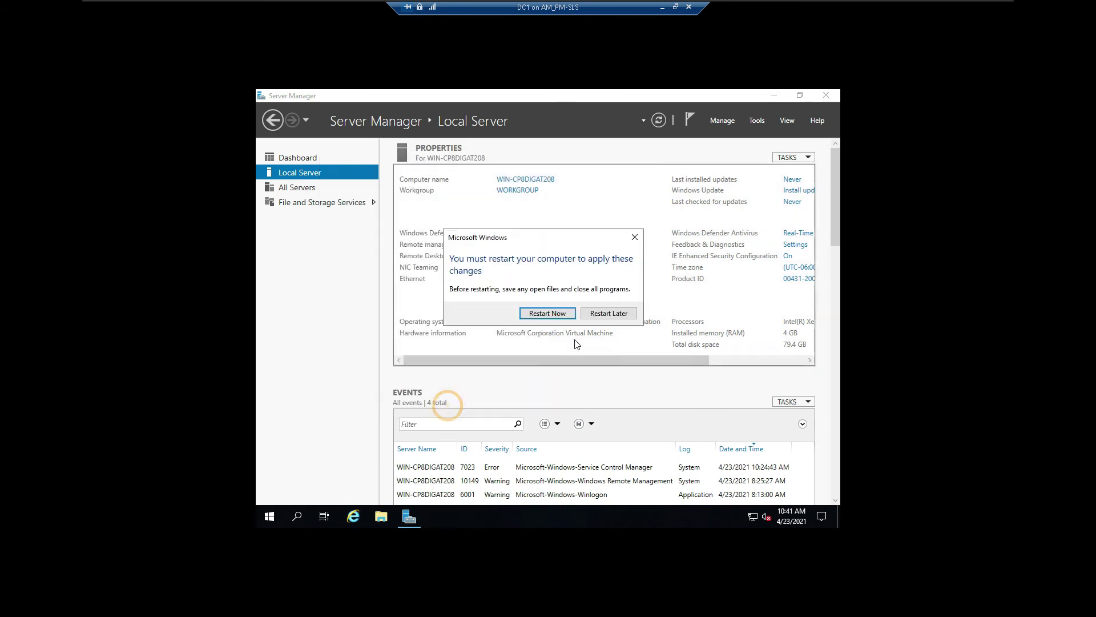
left_click(558, 315)
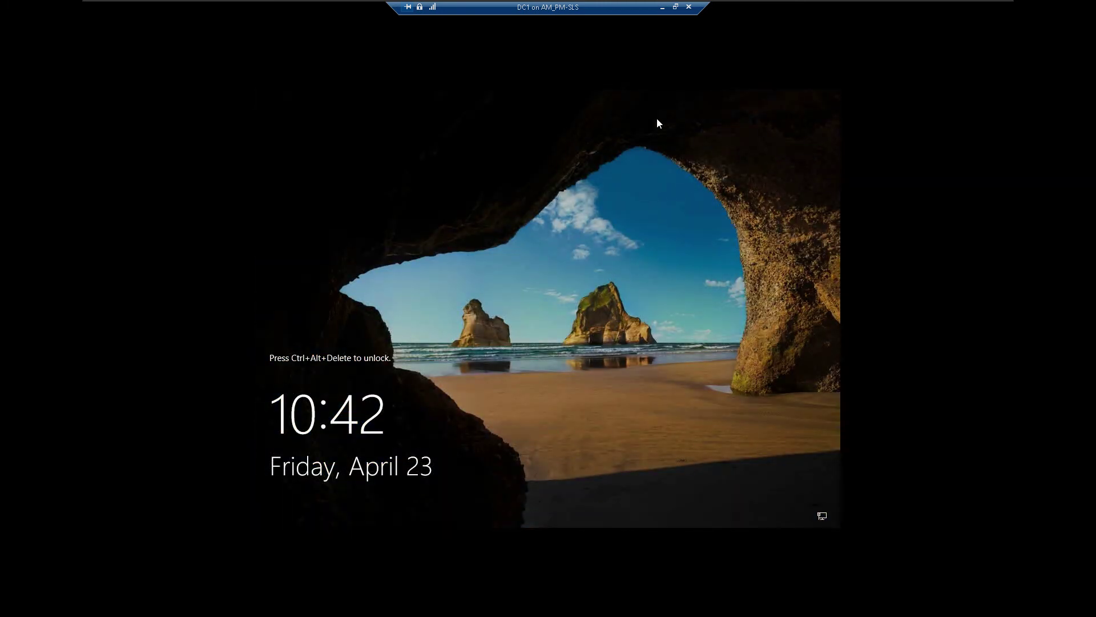
Step: Minimize the VM window, switch to Canvas in Chrome, and return to the course page
left_click(661, 8)
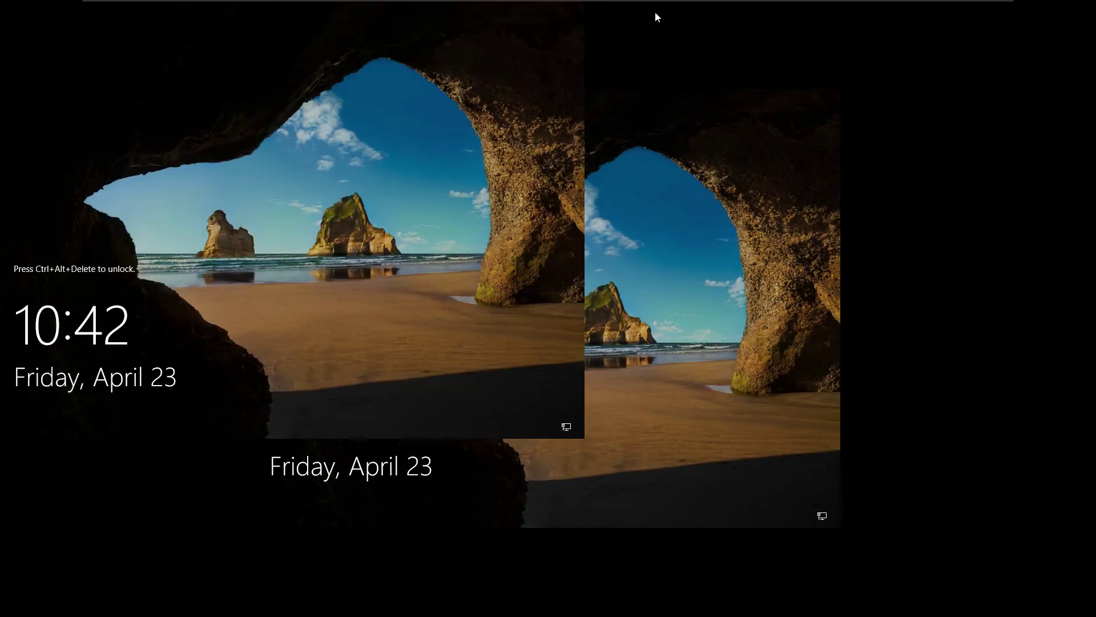
left_click(154, 606)
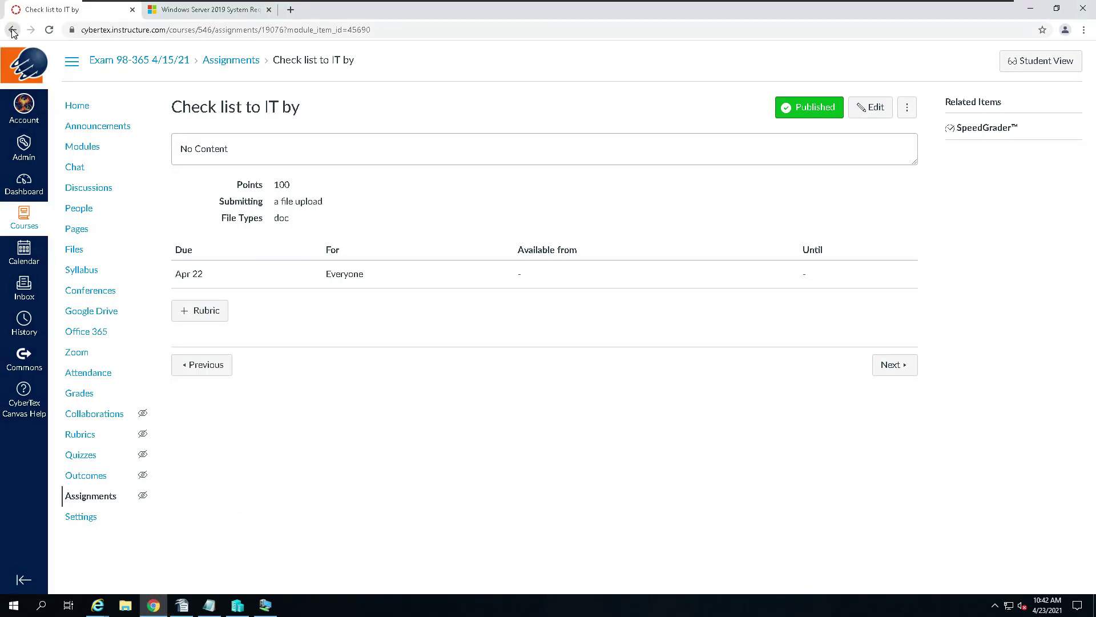
left_click(12, 29)
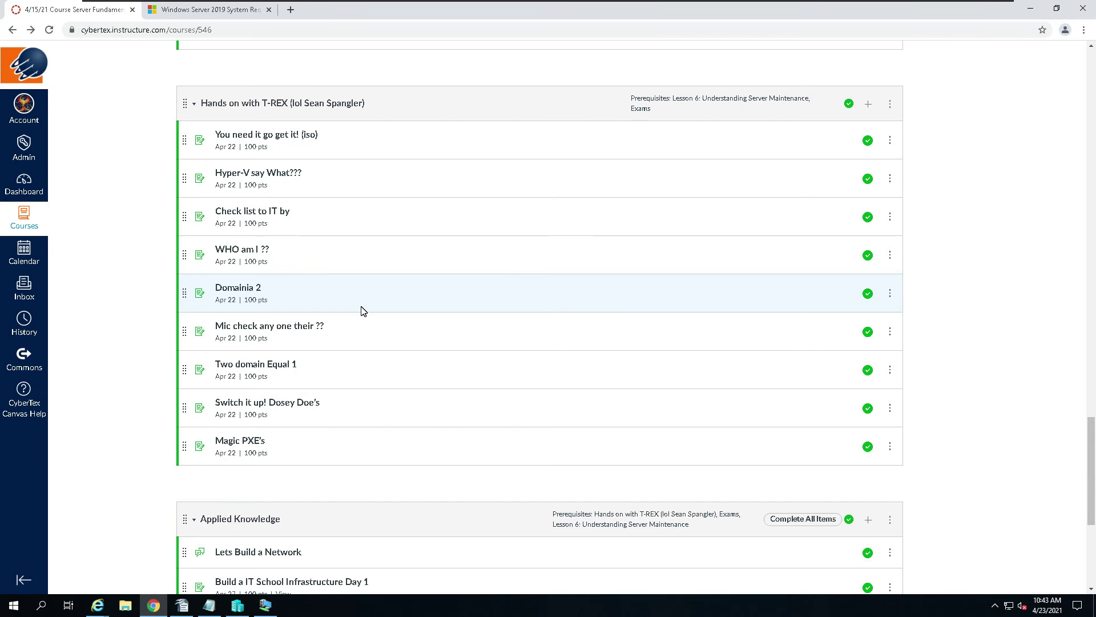
Step: Open the 'WHO am I ??' assignment to review it, then minimize the browser
scroll(525, 386, "down", 2)
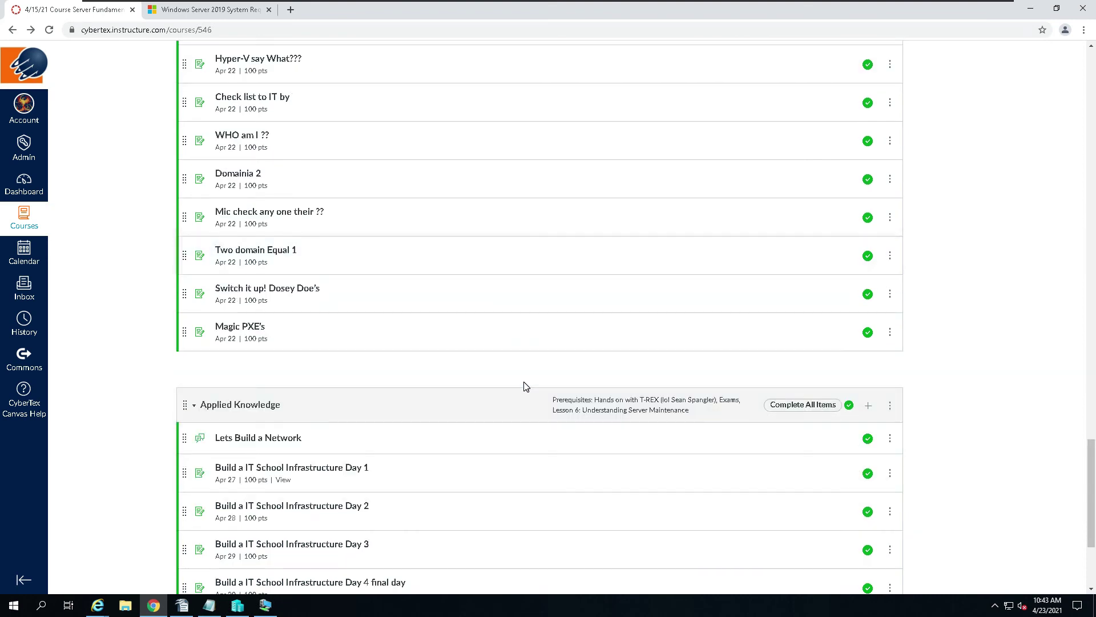
scroll(525, 386, "up", 1)
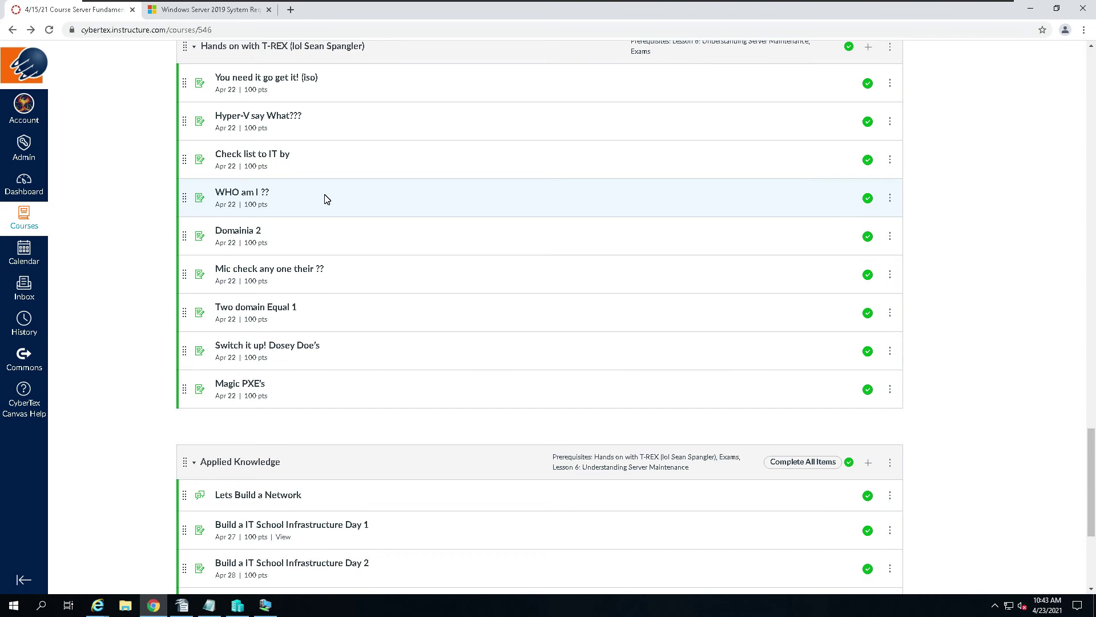
left_click(246, 196)
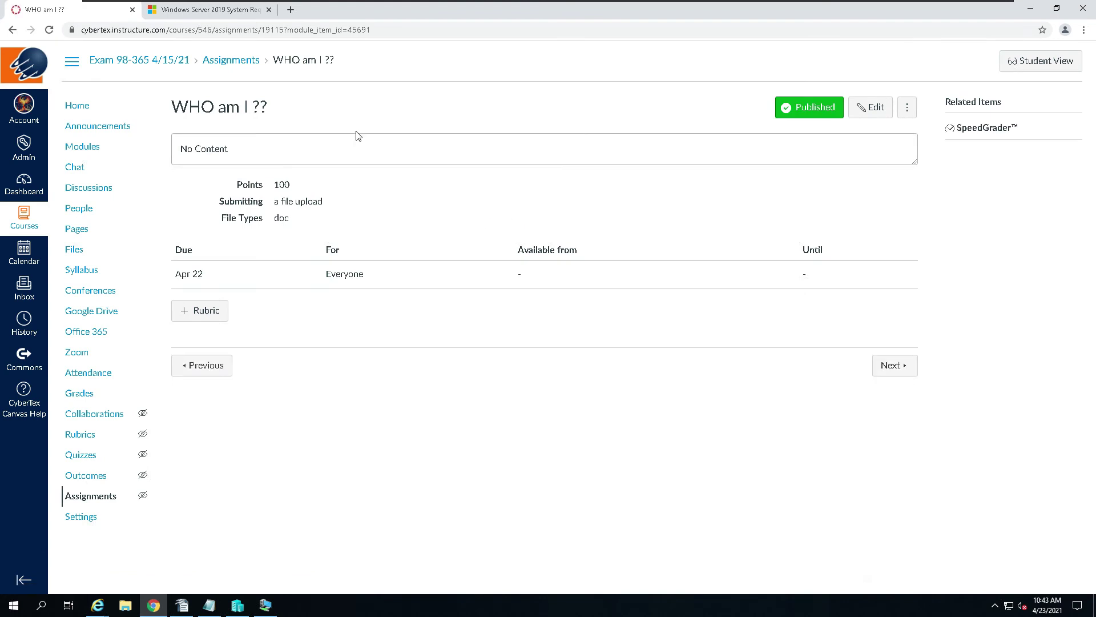
left_click(1031, 14)
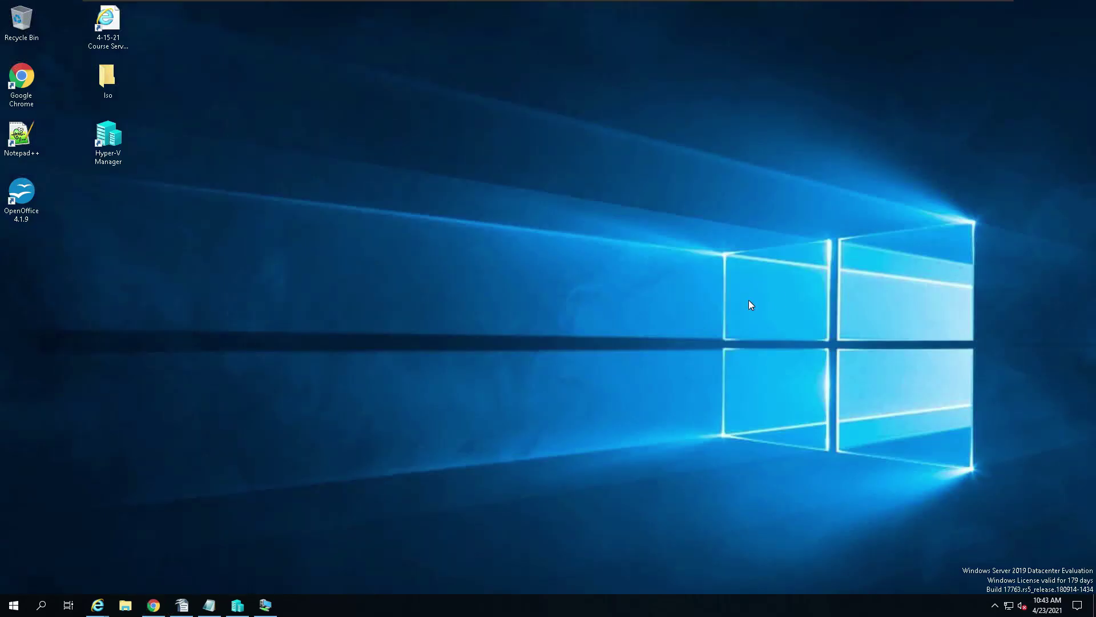
Step: Bring back the DC1 connection window, take it out of full screen, and open its View options
left_click(266, 605)
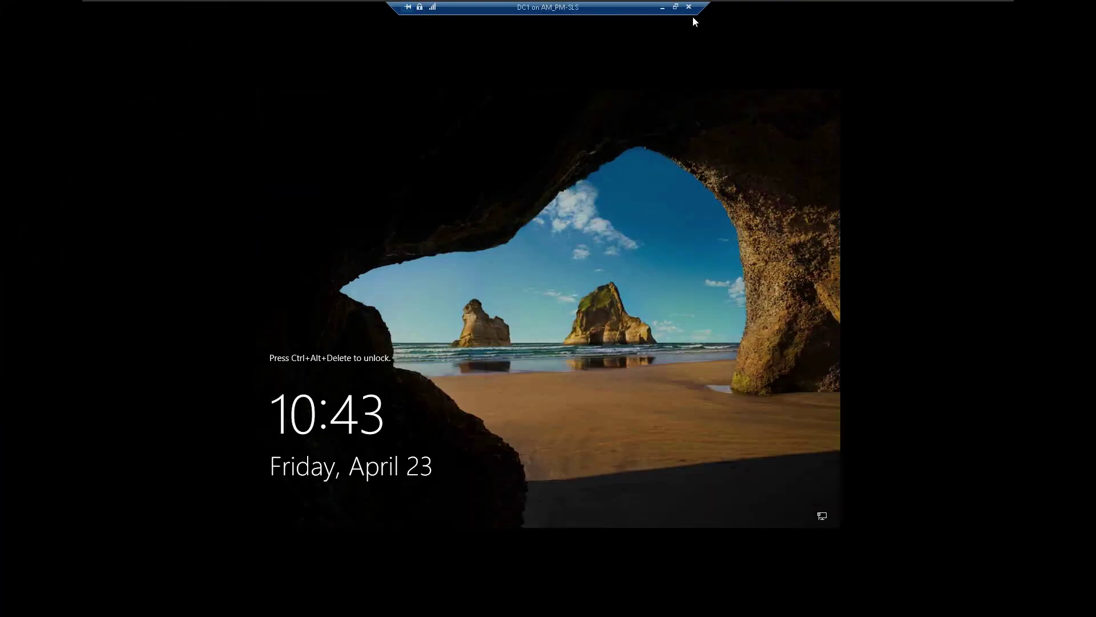
left_click(676, 7)
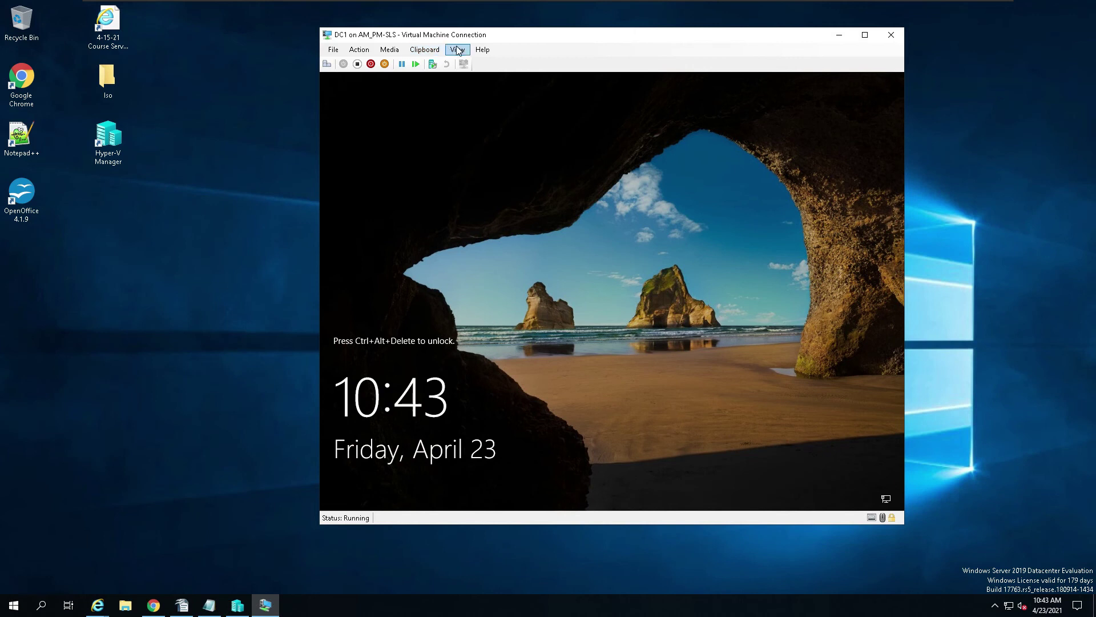
left_click(459, 50)
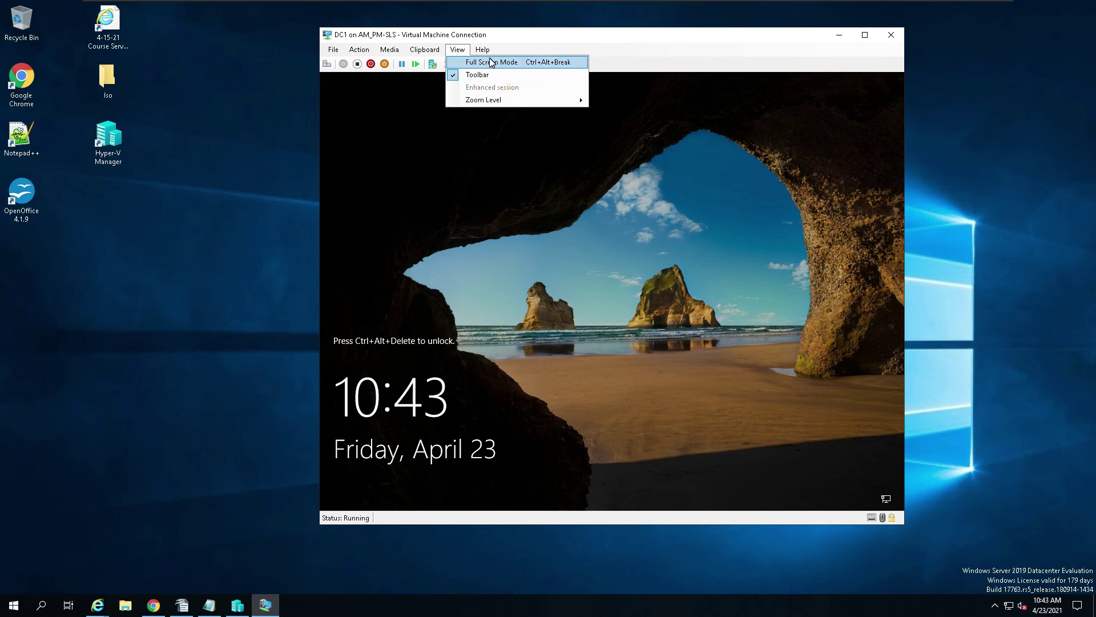
Step: Switch DC1 to full screen, send Ctrl+Alt+Delete, and sign in with the Administrator password
left_click(491, 61)
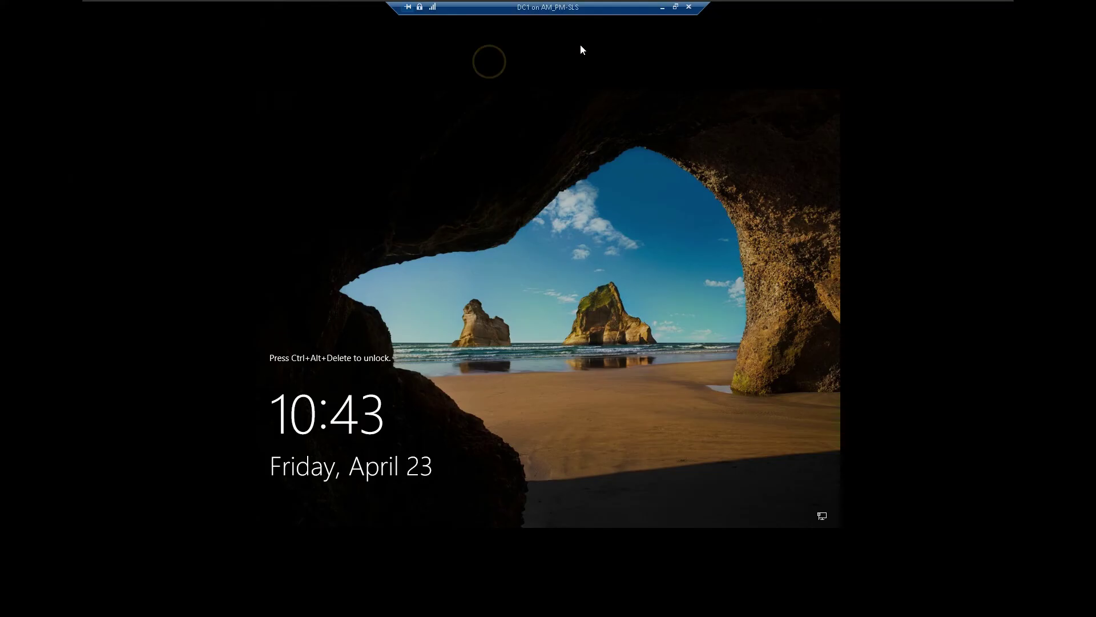
left_click(471, 312)
key("ctrl+alt+End")
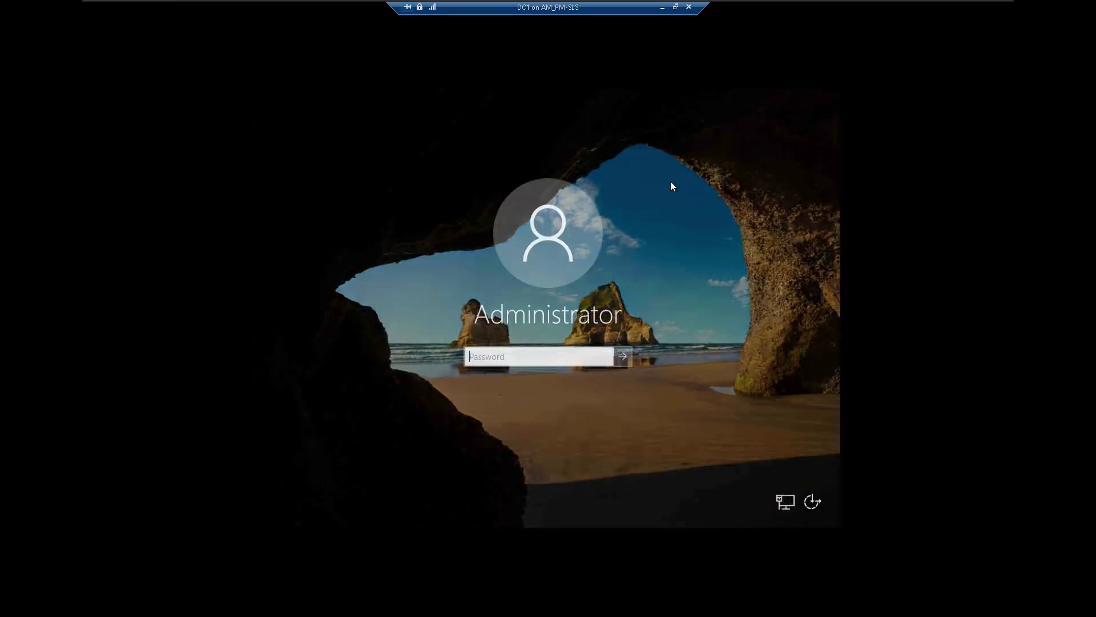
left_click(557, 355)
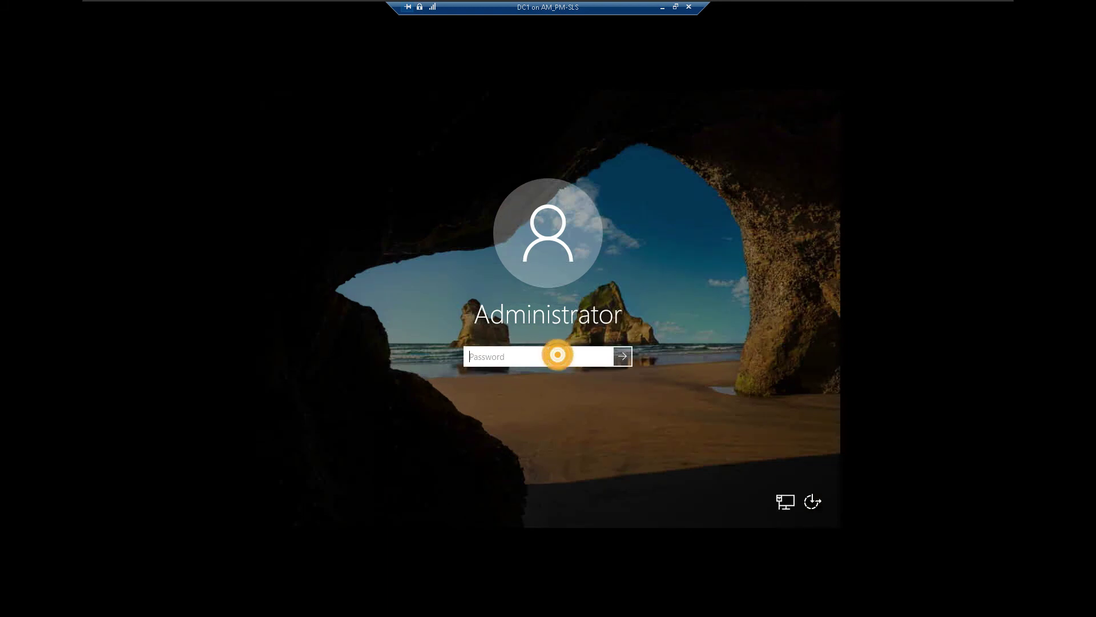
type("•••••••••")
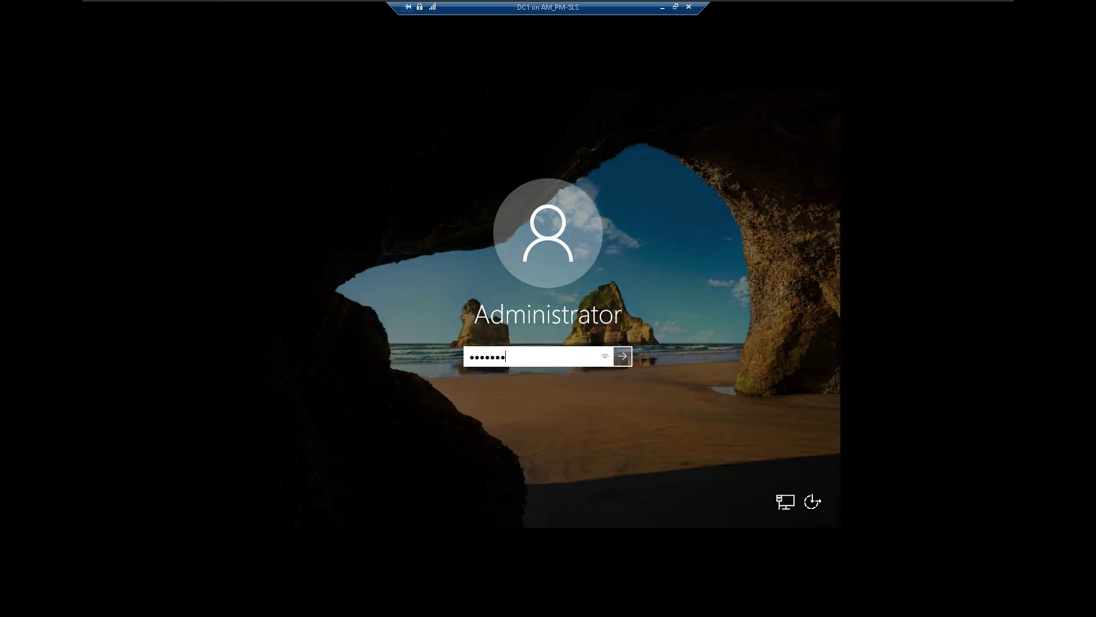
key("Return")
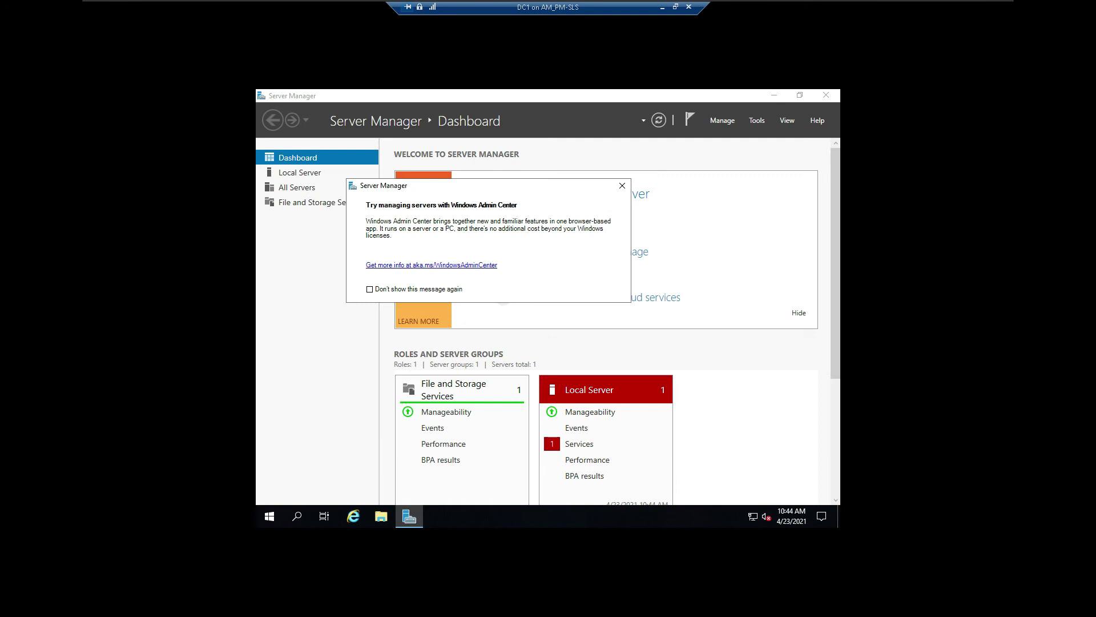
Step: Close the Windows Admin Center notice and open Local Server to confirm the name AM-PM-DC1-SLS
left_click(625, 189)
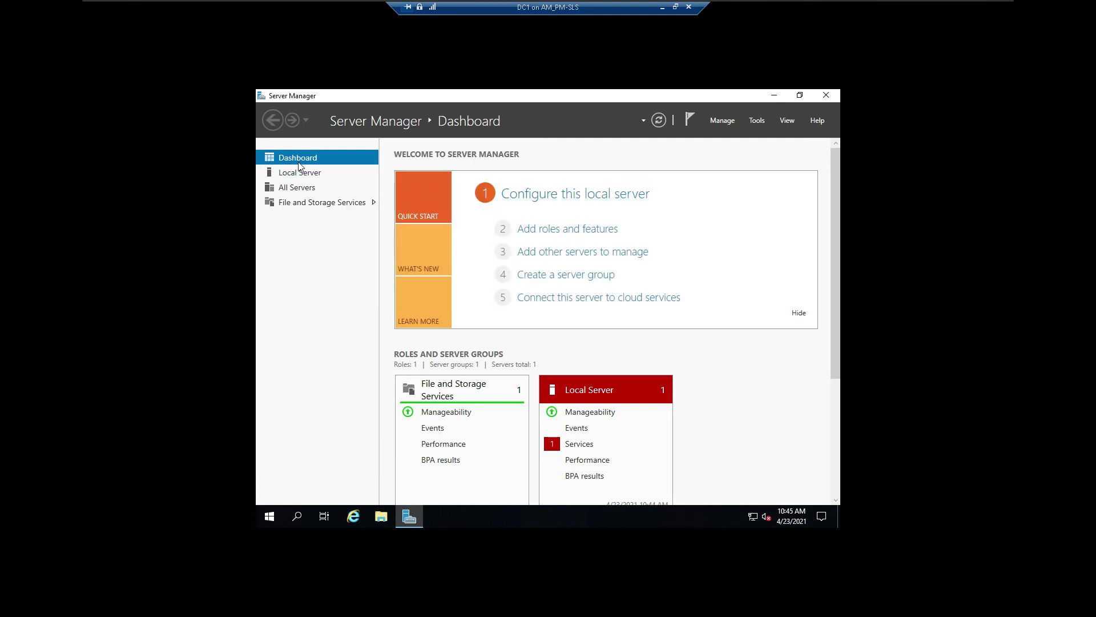
left_click(293, 173)
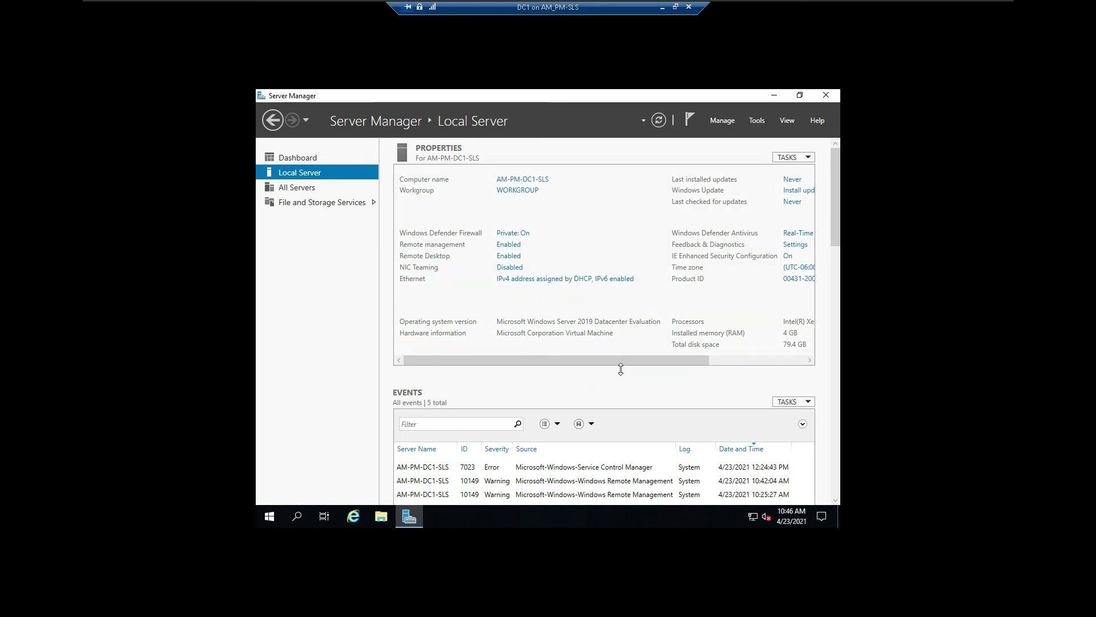
left_click_drag(650, 357, 794, 366)
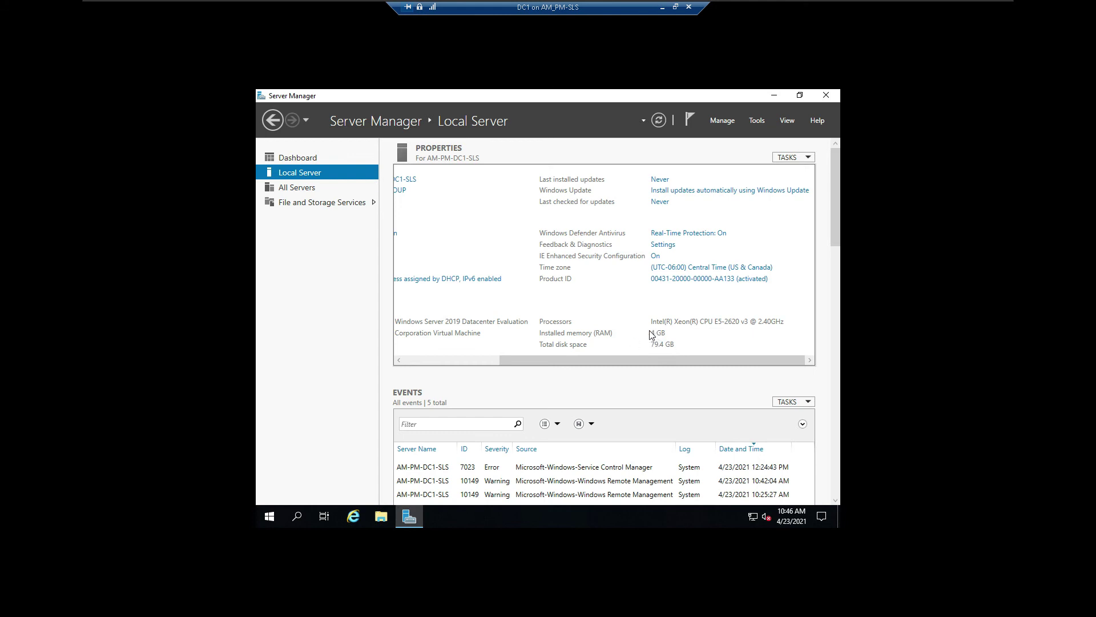
left_click_drag(613, 357, 481, 372)
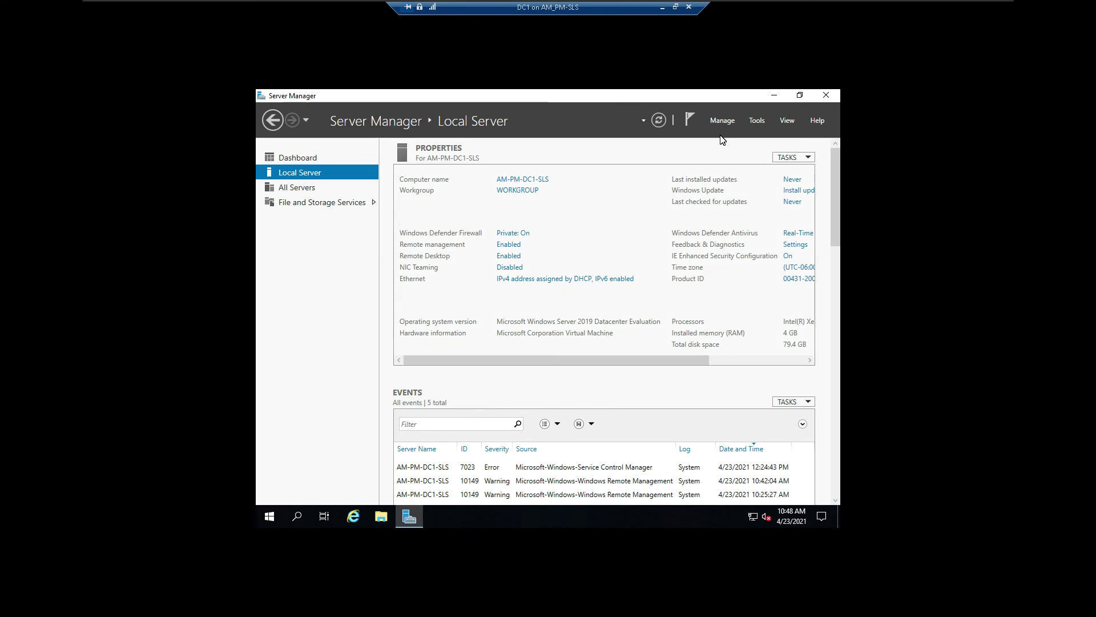
left_click(663, 8)
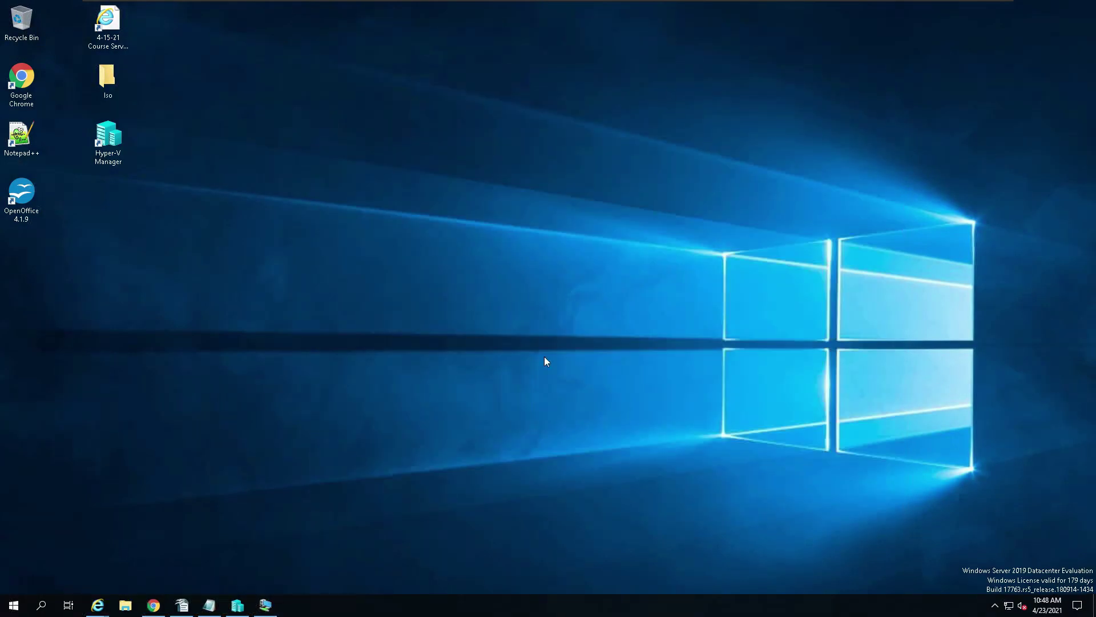
left_click(153, 604)
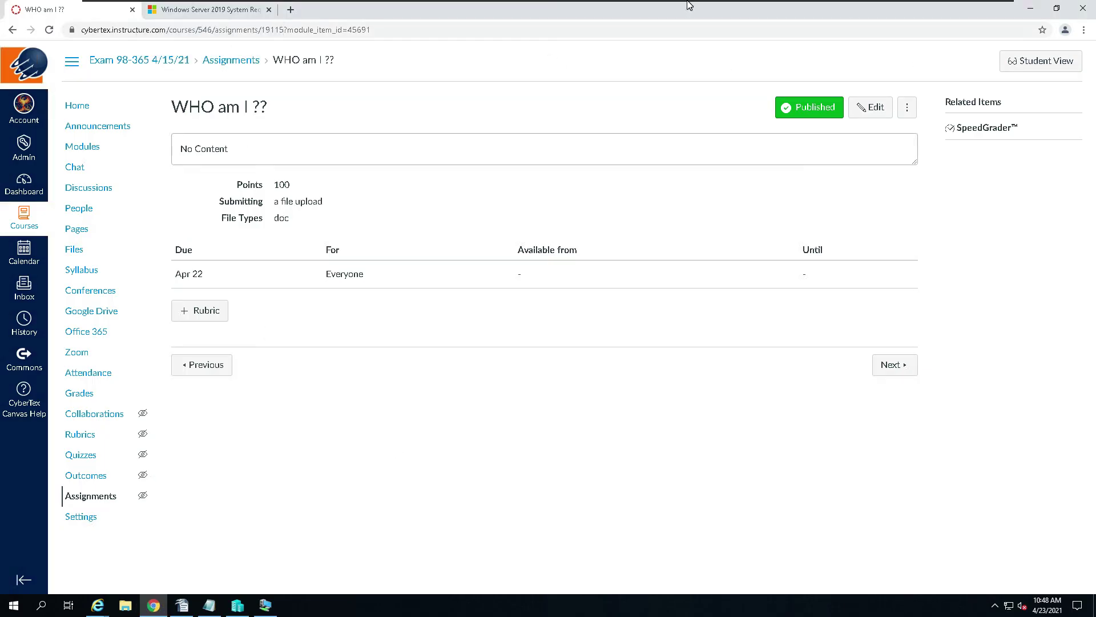
left_click(1030, 9)
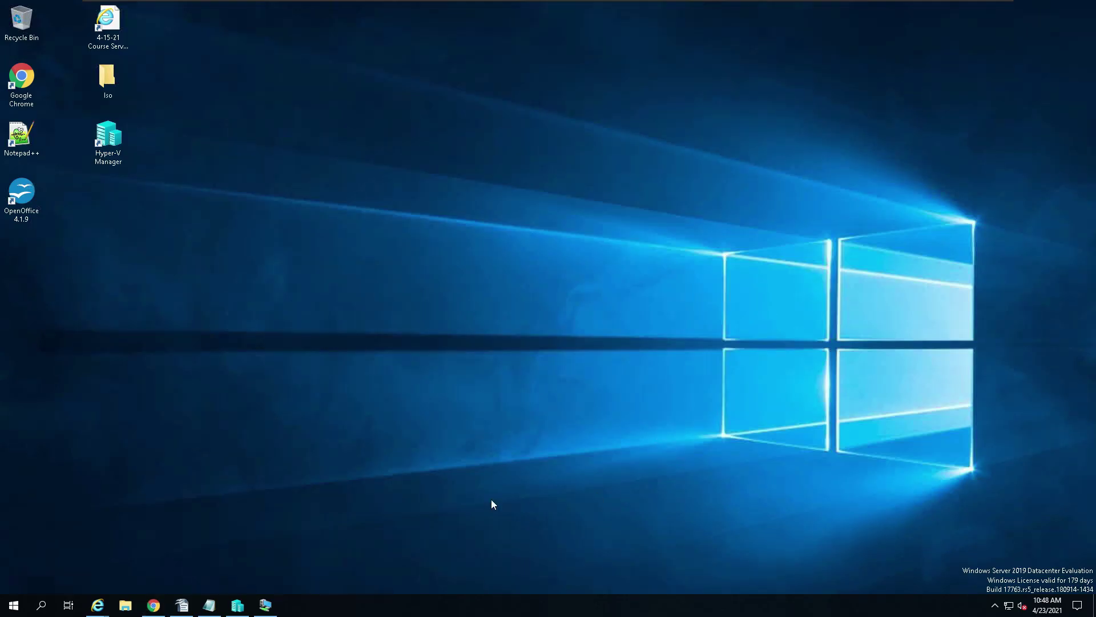
left_click(266, 603)
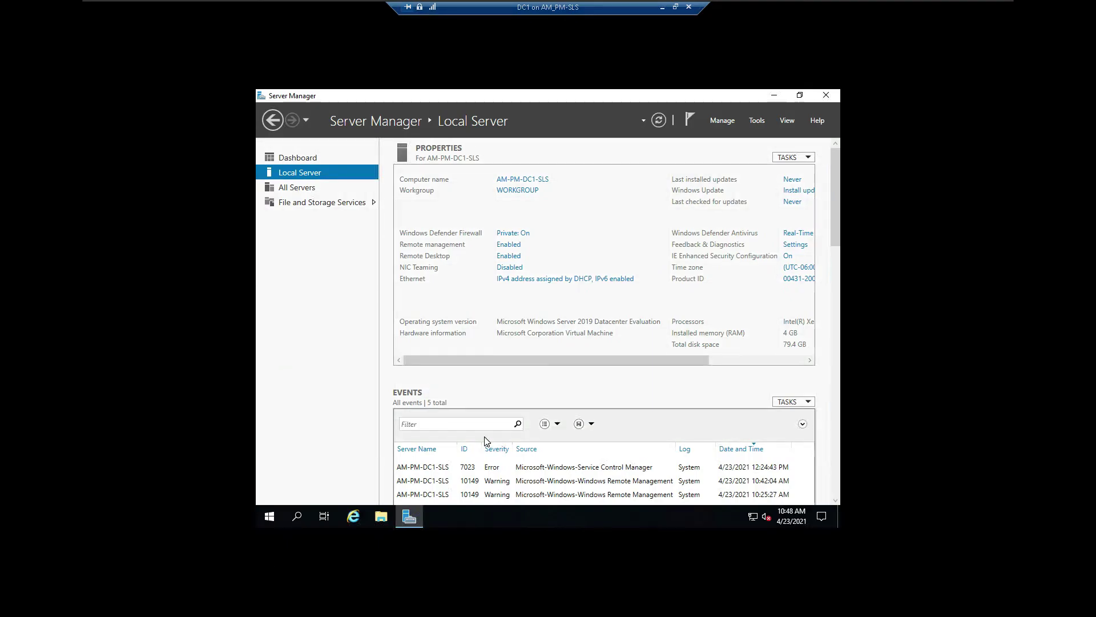
Step: Close Server Manager on DC1 and go to Windows Settings > System
left_click(827, 96)
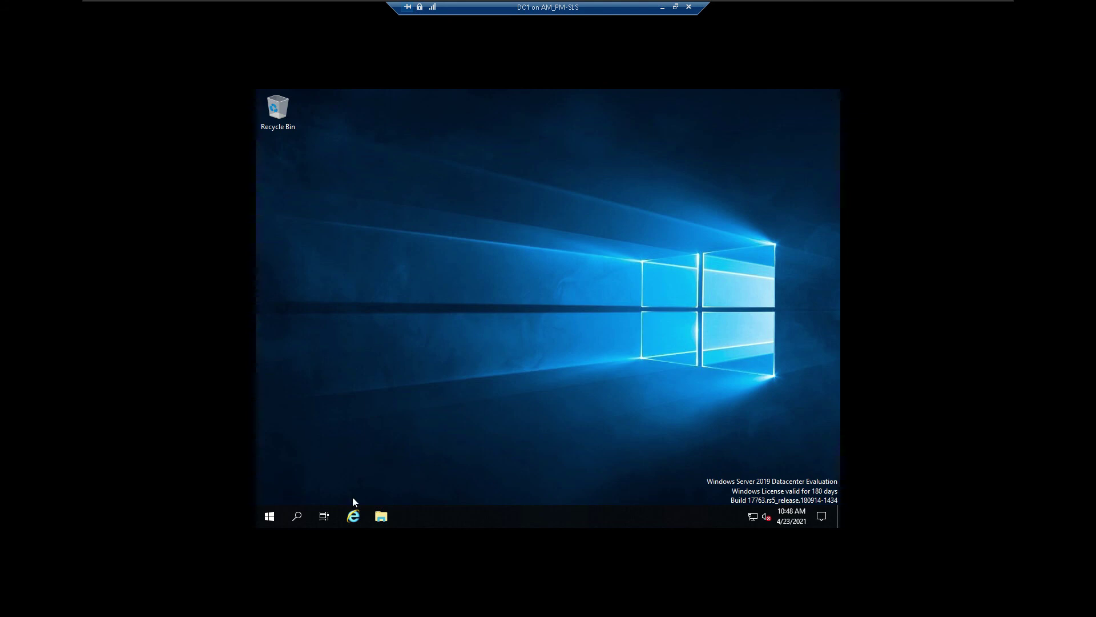
left_click(263, 518)
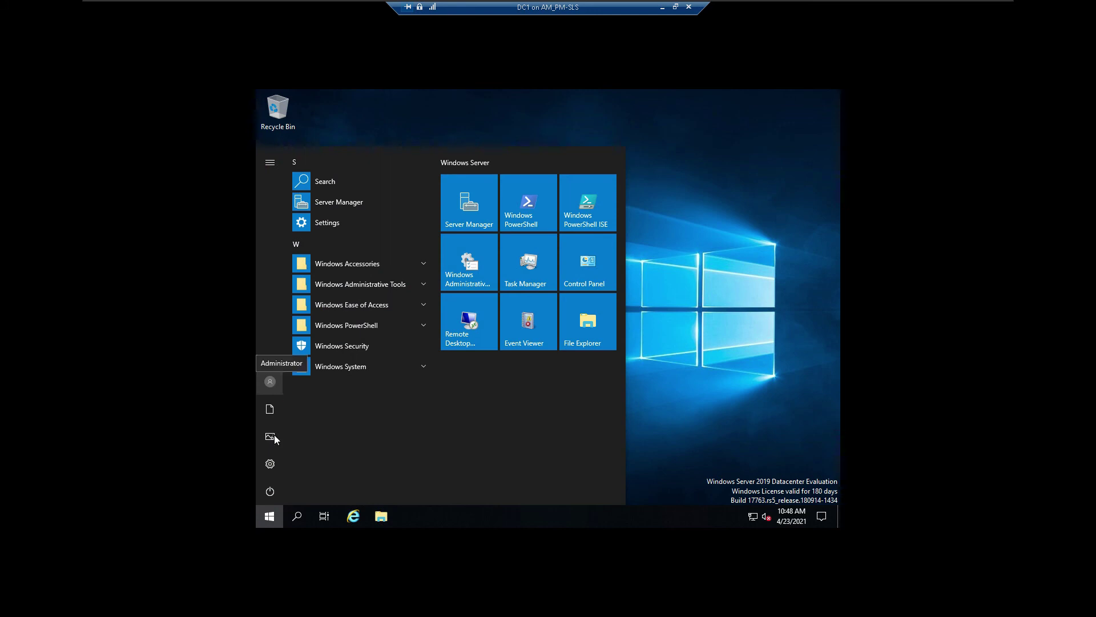
left_click(272, 465)
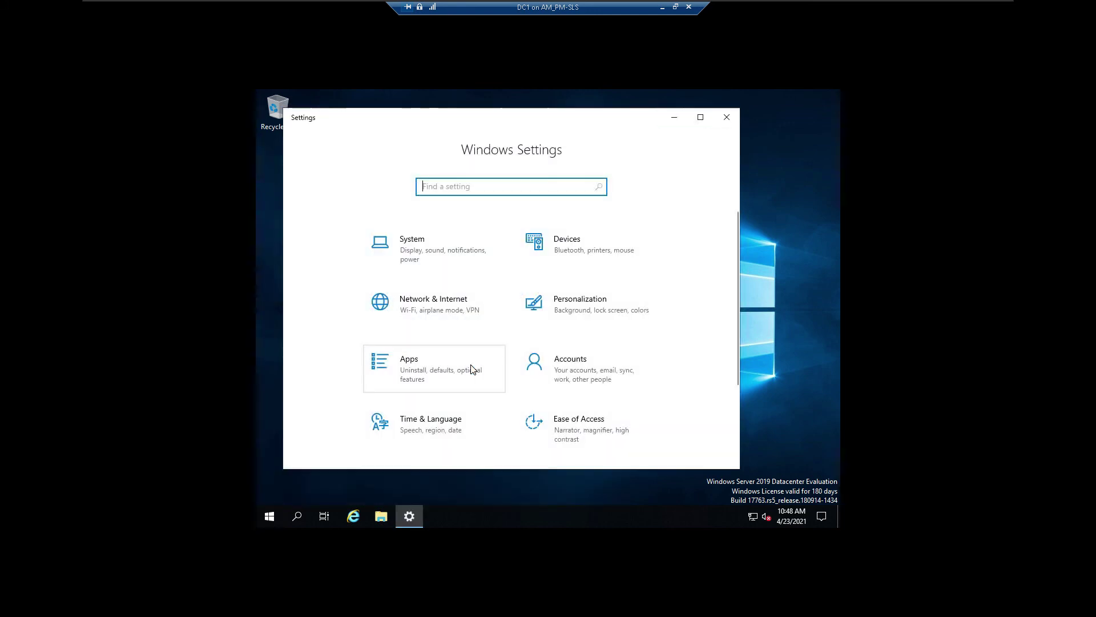
left_click(413, 237)
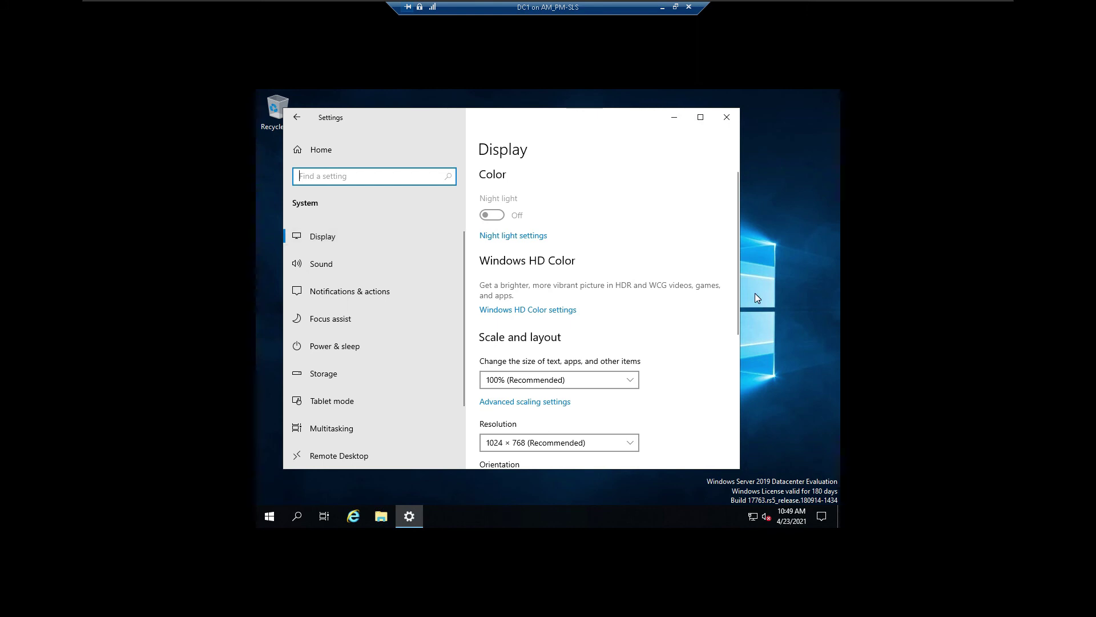
Step: Open System > About, then System info showing AM-PM-DC1-SLS, WORKGROUP and activated Windows
scroll(404, 399, "down", 2)
scroll(402, 397, "down", 1)
left_click(360, 408)
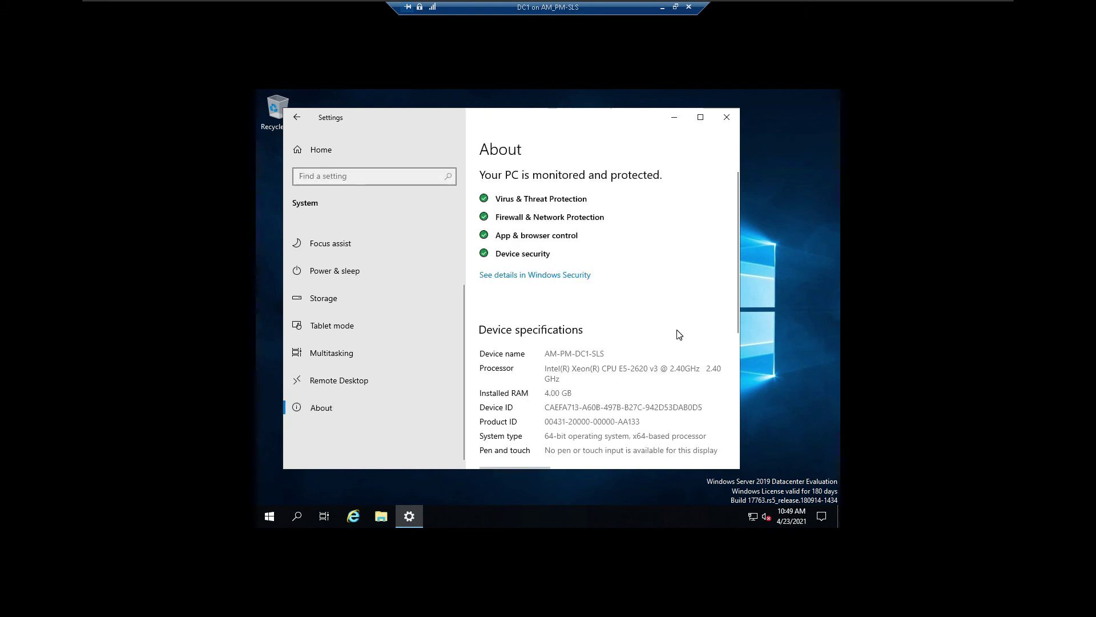
scroll(631, 309, "down", 5)
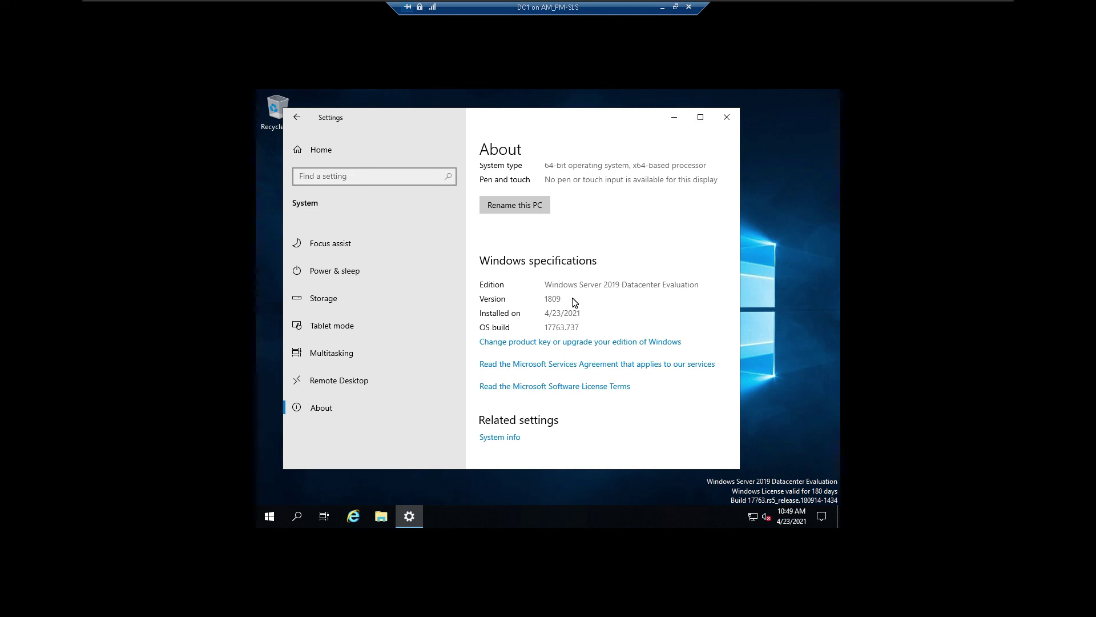
scroll(575, 303, "up", 5)
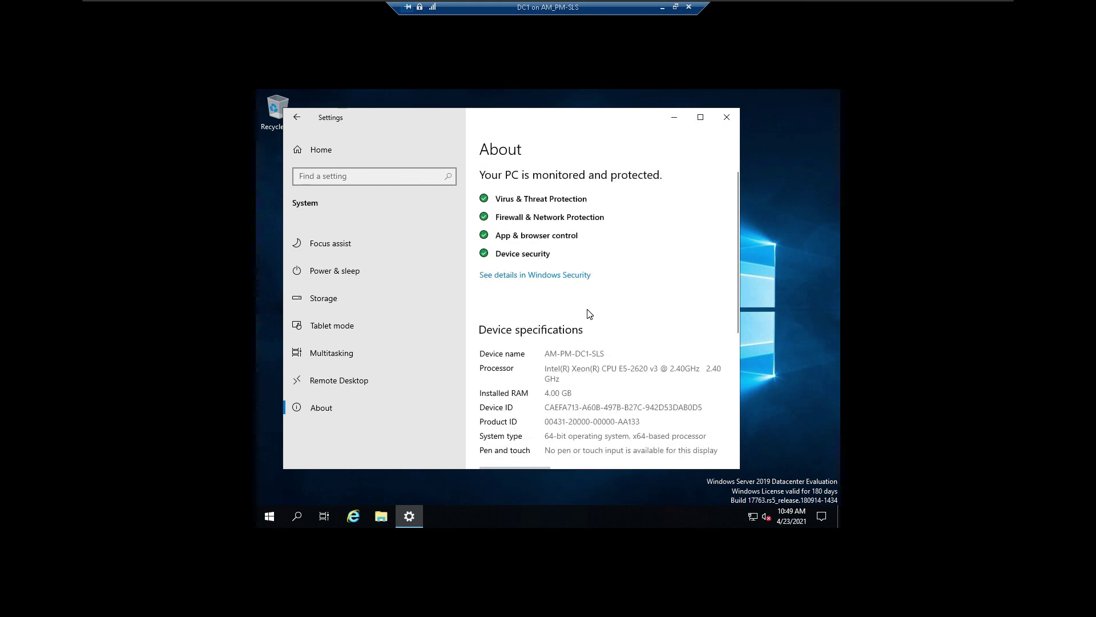
scroll(586, 314, "down", 2)
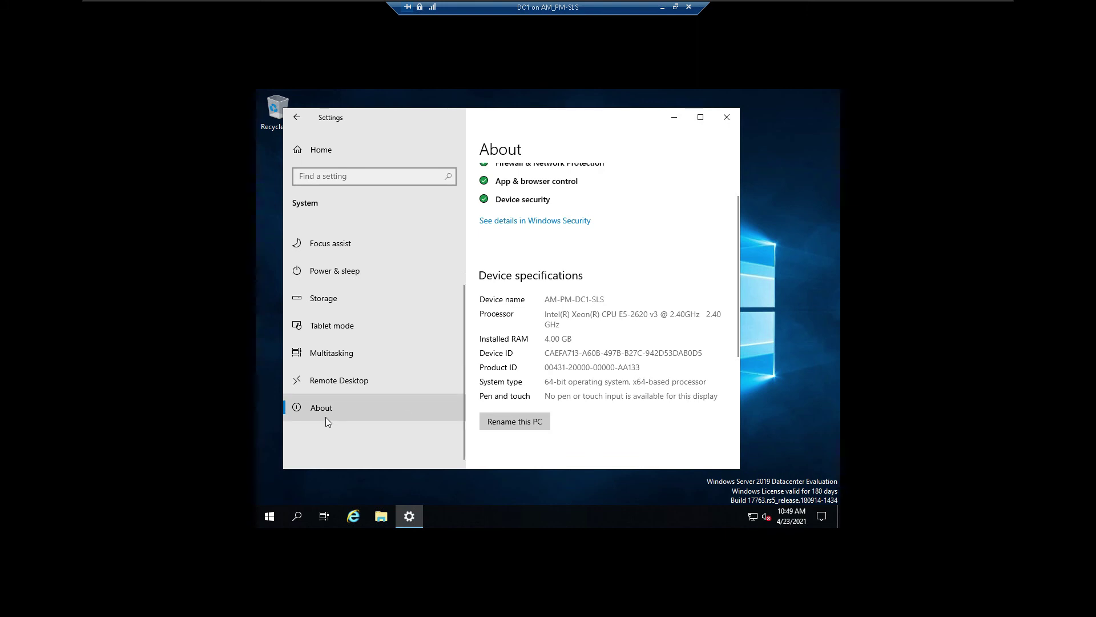
scroll(589, 373, "down", 8)
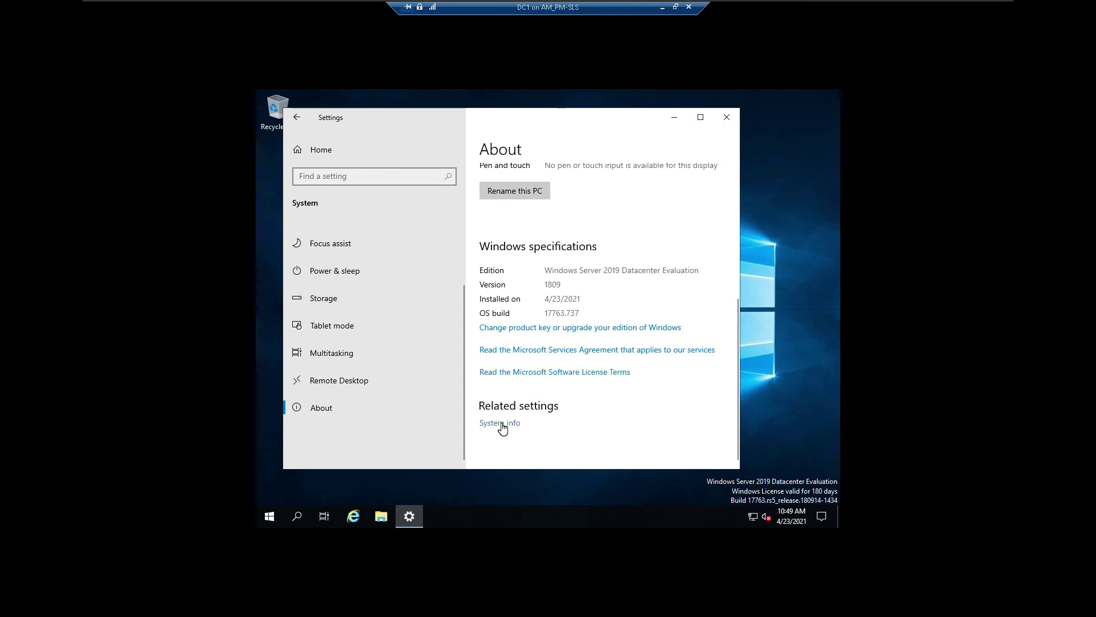
left_click(501, 423)
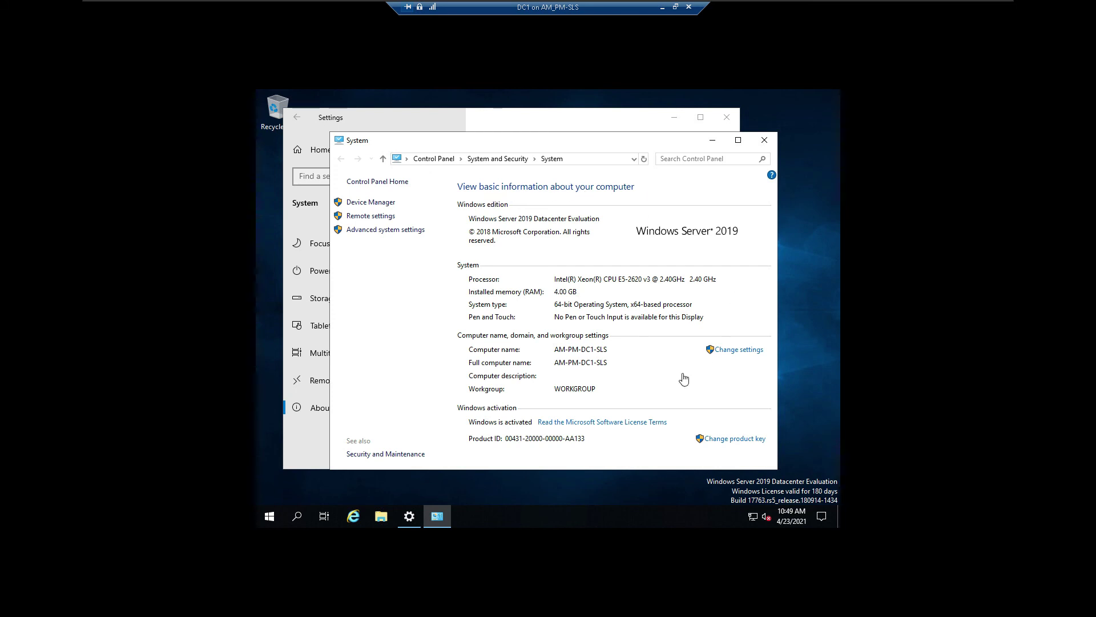
Step: Search the Start menu for 'system' and open the System Information app
left_click(271, 521)
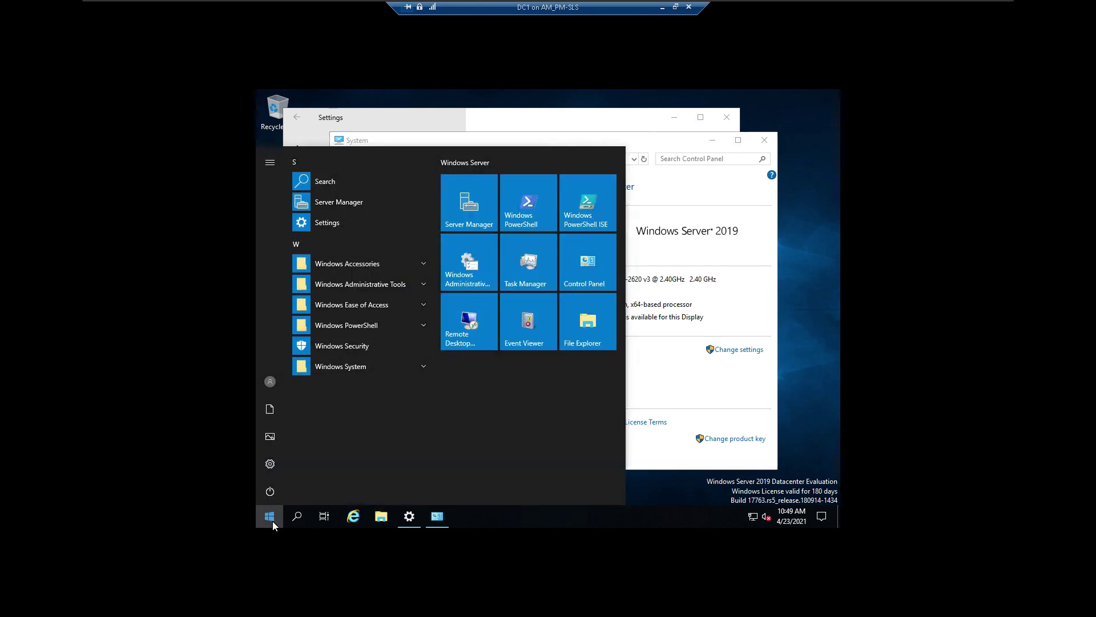
type("szystem")
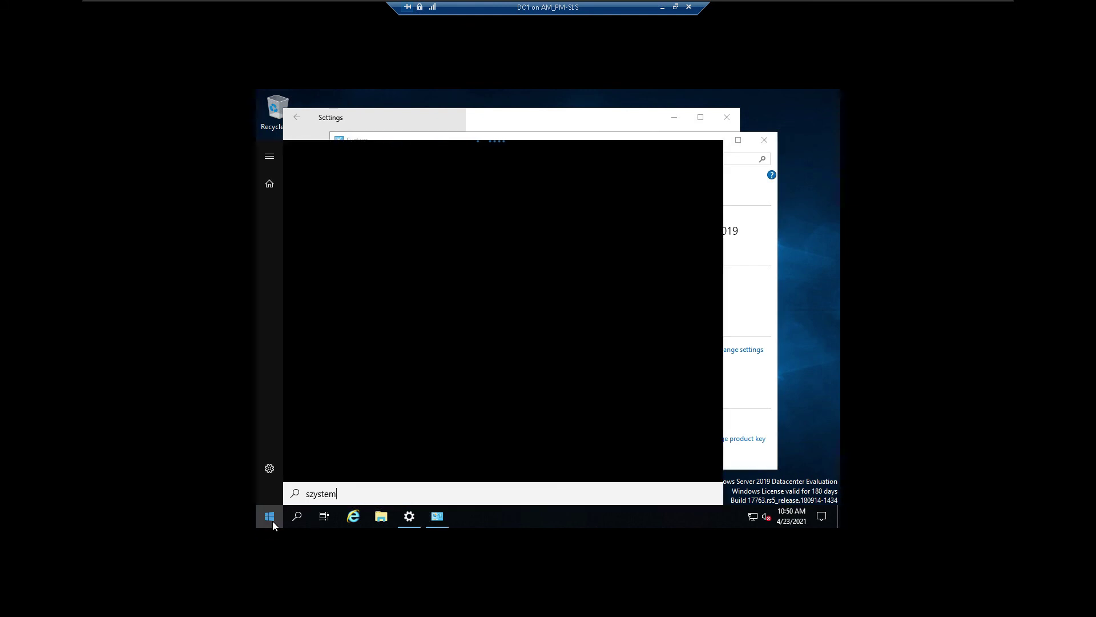
key("BackSpace")
key("BackSpace")
key("BackSpace")
key("BackSpace")
key("BackSpace")
key("BackSpace")
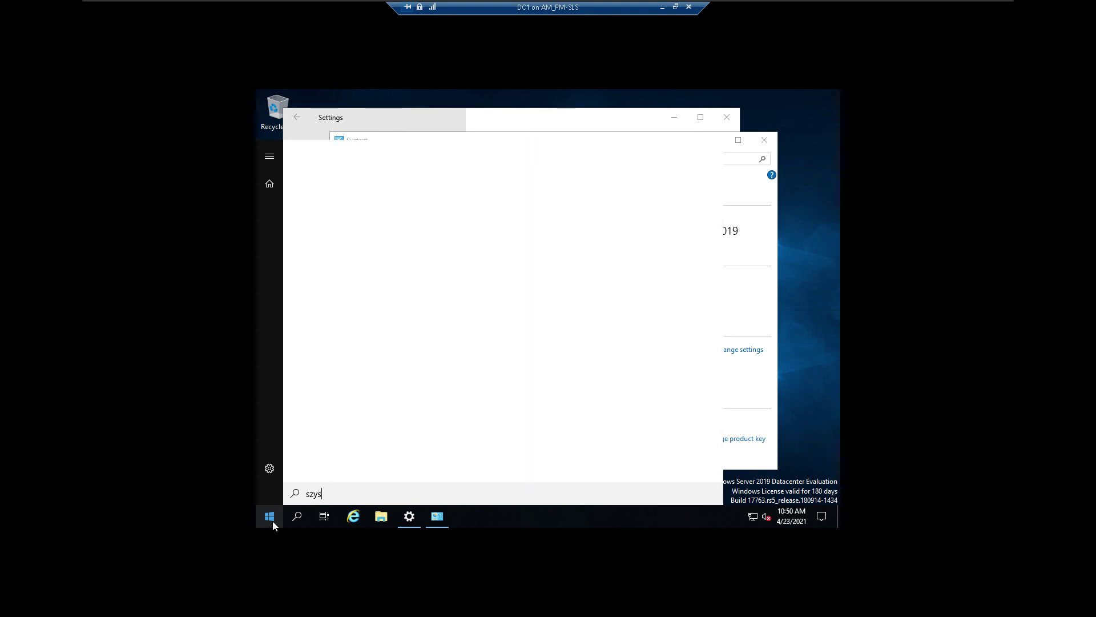
key("BackSpace")
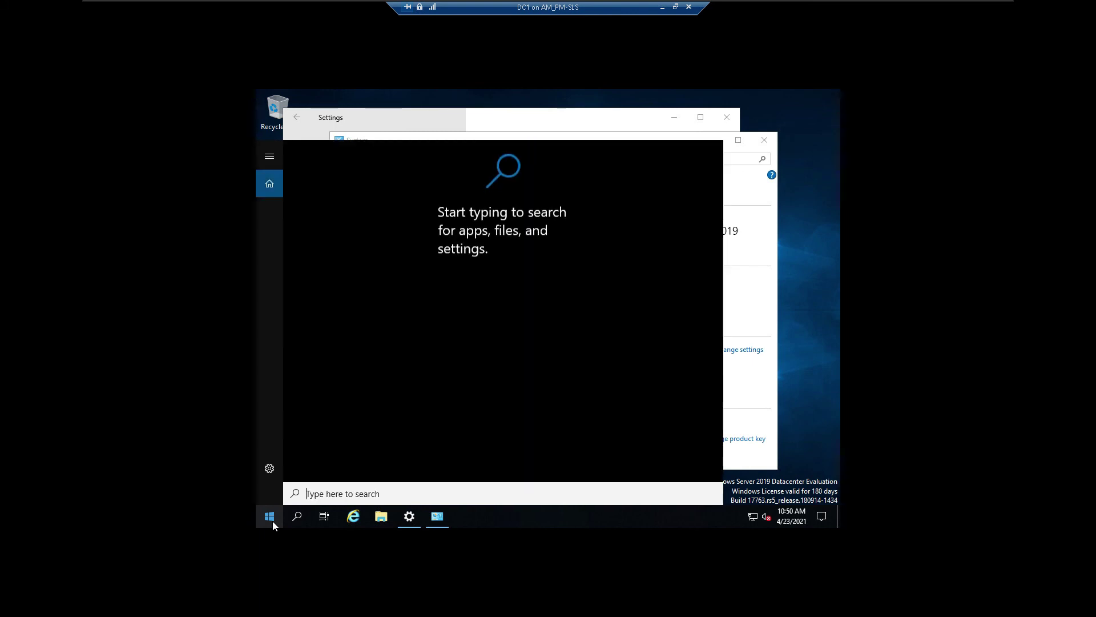
type("system")
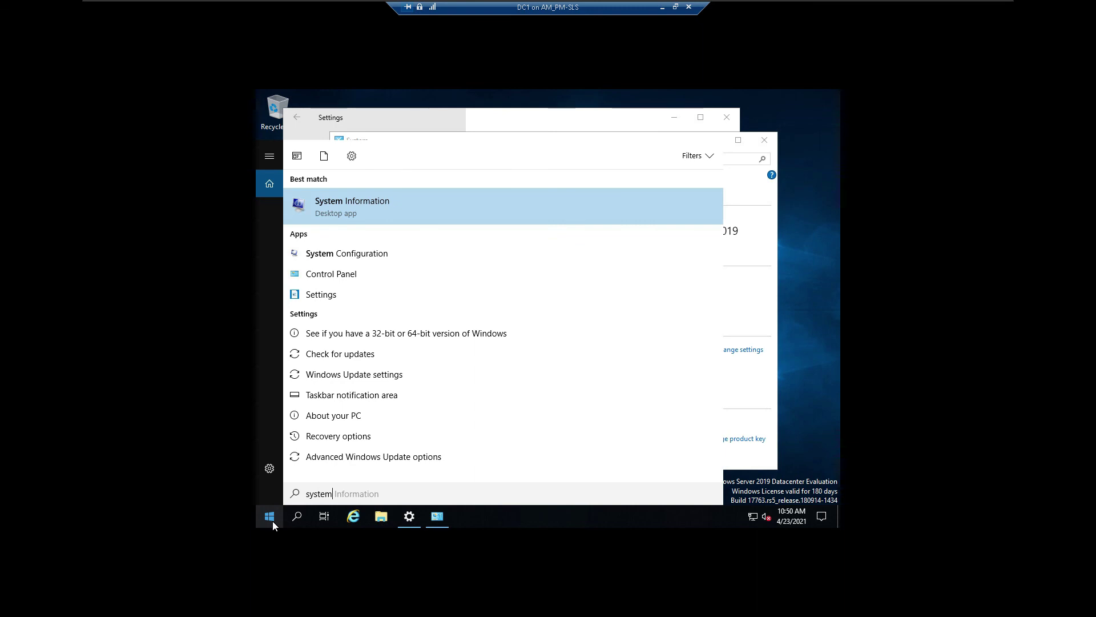
left_click(347, 206)
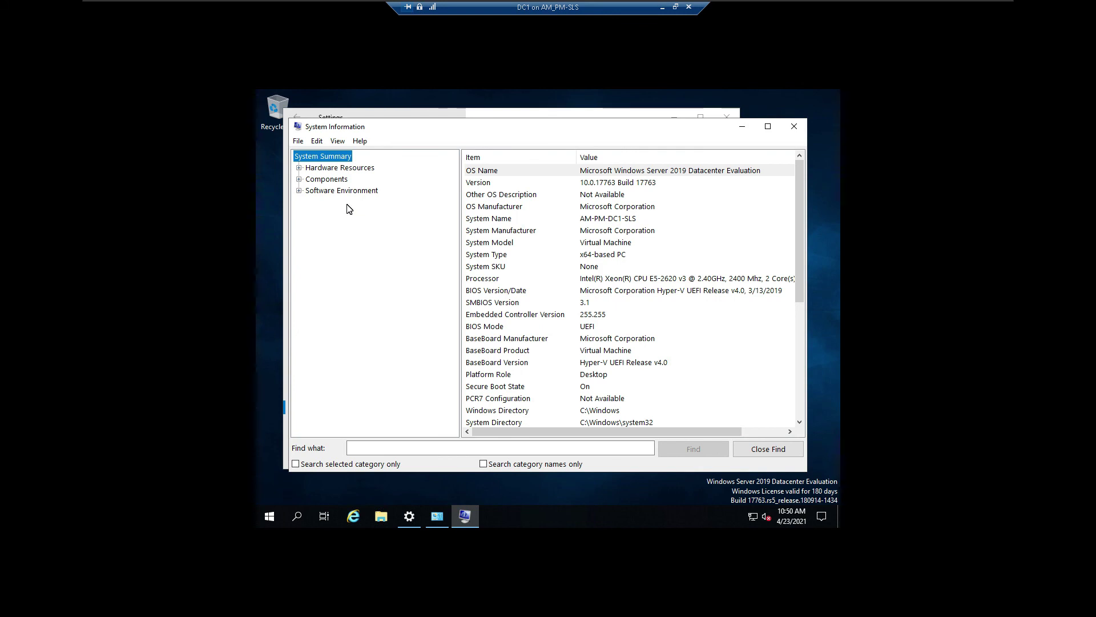
Step: Scroll through DC1's System Summary (version 10.0.17763, UEFI, Secure Boot On), then close System Information
mouse_move(293, 1)
left_click(799, 203)
left_click_drag(802, 228, 809, 355)
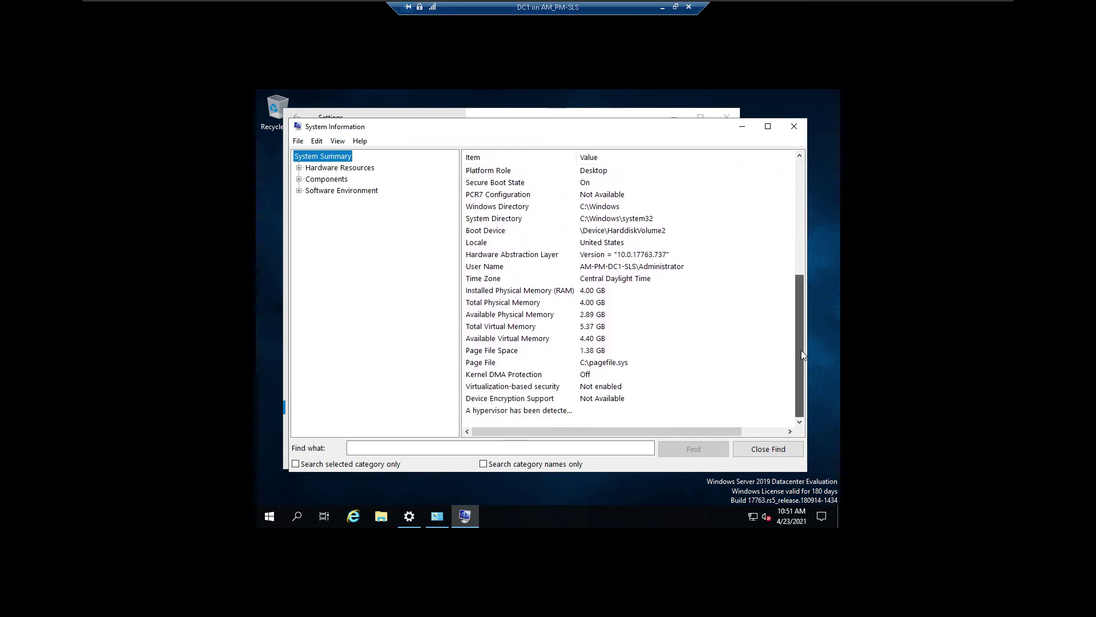
scroll(798, 333, "up", 3)
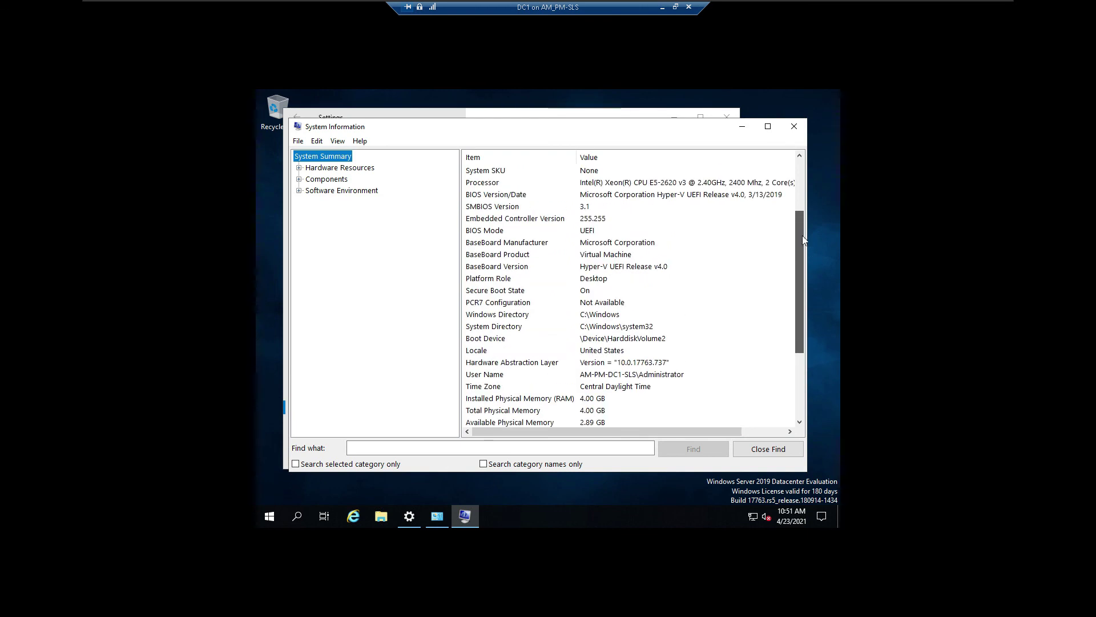
scroll(803, 240, "up", 3)
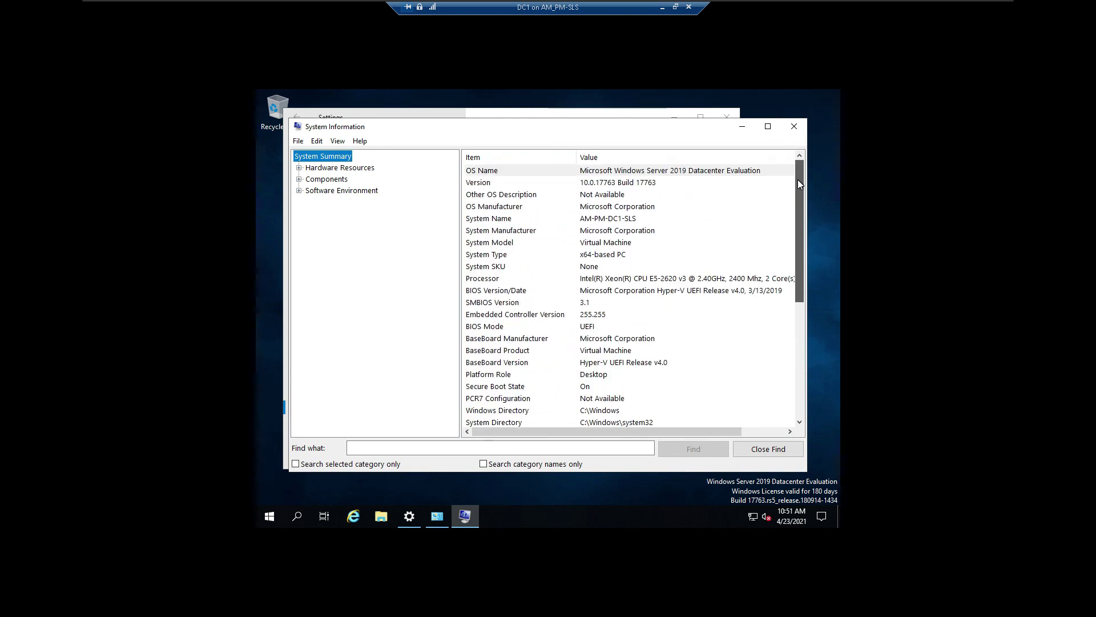
scroll(797, 217, "down", 4)
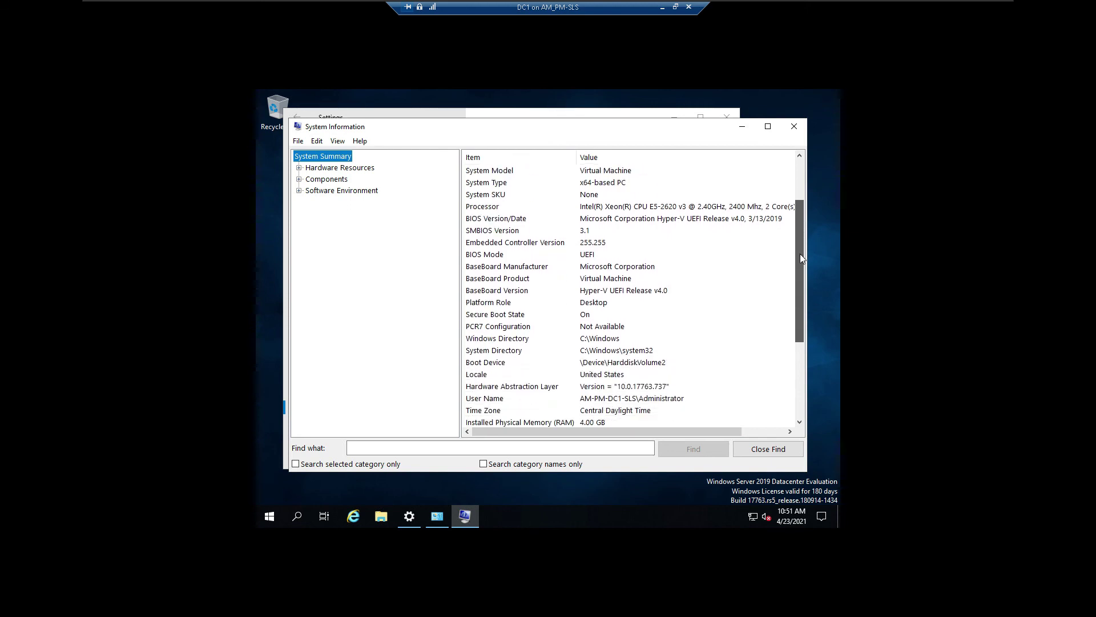
scroll(799, 314, "down", 2)
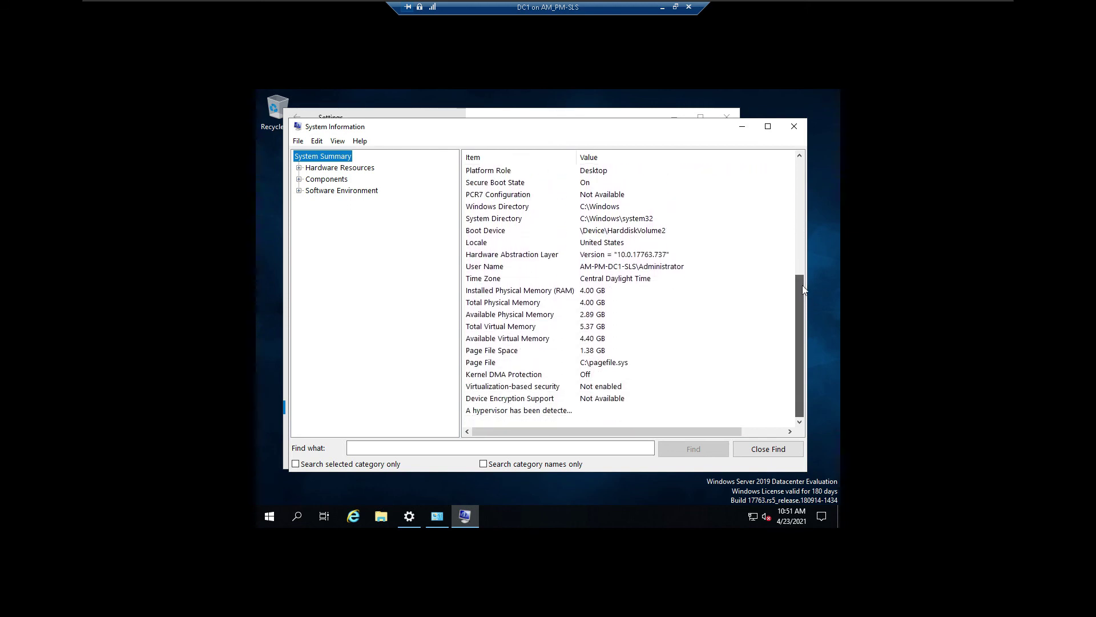
scroll(796, 257, "up", 4)
scroll(787, 233, "up", 2)
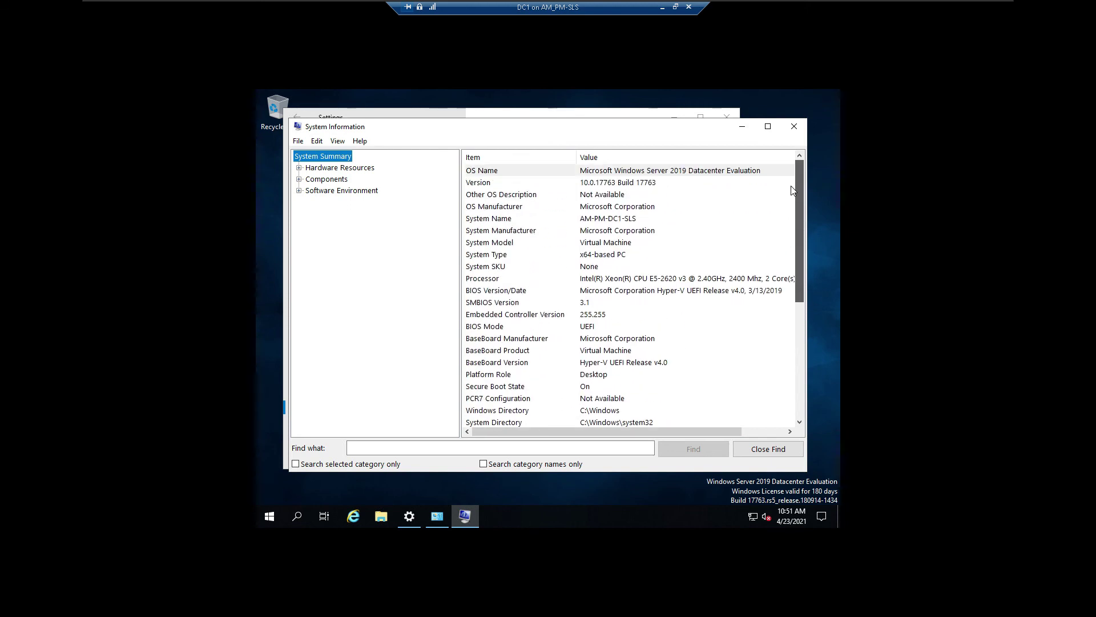
scroll(797, 245, "down", 4)
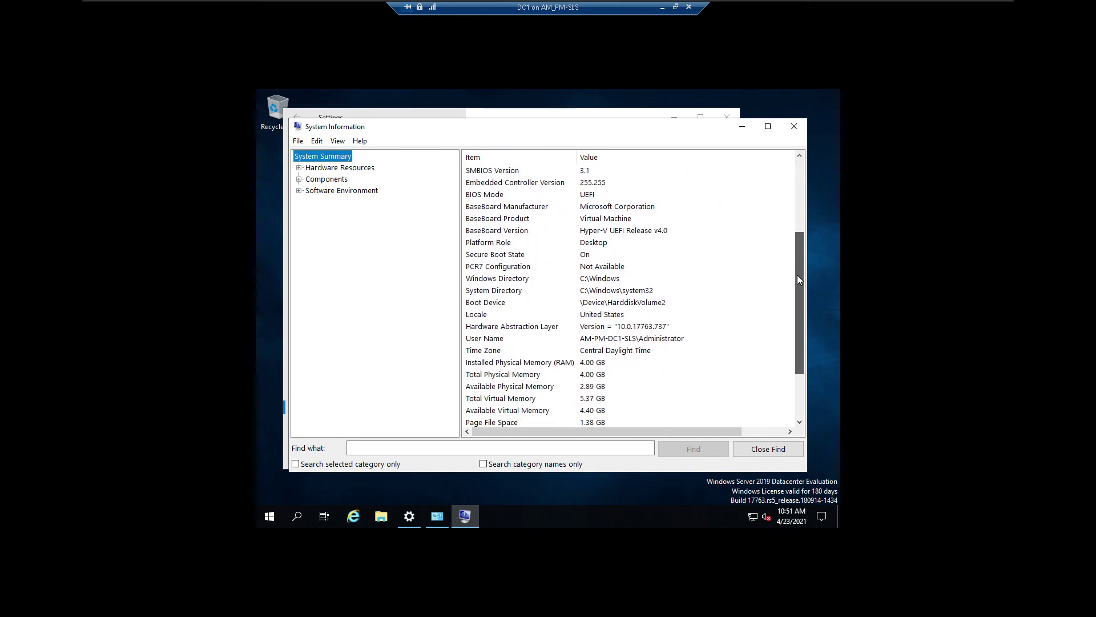
left_click_drag(797, 278, 789, 237)
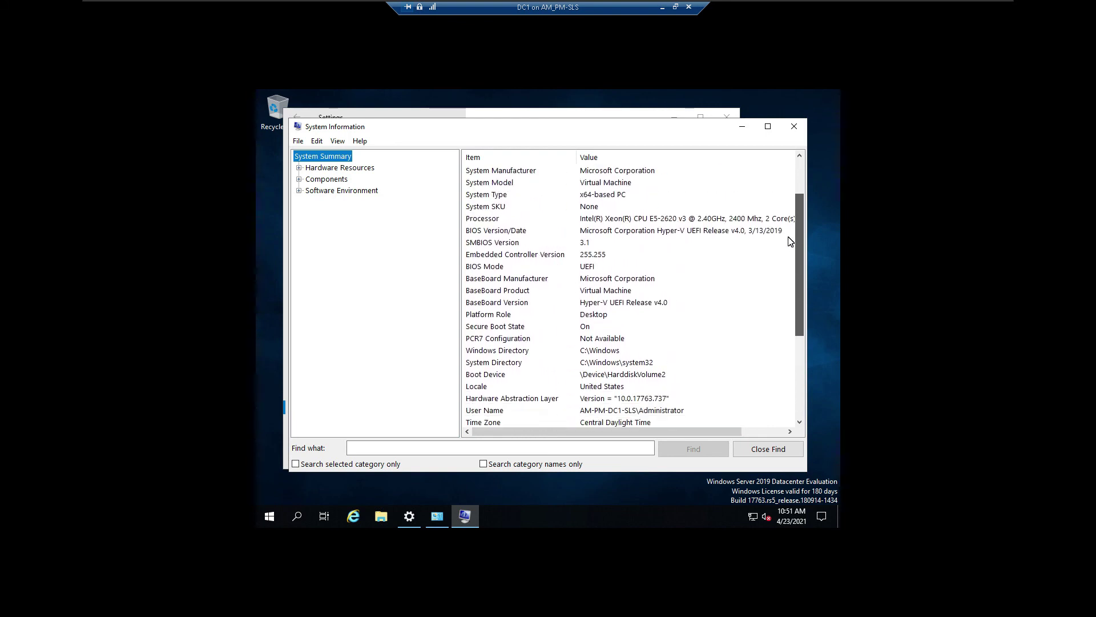
left_click_drag(790, 241, 798, 345)
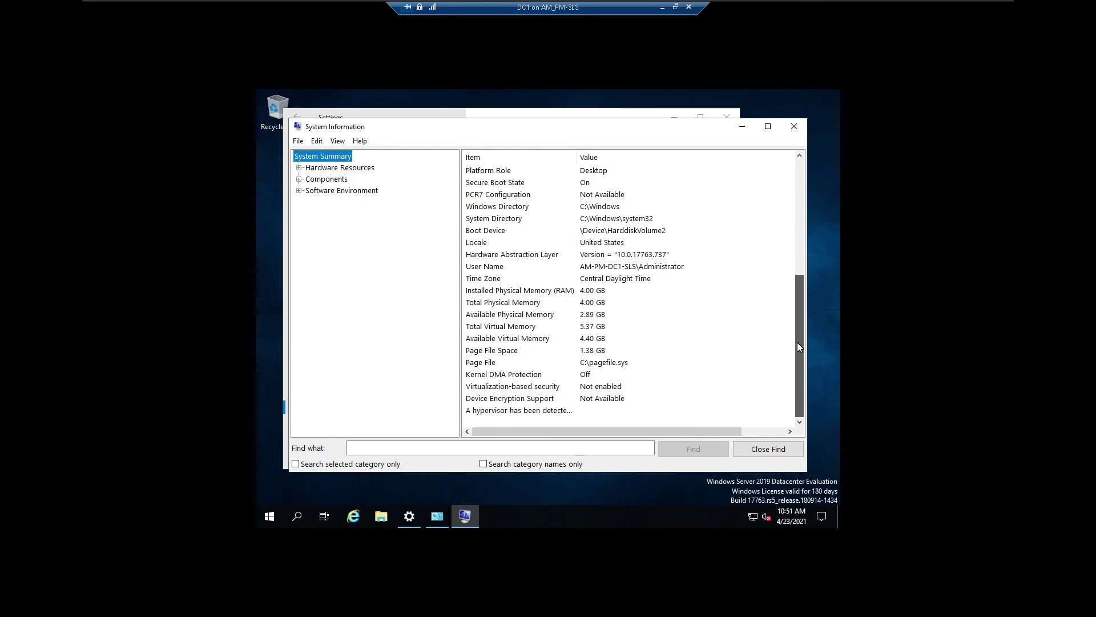
mouse_move(798, 347)
left_mouse_down()
mouse_move(802, 179)
mouse_move(809, 347)
left_mouse_up()
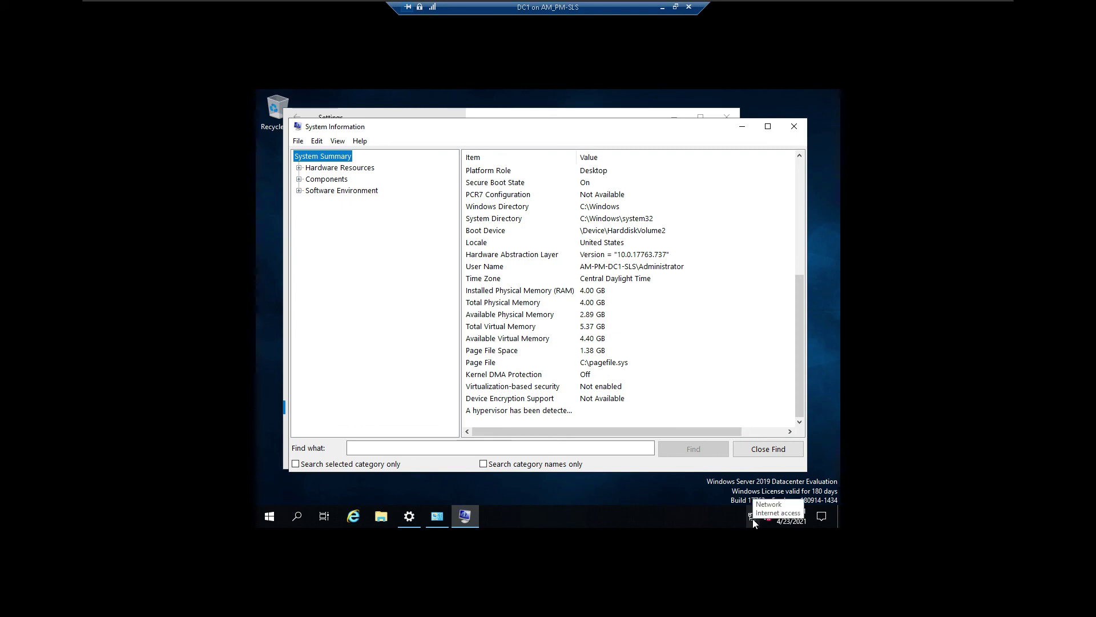
left_click(798, 128)
Step: Close the System and Settings windows and launch Windows PowerShell from the Win+X menu
left_click(762, 139)
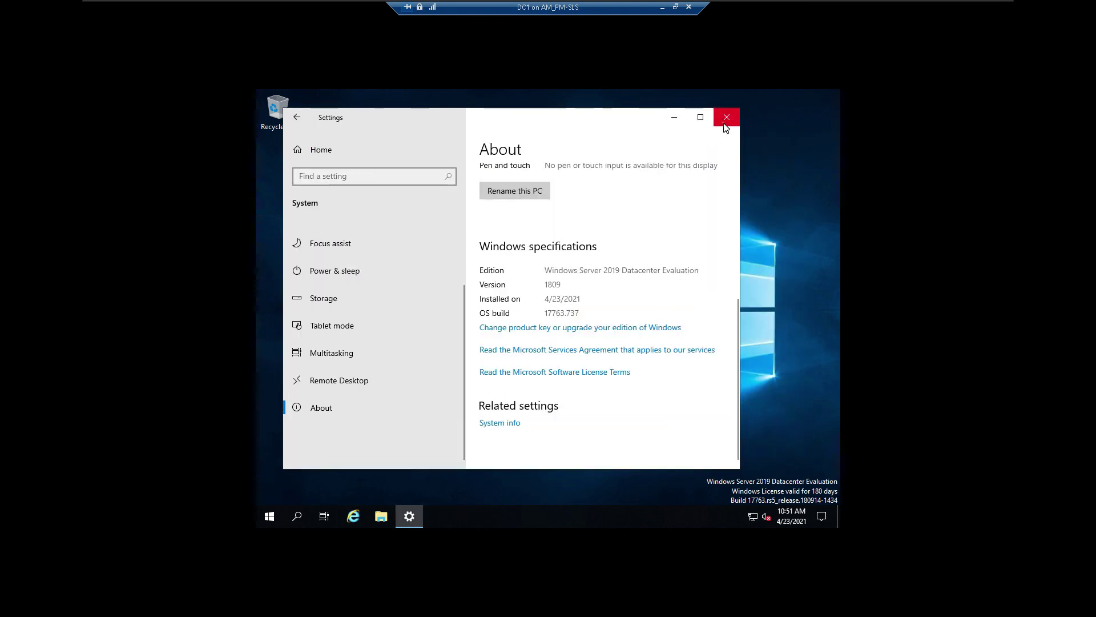
left_click(727, 117)
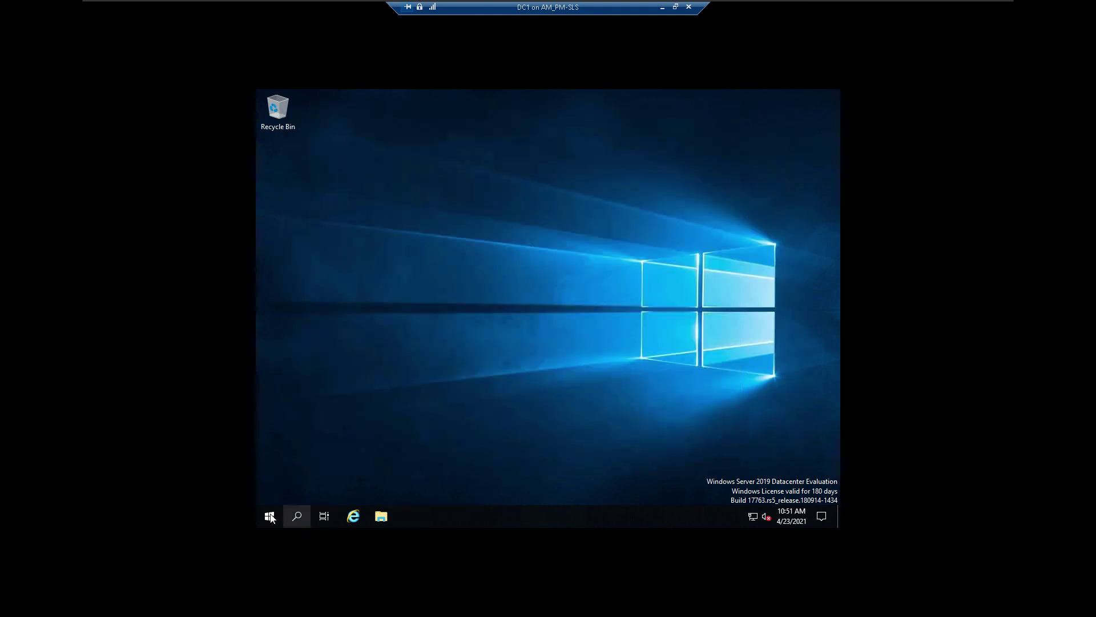
key("super+x")
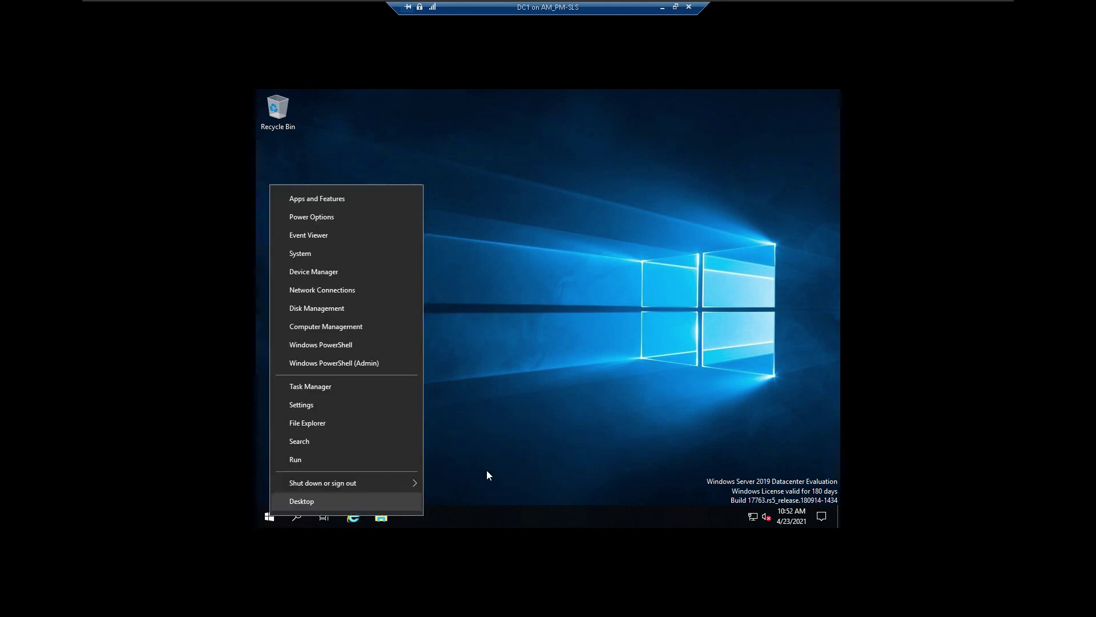
left_click(340, 345)
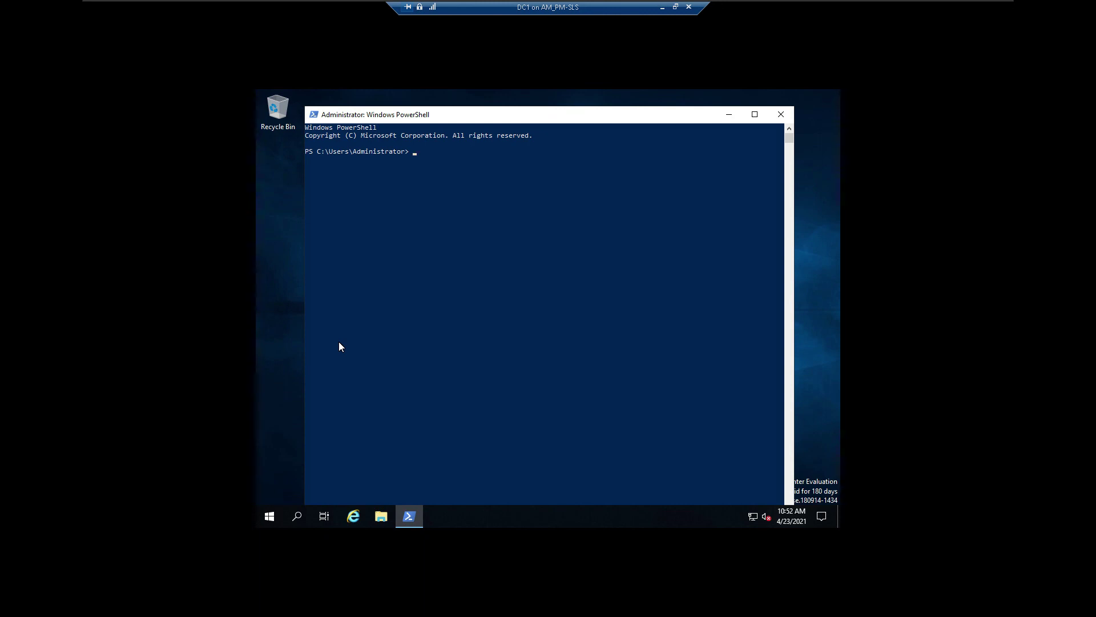
Step: Run ipconfig /all, correcting the missing space, to show IPv4 192.168.0.73 and DNS 192.168.0.1
type("ipconfig/all")
key("Return")
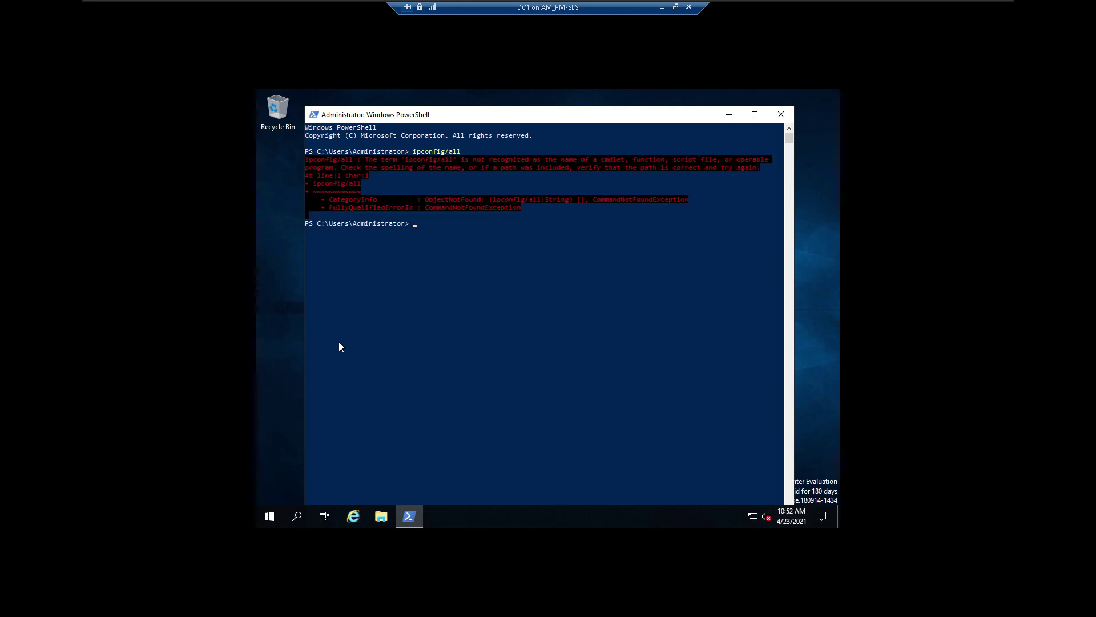
key("Up")
key("Left")
key("Left")
key("Left")
key("Left")
key("Return")
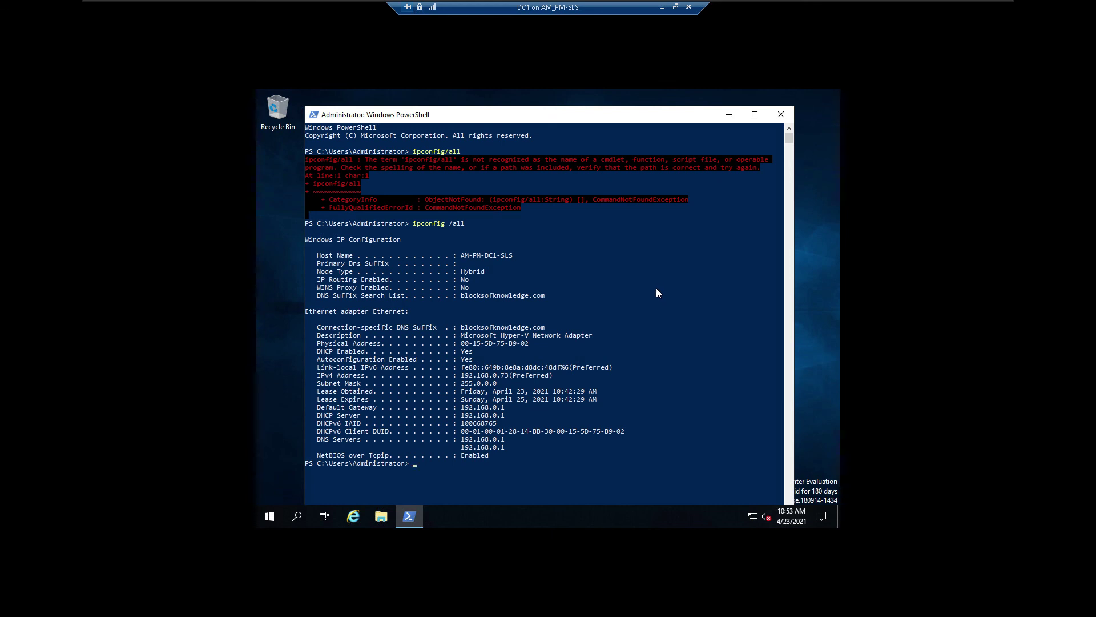
Step: Run dir to list the C:\Users\Administrator folders, from 3D Objects through Videos
scroll(595, 387, "down", 8)
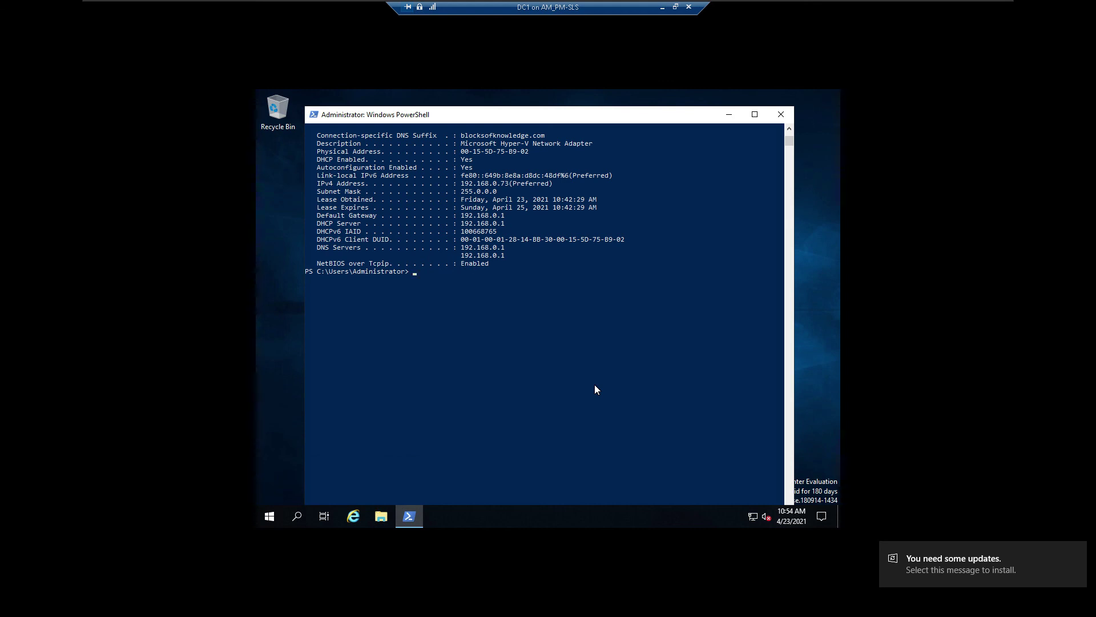
type("dir")
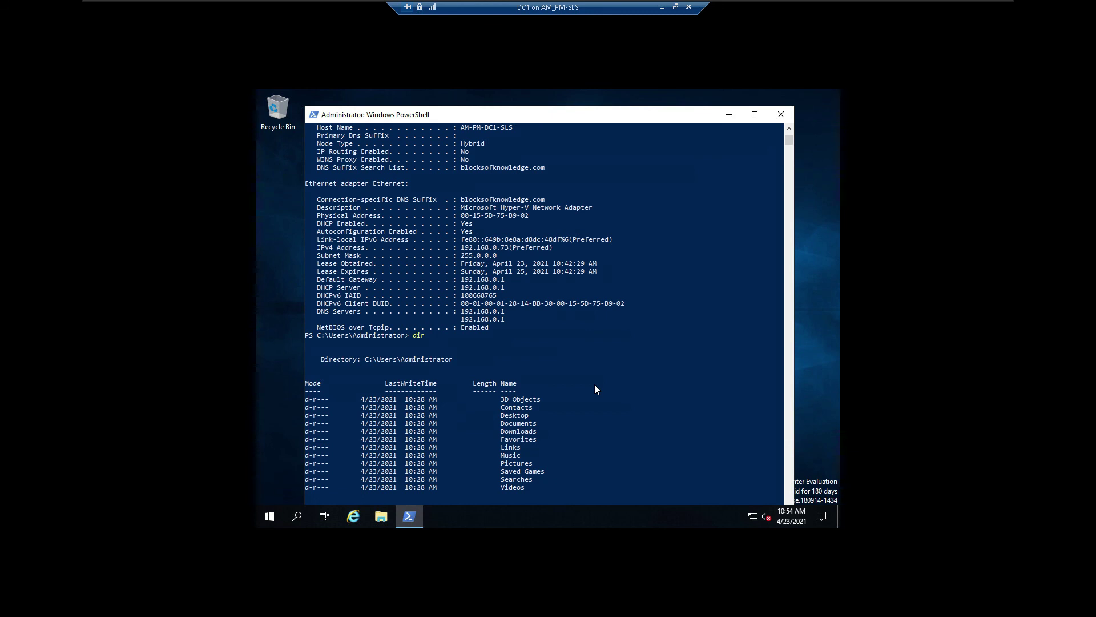
type("cd")
scroll(633, 399, "down", 9)
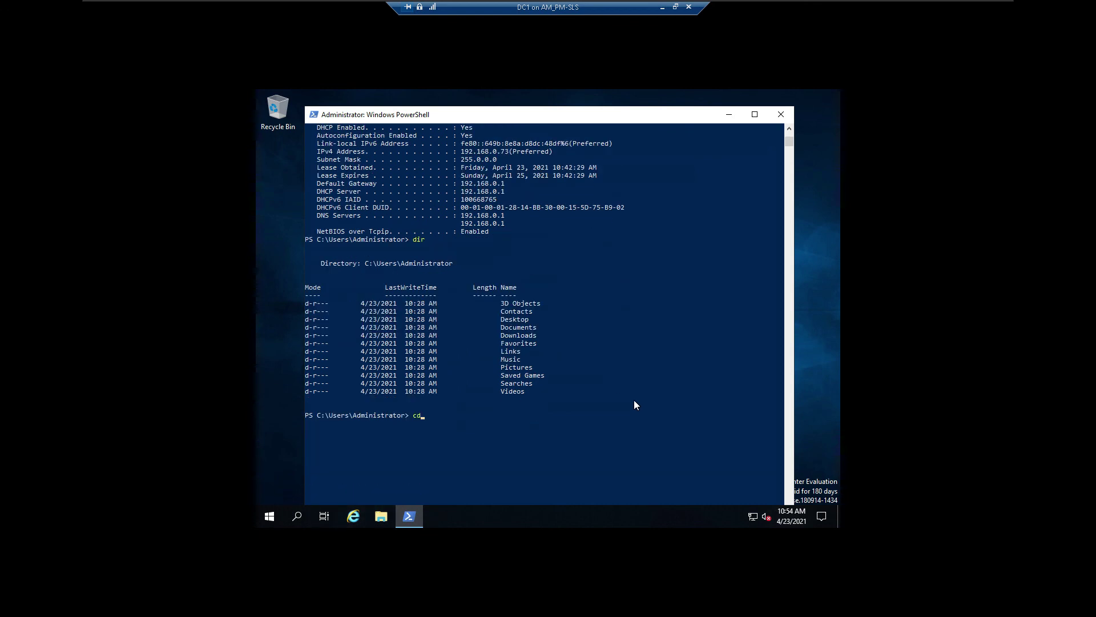
scroll(637, 404, "up", 1)
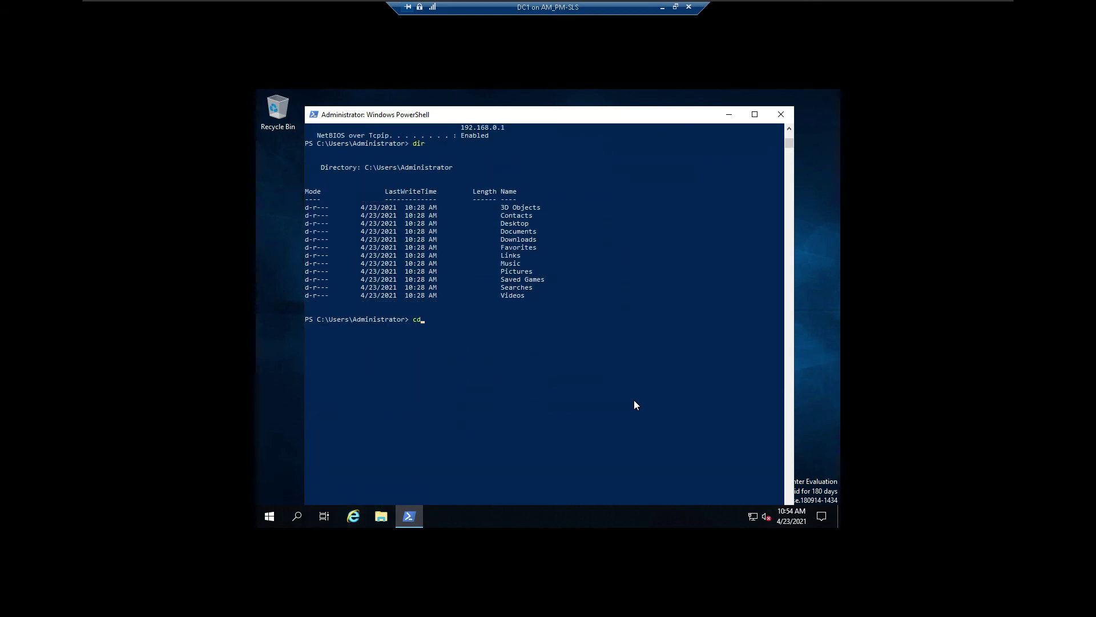
scroll(635, 405, "up", 8)
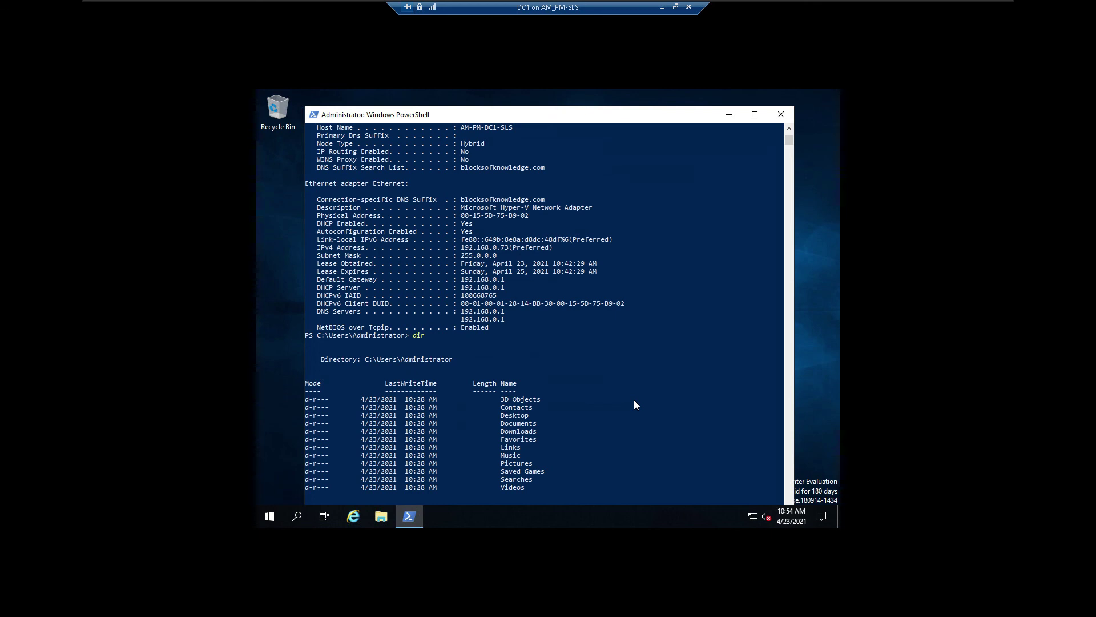
Step: Maximise PowerShell and change into the Documents folder with cd .\Documents\
left_click(753, 115)
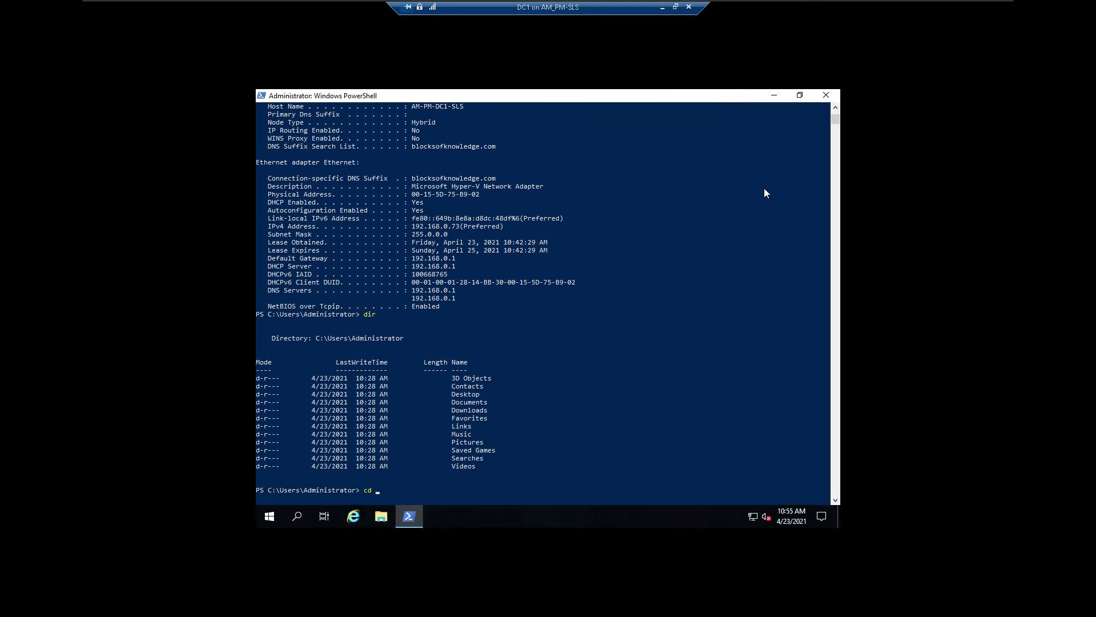
type("do")
key("Tab")
key("Tab")
key("Tab")
key("Return")
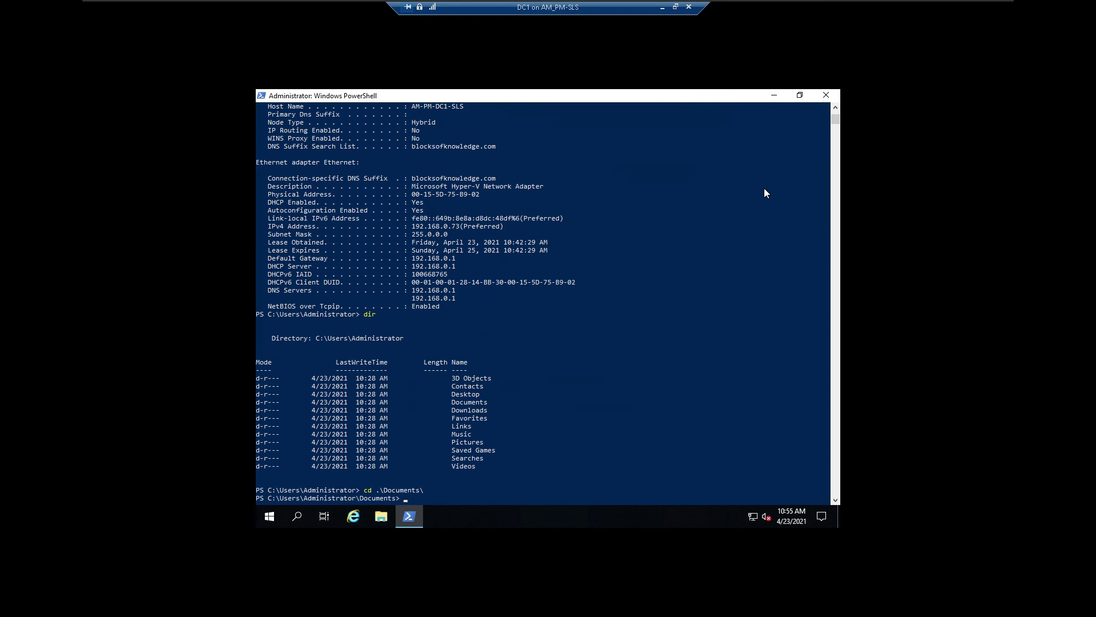
Step: List Documents with dir, finding it empty, and briefly open and close File Explorer
key("Up")
key("BackSpace")
key("BackSpace")
key("BackSpace")
key("BackSpace")
key("BackSpace")
key("BackSpace")
key("BackSpace")
key("BackSpace")
key("BackSpace")
key("BackSpace")
key("BackSpace")
key("BackSpace")
key("BackSpace")
type("dir")
key("Return")
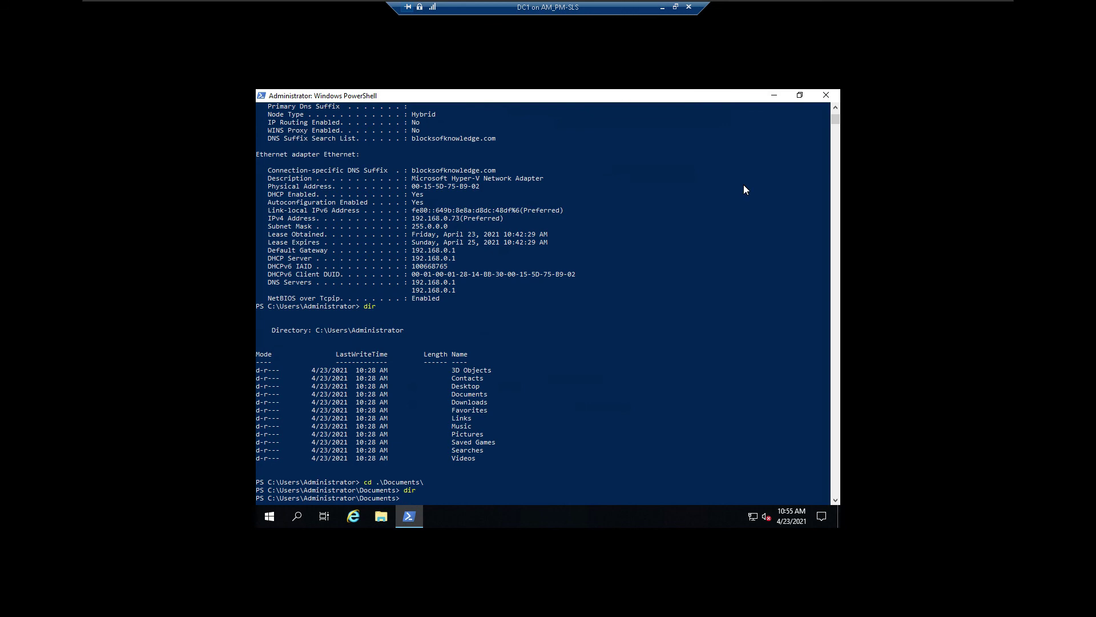
scroll(743, 188, "down", 6)
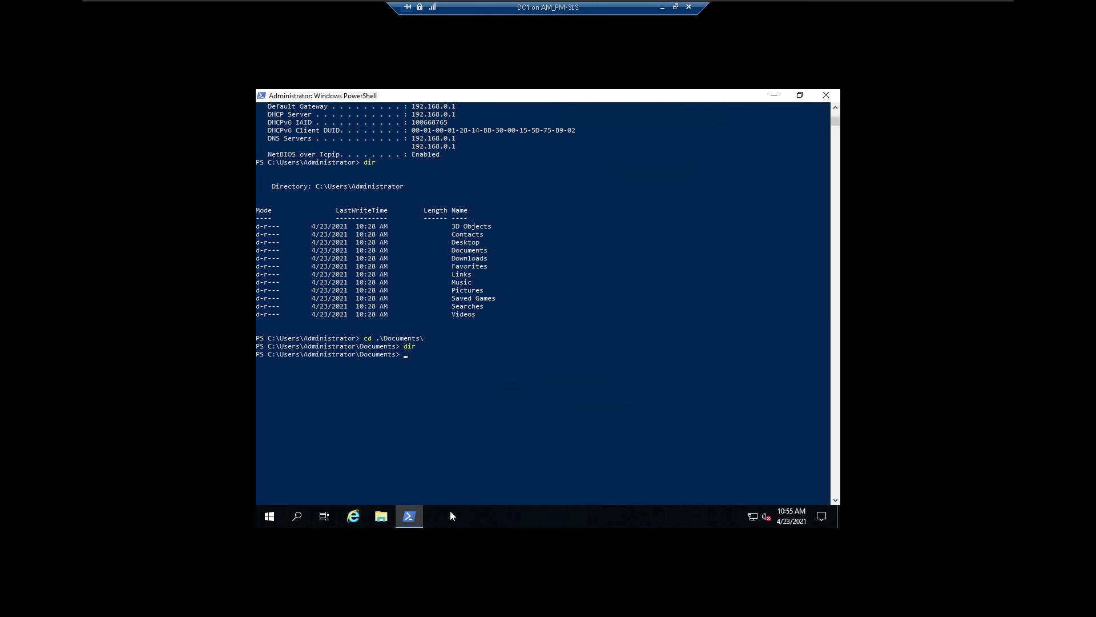
left_click(378, 522)
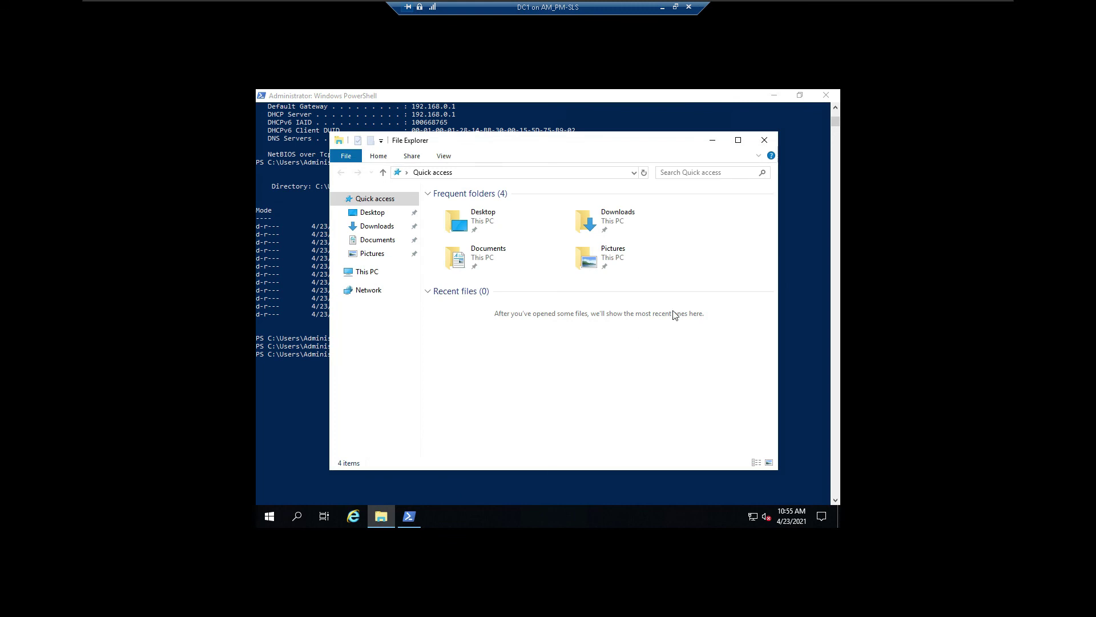
left_click(764, 140)
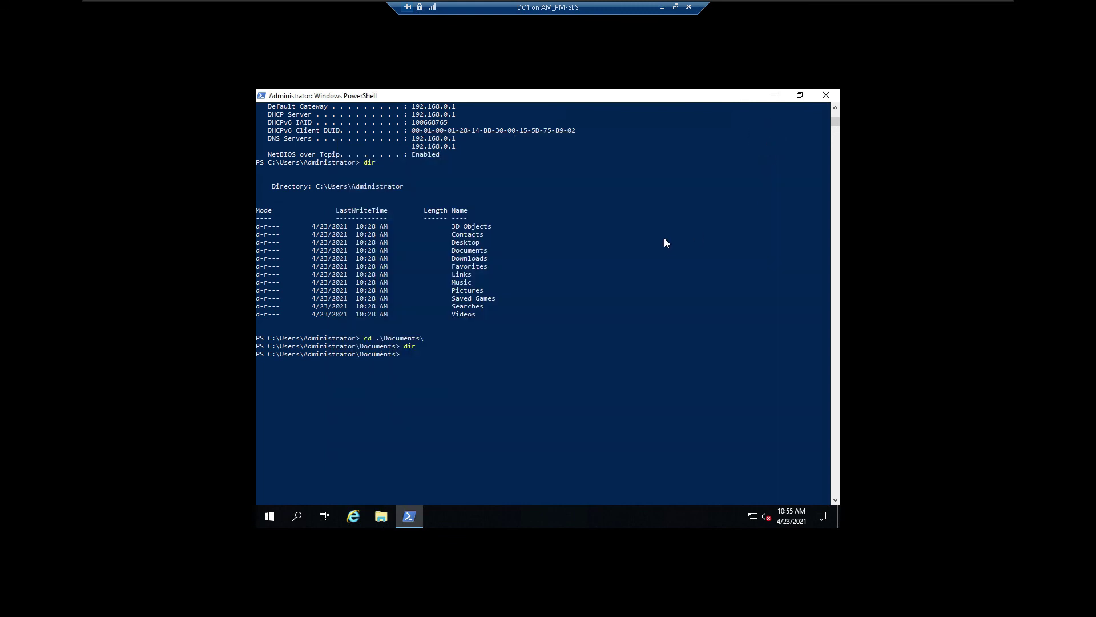
Step: Save the ipconfig /all output to ipconfig.txt with ipconfig /all >ipconfig.txt
type("dir")
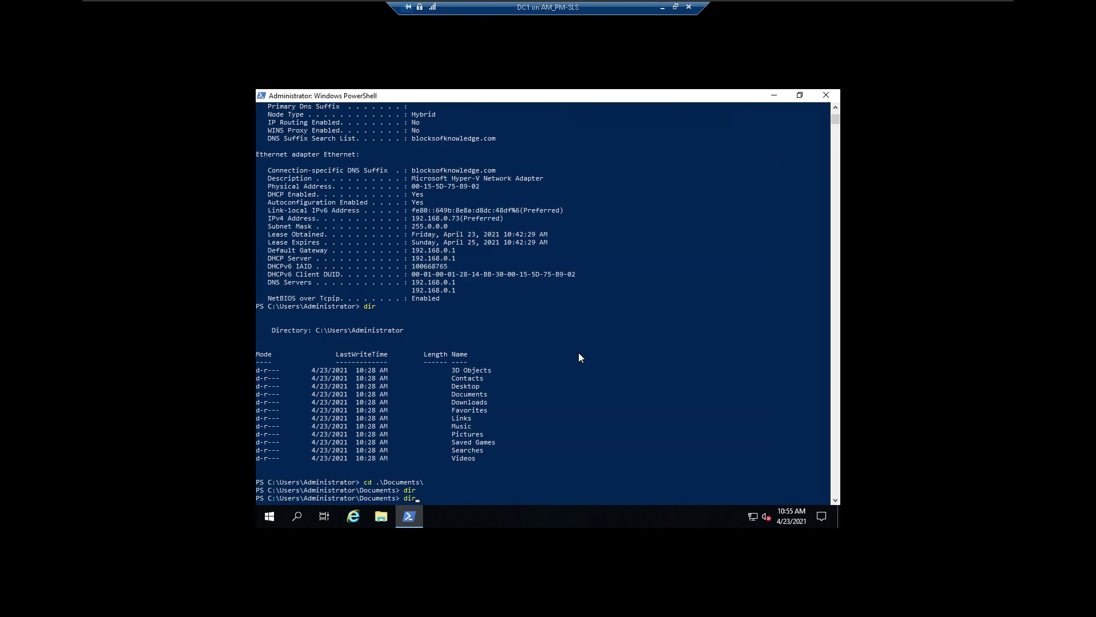
key("Up")
key("Up")
key("Up")
type(">")
type("ipconfig")
key("Return")
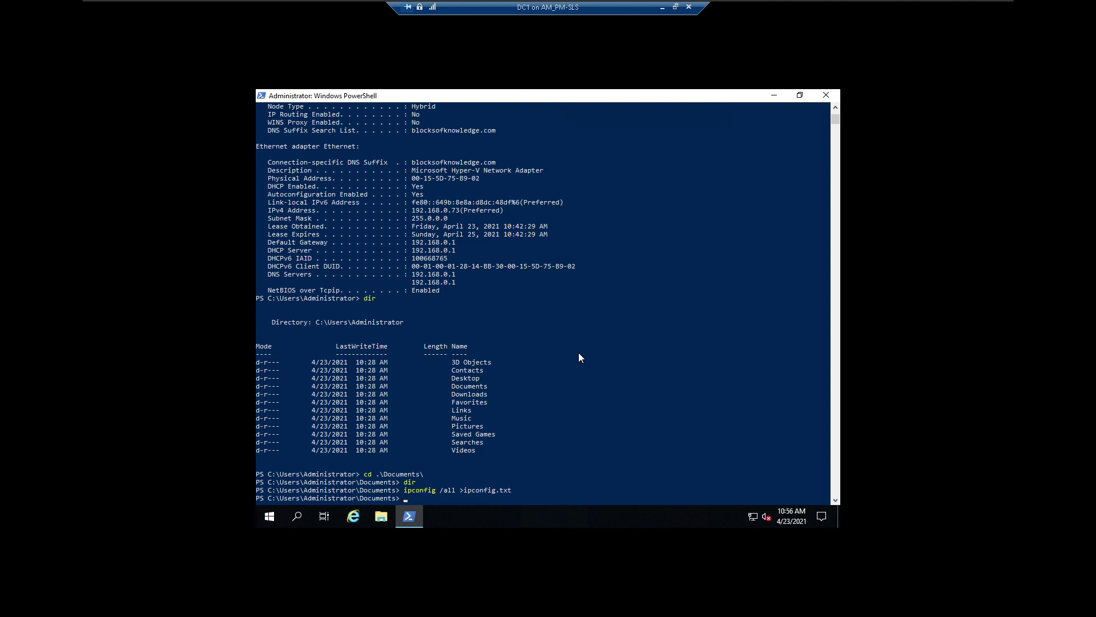
Step: Run dir to confirm ipconfig.txt (2736 bytes) is listed in Documents
type("dir")
key("Return")
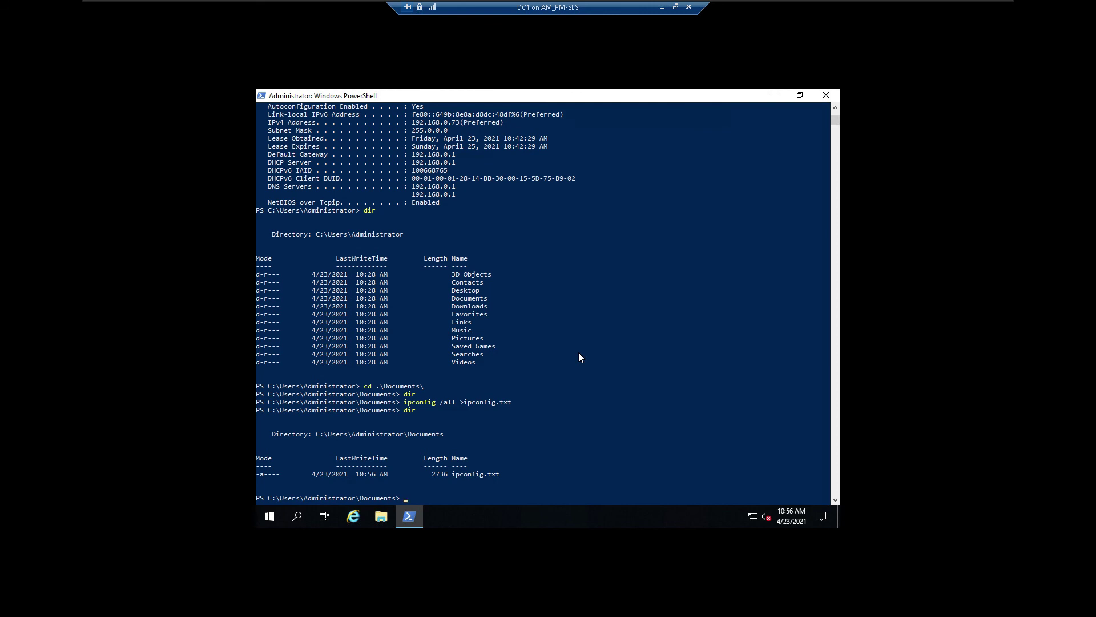
type("not")
Step: Open ipconfig.txt in Notepad with notepad .\ipconfig.txt and adjust the zoom to read it
type("epad i")
key("Tab")
key("Return")
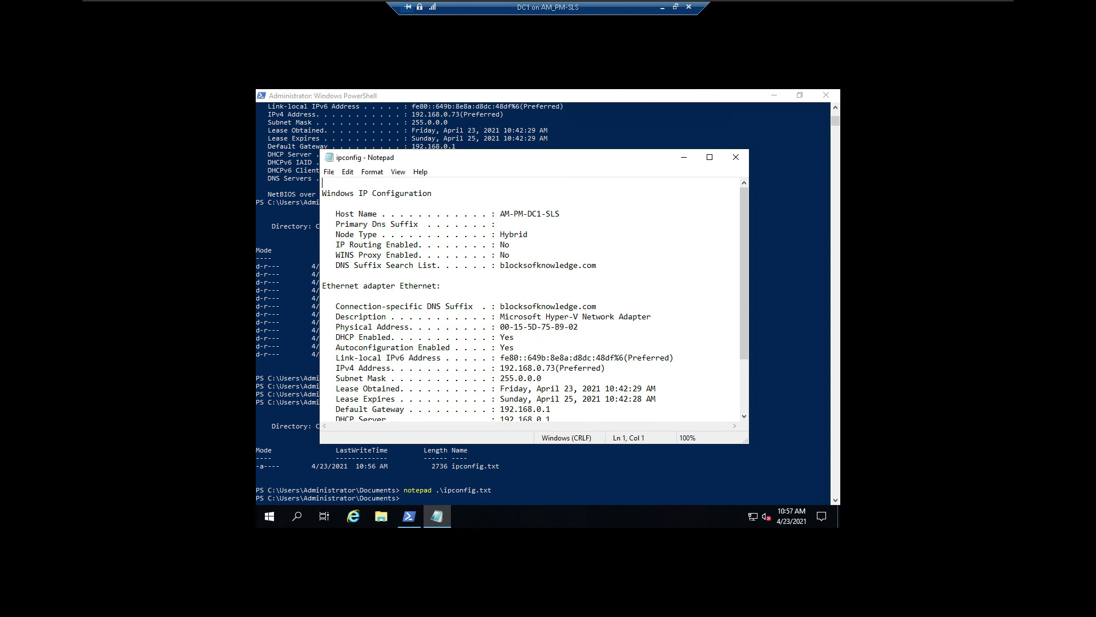
scroll(531, 299, "down", 3)
scroll(531, 299, "up", 10)
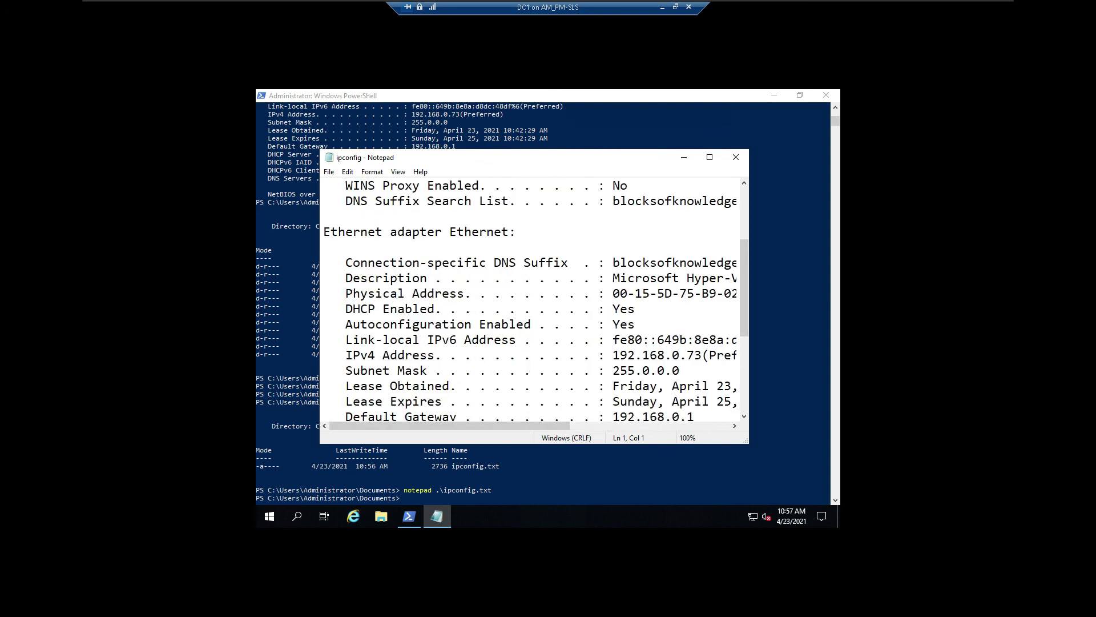
scroll(531, 300, "up", 2)
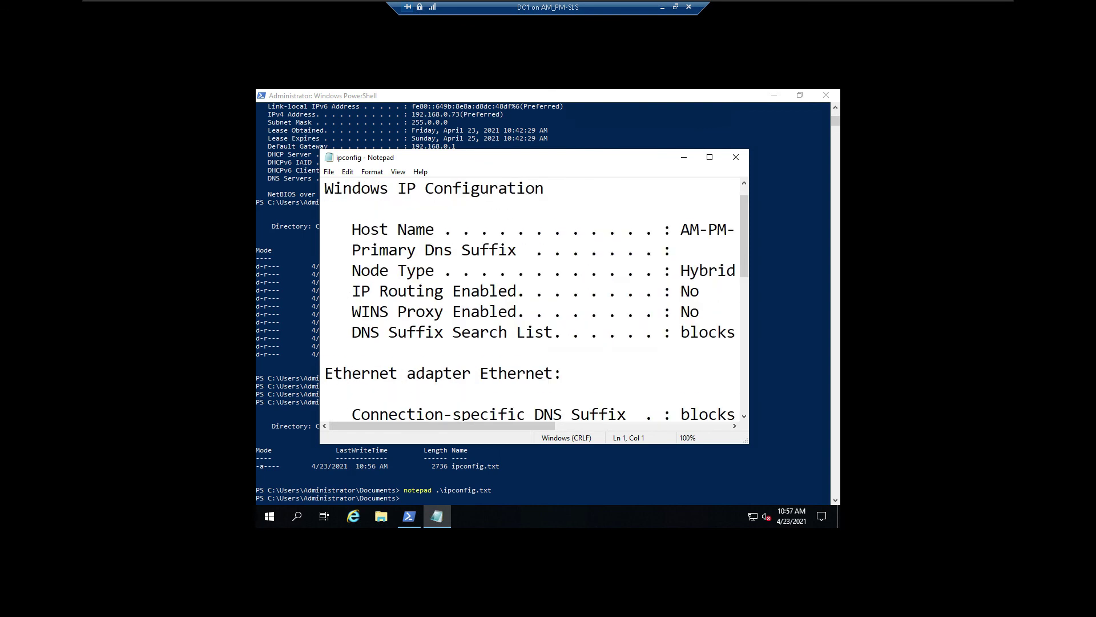
scroll(531, 300, "down", 10)
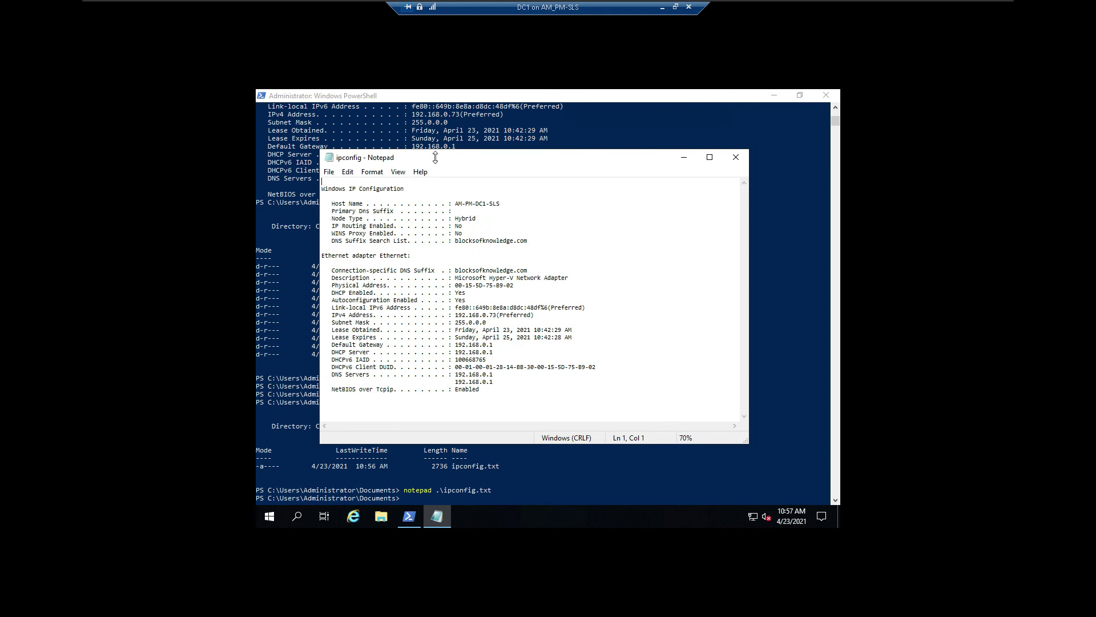
Step: Snap Notepad to the right half and PowerShell to the left, then select the console's folder listing
left_click(595, 167)
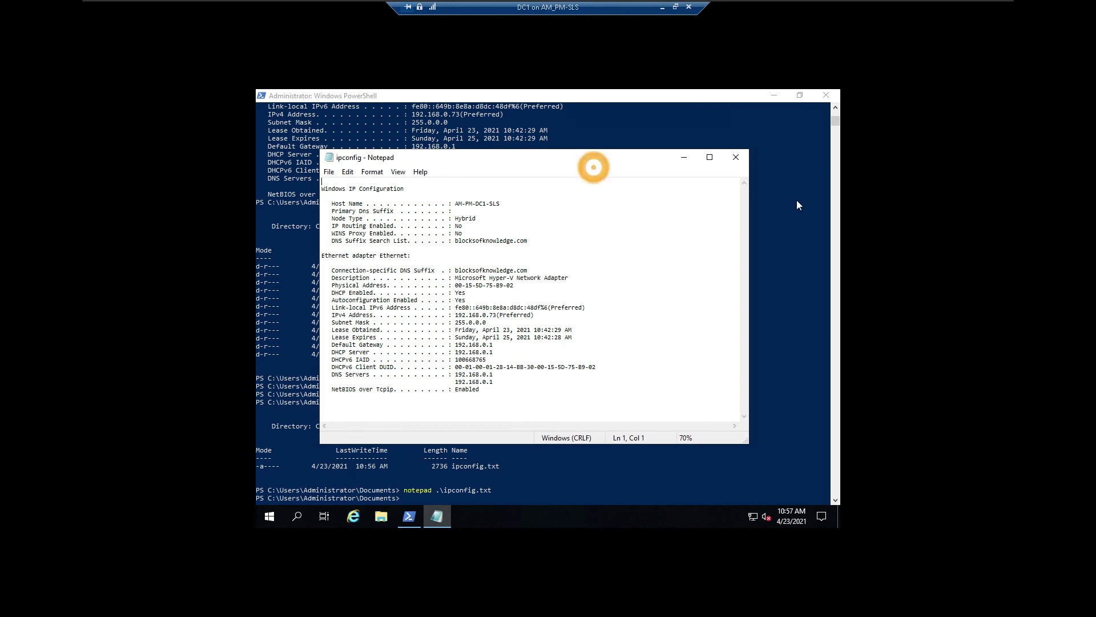
left_click(638, 155)
left_click_drag(639, 156, 839, 159)
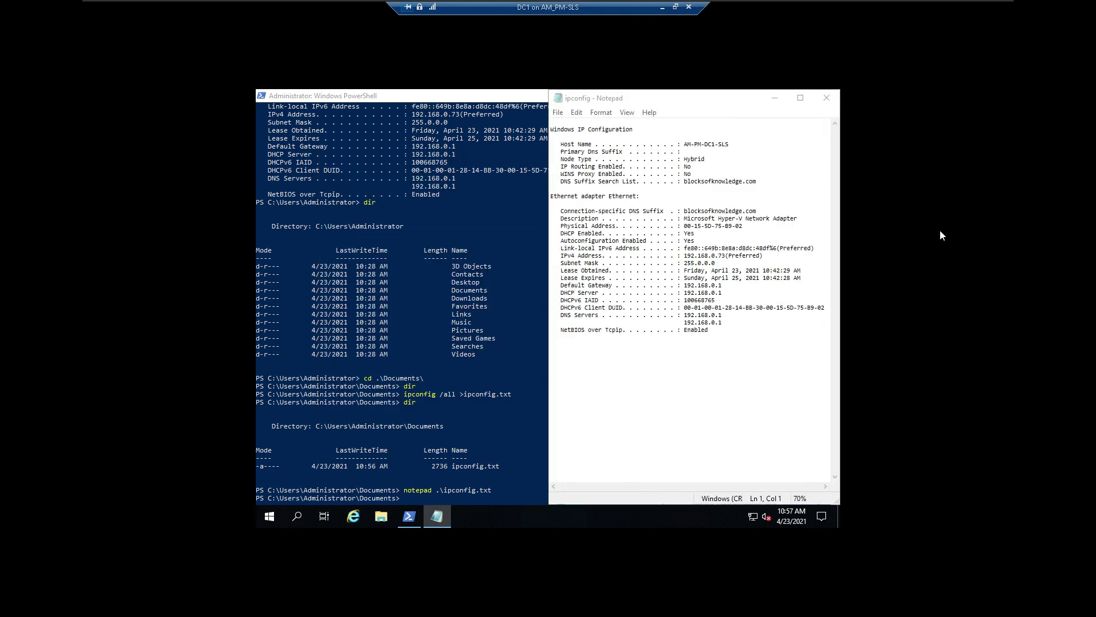
left_click(389, 270)
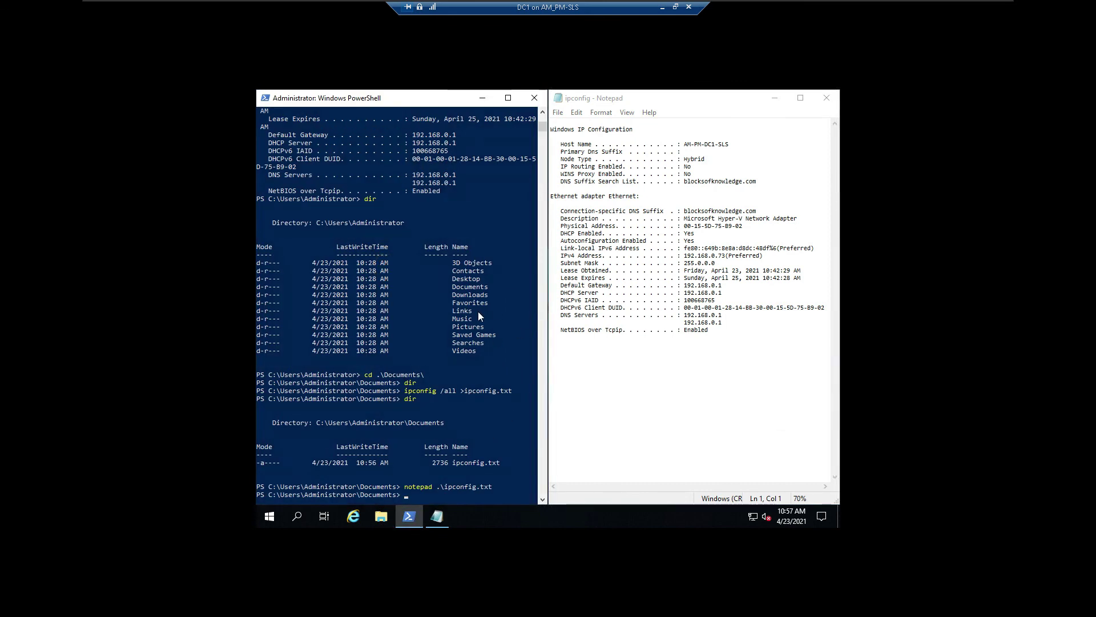
scroll(478, 311, "down", 3)
left_click_drag(481, 280, 275, 184)
key("super+c")
Step: Copy the selected listing, which gets pasted at the prompt by mistake, then clear the console with cls
right_click(304, 201)
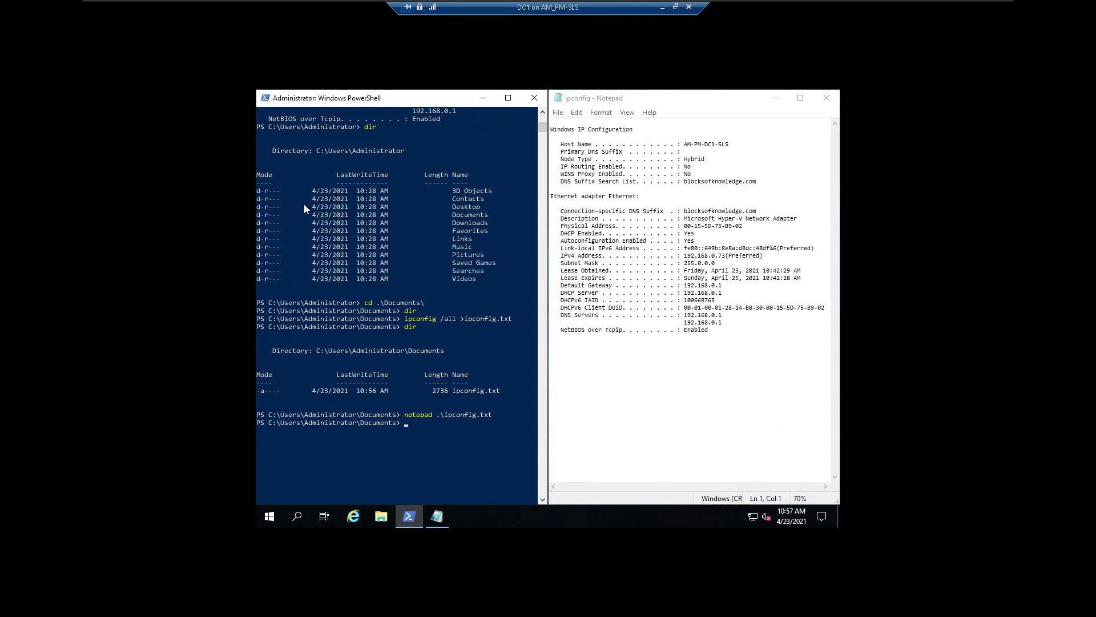
right_click(416, 424)
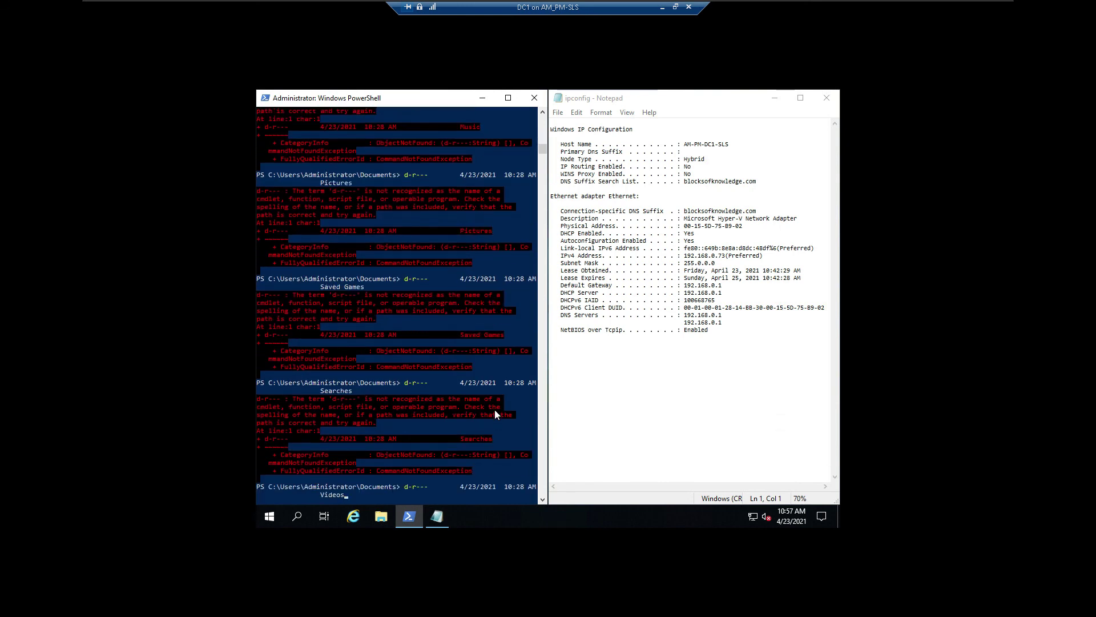
type("cls")
key("Return")
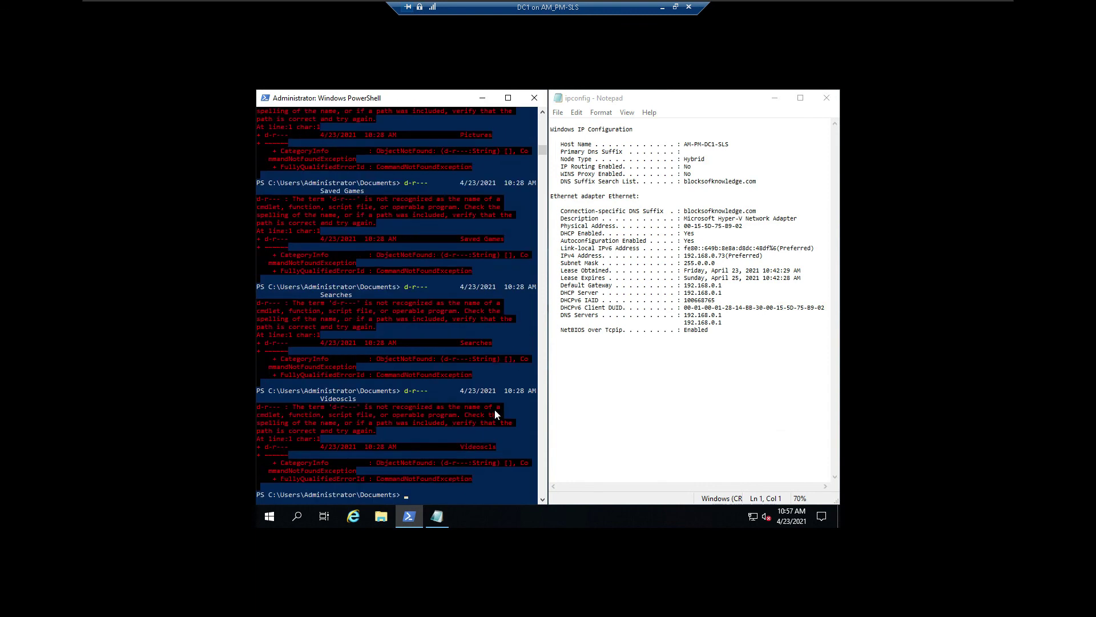
type("cls")
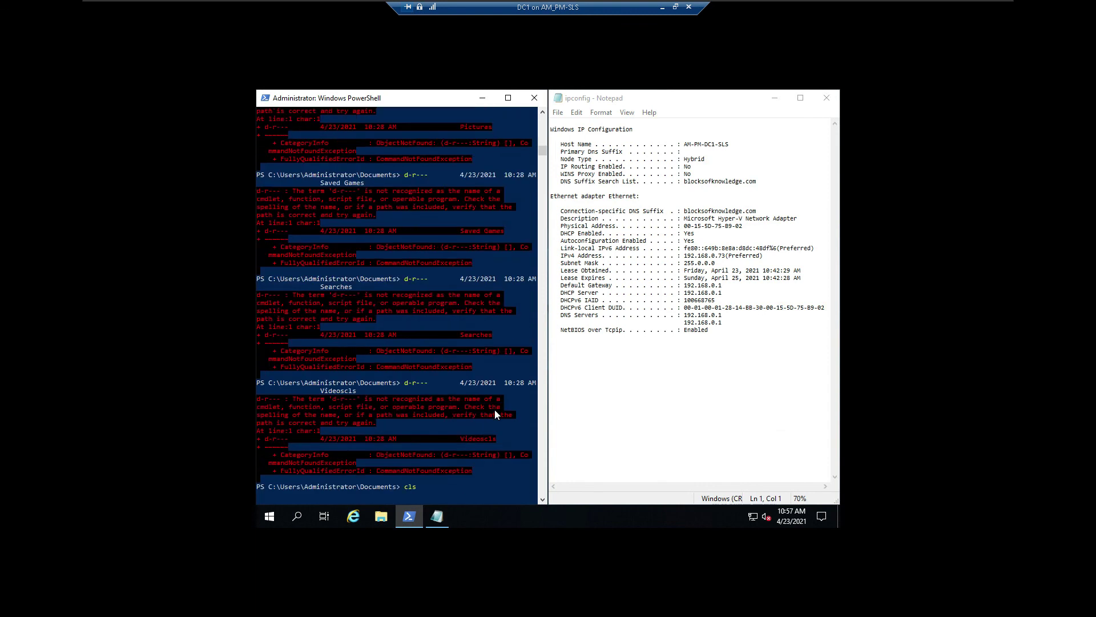
key("Return")
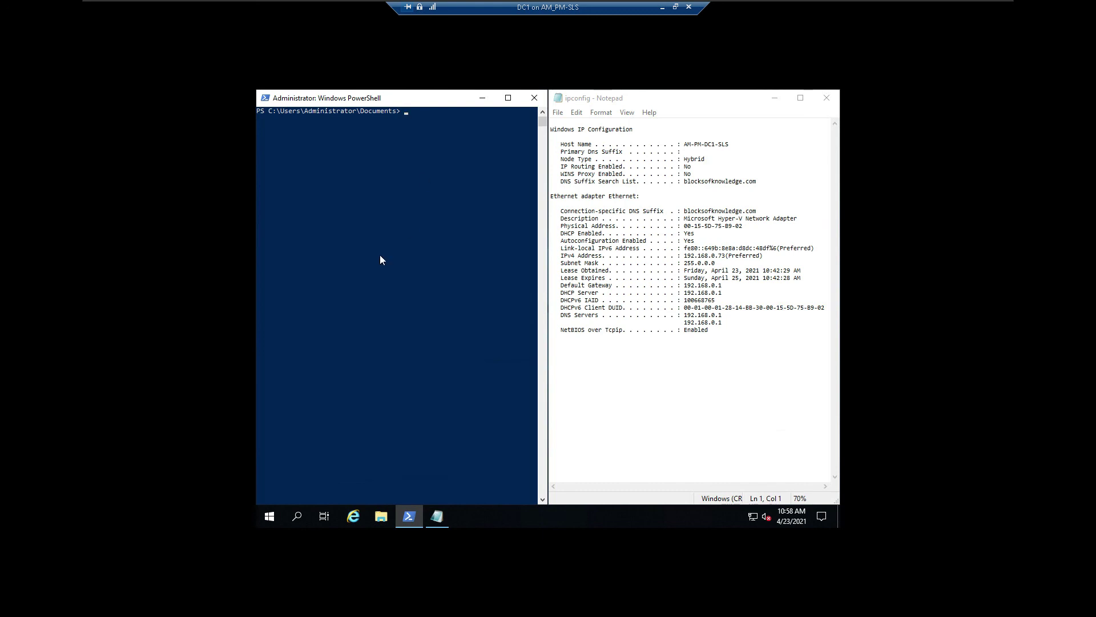
Step: Close PowerShell on DC1 and open System Information, narrowed to sit beside the ipconfig Notepad file
left_click(534, 98)
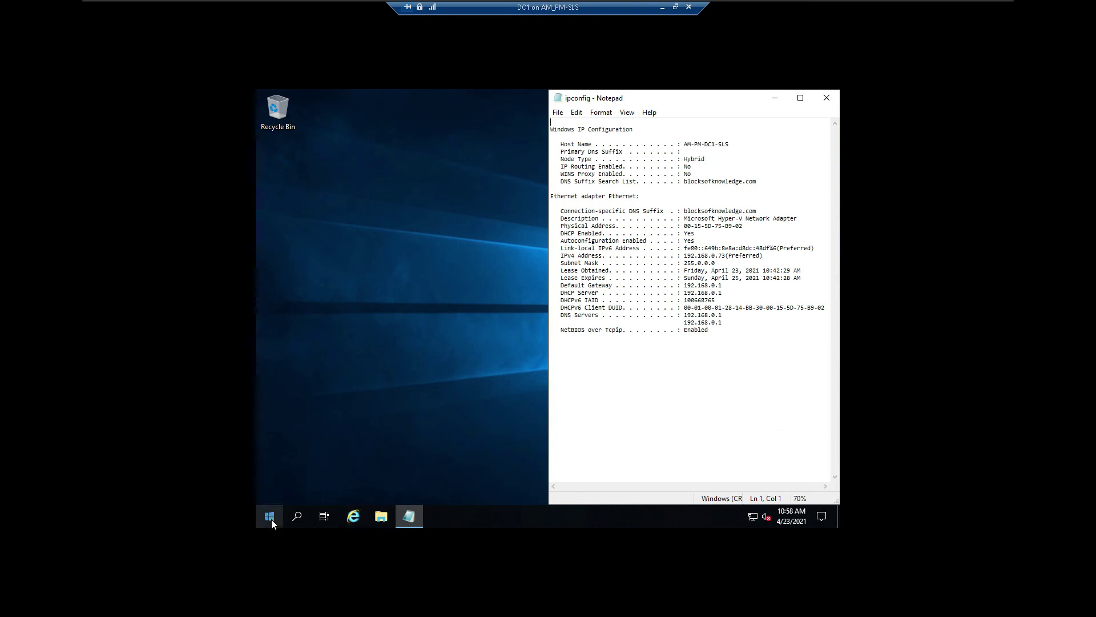
left_click(272, 518)
type("sys")
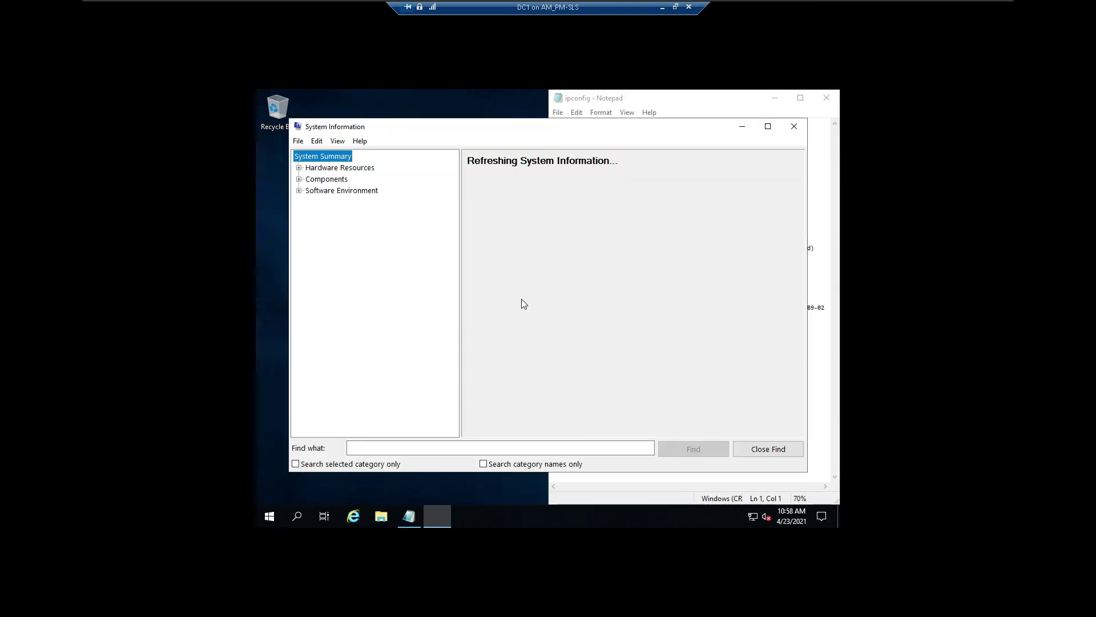
left_click_drag(806, 214, 544, 238)
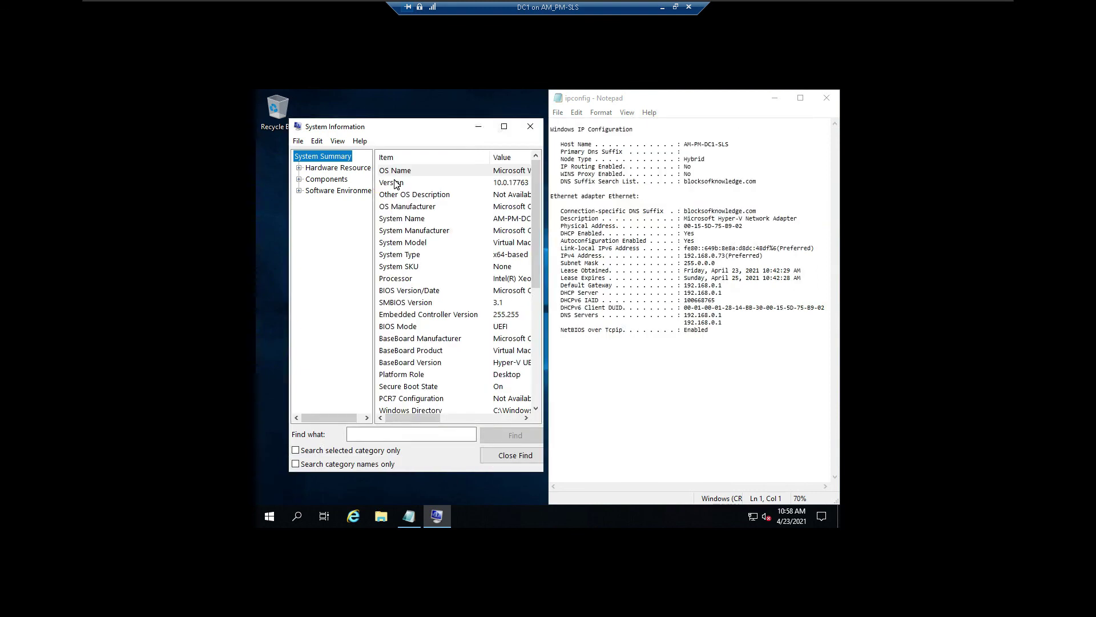
left_click(273, 517)
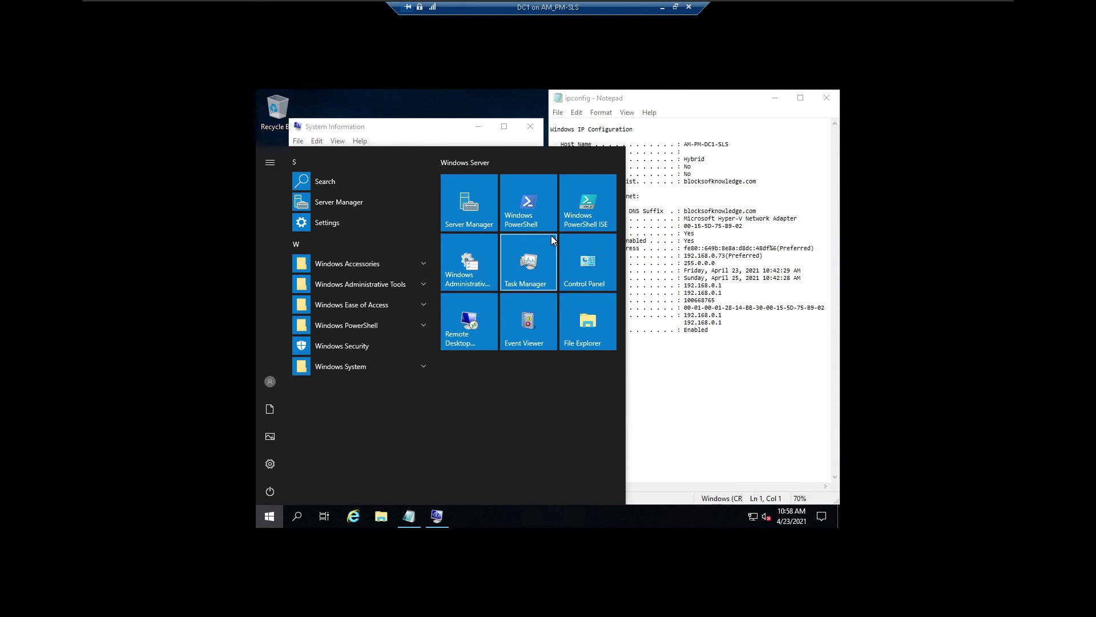
Step: Launch Server Manager, dismiss the Windows Admin Center notice, and show the Local Server page
left_click(485, 197)
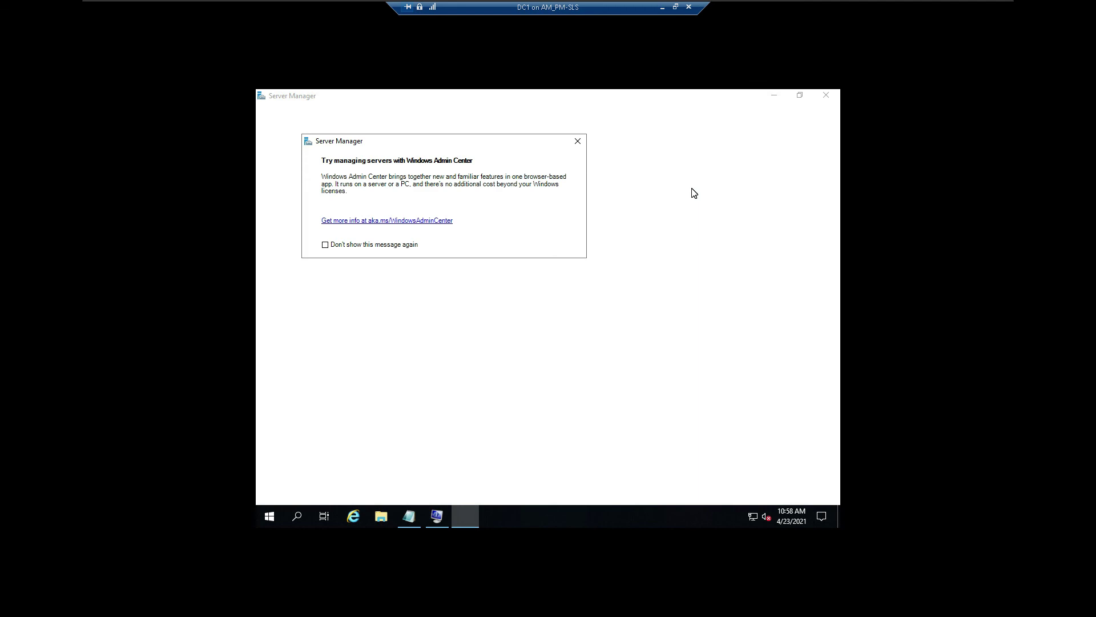
left_click(578, 142)
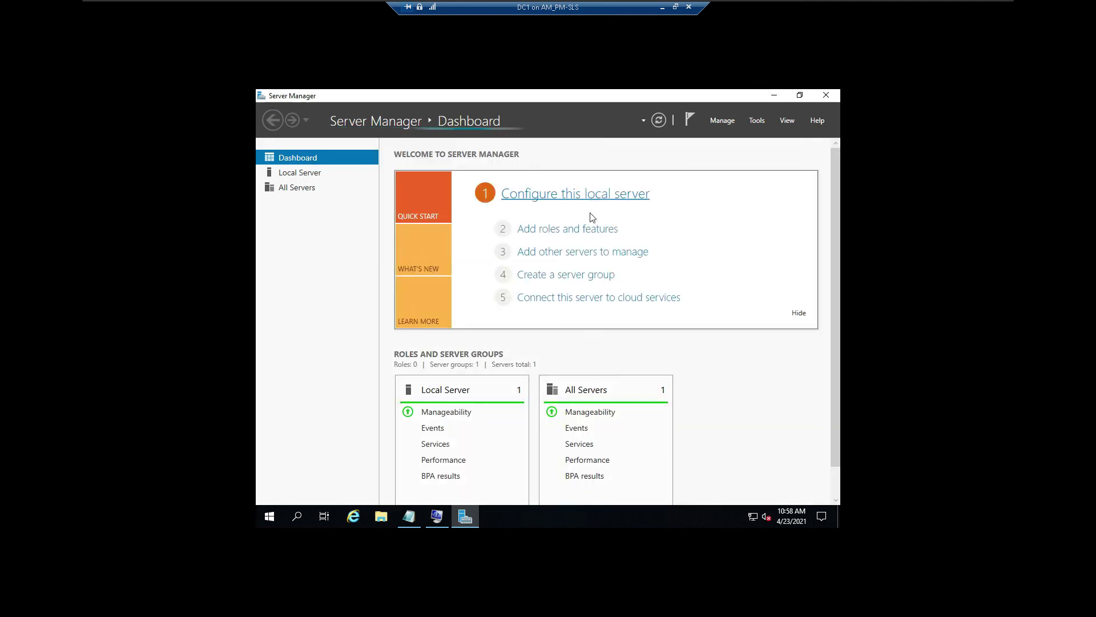
left_click(292, 173)
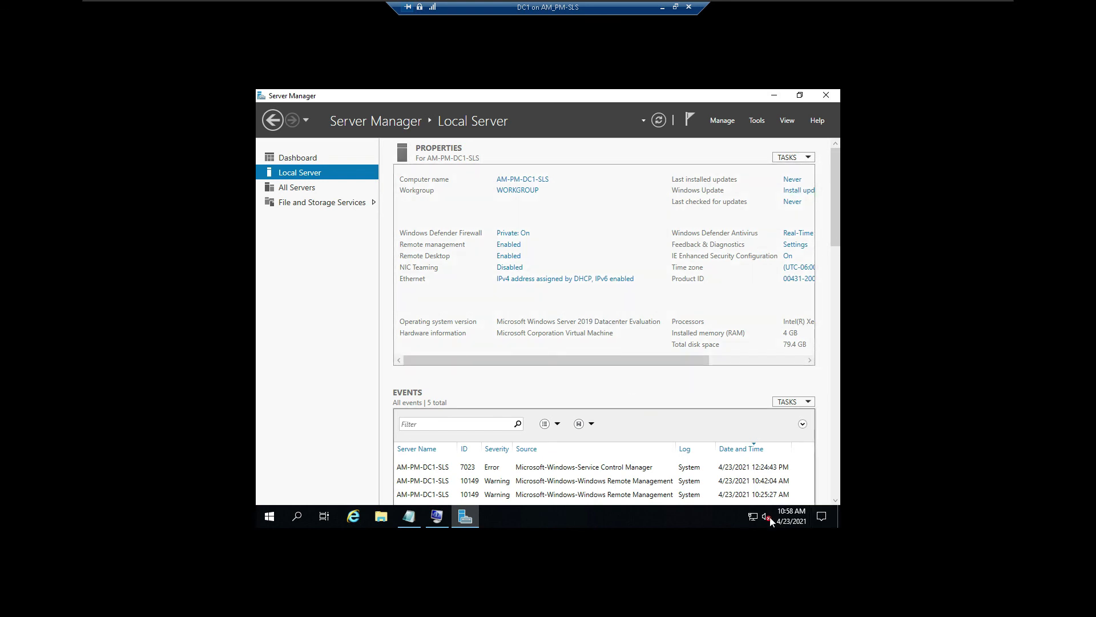
left_click(822, 516)
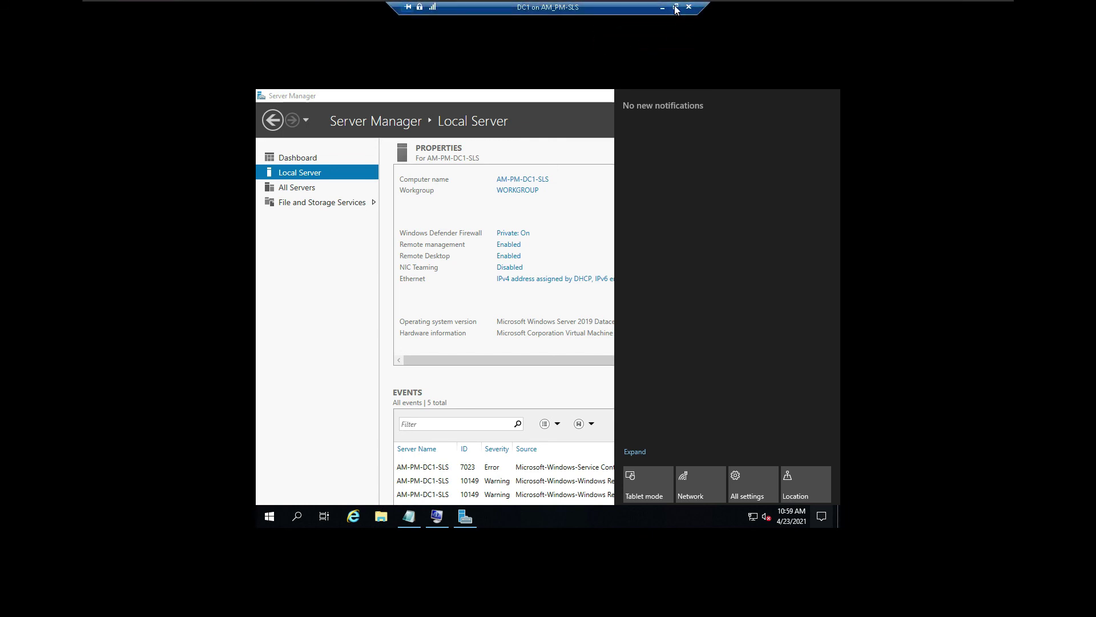
Step: Exit VM full screen, dismiss DC1's notifications, and take a full-screen snip of the Local Server page
left_click(676, 8)
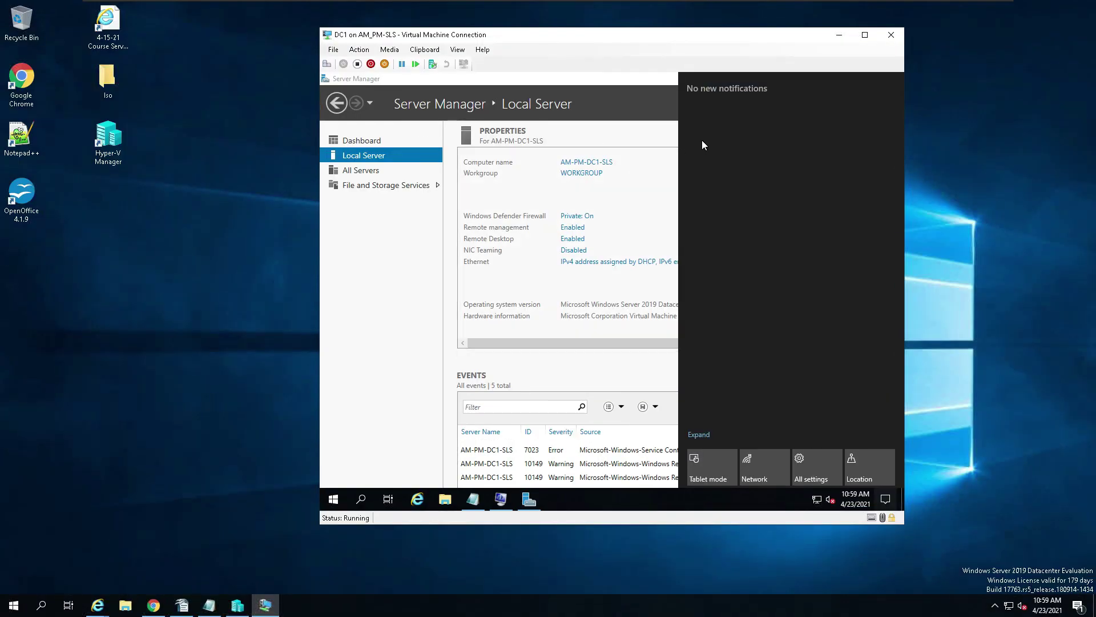
left_click(599, 128)
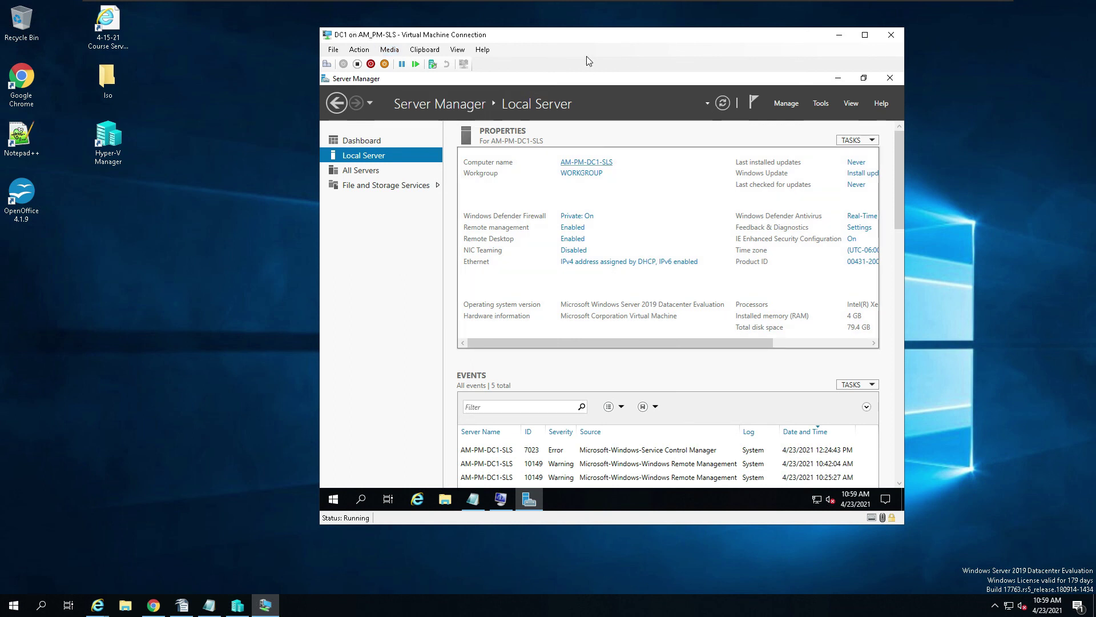
left_click(1078, 605)
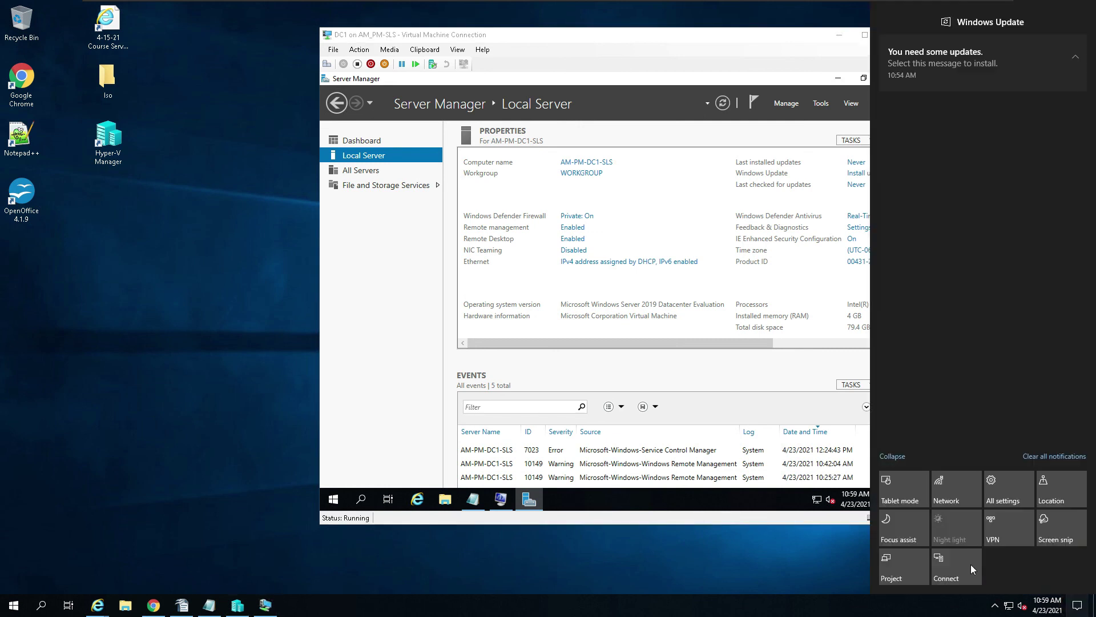
left_click(1051, 531)
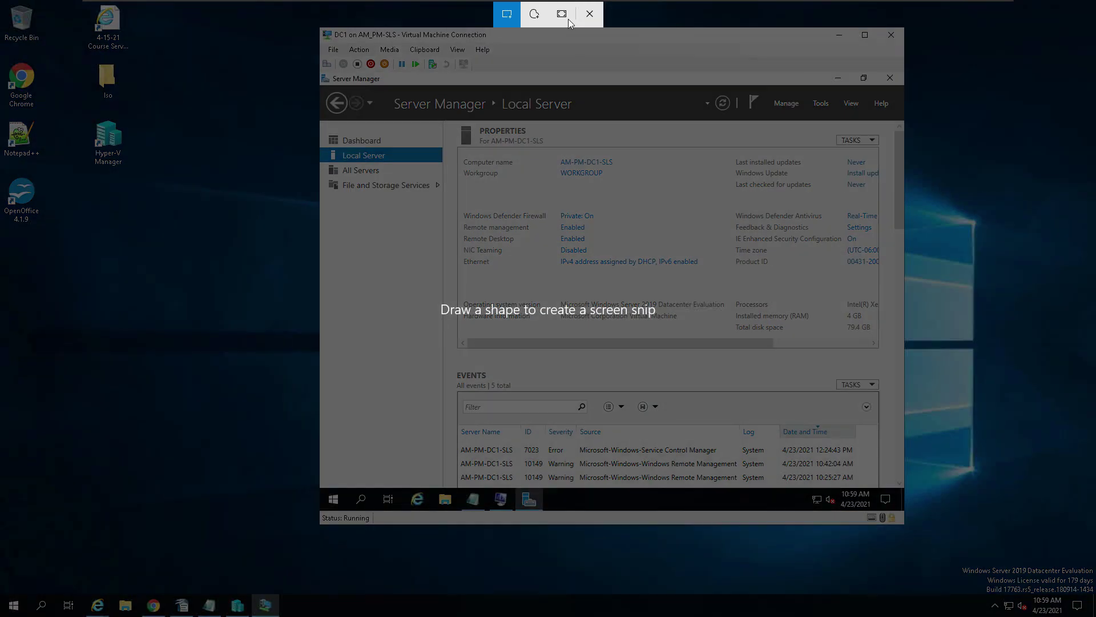
left_click(563, 16)
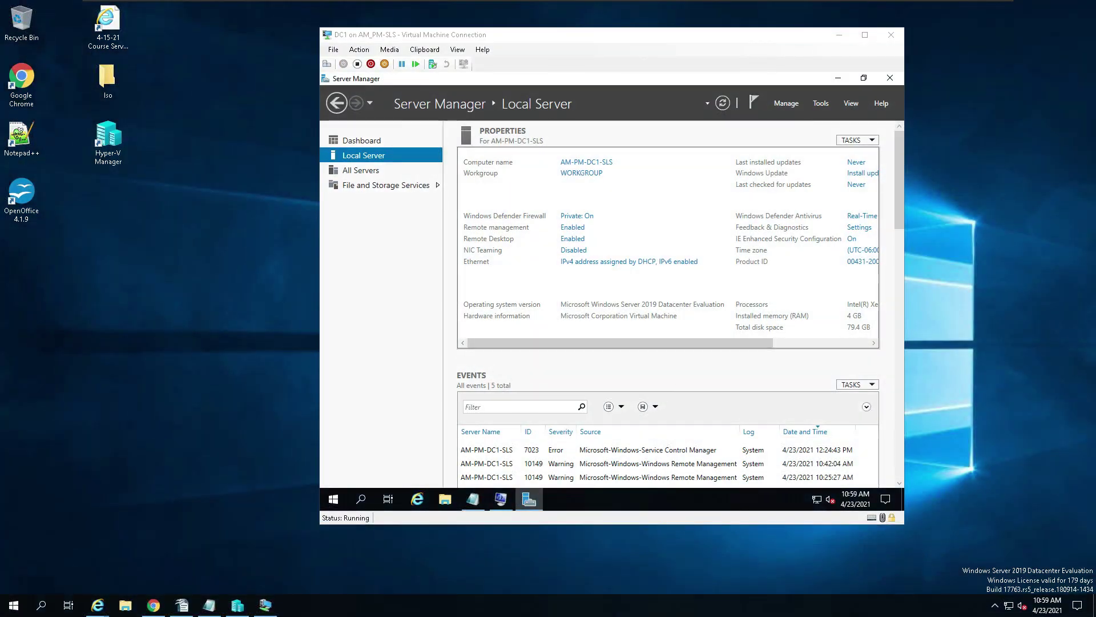
Step: Delete the leftover text and replace the old Hyper-V Manager screenshot with the Server Manager snip
left_click(183, 606)
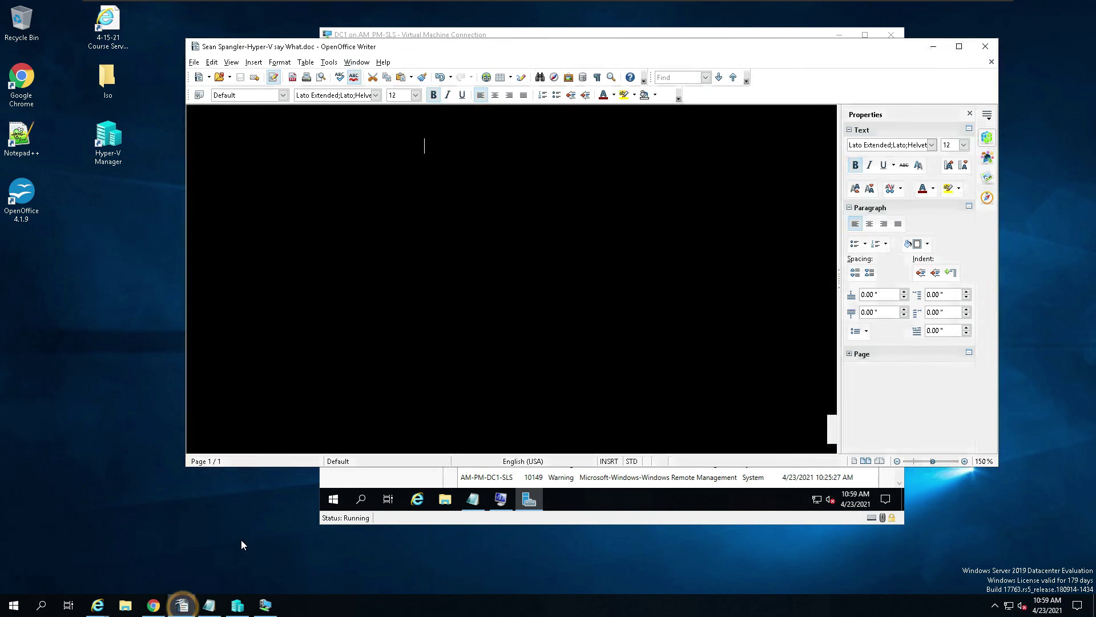
left_click_drag(447, 141, 309, 147)
key("Delete")
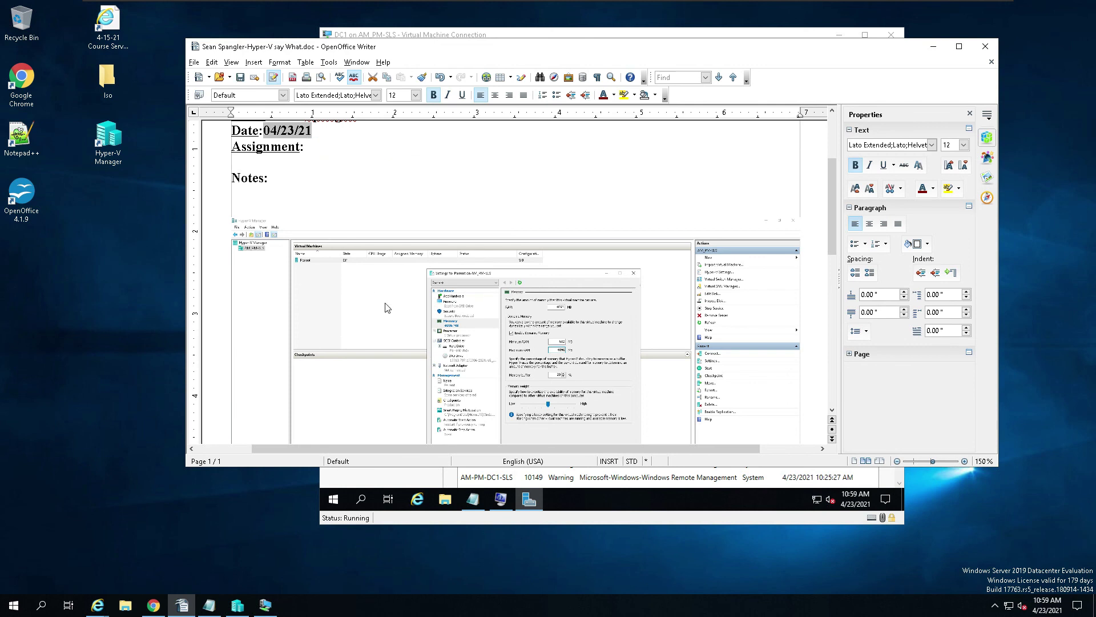
left_click(389, 305)
key("ctrl+v")
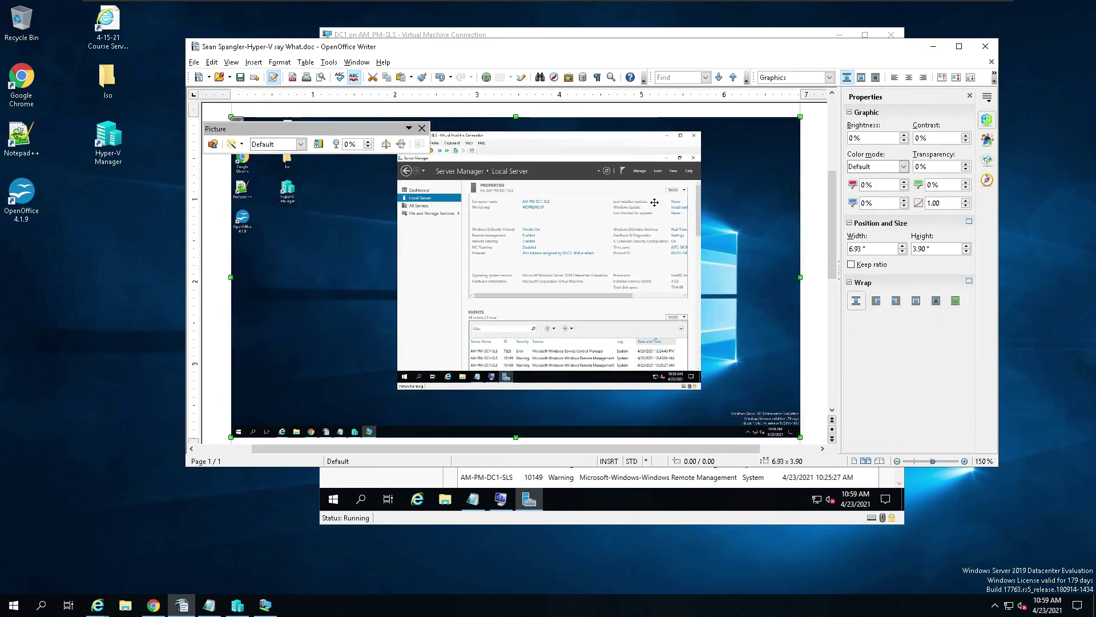
left_click(813, 204)
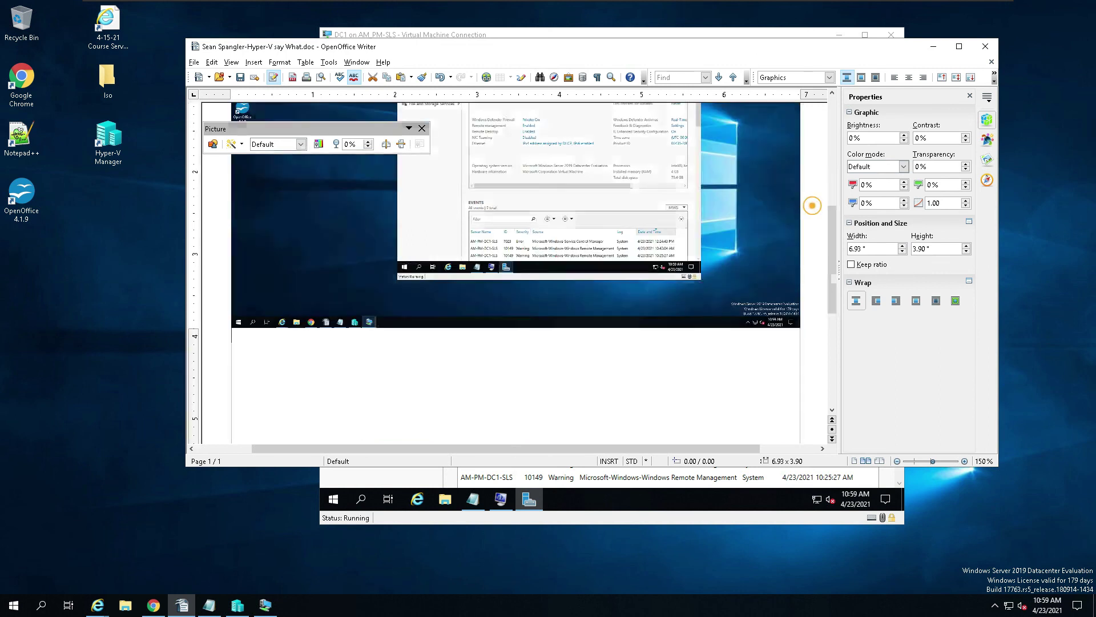
left_click(708, 33)
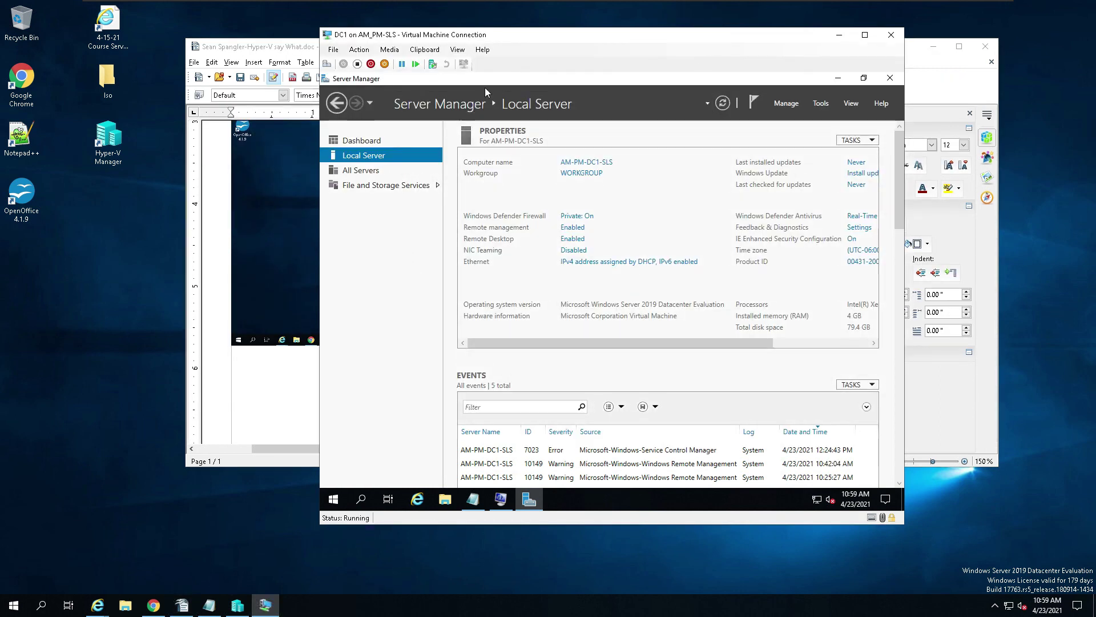
Step: Close Server Manager, maximize System Information on DC1, and take a full-screen snip of it
left_click(883, 80)
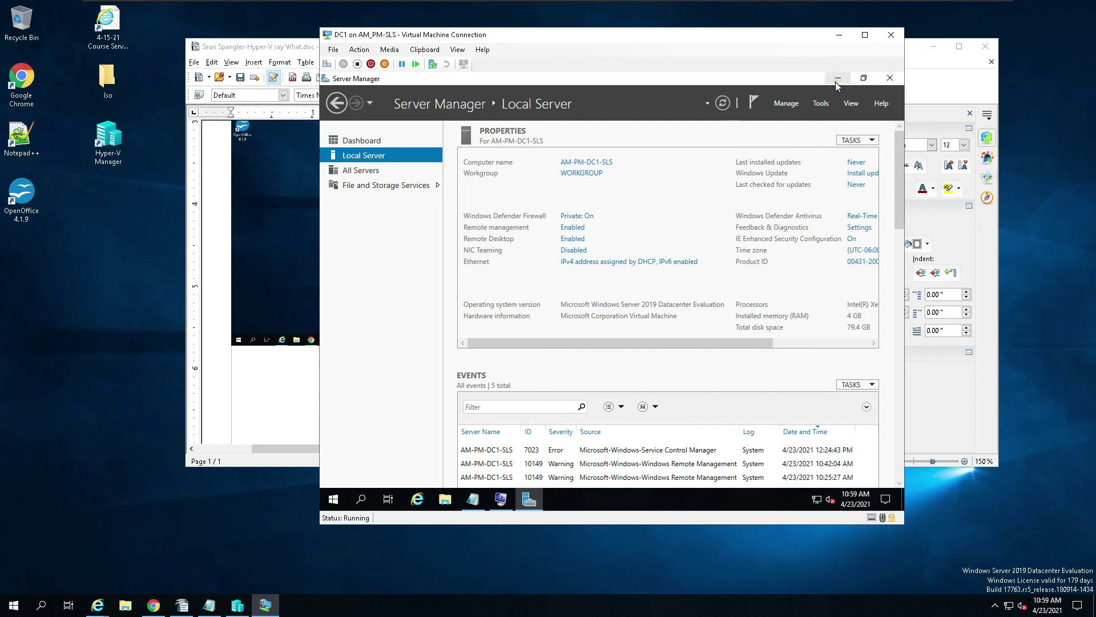
left_click(567, 109)
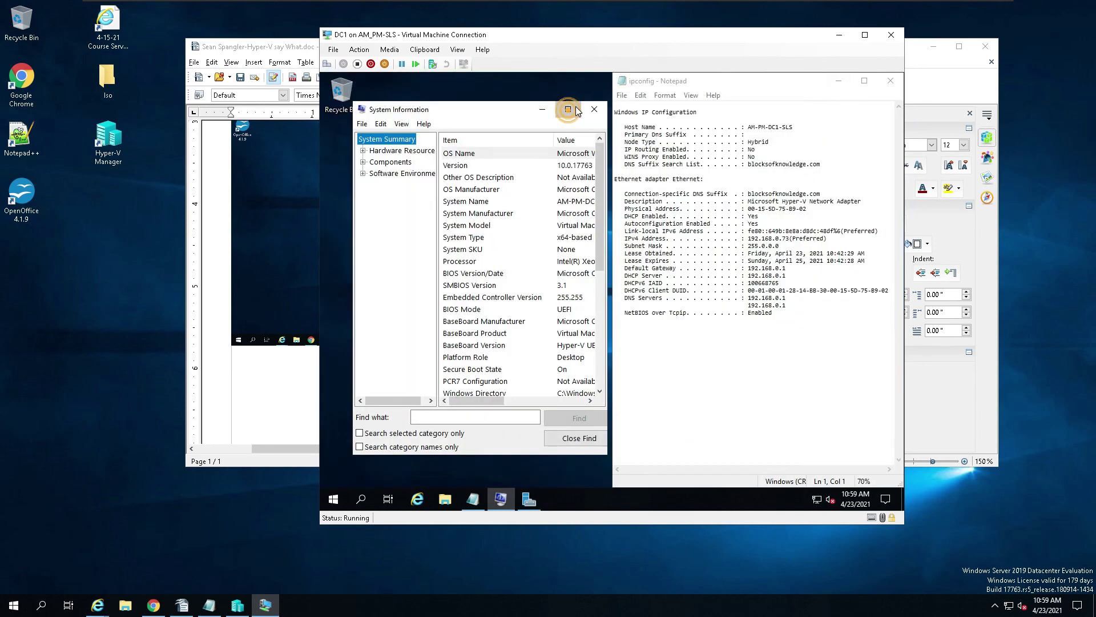
left_click(1077, 605)
left_click(1076, 539)
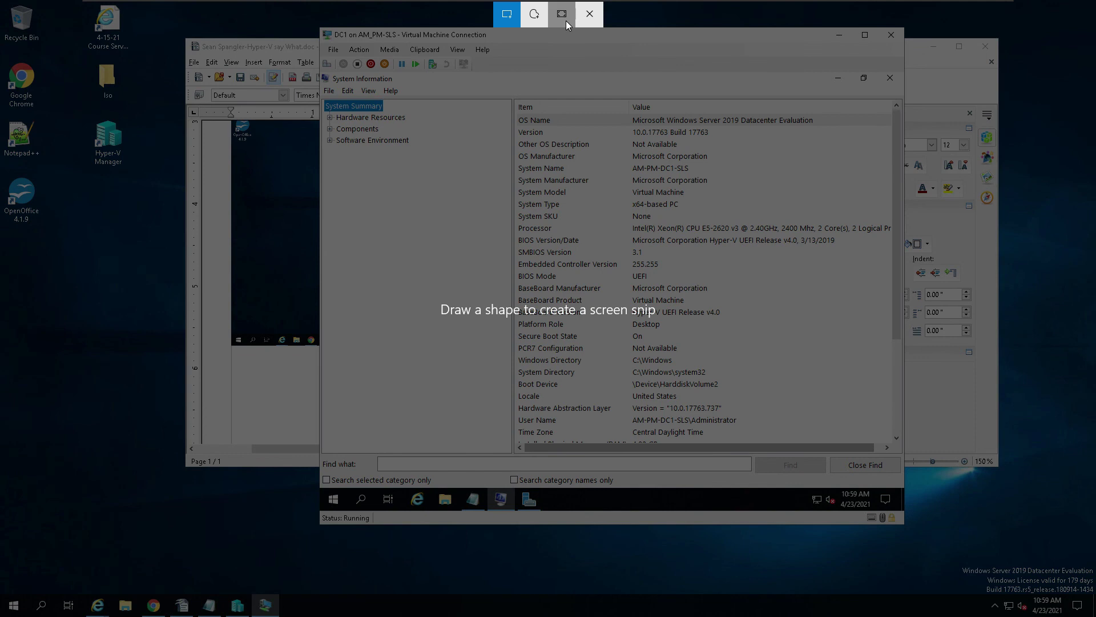
left_click(565, 15)
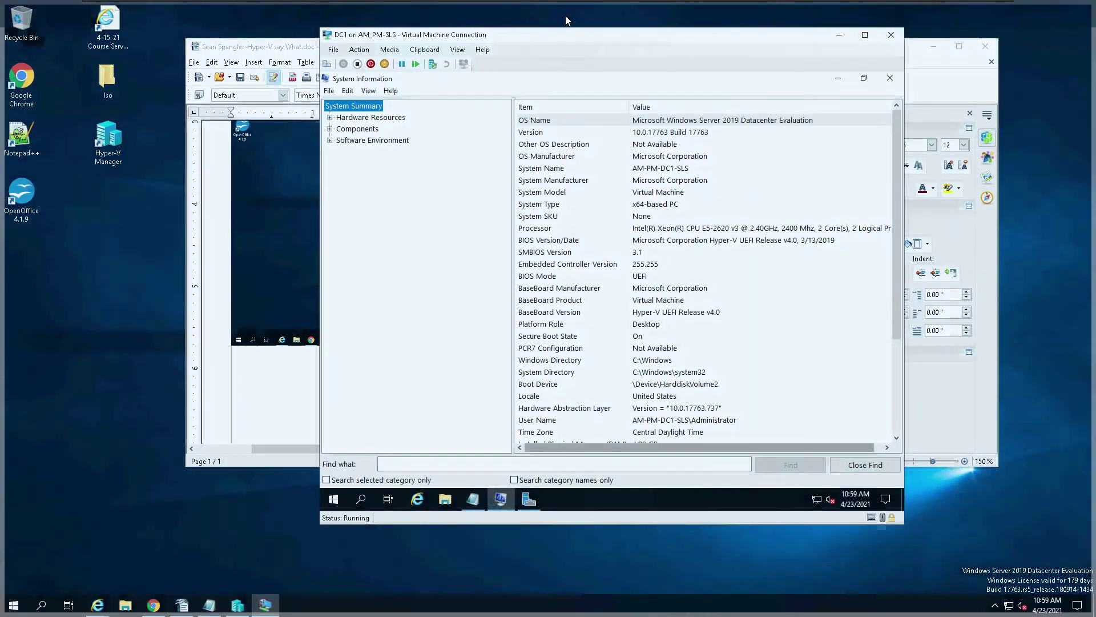
Step: Paste the System Information snip below the Server Manager screenshot, undoing the paste that replaced the first picture
left_click(279, 403)
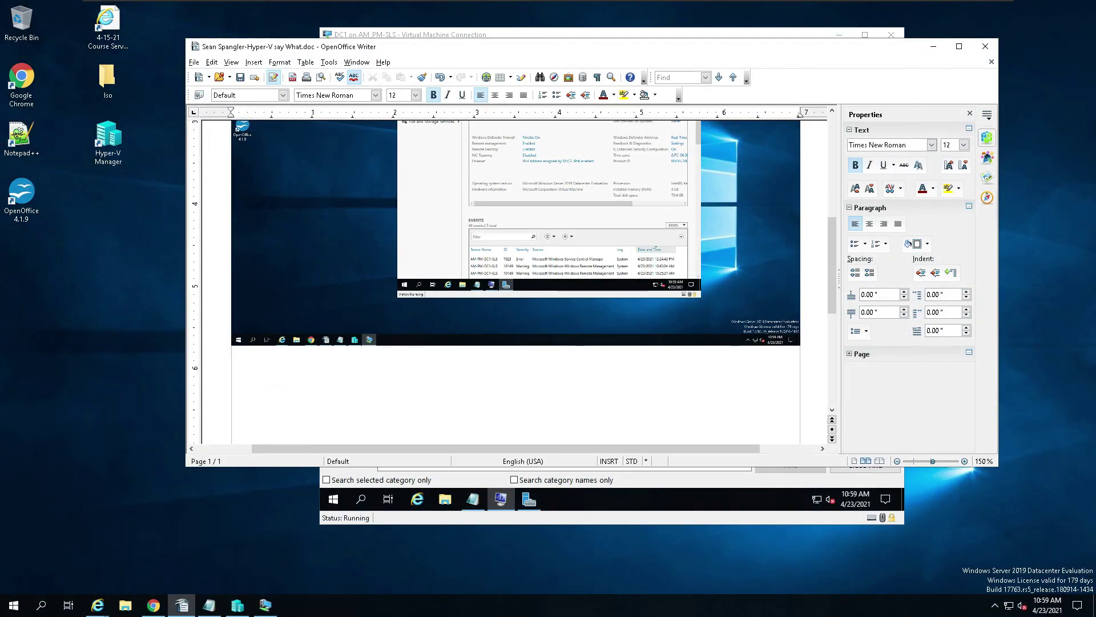
key("ctrl+v")
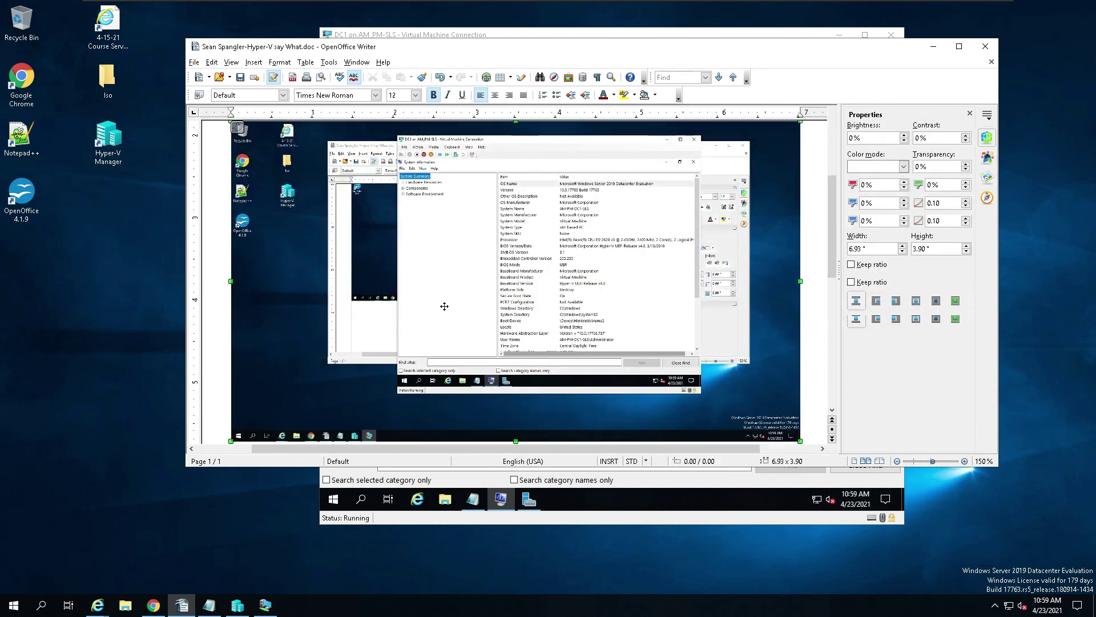
scroll(514, 274, "down", 10)
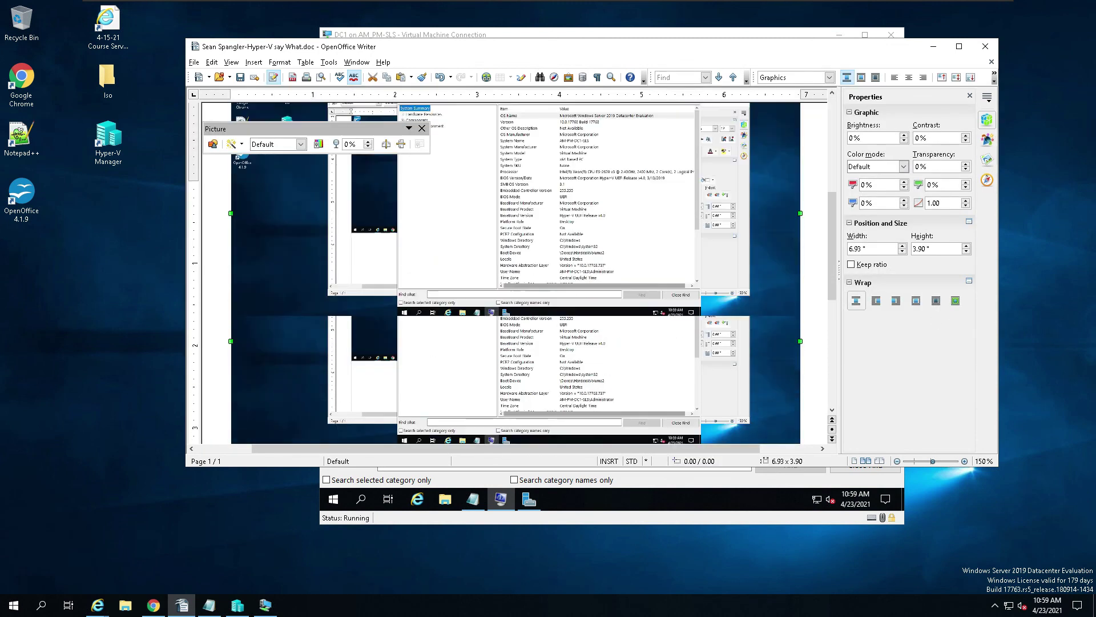
scroll(514, 274, "up", 10)
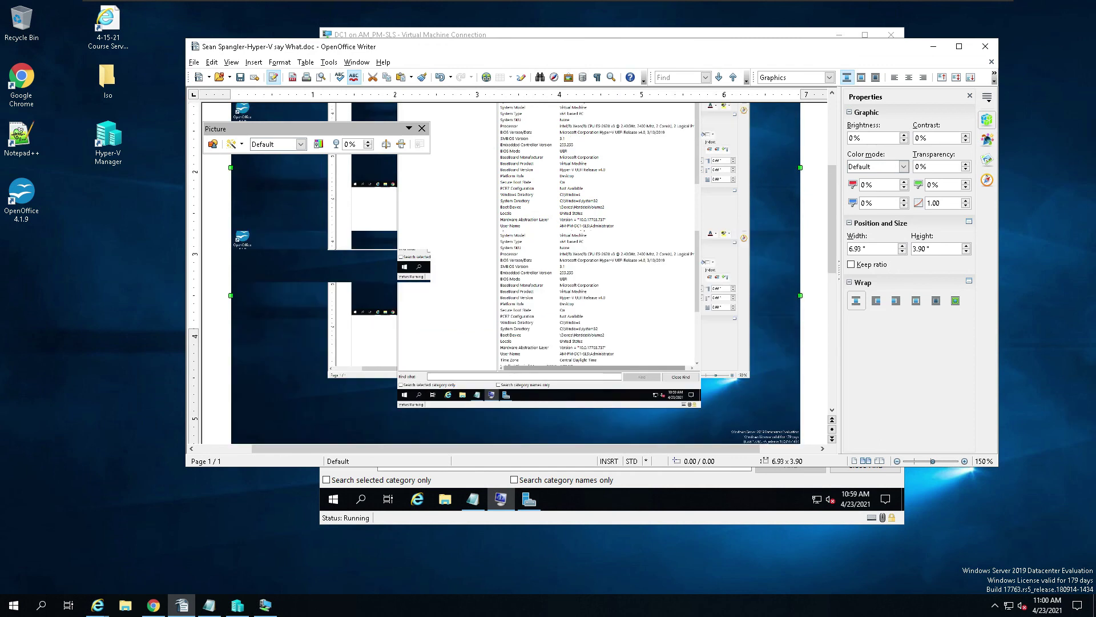
scroll(514, 274, "down", 8)
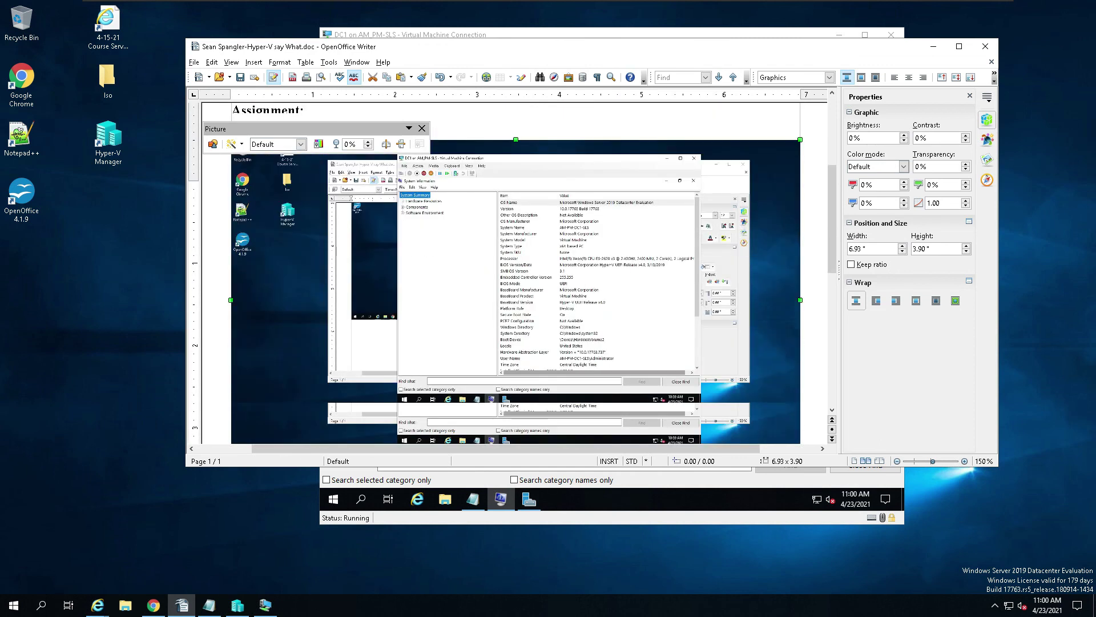
scroll(486, 261, "up", 5)
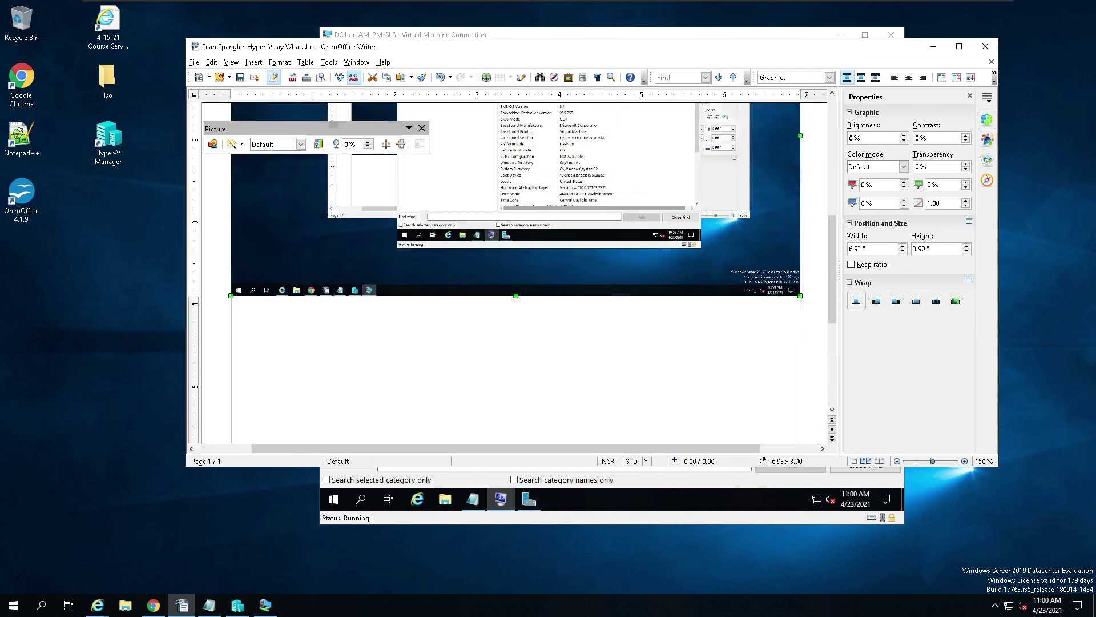
key("ctrl+z")
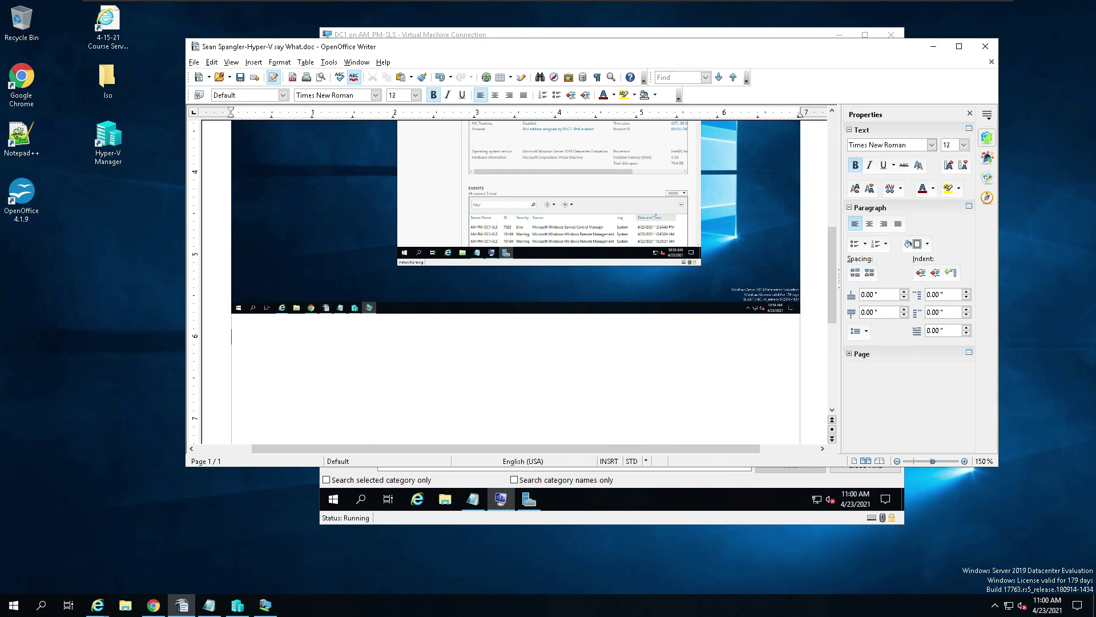
key("ctrl+v")
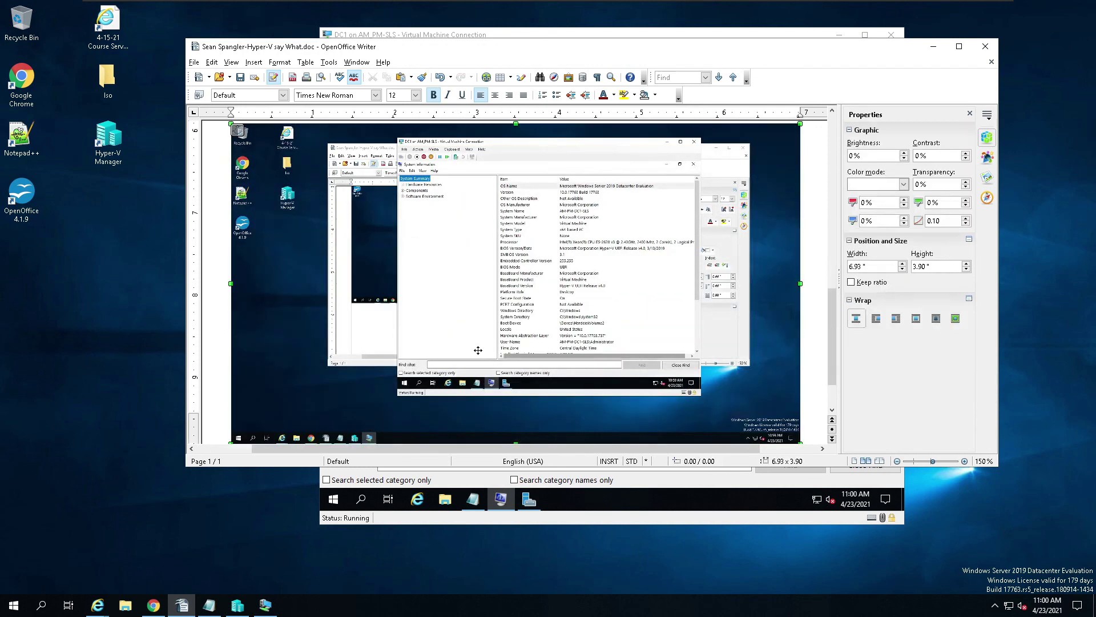
scroll(478, 350, "up", 10)
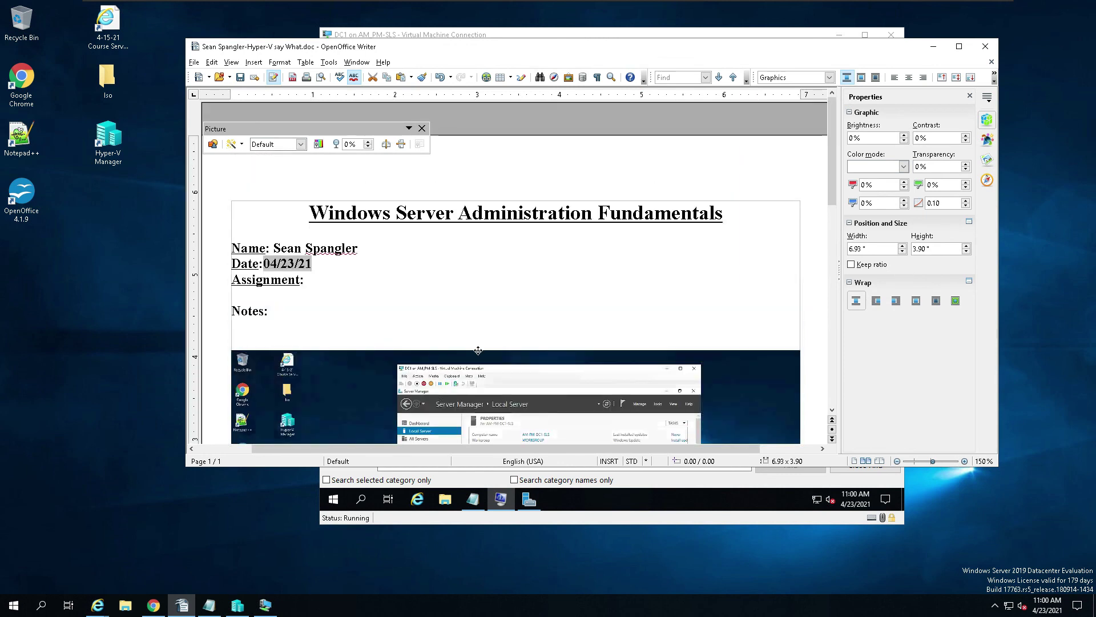
scroll(478, 350, "down", 10)
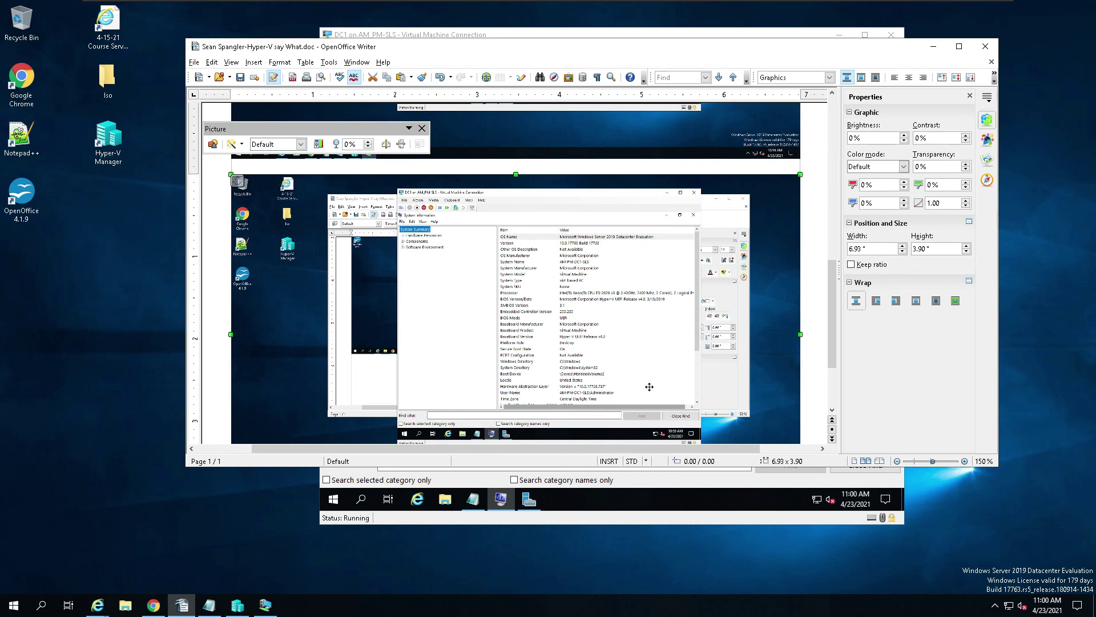
Step: Minimize System Information and maximize the ipconfig.txt Notepad window, adjusting its text size to fit
left_click(642, 520)
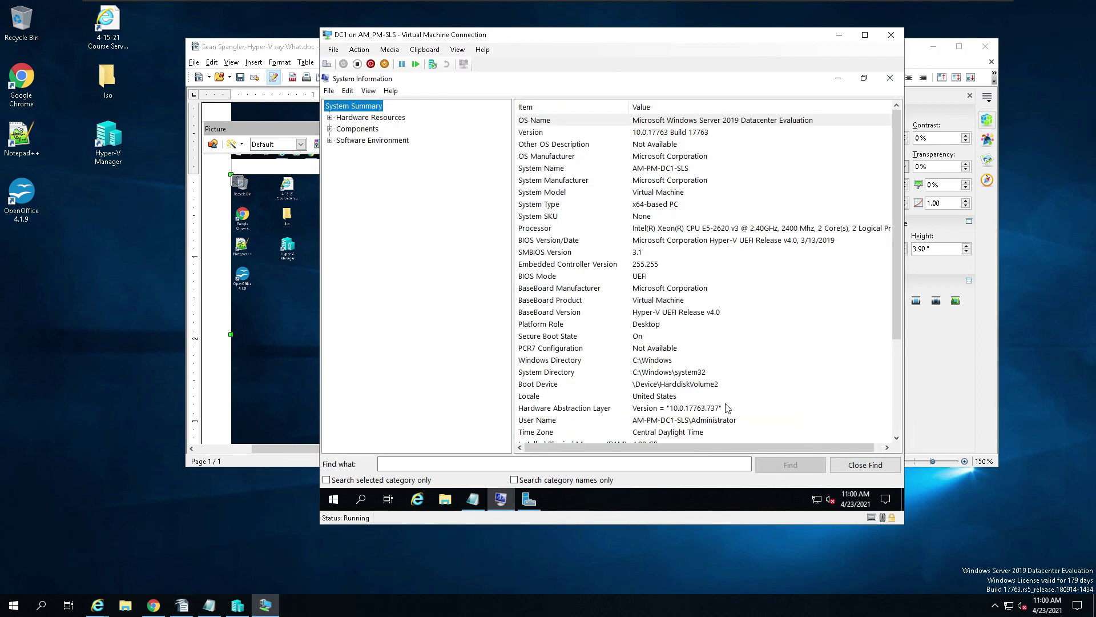
left_click(839, 84)
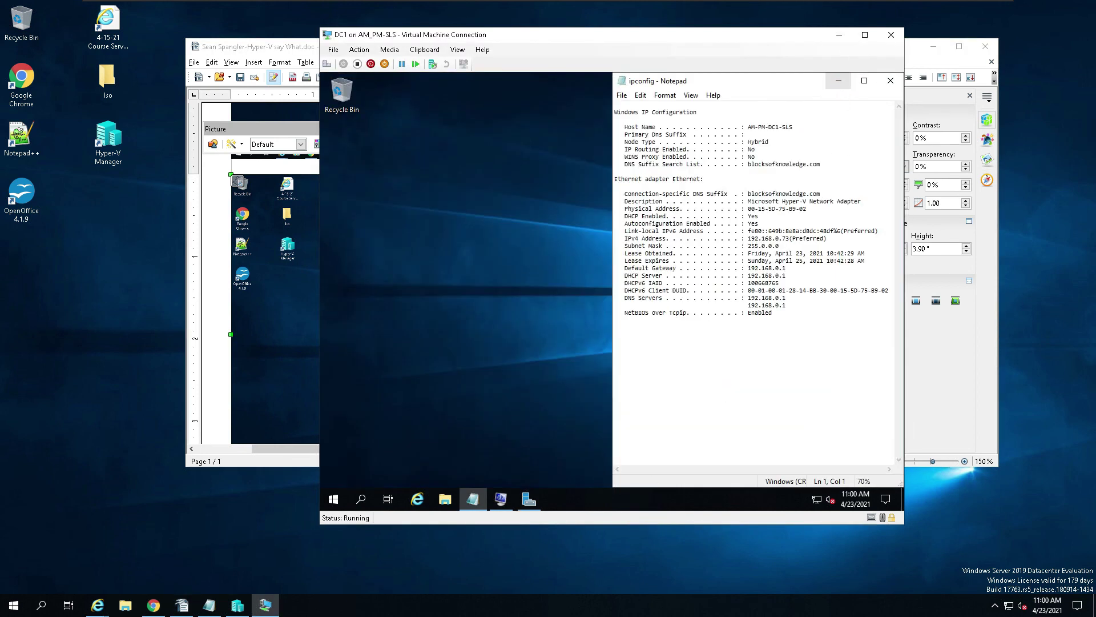
left_click(862, 81)
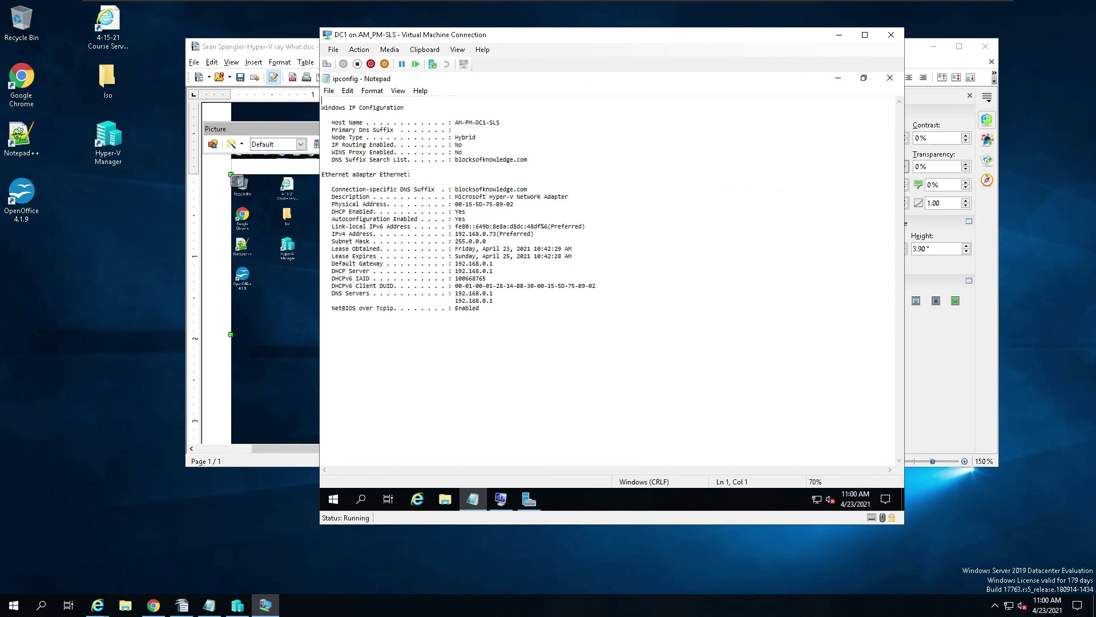
key("ctrl+plus")
key("ctrl+plus")
key("ctrl+plus")
key("ctrl+plus")
key("ctrl+plus")
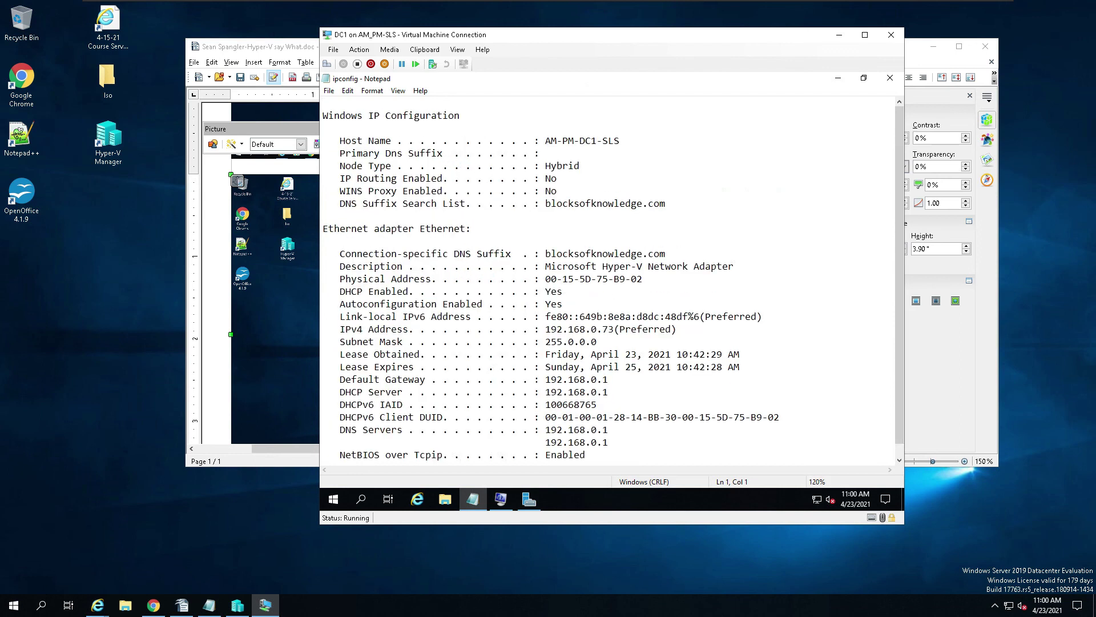
key("ctrl+minus")
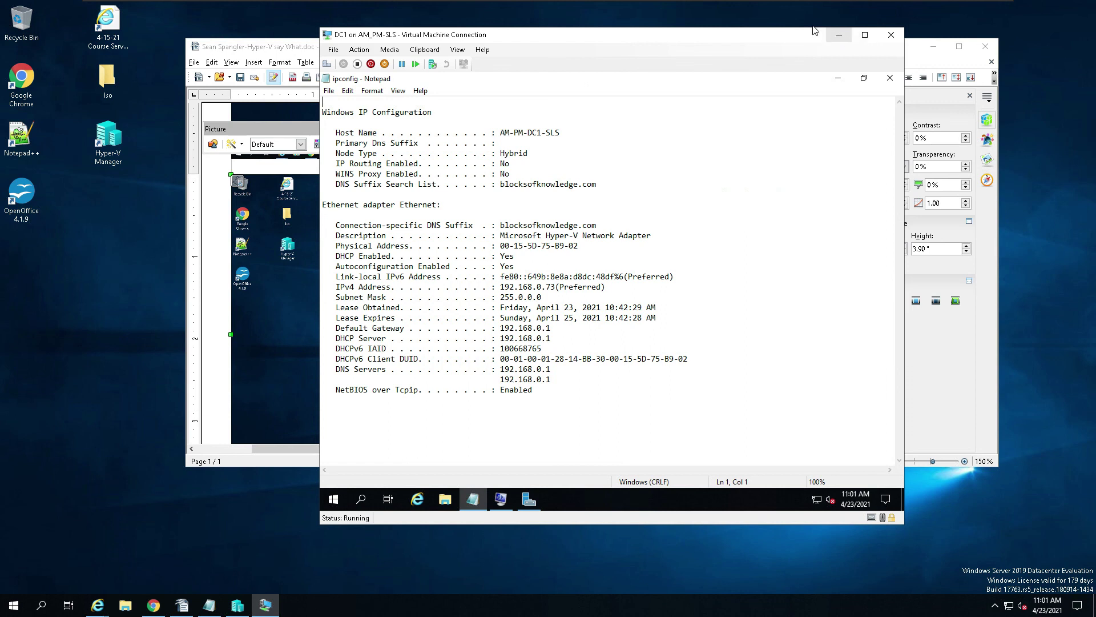
Step: Take a full-screen snip of the ipconfig results showing IPv4 192.168.0.73
mouse_move(814, 3)
left_click(1078, 605)
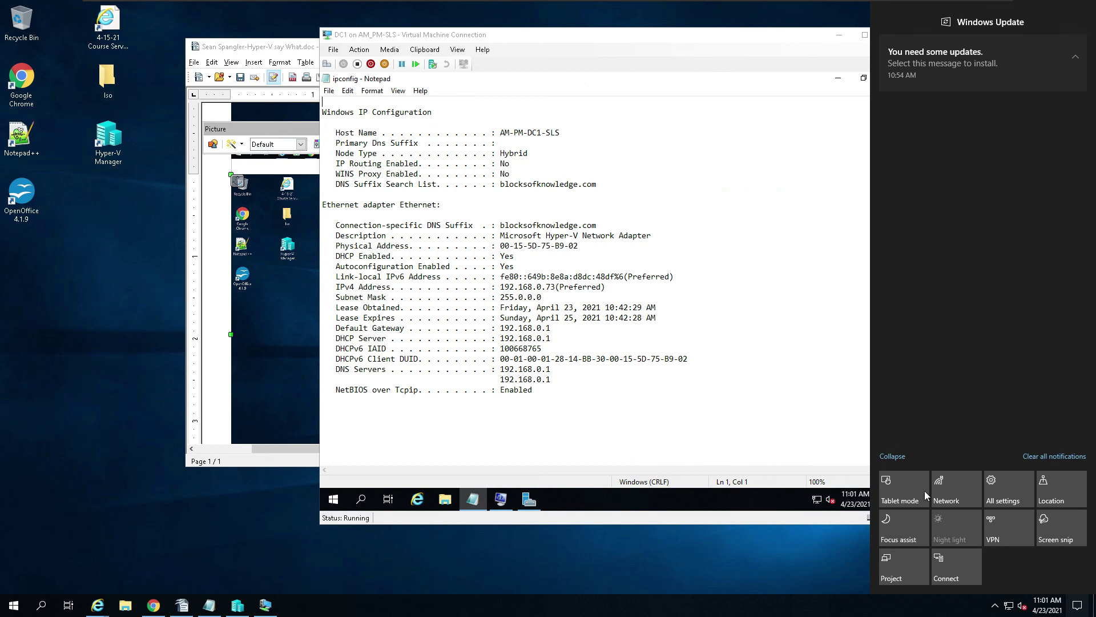
left_click(1056, 528)
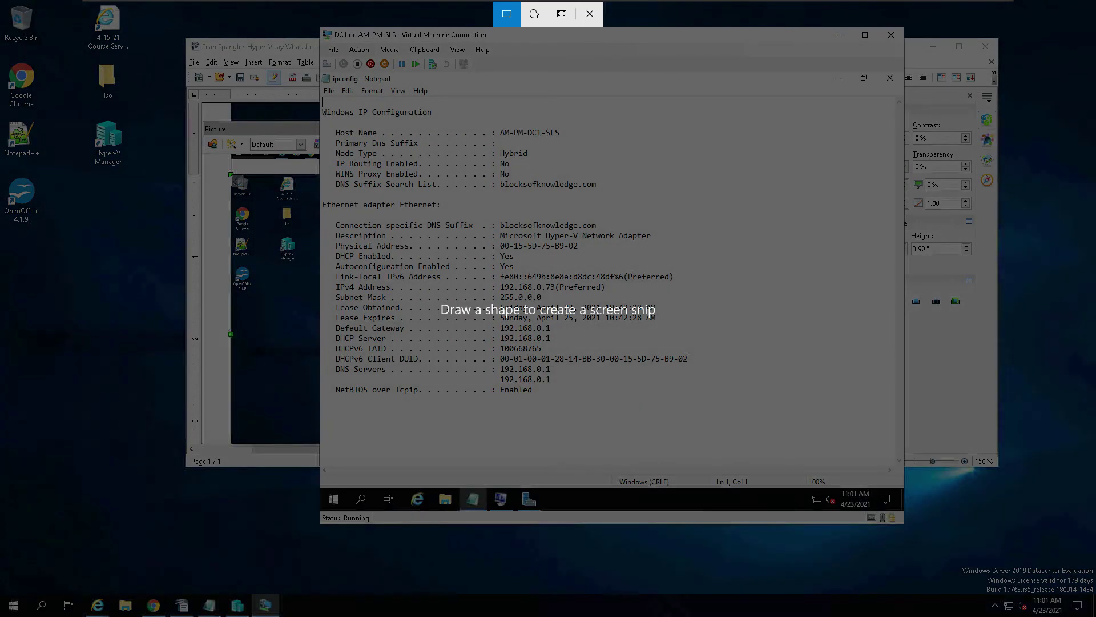
left_click(562, 17)
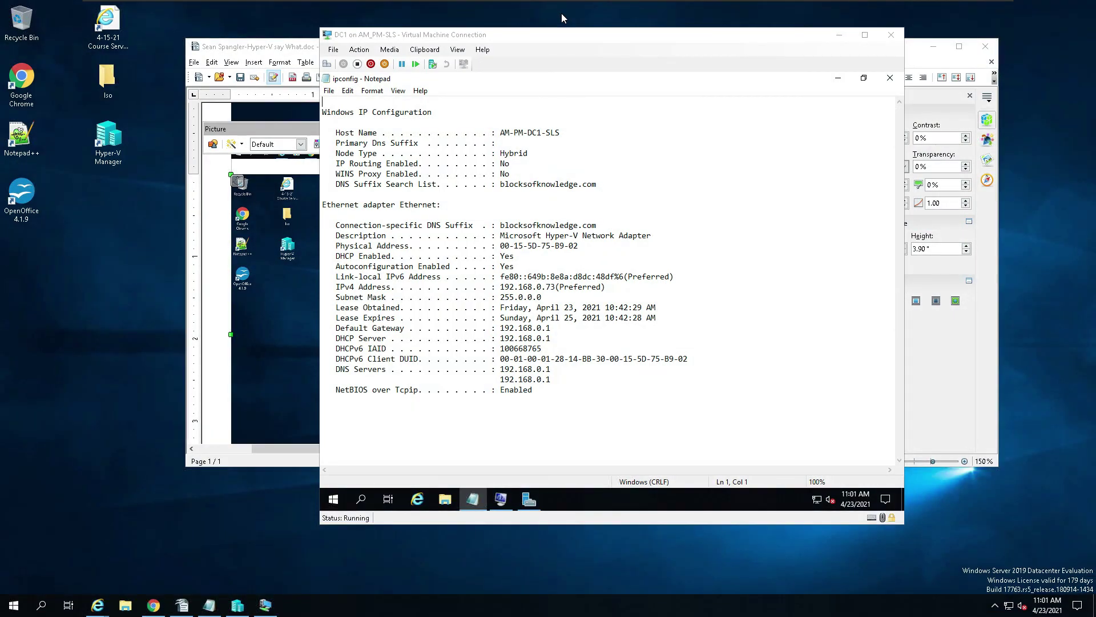
Step: Deselect the embedded screenshot and make room for a new second page after it
left_click(290, 49)
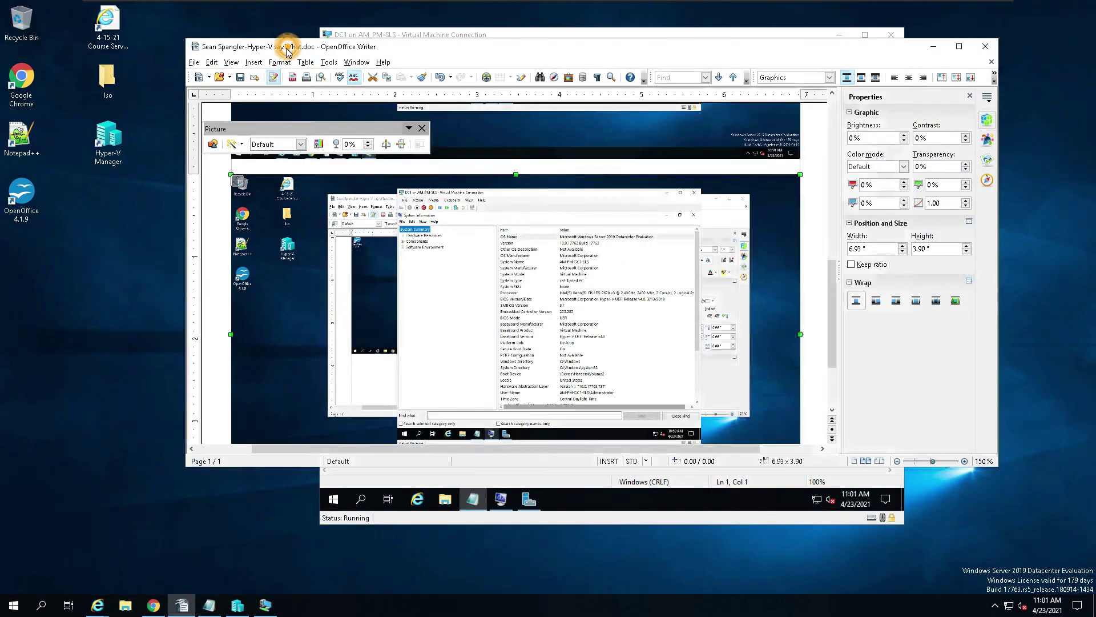
left_click_drag(832, 286, 830, 372)
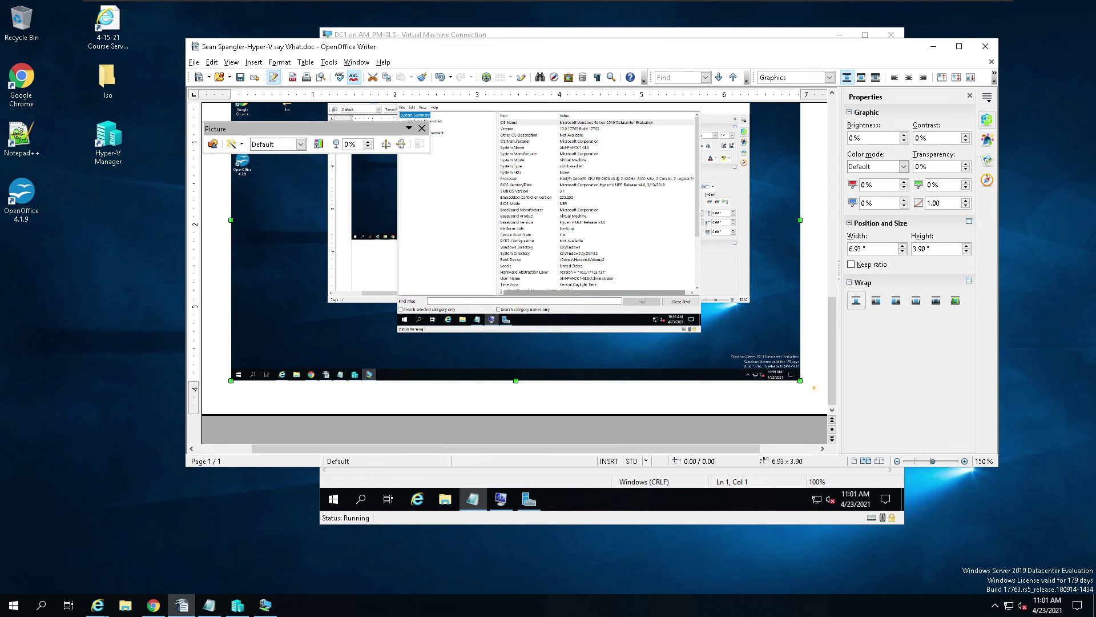
key("Escape")
scroll(831, 350, "down", 5)
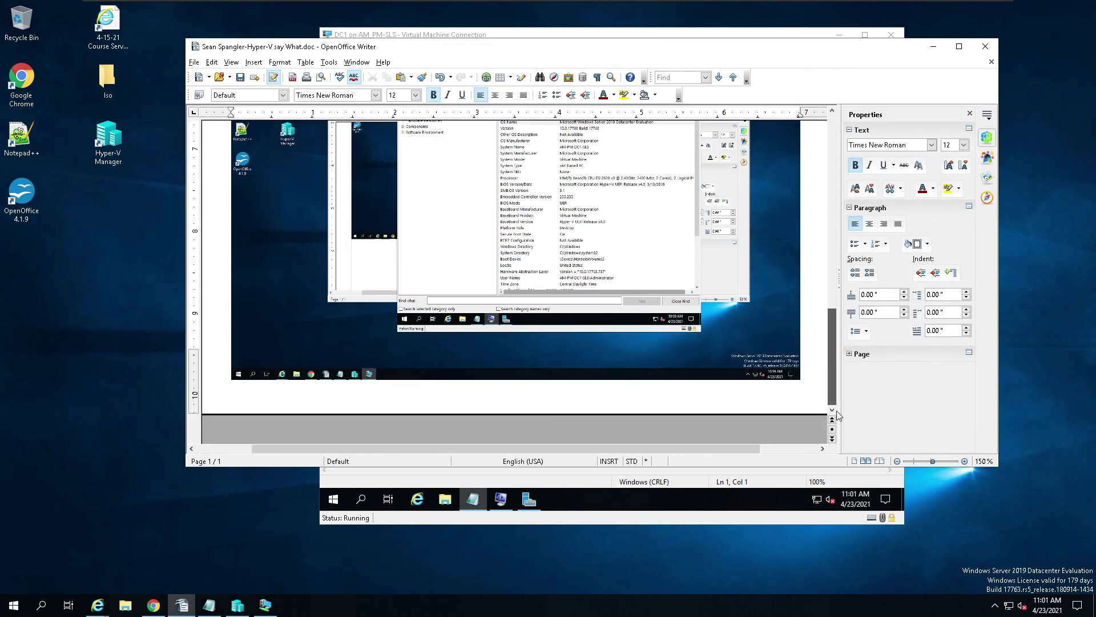
scroll(808, 396, "up", 5)
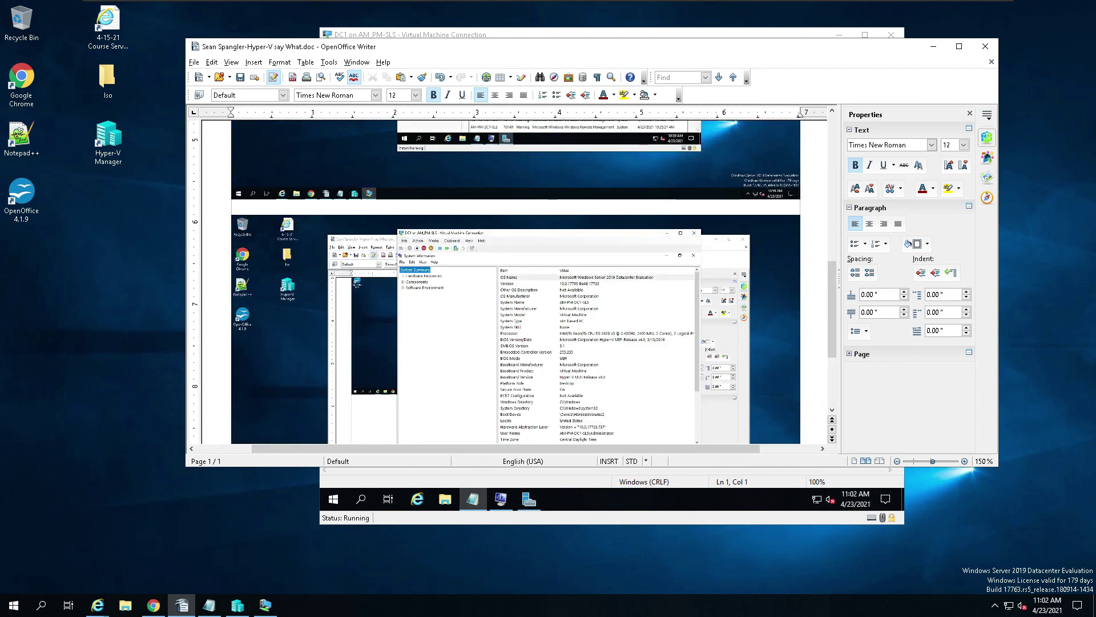
key("ctrl+v")
scroll(516, 389, "down", 5)
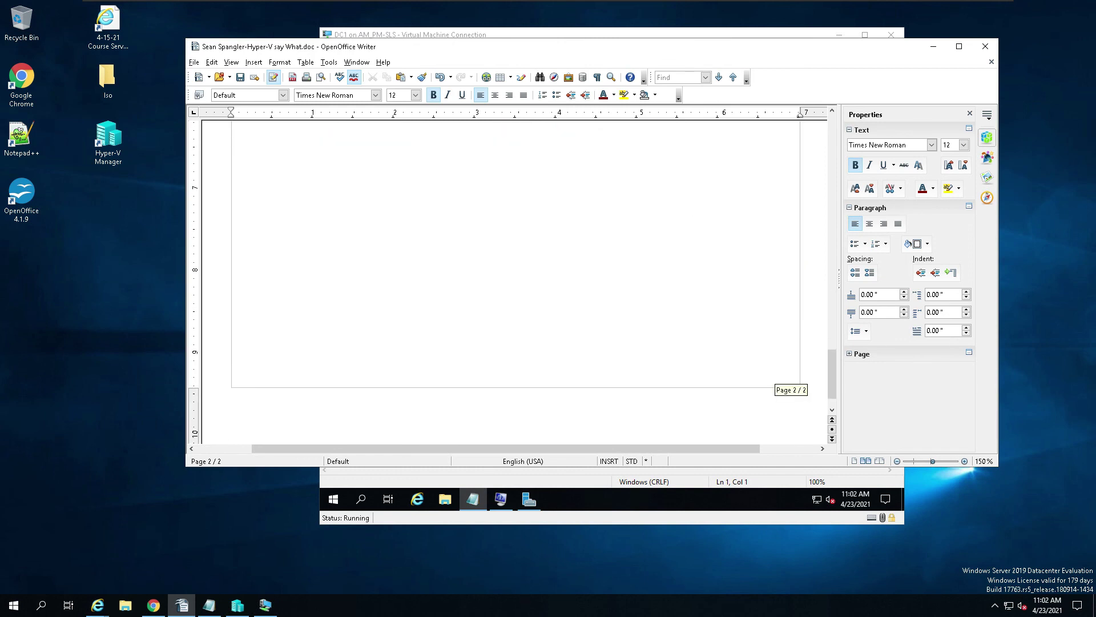
scroll(516, 389, "up", 5)
scroll(516, 282, "up", 10)
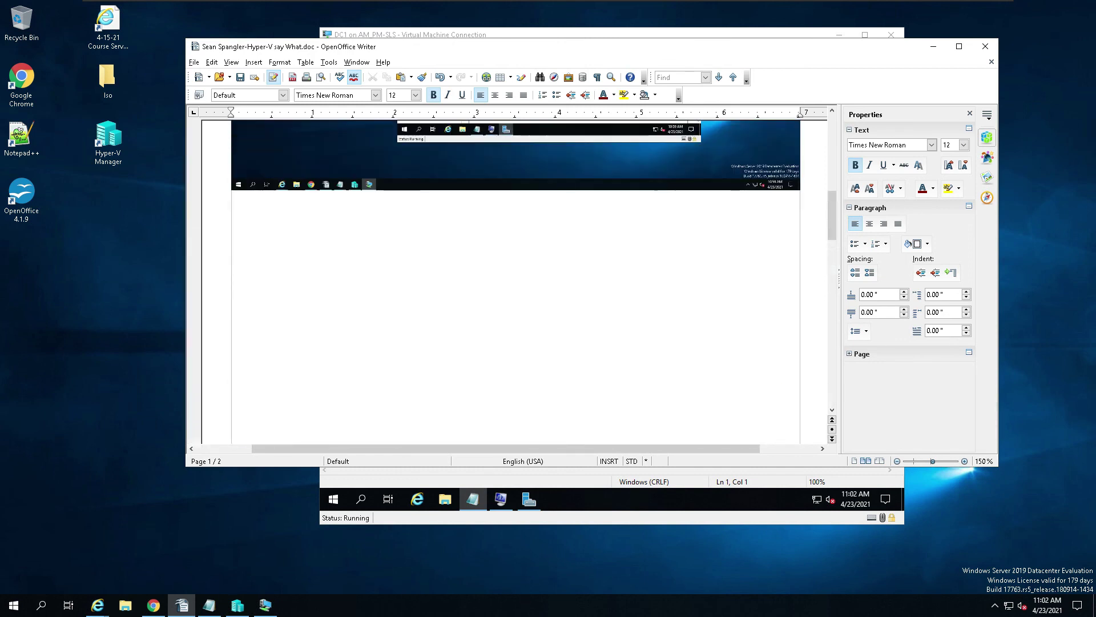
scroll(675, 323, "down", 10)
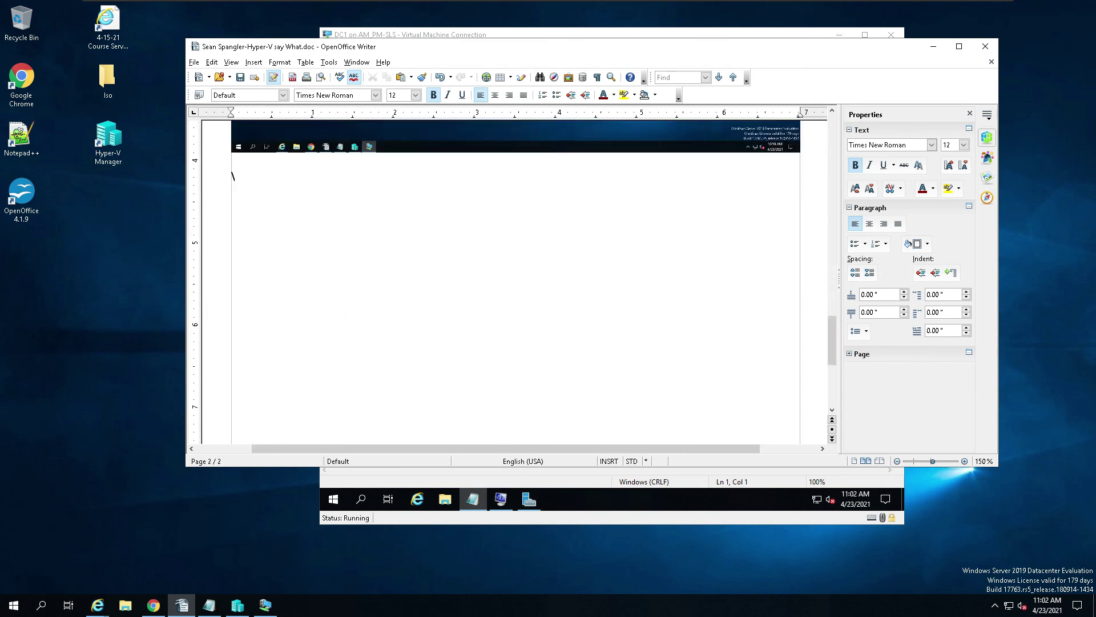
Step: Paste the DC1 ipconfig screenshot at the top of page 2
left_click(675, 322)
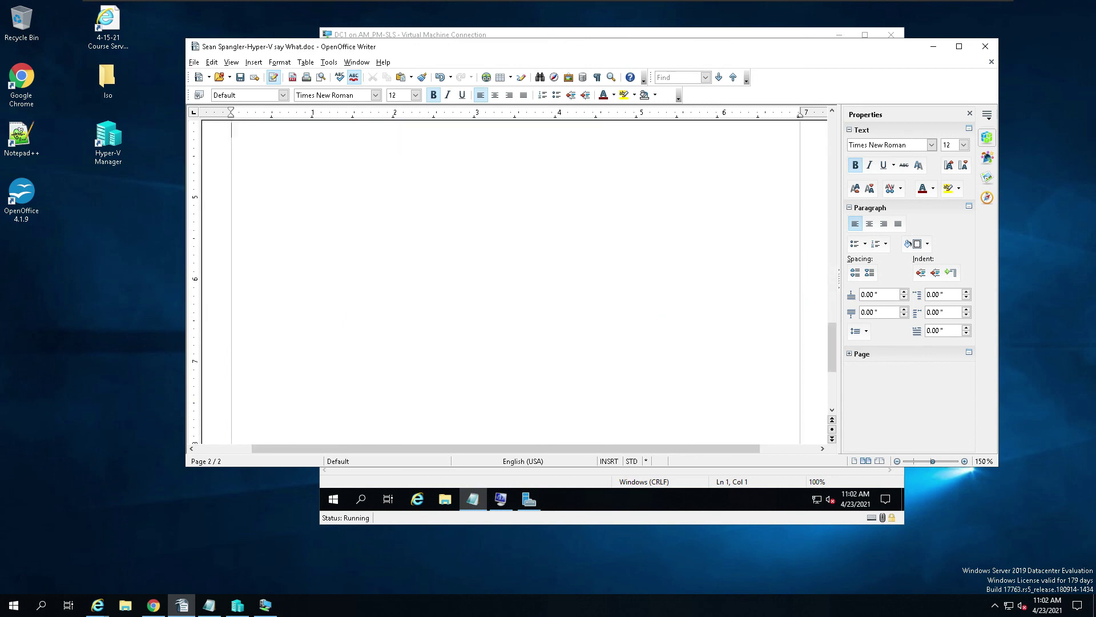
key("ctrl+v")
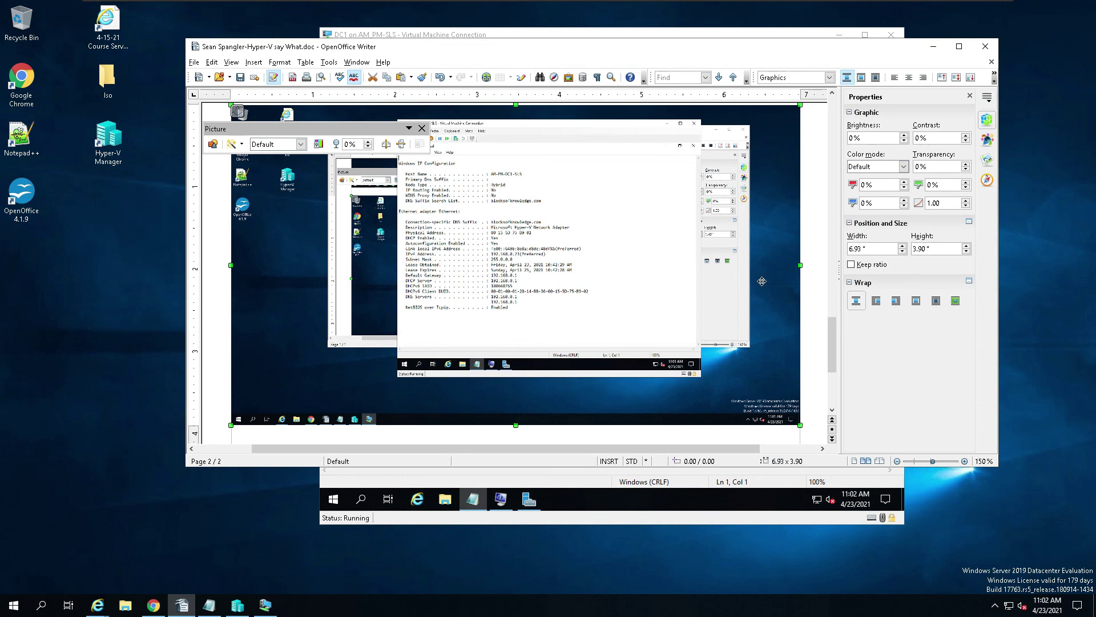
scroll(763, 282, "up", 5)
scroll(763, 282, "up", 10)
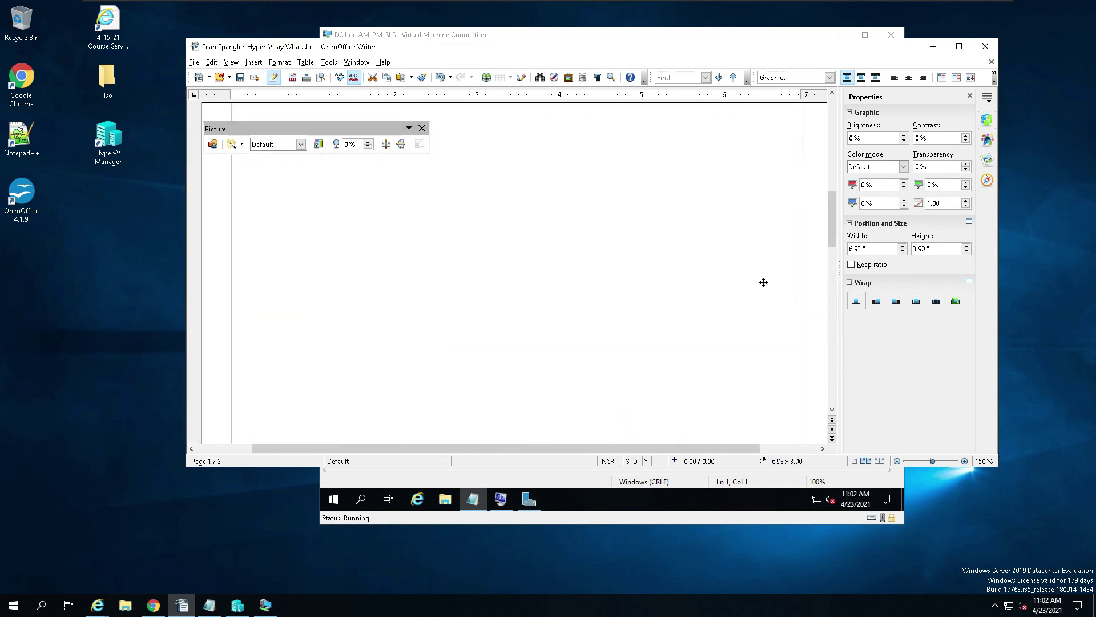
scroll(763, 282, "up", 3)
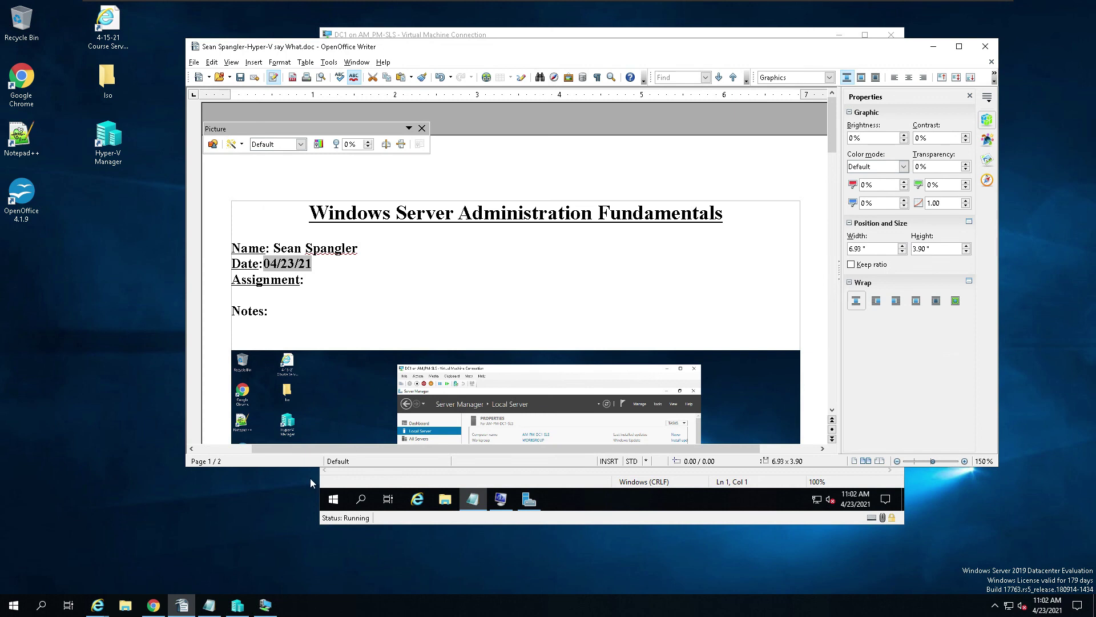
left_click(153, 605)
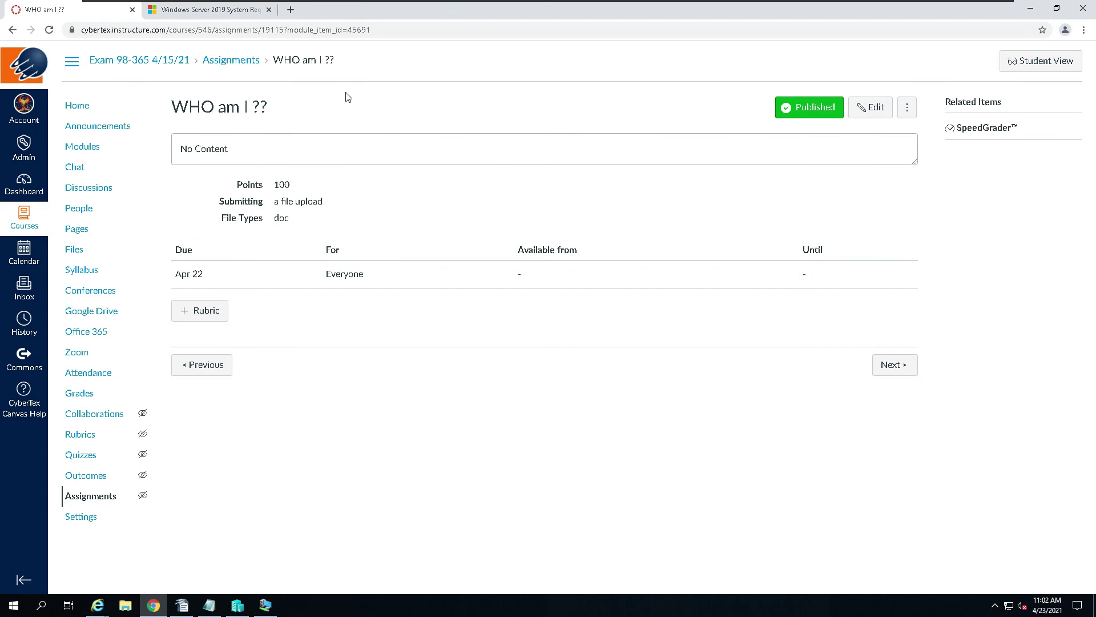
left_click_drag(270, 108, 172, 100)
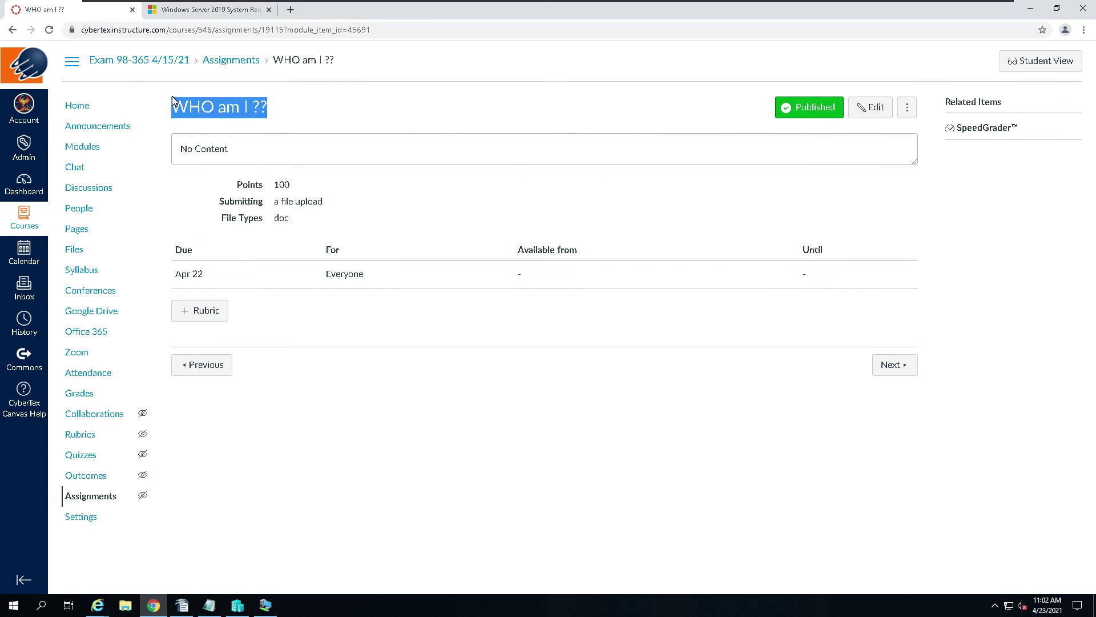
left_click(1036, 12)
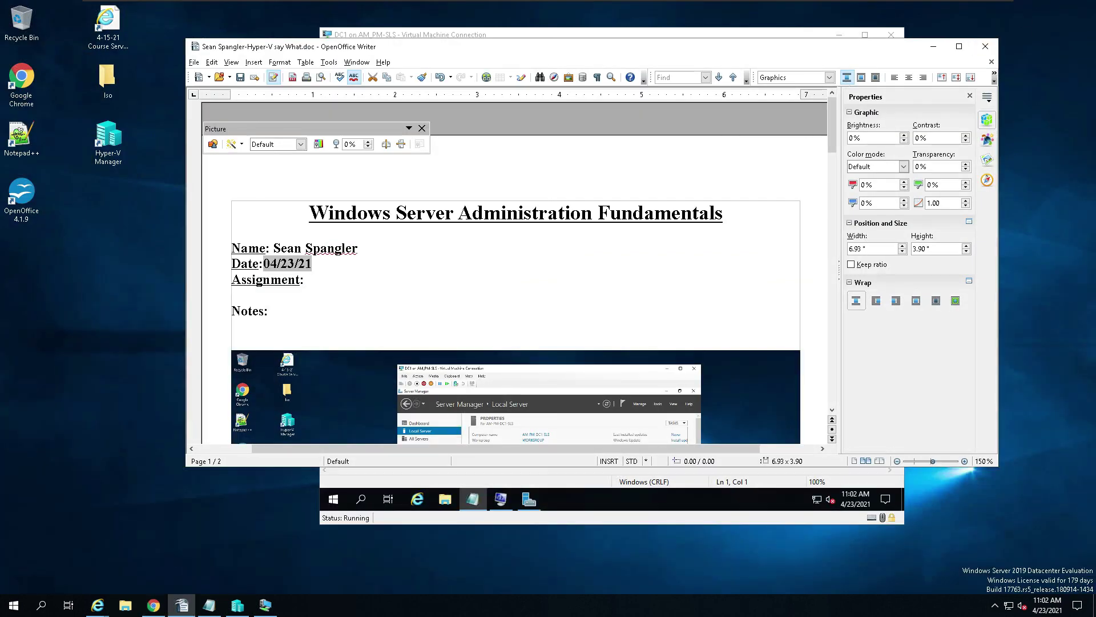
scroll(514, 274, "down", 2)
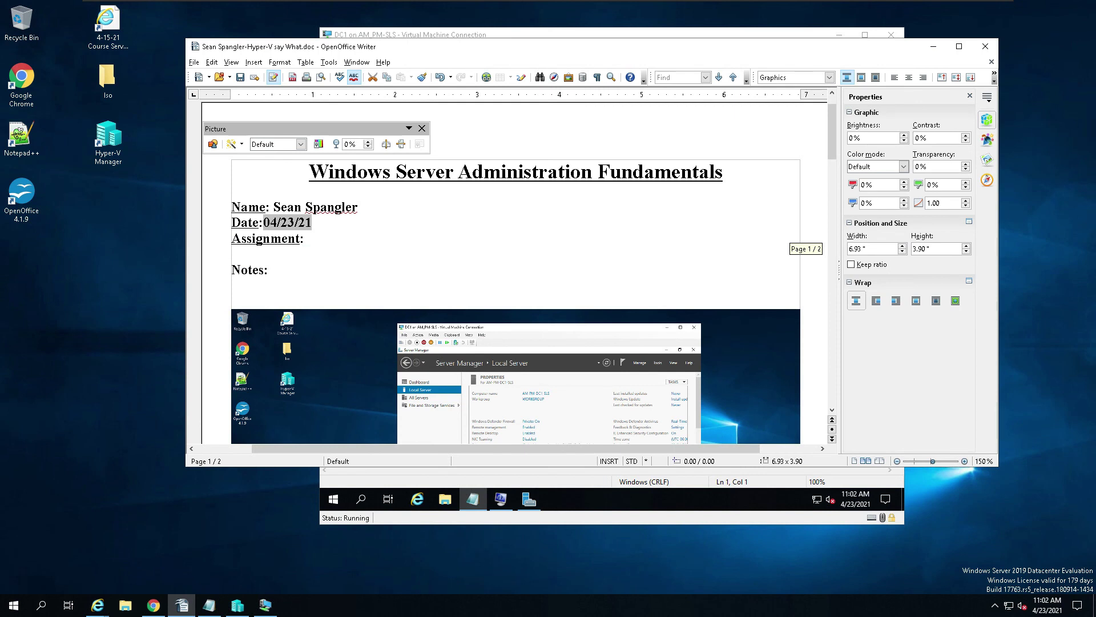
Step: Type 'WHO am I ??' after the Assignment label in the document header
left_click(338, 240)
type("WHO am I ??")
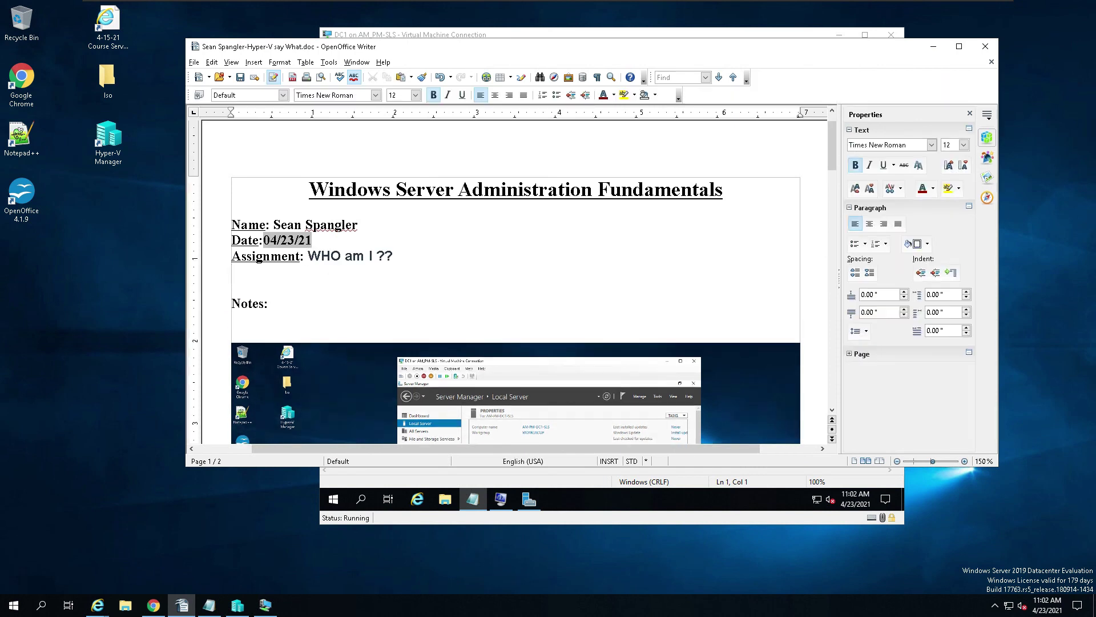
left_click(286, 303)
left_click(193, 62)
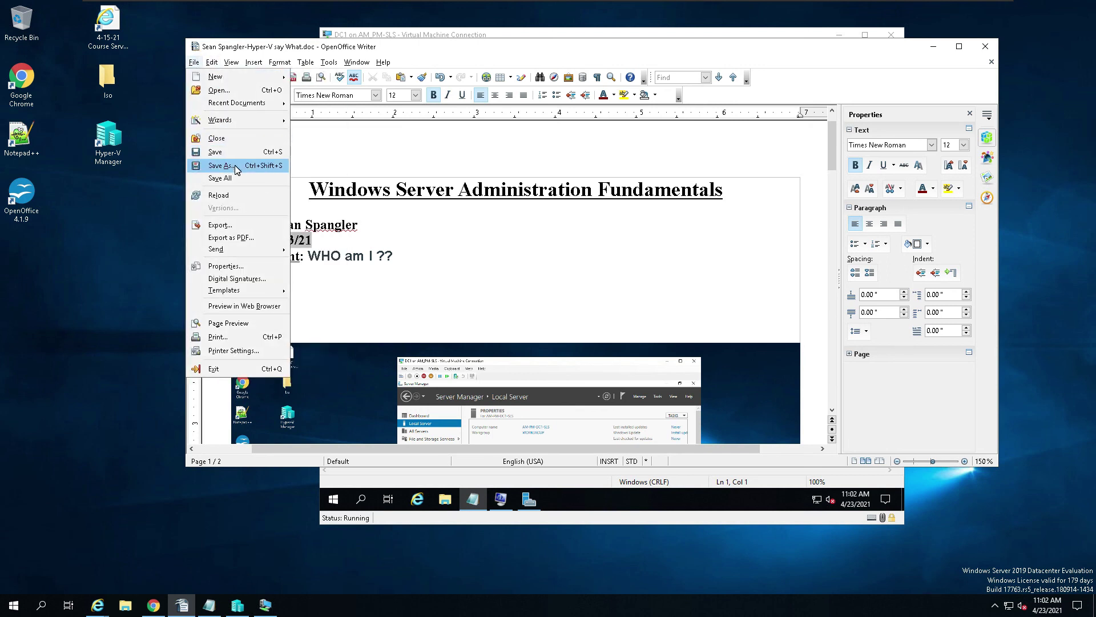
mouse_move(298, 60)
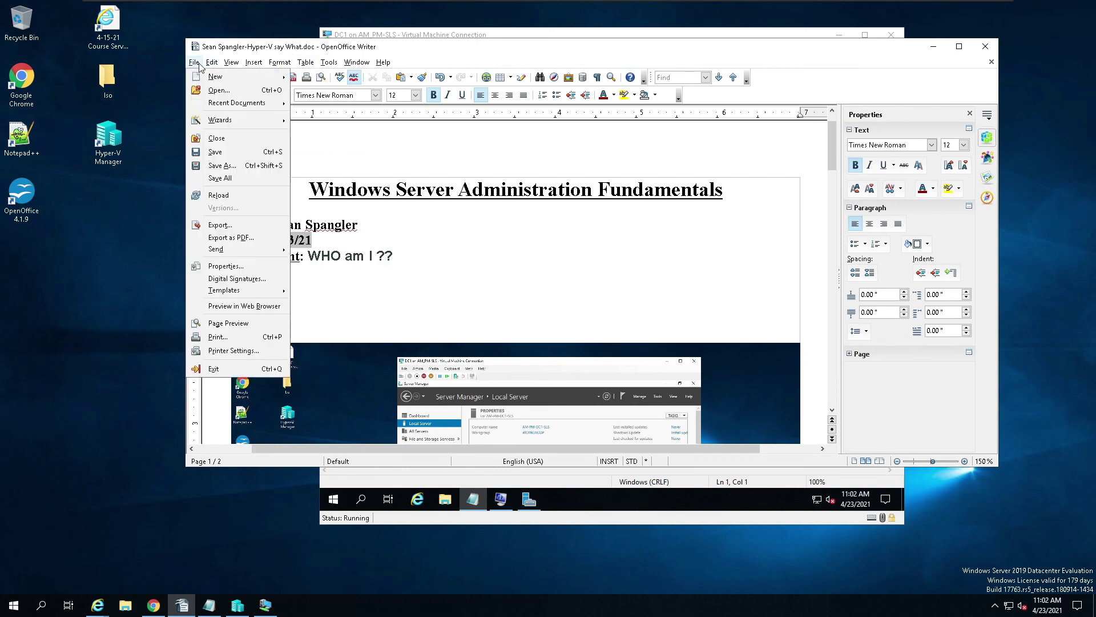
left_click(231, 62)
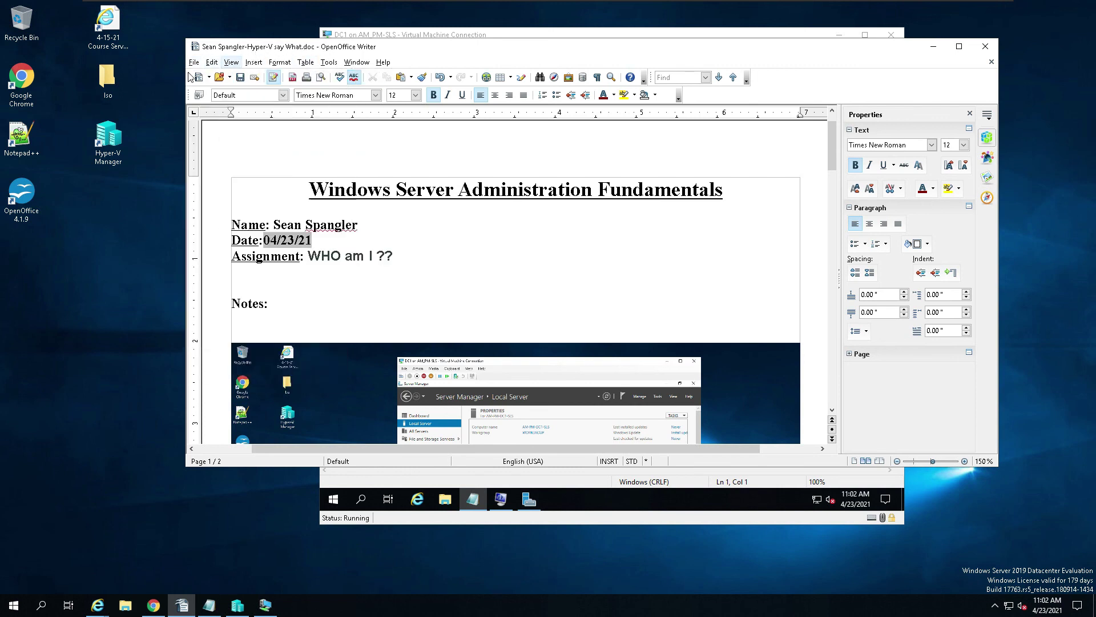
left_click(194, 62)
Step: Save As a .doc, replacing 'Hyper-V say What' with 'WHO am I' in the file name
left_click(217, 166)
left_click_drag(379, 304, 311, 304)
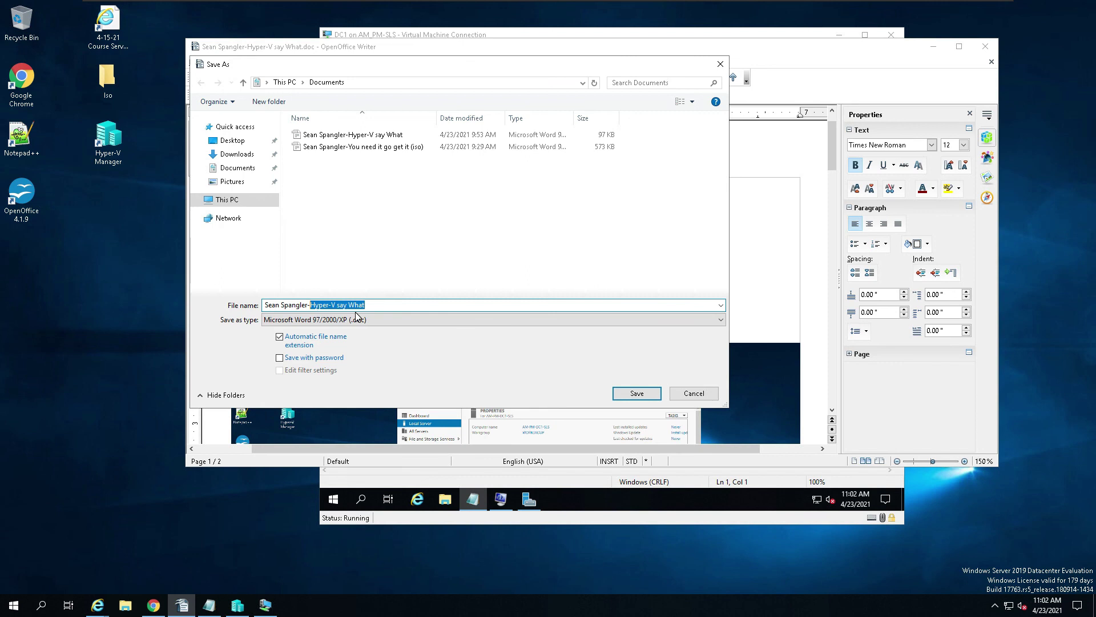
type("WHO am I ??")
left_click(455, 303)
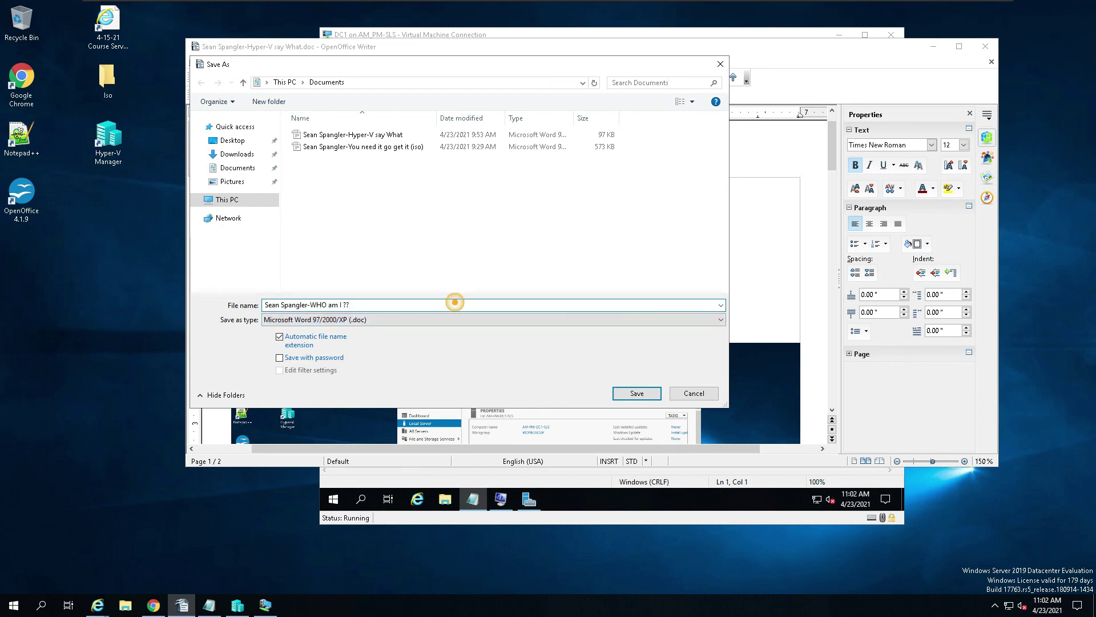
key("BackSpace")
left_click(634, 393)
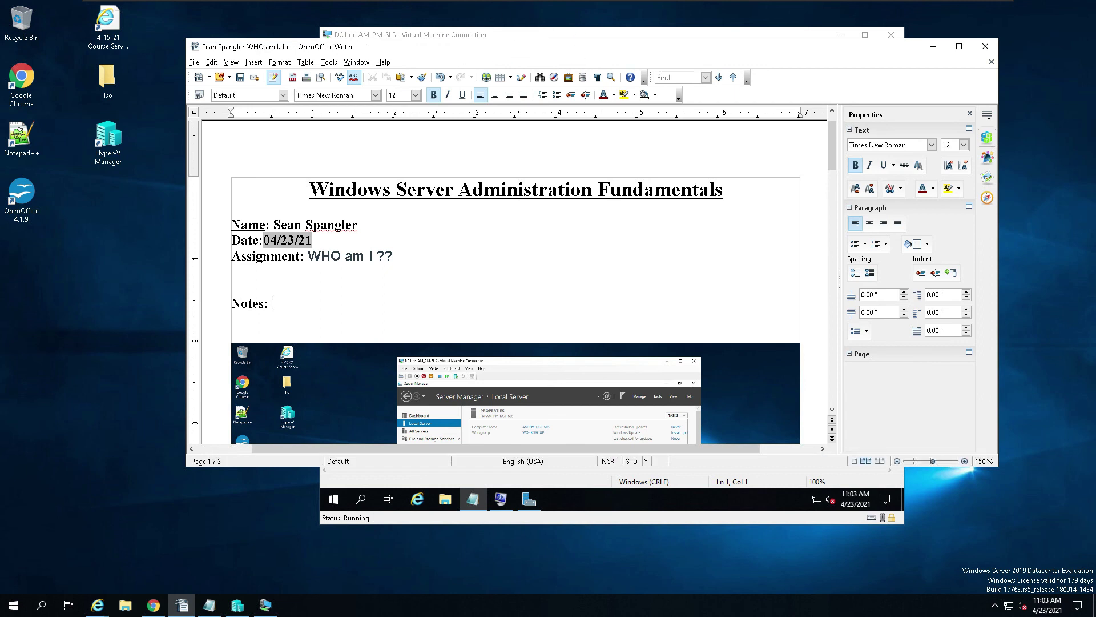
left_click(153, 605)
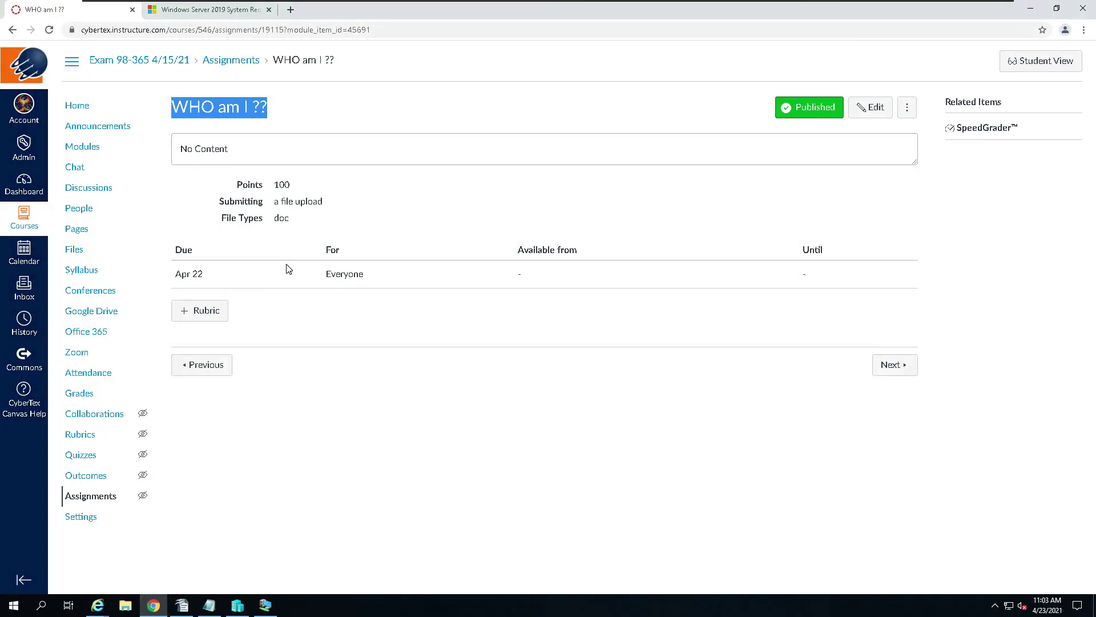
Step: Open the 'WHO am I ??' assignment (100 points, Labs group) in edit mode with its empty description
left_click(880, 111)
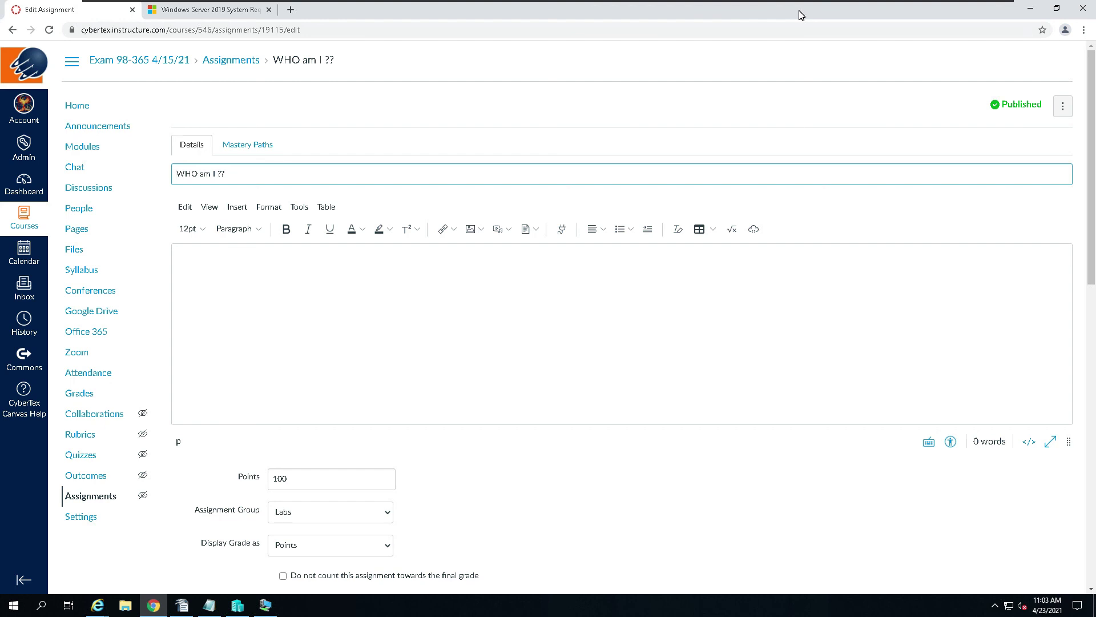
mouse_move(774, 2)
Step: Upload WHO am I .doc from the Documents folder and insert it as a description link
left_click(453, 232)
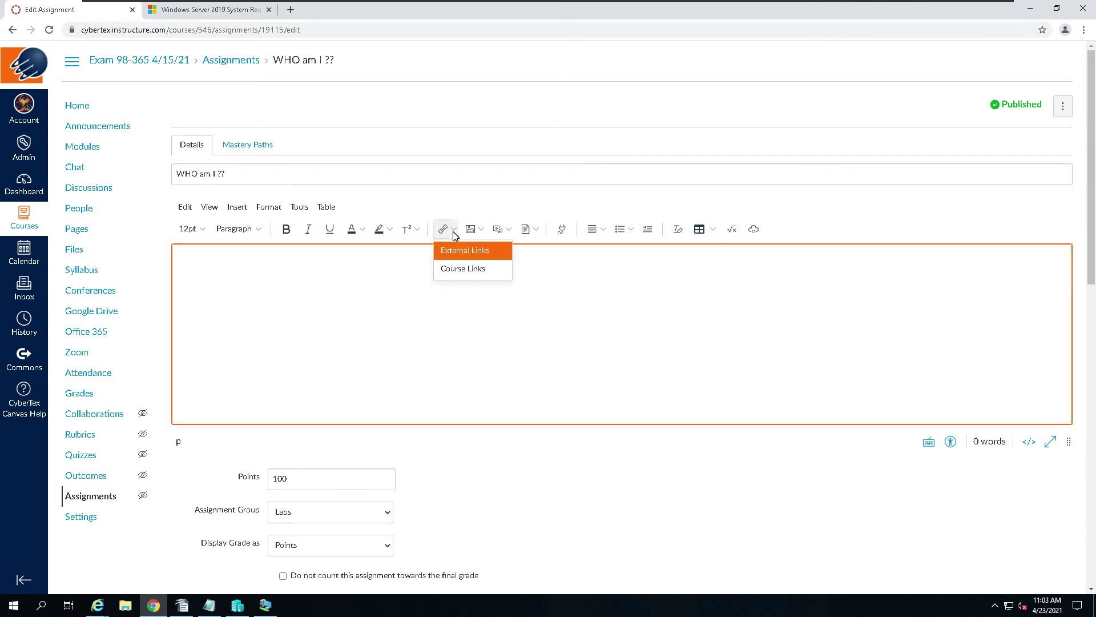
left_click(526, 230)
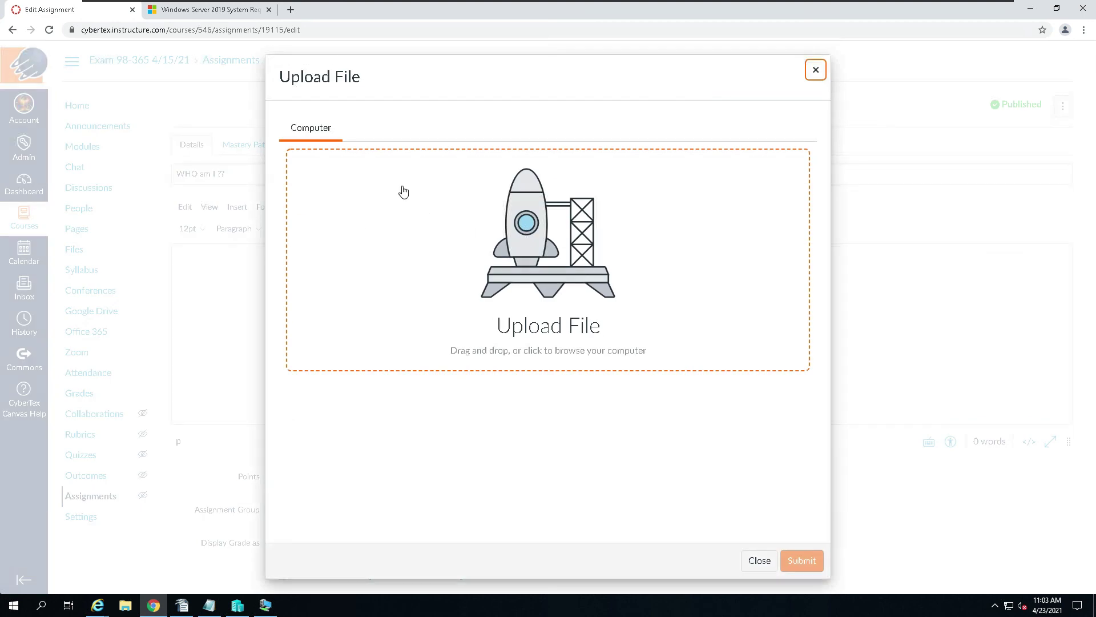
left_click(594, 261)
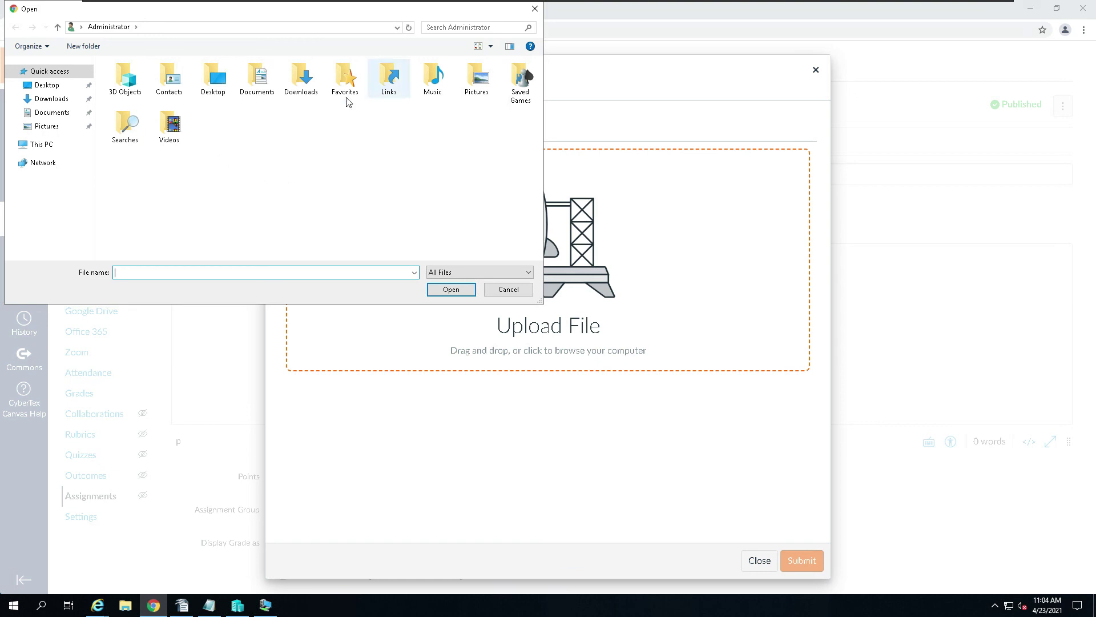
double_click(258, 79)
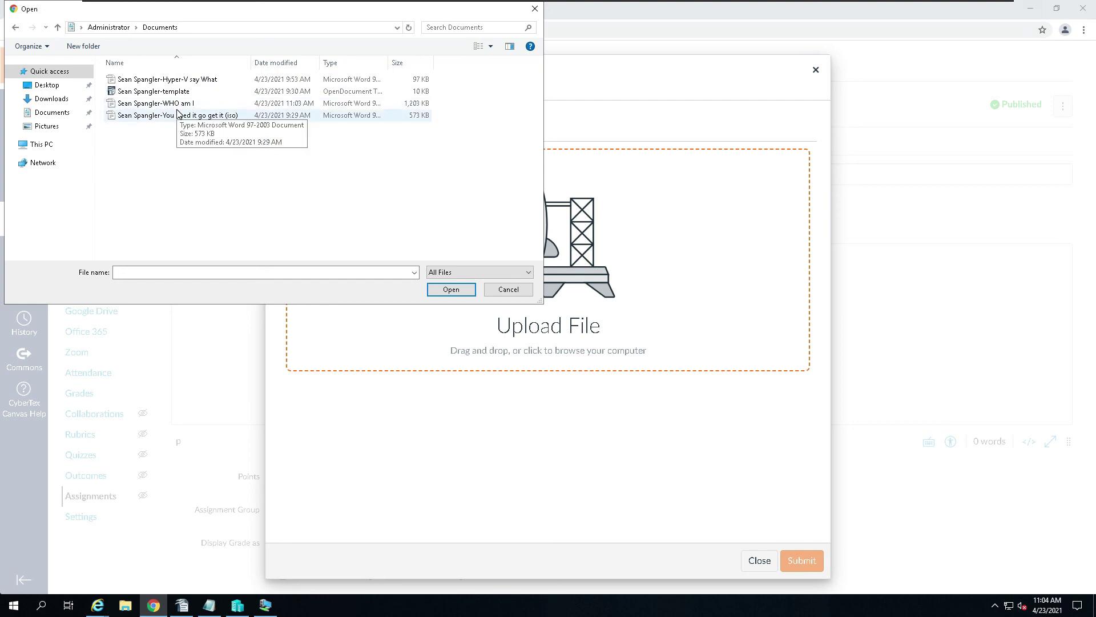
left_click(179, 105)
left_click(451, 289)
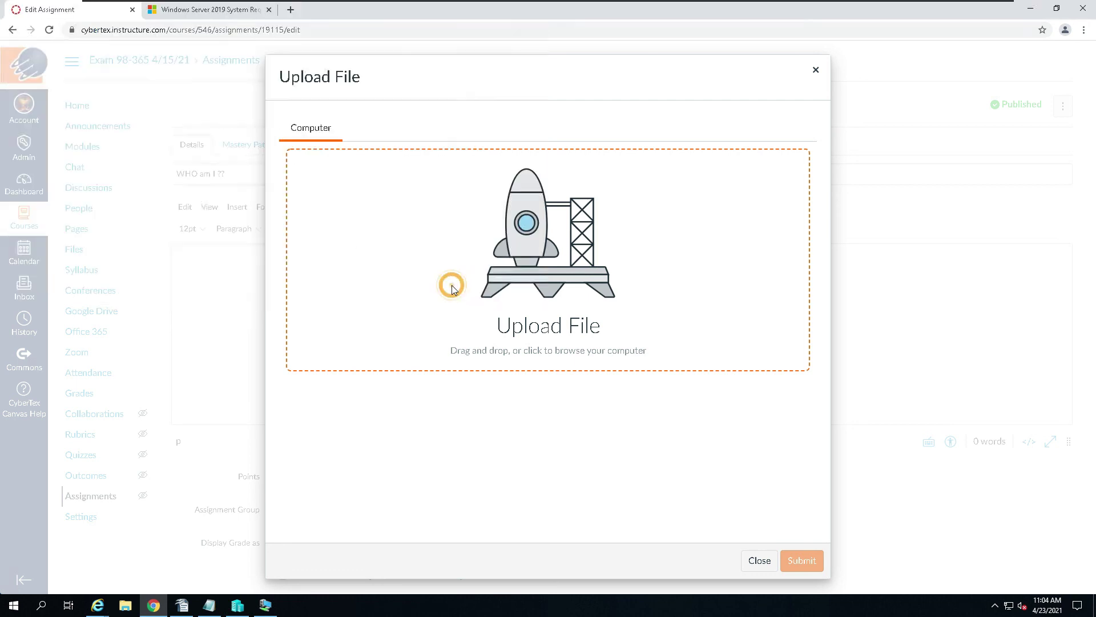
left_click(788, 560)
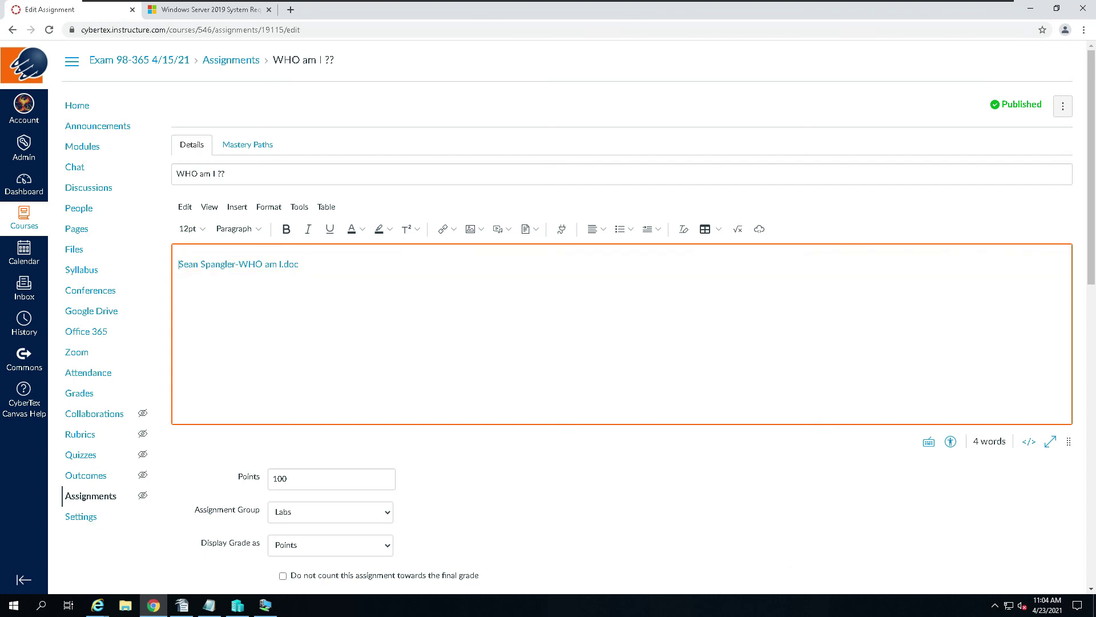
Step: Review the assignment settings down to the bottom and save the 'WHO am I ??' assignment
scroll(616, 362, "down", 12)
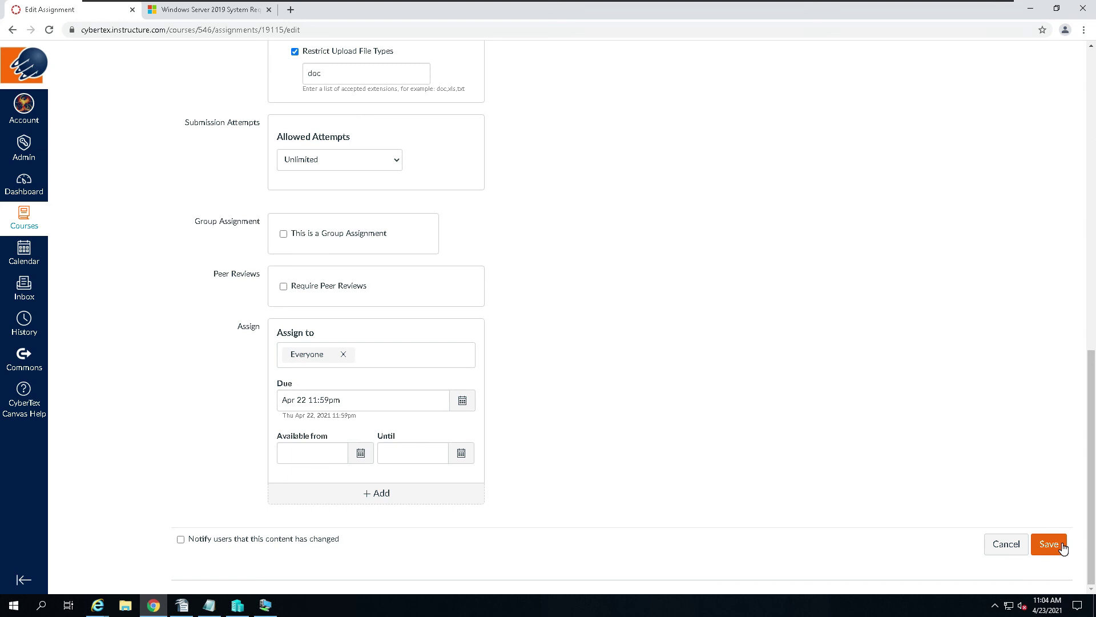
scroll(953, 432, "up", 11)
scroll(953, 431, "down", 2)
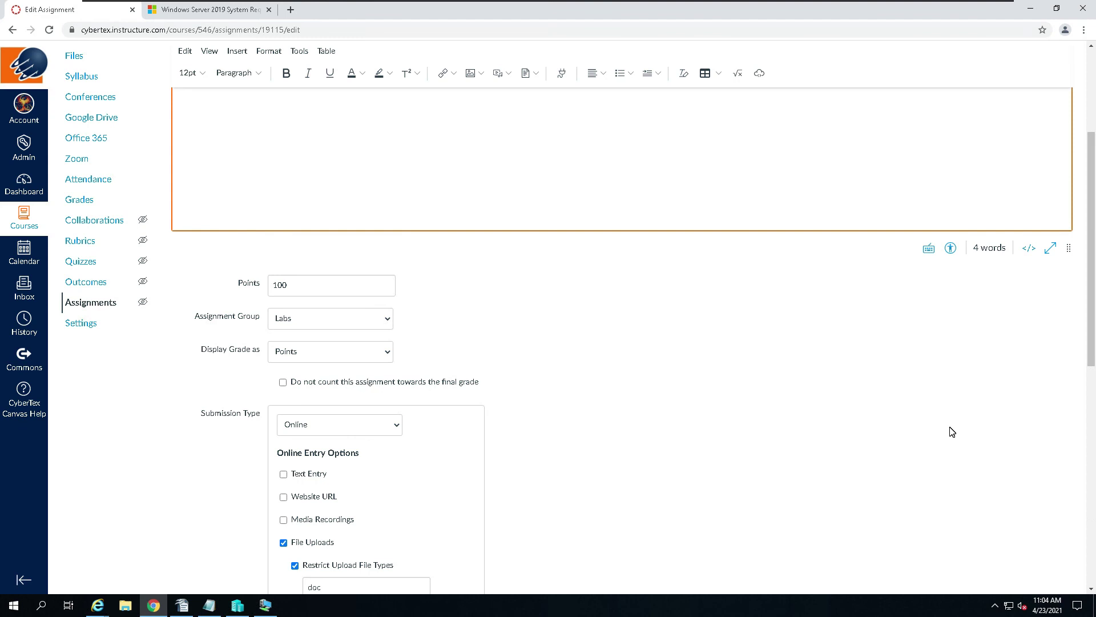
scroll(953, 432, "up", 3)
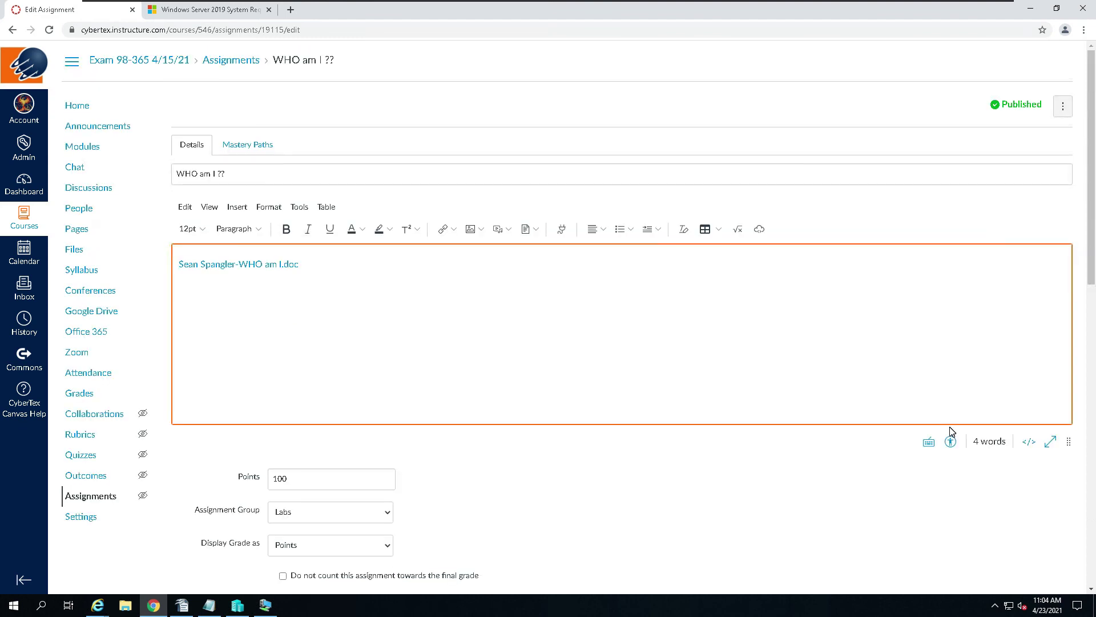
scroll(952, 432, "down", 7)
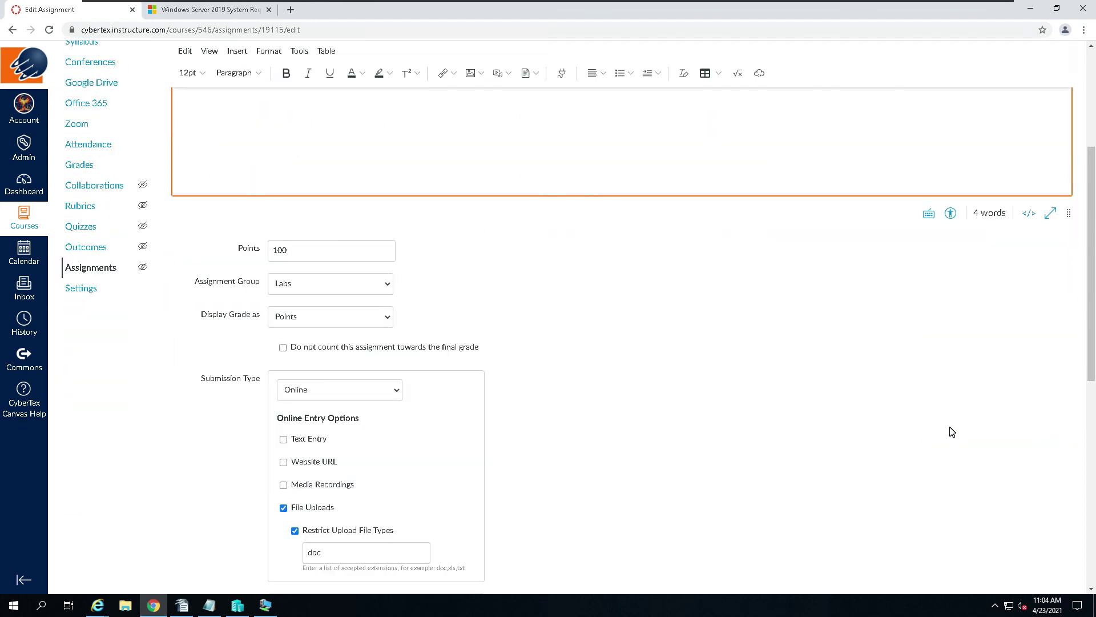
scroll(952, 432, "down", 5)
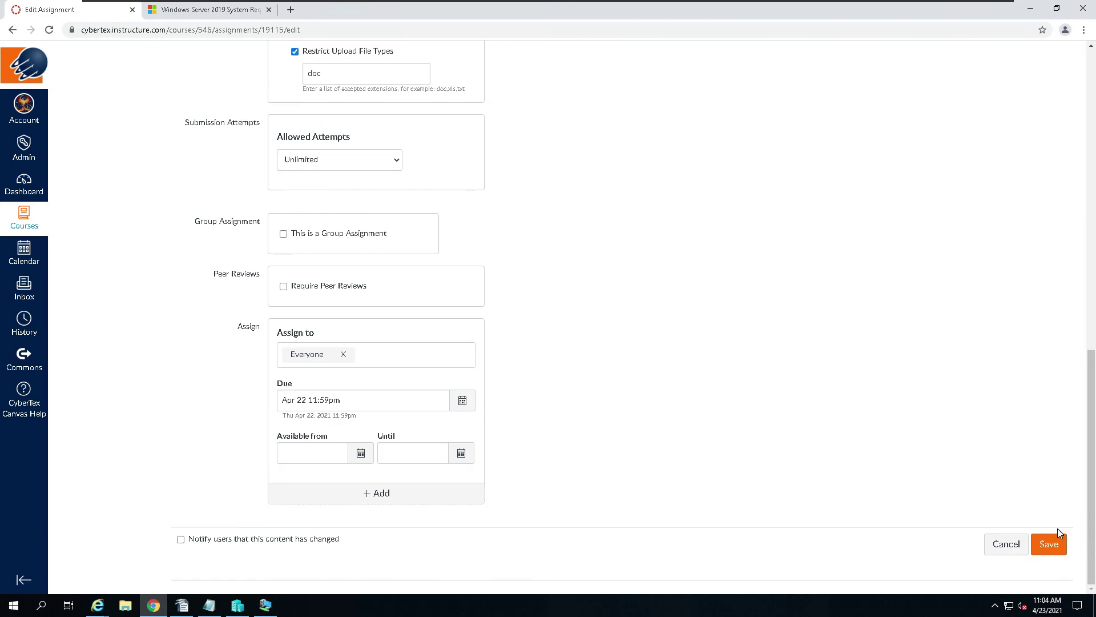
left_click(1056, 544)
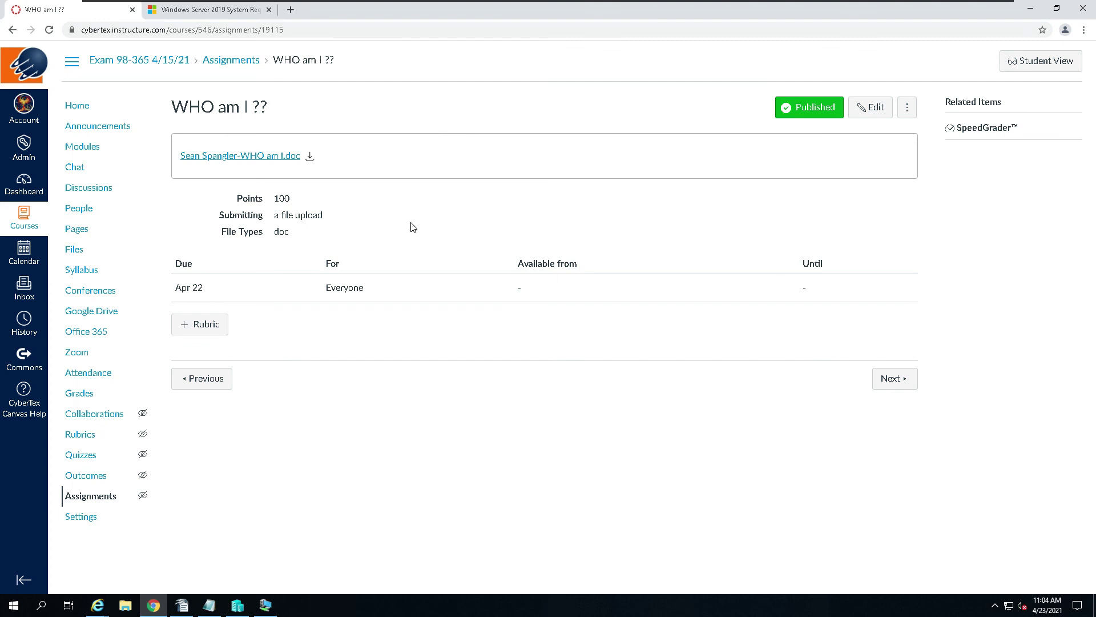
Step: Preview the attached .doc inline, check both screenshot pages, and compare them against the Writer copy
left_click(281, 159)
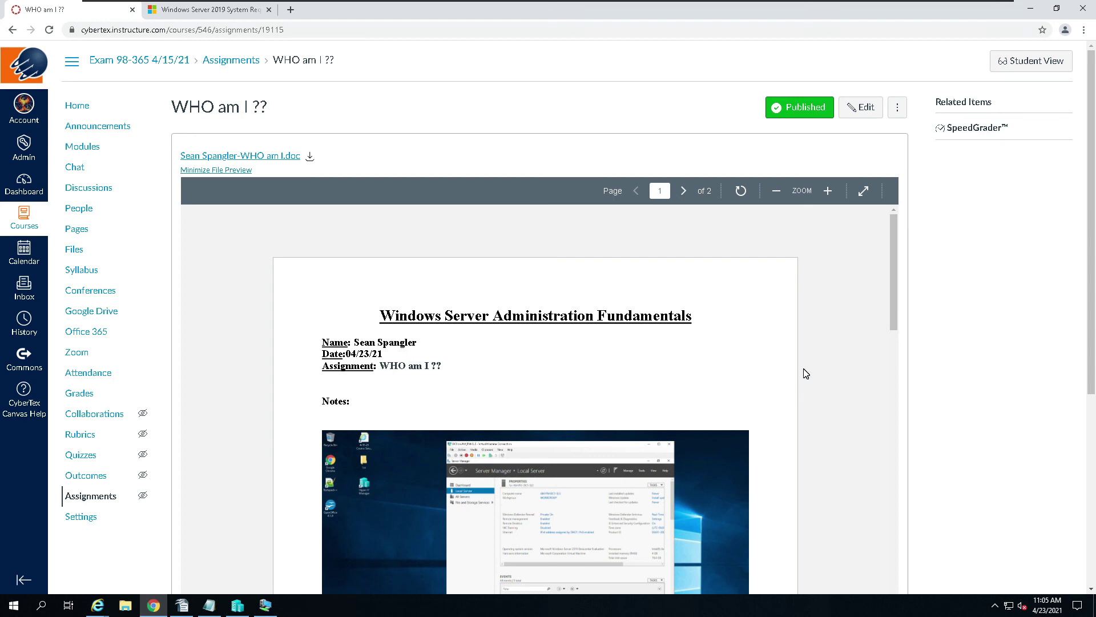
scroll(788, 225, "down", 10)
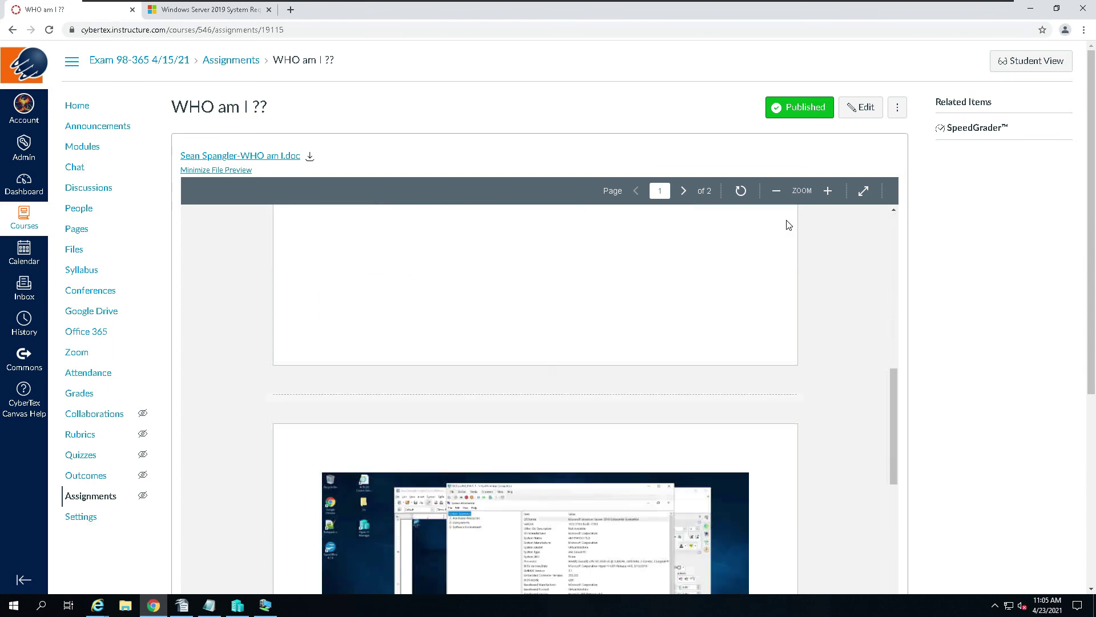
scroll(789, 224, "down", 10)
scroll(789, 224, "down", 2)
scroll(787, 223, "up", 2)
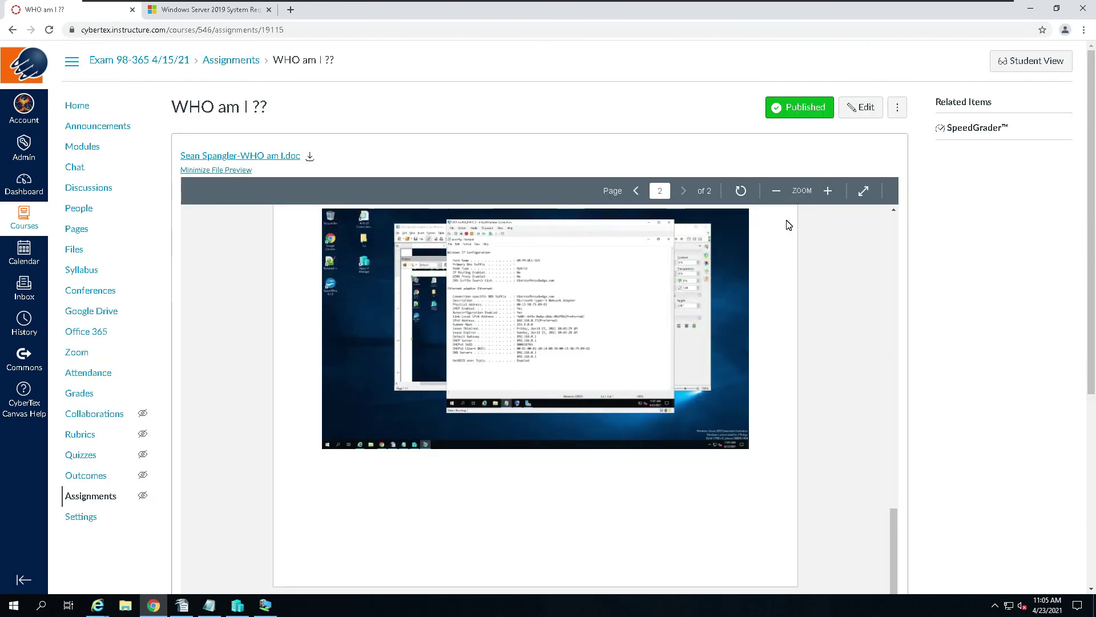
scroll(585, 290, "up", 10)
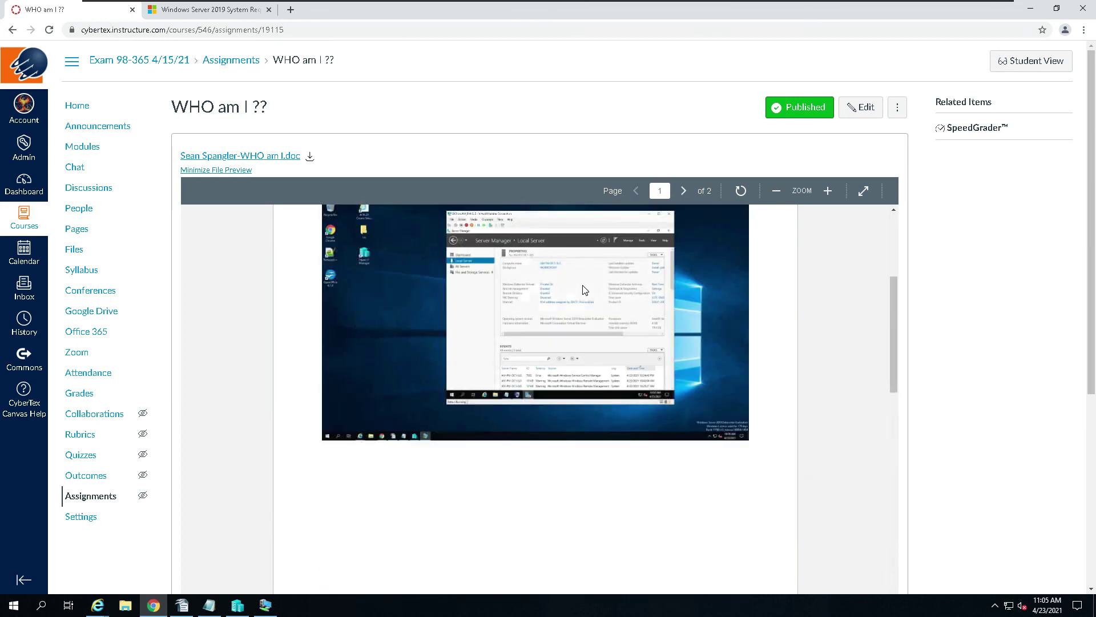
scroll(585, 290, "up", 4)
scroll(585, 290, "down", 5)
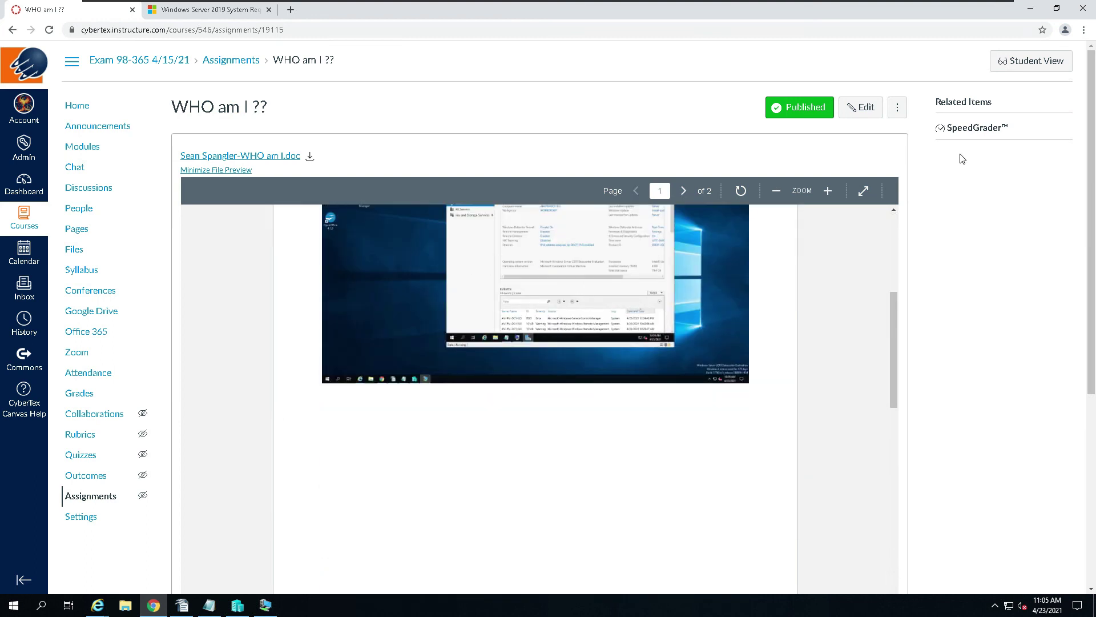
left_click(1030, 8)
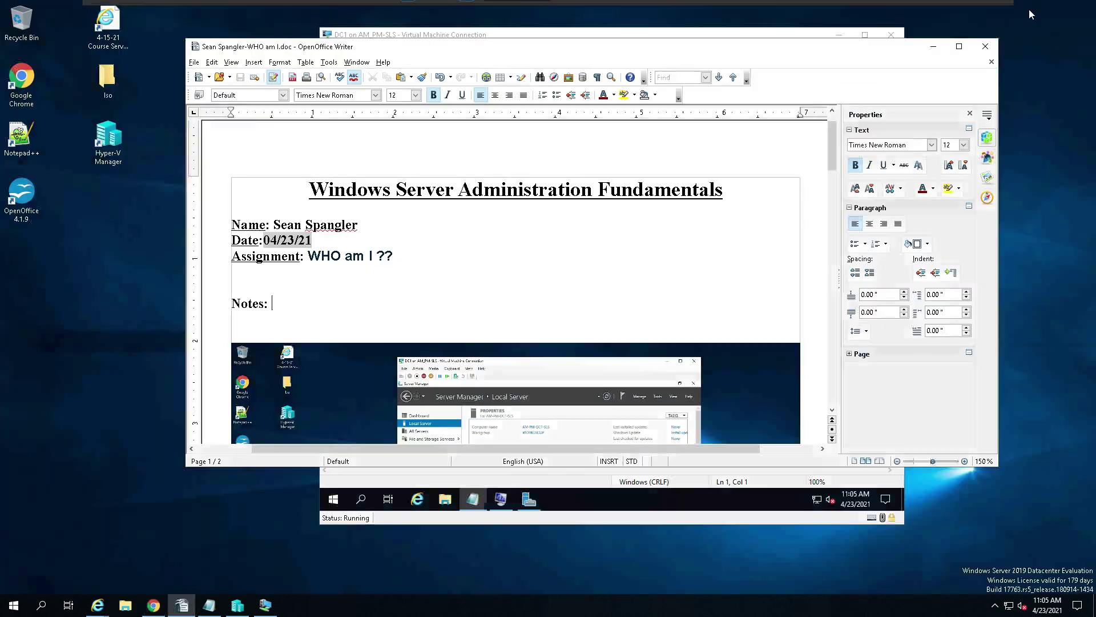
left_click(152, 607)
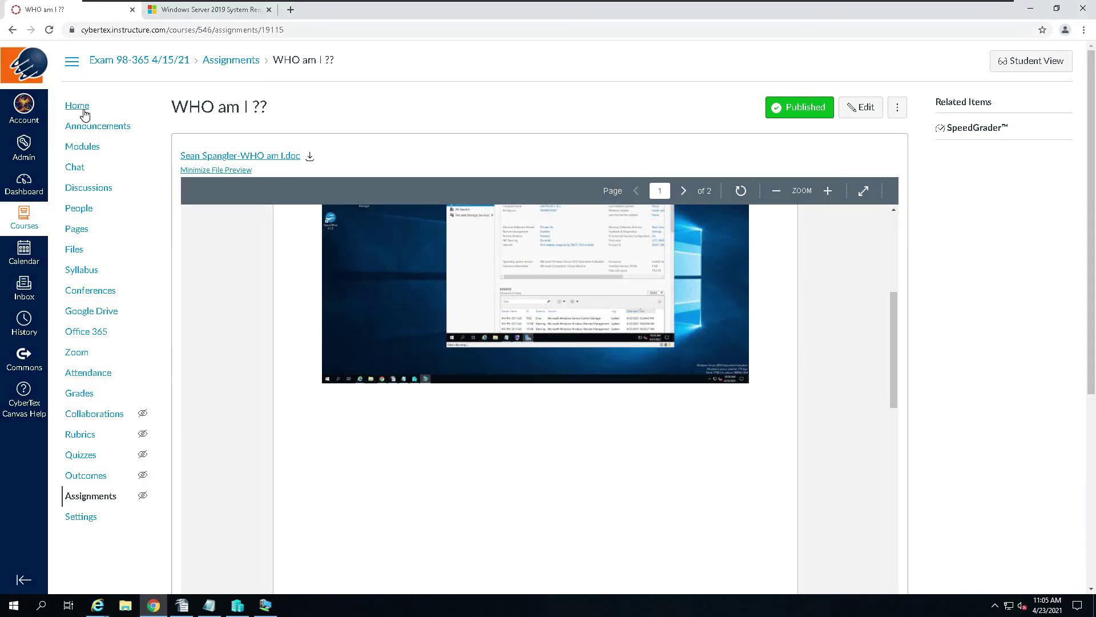
Step: Go to the course Home and scroll the Modules page to the Hands on with T-REX module
left_click(85, 111)
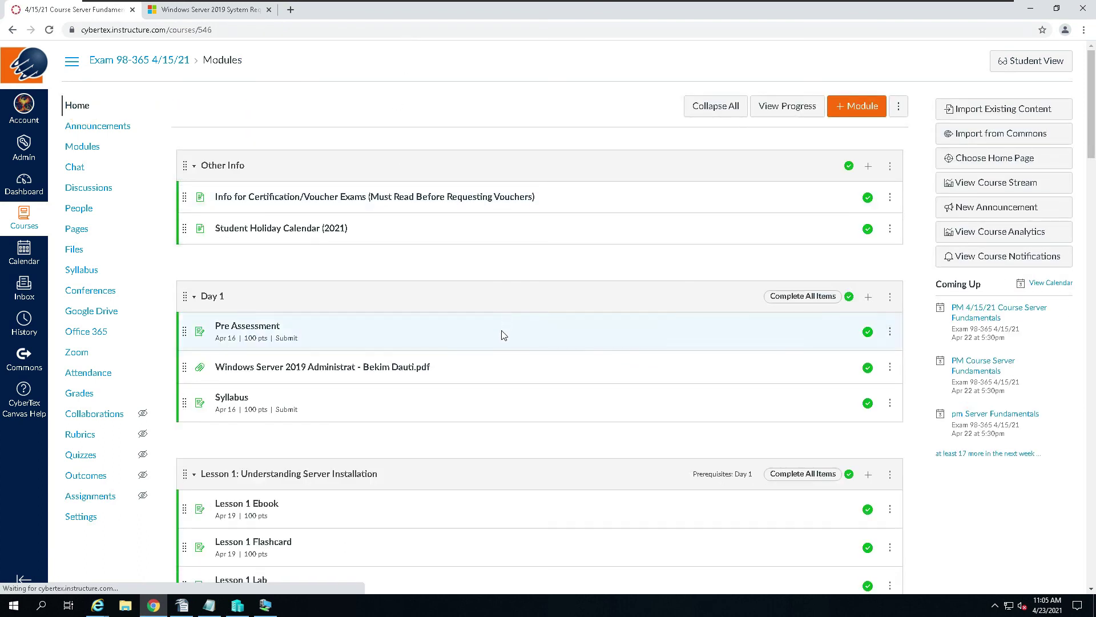
scroll(440, 333, "down", 18)
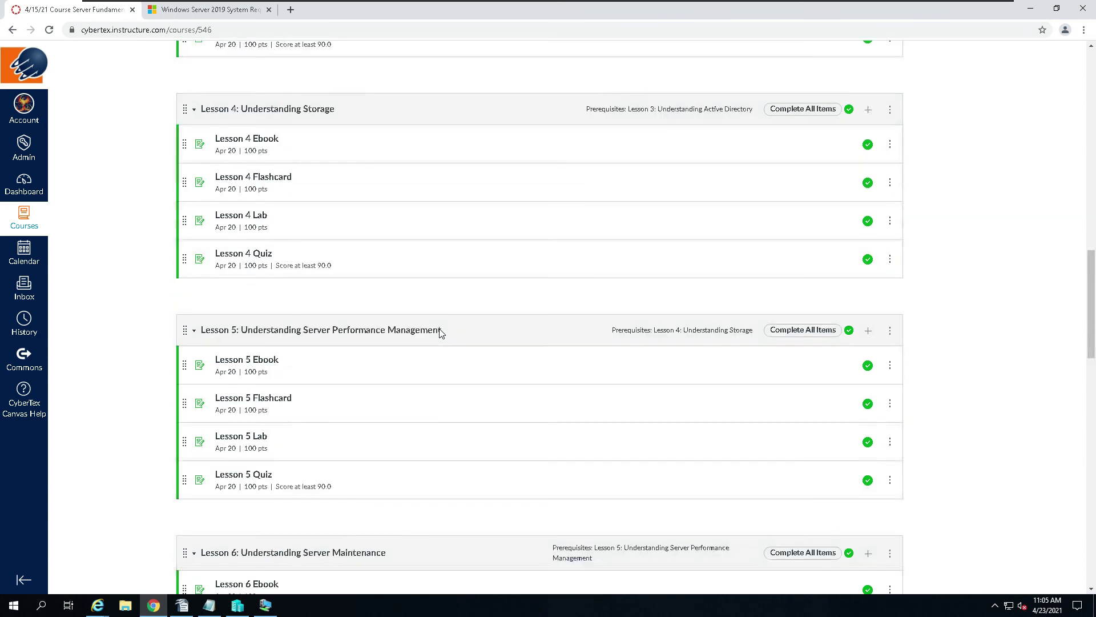
scroll(440, 333, "down", 14)
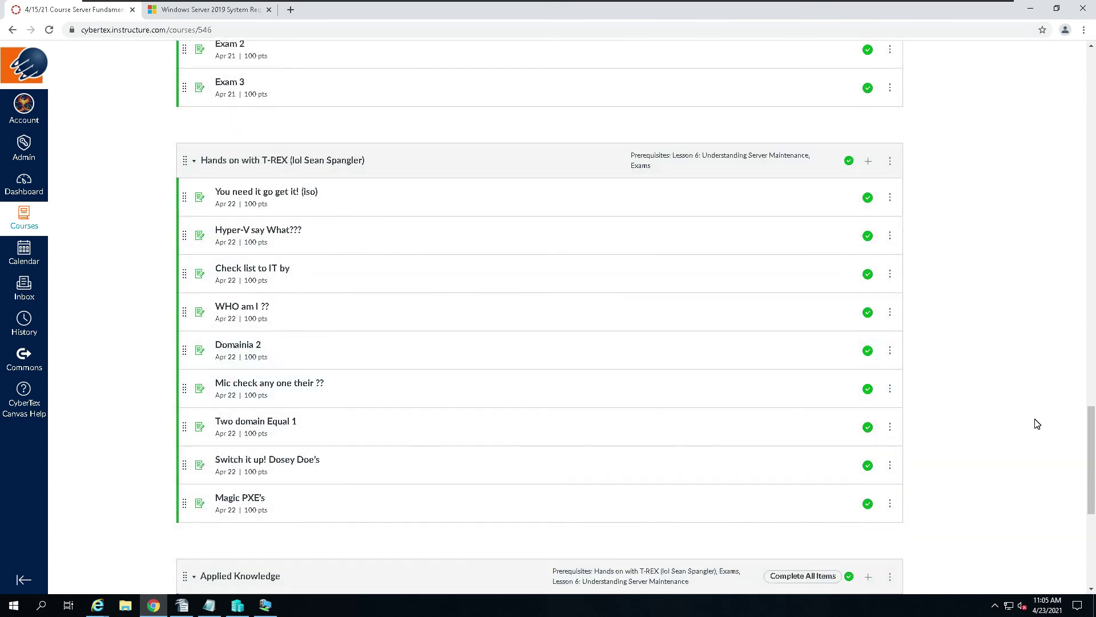
scroll(756, 384, "down", 5)
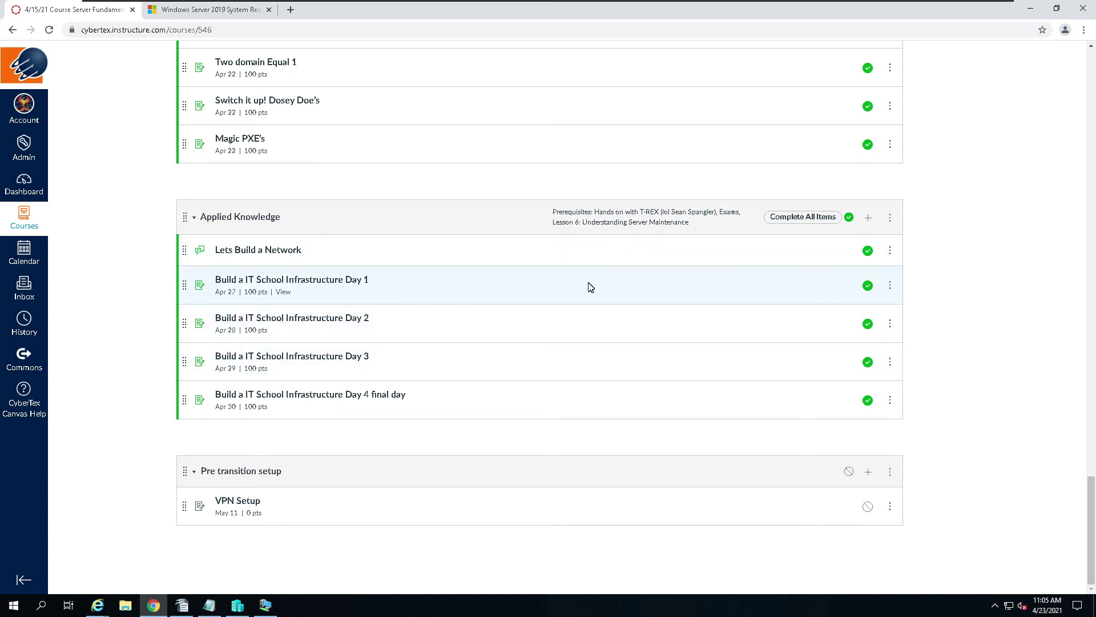
scroll(591, 287, "up", 5)
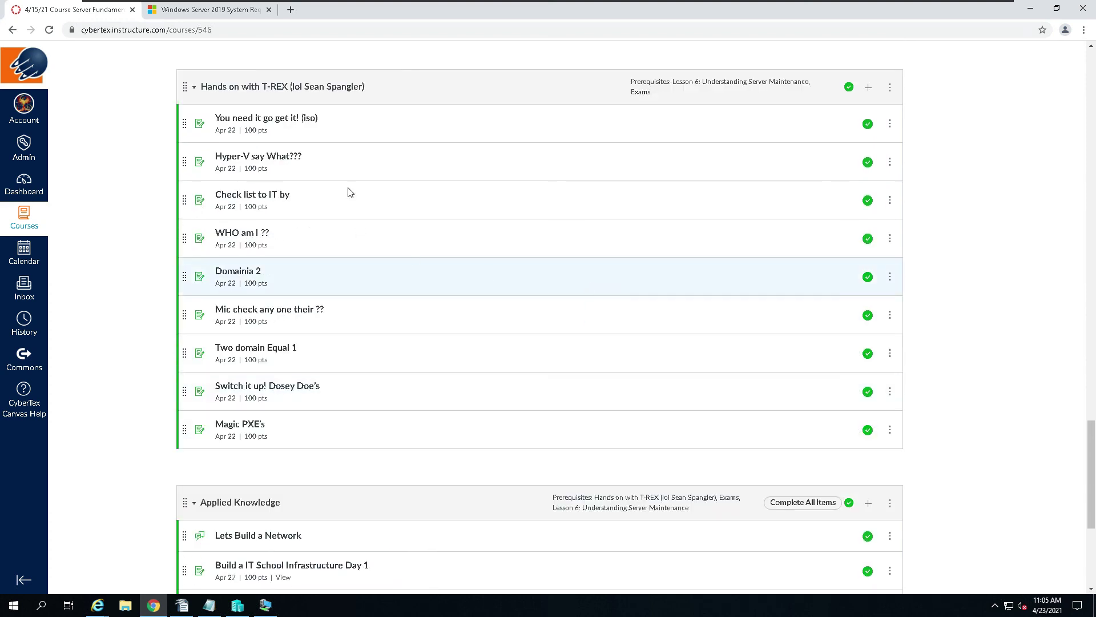